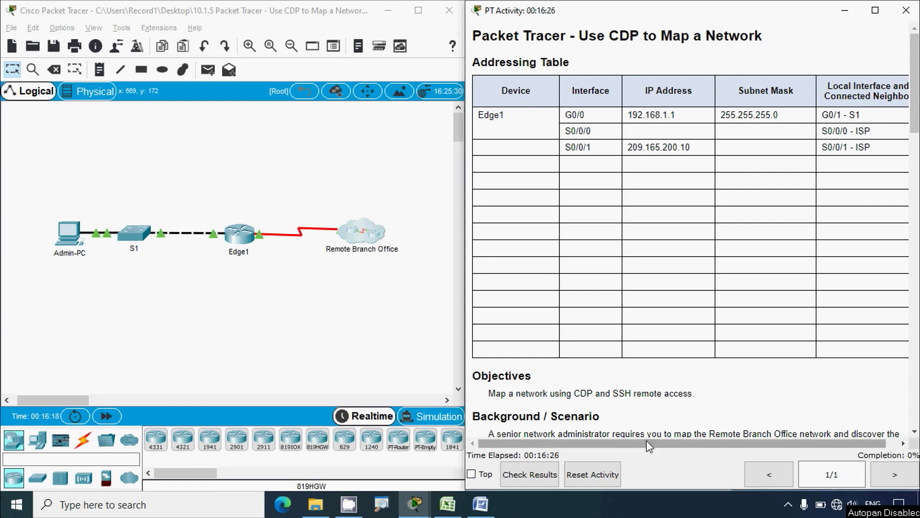
Step: Read the activity's addressing table, objectives, scenario, login details and Part 1 instructions for SSH access to the gateway router
mouse_move(650, 446)
mouse_down()
mouse_move(660, 441)
mouse_move(650, 452)
mouse_up()
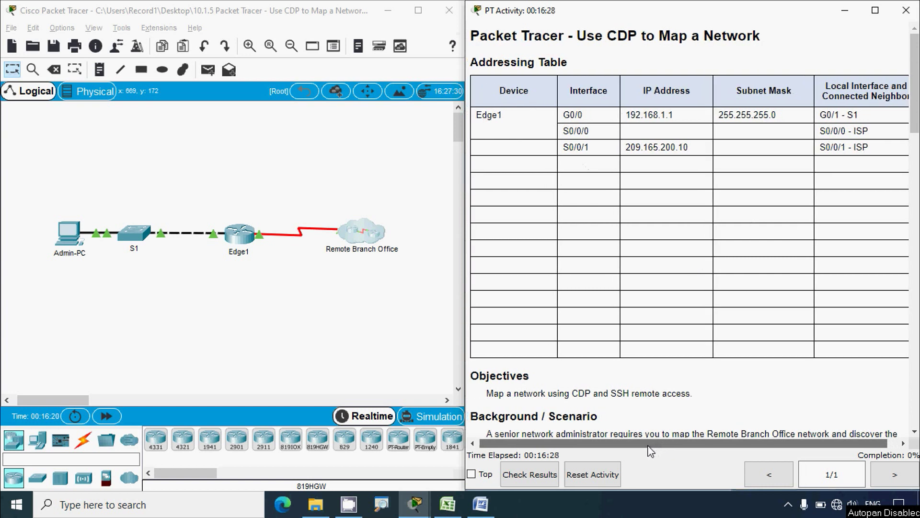
scroll(609, 316, down, 5)
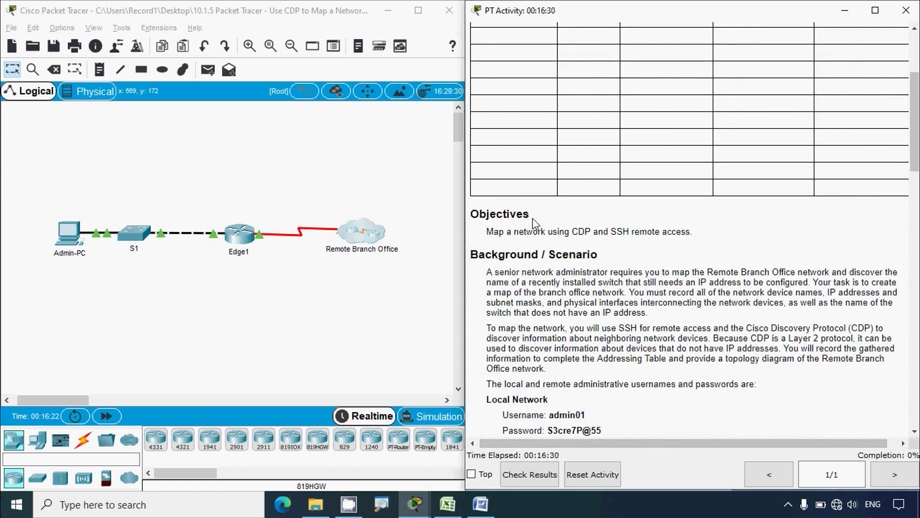
scroll(535, 222, down, 1)
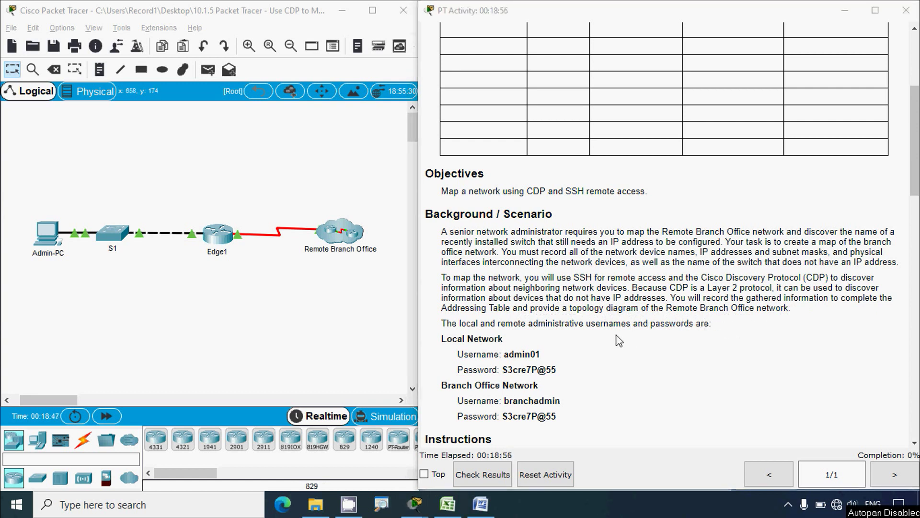
scroll(621, 364, up, 3)
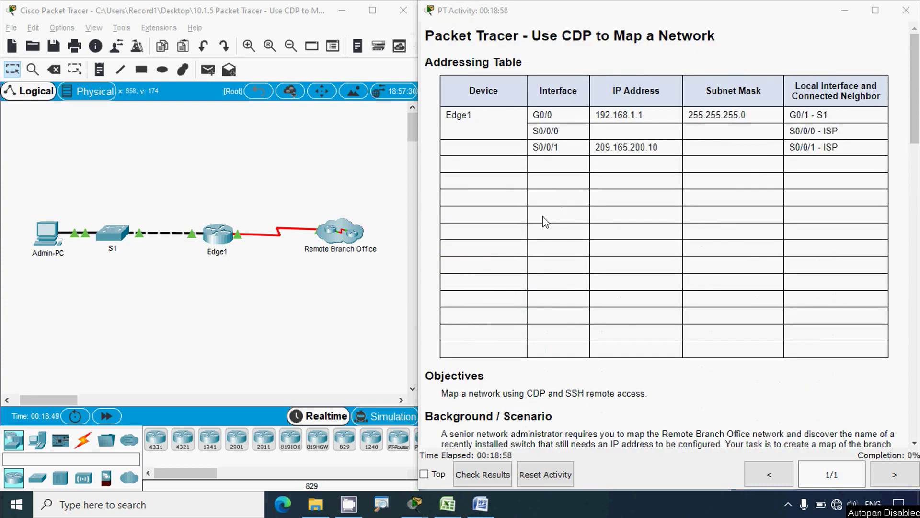
scroll(639, 278, down, 3)
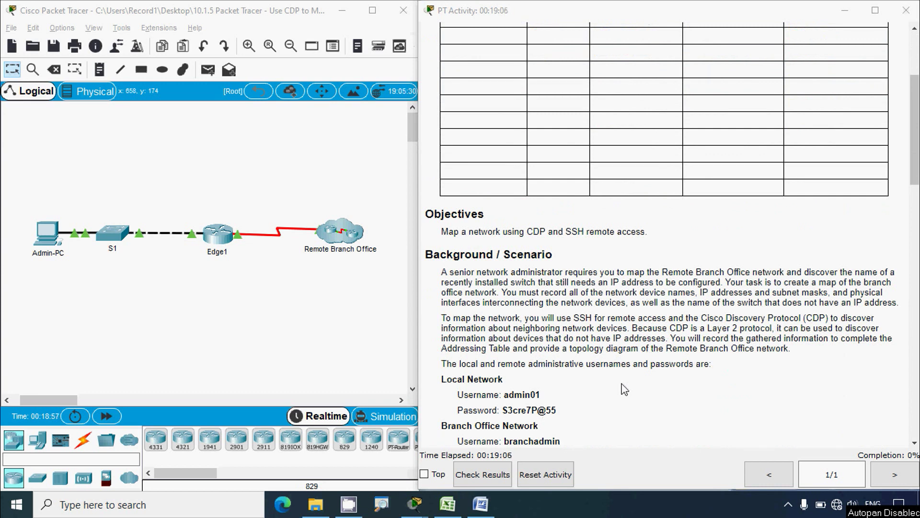
scroll(624, 390, down, 1)
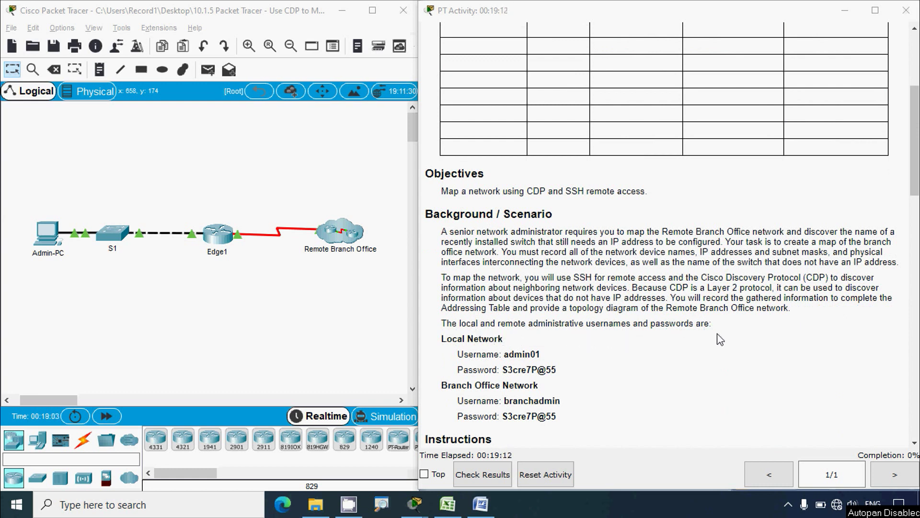
scroll(720, 340, down, 2)
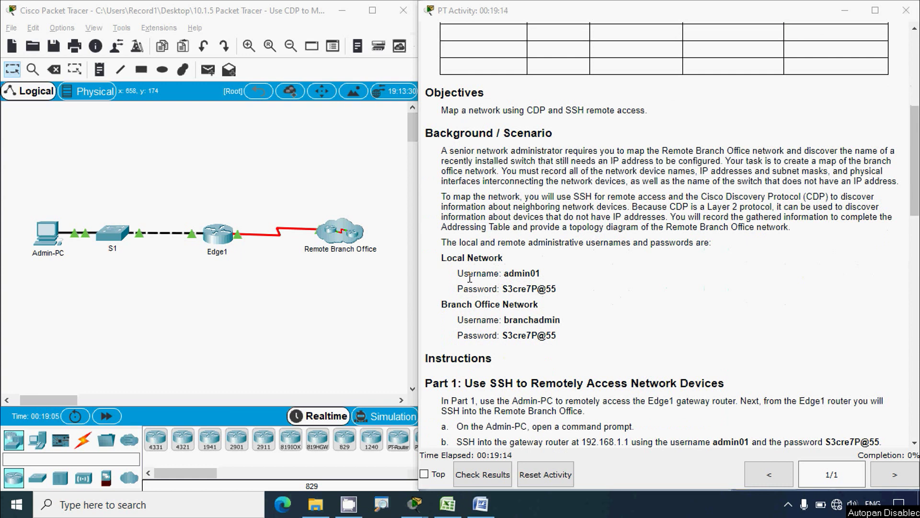
drag(459, 272, 556, 288)
click(511, 278)
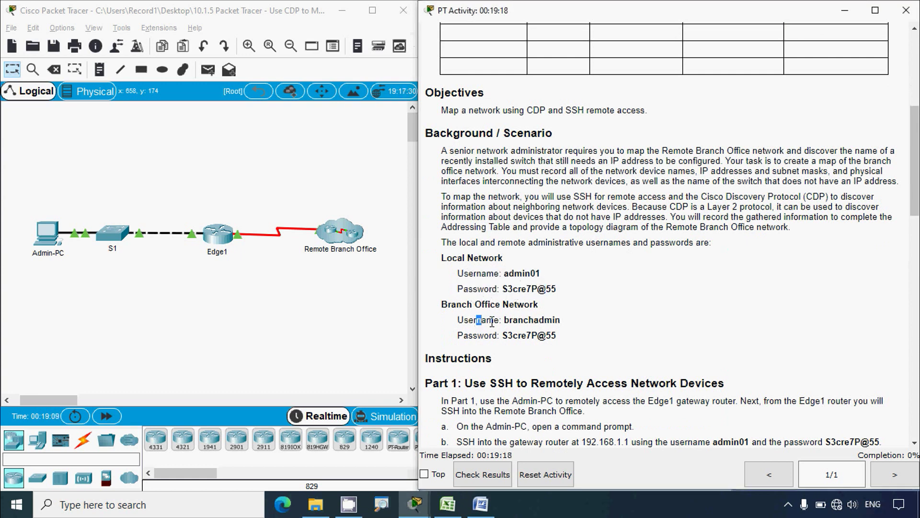
drag(477, 319, 546, 334)
click(547, 335)
scroll(549, 344, down, 5)
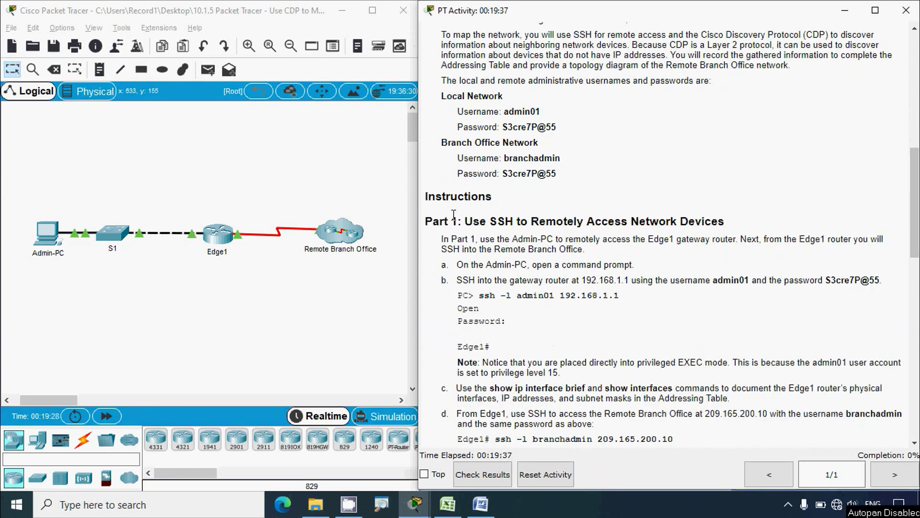
scroll(500, 283, down, 1)
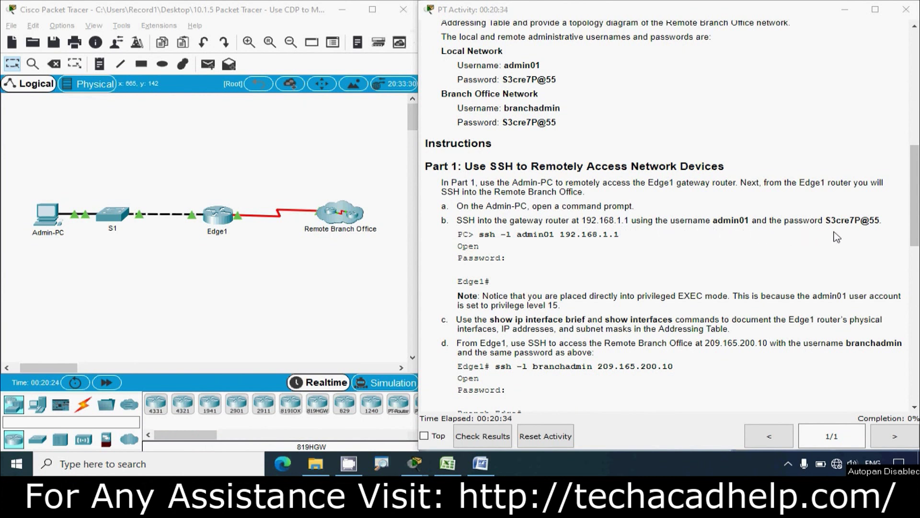
drag(825, 220, 886, 220)
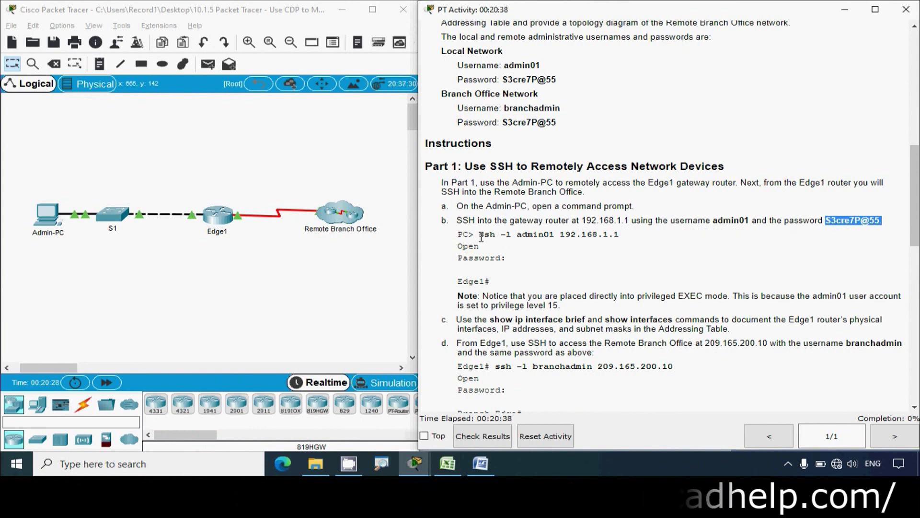
Step: Copy the gateway SSH command from Part 1, step b of the instructions and open the Command Prompt on Admin-PC
drag(480, 235, 623, 240)
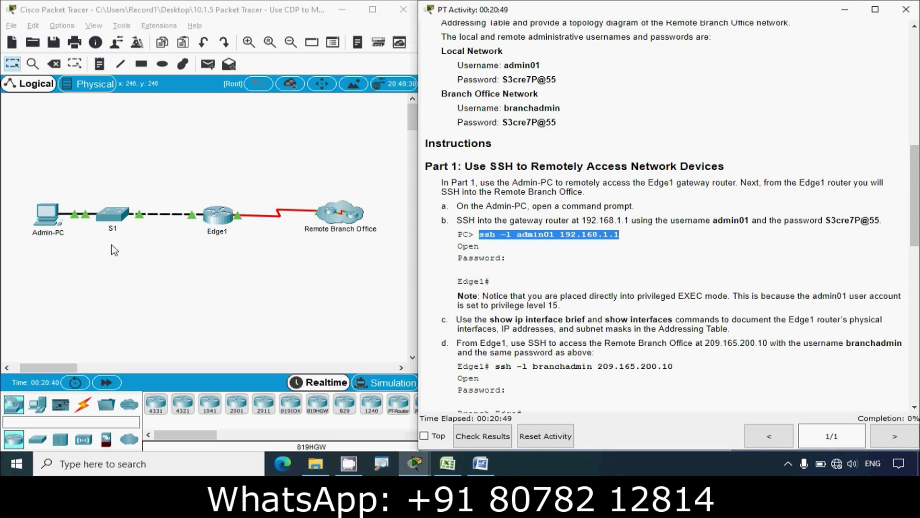
click(48, 221)
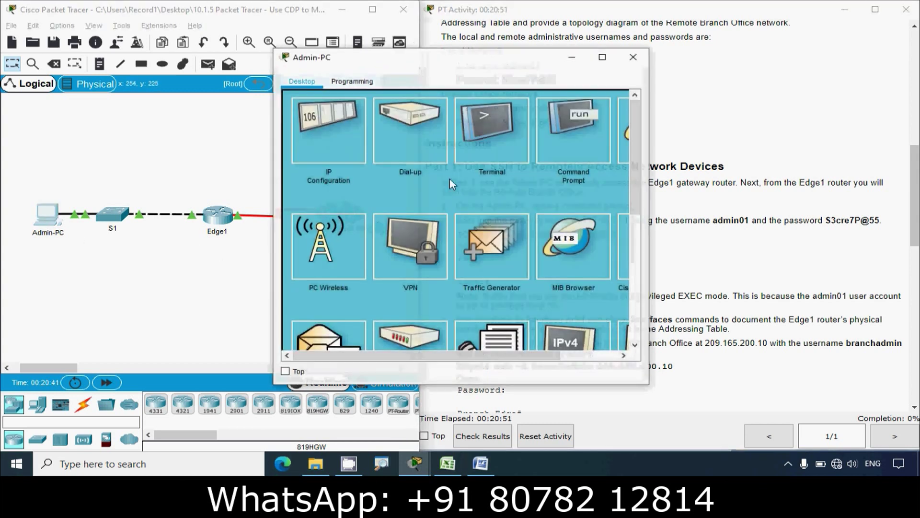
click(601, 58)
click(628, 91)
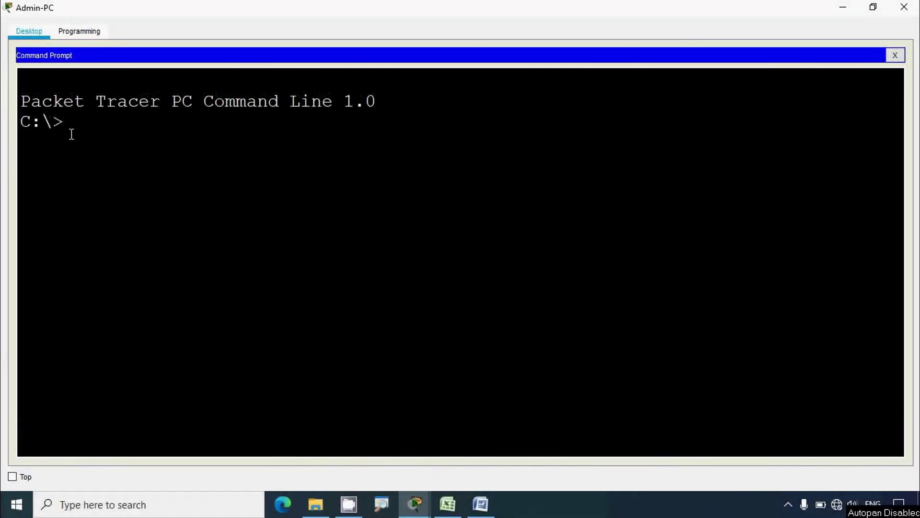
Step: Paste the copied command at the Admin-PC prompt, correct it to "ssh -l admin01 192.168.1.1" and run it
right_click(79, 125)
click(107, 146)
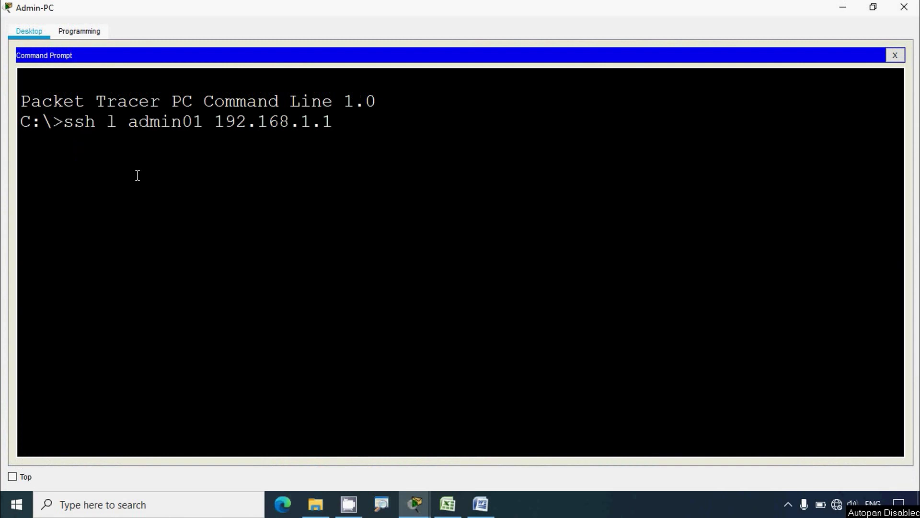
key(Left)
key(Left)
key(Left)
key(Left)
key(Left)
key(Left)
key(Left)
key(Left)
key(Left)
key(Left)
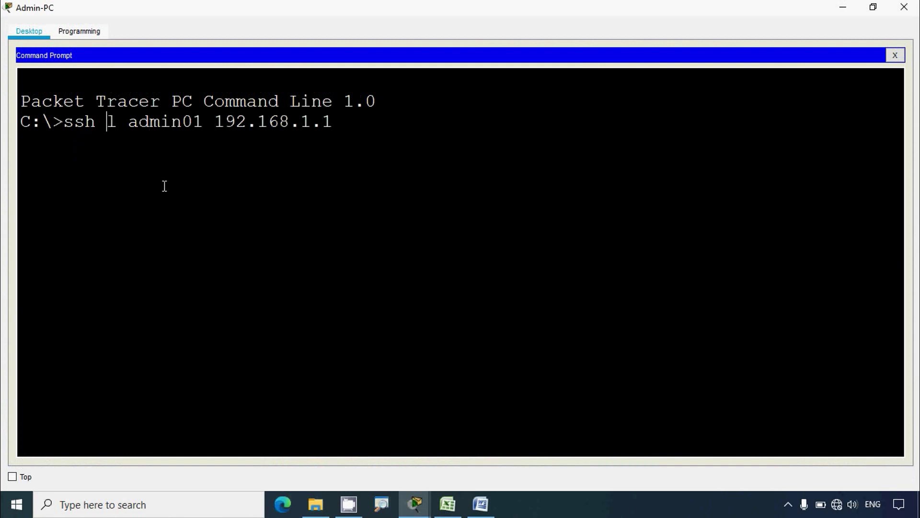
text(-)
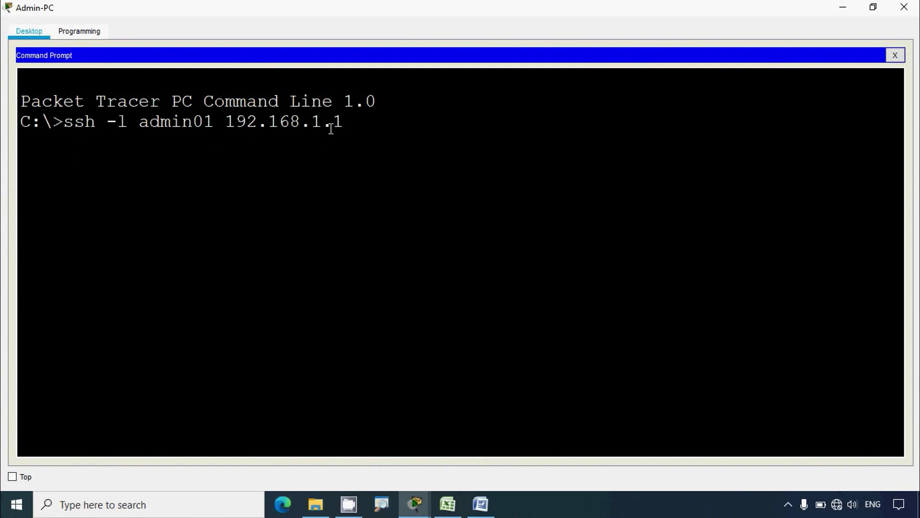
key(Return)
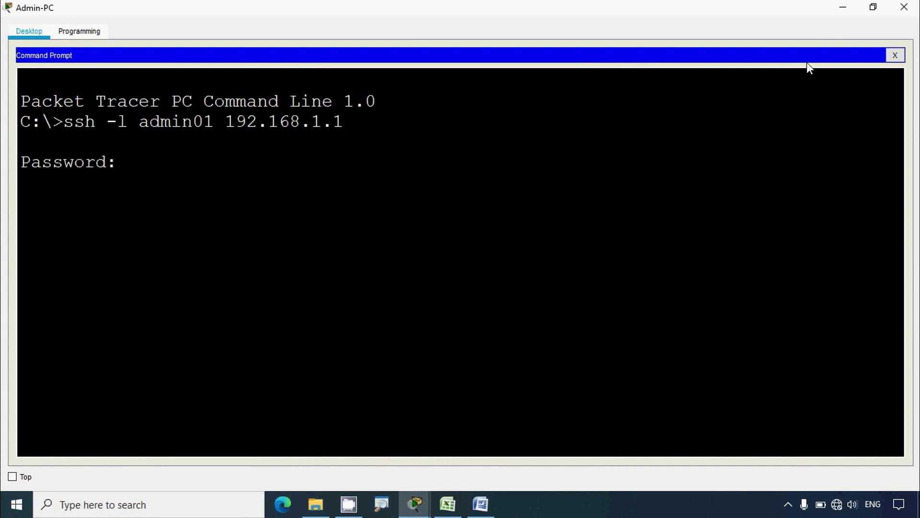
Step: Copy the local network password from the instructions and enter it at the SSH password prompt to log in to Edge1
click(842, 8)
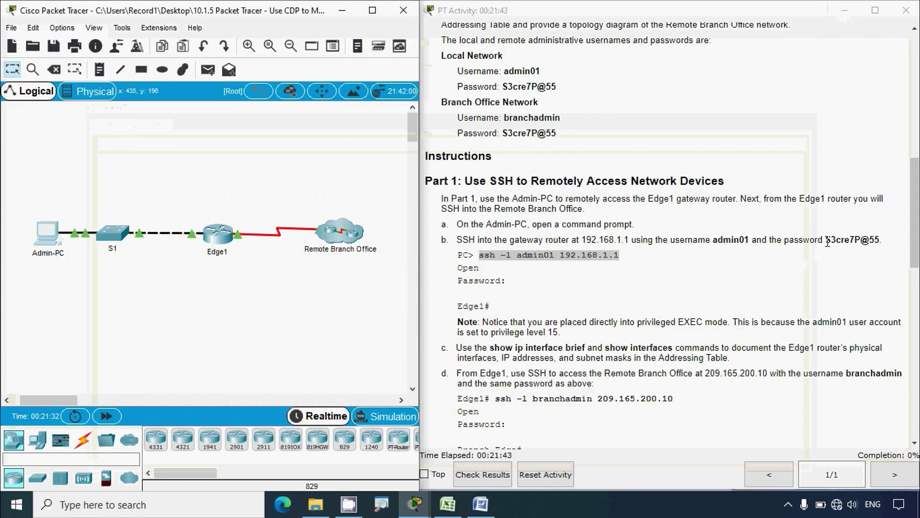
drag(827, 243, 870, 241)
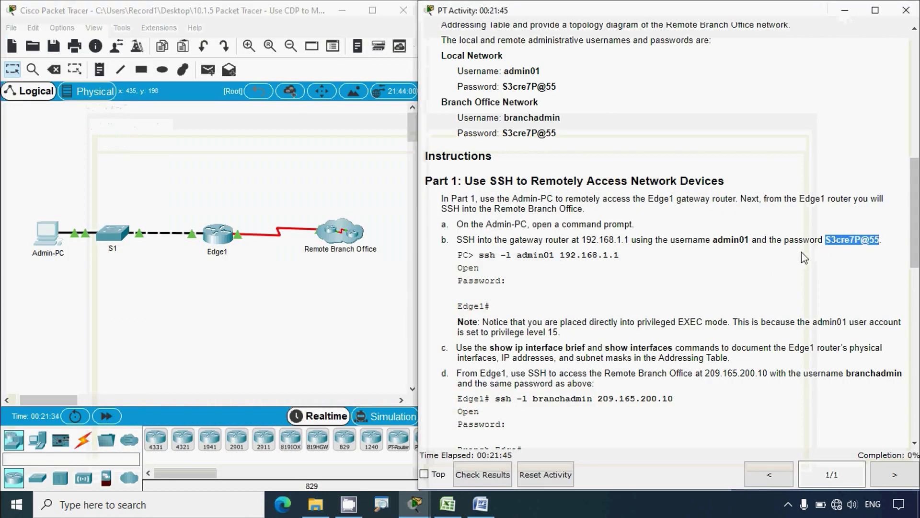
click(57, 235)
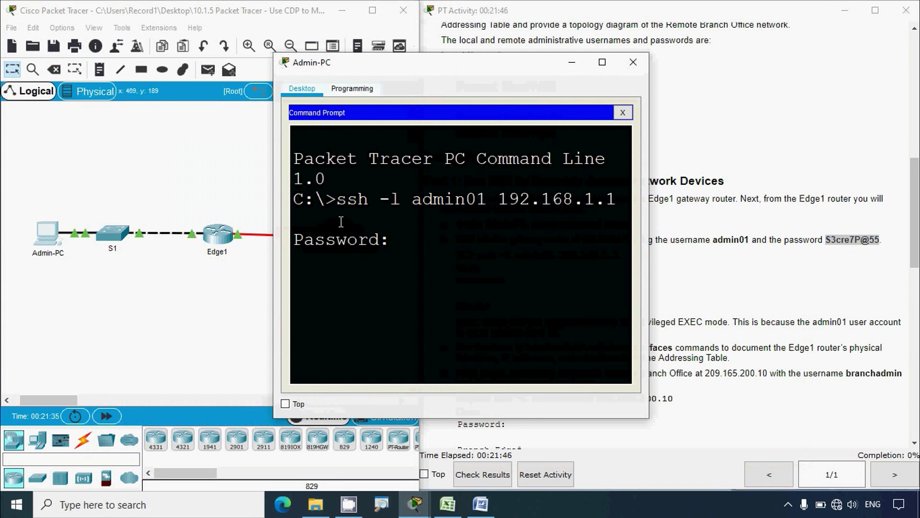
right_click(408, 239)
click(427, 261)
key(Return)
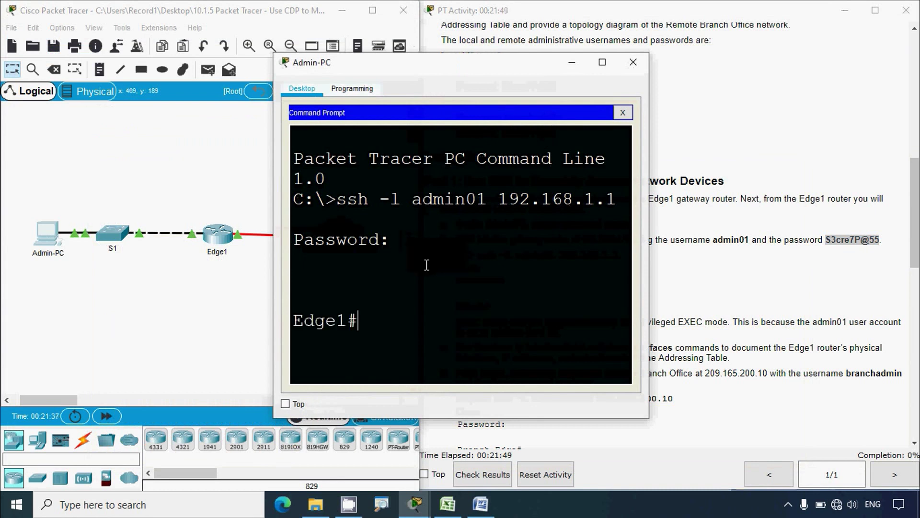
click(602, 62)
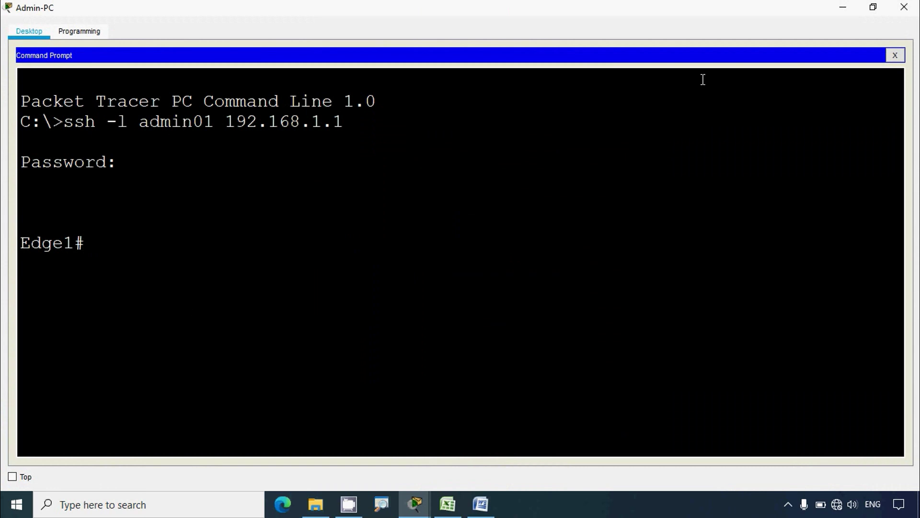
Step: Check the Edge1 prompt on Admin-PC and review Part 1, steps c and d of the instructions
click(842, 8)
scroll(696, 321, down, 3)
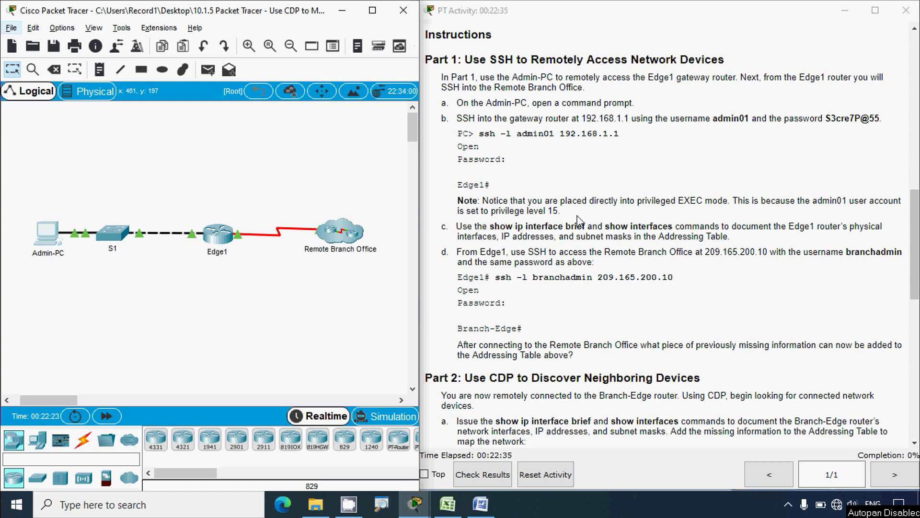
click(55, 237)
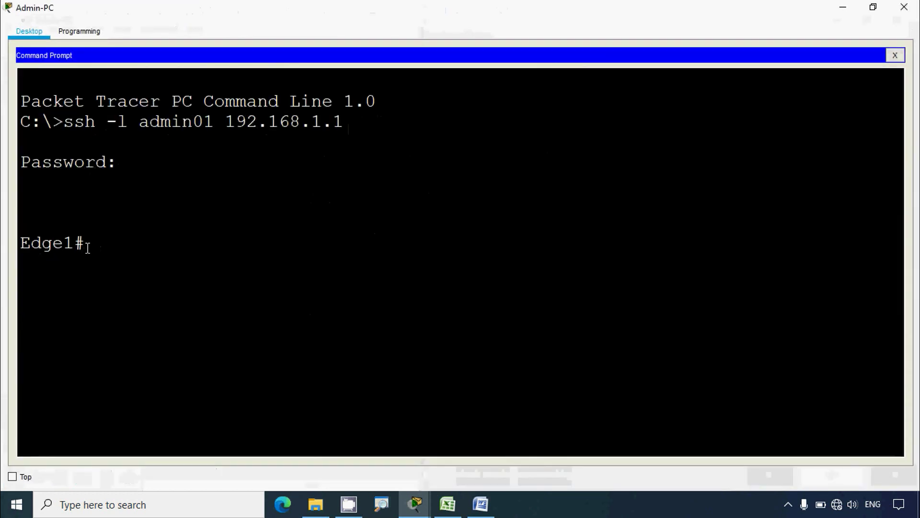
drag(88, 247, 9, 245)
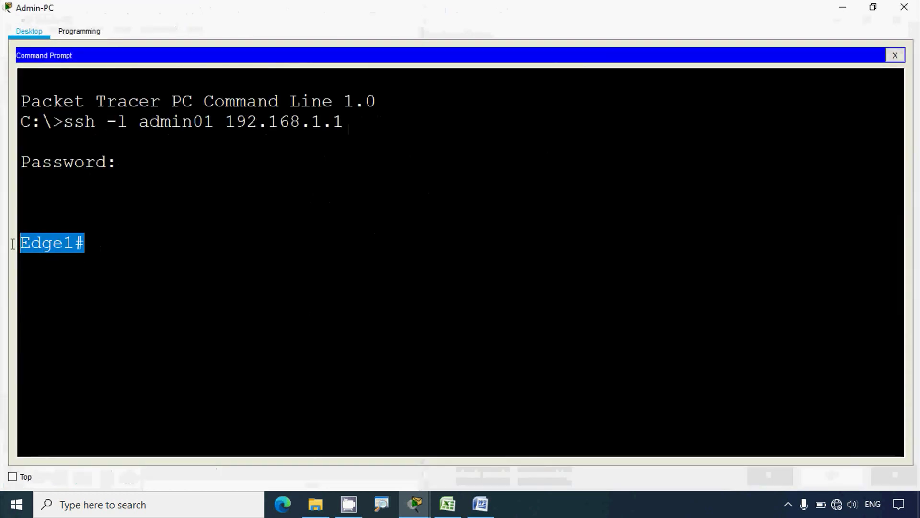
click(844, 8)
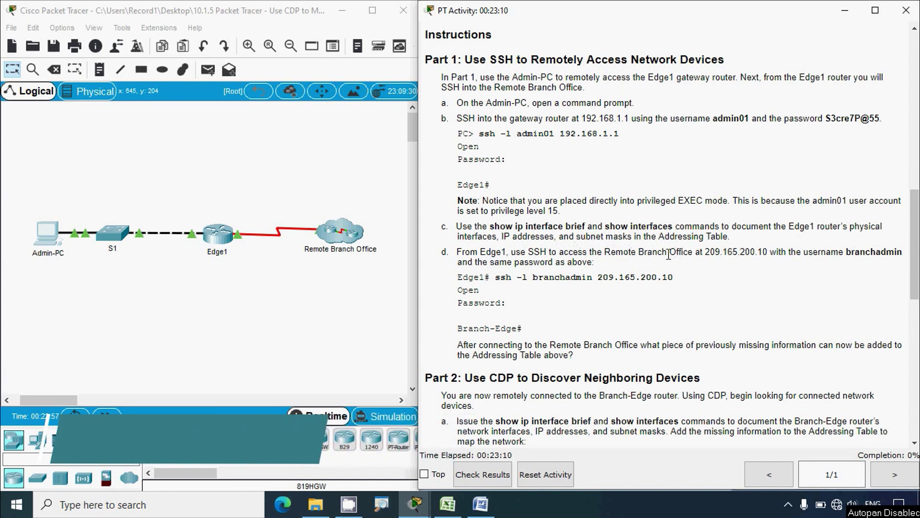
drag(490, 226, 541, 229)
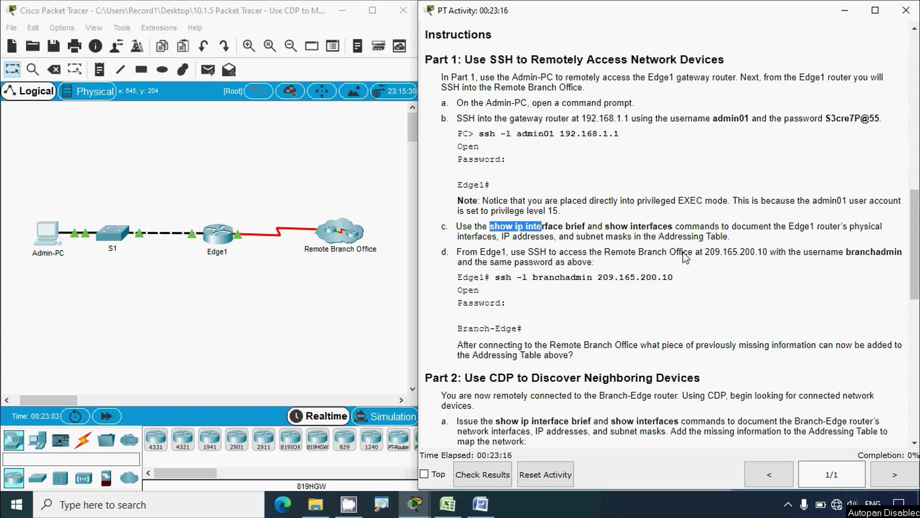
click(653, 277)
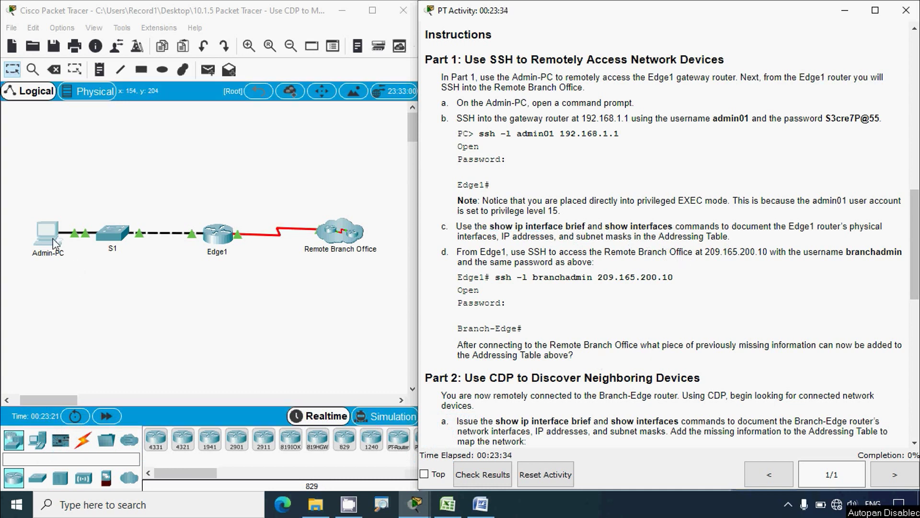
Step: Run "show ip interface brief" on Edge1 in the Admin-PC SSH session and enlarge the window to show the full output
click(52, 241)
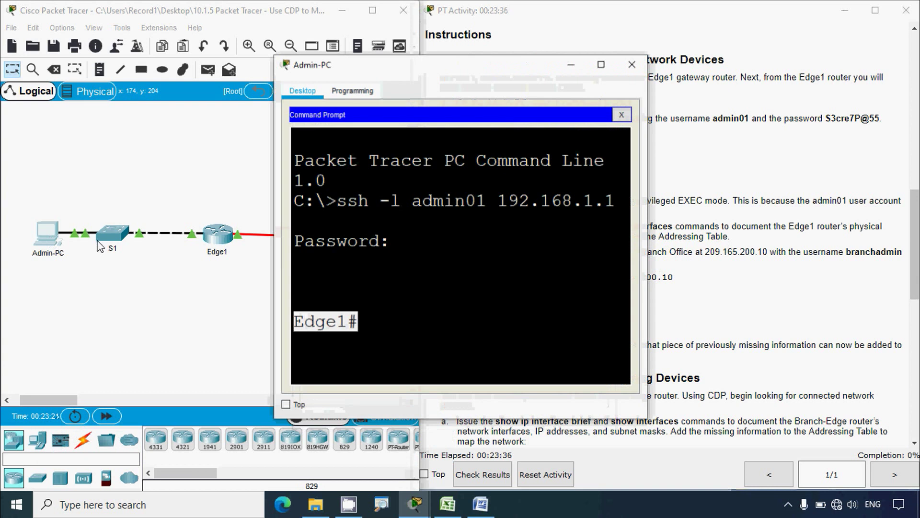
drag(370, 66, 104, 49)
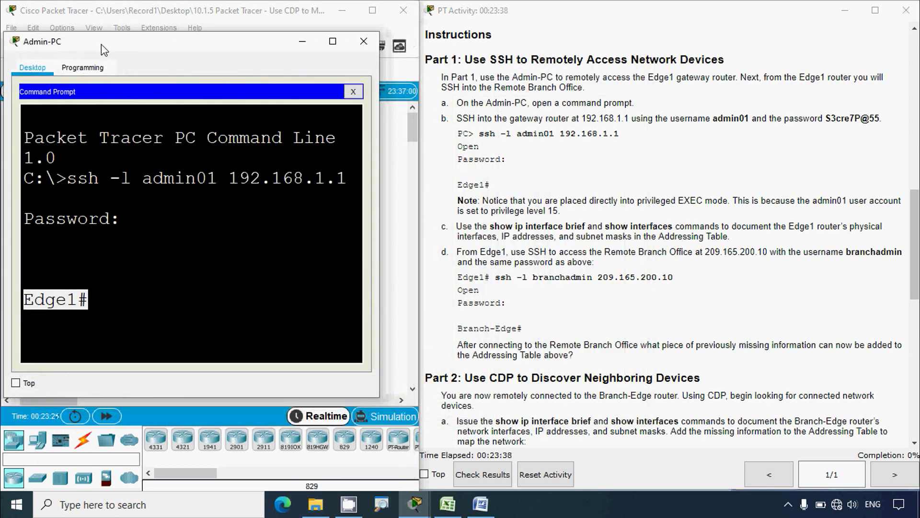
drag(379, 173, 542, 173)
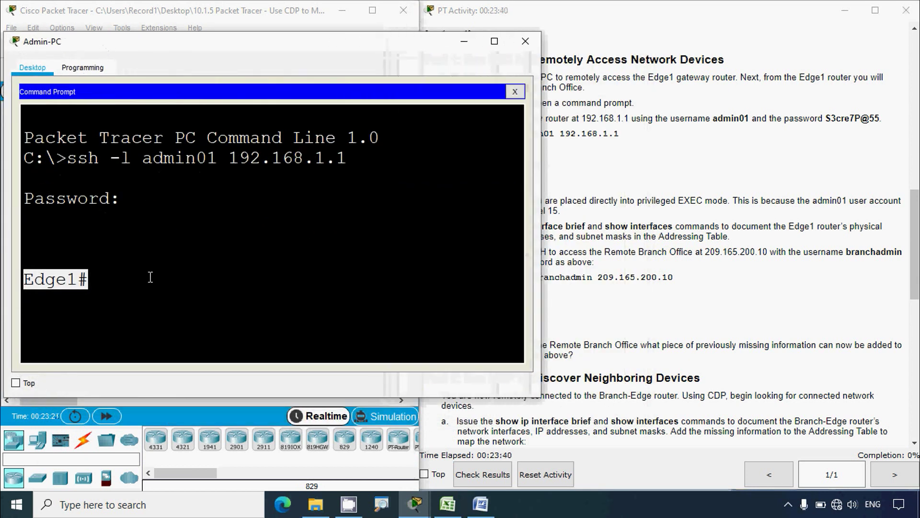
click(152, 278)
text(show i)
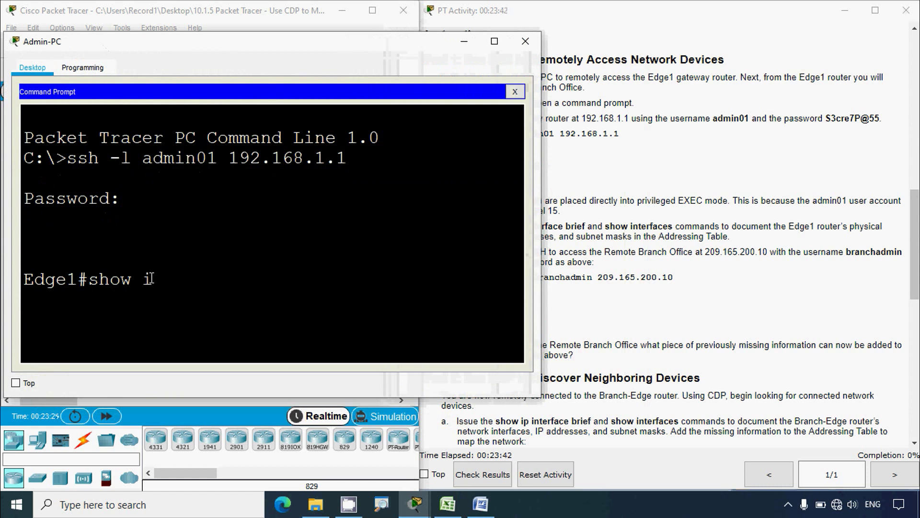
text(p interface brie)
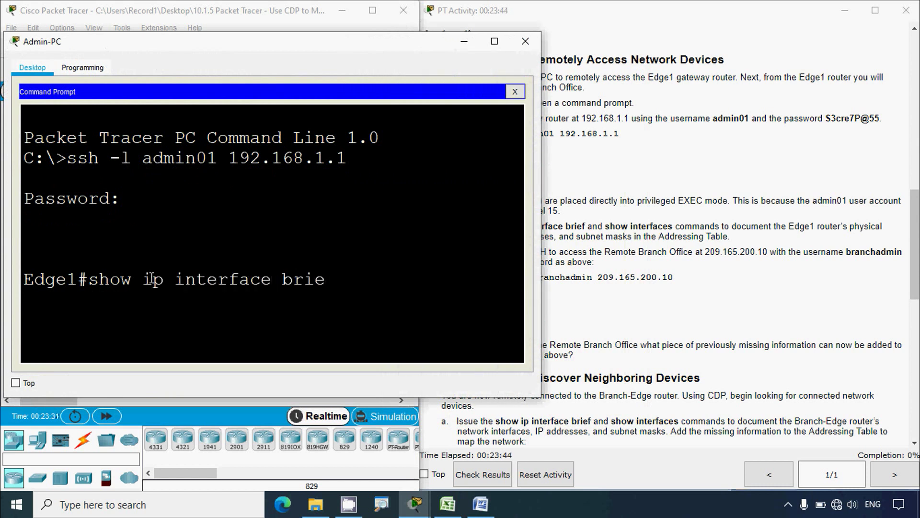
text(f)
key(Return)
click(494, 41)
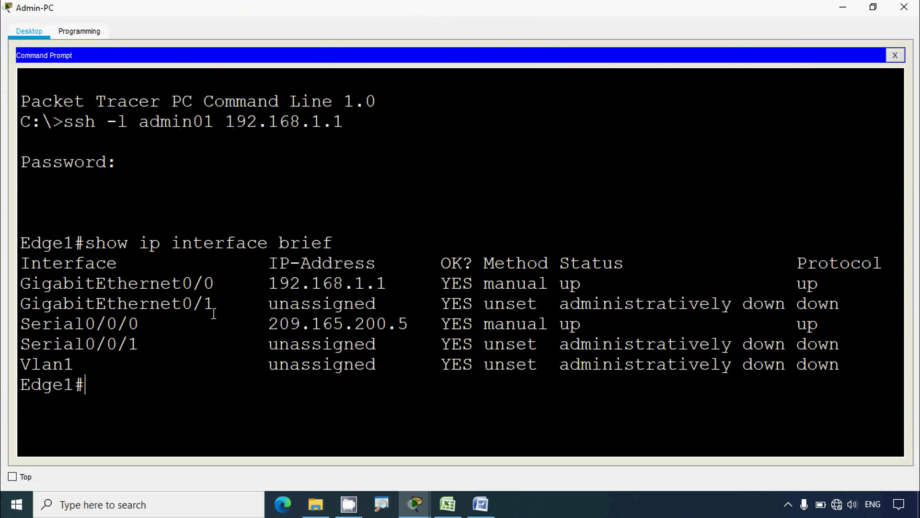
Step: Examine Edge1's GigabitEthernet0/0 and Serial0/0/0 entries in the interface list and the address used for the SSH connection
drag(21, 288, 214, 286)
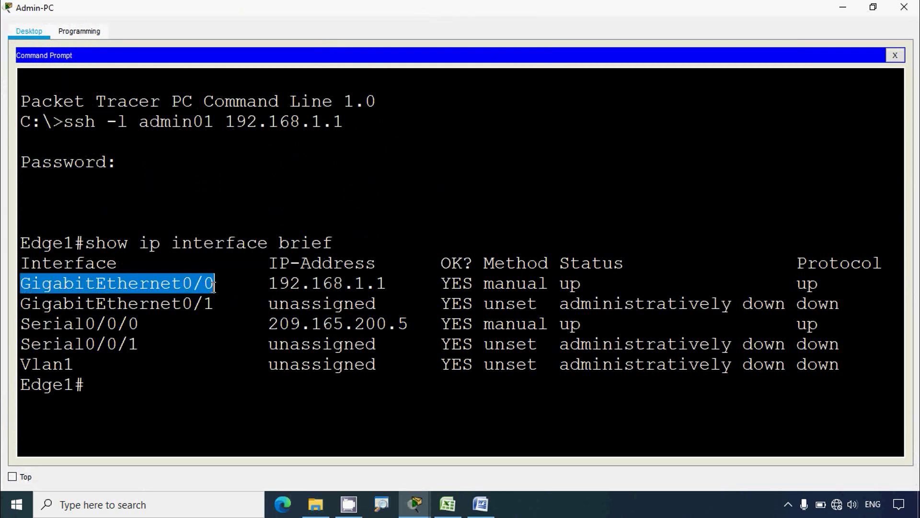
drag(22, 326, 140, 327)
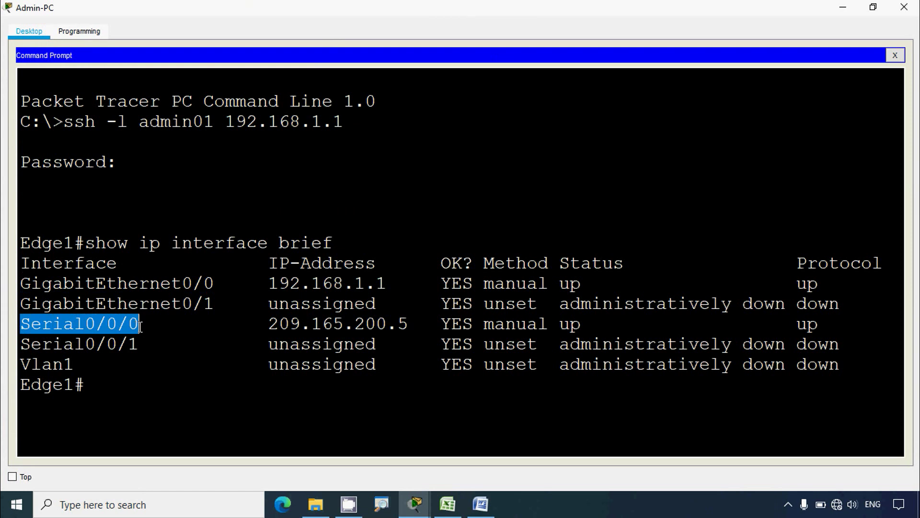
drag(22, 284, 215, 283)
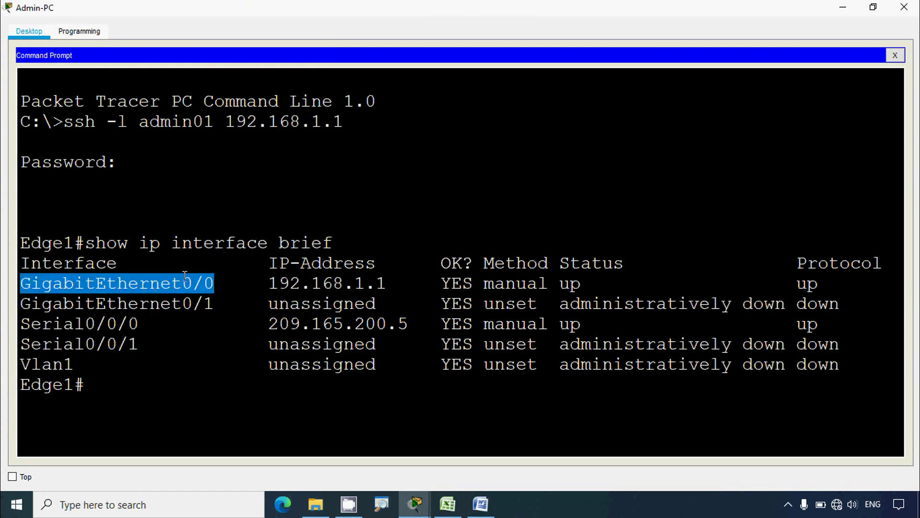
drag(76, 386, 18, 388)
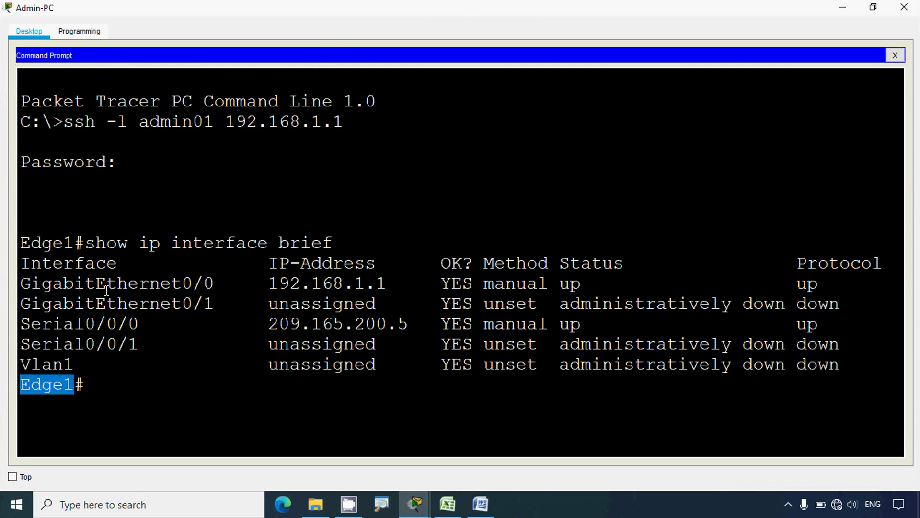
drag(96, 120, 64, 121)
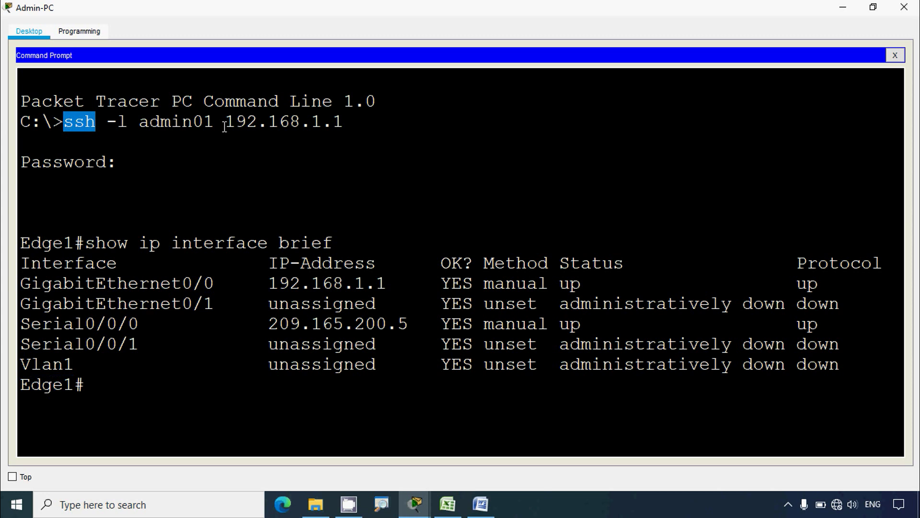
drag(224, 123, 341, 127)
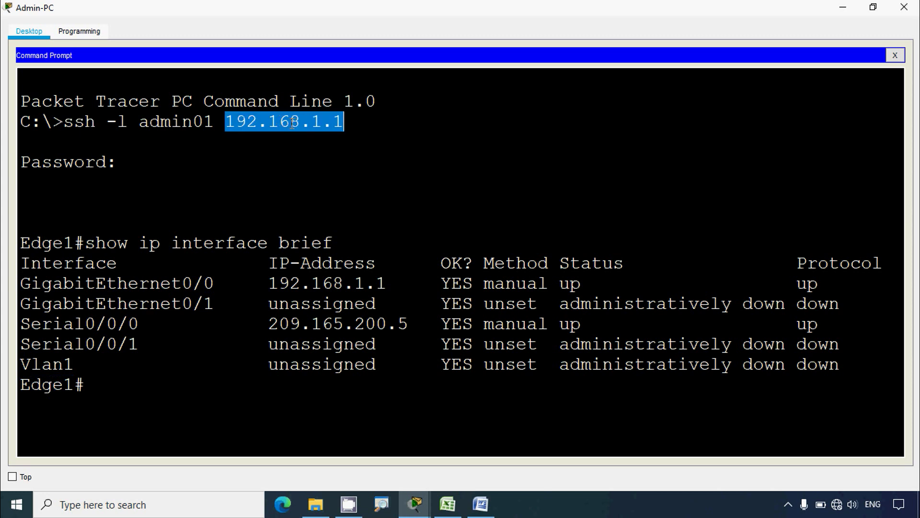
drag(20, 284, 218, 289)
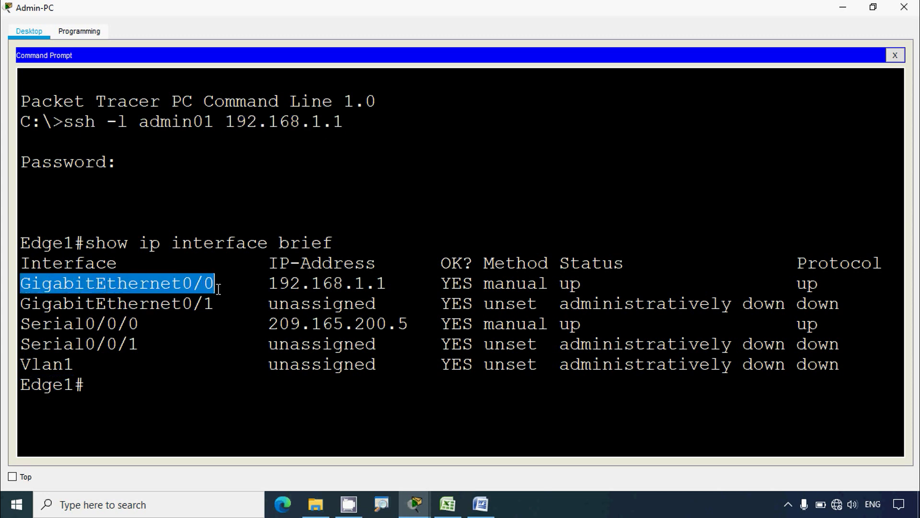
Step: Switch to Excel and review the addressing table's Edge1 entries for G0/0 and S0/0/0 alongside the Admin-PC output
click(448, 503)
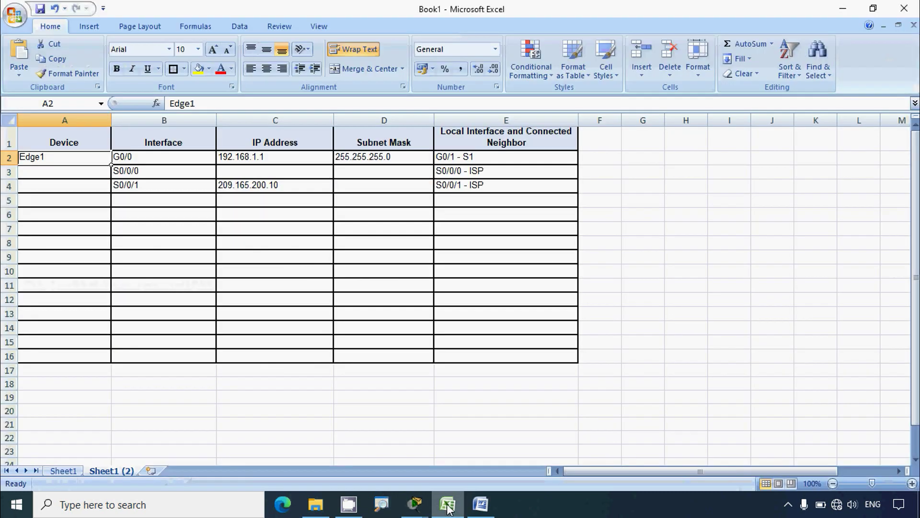
click(6, 157)
click(131, 159)
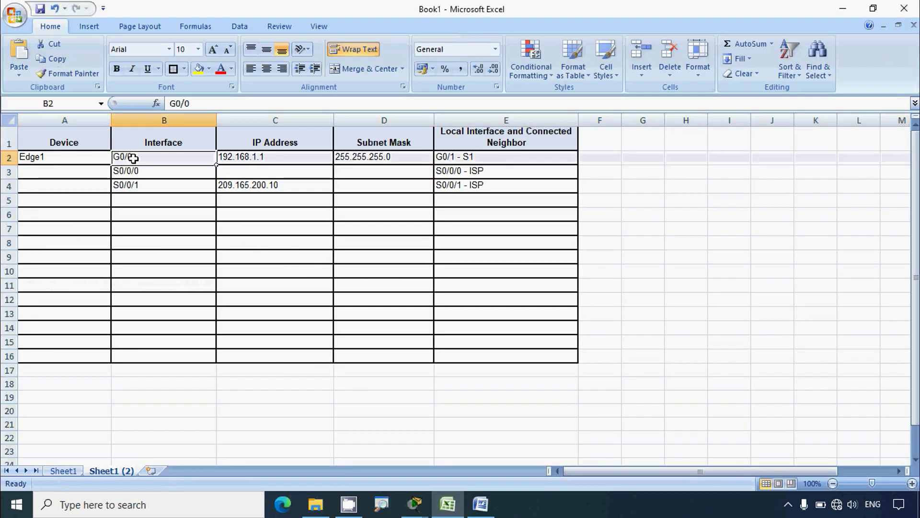
click(256, 160)
click(362, 158)
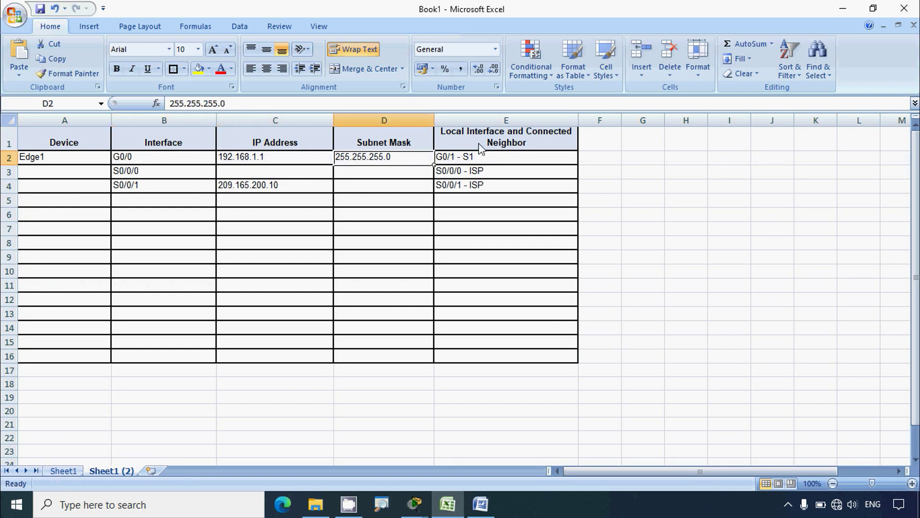
click(473, 159)
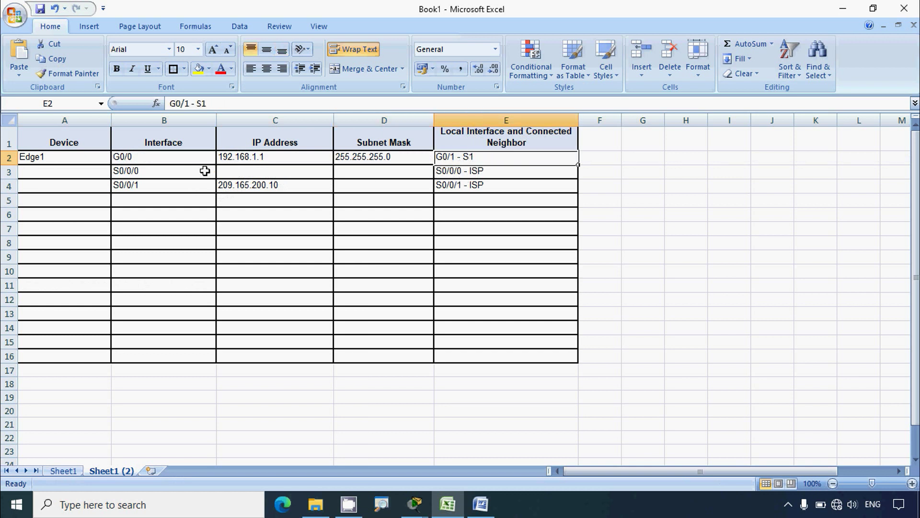
click(175, 174)
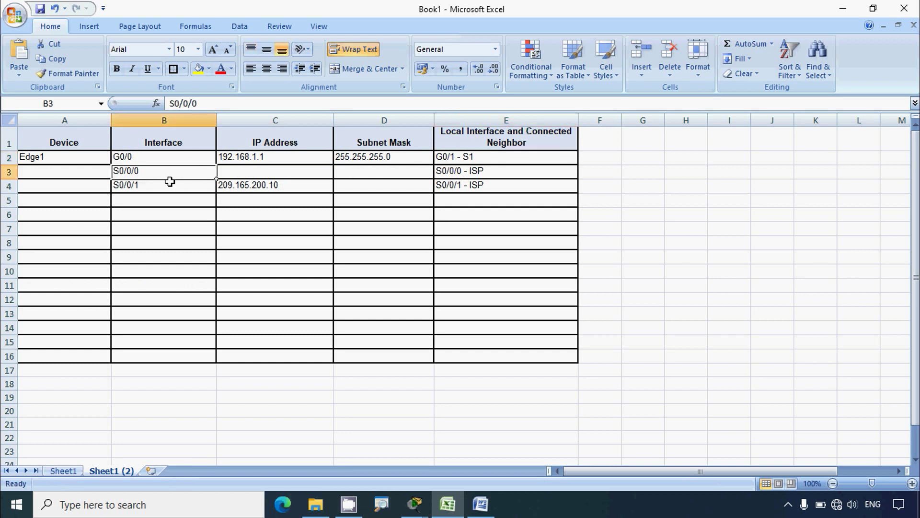
click(842, 9)
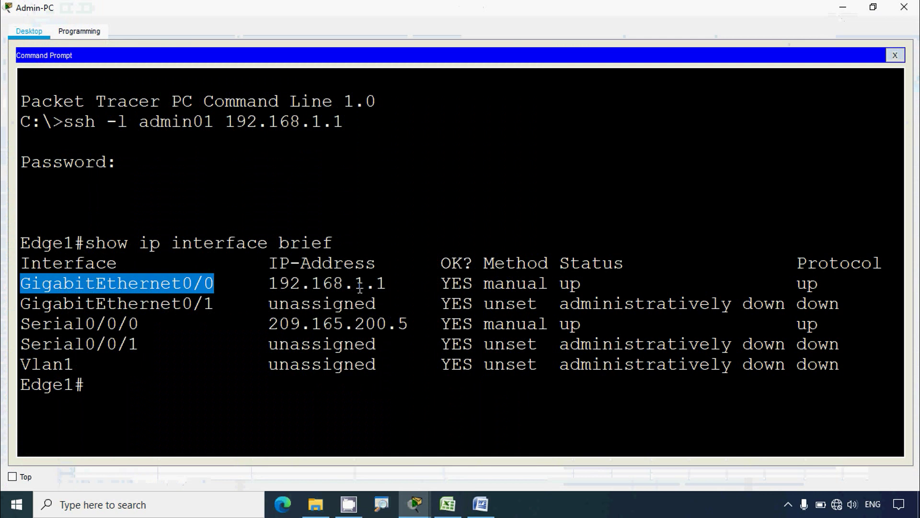
click(266, 304)
key(alt+Tab)
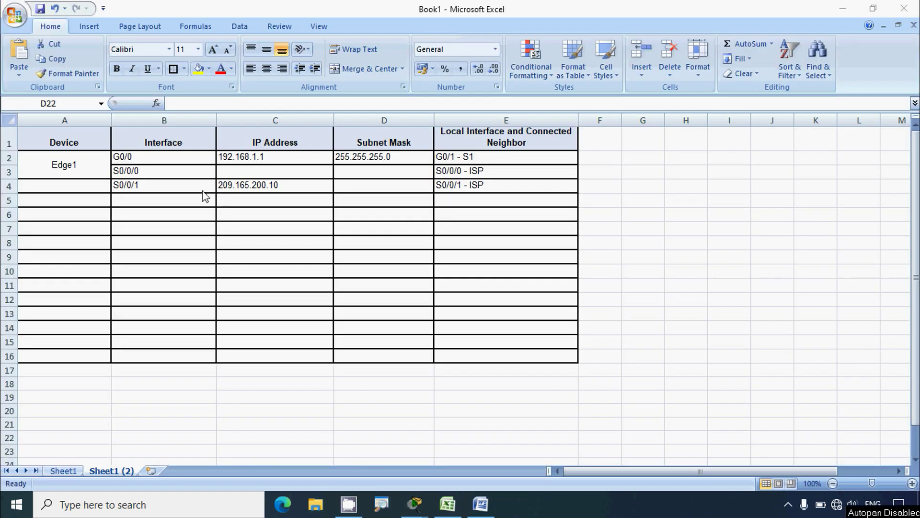
Step: Copy Serial0/0/0's address 209.165.200.5 from the Admin-PC session in Packet Tracer into the S0/0/0 IP Address cell C3 in Excel
click(139, 172)
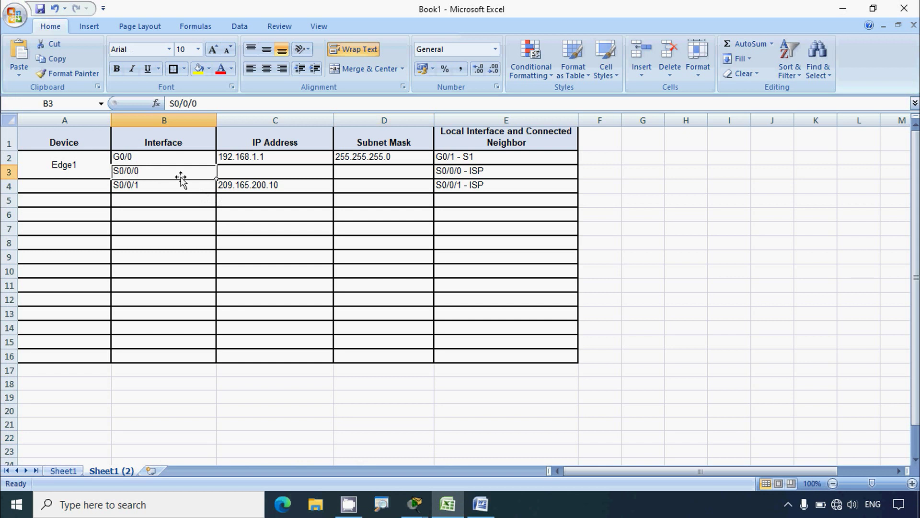
click(229, 175)
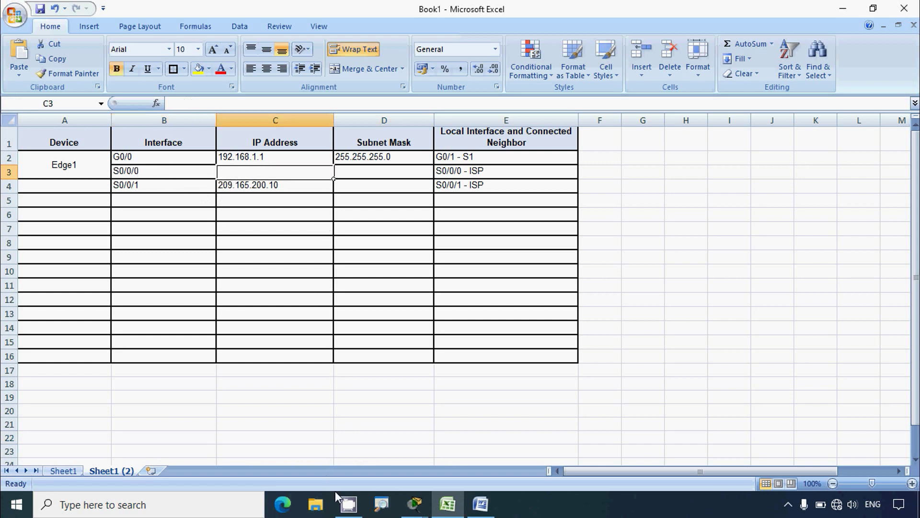
mouse_move(415, 503)
click(479, 432)
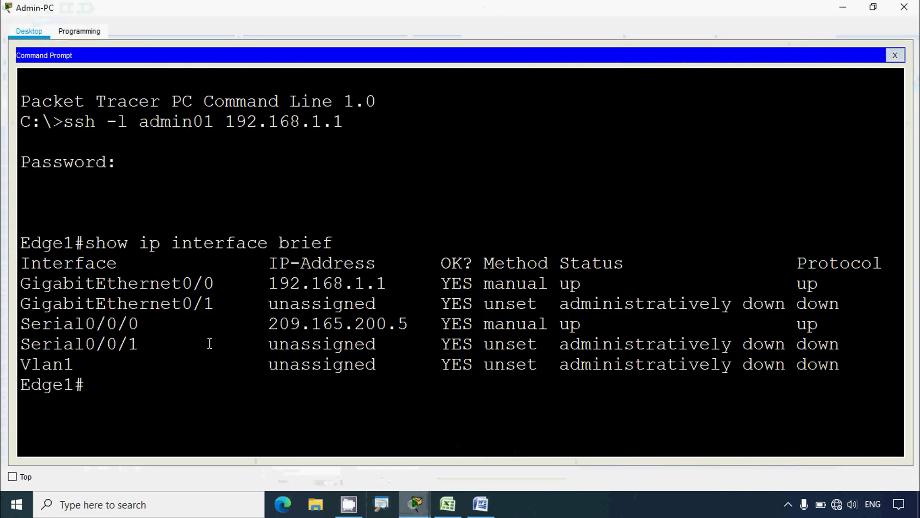
mouse_move(269, 323)
mouse_down()
mouse_move(410, 324)
mouse_move(276, 328)
mouse_up()
right_click(275, 327)
click(307, 335)
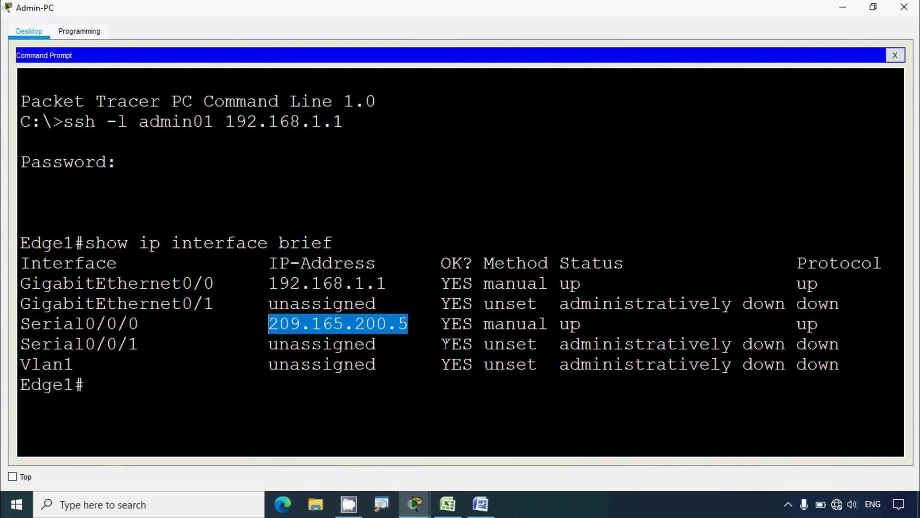
click(447, 503)
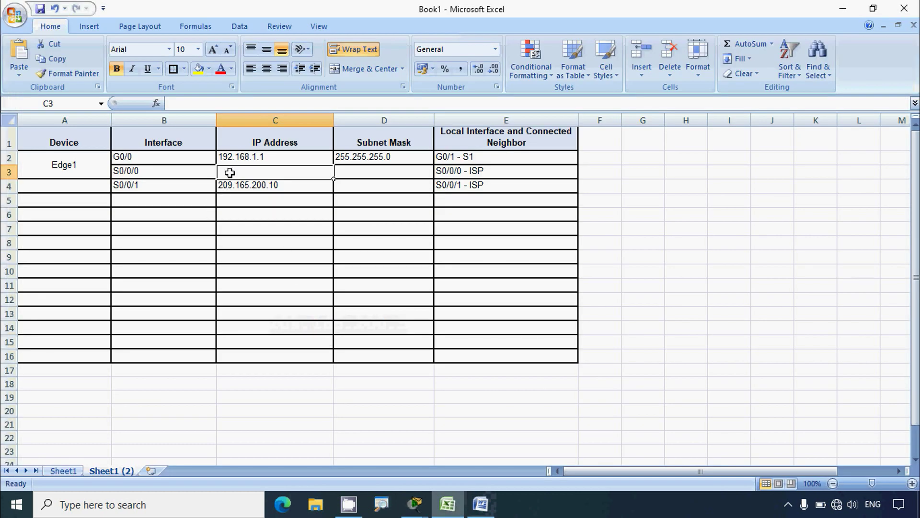
text(209.165.200.5)
click(298, 229)
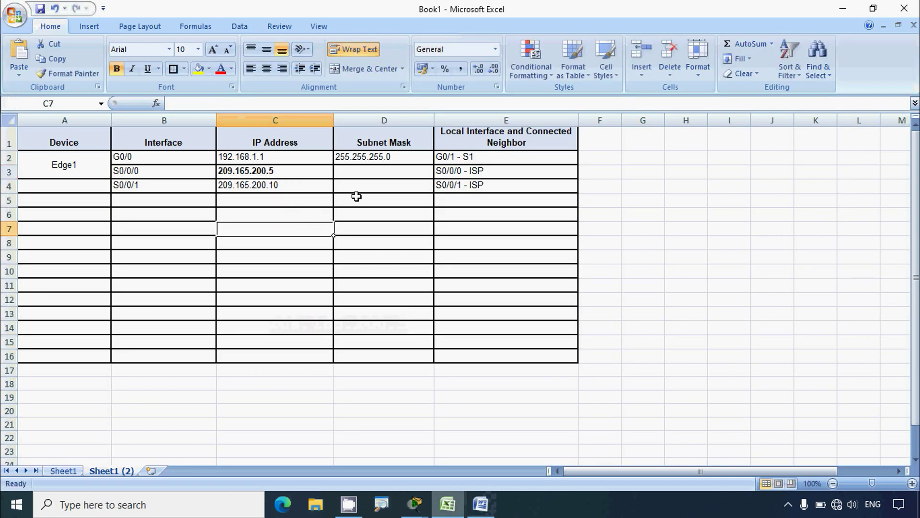
Step: Select the S0/0/0 subnet mask cell D3, then switch to Packet Tracer and review Part 1, step c of the instructions
click(367, 174)
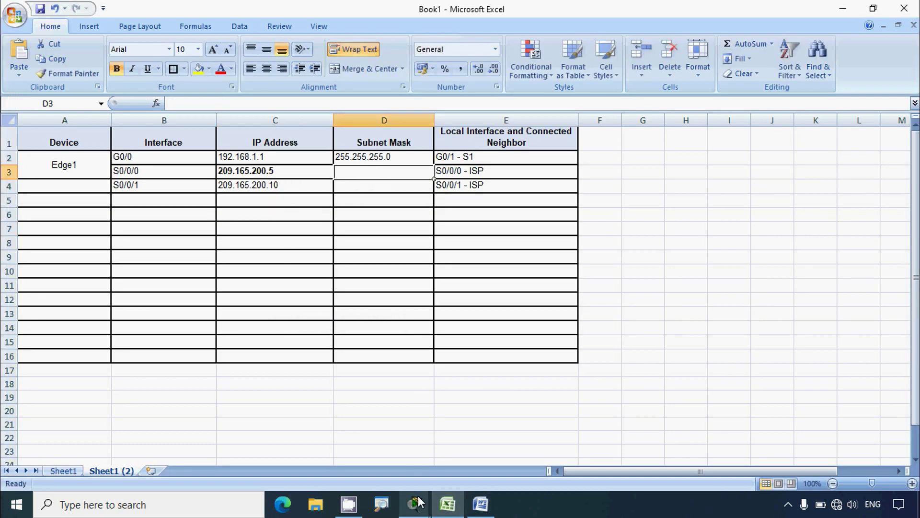
mouse_move(418, 503)
click(461, 453)
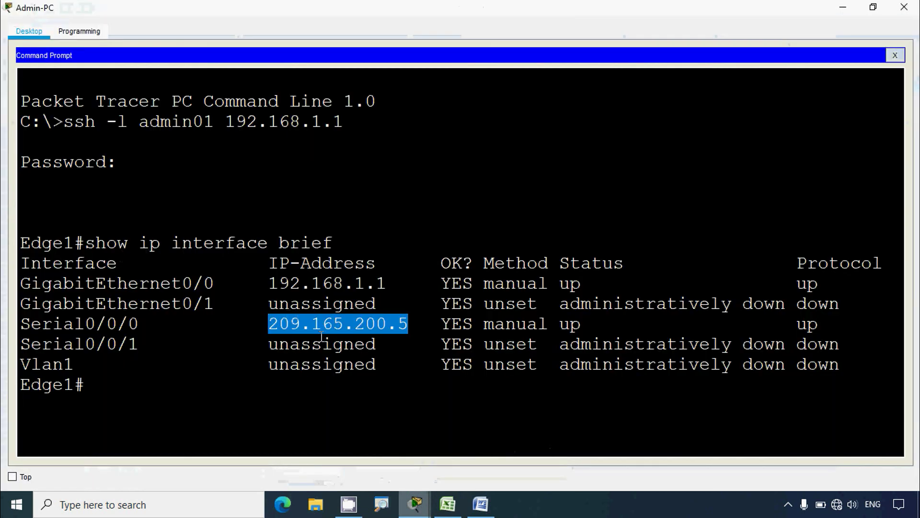
click(106, 384)
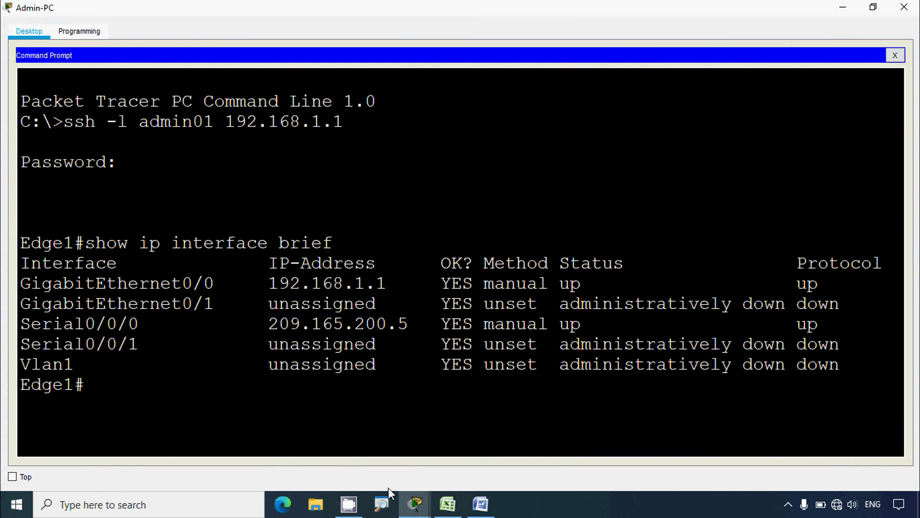
mouse_move(415, 503)
click(327, 453)
scroll(542, 343, down, 15)
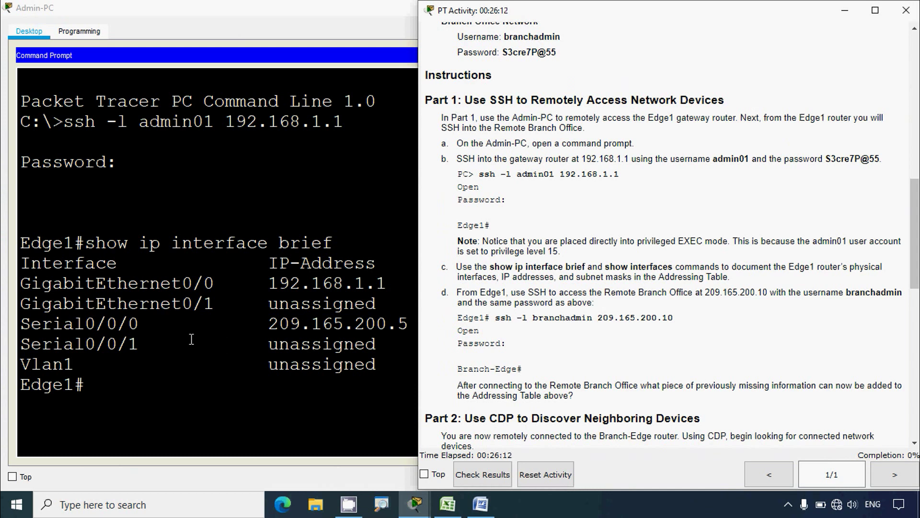
Step: Run "show interface serial 0/0/0" on Edge1 in the Admin-PC session and check the interface's address and prefix length
drag(147, 330, 31, 322)
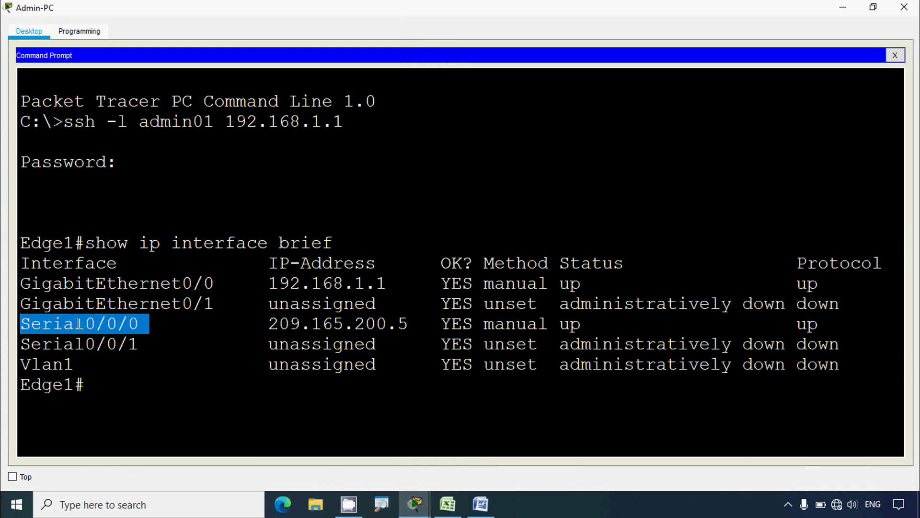
click(191, 401)
text(show int)
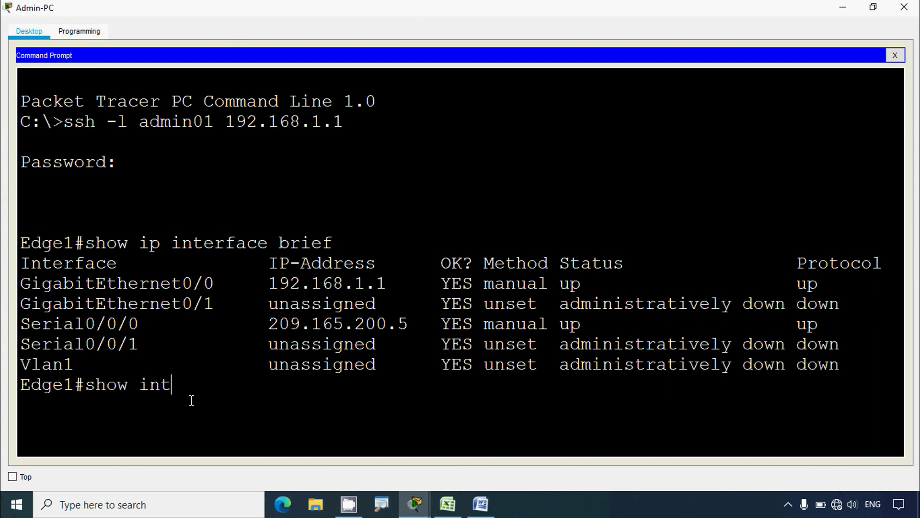
text(erface serial 0/0/0)
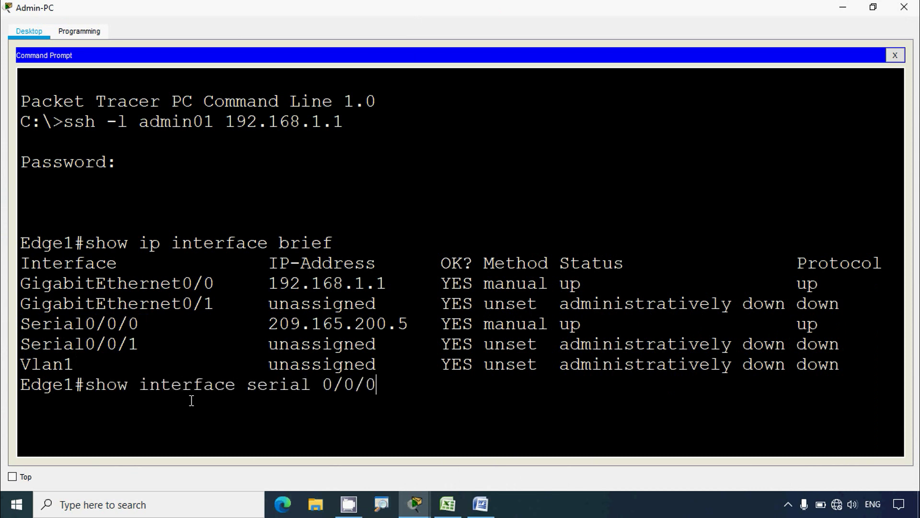
key(Return)
key(space)
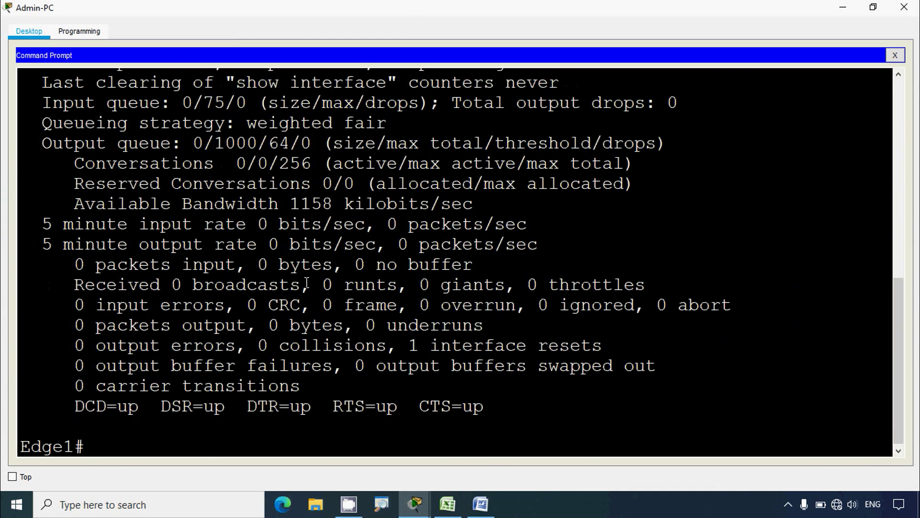
scroll(307, 283, up, 6)
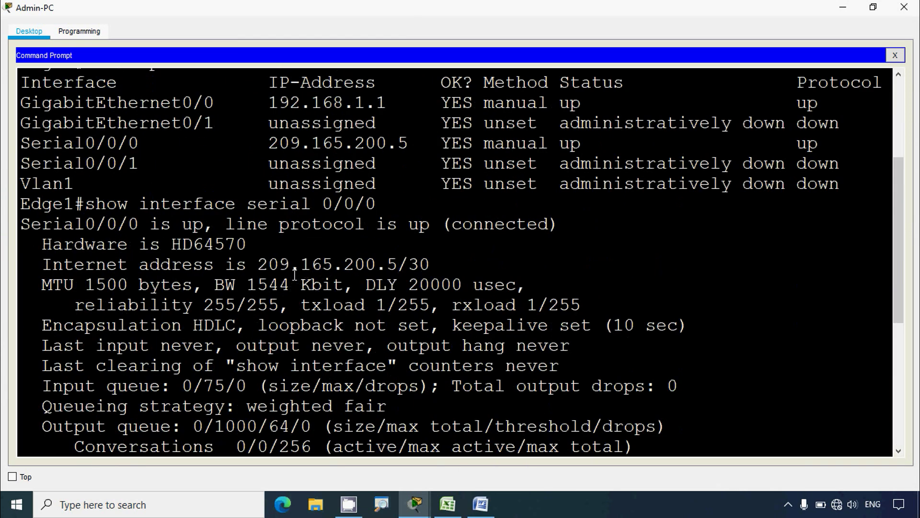
drag(40, 272, 397, 265)
click(424, 265)
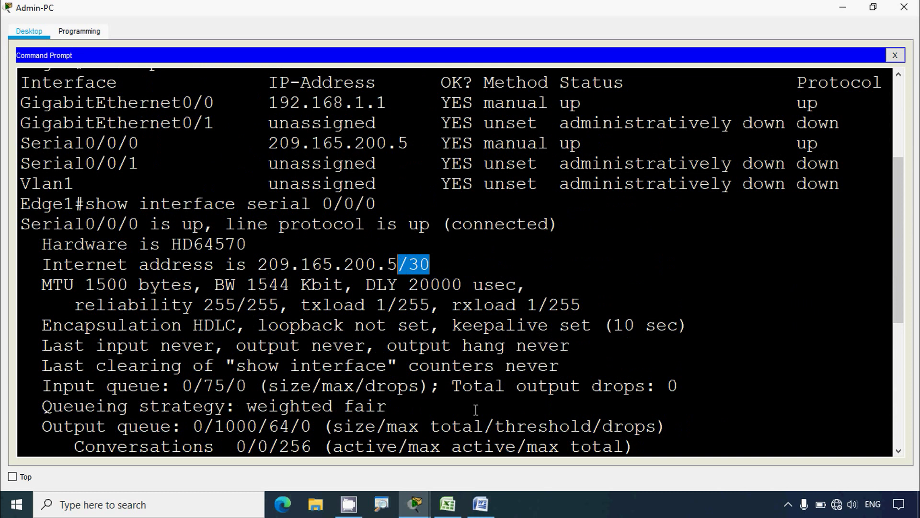
Step: Switch to Excel and enter 255.255.255.252 as the subnet mask for Edge1's S0/0/0 in cell D3
click(447, 504)
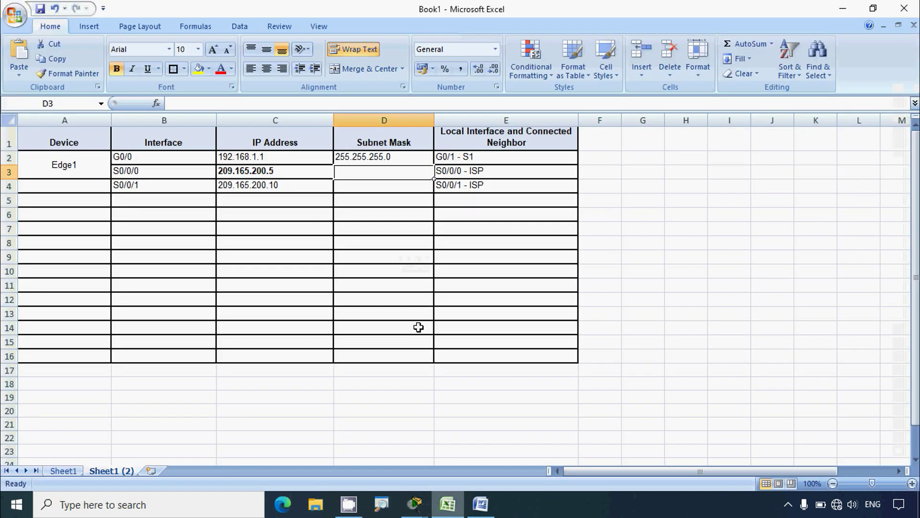
text(2)
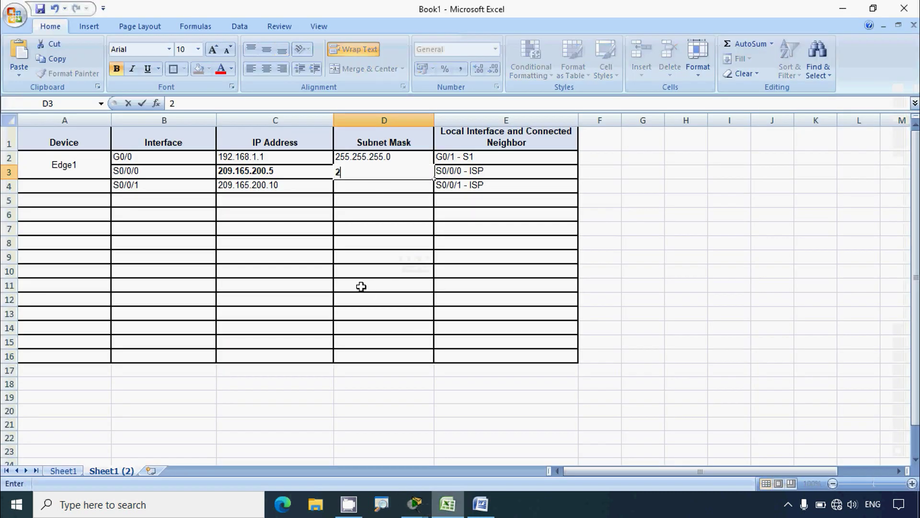
text(55.255)
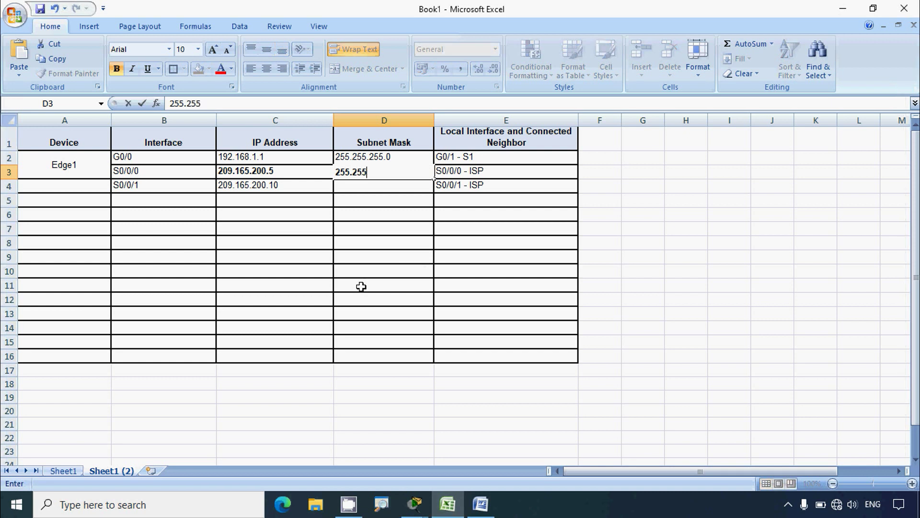
text(.255.252)
click(395, 231)
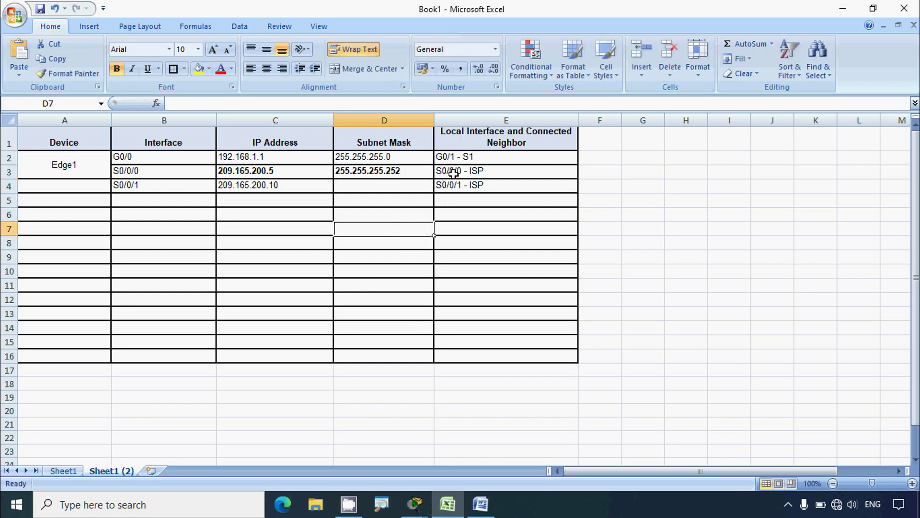
click(493, 174)
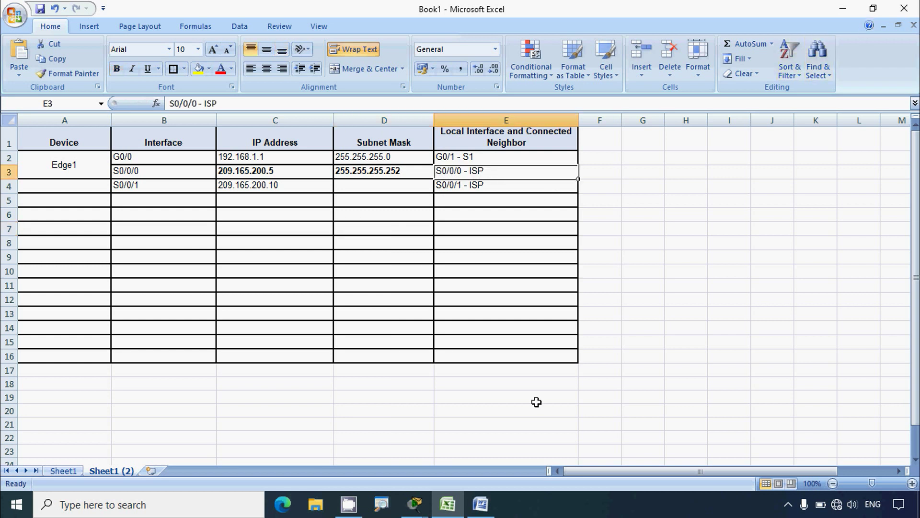
Step: Switch to Packet Tracer, copy the SSH command from Part 1, step d, and run "ssh -l branchadmin 209.165.200.10" on Edge1 from the Admin-PC session
mouse_move(415, 503)
click(371, 475)
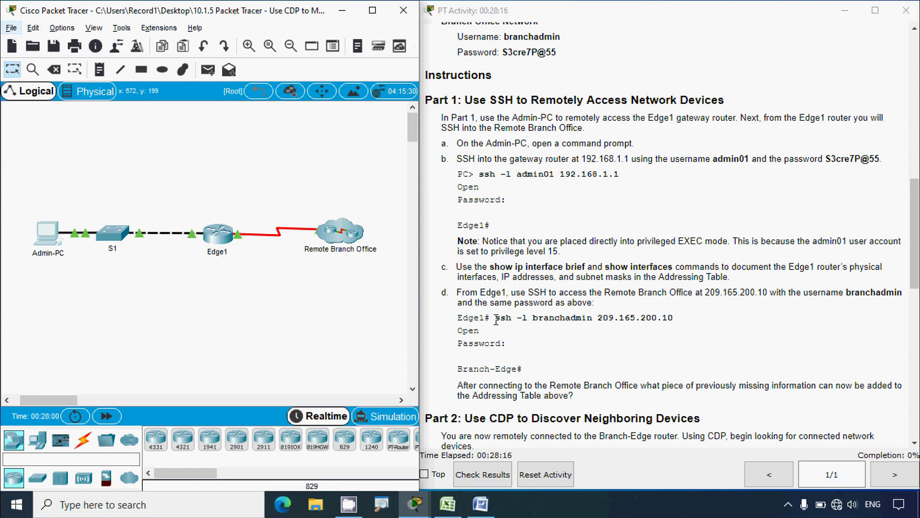
drag(496, 320, 676, 324)
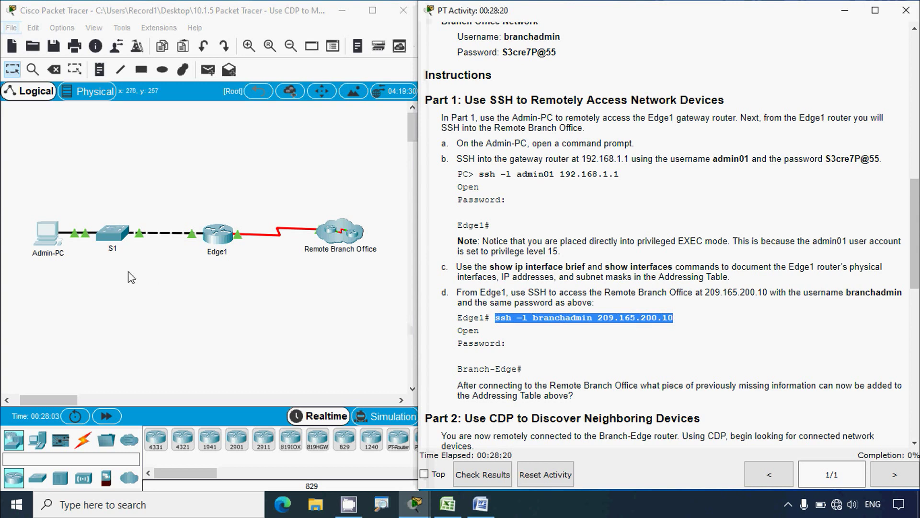
click(52, 236)
click(494, 41)
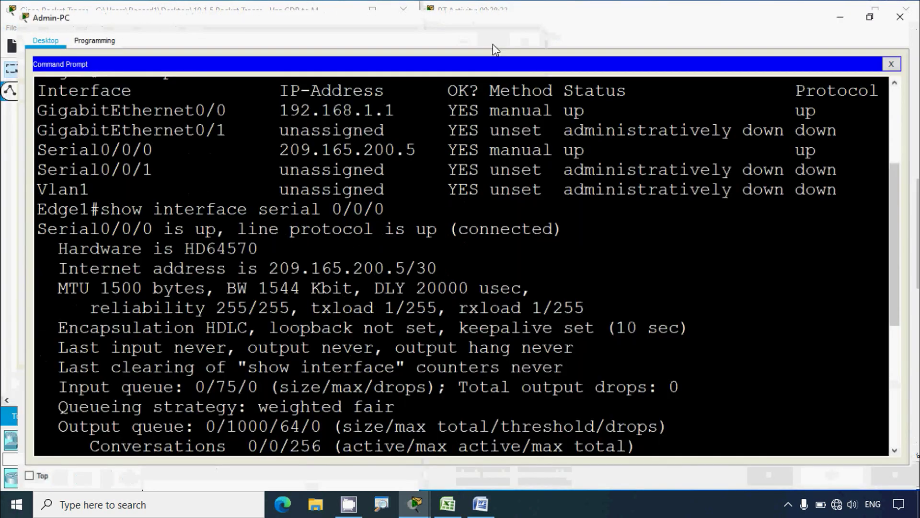
scroll(266, 301, down, 4)
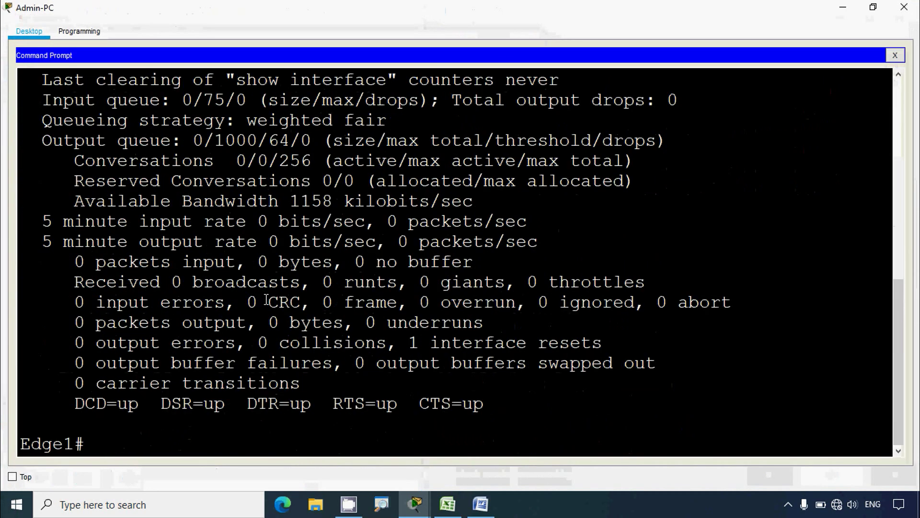
right_click(92, 439)
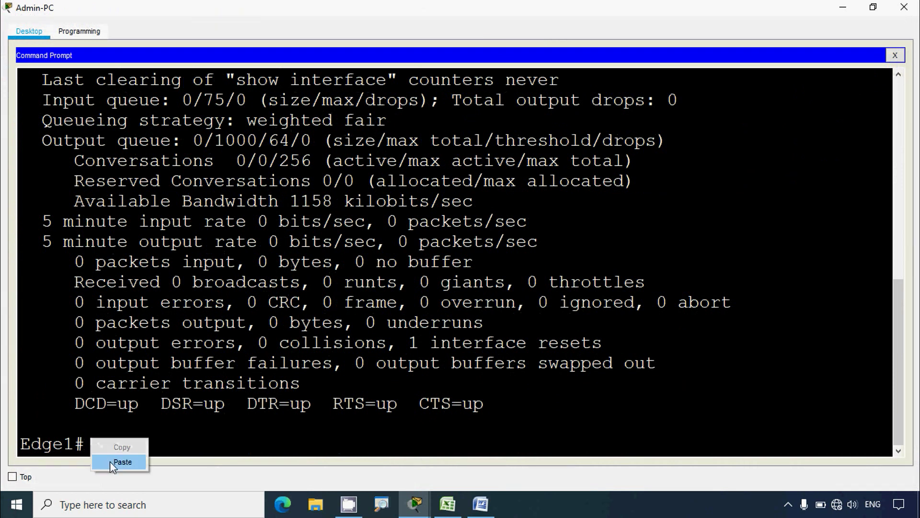
click(110, 461)
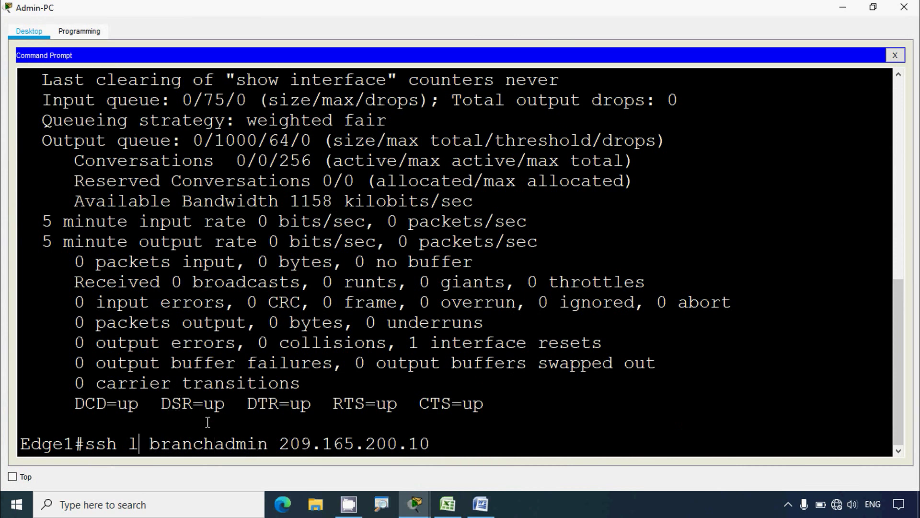
text(-)
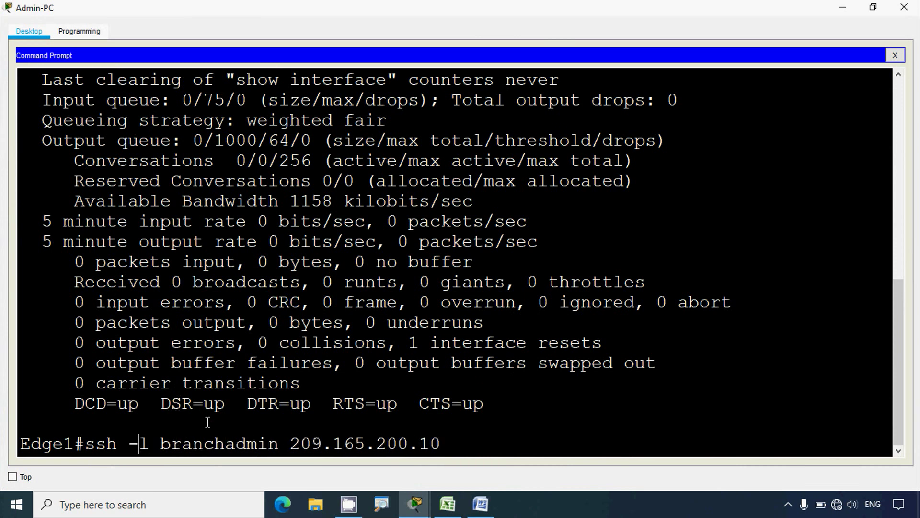
key(Return)
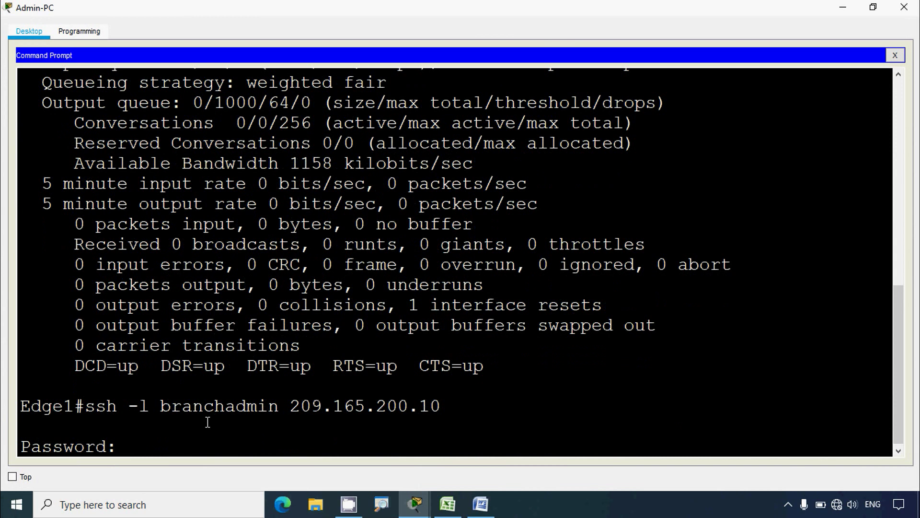
Step: Copy the SSH password from the activity instructions and submit it at the password prompt in the Admin-PC session
click(843, 7)
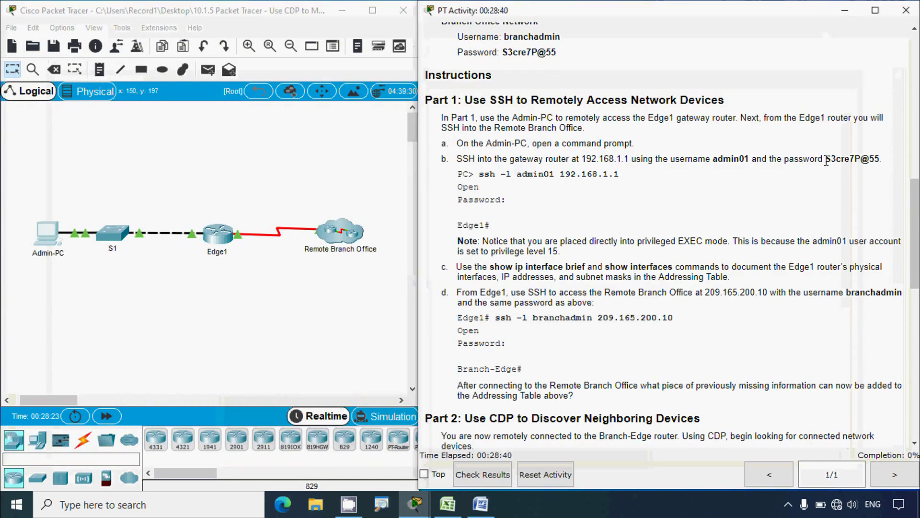
drag(825, 159, 882, 160)
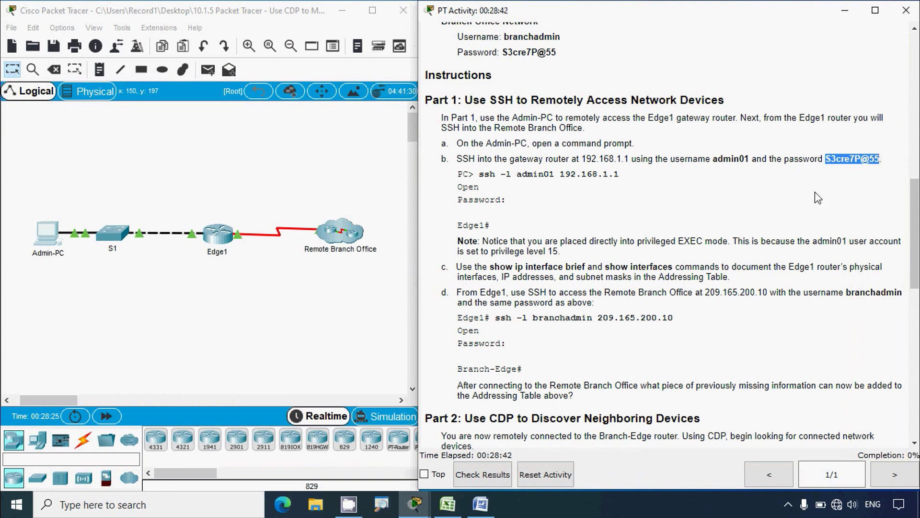
click(48, 234)
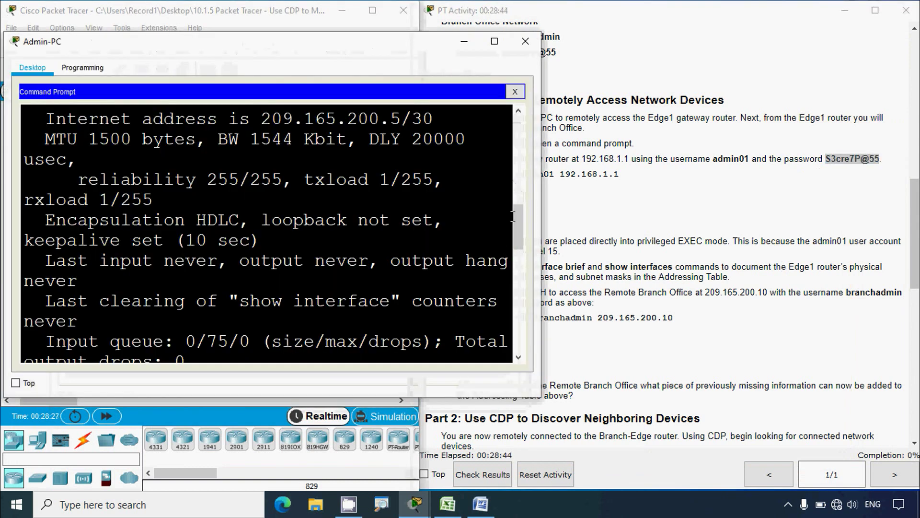
drag(513, 216, 517, 343)
right_click(194, 353)
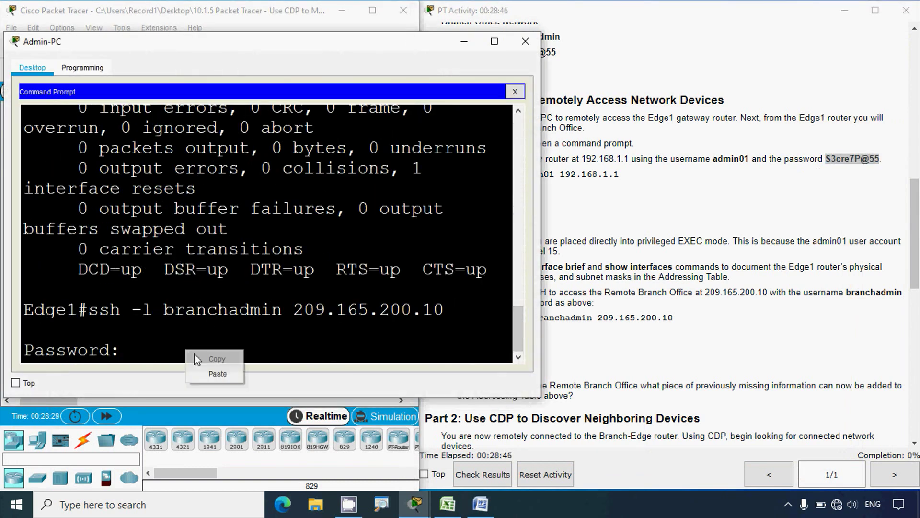
click(225, 372)
key(Return)
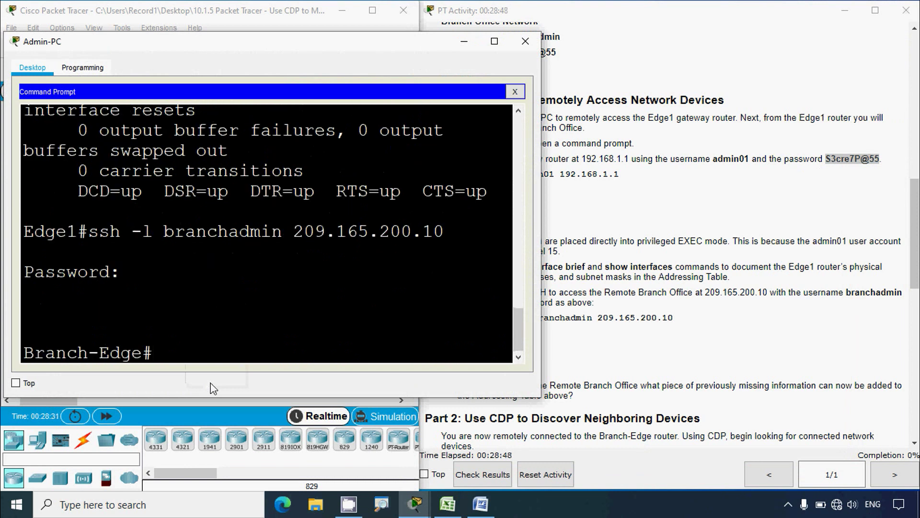
Step: Copy the hostname Branch-Edge from the Admin-PC prompt and enter it as the device name in cell A4 of the Excel table
drag(34, 357, 142, 358)
click(158, 349)
drag(142, 354, 26, 347)
right_click(49, 357)
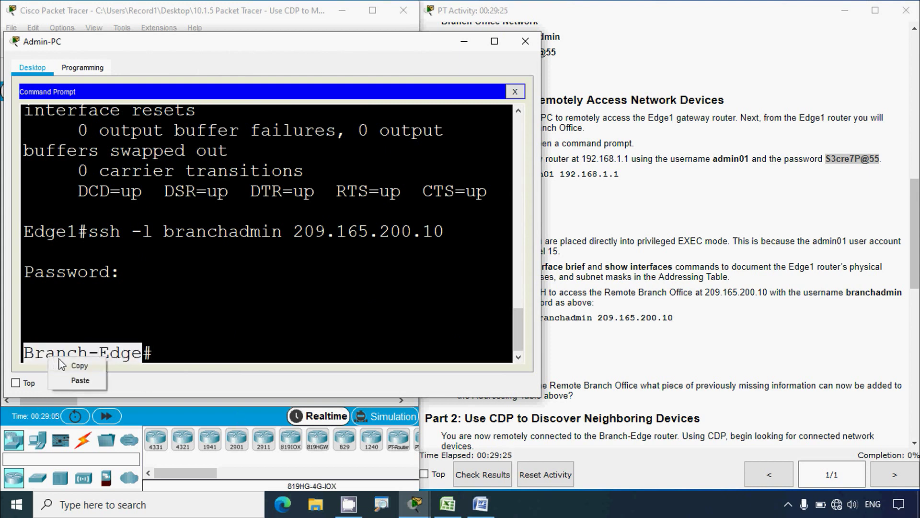
click(67, 365)
click(448, 504)
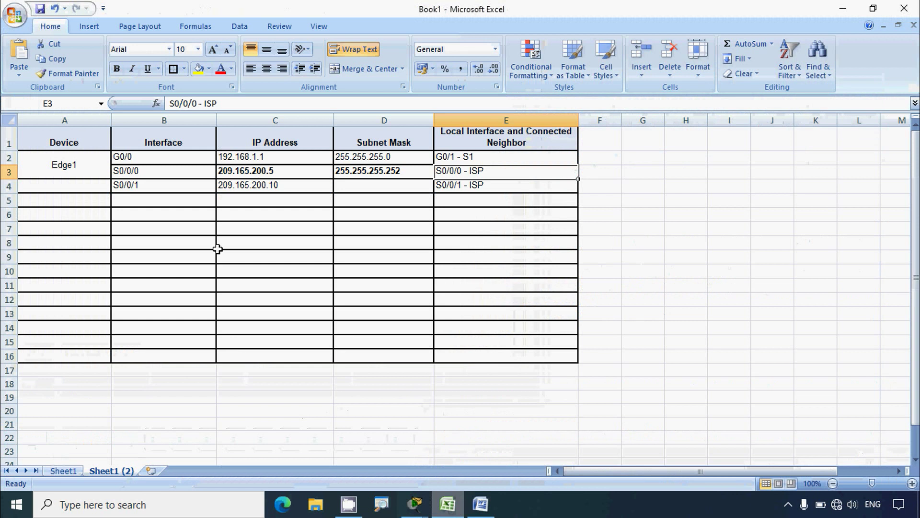
click(106, 188)
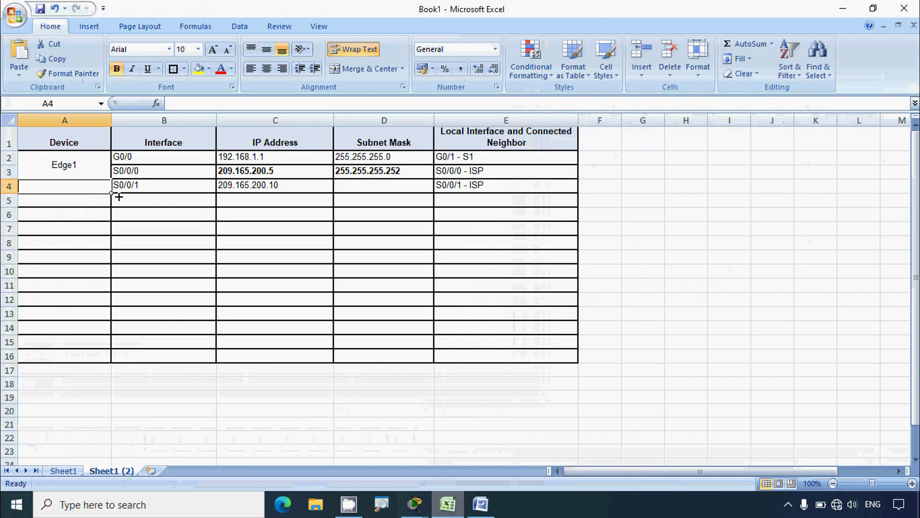
click(181, 103)
text(Branch-Edge)
click(144, 239)
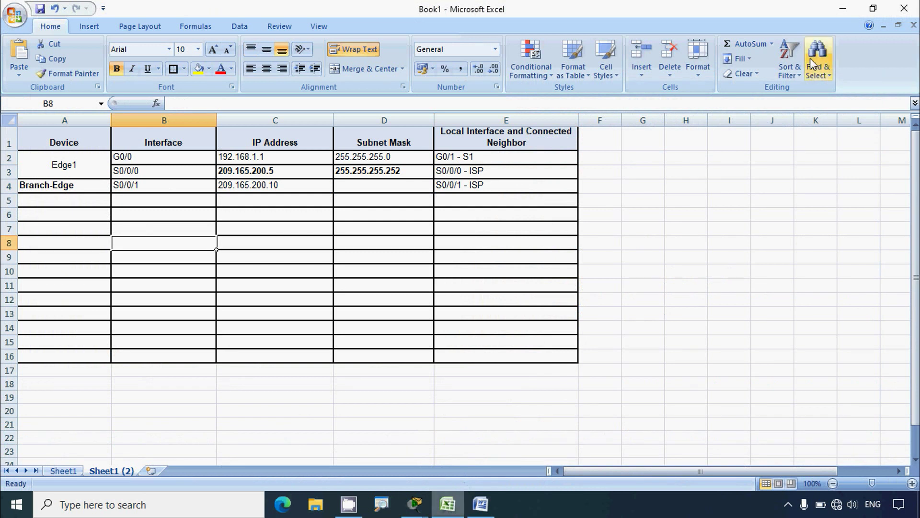
Step: Review the Part 1, step d question in Packet Tracer, then return to Excel and select the S0/0/1 subnet mask cell D4
click(843, 8)
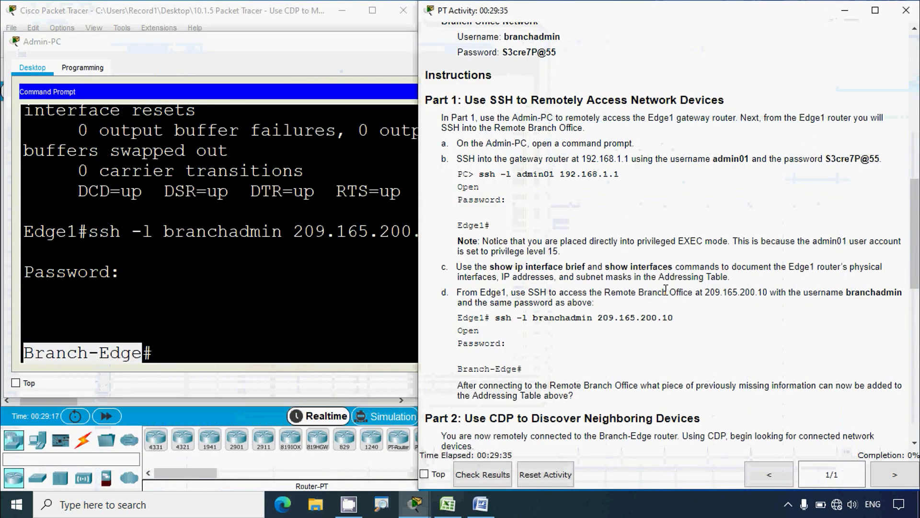
scroll(668, 285, down, 1)
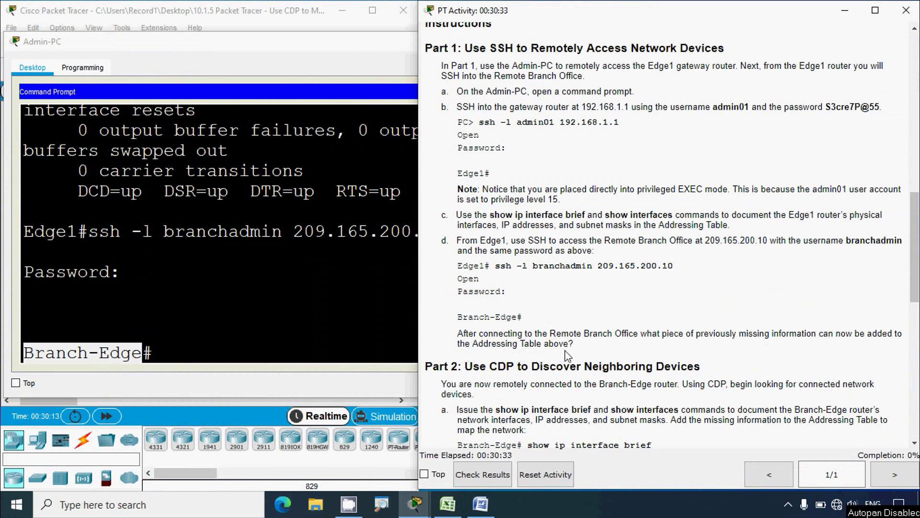
click(447, 504)
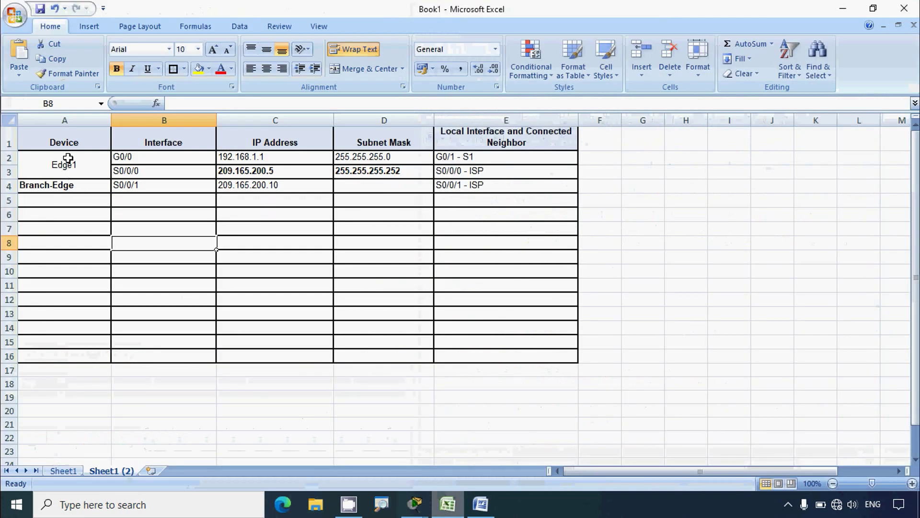
click(72, 188)
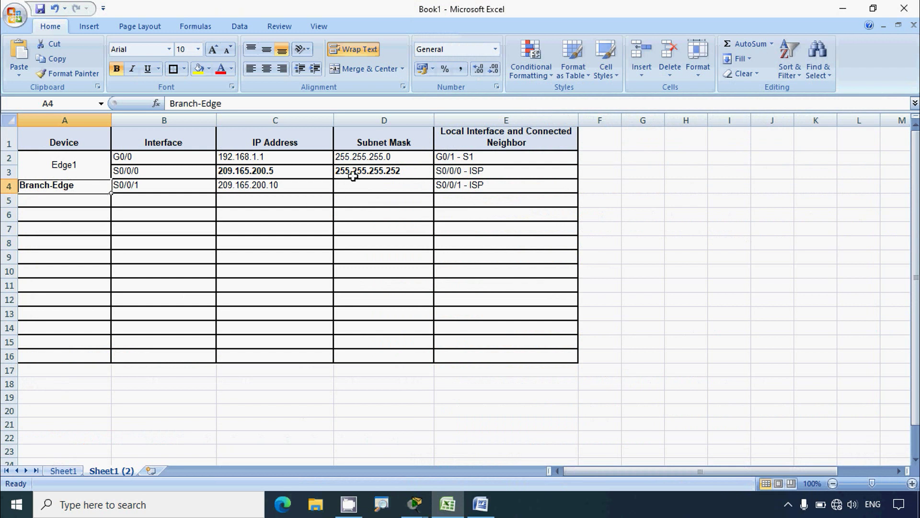
click(370, 185)
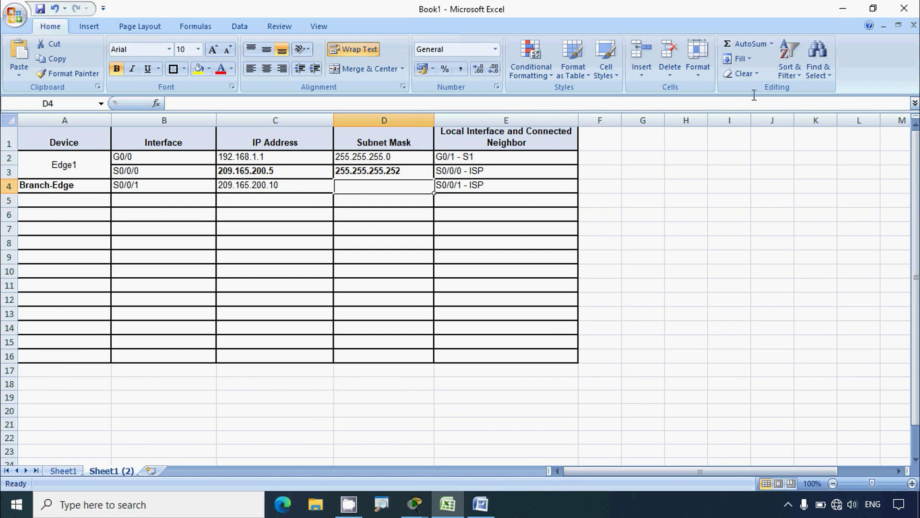
Step: Switch to Packet Tracer and review Part 2, step a, including its "show ip interface brief" and "show interfaces" commands
click(839, 10)
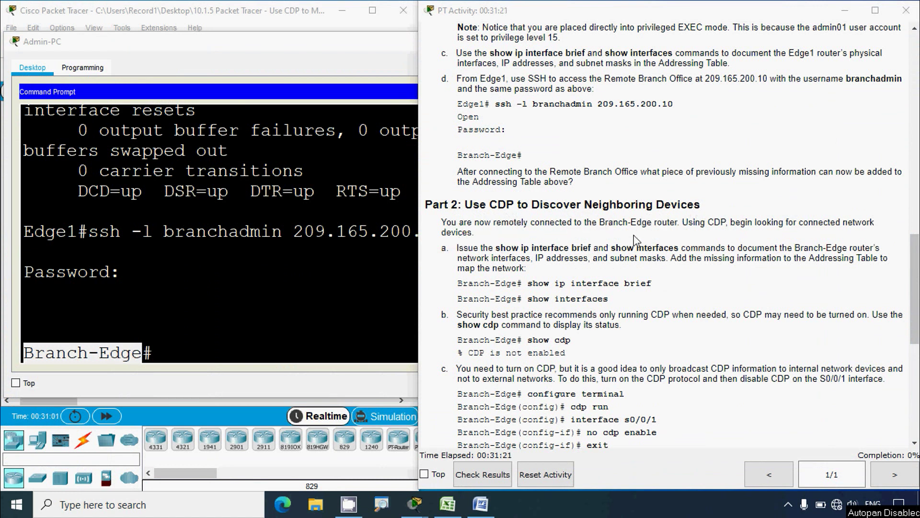
click(81, 321)
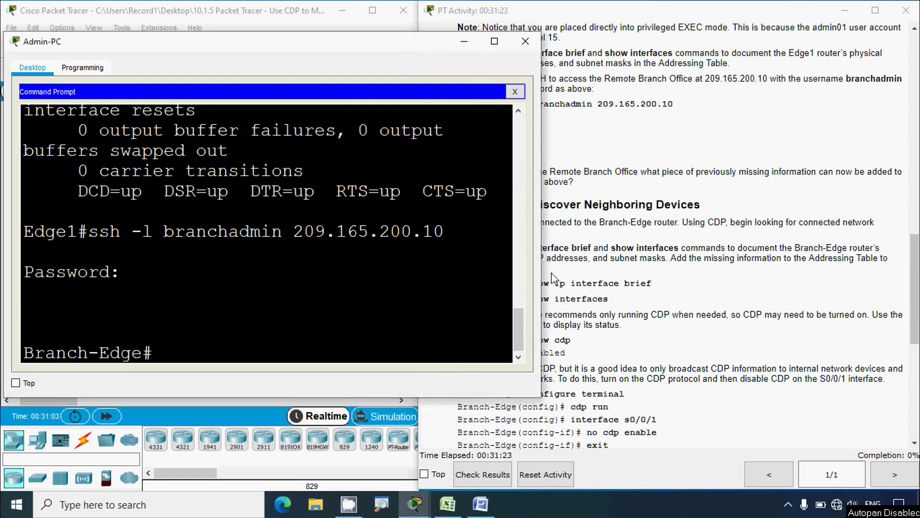
click(594, 274)
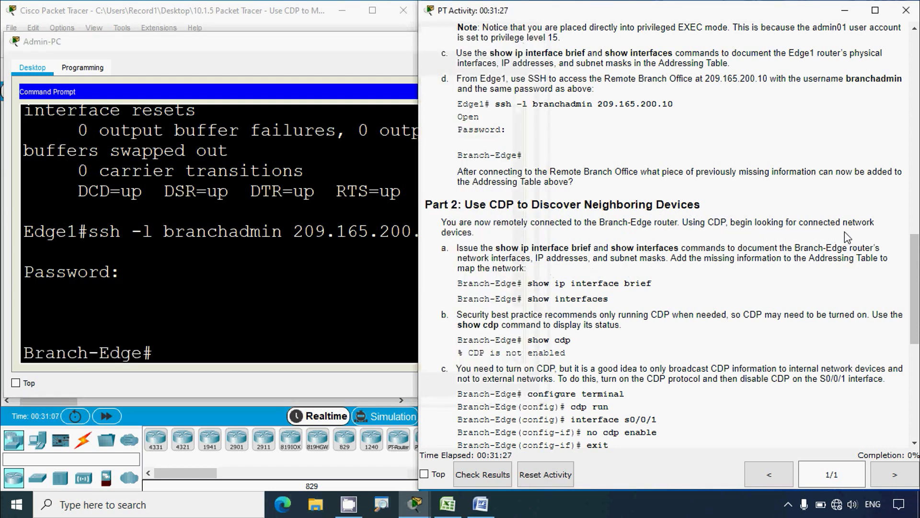
scroll(503, 262, down, 1)
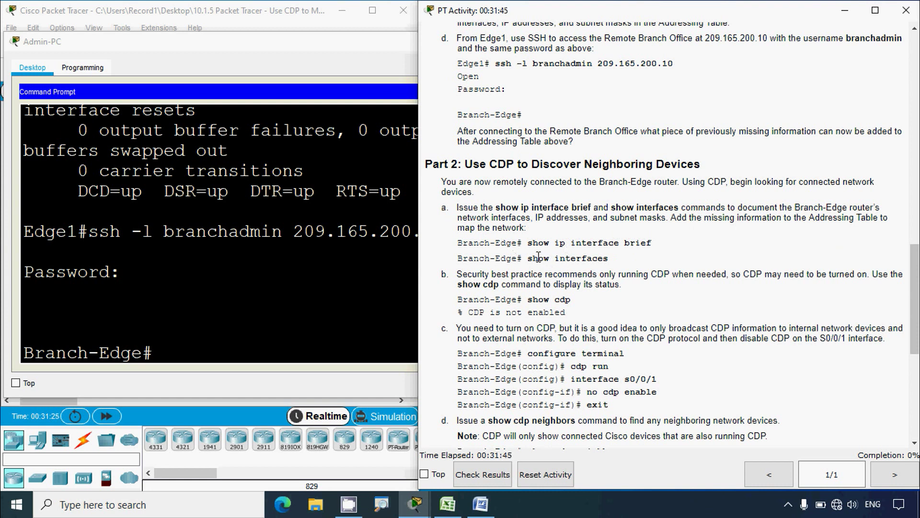
drag(529, 243, 658, 245)
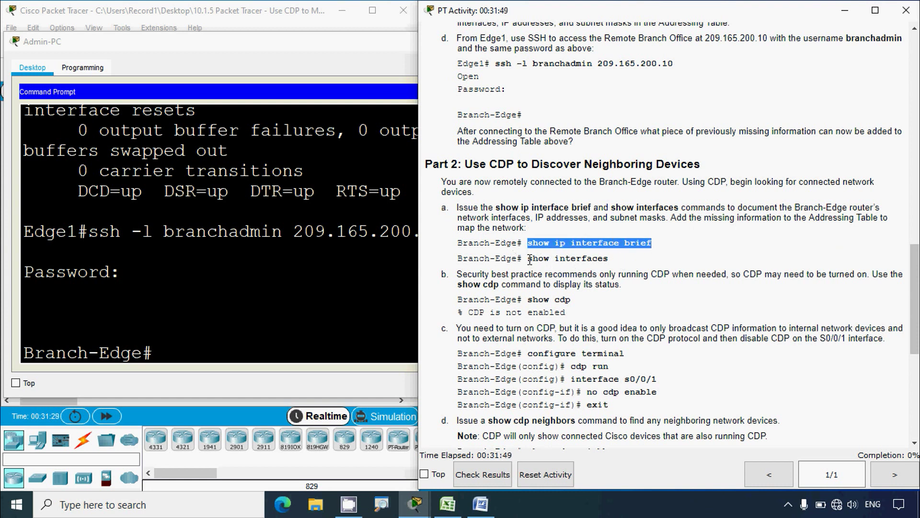
drag(527, 258, 606, 259)
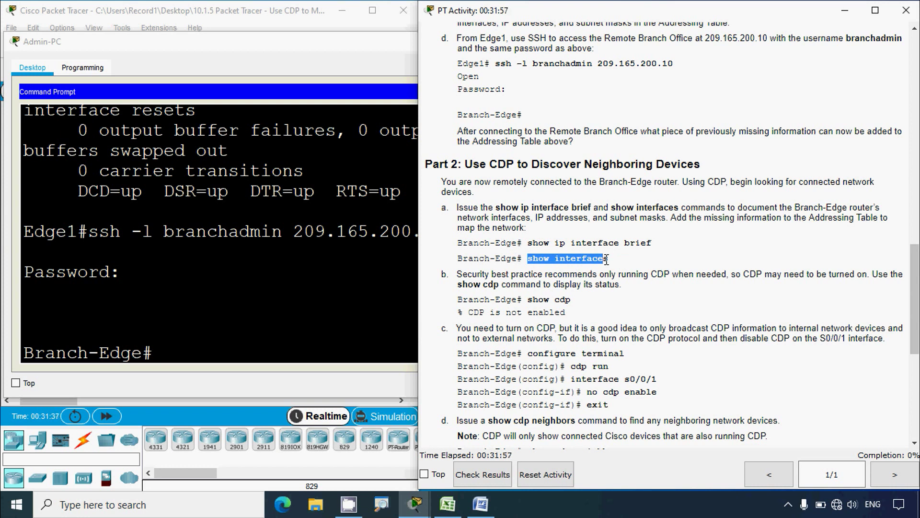
click(446, 505)
click(445, 506)
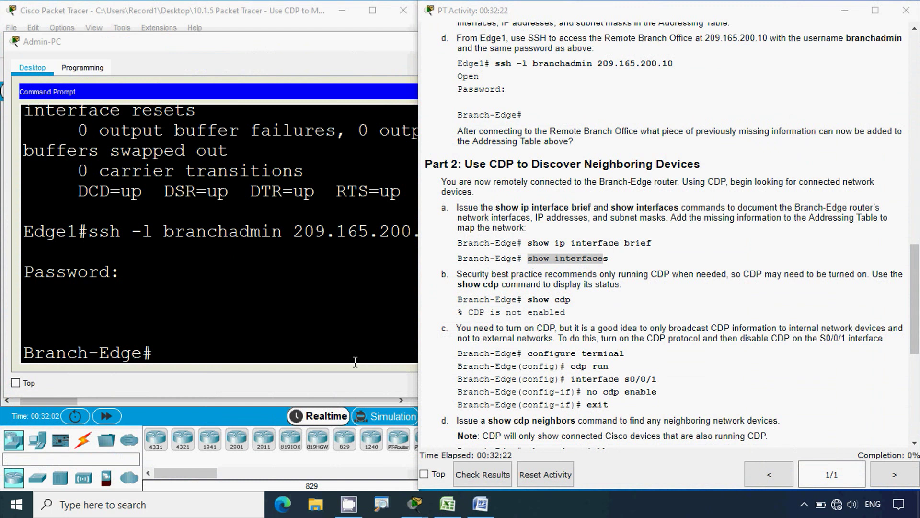
Step: Run "show ip interface brief" on Branch-Edge in the Admin-PC session, maximize its window, and examine the GigabitEthernet0/0 entry
click(204, 352)
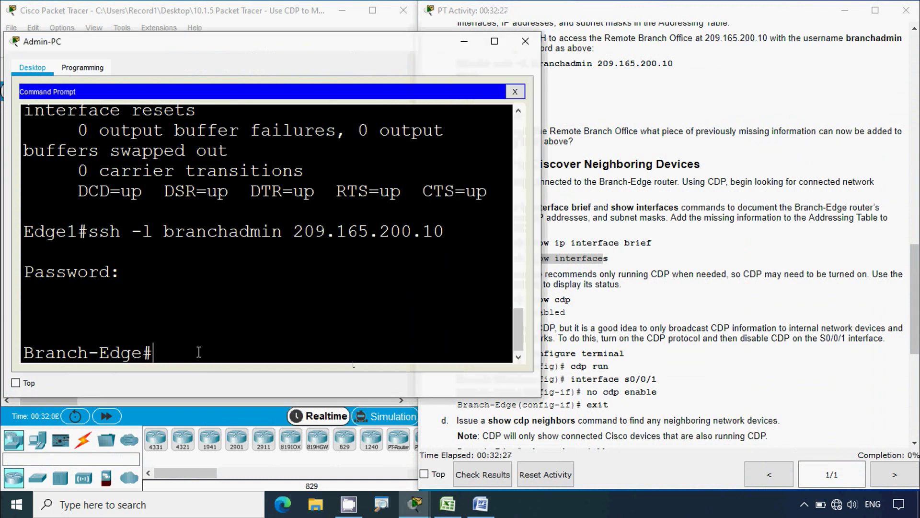
text(show ip interface b)
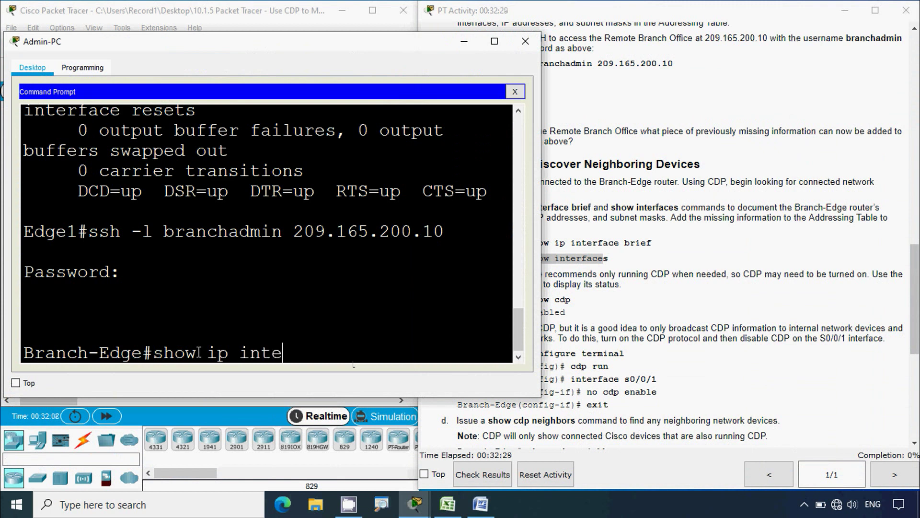
text(rief)
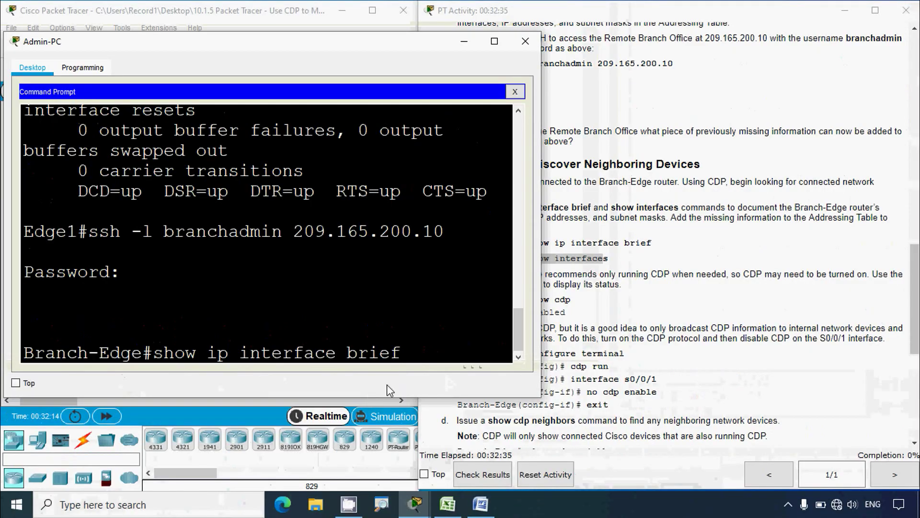
key(Return)
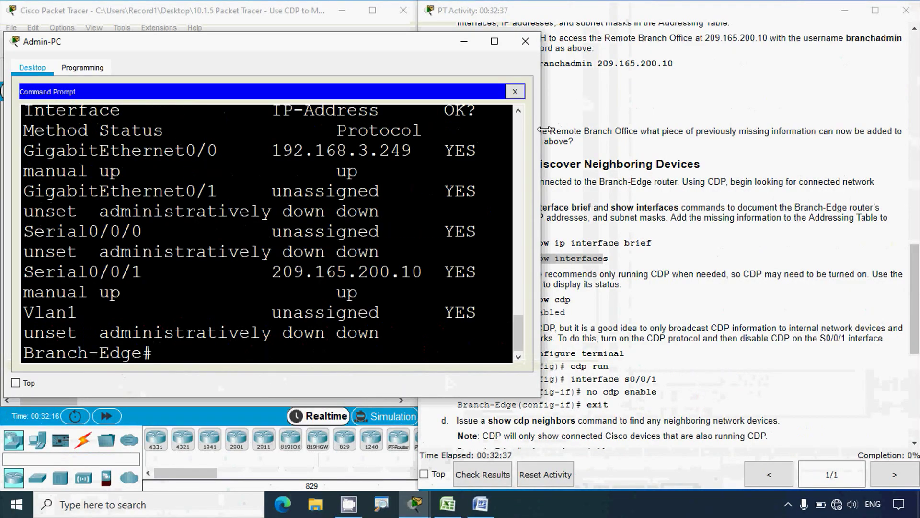
drag(533, 130, 681, 131)
click(634, 42)
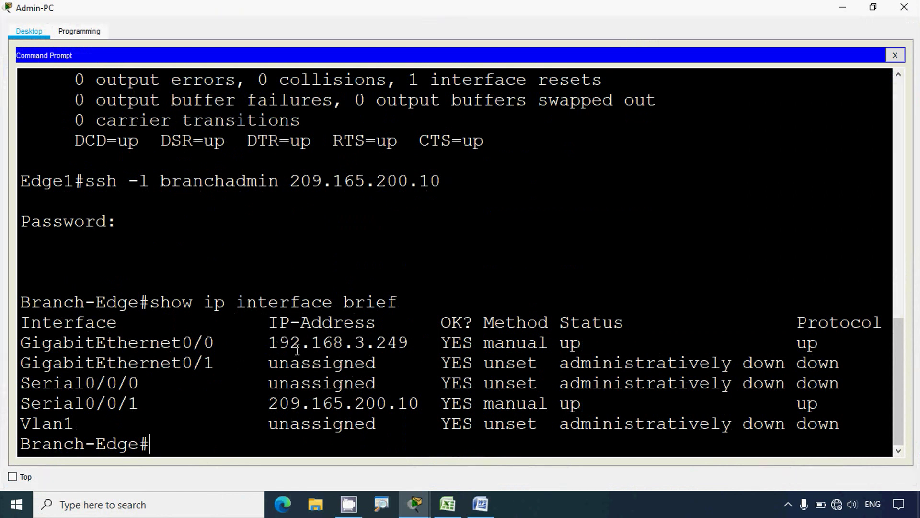
drag(827, 343, 6, 345)
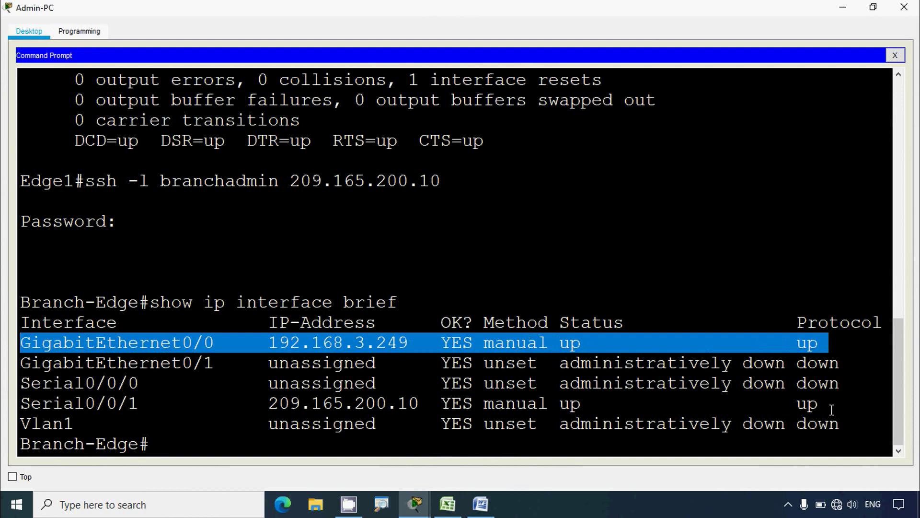
Step: Compare the Serial0/0/1 entry in the Admin-PC interface summary with the Branch-Edge interface and IP address in row 4 of the Excel table
drag(843, 409, 18, 401)
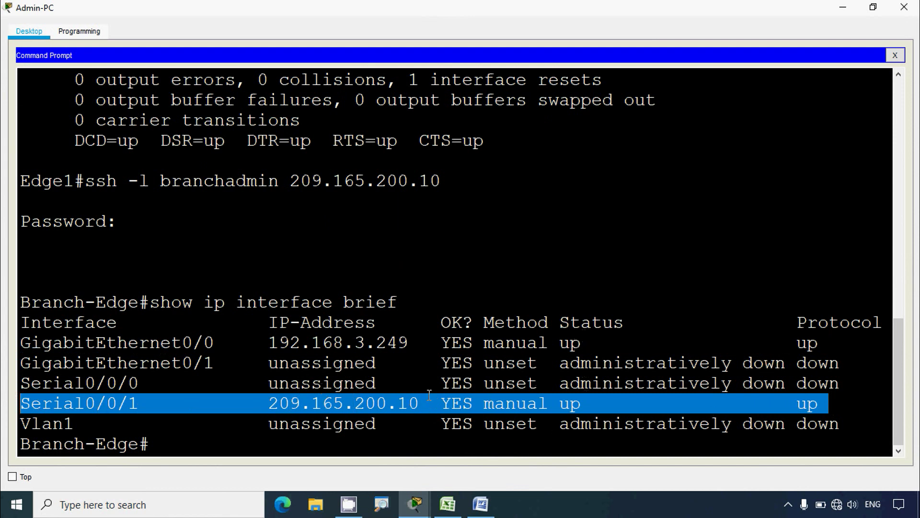
click(447, 503)
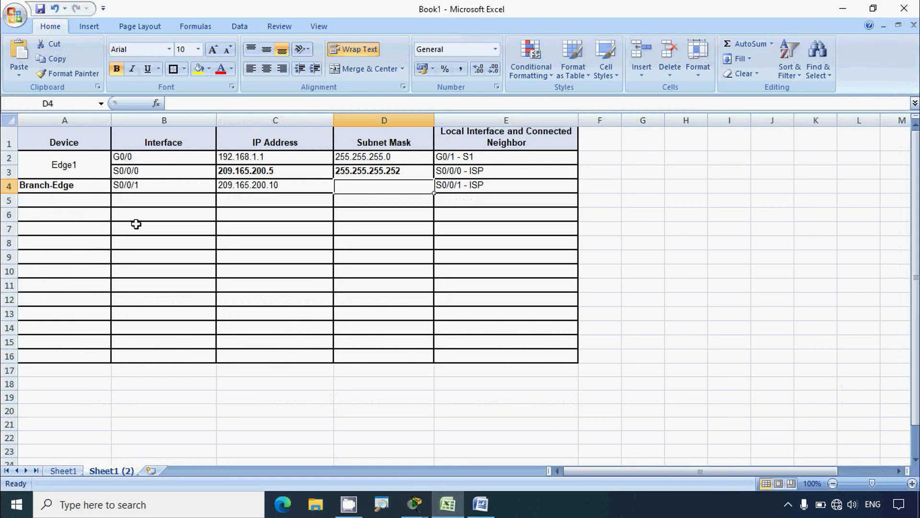
click(135, 186)
mouse_move(414, 503)
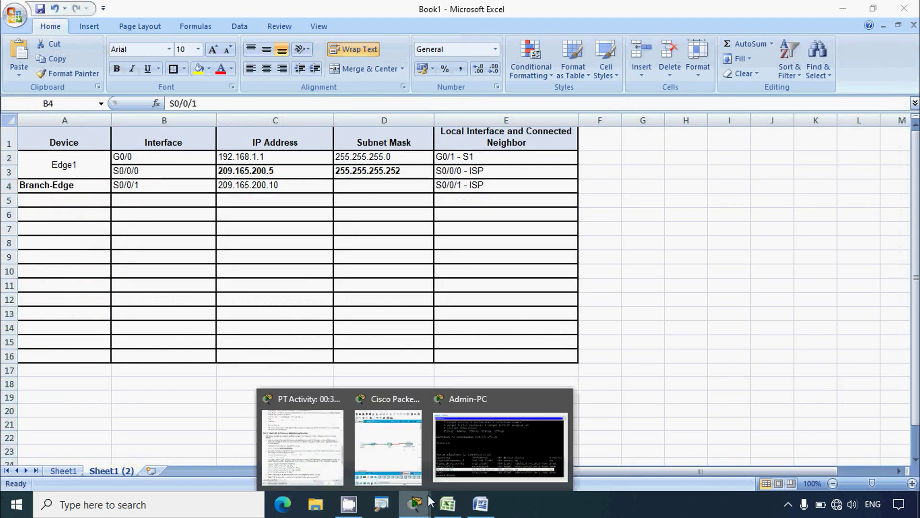
click(479, 432)
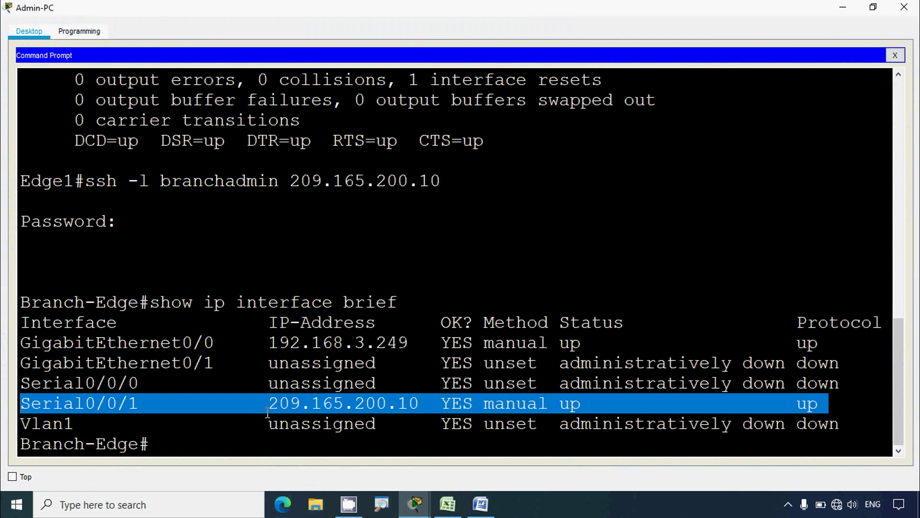
key(alt+Tab)
click(269, 186)
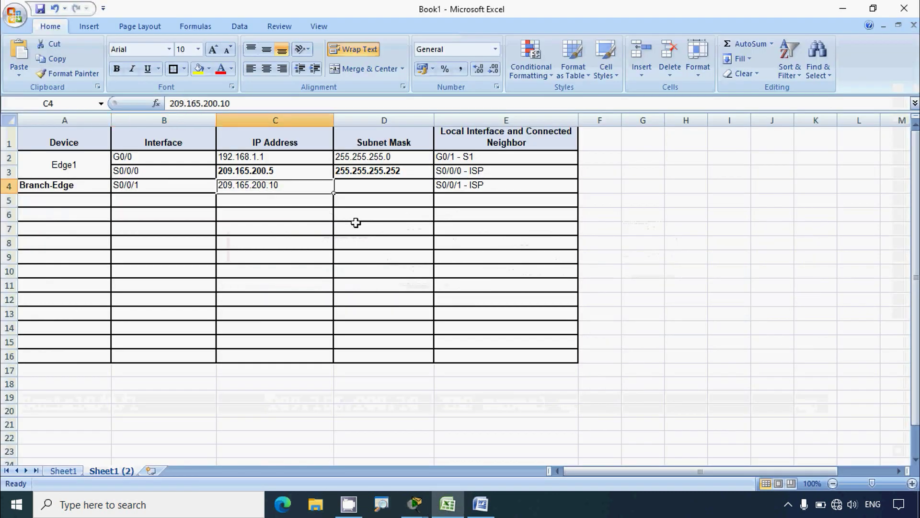
click(357, 187)
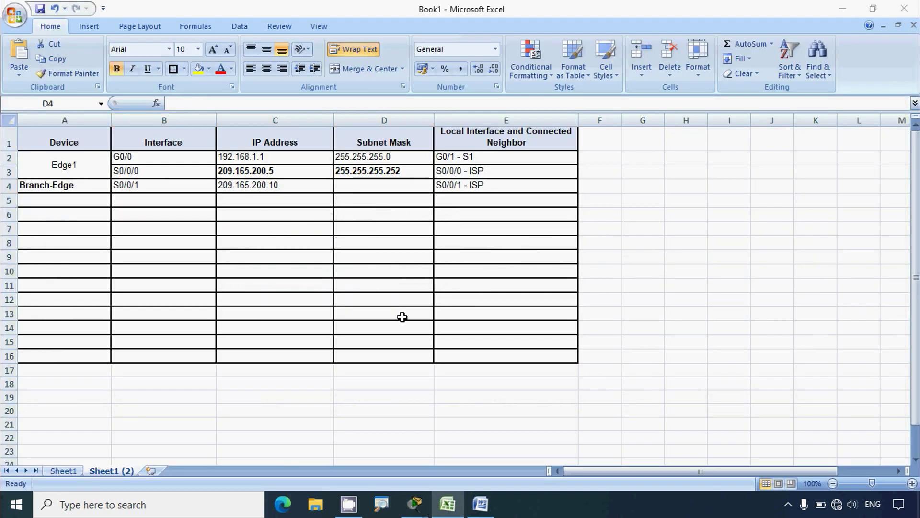
Step: Check the GigabitEthernet0/0 interface name in the Admin-PC output and enter G0/0 in cell B5 of the Excel table
key(alt+Tab)
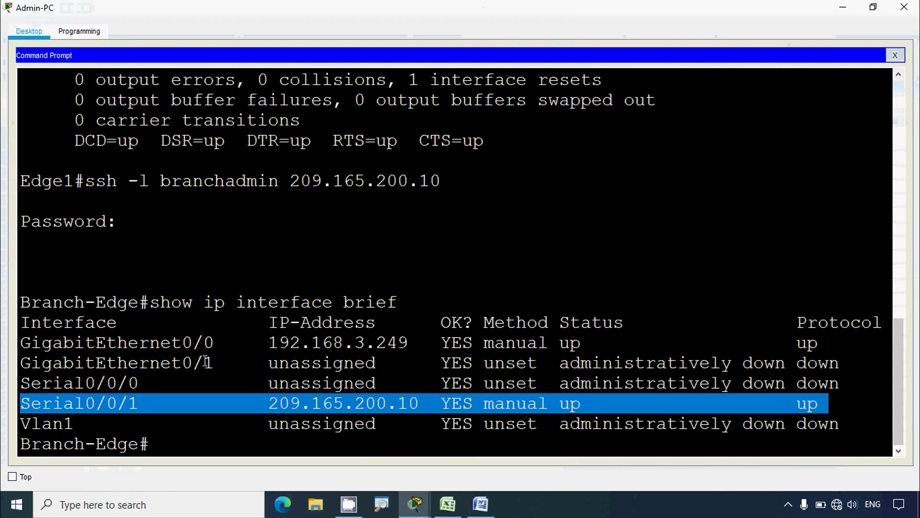
drag(26, 342, 221, 343)
key(alt+Tab)
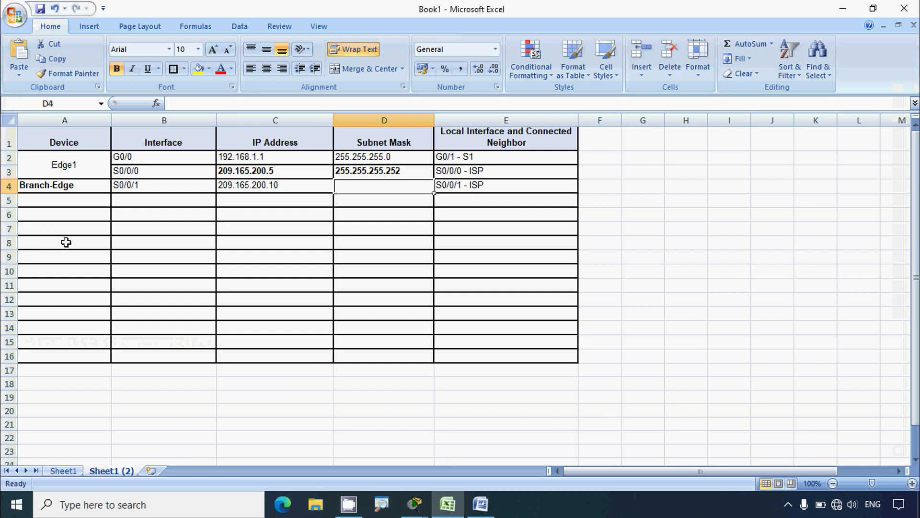
click(128, 207)
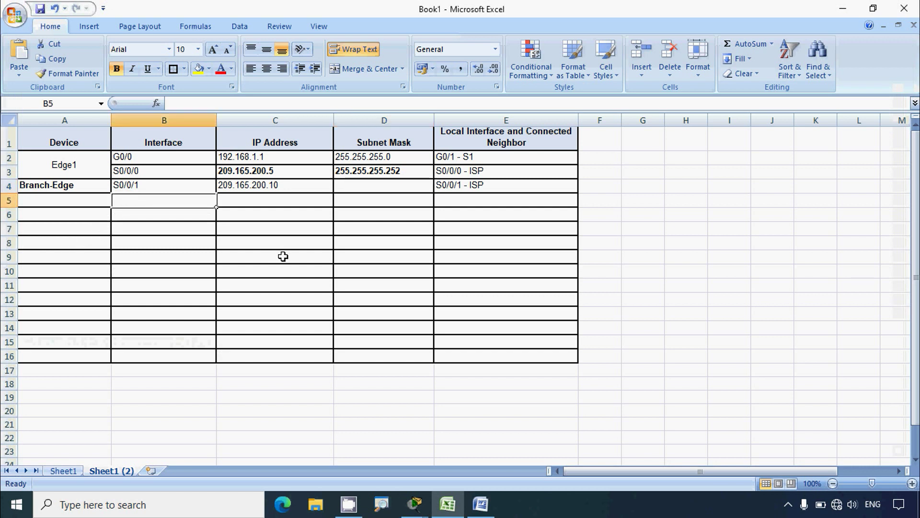
text(G0/0)
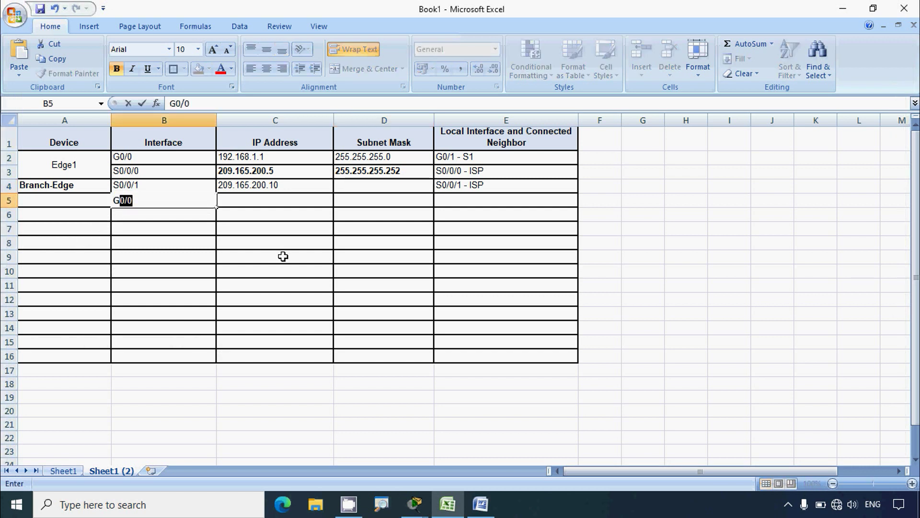
click(207, 267)
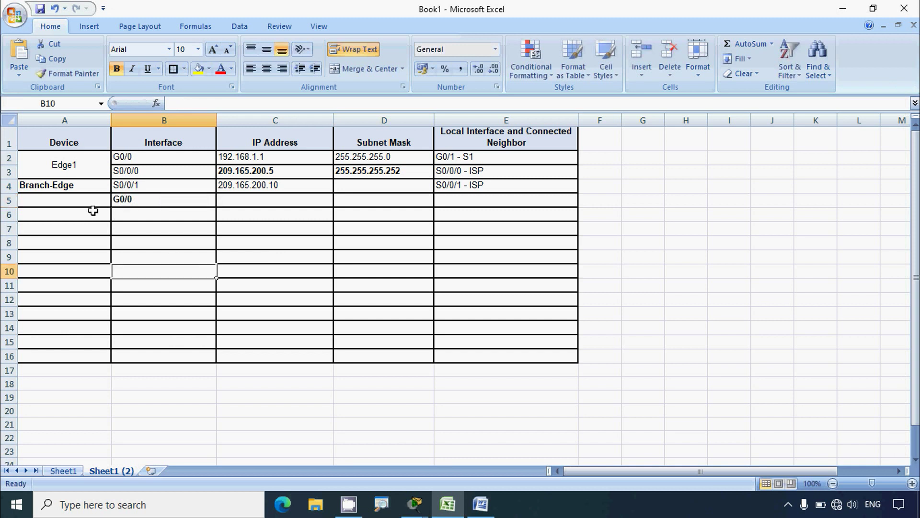
Step: Merge and center cells A4:A5 holding the Branch-Edge device name and align the text to the vertical middle
drag(88, 190, 85, 199)
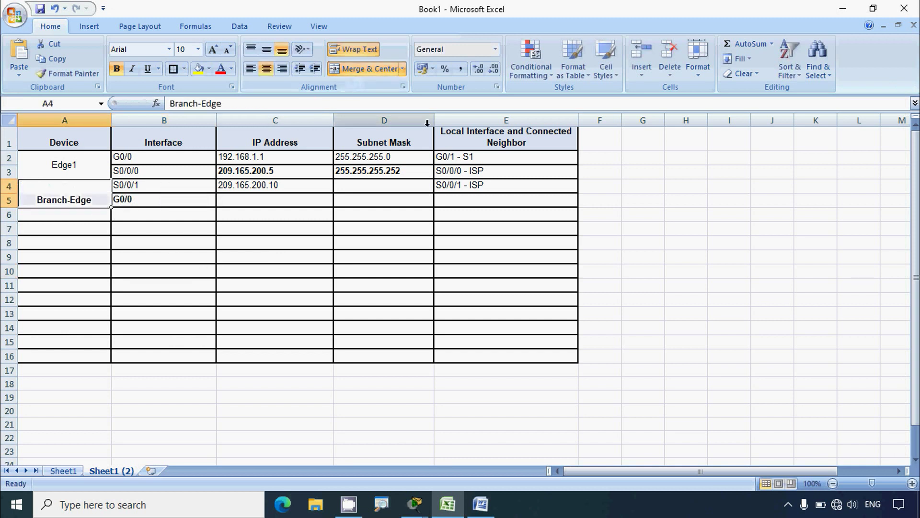
click(364, 69)
click(266, 49)
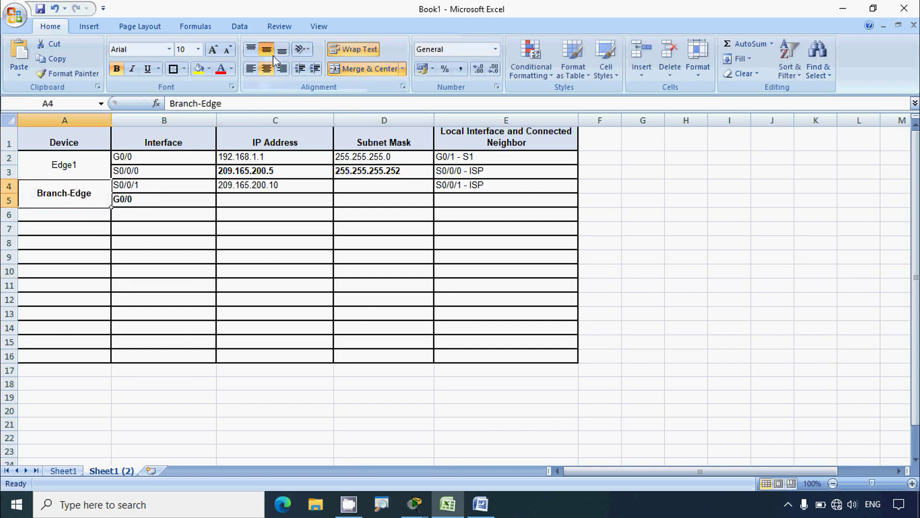
click(172, 230)
Step: Copy the GigabitEthernet0/0 address 192.168.3.249 from the Admin-PC output and paste it as plain content into cell C5 in Excel
click(247, 197)
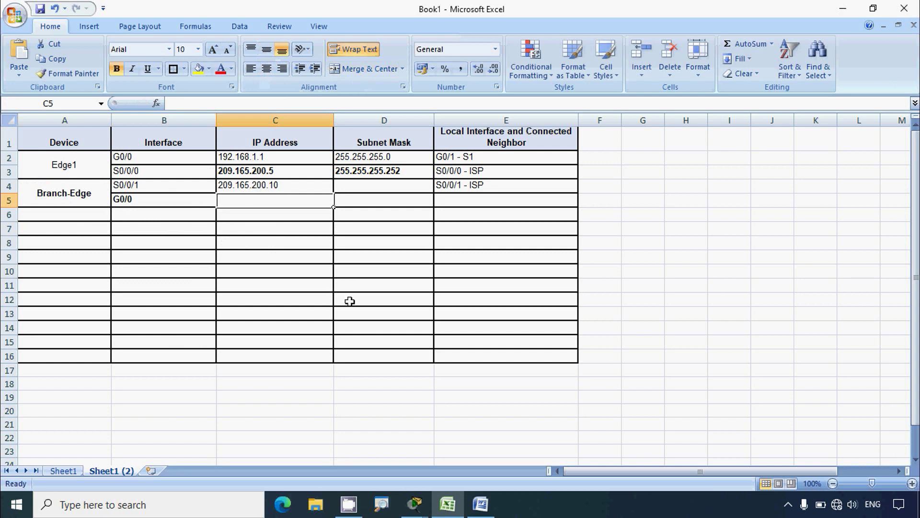
key(alt+Tab)
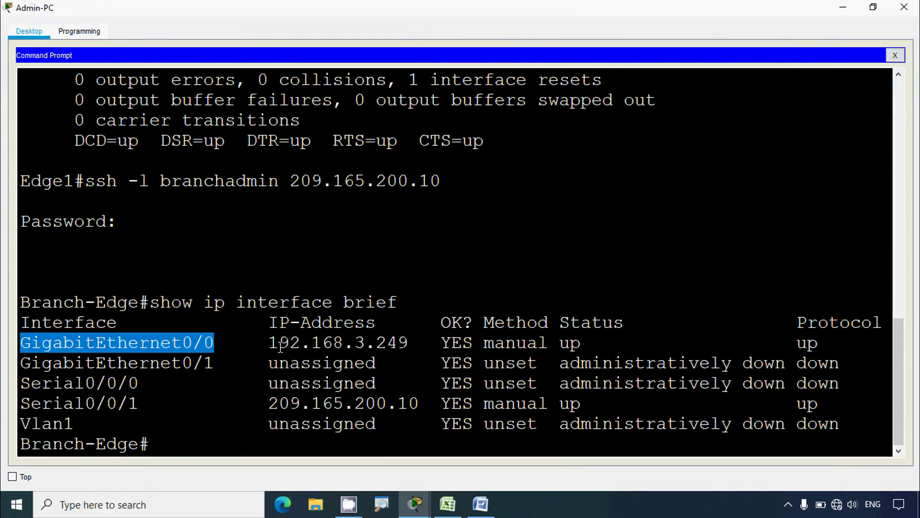
drag(269, 342, 394, 343)
key(ctrl+c)
right_click(394, 342)
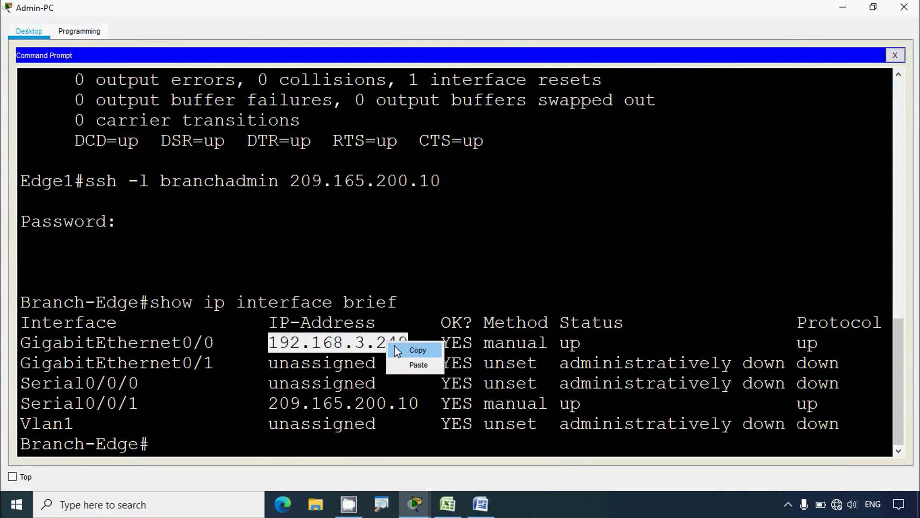
click(400, 349)
key(alt+Tab)
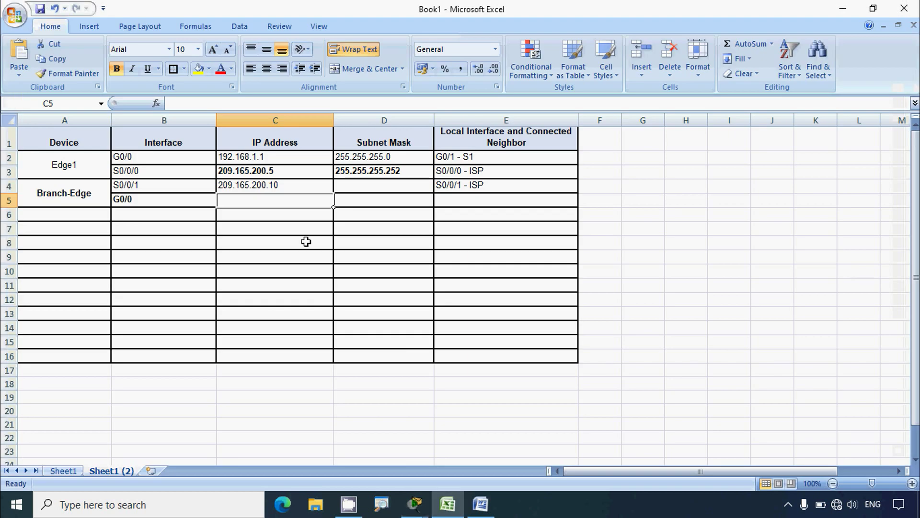
click(234, 103)
key(ctrl+v)
click(280, 256)
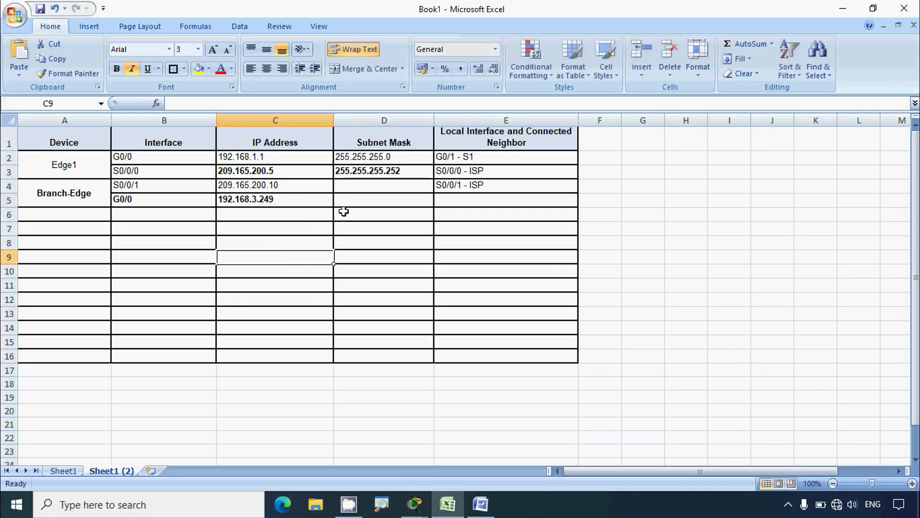
Step: Run "show interface s0/0/1" on Branch-Edge in the Admin-PC session and examine the prefix length of its internet address
click(366, 204)
key(alt+Tab)
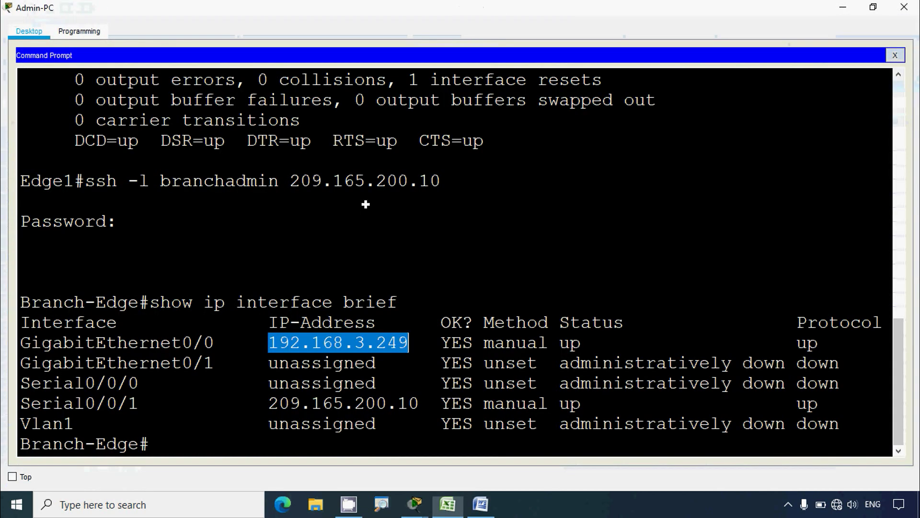
click(187, 439)
text(SHOW)
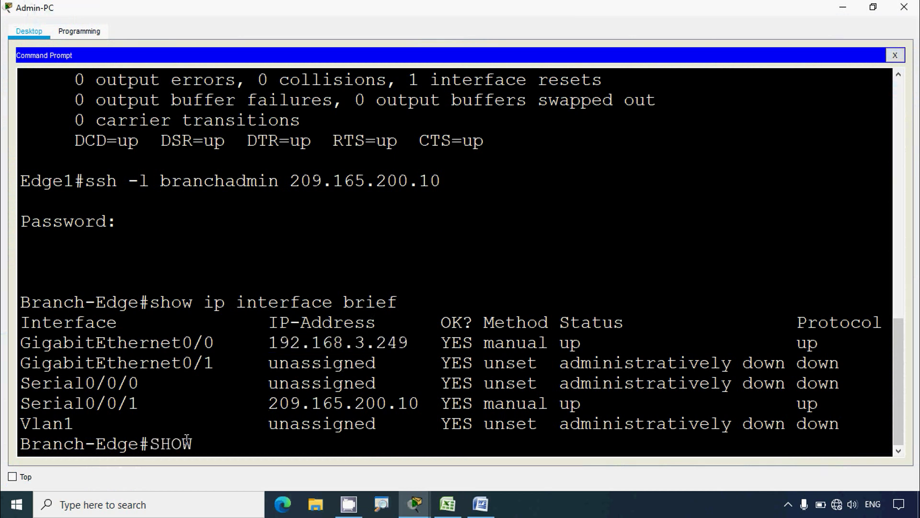
text( interface)
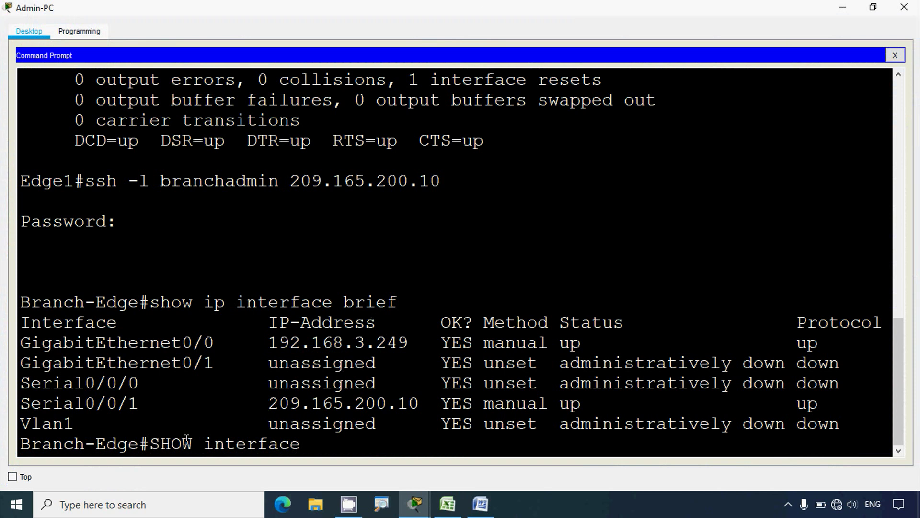
text( s0/0/1)
key(Return)
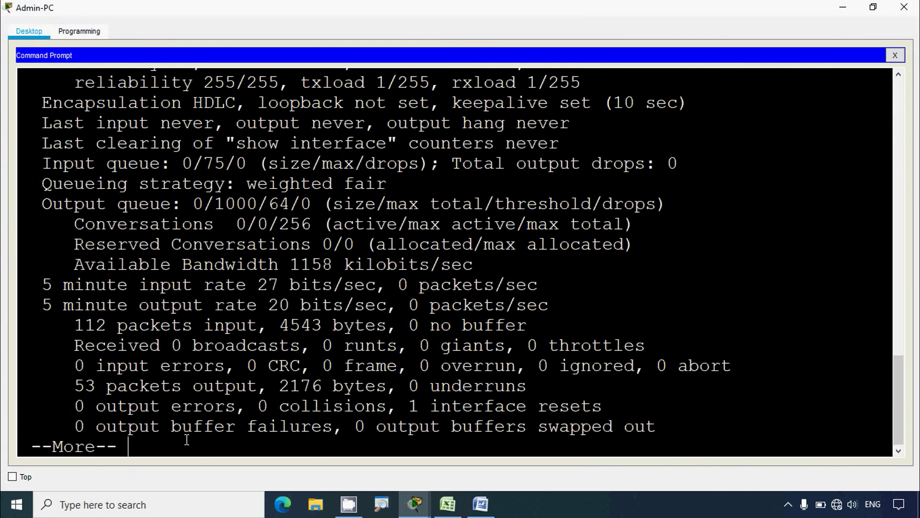
scroll(187, 439, up, 4)
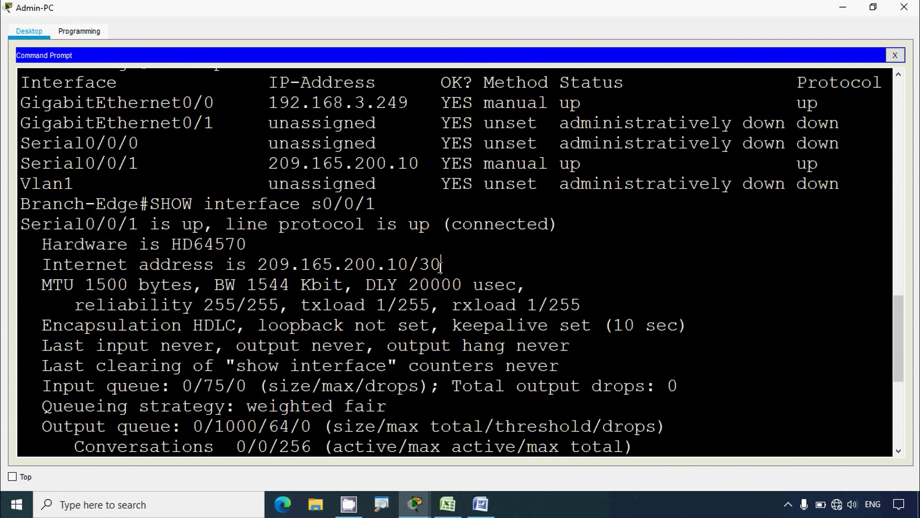
drag(440, 266, 411, 267)
Step: In Excel, copy the subnet mask 255.255.255.252 from cell D3 into cell D4 for the Branch-Edge S0/0/1 interface
click(449, 494)
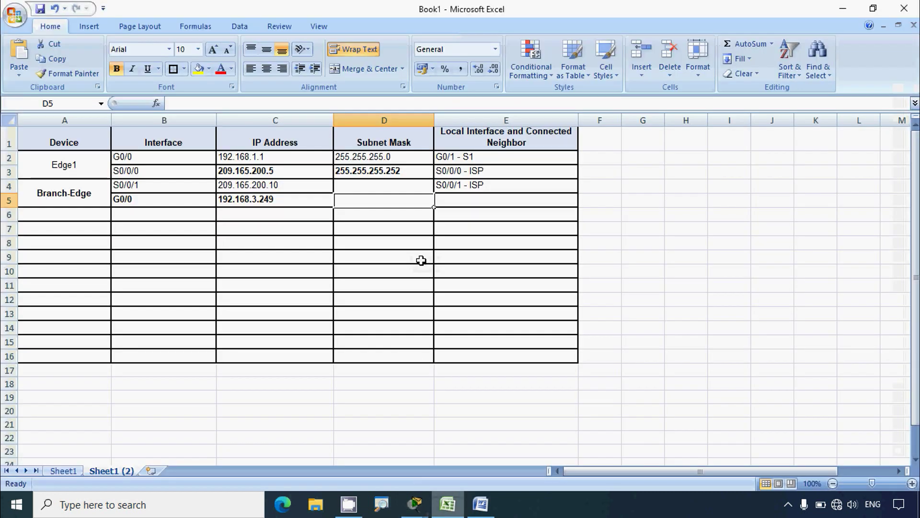
click(381, 173)
key(ctrl+c)
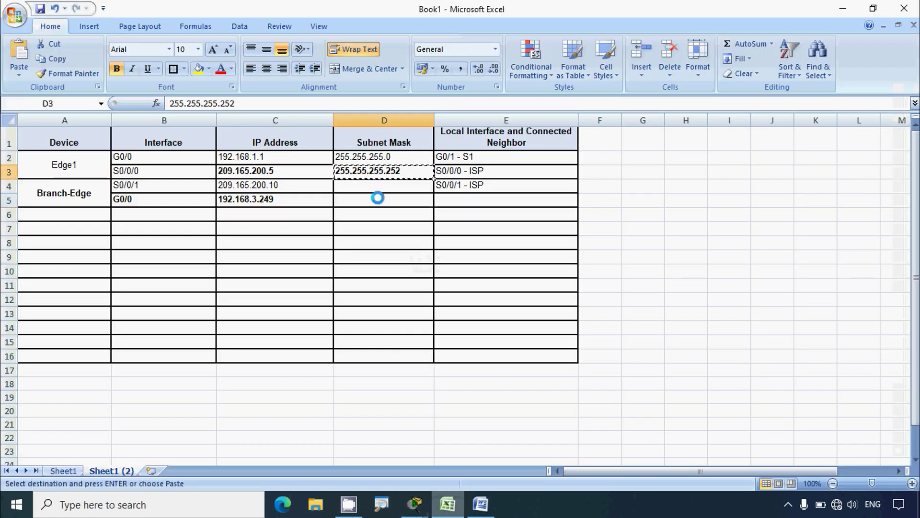
click(359, 185)
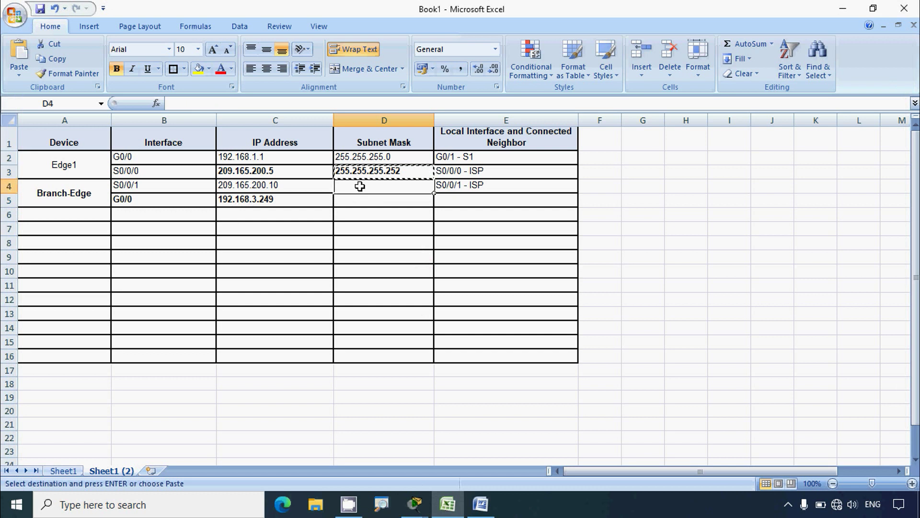
key(ctrl+v)
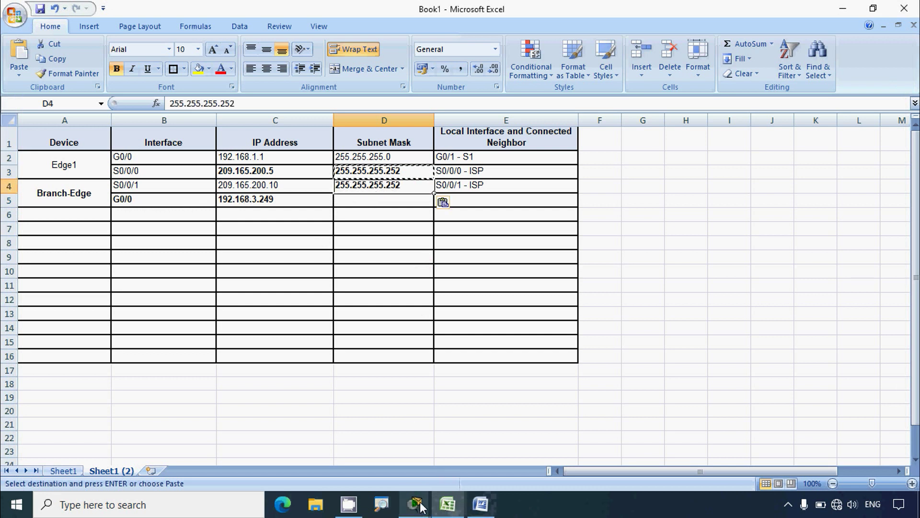
Step: Return to the Admin-PC session, run "show interface g0/0" on Branch-Edge, and examine the prefix length of its internet address
click(843, 8)
click(463, 383)
key(Return)
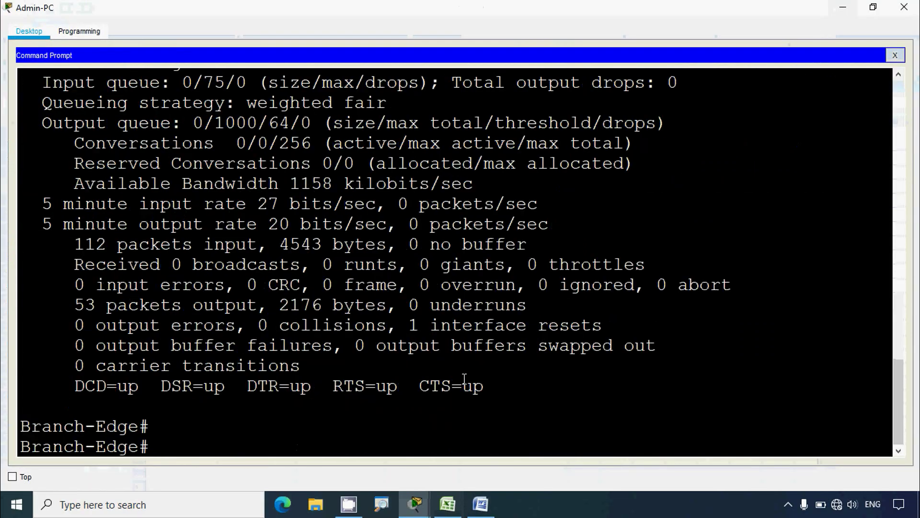
text(show interfacse)
key(BackSpace)
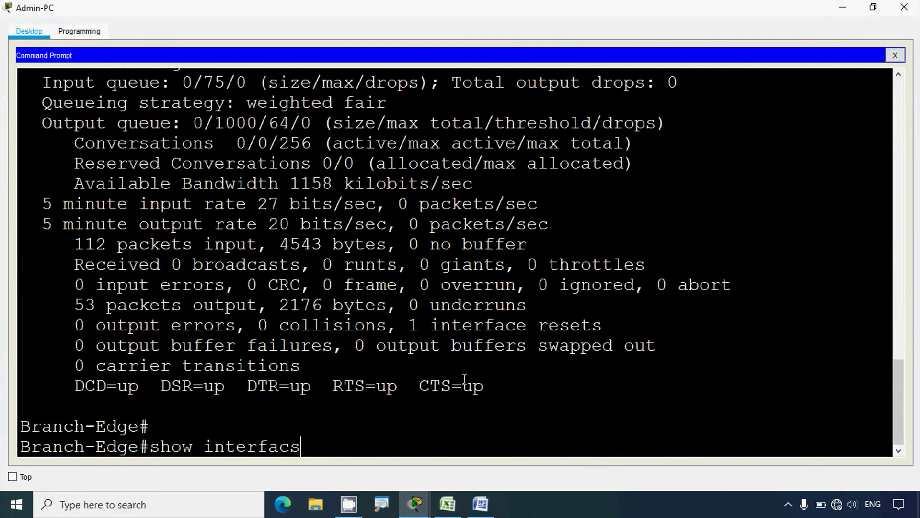
text(e g0/0)
key(Return)
key(space)
scroll(450, 263, up, 5)
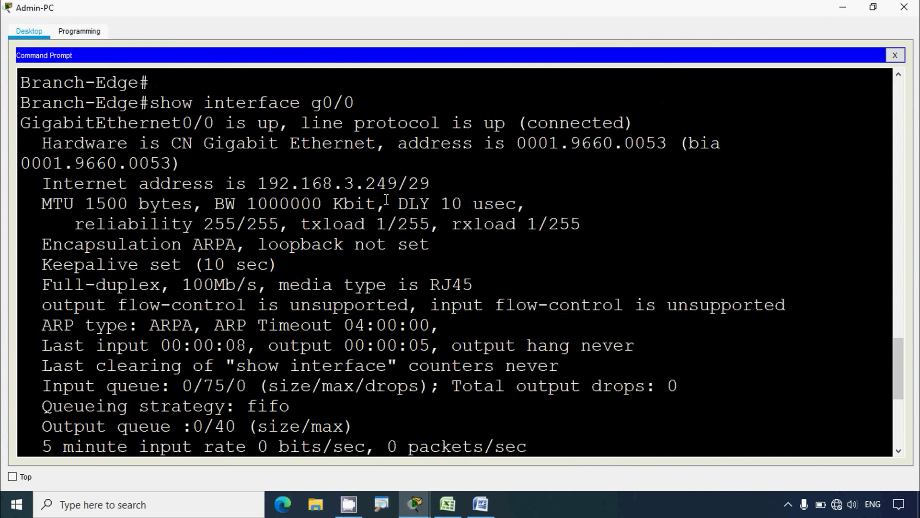
drag(399, 184, 427, 186)
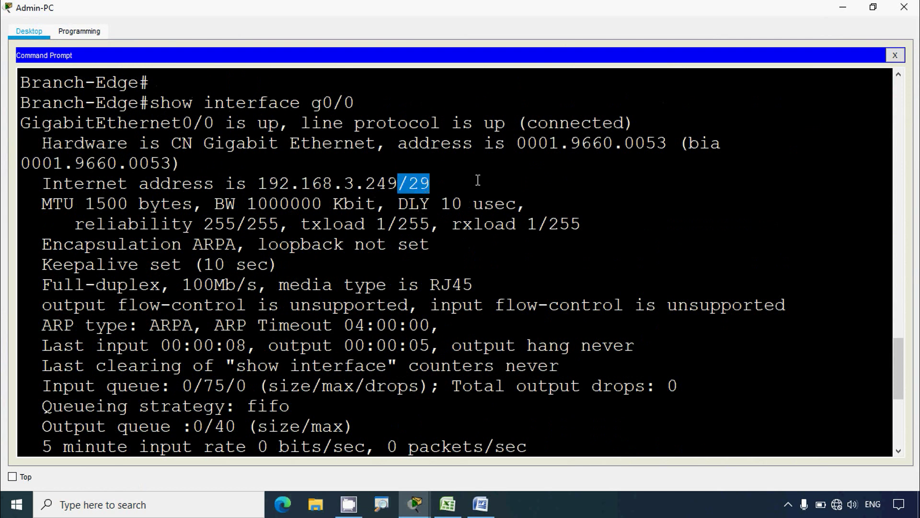
Step: Switch to Excel and select cell D5, the subnet mask cell of the Branch-Edge G0/0 interface
click(843, 7)
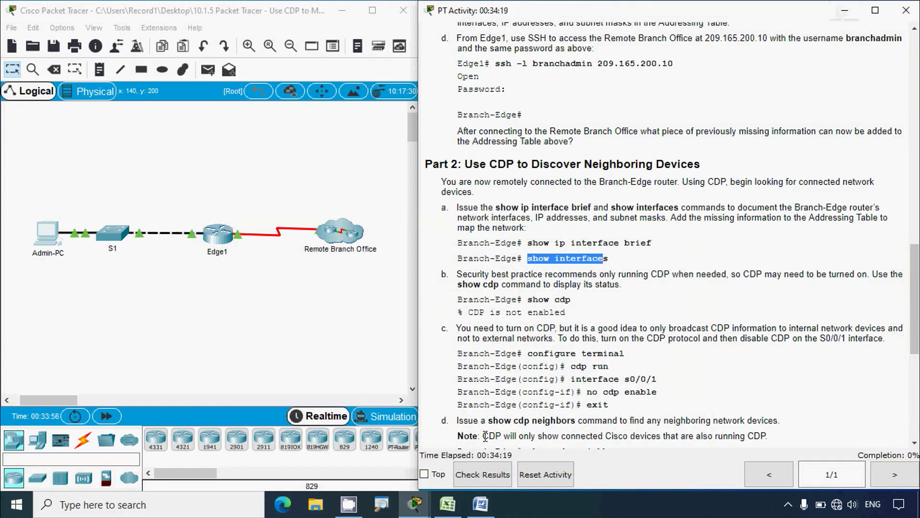
click(447, 504)
click(368, 203)
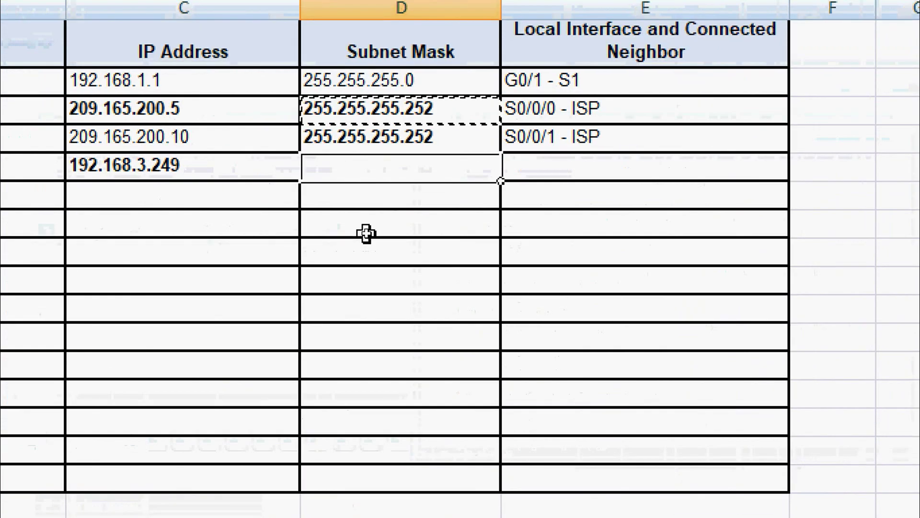
text(255.255.)
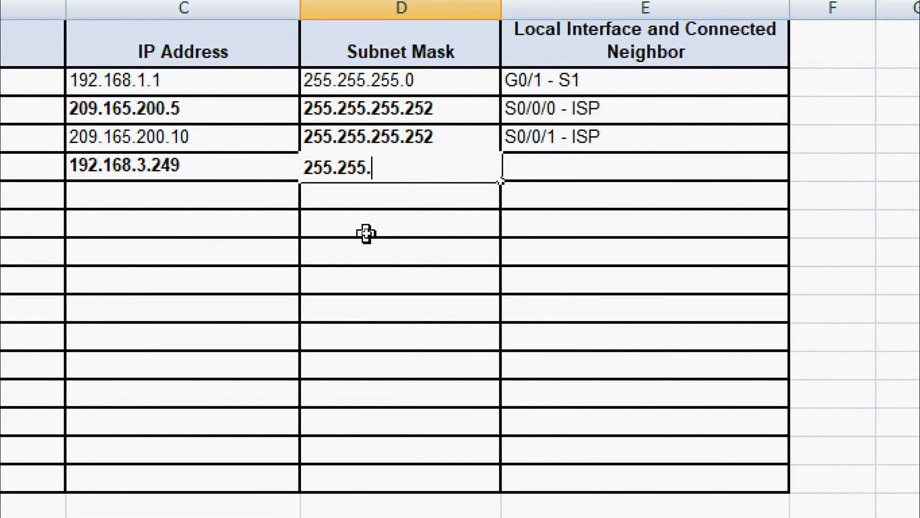
text(255.2)
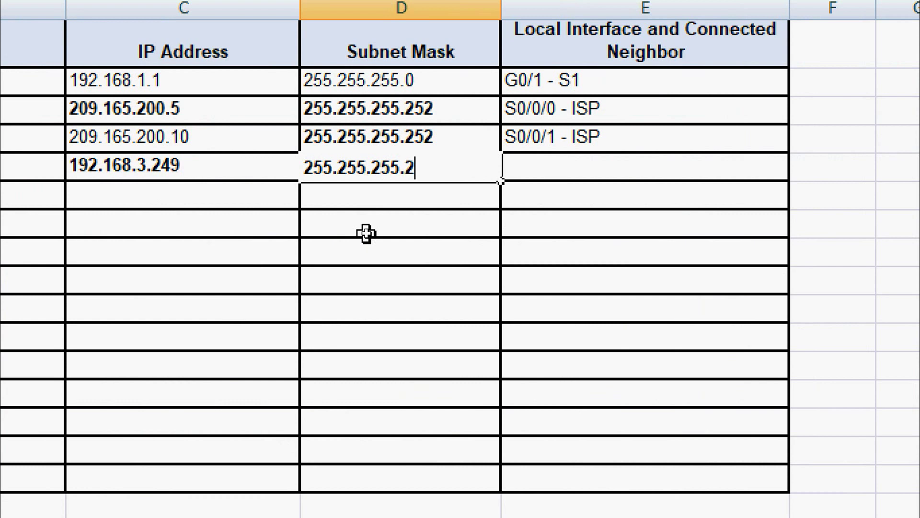
text(48)
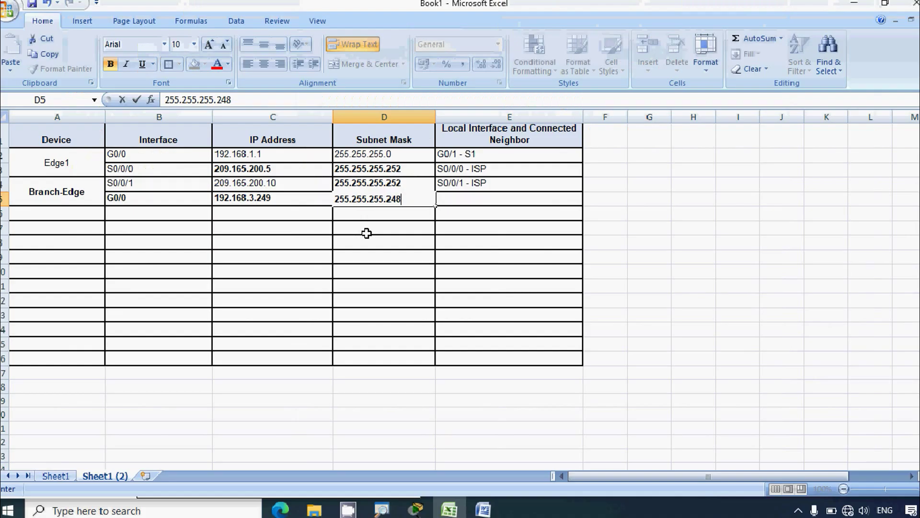
key(Escape)
click(366, 218)
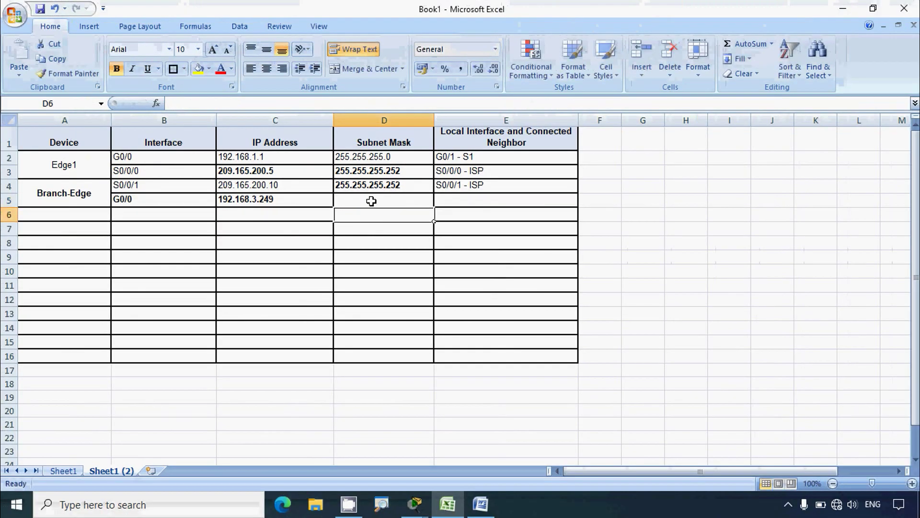
Step: Enter the subnet mask 255.255.255.248 for the Branch-Edge G0/0 interface in cell D5
click(372, 199)
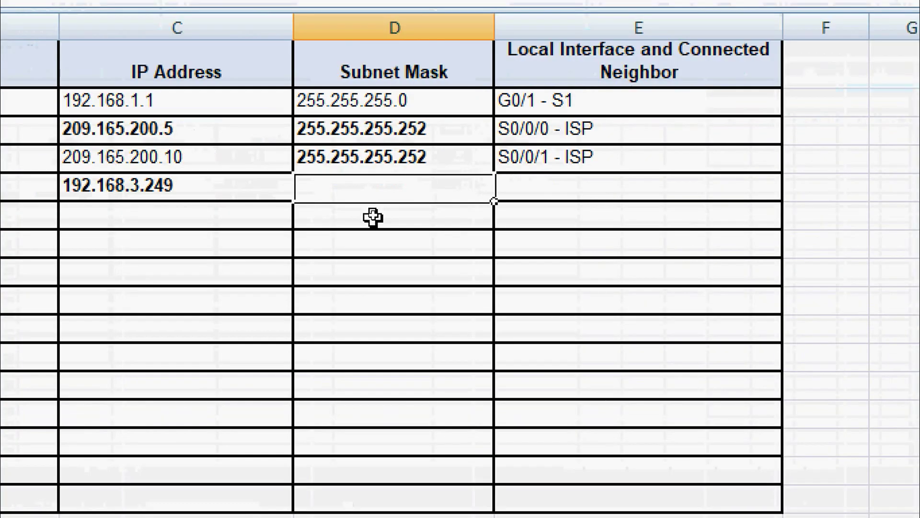
text(255.2)
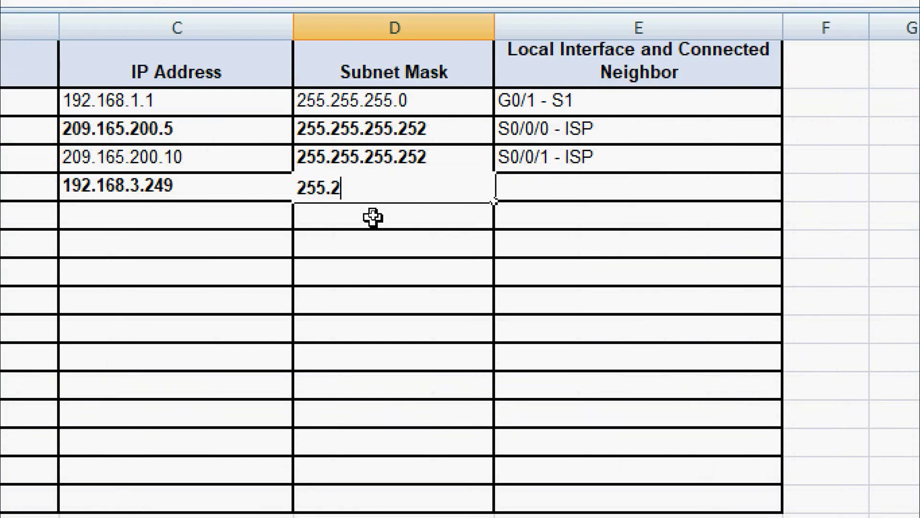
text(55.255.2)
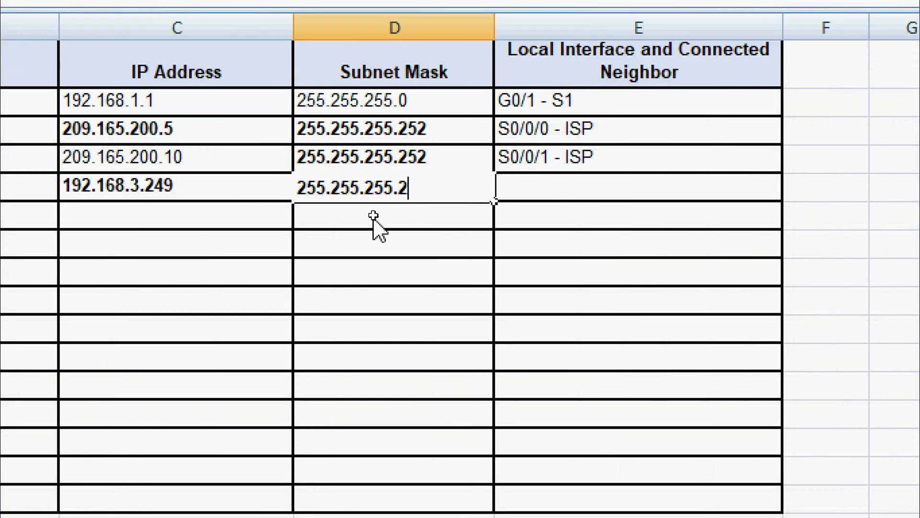
text(48)
key(Return)
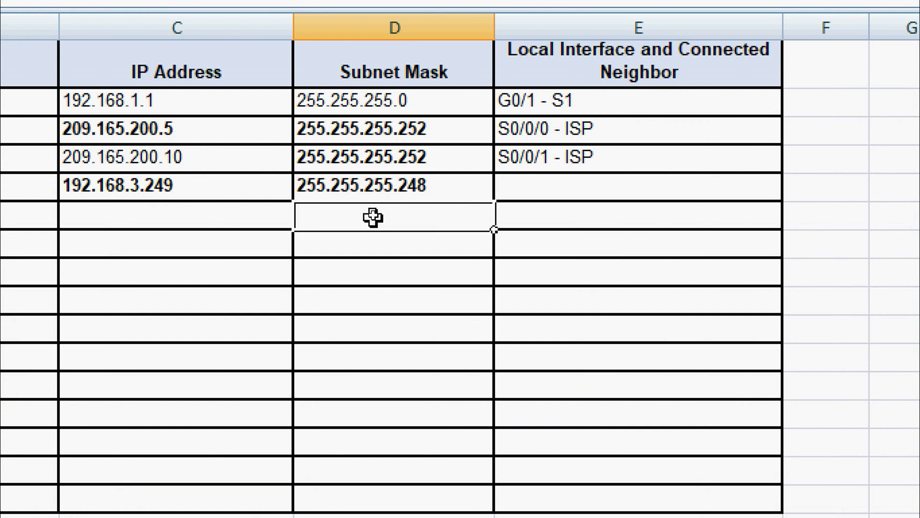
key(Up)
key(Right)
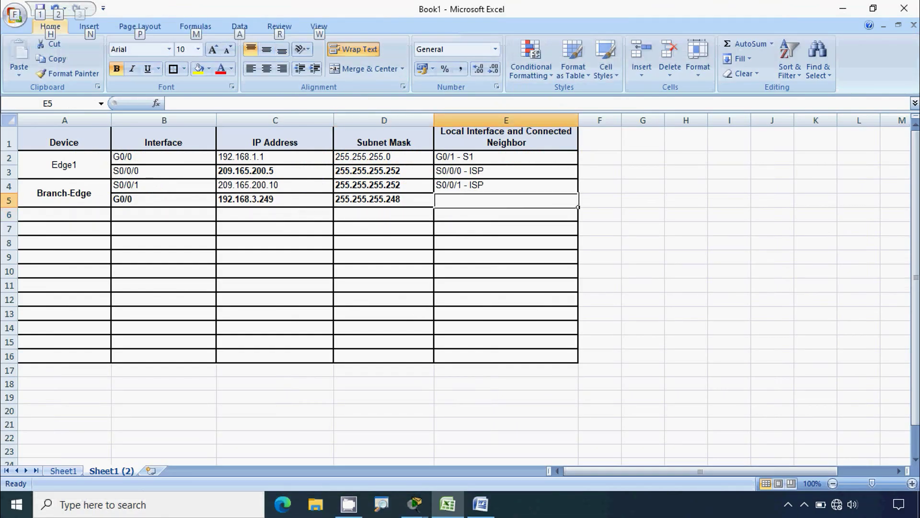
key(alt)
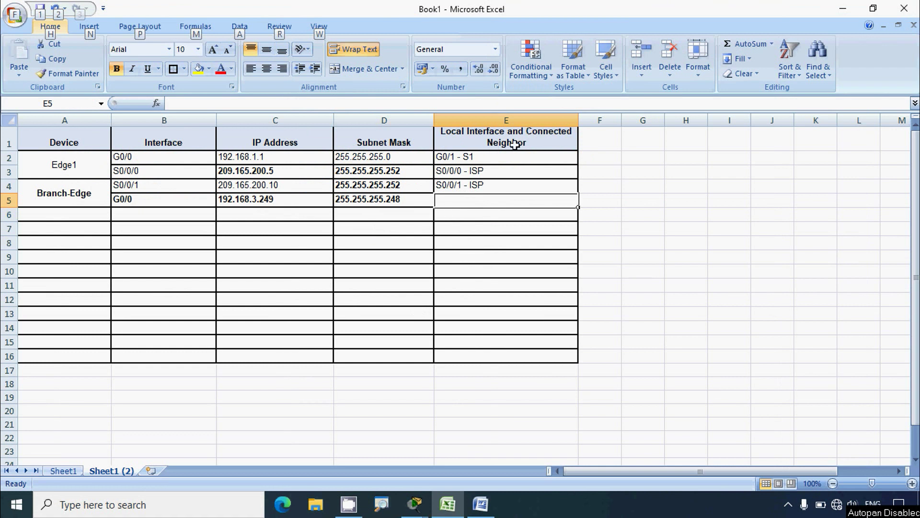
click(467, 212)
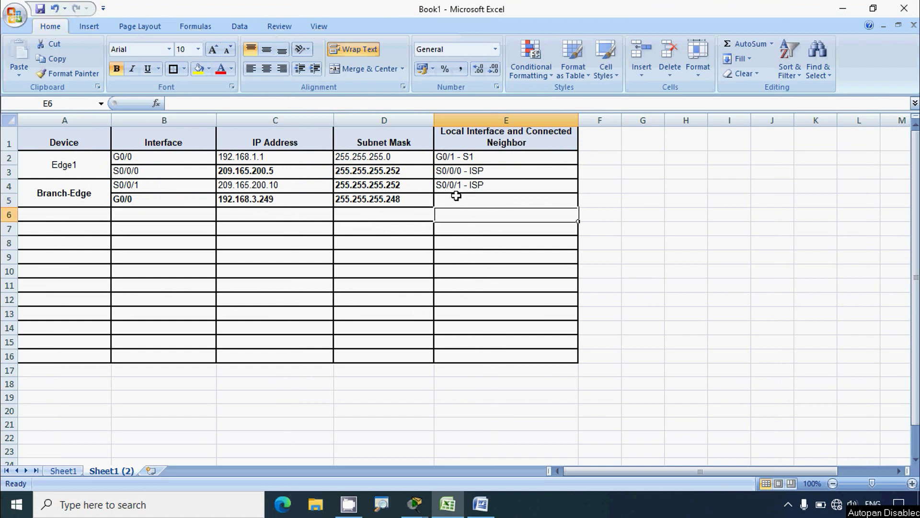
click(455, 195)
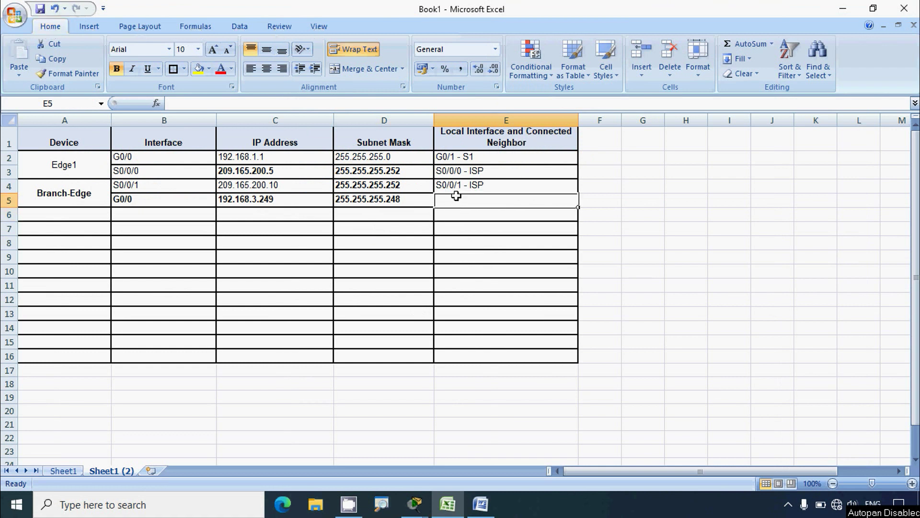
Step: Return to Packet Tracer, run "show cdp" on Branch-Edge in the Admin-PC session, and examine the CDP status
click(842, 8)
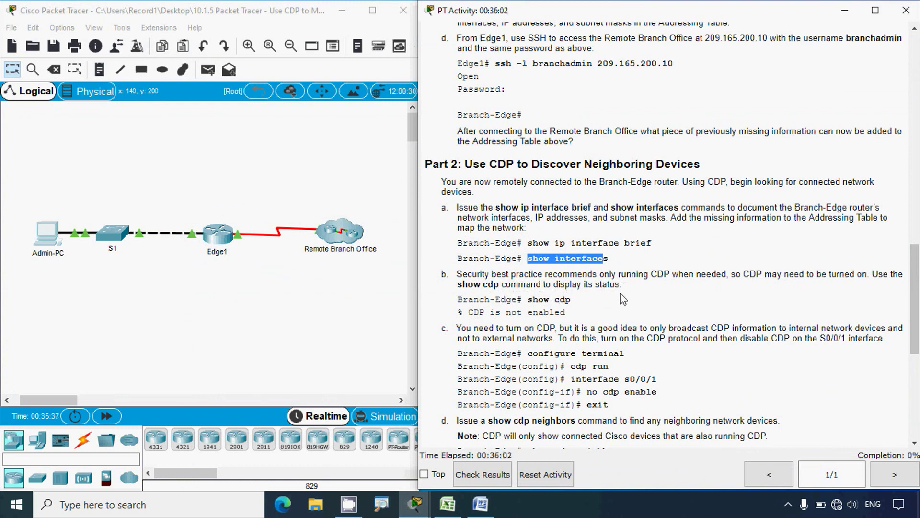
drag(529, 300, 571, 301)
click(54, 240)
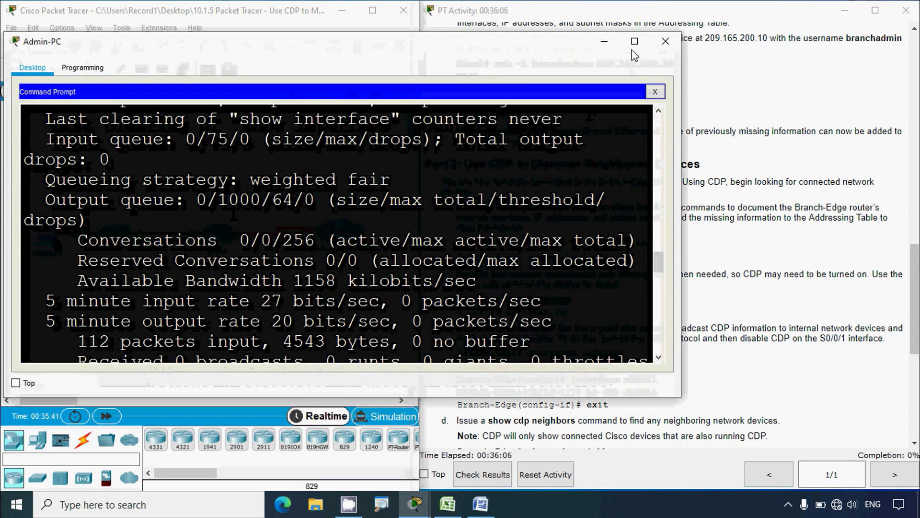
click(631, 49)
key(Return)
text(sh)
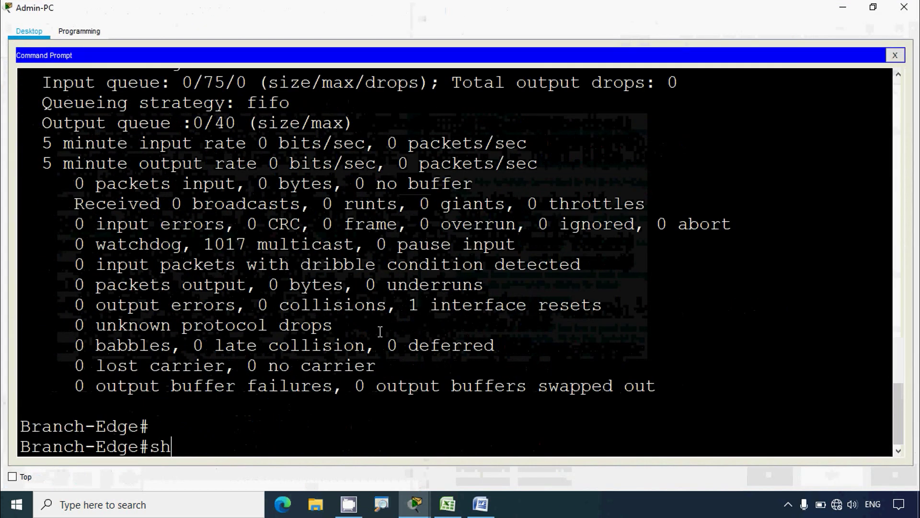
text(ow cdp)
key(Return)
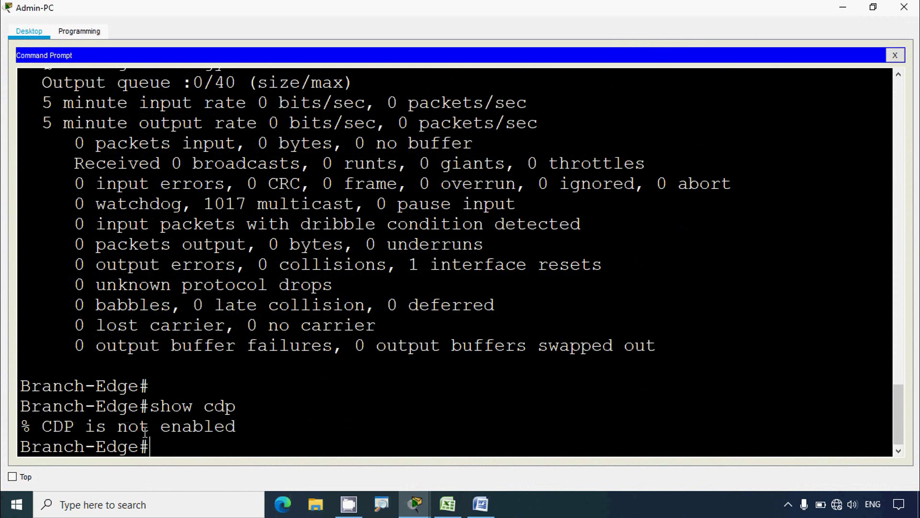
drag(250, 426, 20, 426)
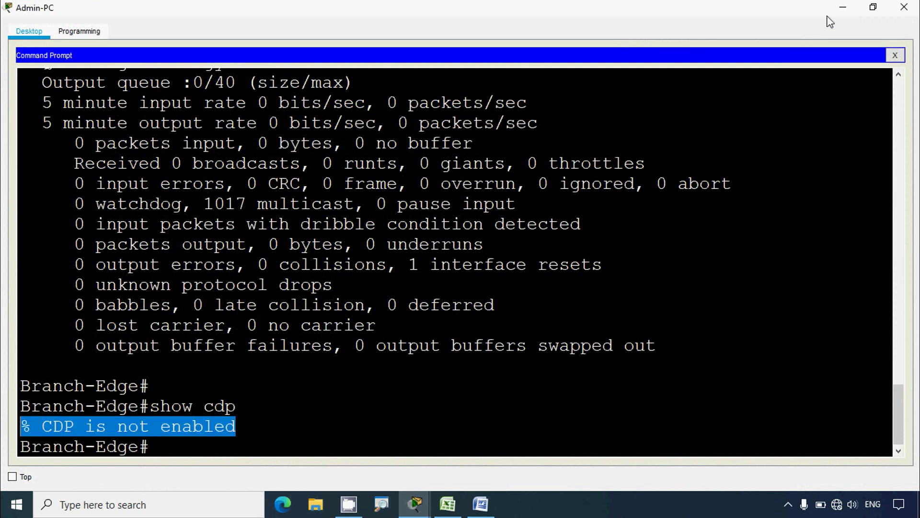
Step: Read the activity's Part 2 step c commands for turning on CDP and disabling it on the S0/0/1 interface
click(842, 8)
scroll(589, 337, down, 3)
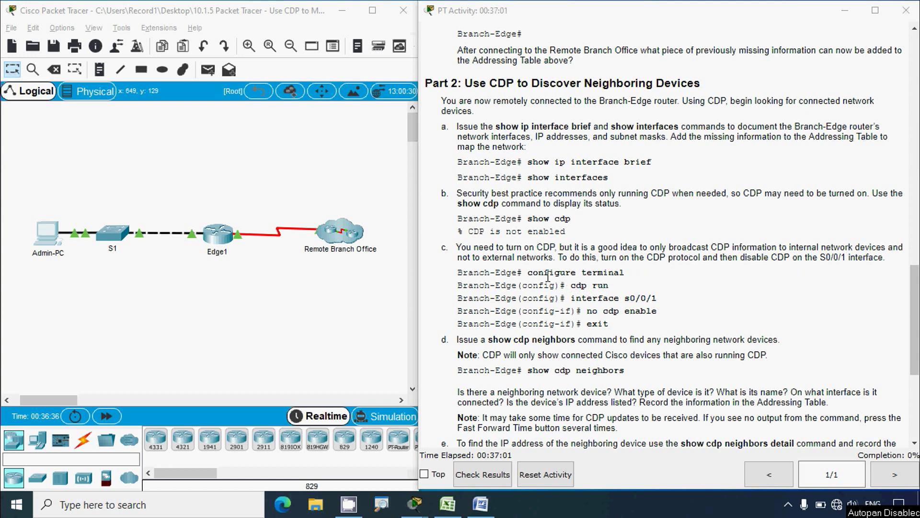
drag(529, 273, 636, 277)
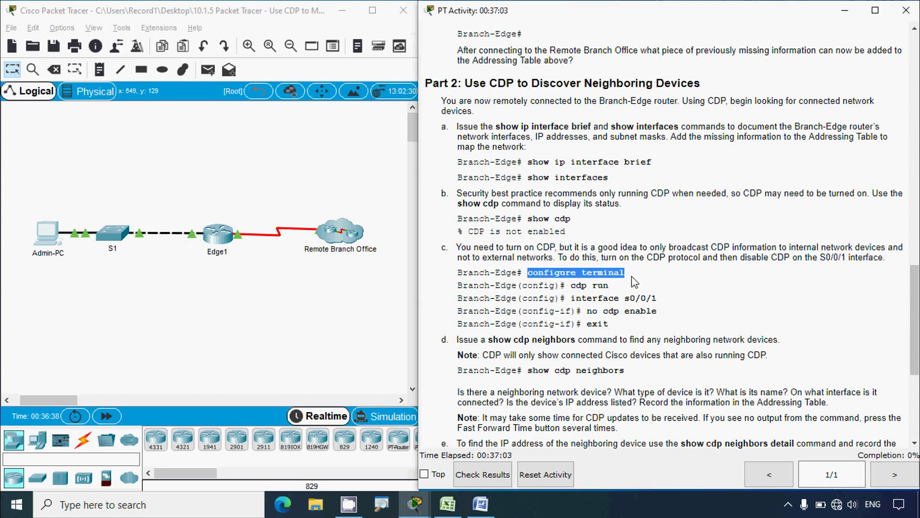
drag(571, 286, 610, 285)
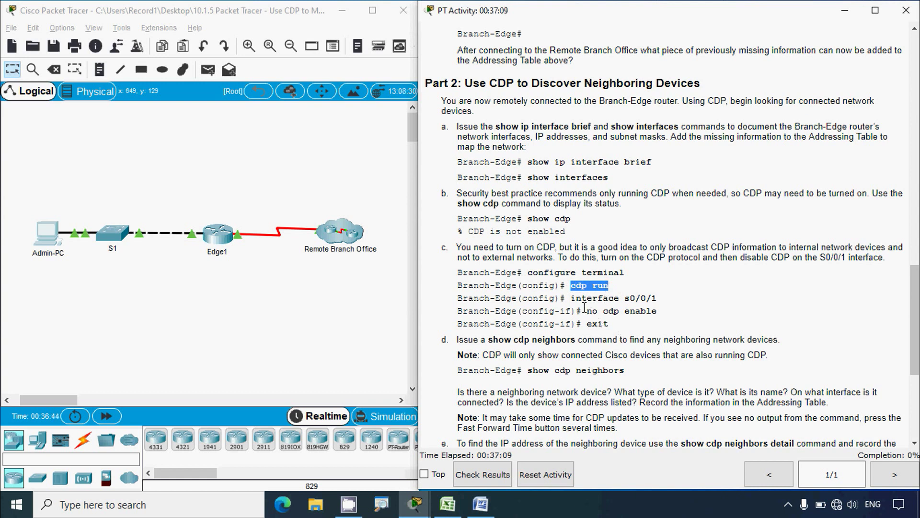
drag(571, 298, 653, 298)
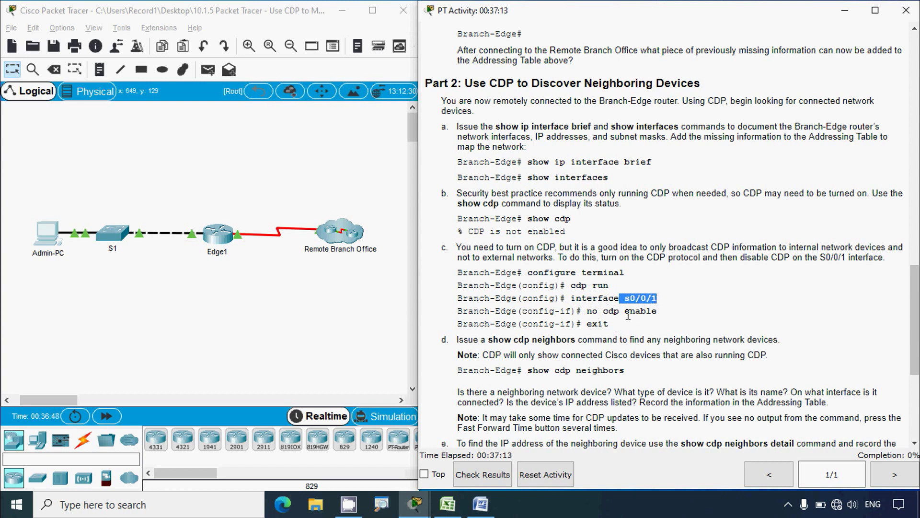
drag(587, 311, 645, 311)
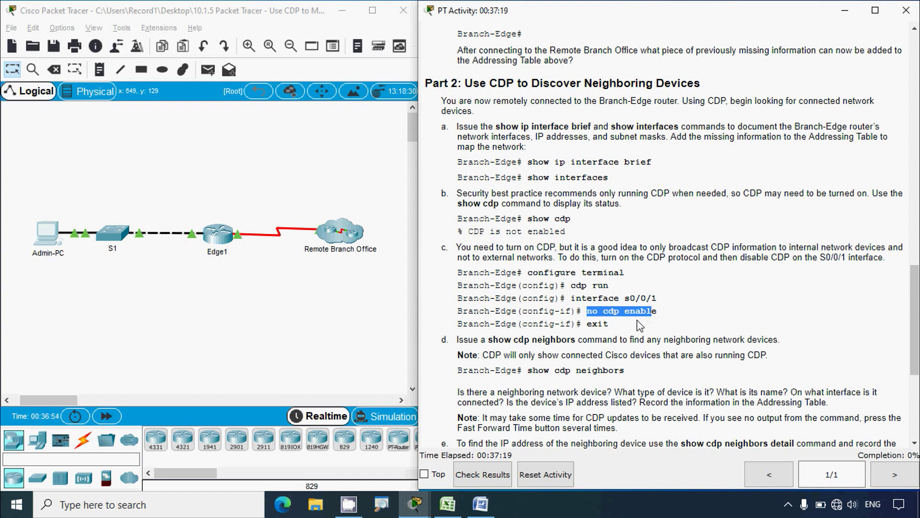
click(623, 314)
drag(571, 298, 659, 299)
click(613, 328)
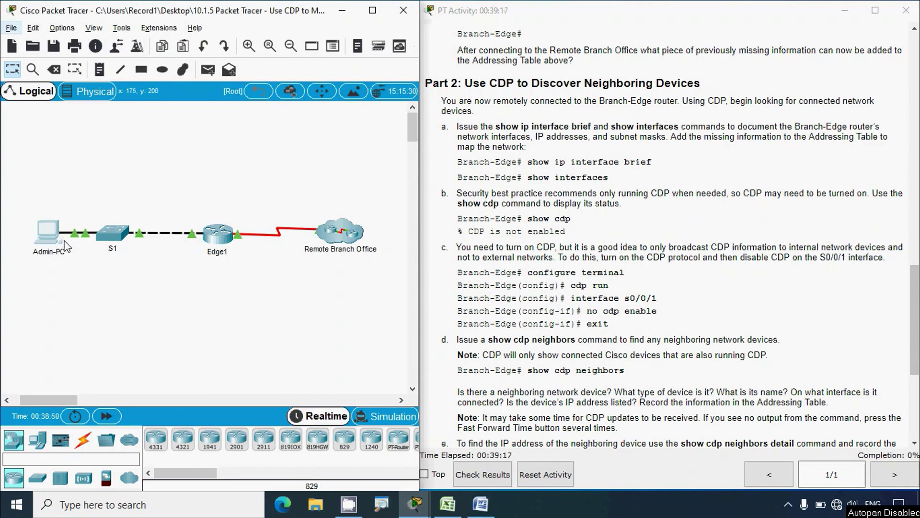
Step: In the Admin-PC session, enter global configuration mode on Branch-Edge and enable CDP with "cdp run"
click(46, 235)
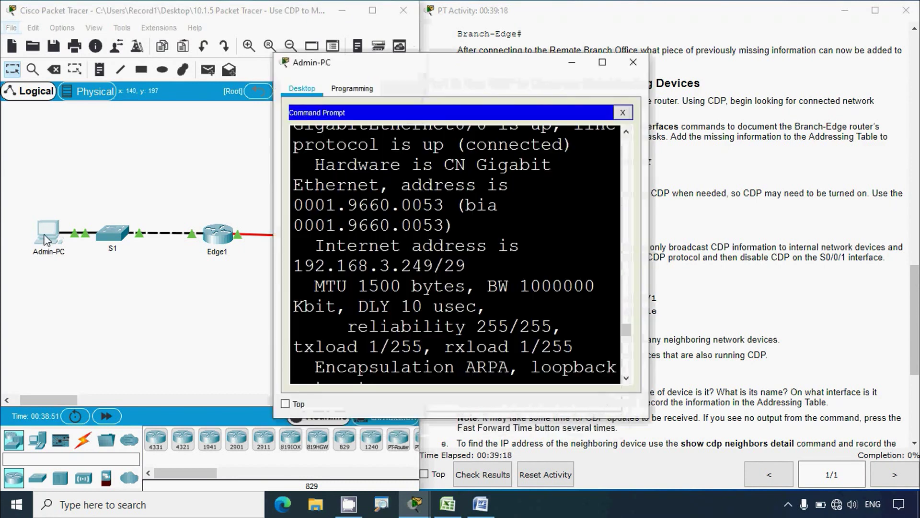
click(601, 63)
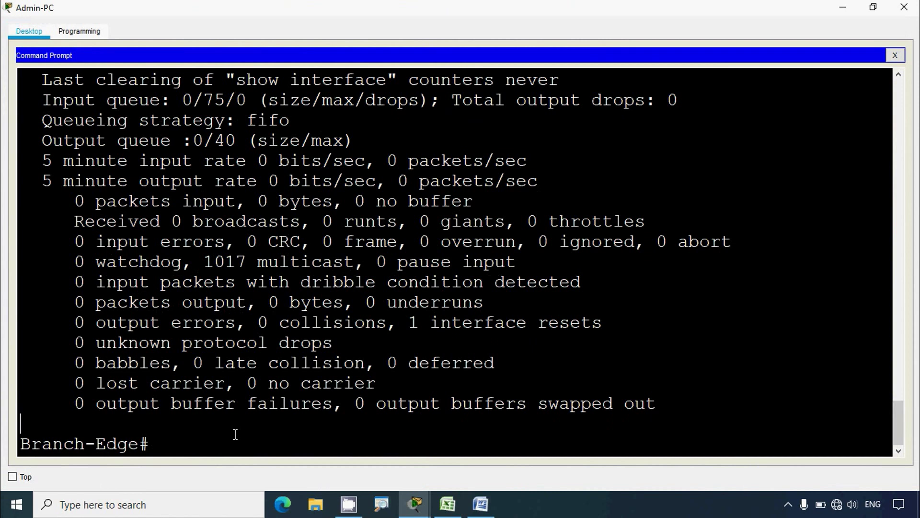
text(conf t)
key(Return)
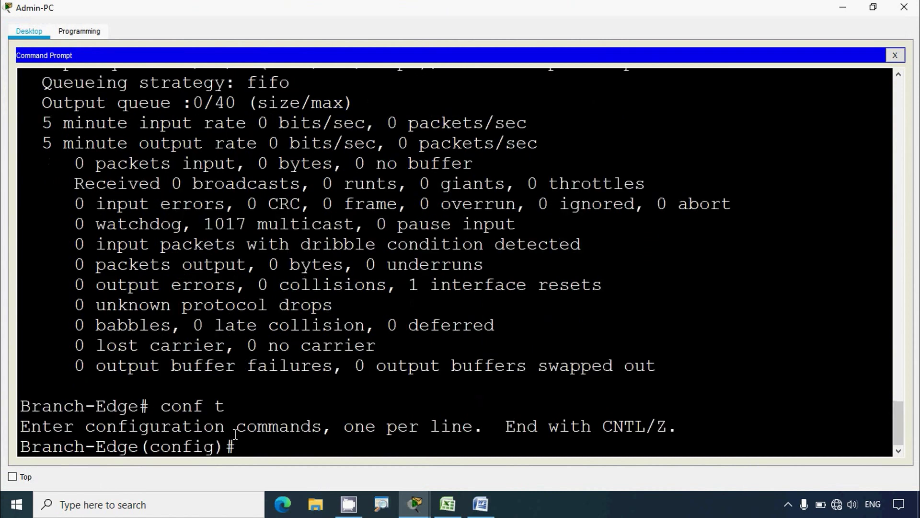
text(cdp ?)
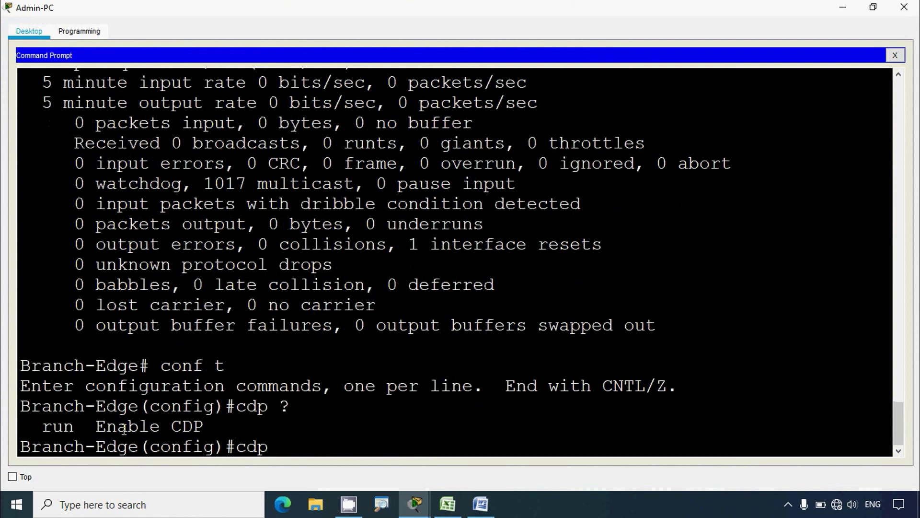
drag(41, 427, 237, 425)
click(291, 444)
text(run)
key(Return)
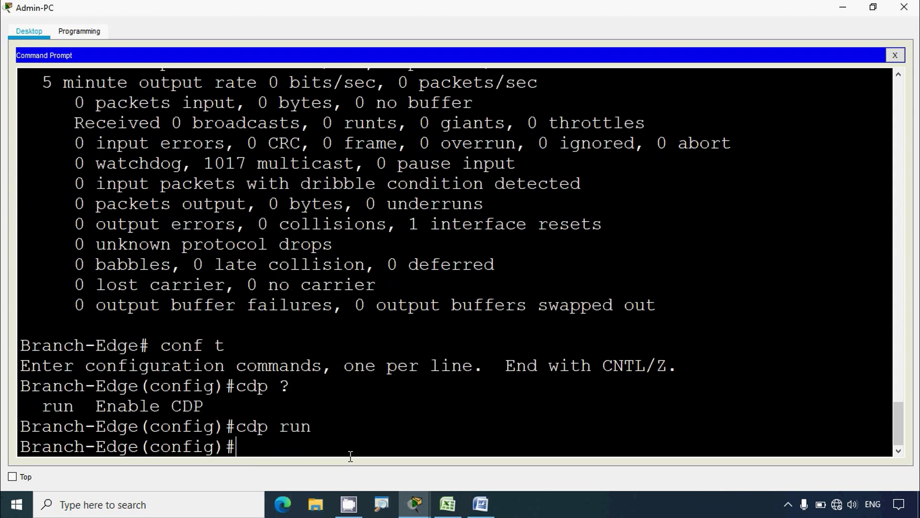
Step: Disable CDP on Branch-Edge interface s0/0/1 with "no cdp enable", and exit interface configuration mode
text(interface s0)
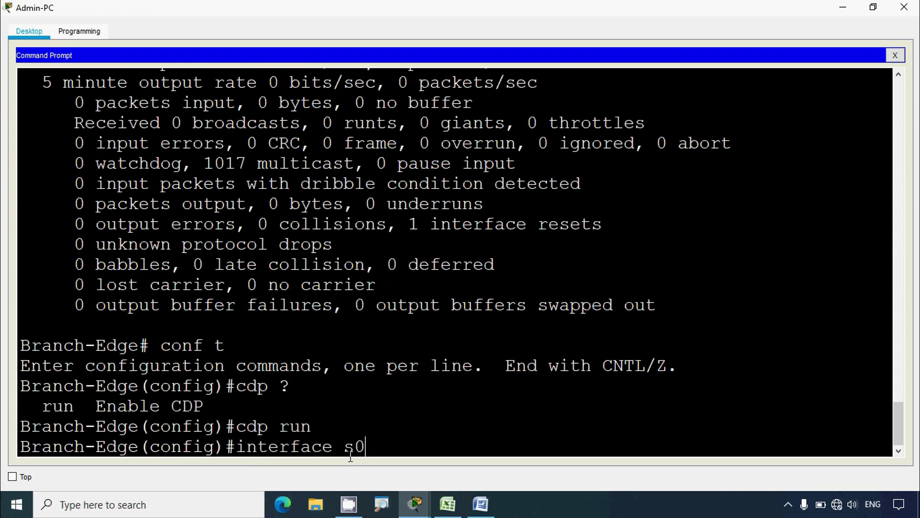
text(/0/1)
key(Return)
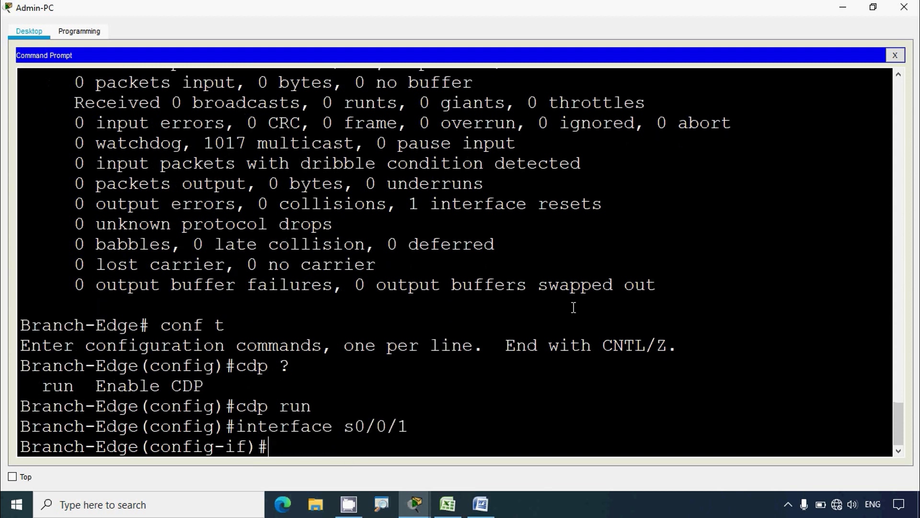
click(843, 6)
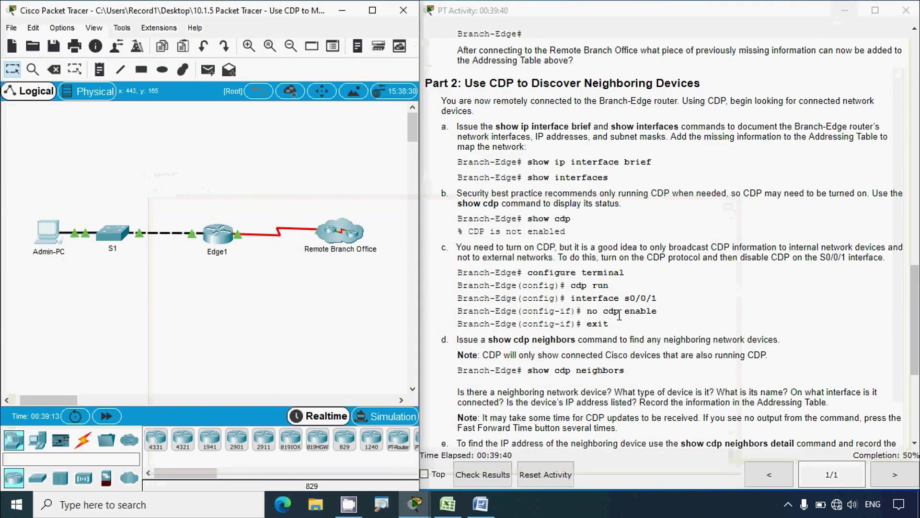
click(52, 238)
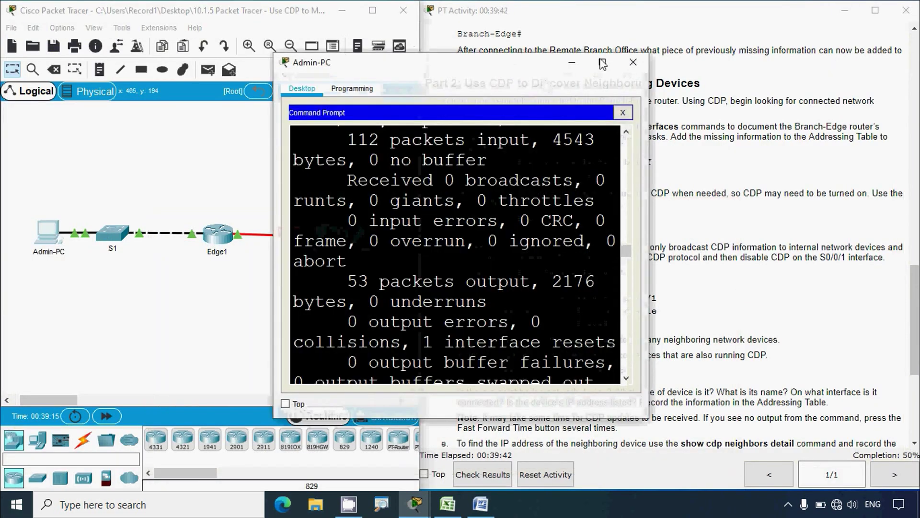
text(no cdp )
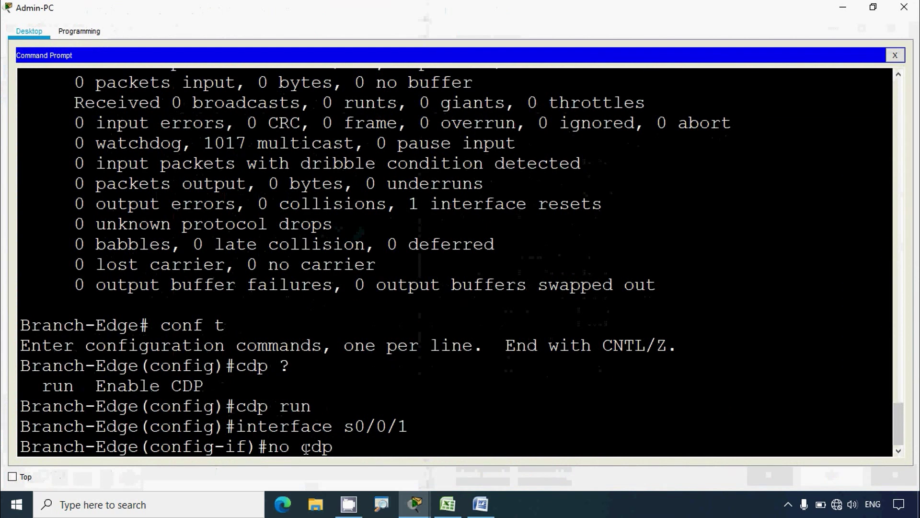
text(?)
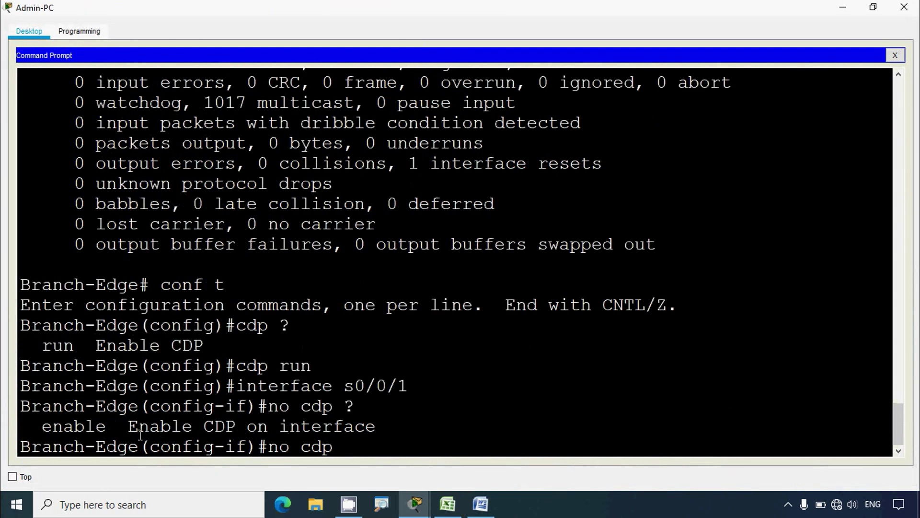
text(enable)
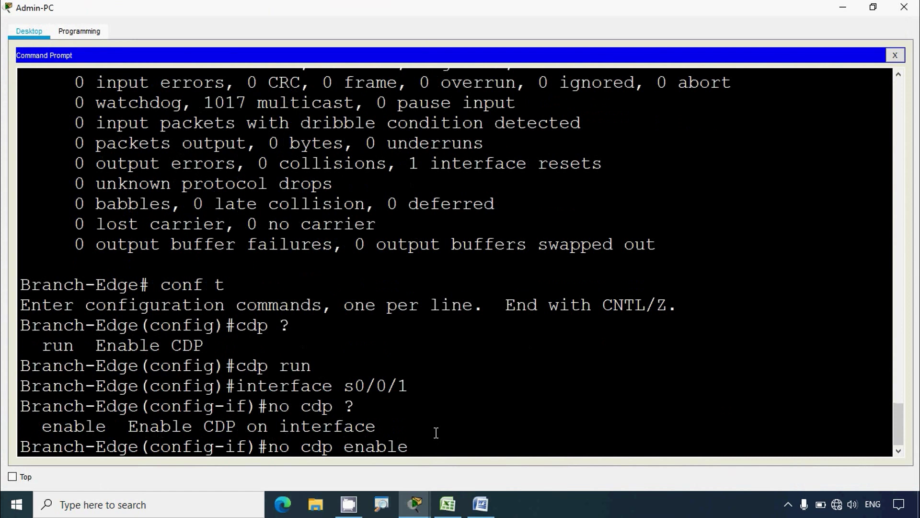
drag(267, 446, 287, 444)
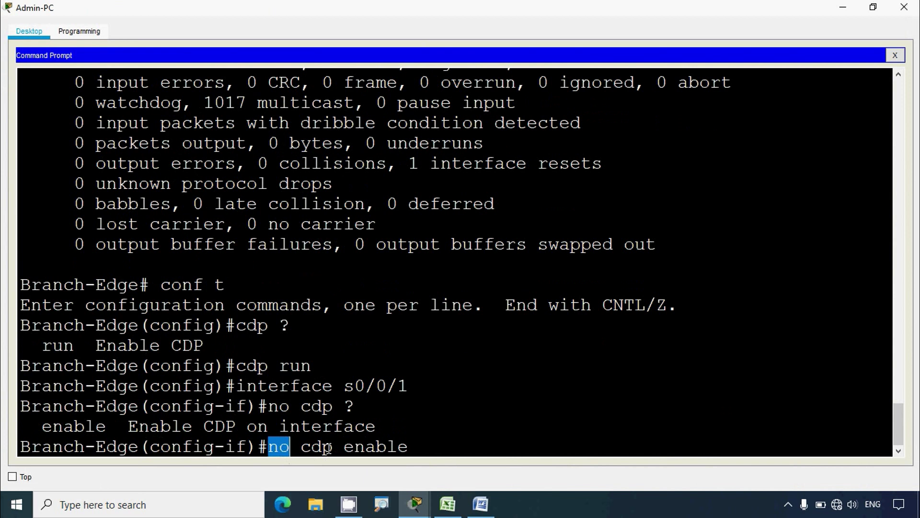
click(455, 449)
key(Return)
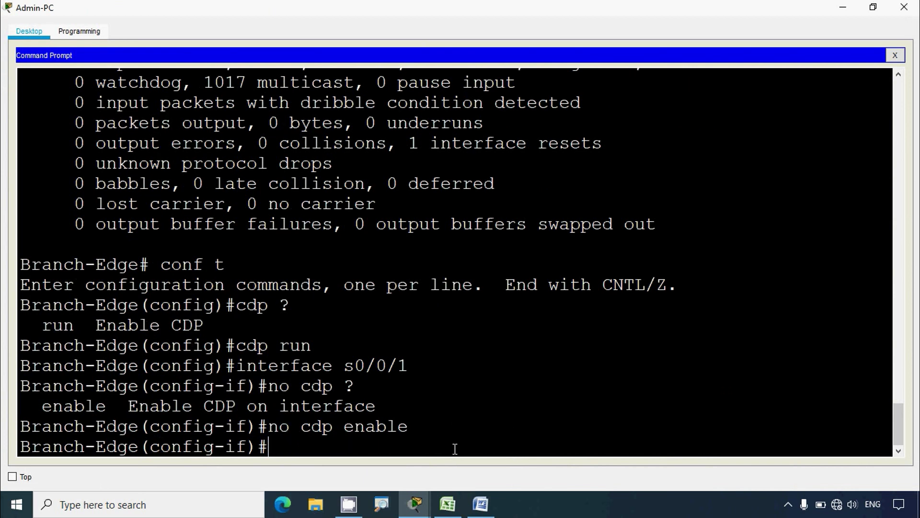
text(exit)
key(Return)
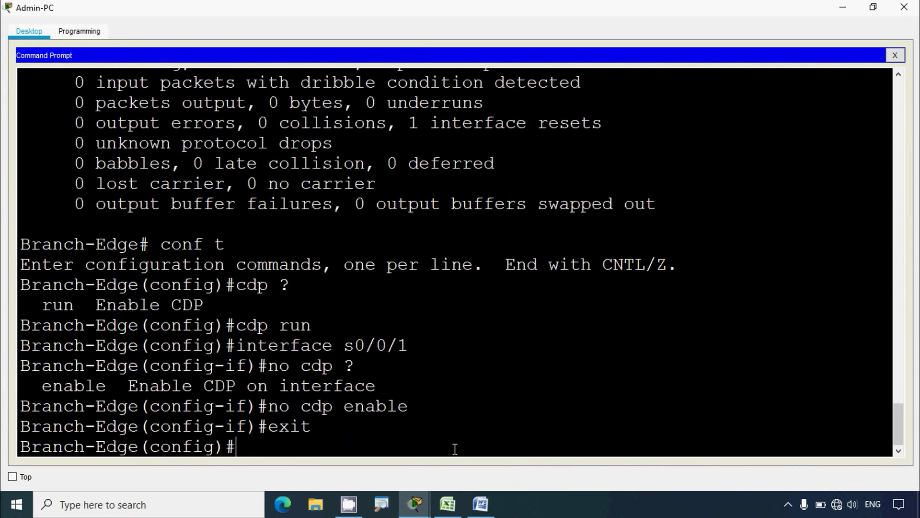
Step: Check the activity's step d command and try to run "show cdp neighbors" from Branch-Edge's global configuration mode
click(843, 7)
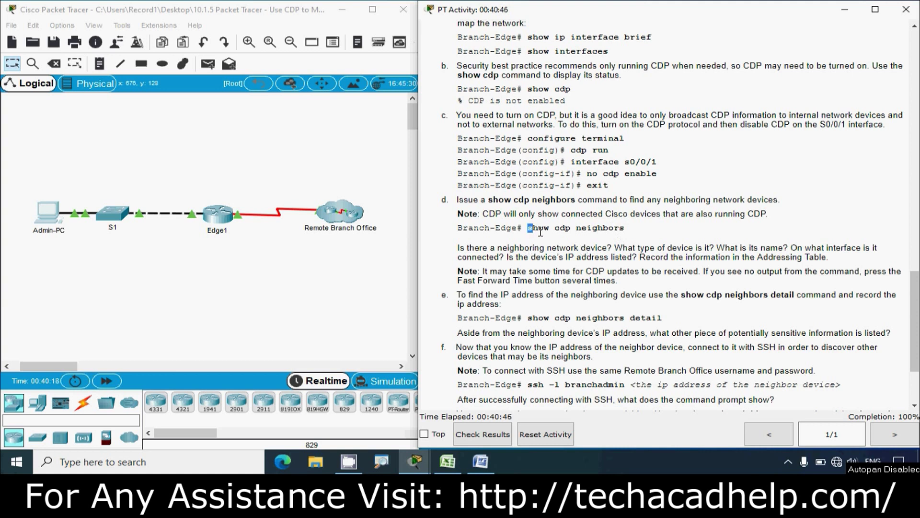
drag(528, 228, 641, 235)
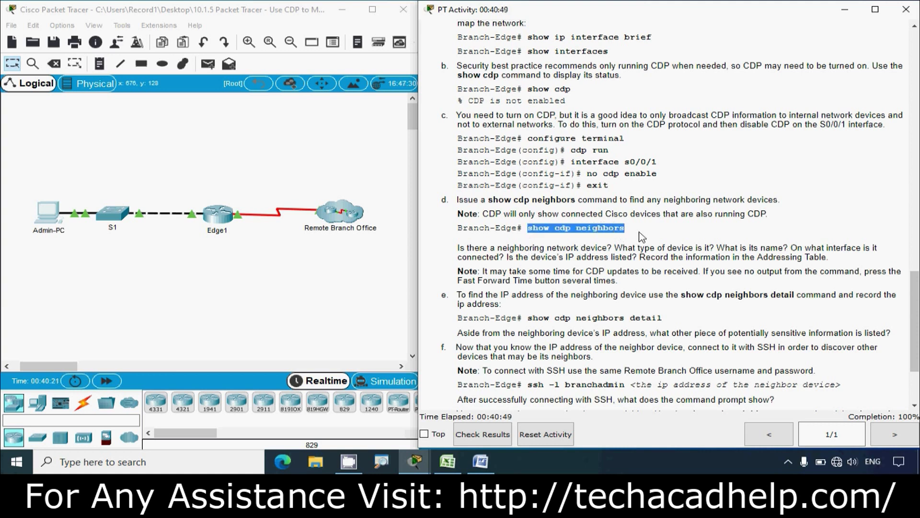
click(48, 216)
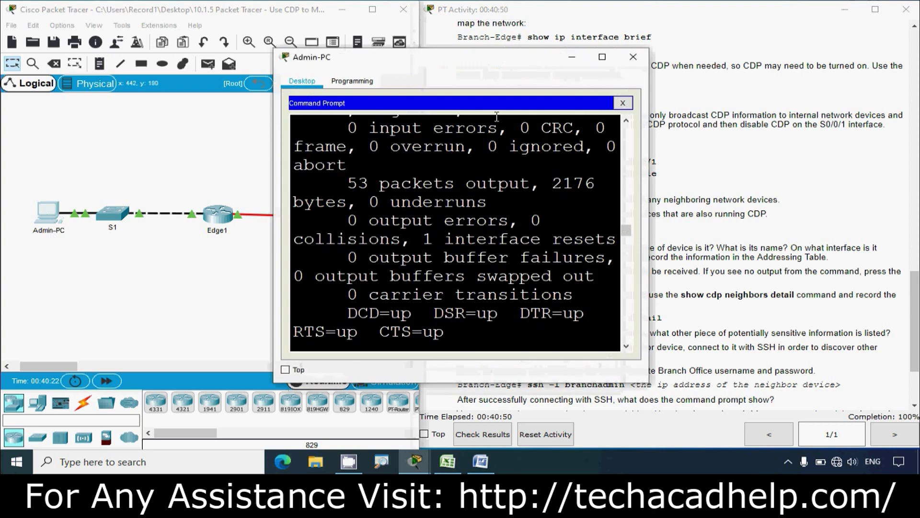
click(601, 57)
text(show )
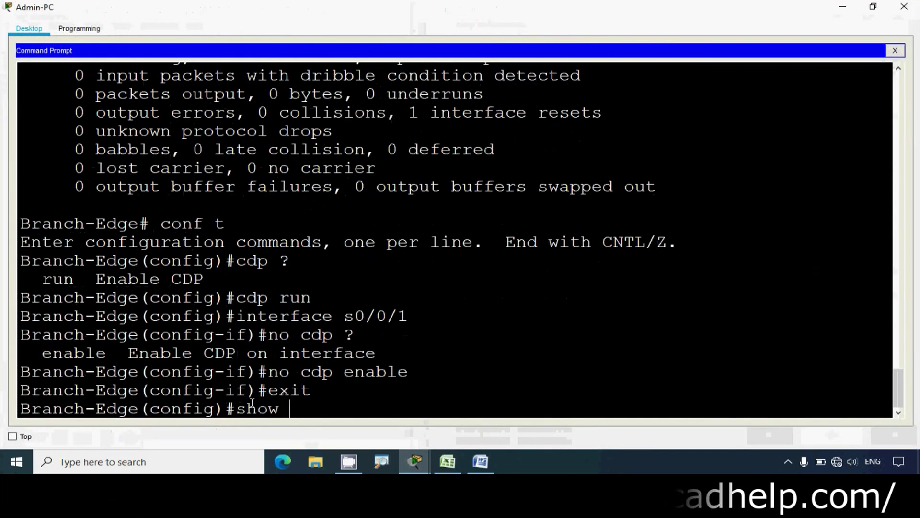
text(cdp nei)
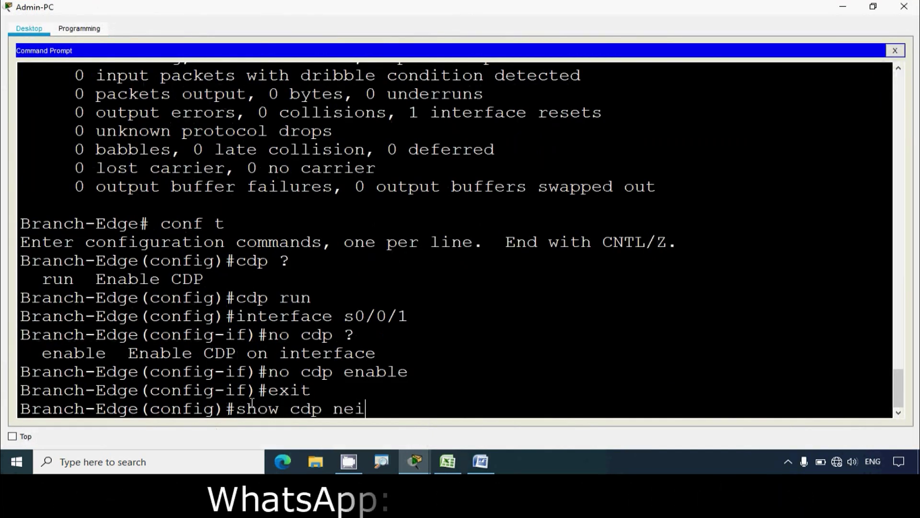
text(ghbo)
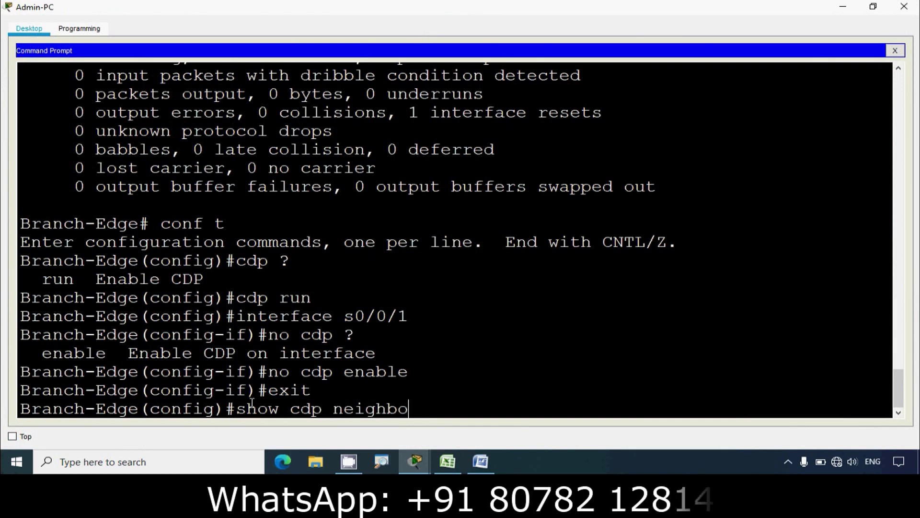
text(rs)
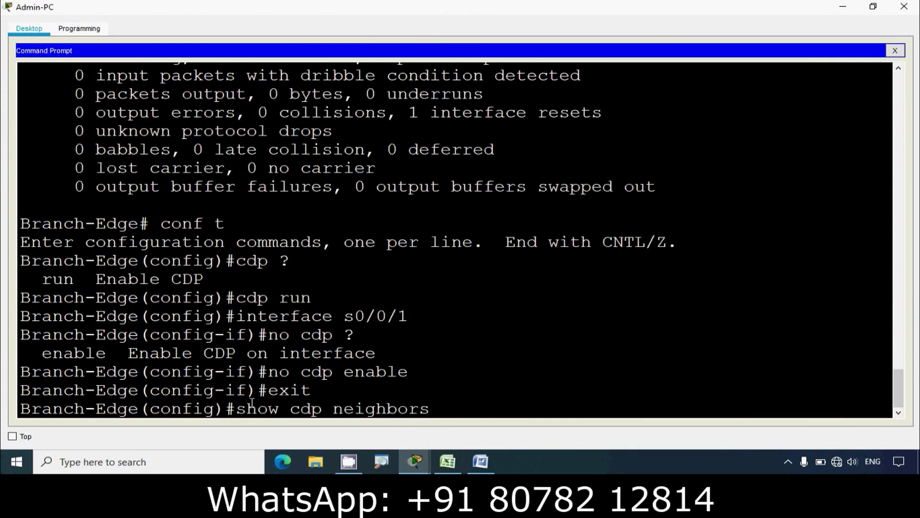
key(Return)
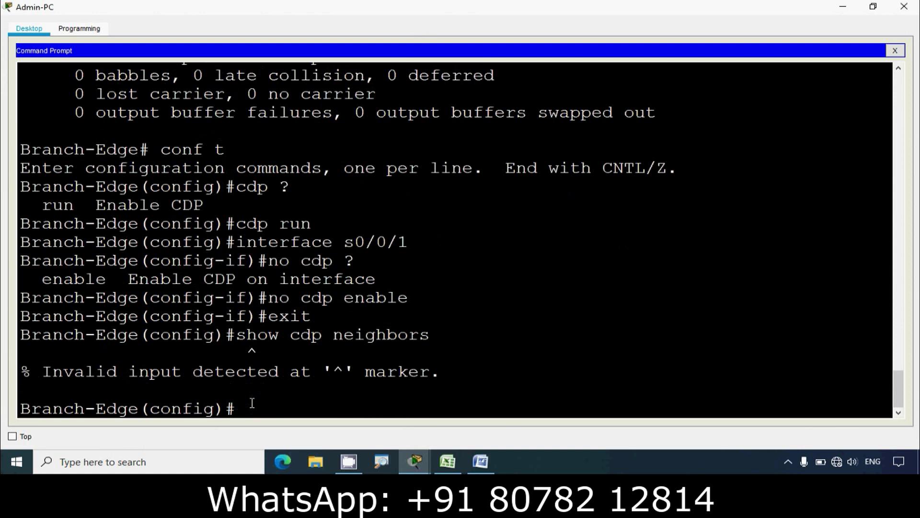
Step: Exit global configuration mode on Branch-Edge, list the "show cdp" options, and run "show cdp neighbors"
text(exit)
key(Return)
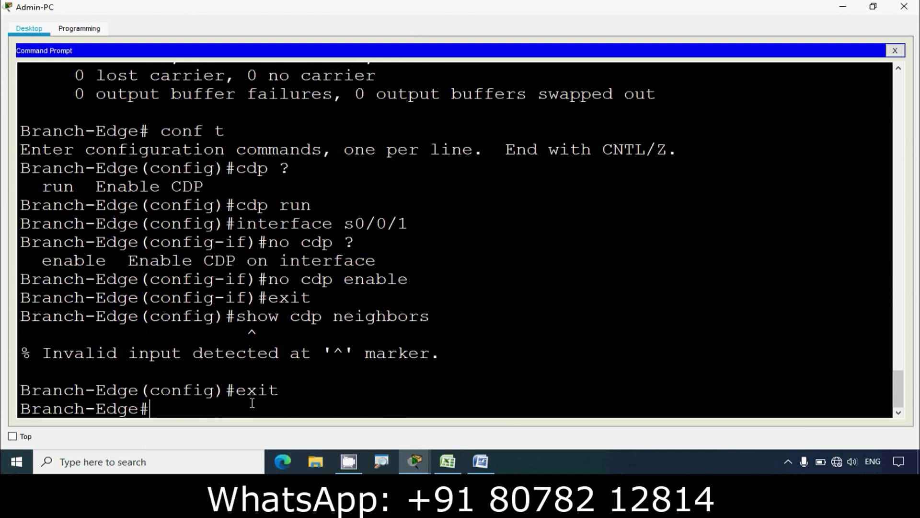
text(show cd)
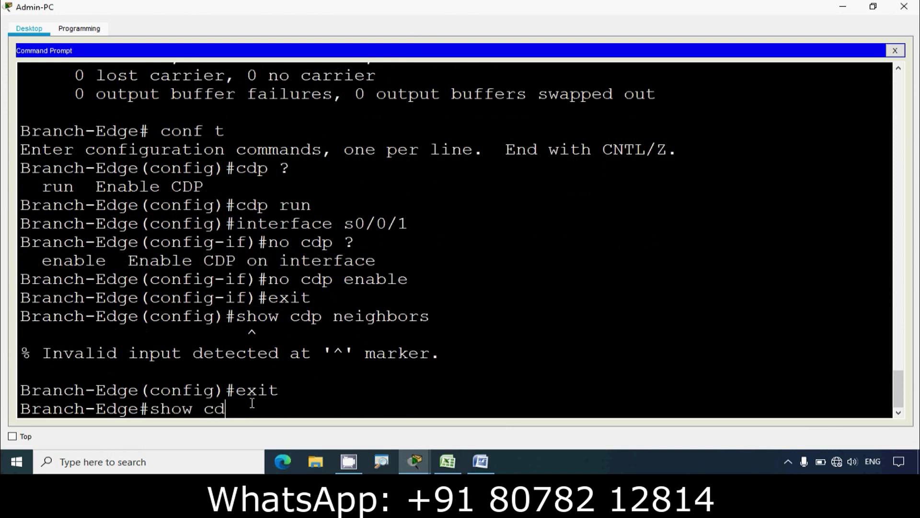
text(p )
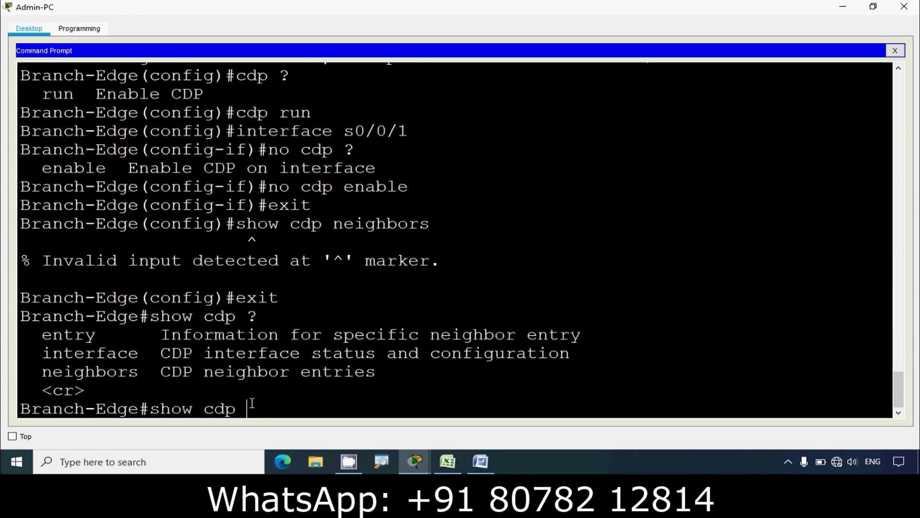
text(?neighbors)
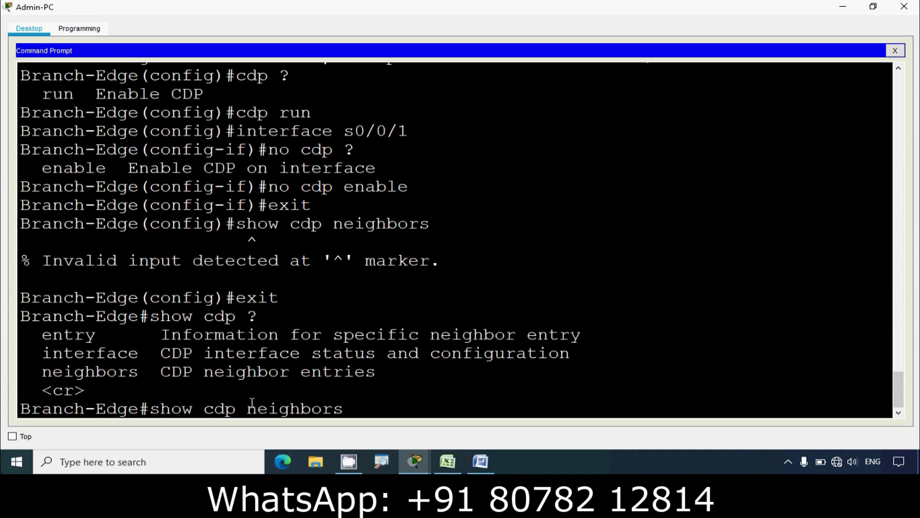
key(Return)
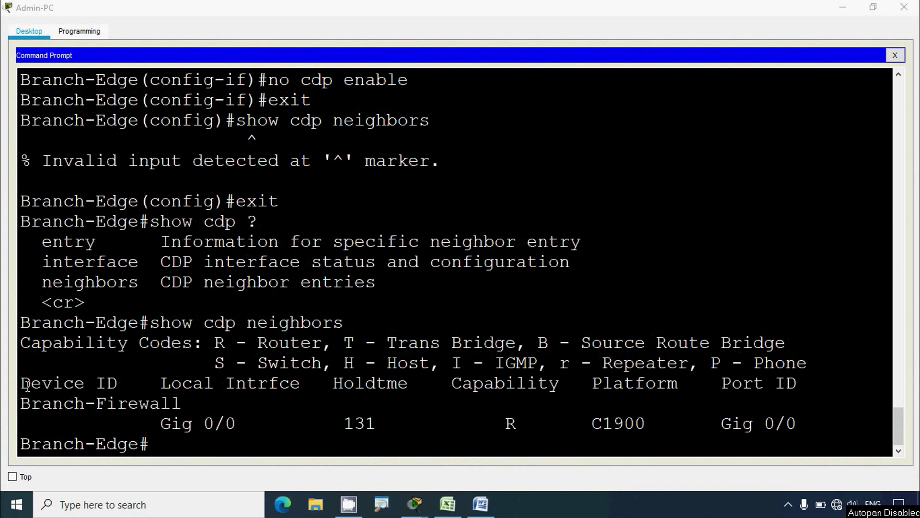
Step: Examine the CDP neighbor table's device ID, local interface, holdtime, capability, platform and port ID columns against the capability codes
drag(27, 384, 300, 385)
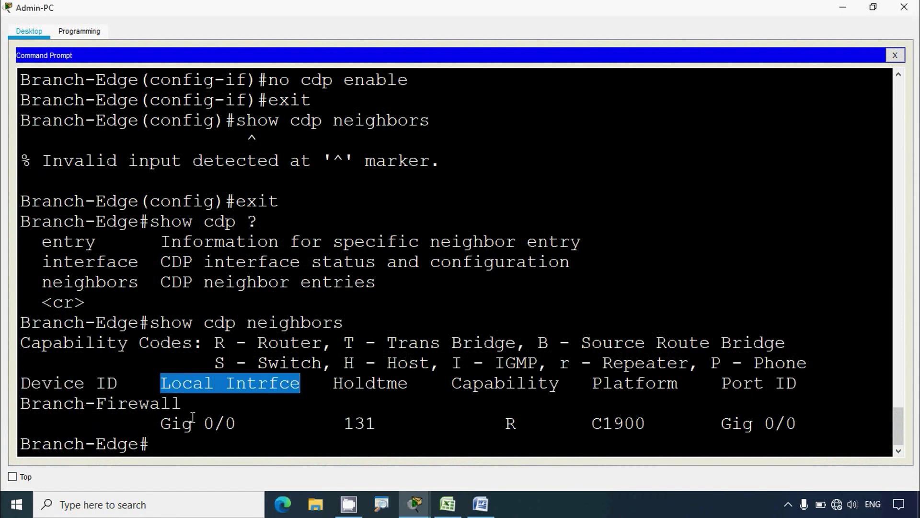
drag(161, 423, 257, 423)
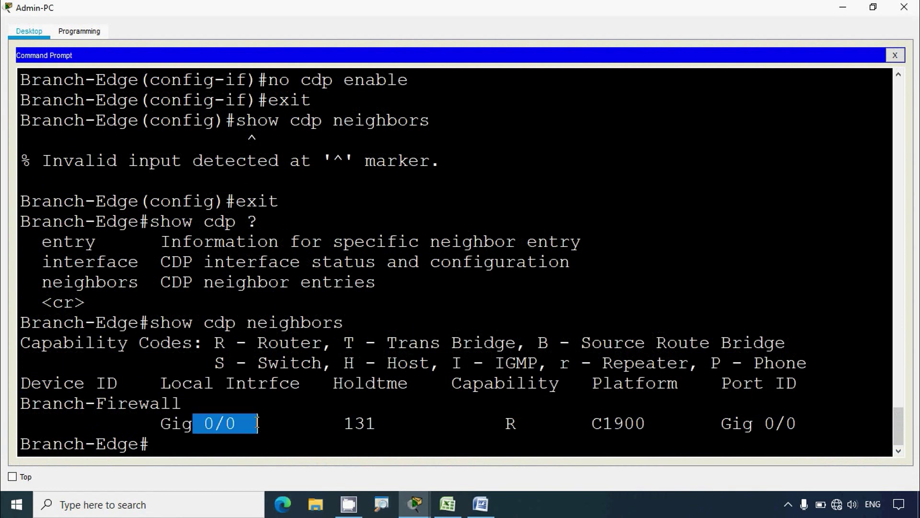
drag(333, 385, 560, 385)
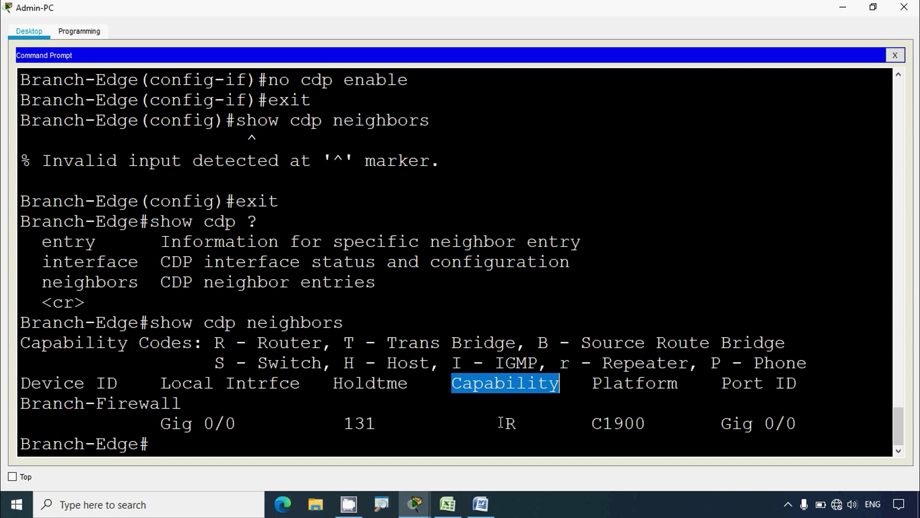
drag(500, 422, 517, 423)
drag(214, 342, 332, 344)
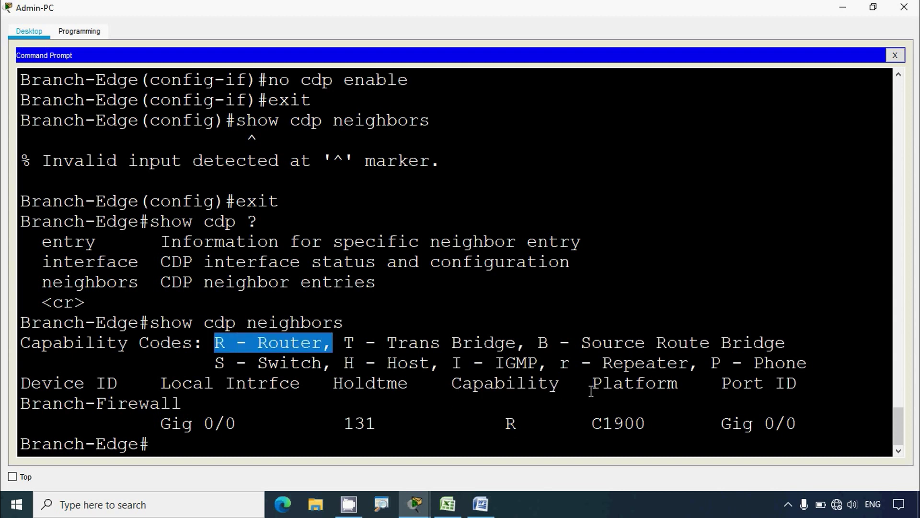
drag(592, 383, 797, 383)
drag(722, 424, 814, 423)
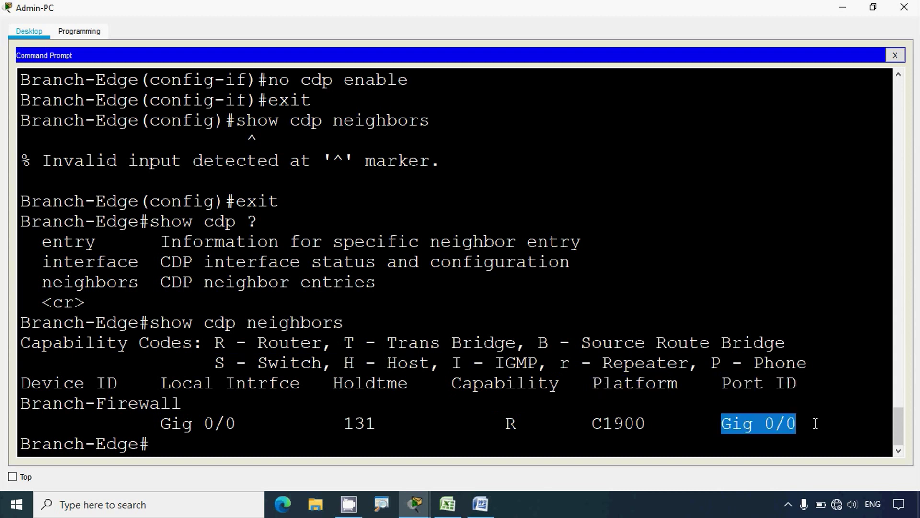
click(726, 411)
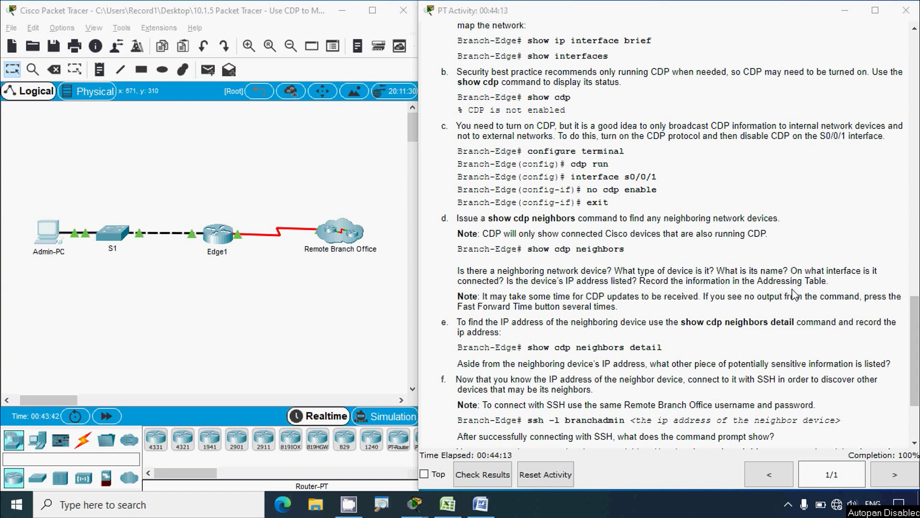
Step: Reopen the Admin-PC command prompt and review the neighbor's name, local interface, device type and platform for the step d questions
click(47, 235)
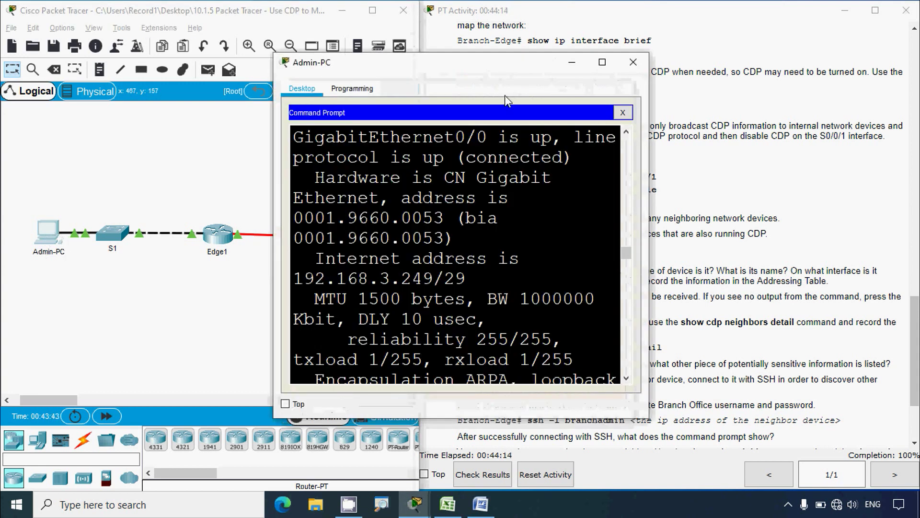
click(603, 62)
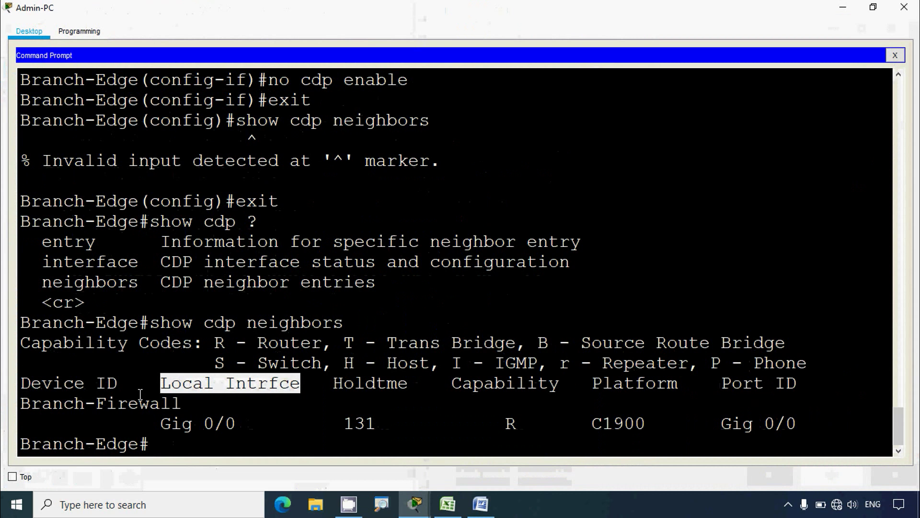
drag(21, 404, 237, 420)
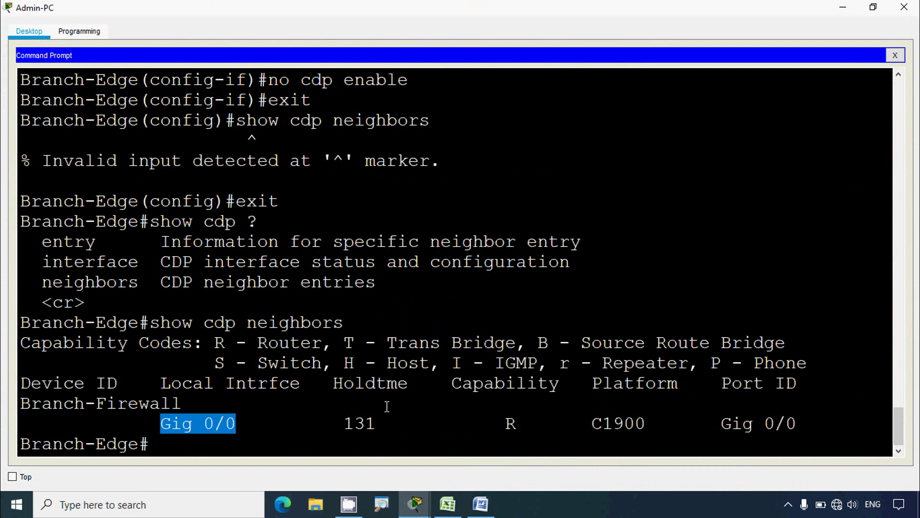
drag(505, 423, 518, 427)
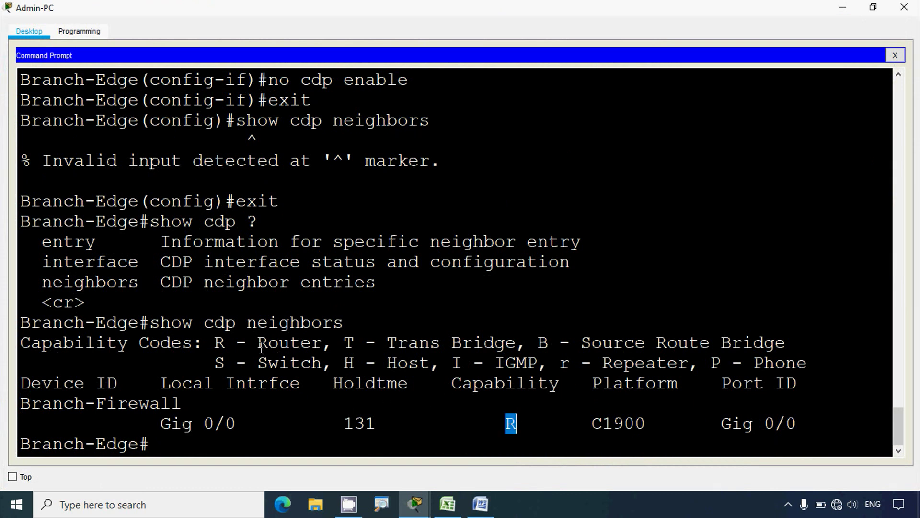
drag(258, 343, 350, 344)
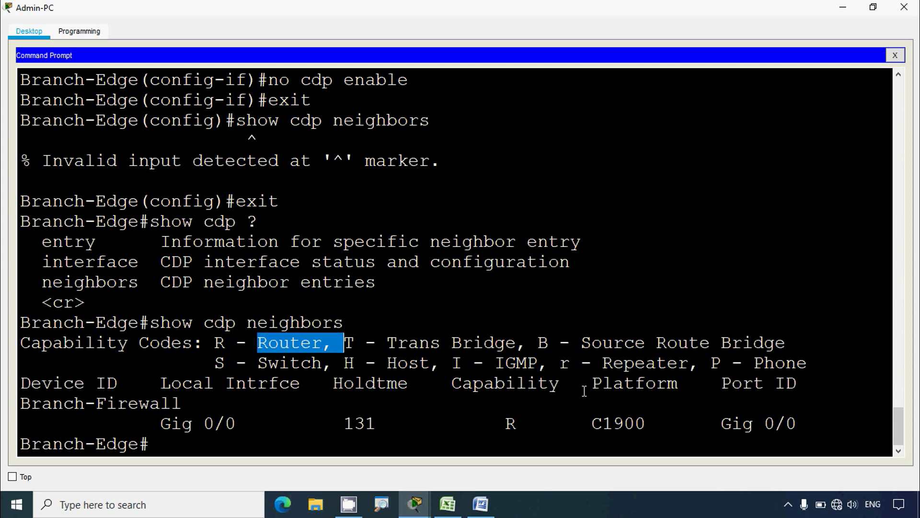
drag(593, 383, 679, 384)
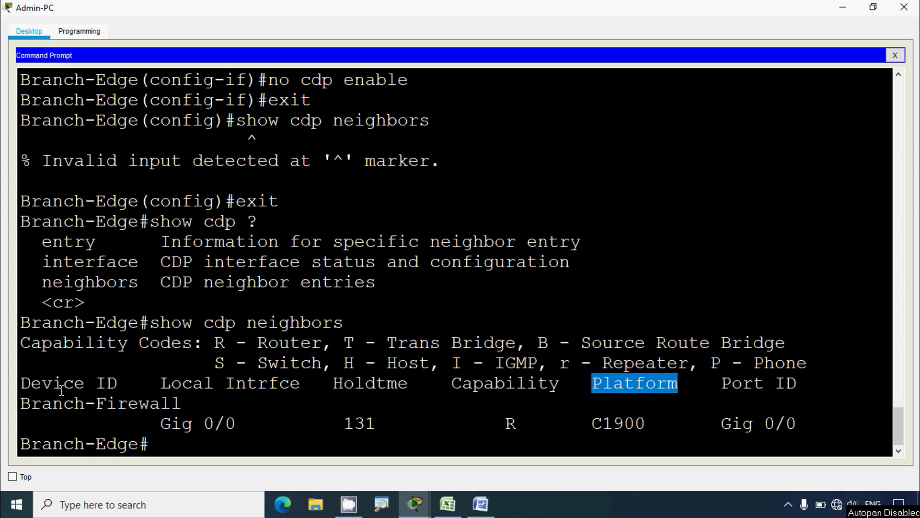
Step: Copy the neighbor's device ID from the CDP table and enter Branch-Firewall as the device in cell A6 of the Excel addressing table
drag(23, 404, 179, 403)
right_click(139, 409)
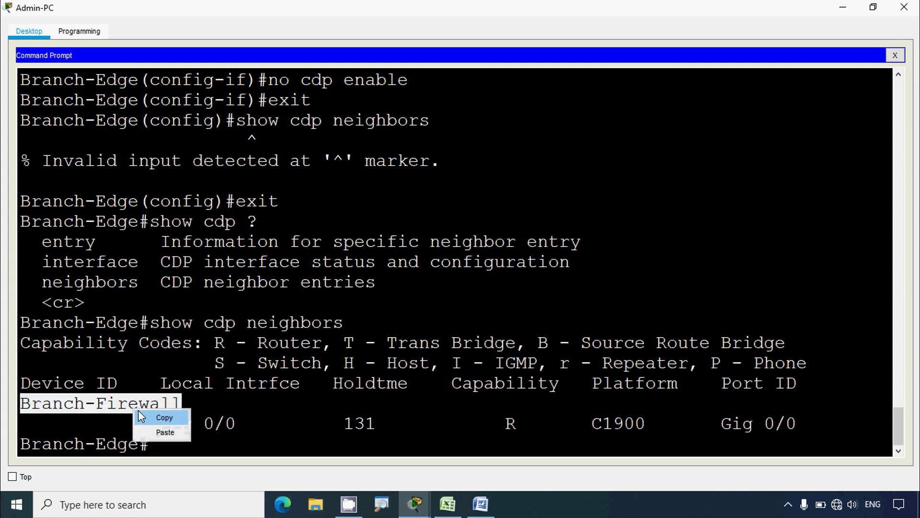
click(146, 415)
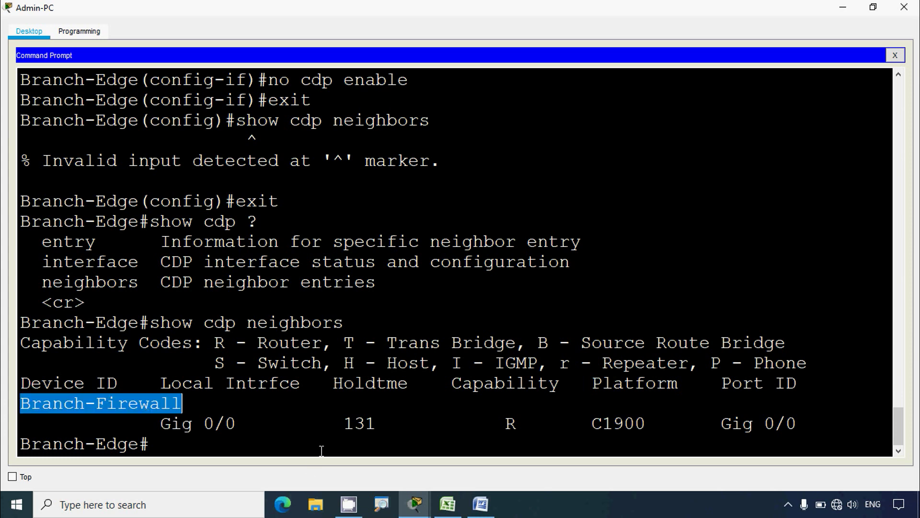
click(447, 504)
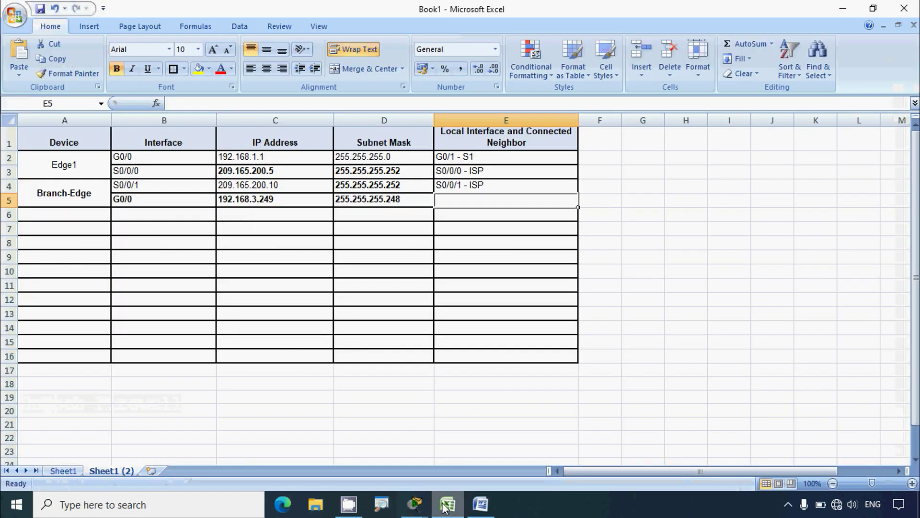
click(69, 214)
click(175, 103)
key(ctrl+v)
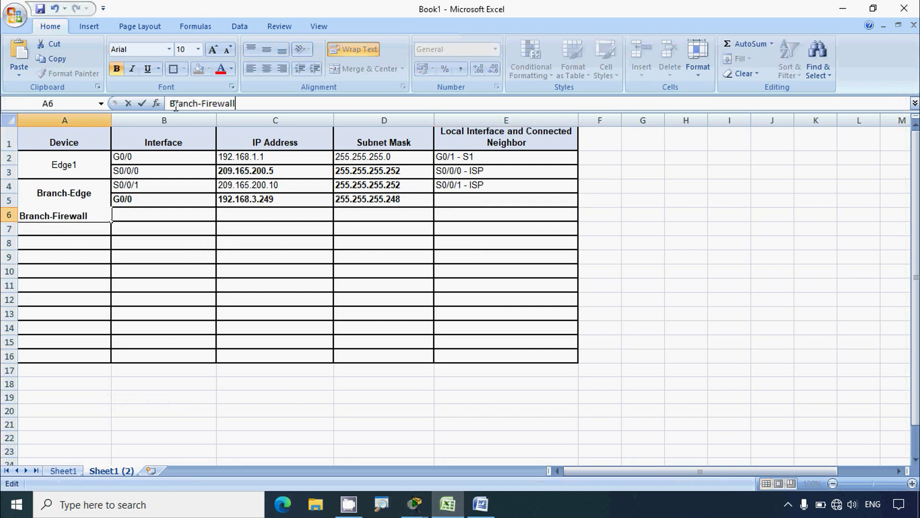
click(175, 282)
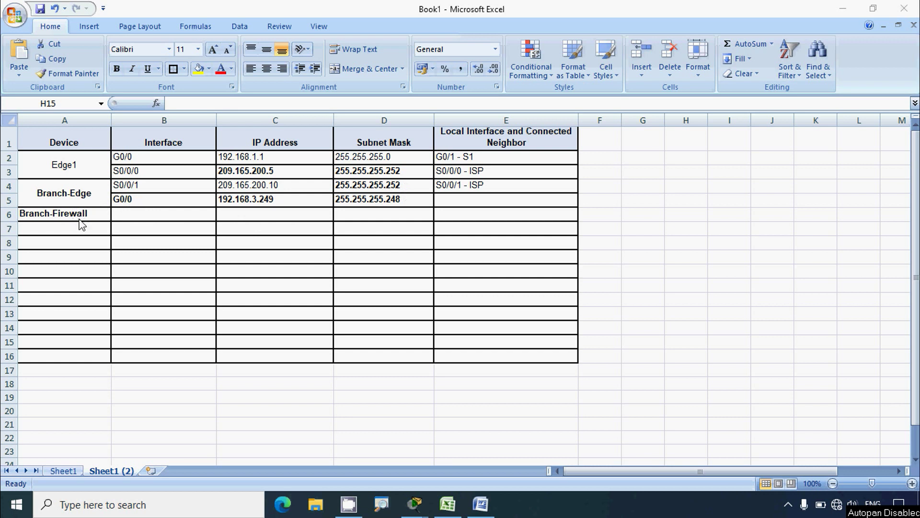
Step: Enter "G0/0 - Branch-Firewall" in cell E5 as the local interface and connected neighbor of Branch-Edge's G0/0 row
click(450, 200)
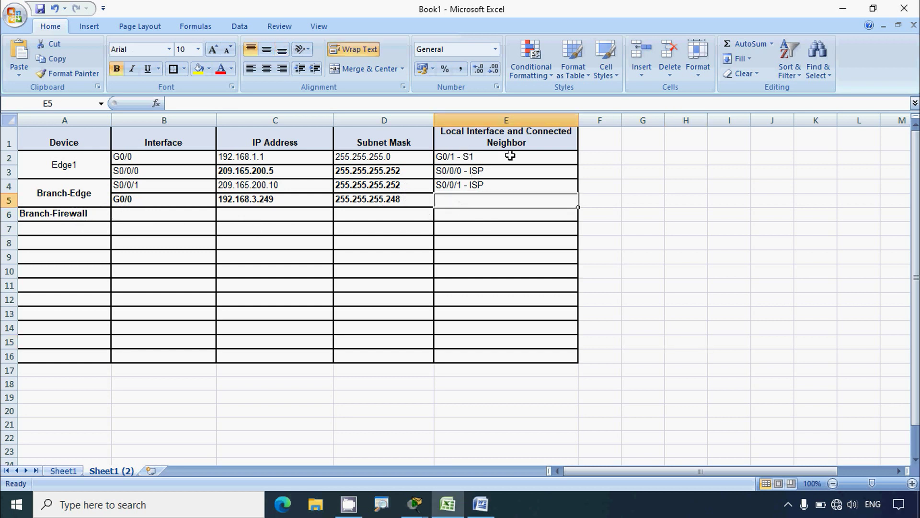
text(G)
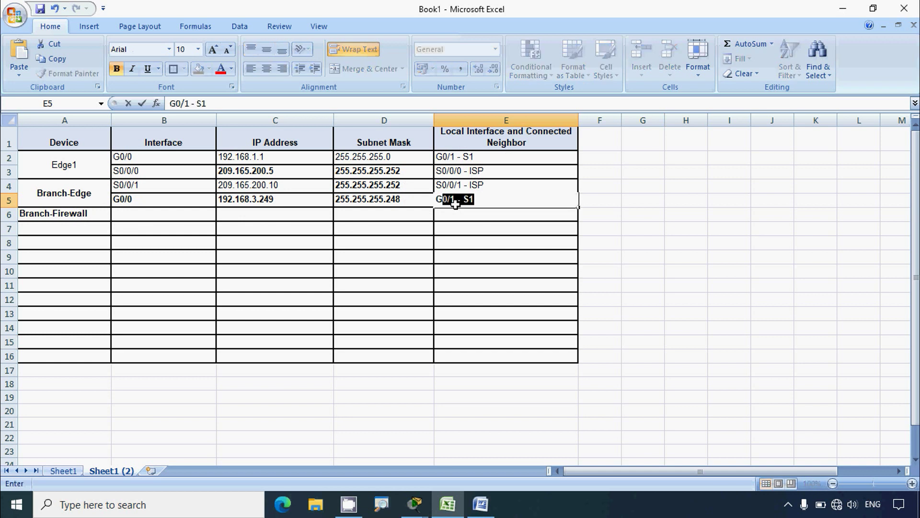
text(0/0)
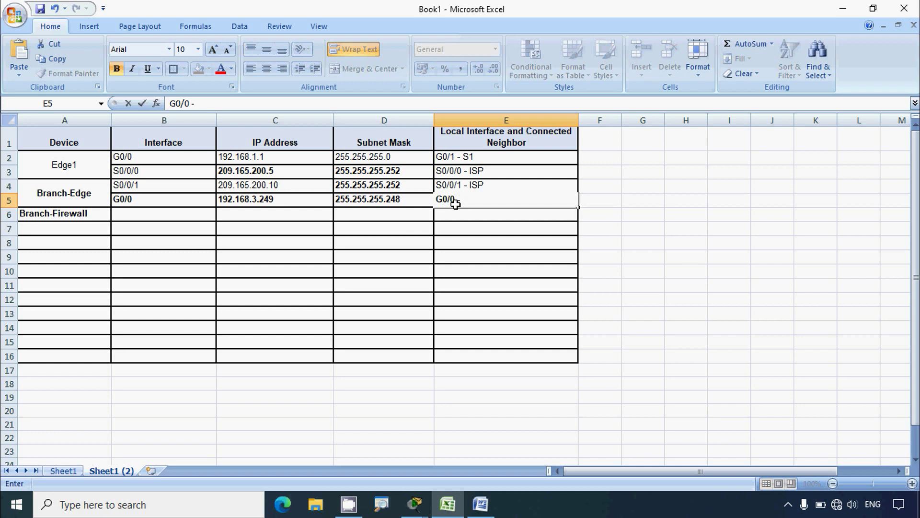
text(- Branch-Firewall)
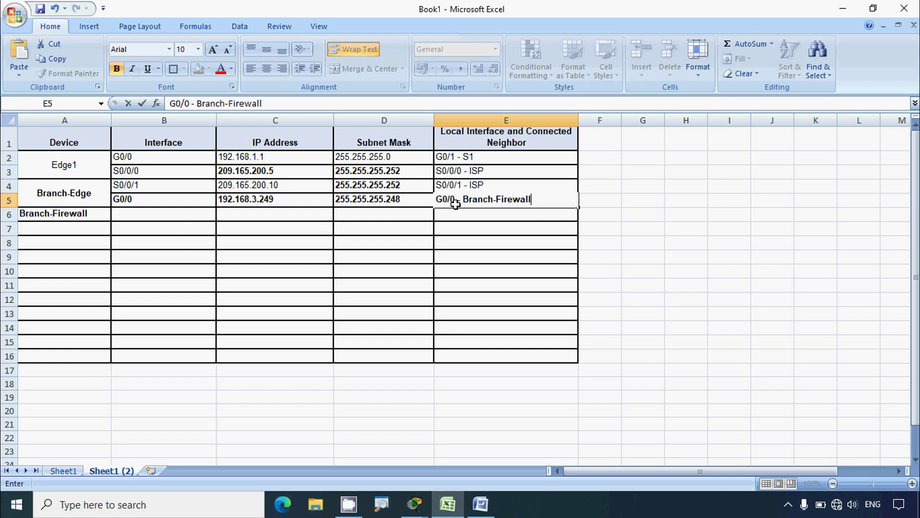
key(Return)
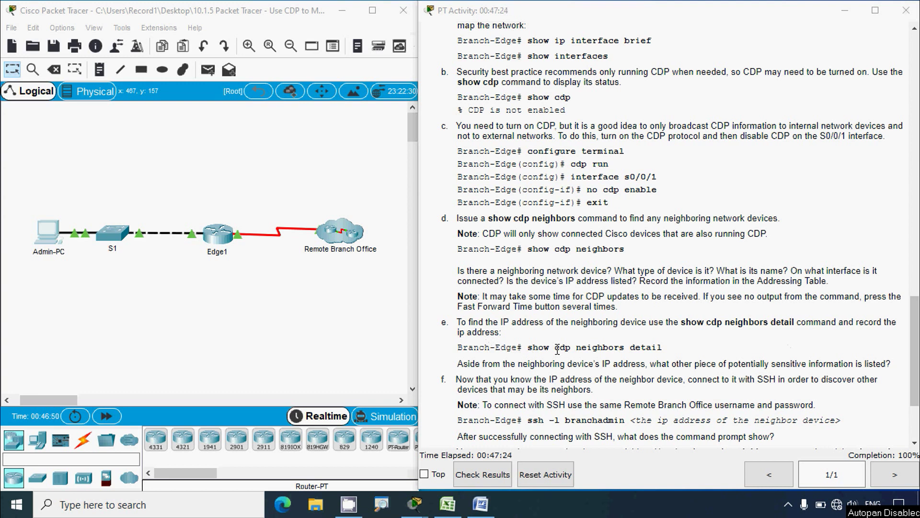
Step: Reopen the Admin-PC command prompt, list the "show cdp" and "show cdp neighbors" options on Branch-Edge, and run "show cdp neighbors detail"
click(51, 234)
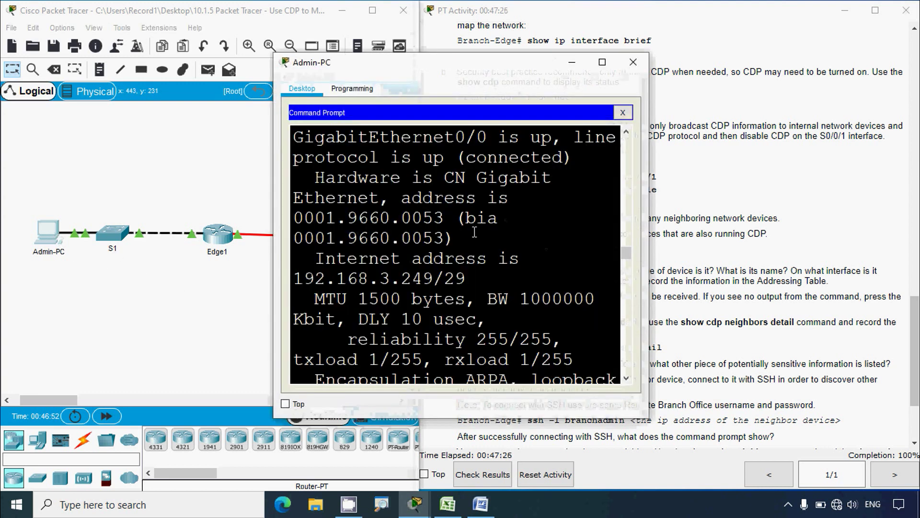
click(602, 62)
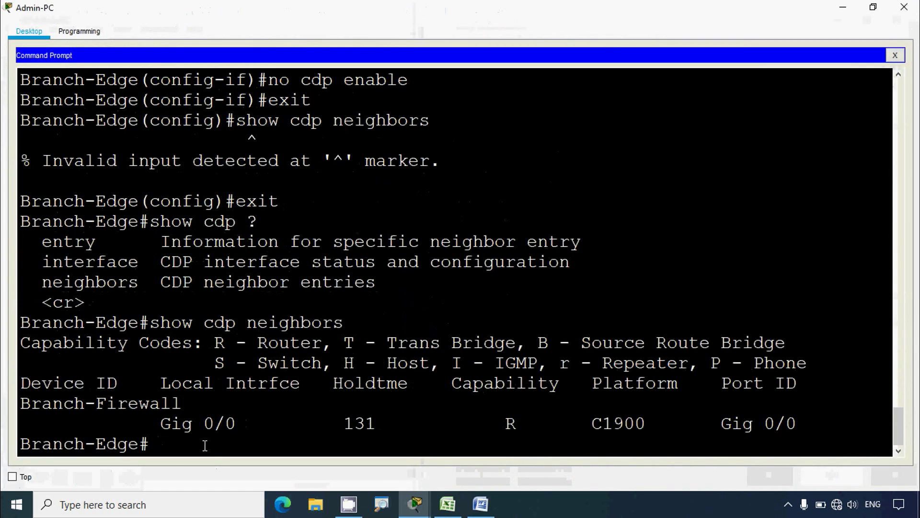
text(sjpw)
key(BackSpace)
key(BackSpace)
text(s)
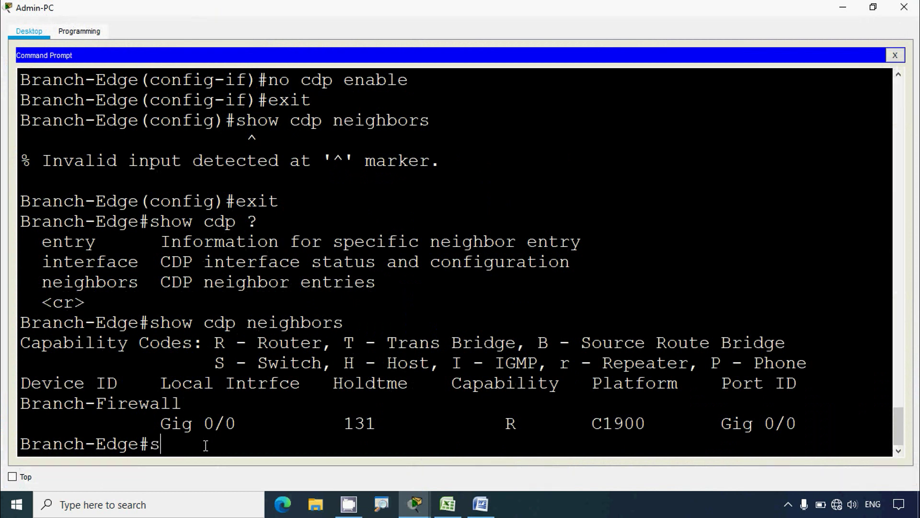
text(how cp)
key(BackSpace)
text(dp)
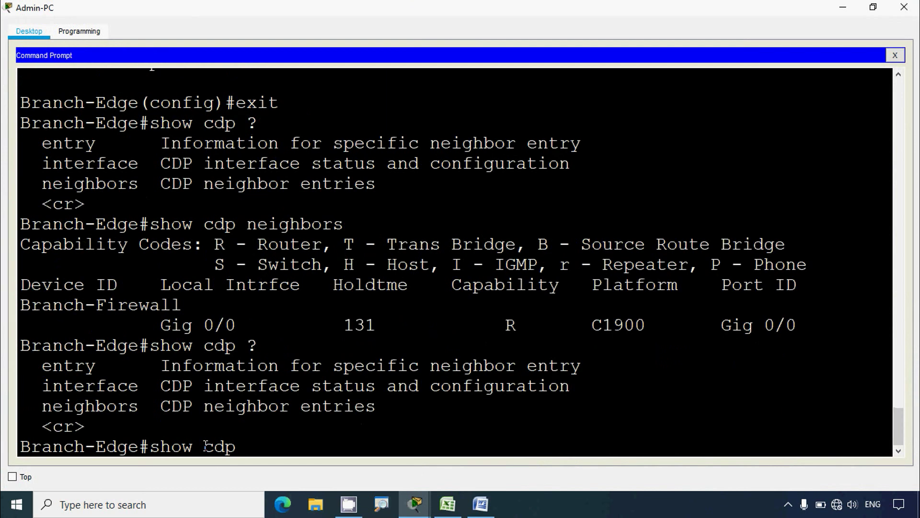
text( ?neighbors)
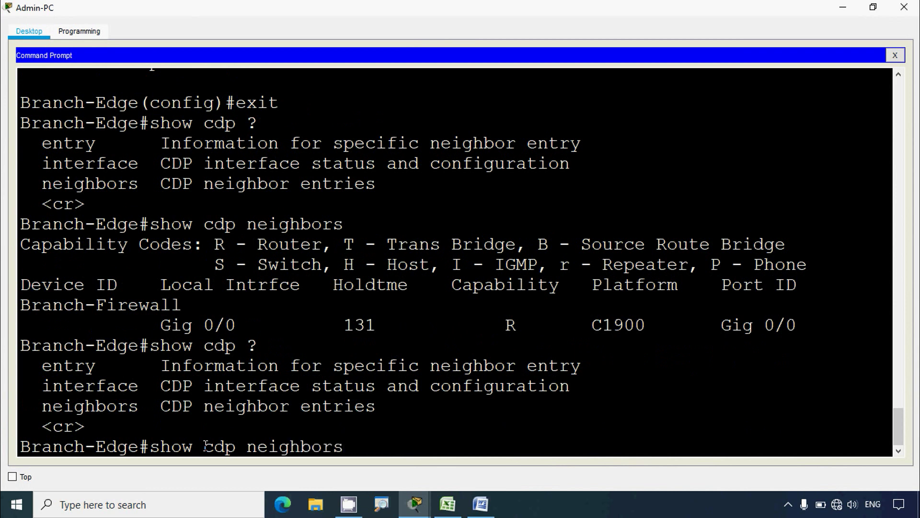
text( ?detail)
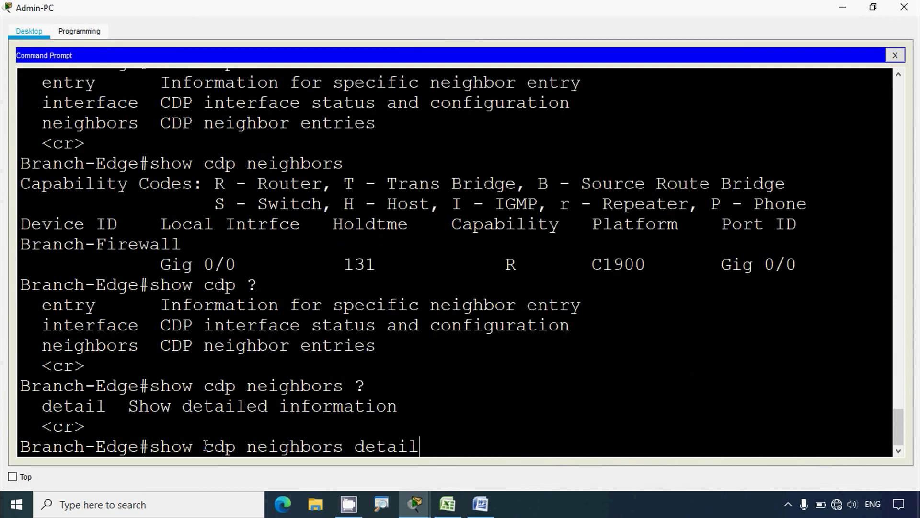
key(Return)
Step: Examine the detailed CDP output for the neighbor's device ID, IP address, platform, capabilities, interface and IOS software version
scroll(211, 388, up, 2)
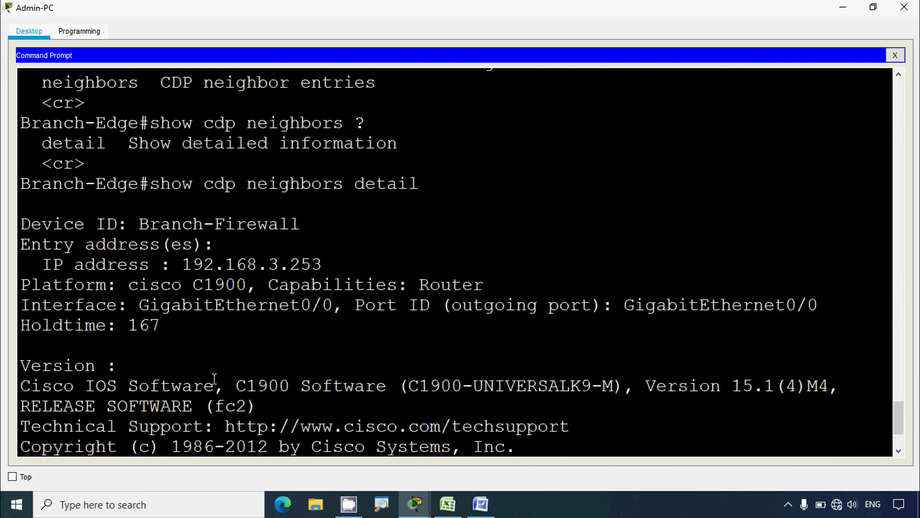
scroll(248, 259, down, 1)
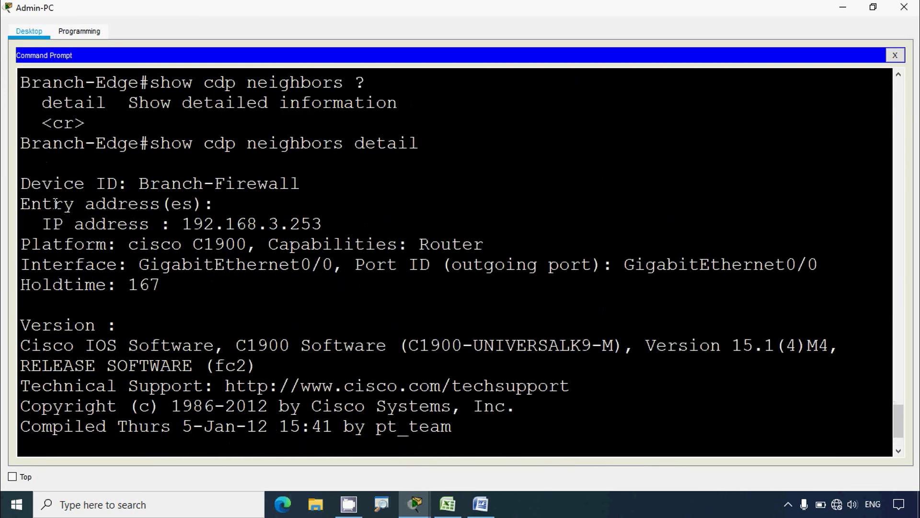
drag(23, 184, 310, 186)
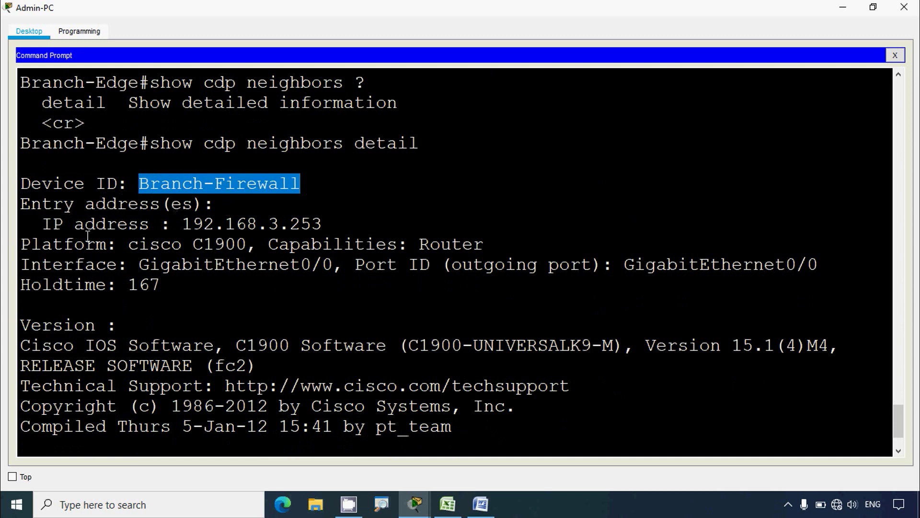
drag(30, 206, 165, 205)
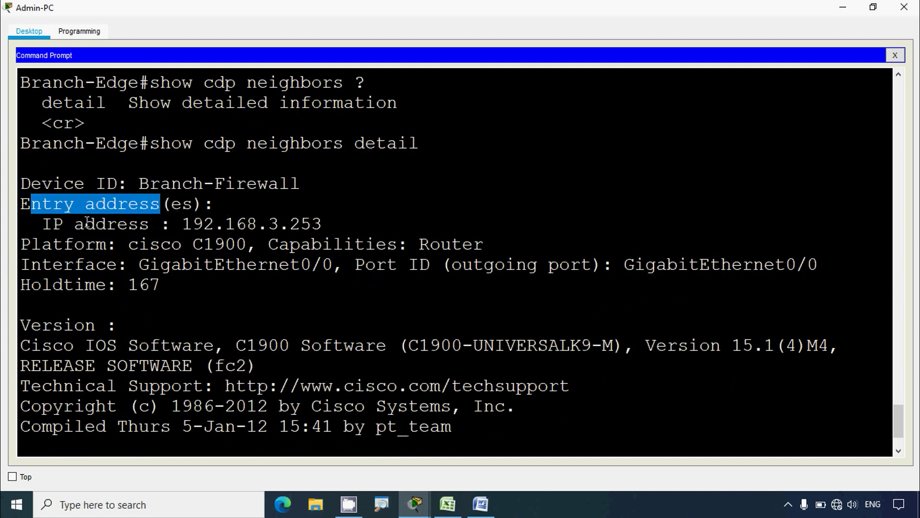
drag(52, 224, 327, 224)
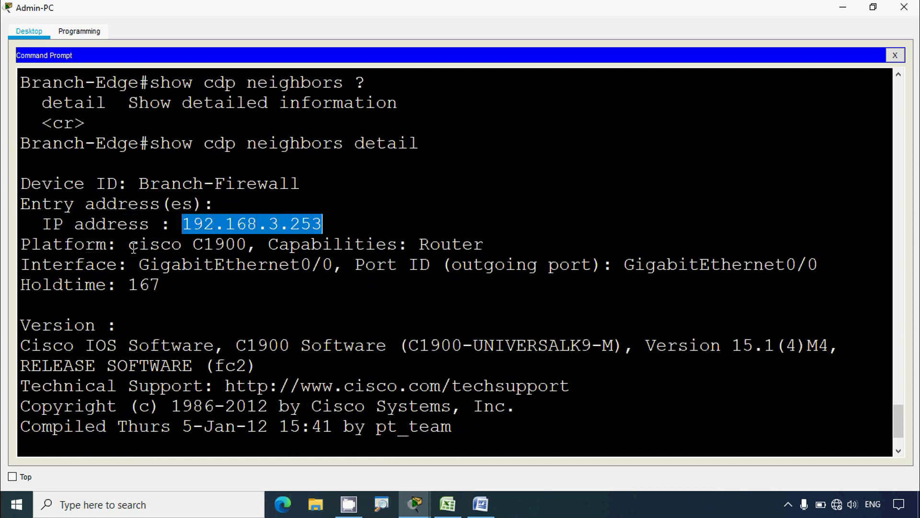
drag(133, 246, 258, 245)
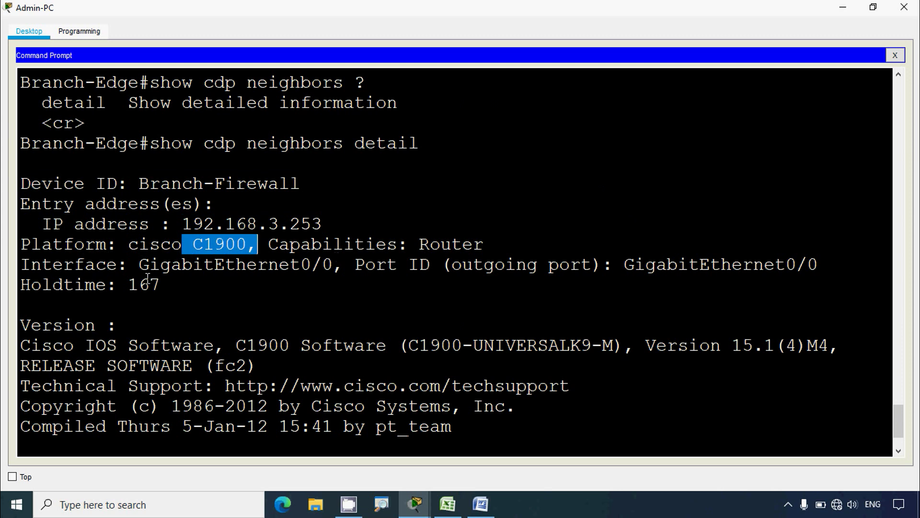
drag(419, 245, 494, 248)
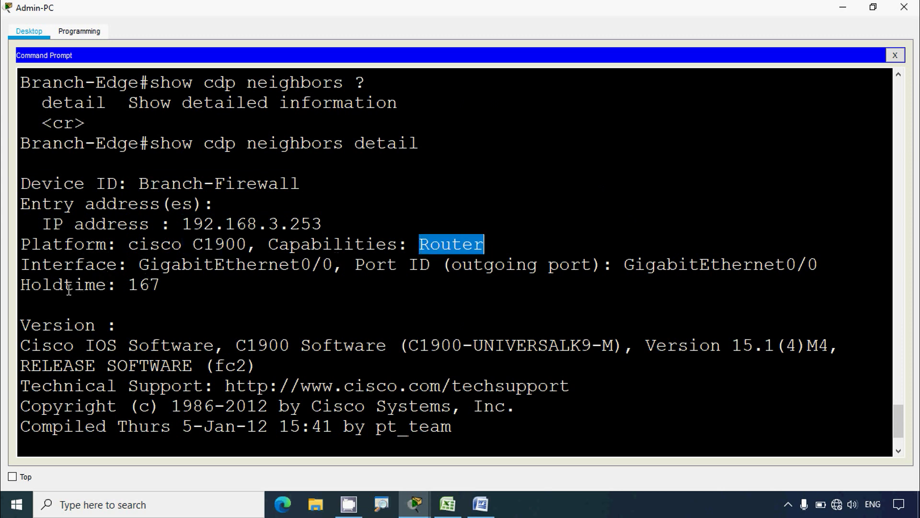
drag(27, 265, 337, 267)
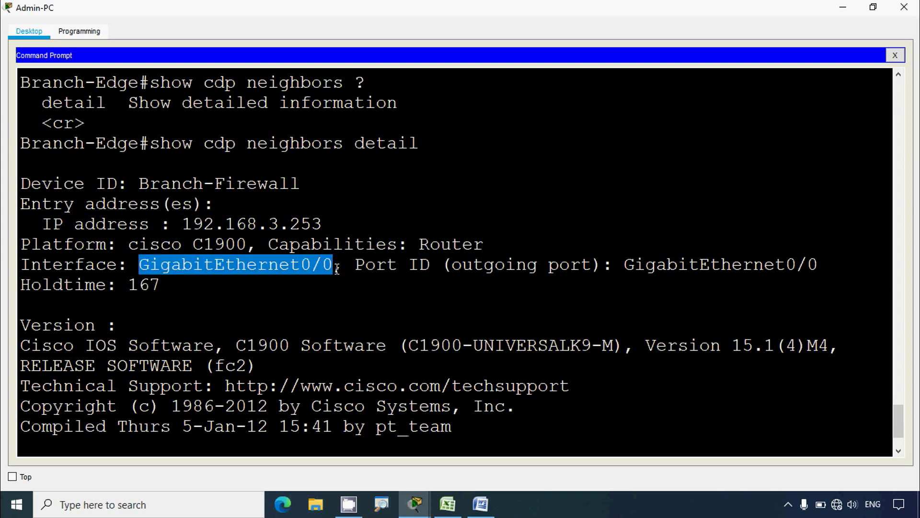
scroll(312, 329, down, 2)
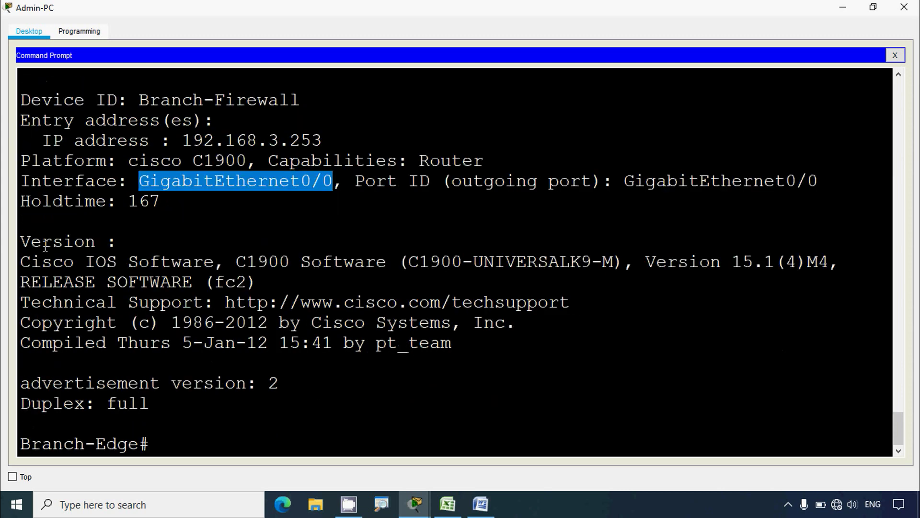
drag(45, 245, 171, 263)
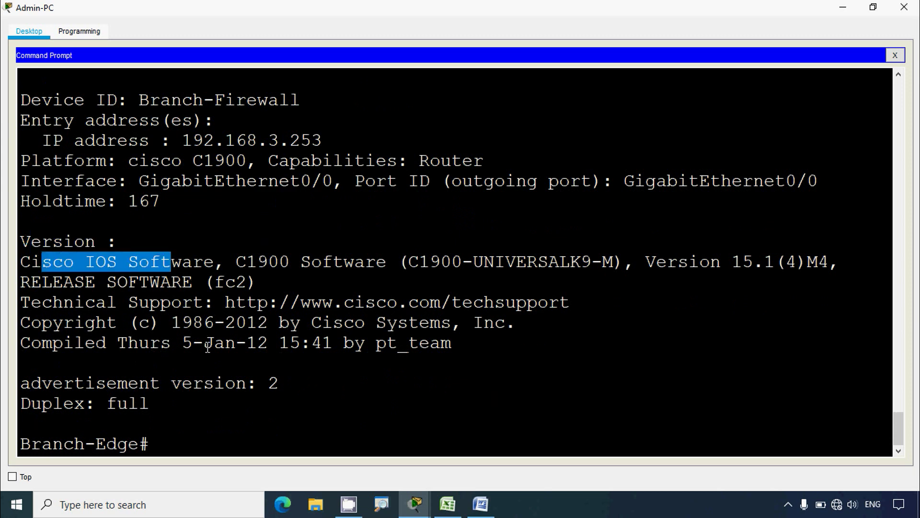
scroll(207, 345, up, 2)
click(255, 307)
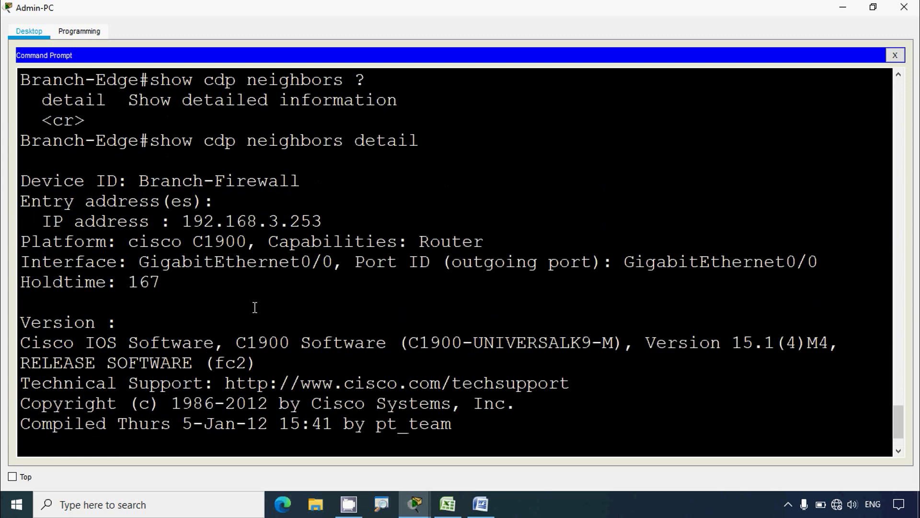
scroll(255, 307, down, 2)
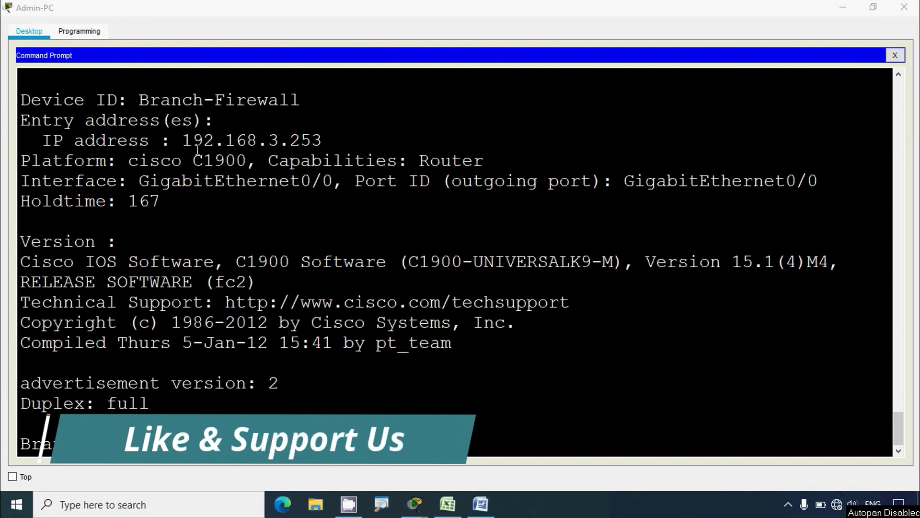
Step: Copy the neighbor's IP address and record interface G0/0 and IP address 192.168.3.253 in the Branch-Firewall row of the Excel table
drag(182, 140, 322, 140)
right_click(321, 147)
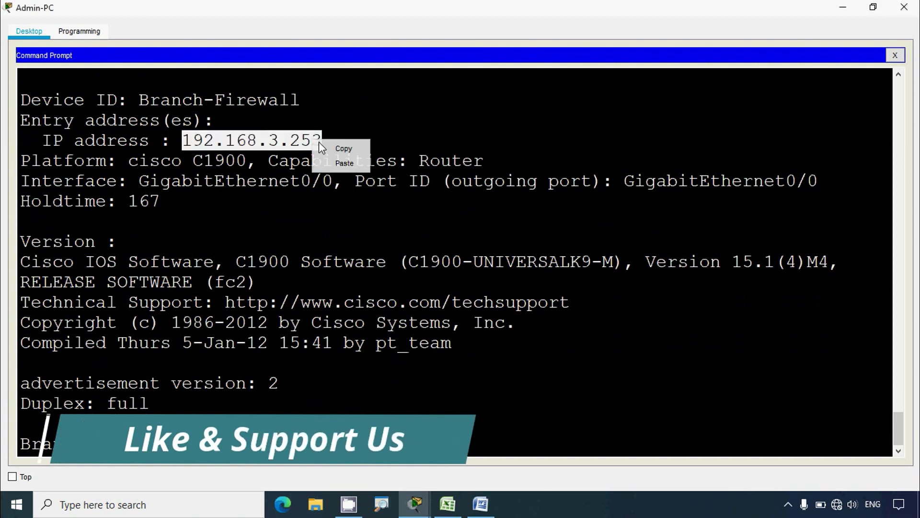
click(343, 149)
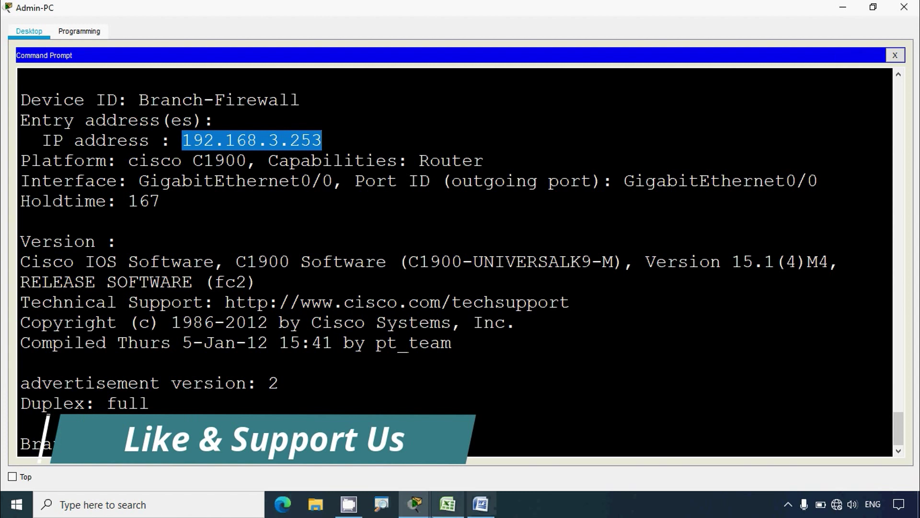
click(447, 503)
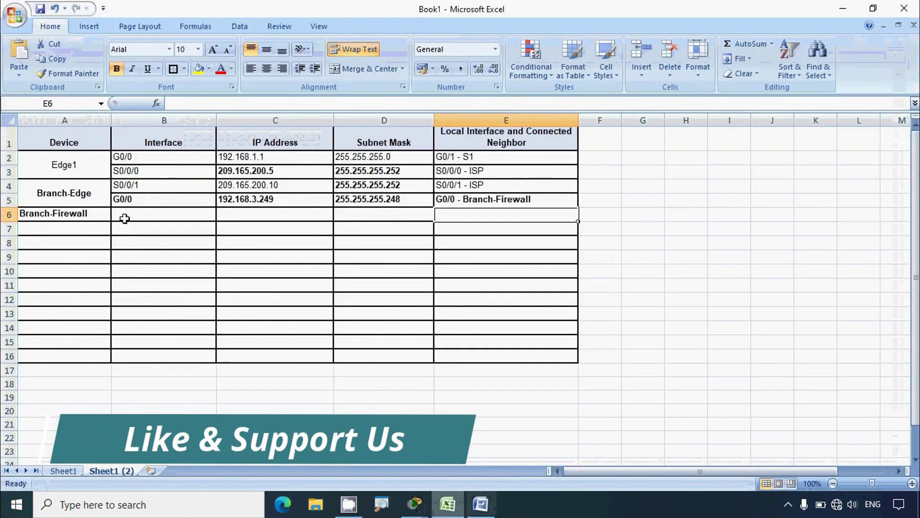
click(125, 218)
text(G0/0)
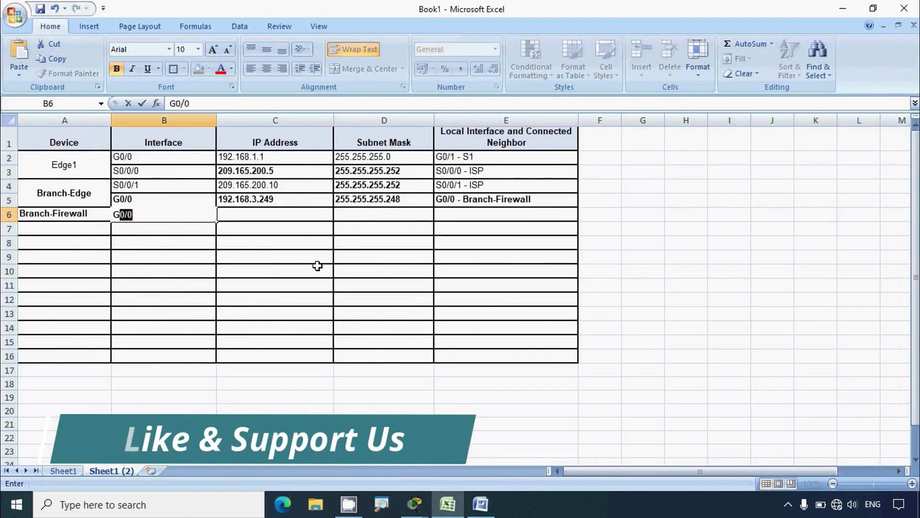
key(Tab)
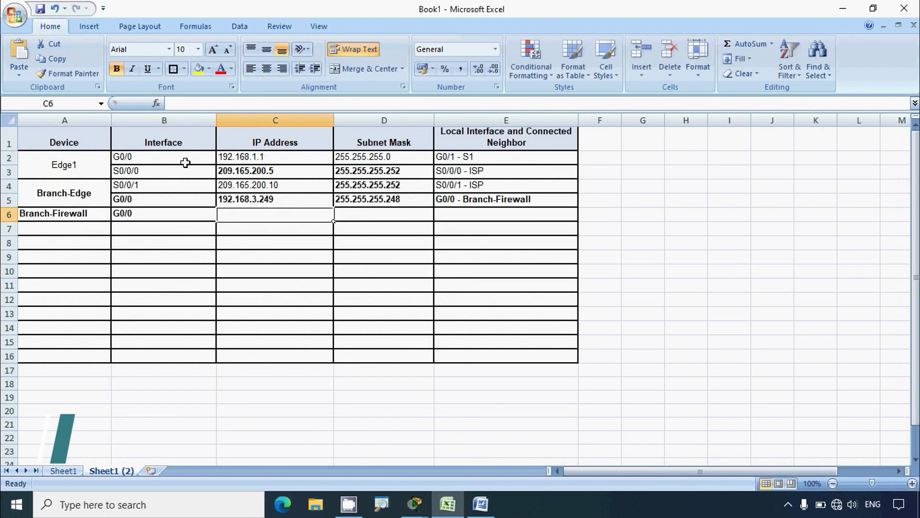
click(199, 103)
text(192.168.3.253)
click(292, 255)
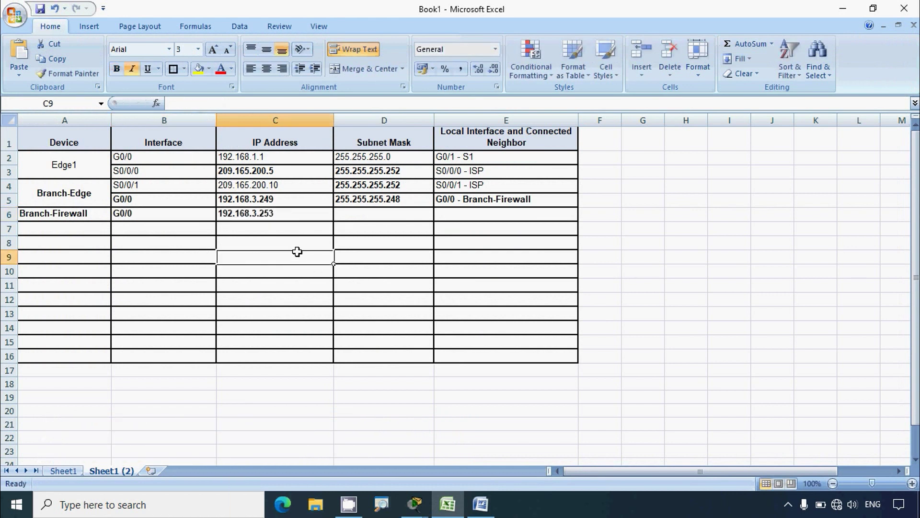
click(355, 216)
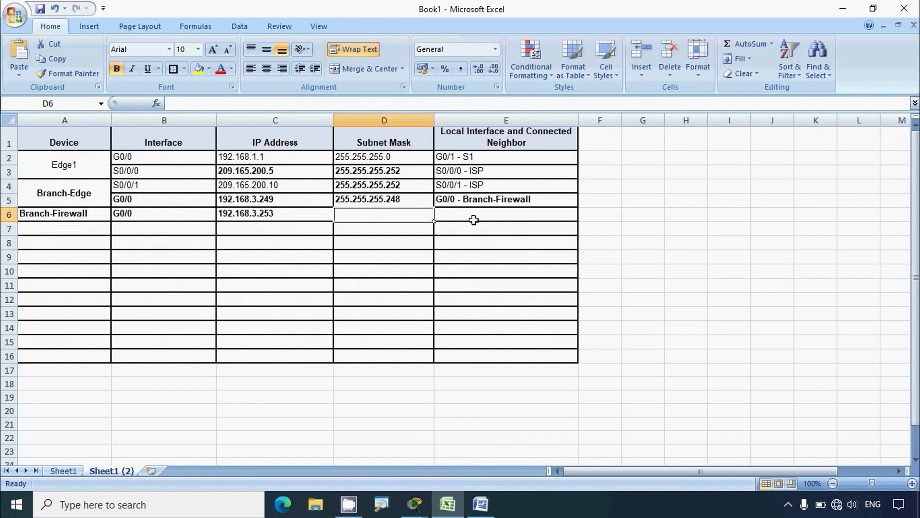
Step: Check the activity's question on sensitive information and review Branch-Firewall's CDP details, including platform, capabilities, port ID, IOS version and duplex
click(842, 10)
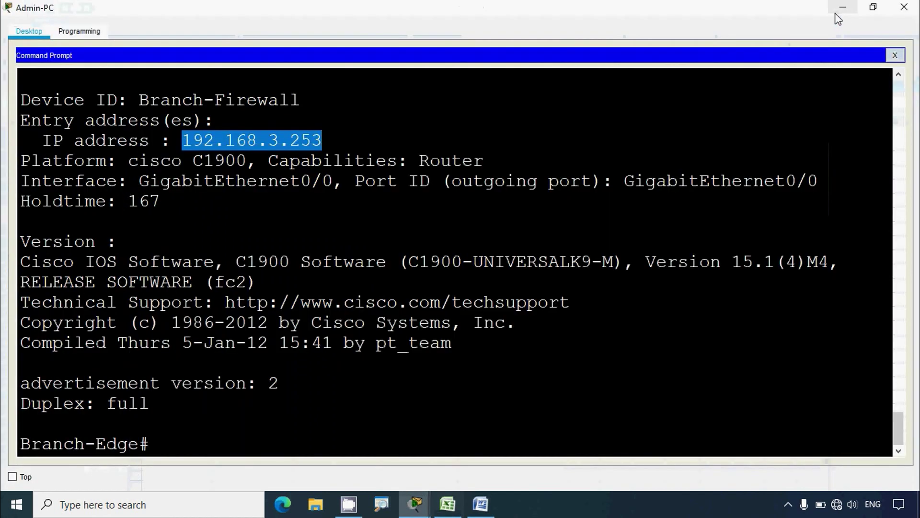
click(842, 7)
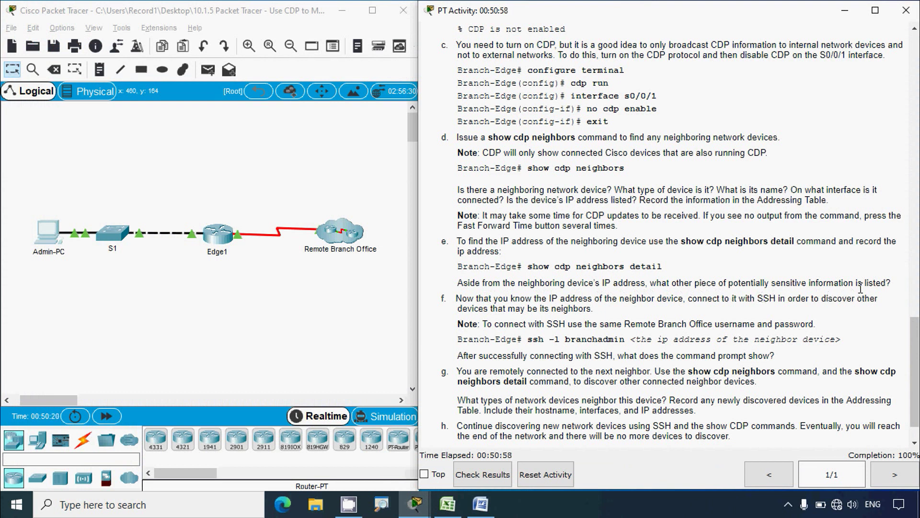
click(46, 233)
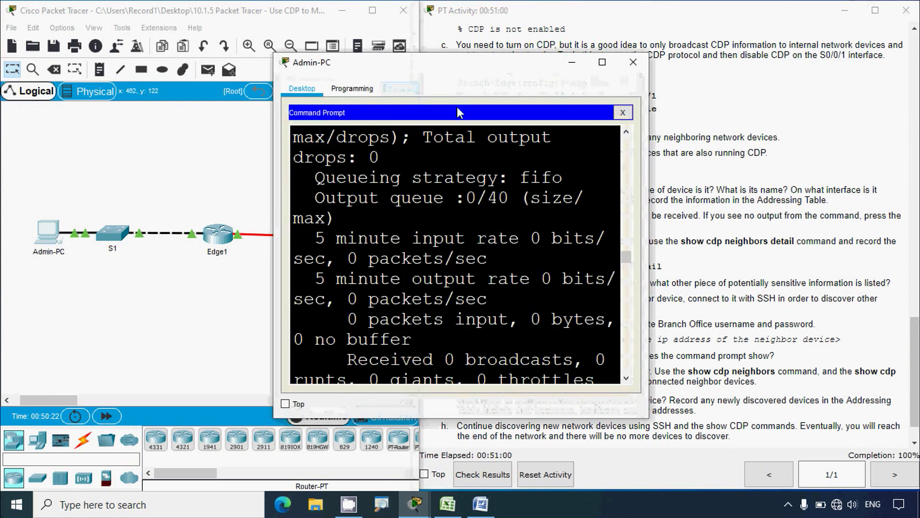
click(602, 63)
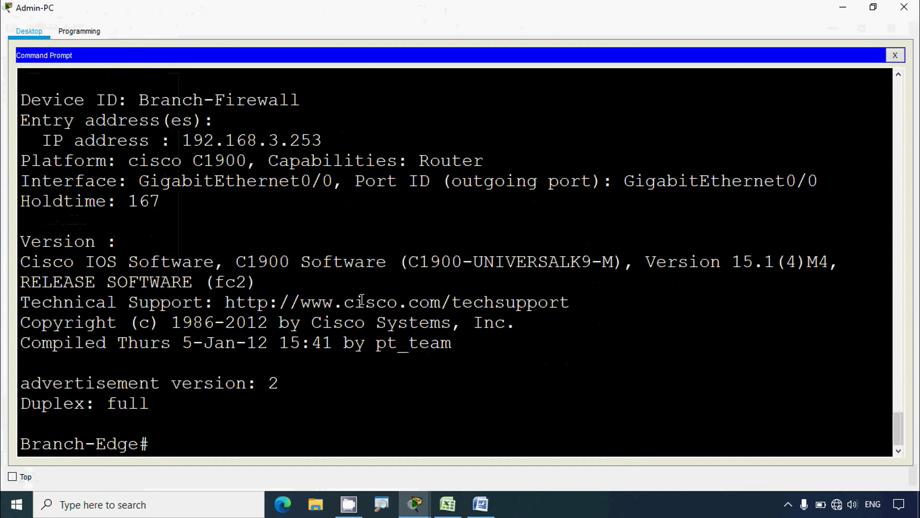
scroll(362, 301, up, 2)
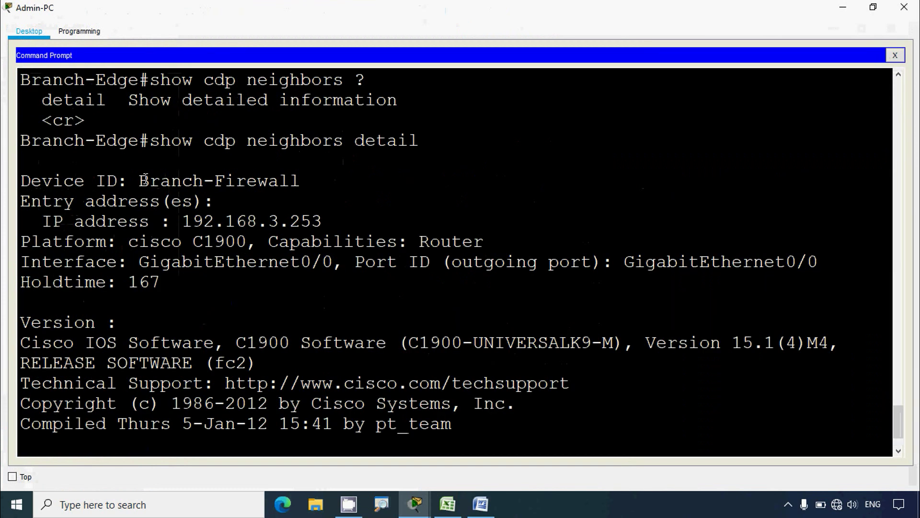
drag(140, 181, 304, 180)
drag(184, 221, 332, 220)
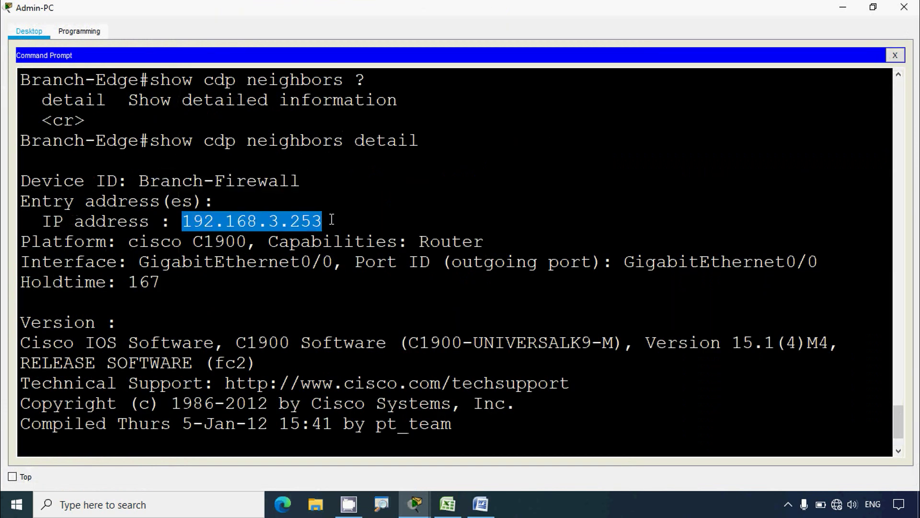
drag(128, 241, 257, 242)
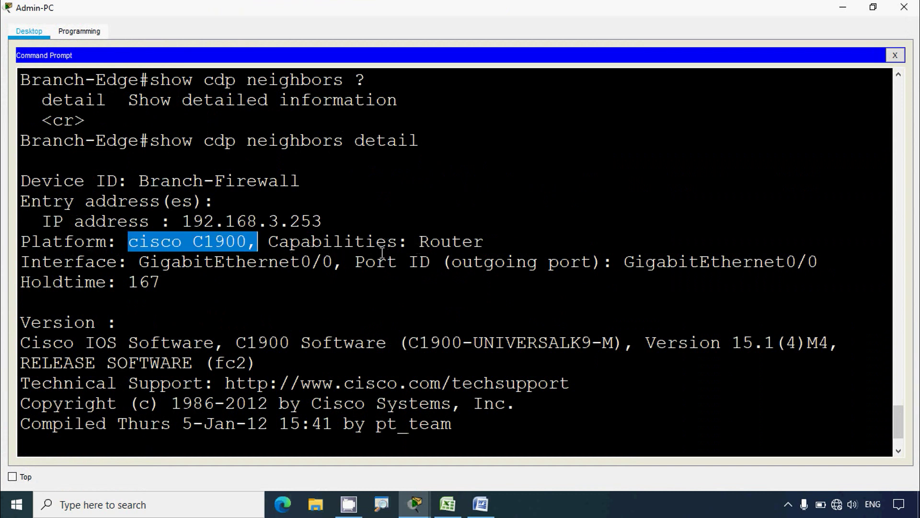
drag(420, 241, 503, 244)
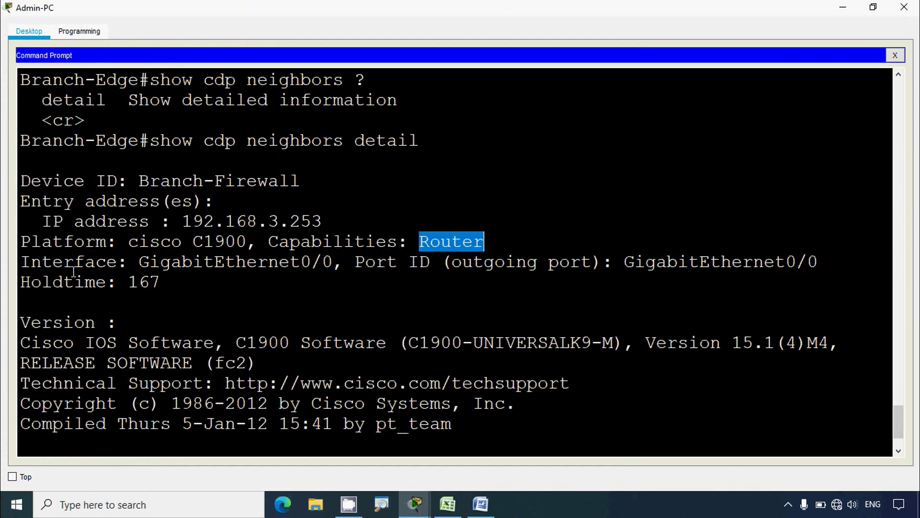
drag(42, 261, 160, 265)
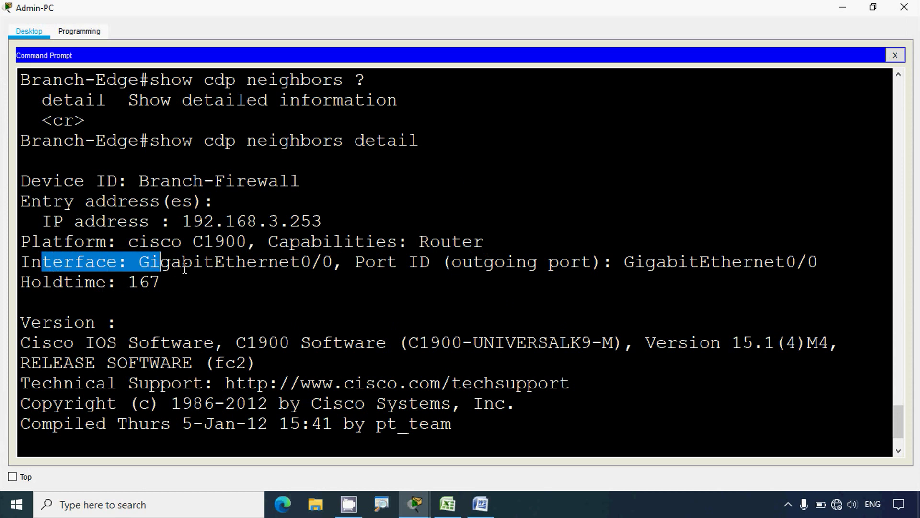
drag(610, 262, 839, 290)
click(318, 293)
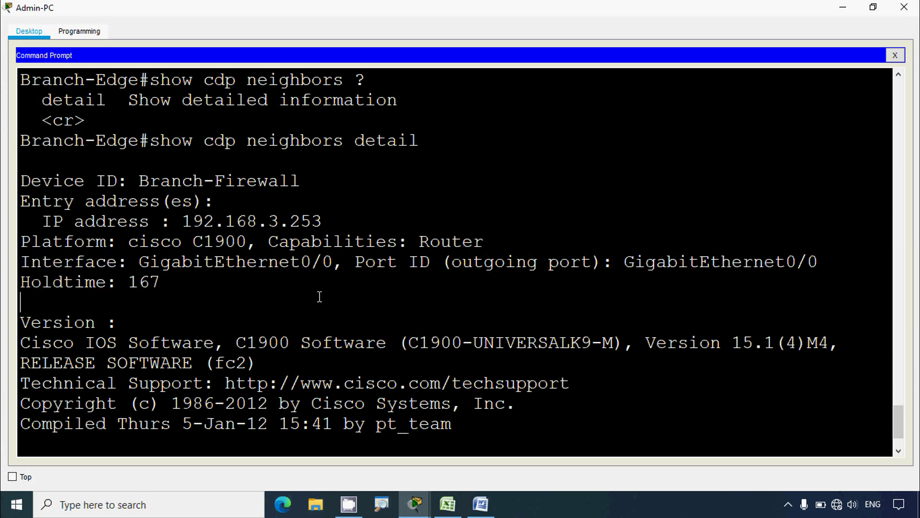
scroll(71, 330, down, 1)
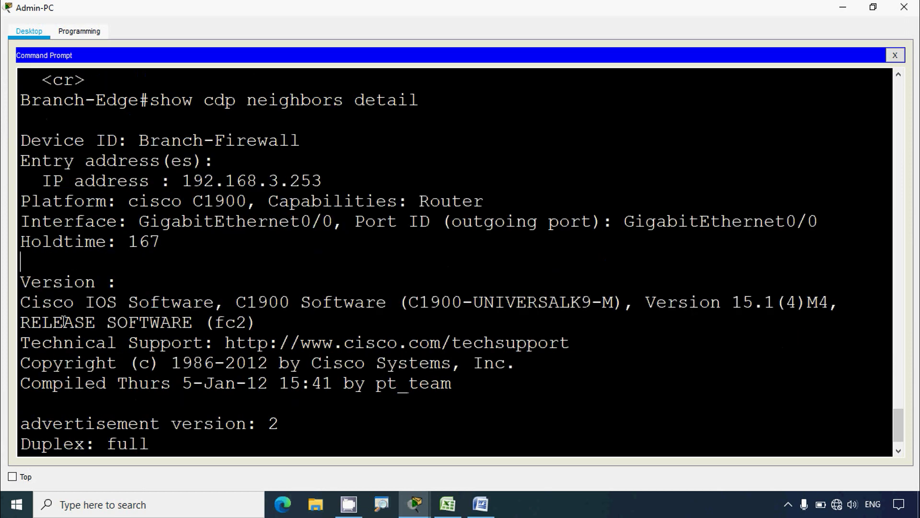
drag(52, 302, 593, 302)
scroll(381, 345, down, 1)
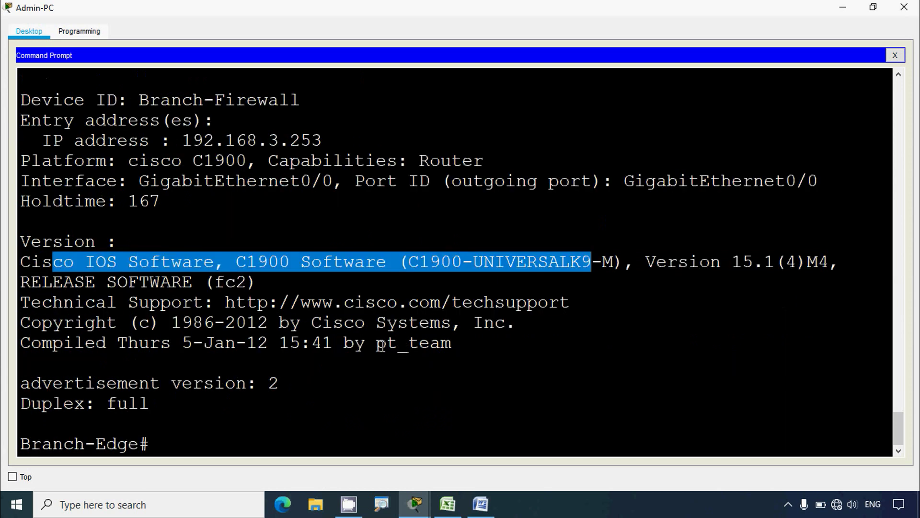
drag(38, 408, 154, 401)
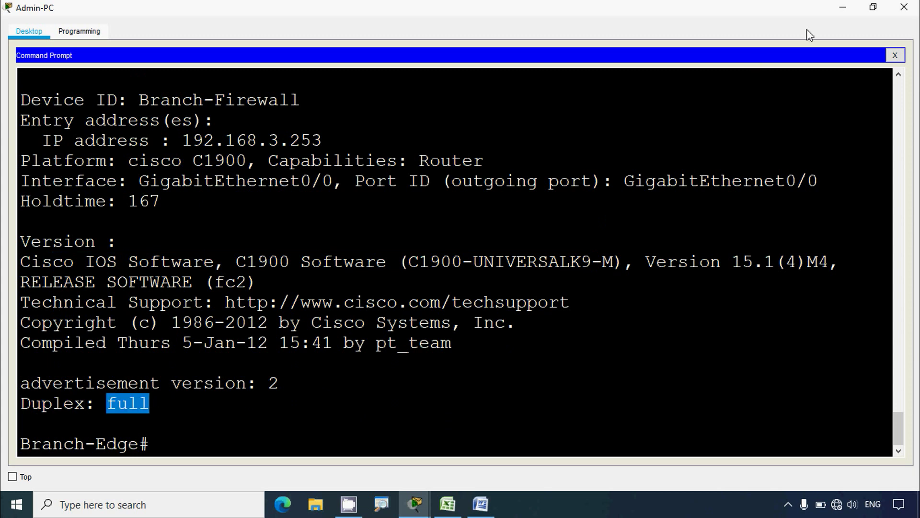
Step: Copy "ssh -l branchadmin" from the activity instructions to the Branch-Edge prompt on Admin-PC and restore the missing hyphen before "l"
click(843, 7)
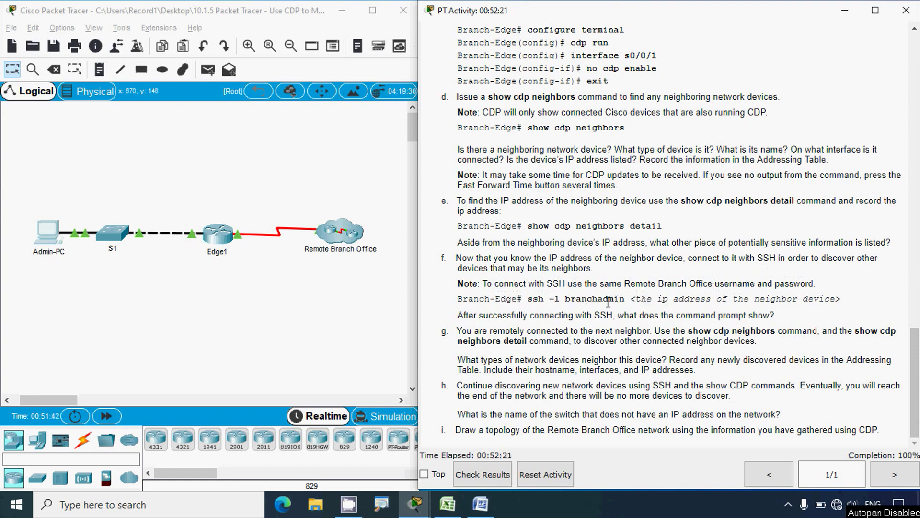
drag(529, 298, 622, 300)
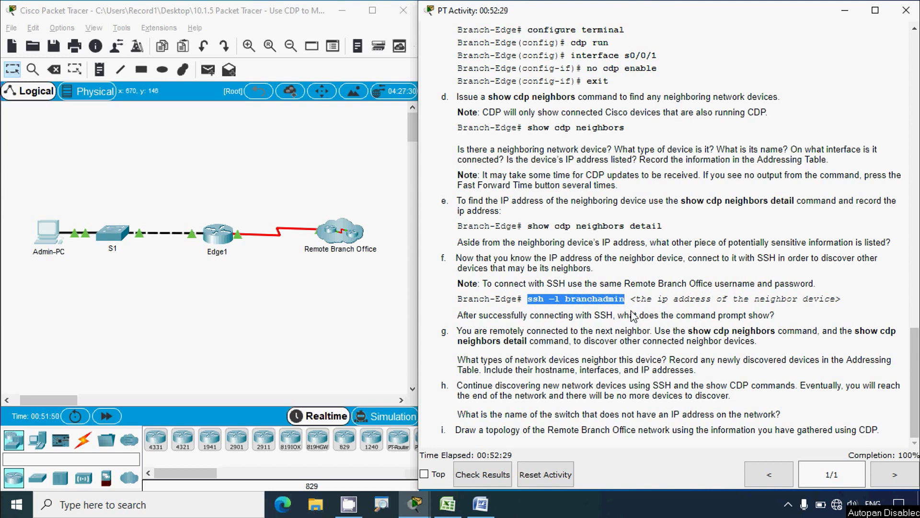
click(48, 232)
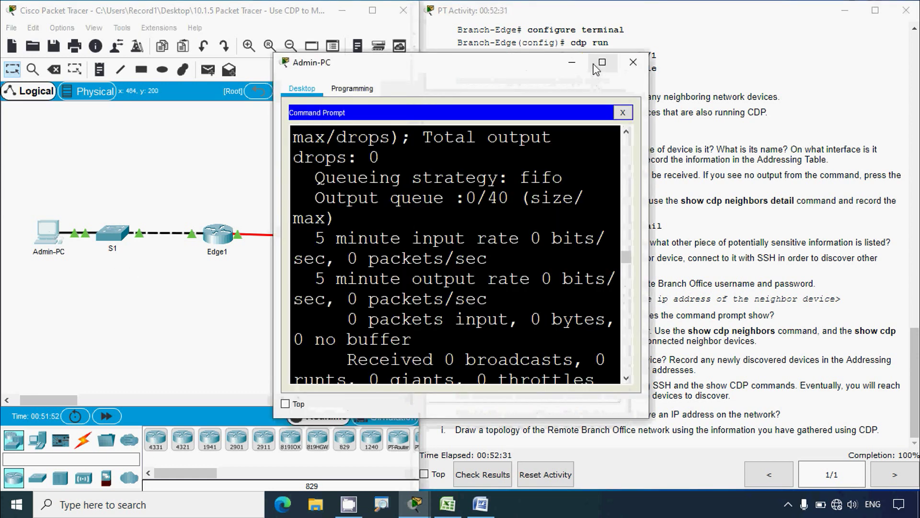
click(602, 62)
click(155, 441)
right_click(160, 441)
click(184, 462)
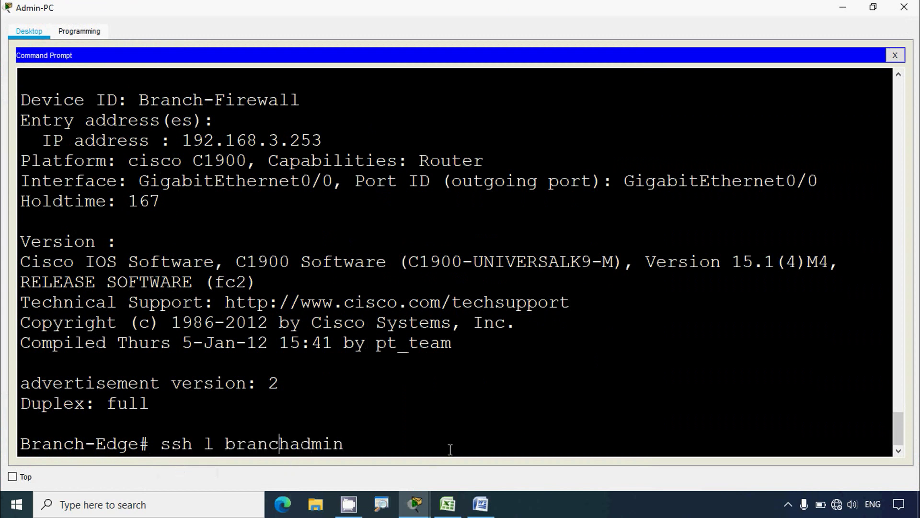
key(Left)
key(Left)
key(Left)
key(Left)
key(Left)
key(Left)
text(-)
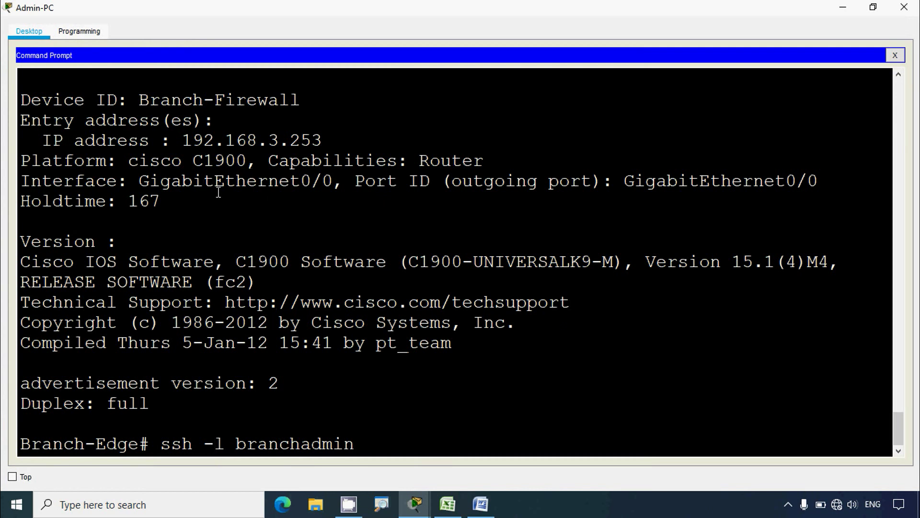
Step: Copy the Branch-Firewall IP address 192.168.3.253 from the detailed CDP output
drag(185, 140, 325, 140)
right_click(302, 144)
click(311, 153)
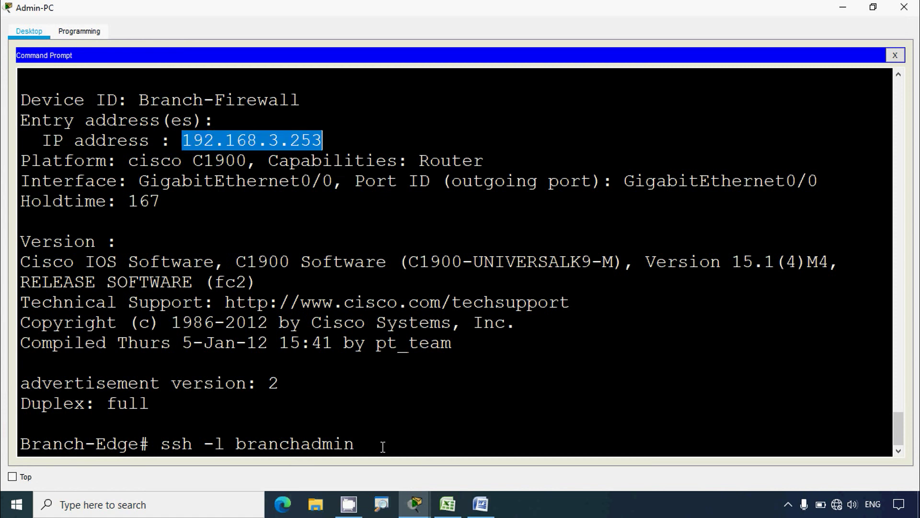
right_click(383, 443)
click(411, 469)
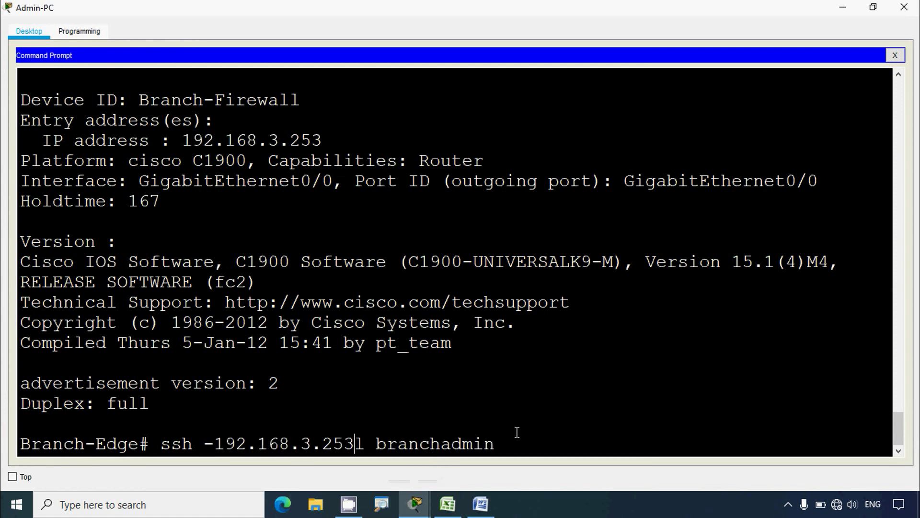
key(BackSpace)
key(BackSpace)
key(BackSpace)
key(BackSpace)
key(BackSpace)
key(BackSpace)
key(BackSpace)
key(BackSpace)
key(BackSpace)
key(BackSpace)
key(BackSpace)
key(BackSpace)
key(BackSpace)
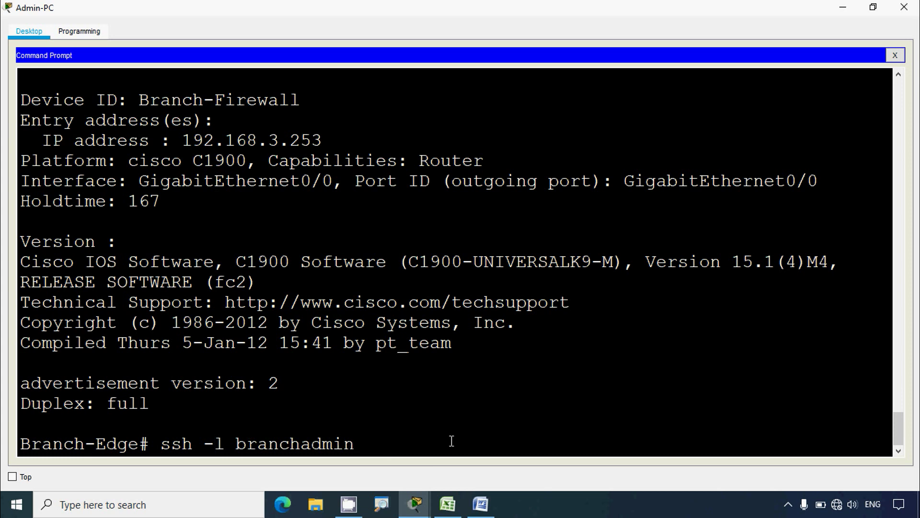
Step: Add the copied IP address to the end of the SSH command and run "ssh -l branchadmin 192.168.3.253"
right_click(372, 440)
click(401, 469)
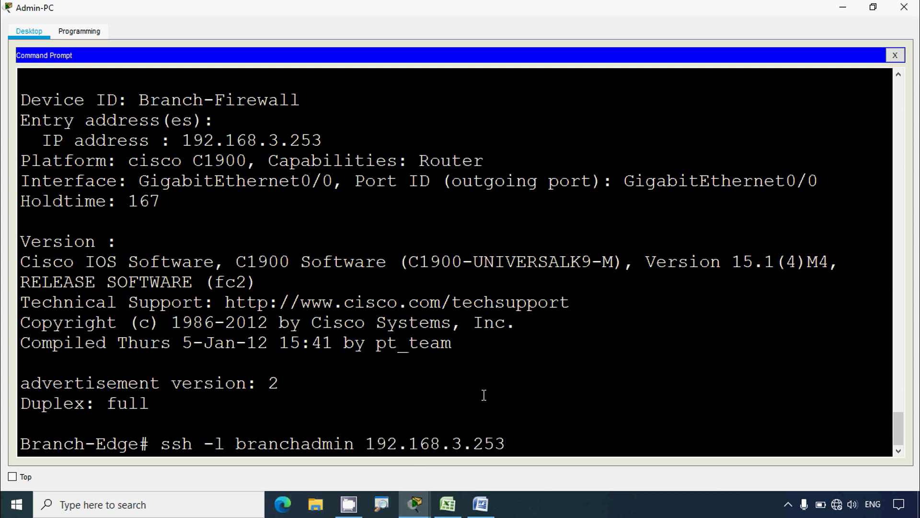
key(Return)
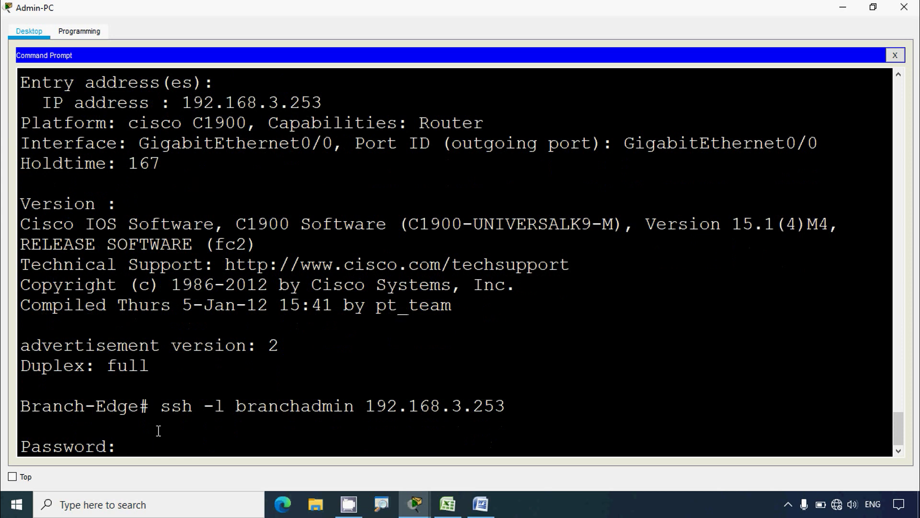
Step: Copy the account password from Part 1 of the activity instructions and submit it at the SSH password prompt
click(415, 503)
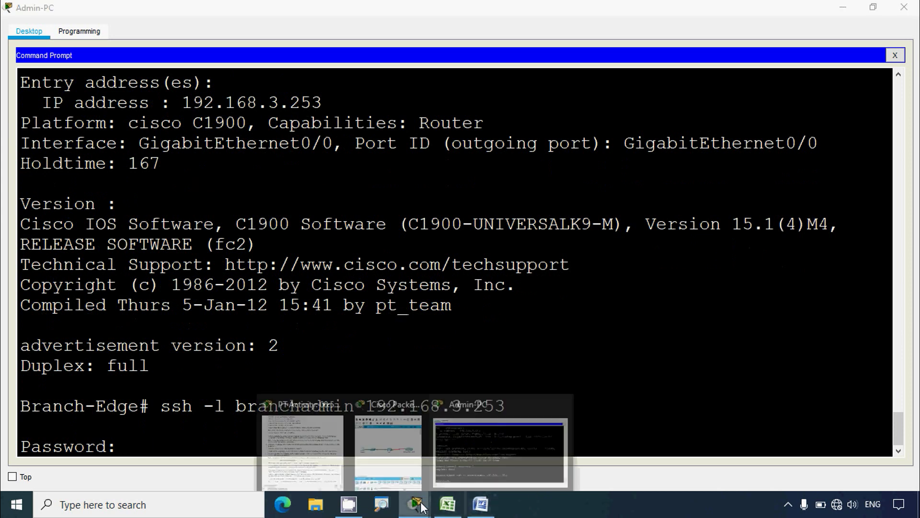
click(298, 455)
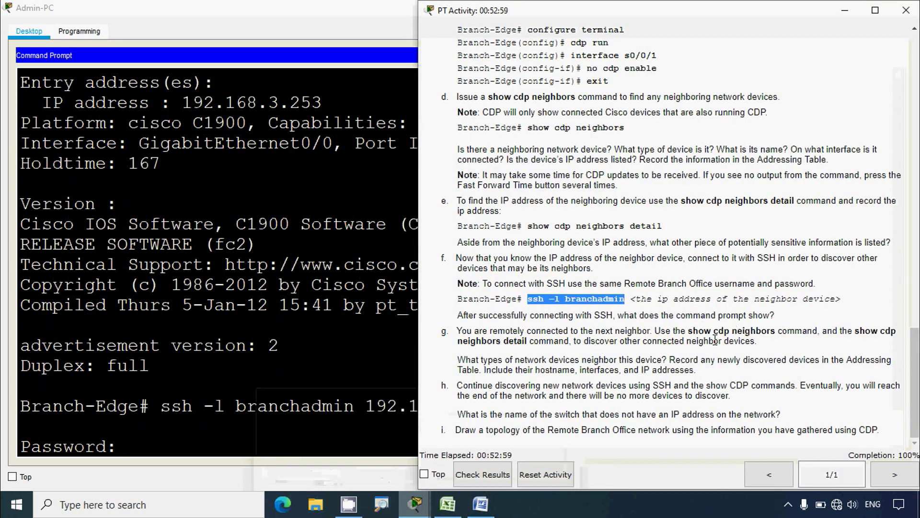
scroll(714, 342, up, 3)
scroll(714, 343, up, 5)
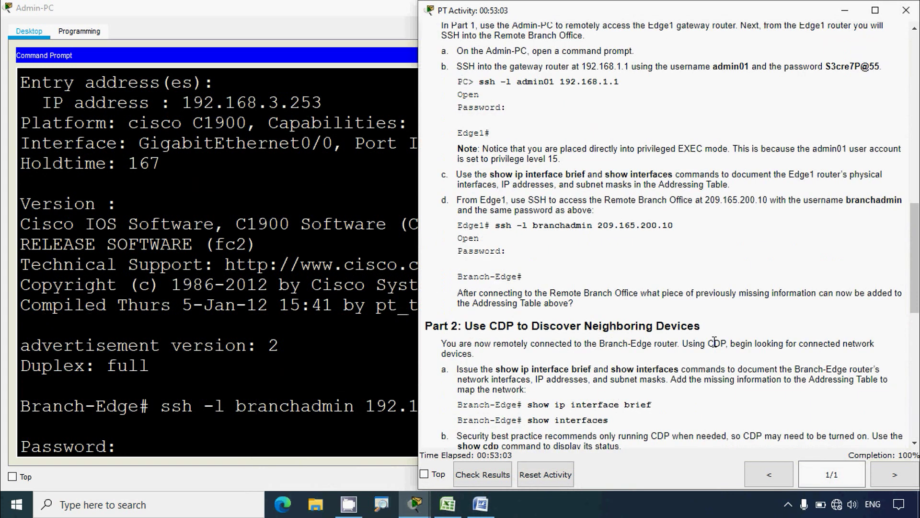
scroll(714, 343, up, 1)
drag(826, 106, 868, 107)
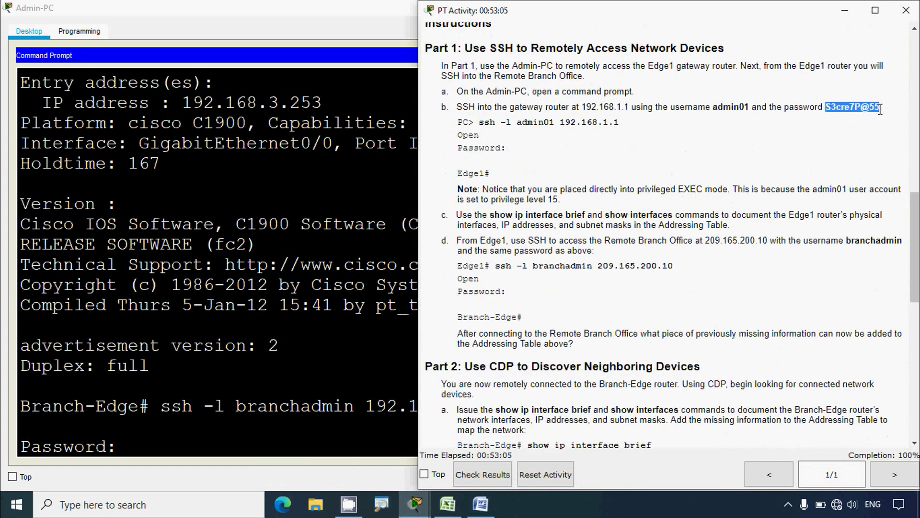
right_click(188, 450)
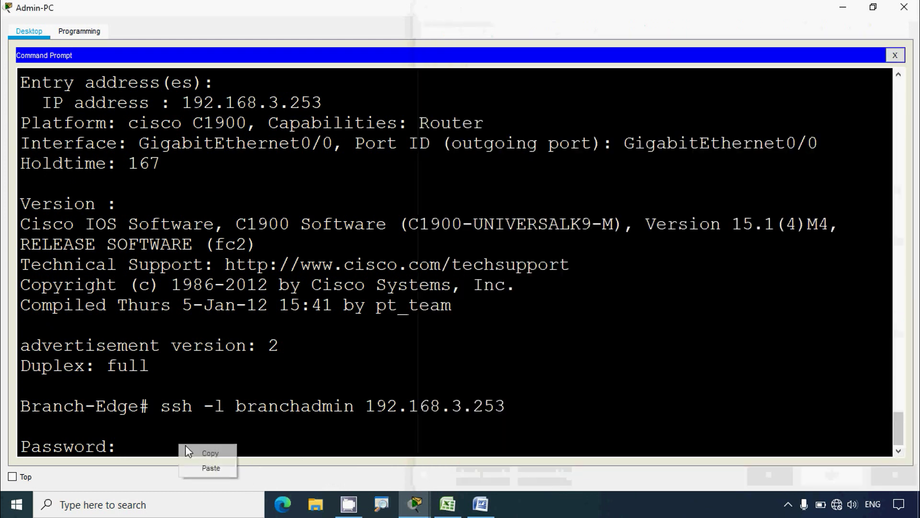
click(204, 466)
key(Return)
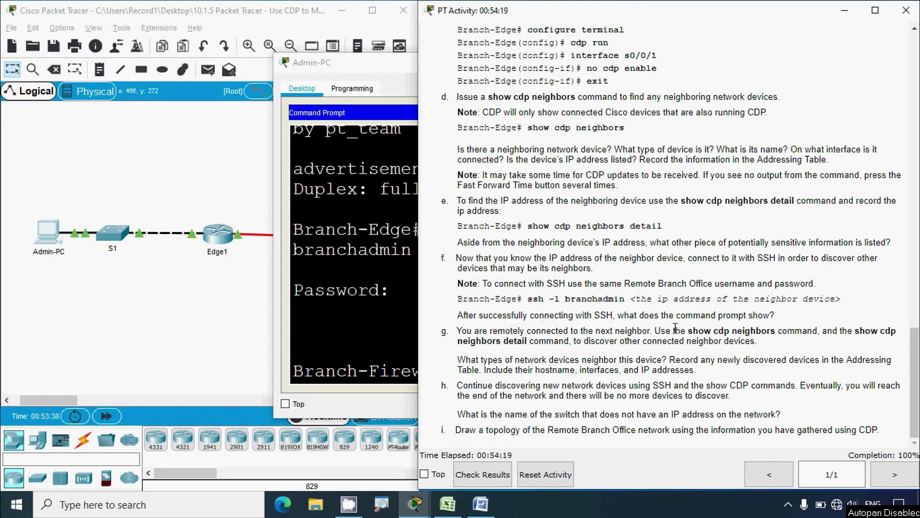
Step: Check the device name in the command prompt after the SSH login and return to the activity's question about neighboring devices
click(392, 348)
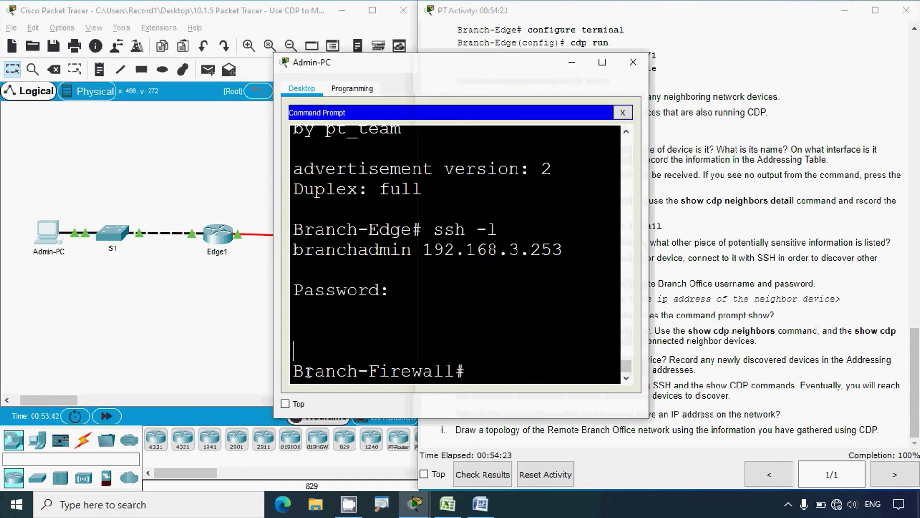
drag(297, 372, 469, 372)
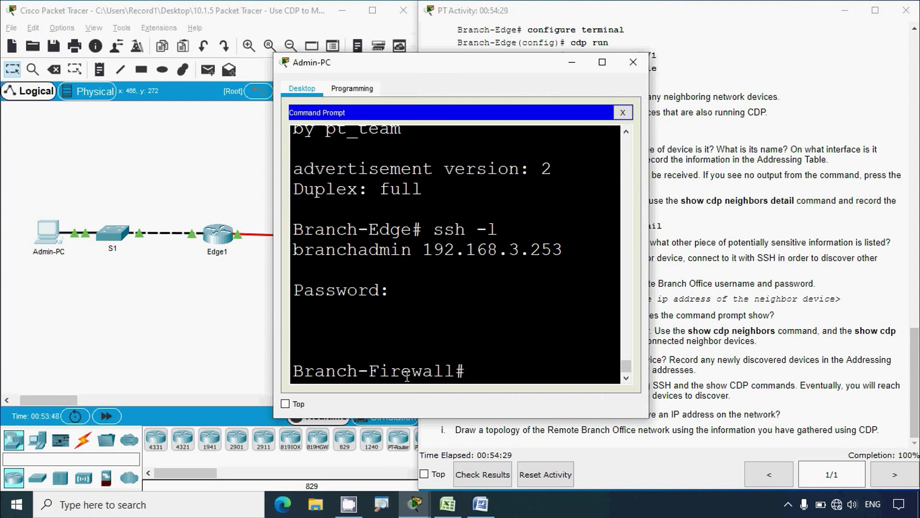
click(701, 364)
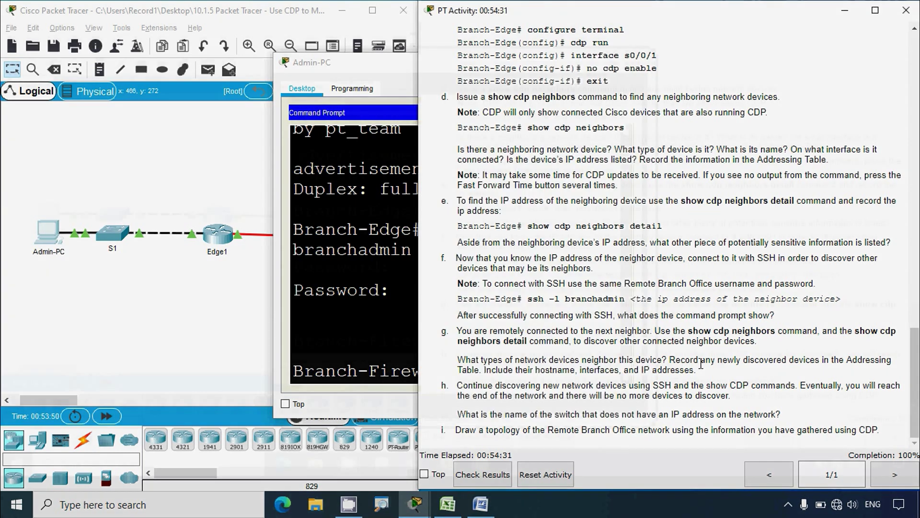
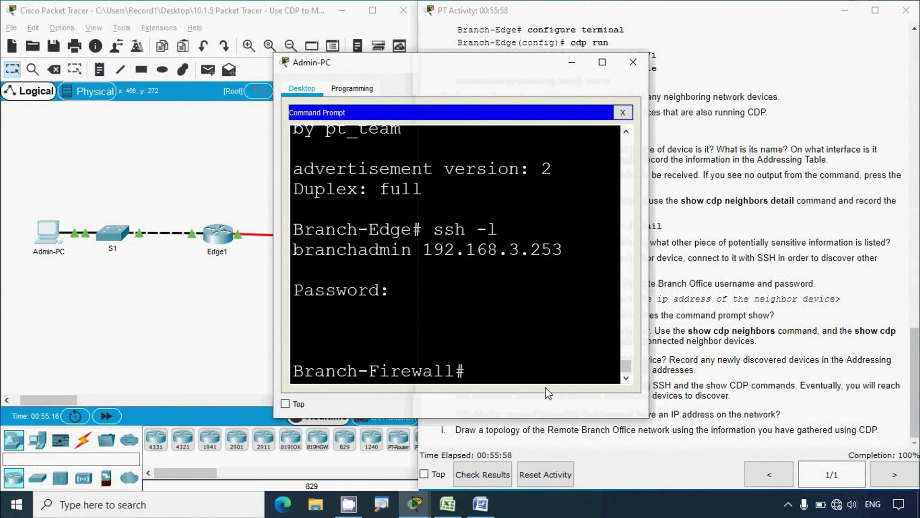
Step: Enlarge the Admin-PC window and run "show cdp neighbors" on Branch-Firewall
text(show cpd)
key(BackSpace)
key(BackSpace)
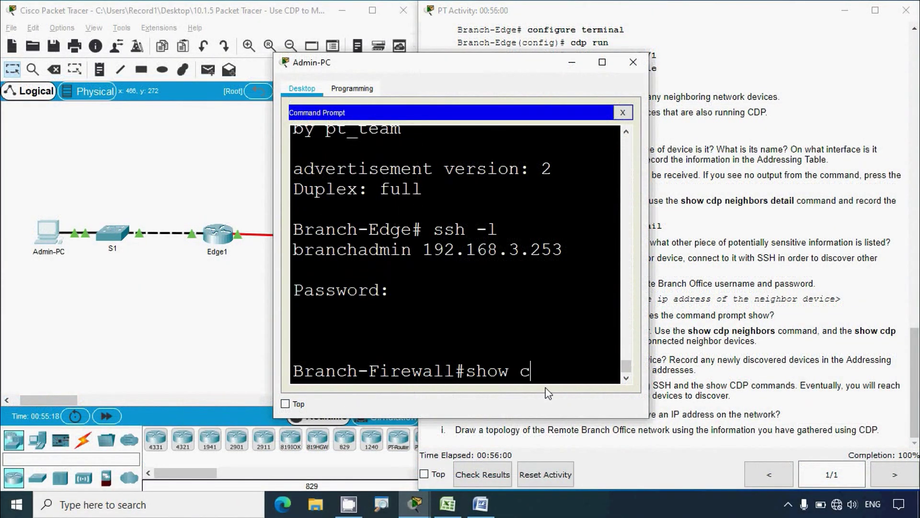
text(d p)
click(602, 62)
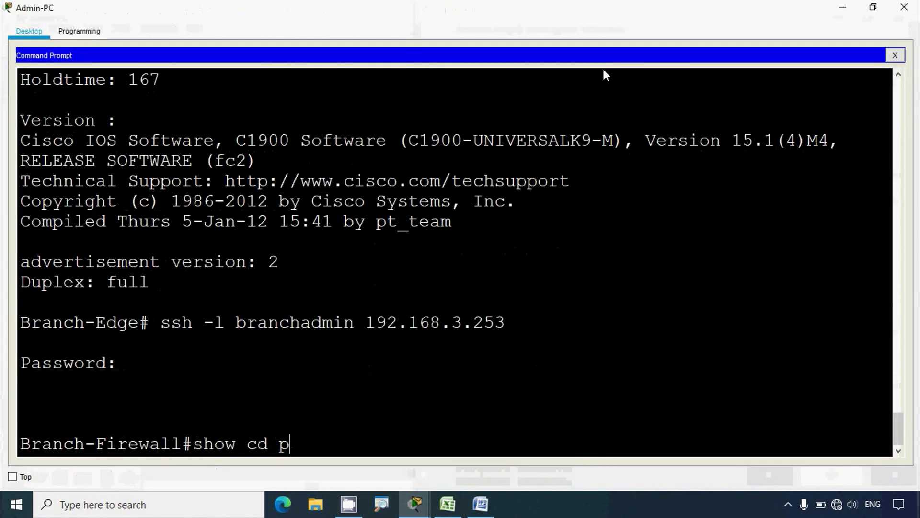
key(BackSpace)
key(BackSpace)
text(p neighbors)
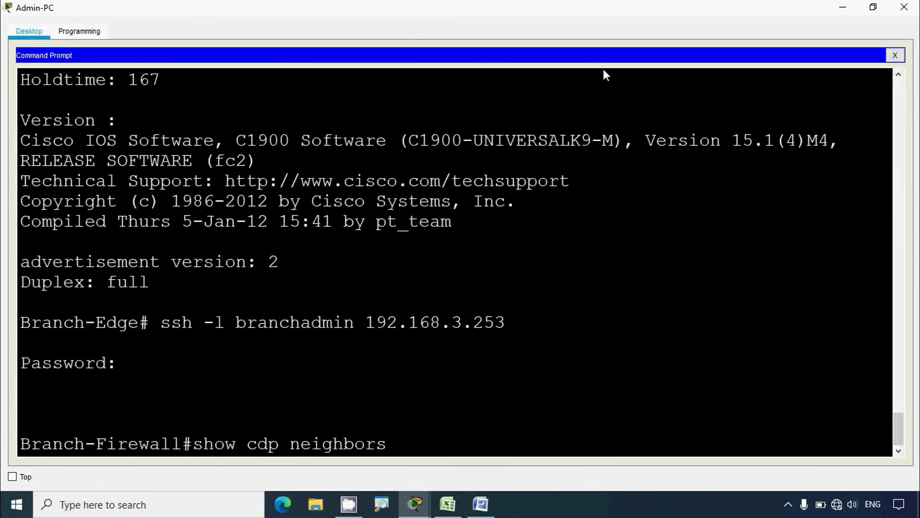
key(Return)
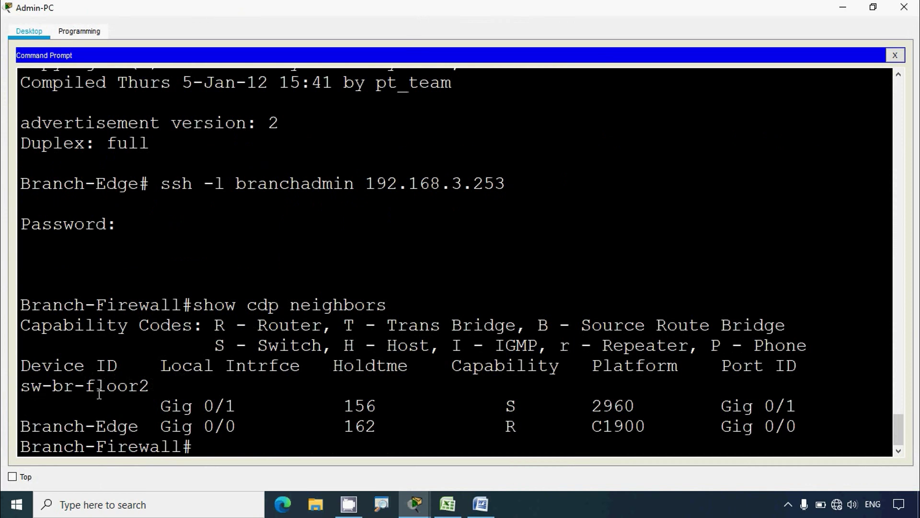
Step: Examine the sw-br-floor2 entry in the CDP output for its device name, capability code and local interface
drag(146, 388, 27, 390)
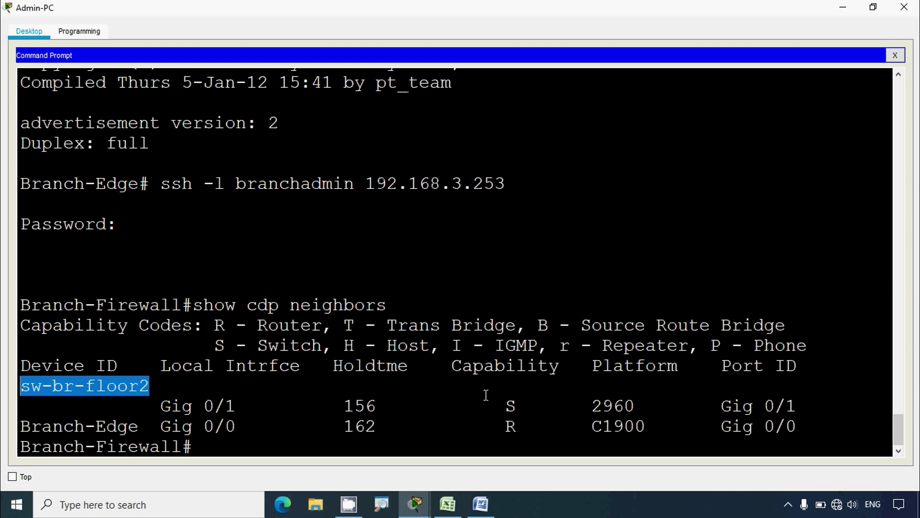
drag(505, 405, 521, 404)
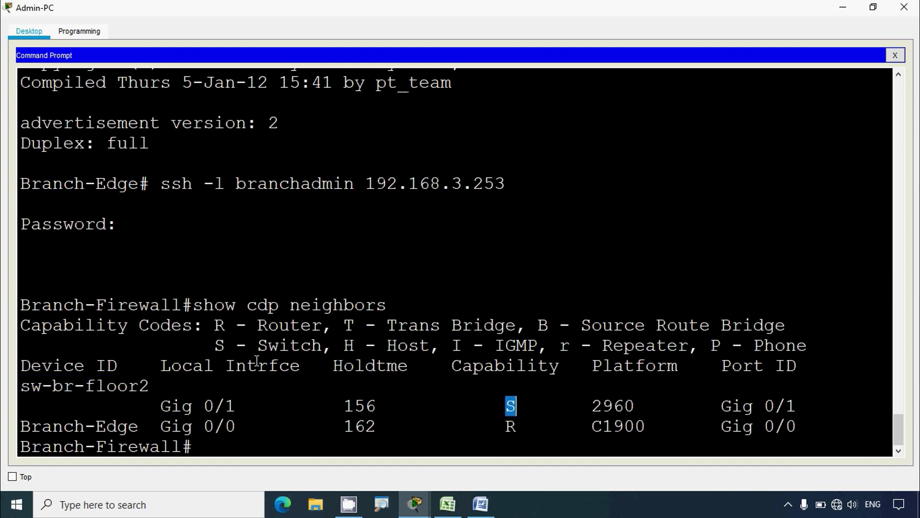
drag(221, 349, 345, 352)
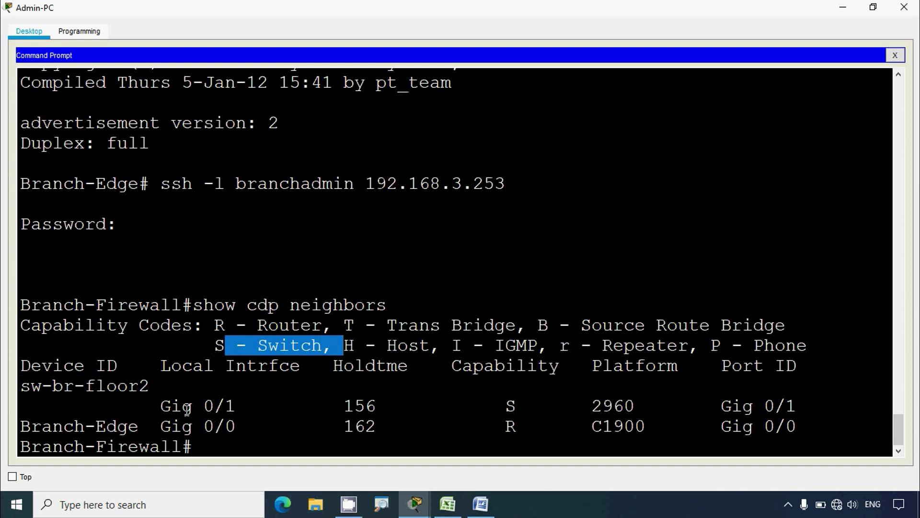
drag(161, 406, 240, 406)
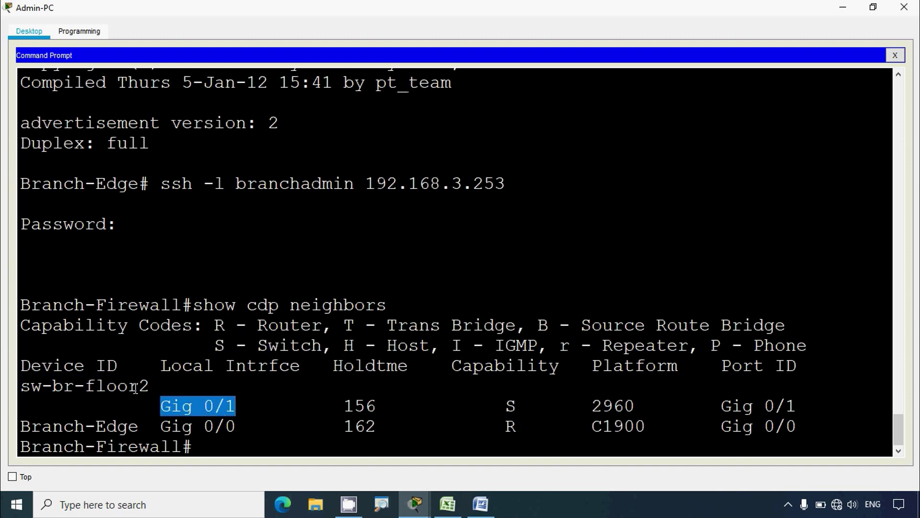
Step: Examine the Branch-Edge entry in Branch-Firewall's CDP neighbor list and compare it with the Excel addressing table
drag(26, 426, 139, 428)
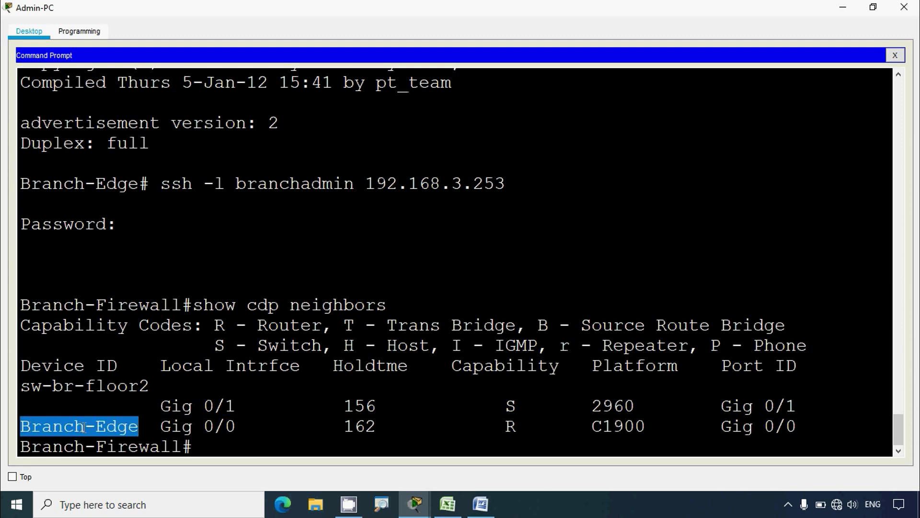
click(459, 506)
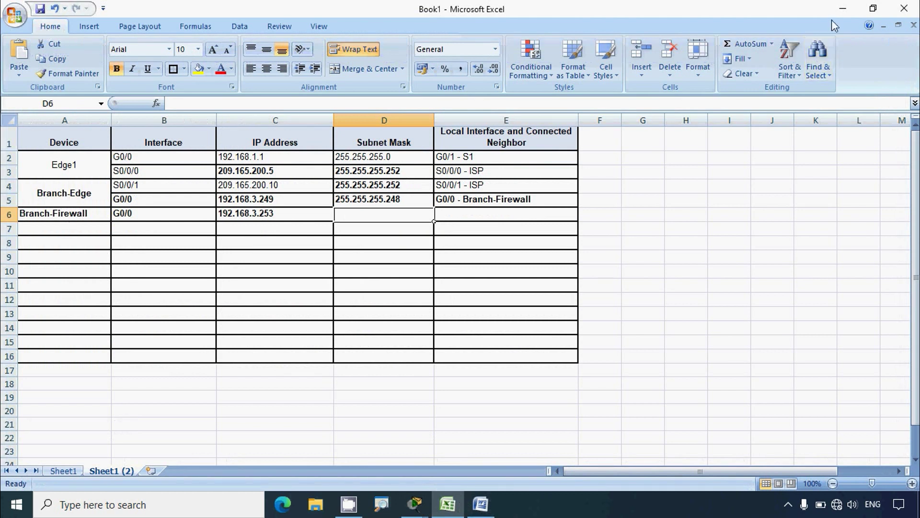
click(843, 8)
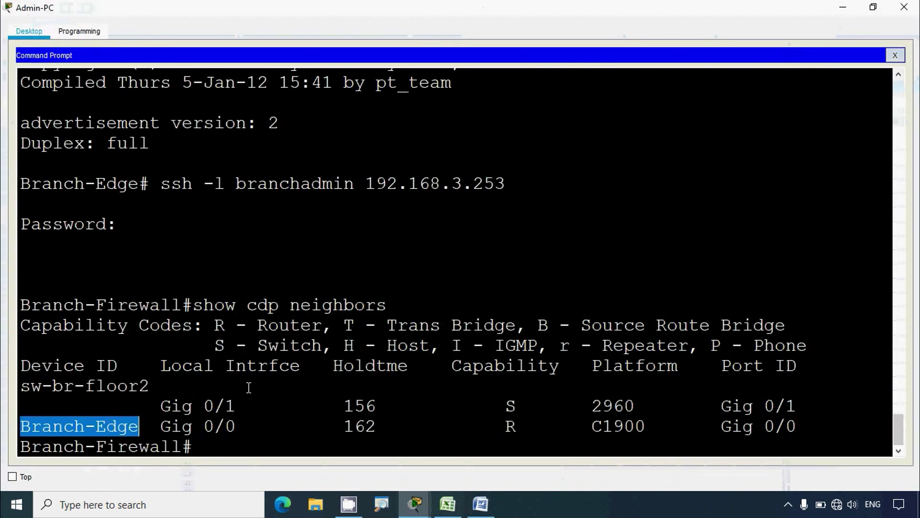
drag(161, 426, 250, 425)
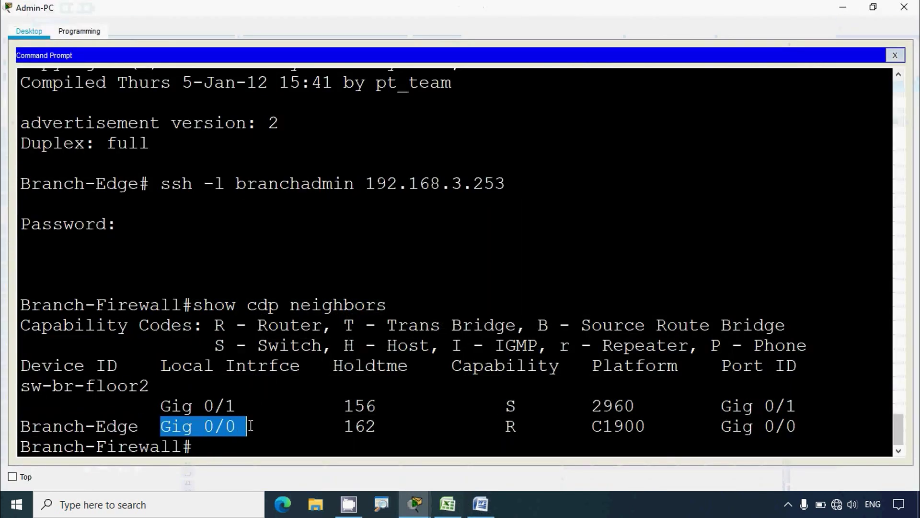
drag(500, 424, 531, 425)
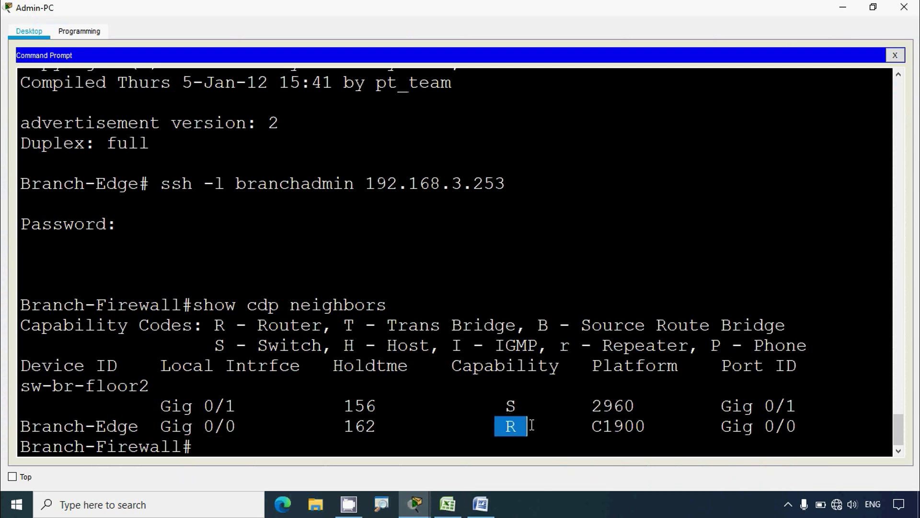
Step: Run show cdp neighbors detail on Branch-Firewall and page through to the end of its output
click(632, 421)
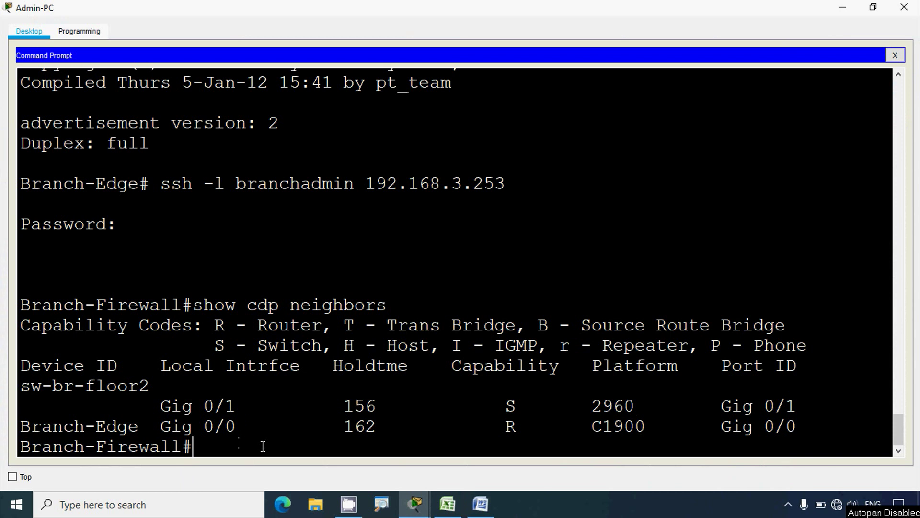
text(show cd)
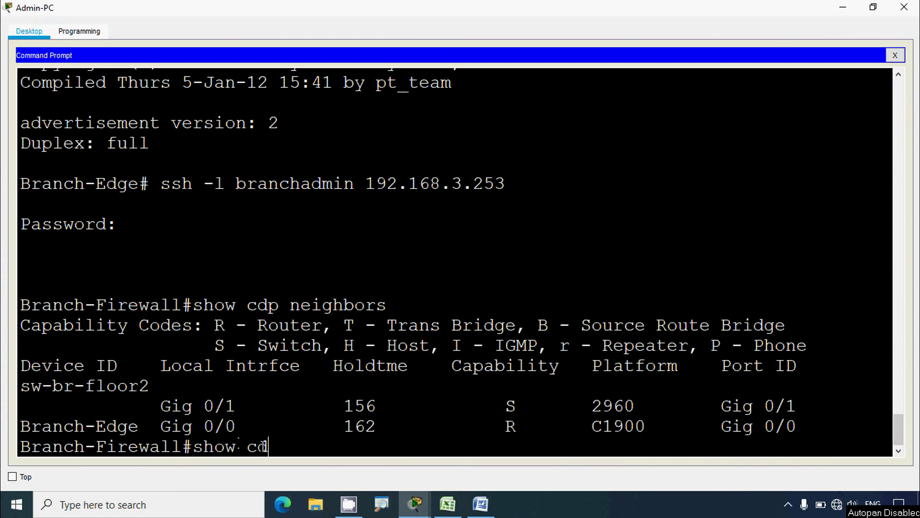
text(p neighbors detail)
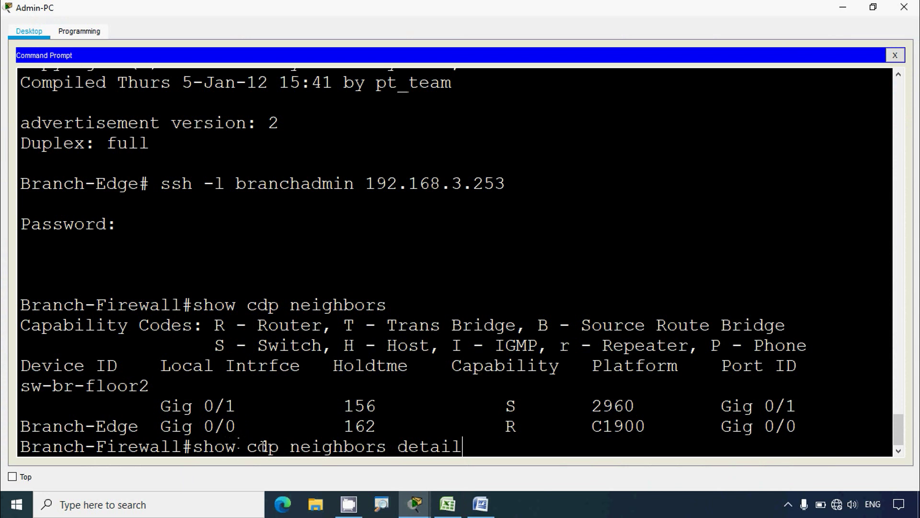
key(Return)
key(space)
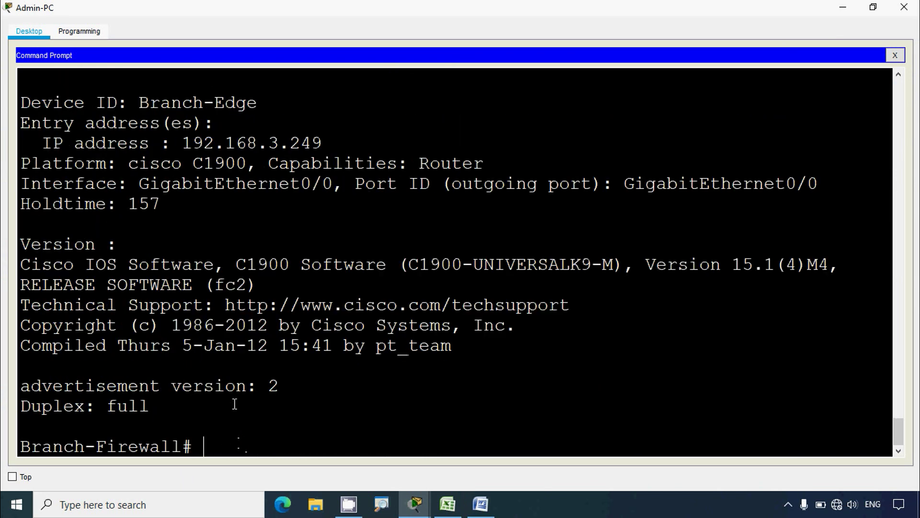
Step: Examine the IP address, platform and interface details of sw-br-floor2 and Branch-Edge in the detailed CDP output
scroll(234, 404, up, 8)
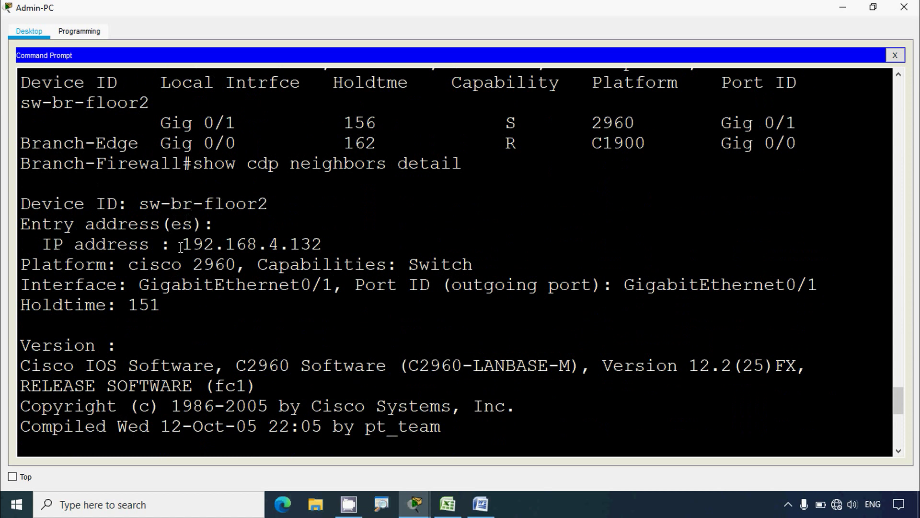
drag(181, 247, 323, 246)
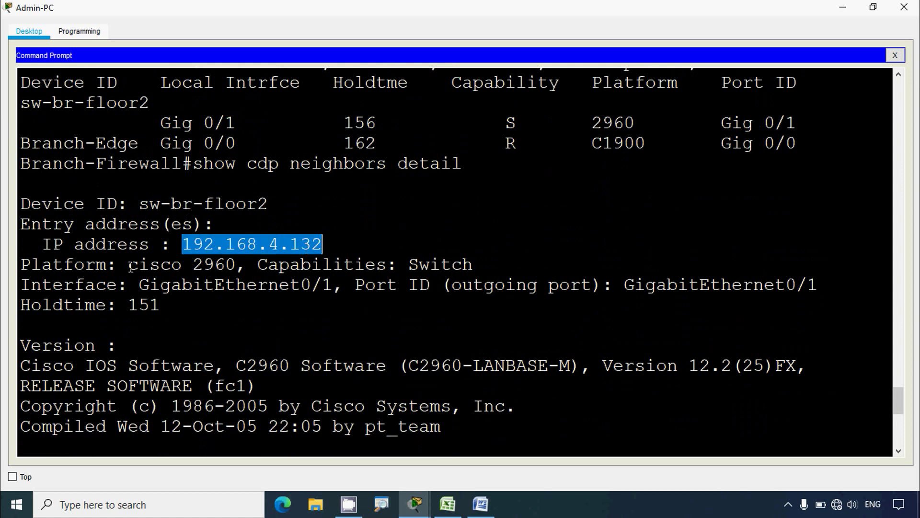
drag(128, 265, 258, 265)
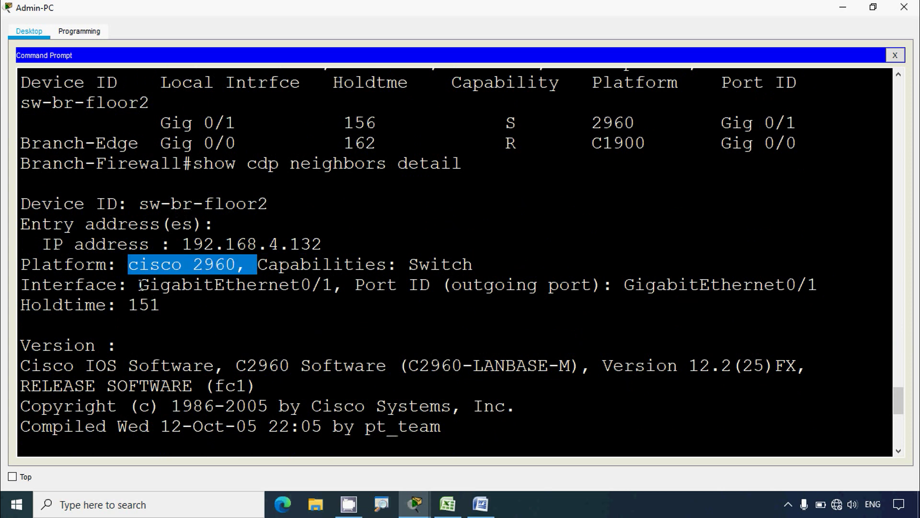
drag(139, 285, 354, 287)
scroll(287, 329, down, 3)
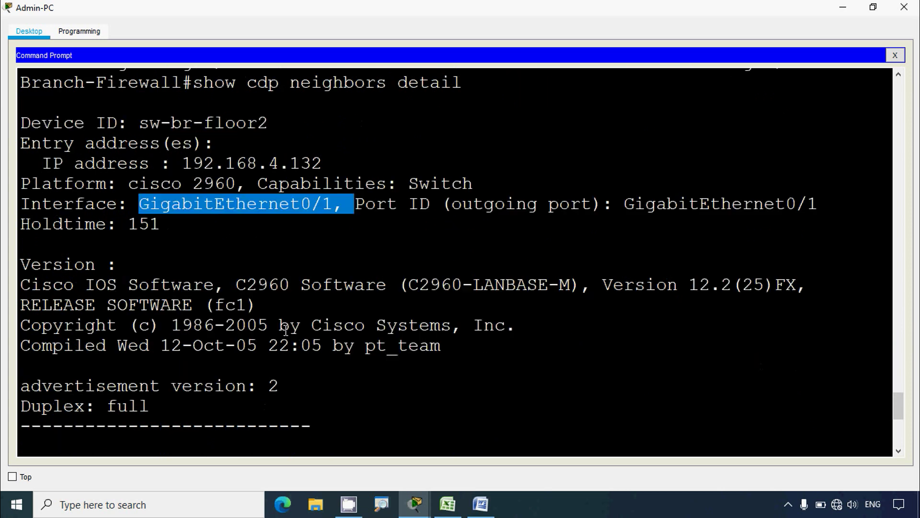
scroll(285, 331, down, 1)
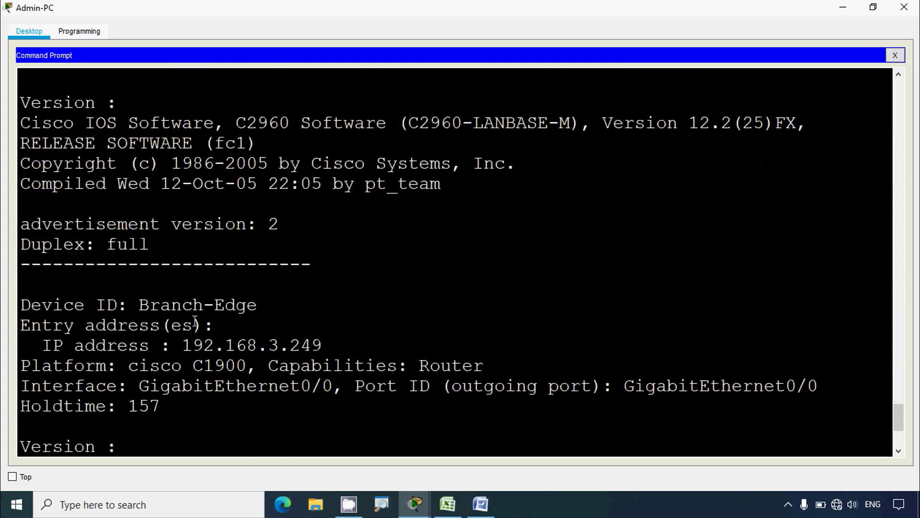
drag(139, 306, 272, 305)
scroll(292, 345, down, 1)
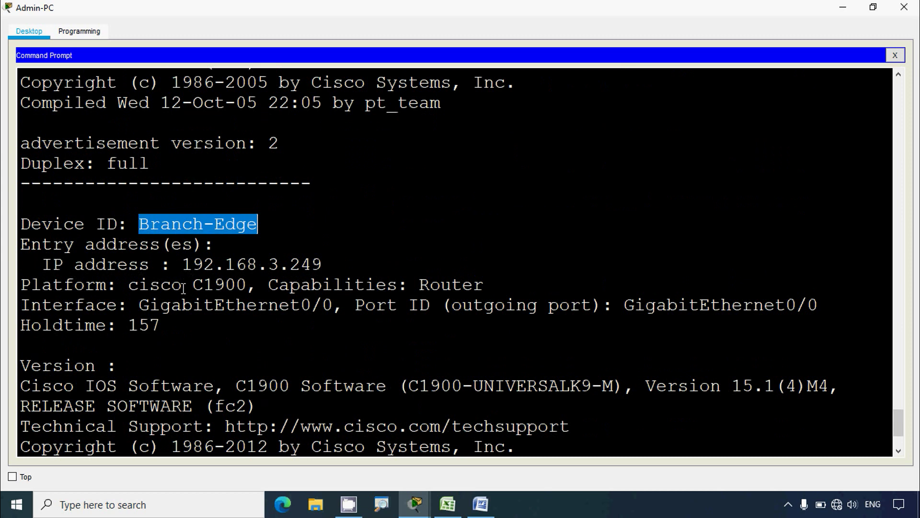
drag(183, 264, 322, 264)
drag(138, 305, 338, 303)
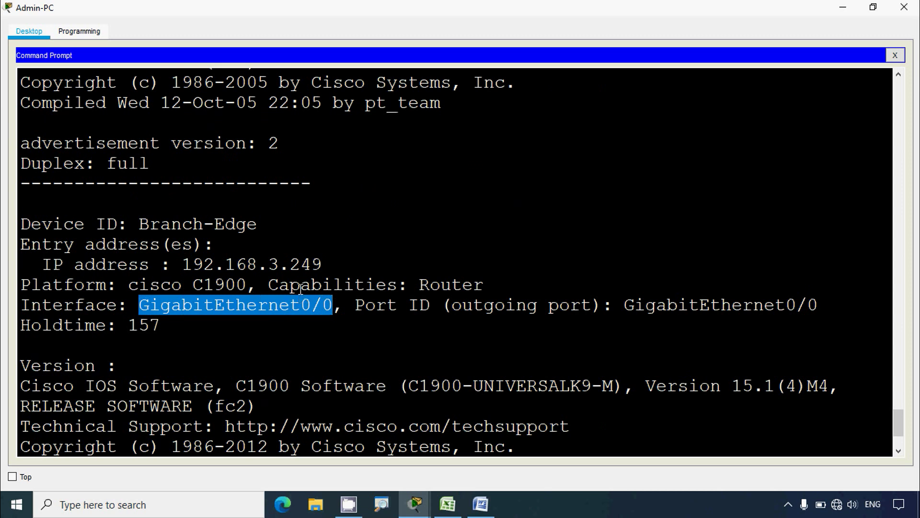
Step: Check Branch-Edge's recorded G0/0 row in the Excel addressing table, and return to the Branch-Firewall command prompt
click(451, 513)
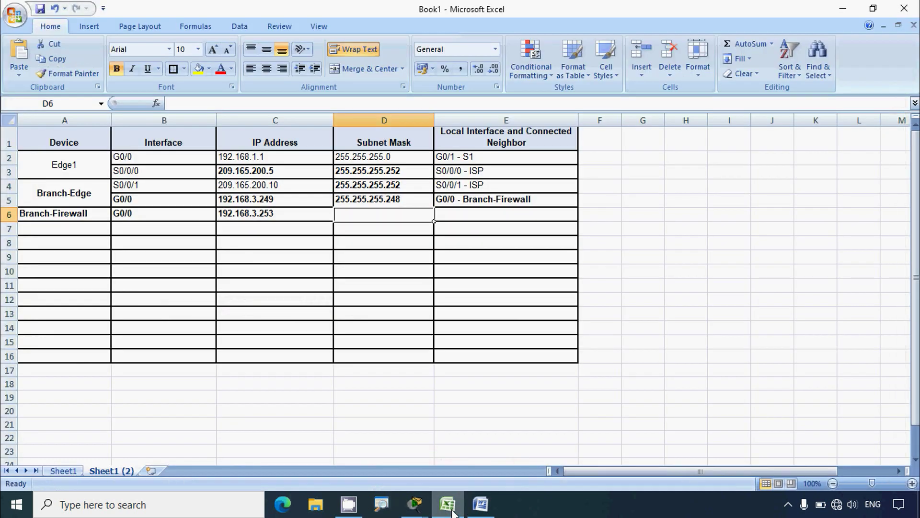
click(286, 200)
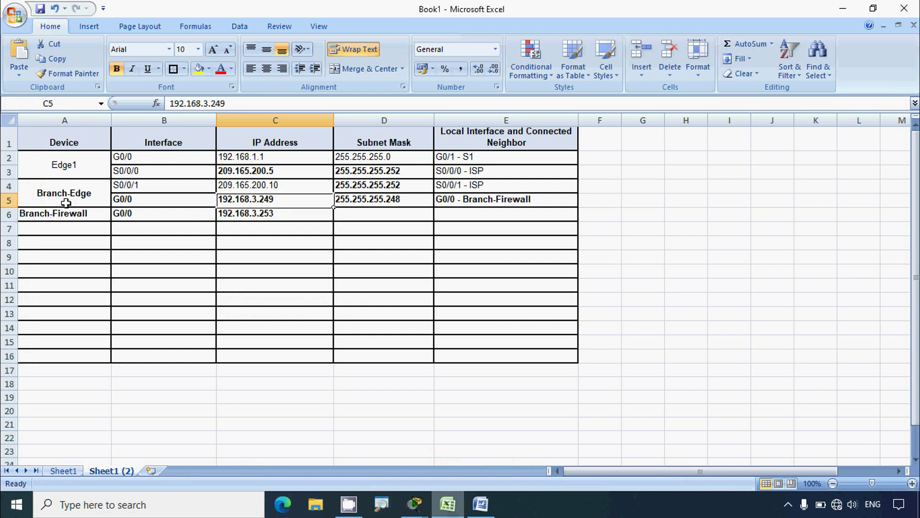
click(6, 200)
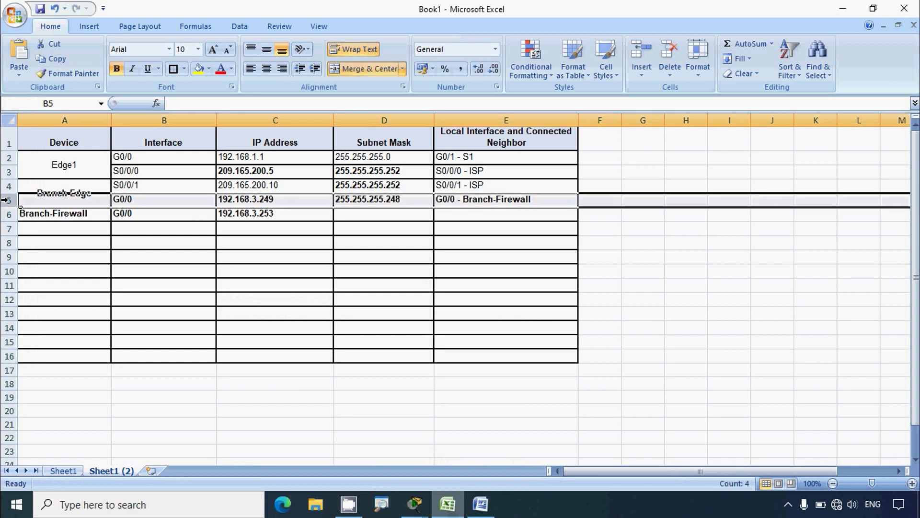
click(843, 8)
click(400, 329)
scroll(340, 352, down, 2)
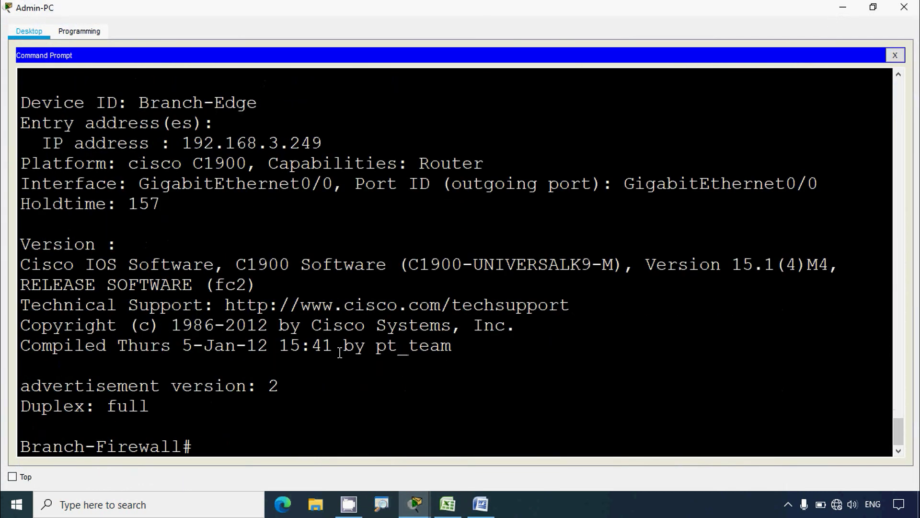
Step: Review Branch-Edge's IP address, device ID, interface and outgoing port in the detailed CDP output
scroll(340, 352, up, 5)
scroll(340, 352, up, 2)
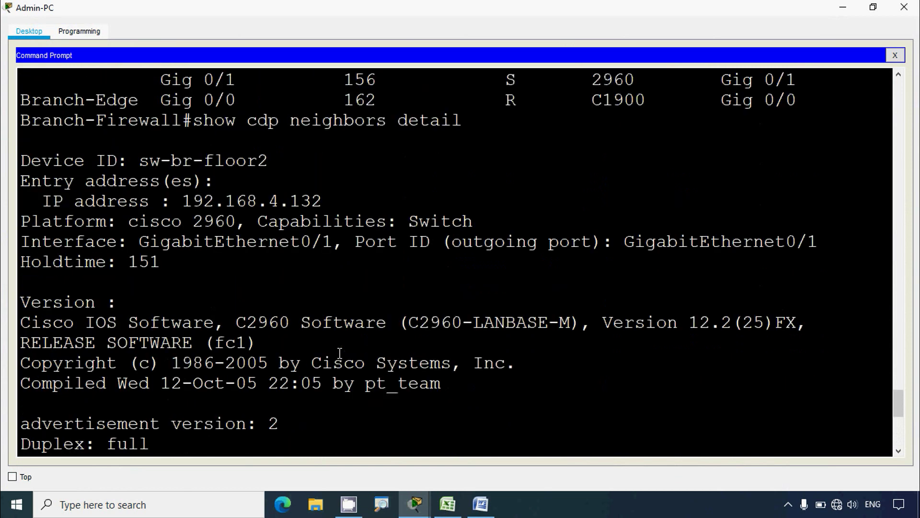
scroll(339, 353, down, 7)
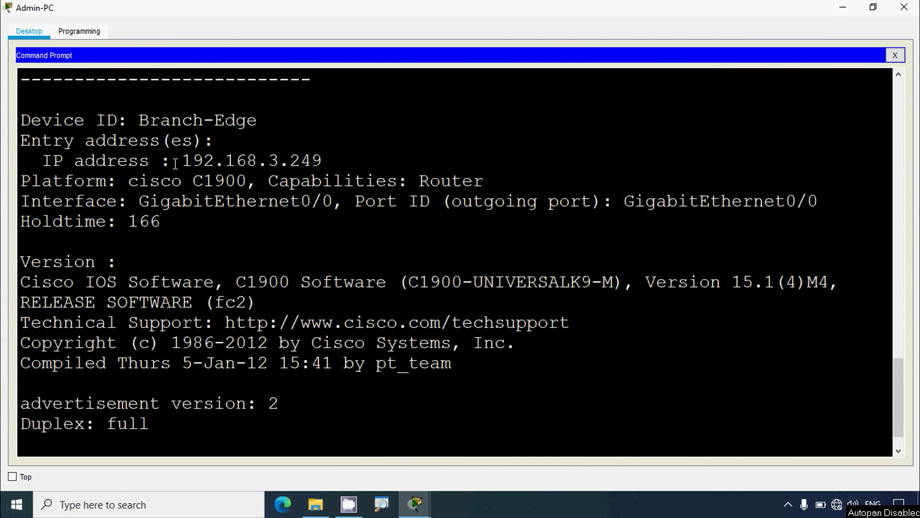
drag(183, 160, 322, 162)
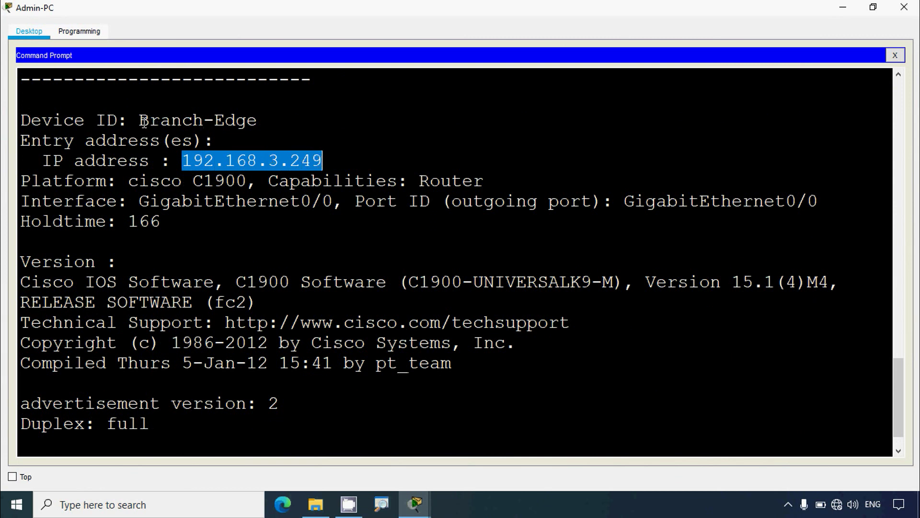
drag(144, 121, 256, 123)
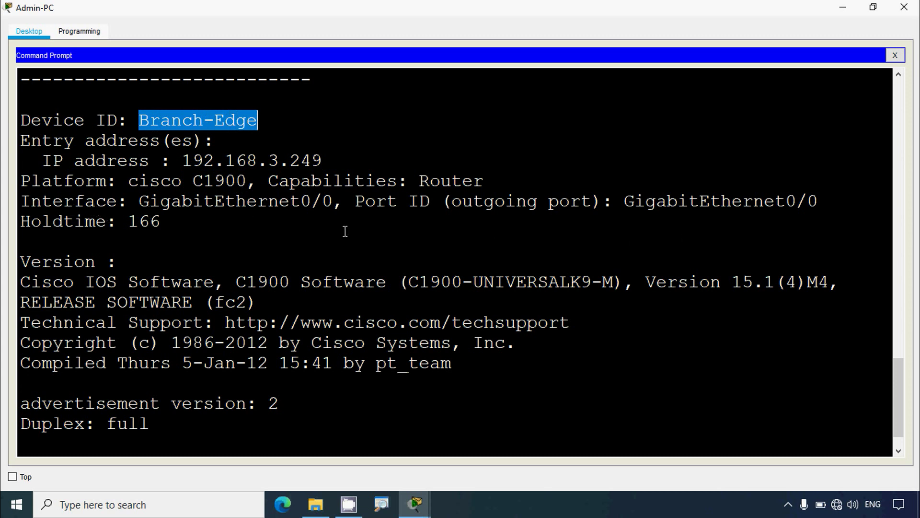
drag(53, 204, 334, 204)
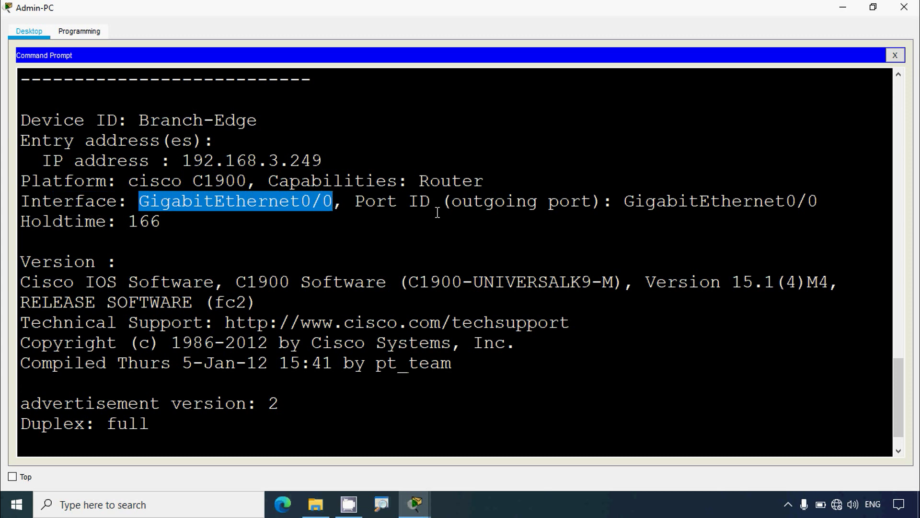
drag(624, 202, 809, 205)
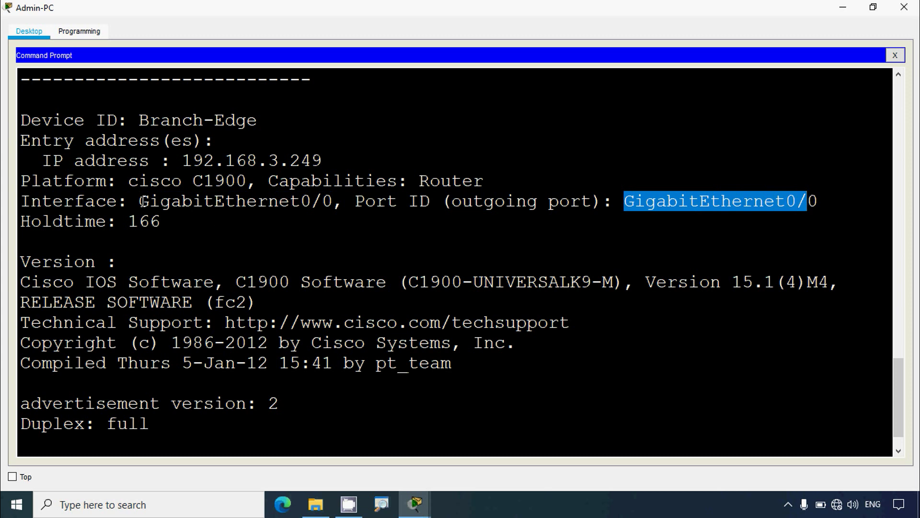
drag(142, 202, 334, 202)
Step: Compare Branch-Firewall's local interface with Branch-Edge's outgoing port and IP address in the CDP details
key(ctrl+c)
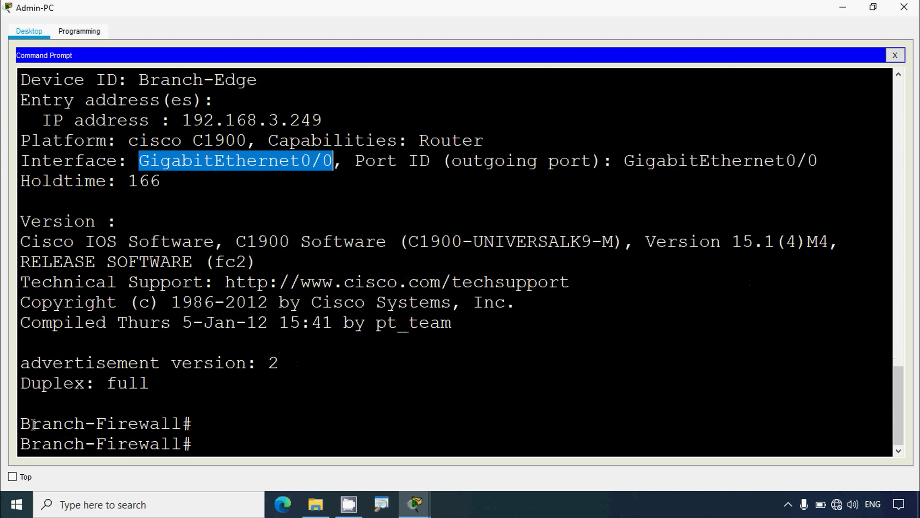
drag(21, 423, 182, 423)
scroll(252, 352, up, 1)
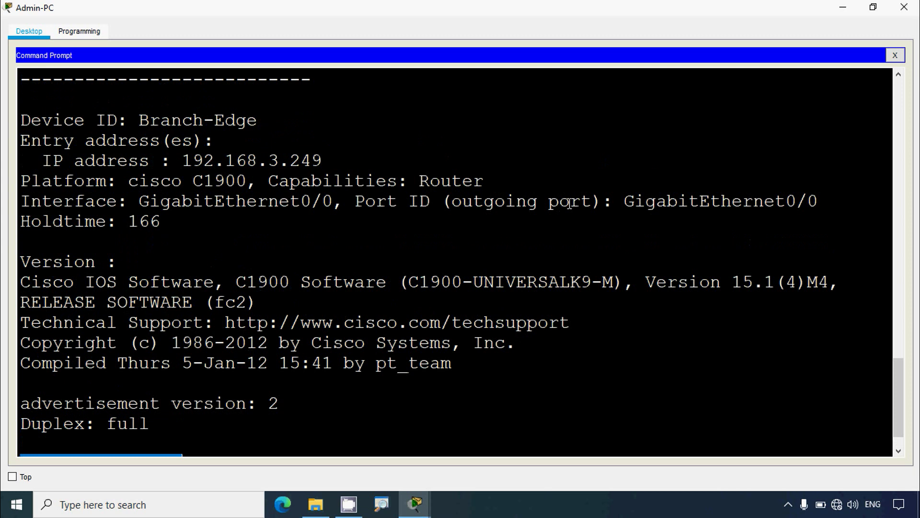
drag(621, 201, 818, 204)
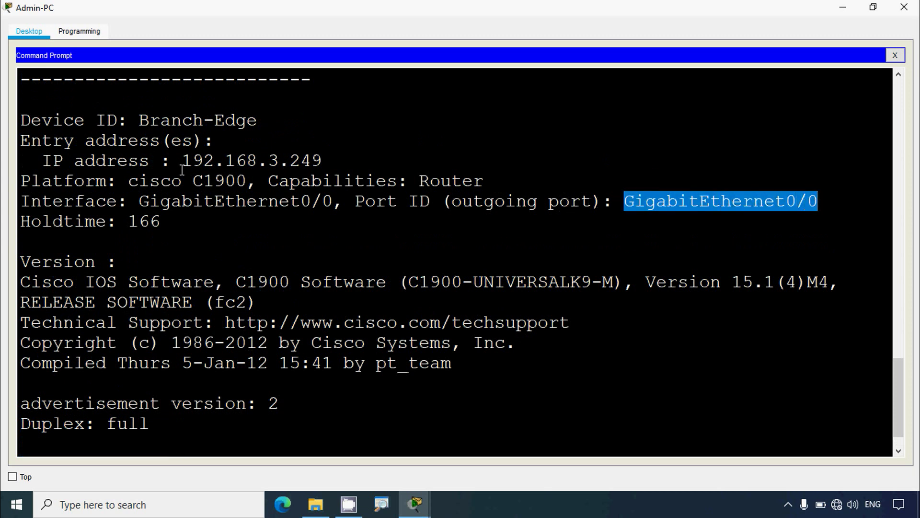
drag(182, 161, 322, 160)
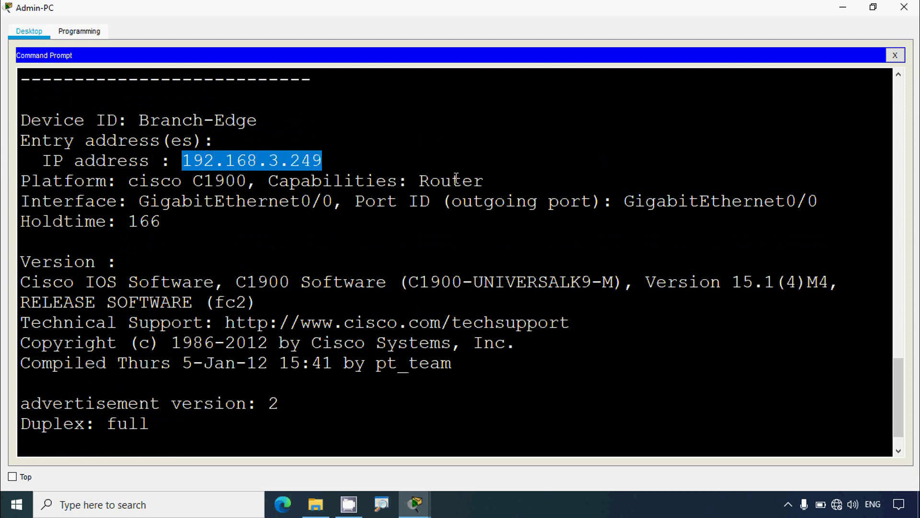
drag(623, 201, 817, 202)
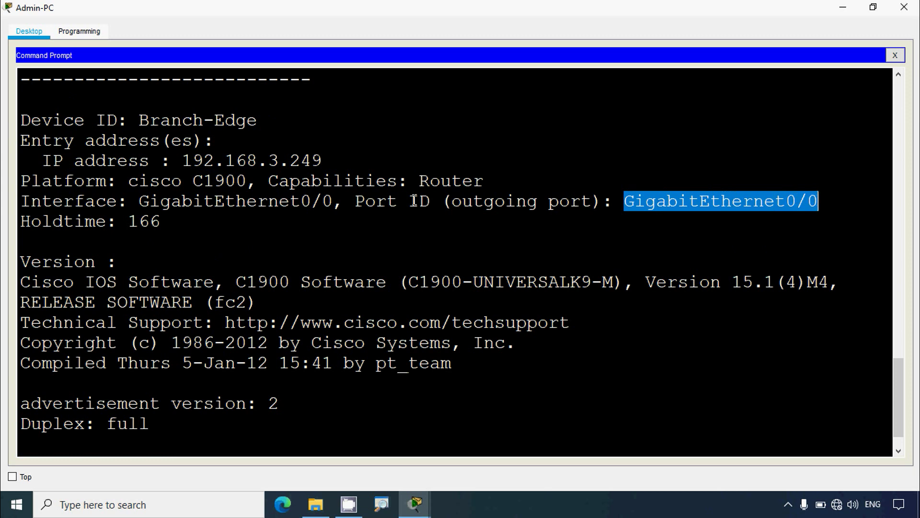
drag(140, 120, 268, 120)
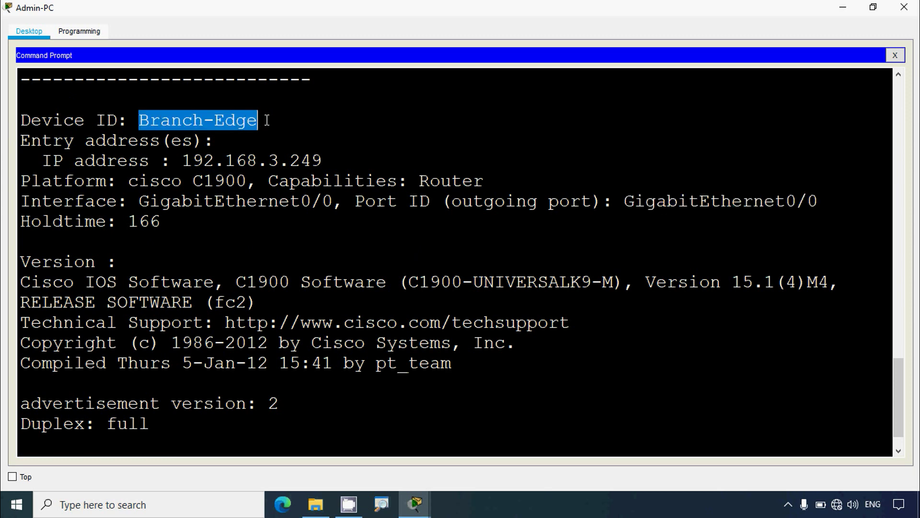
drag(139, 201, 333, 201)
drag(624, 201, 818, 201)
click(684, 234)
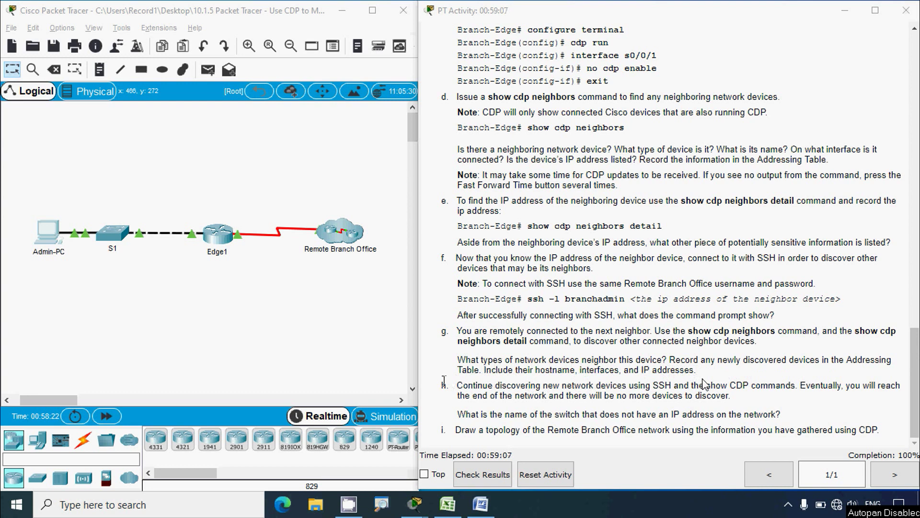
Step: Check Branch-Firewall's recorded G0/0 row in the Excel addressing table
key(alt+Tab)
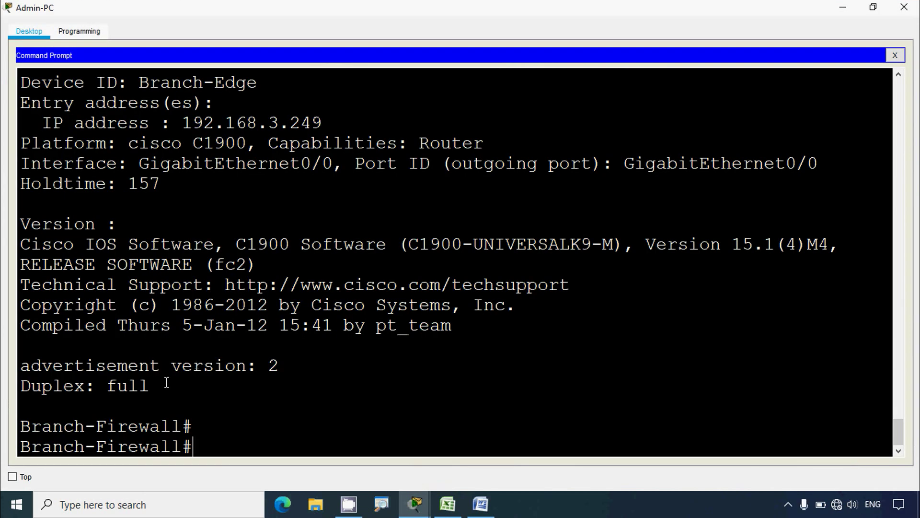
click(451, 504)
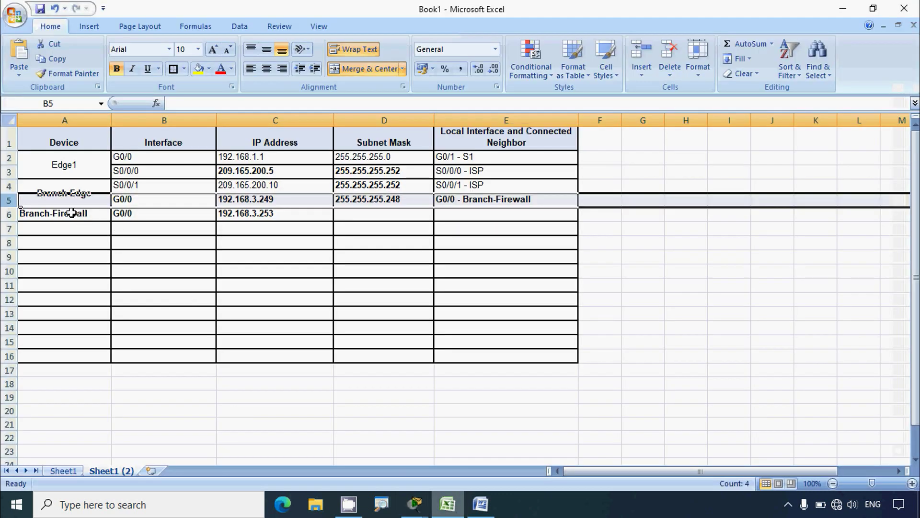
click(9, 214)
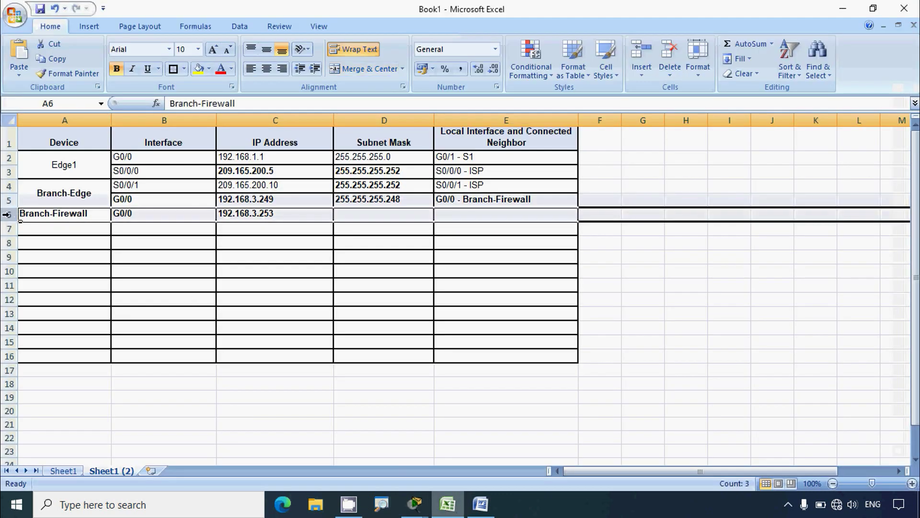
click(120, 216)
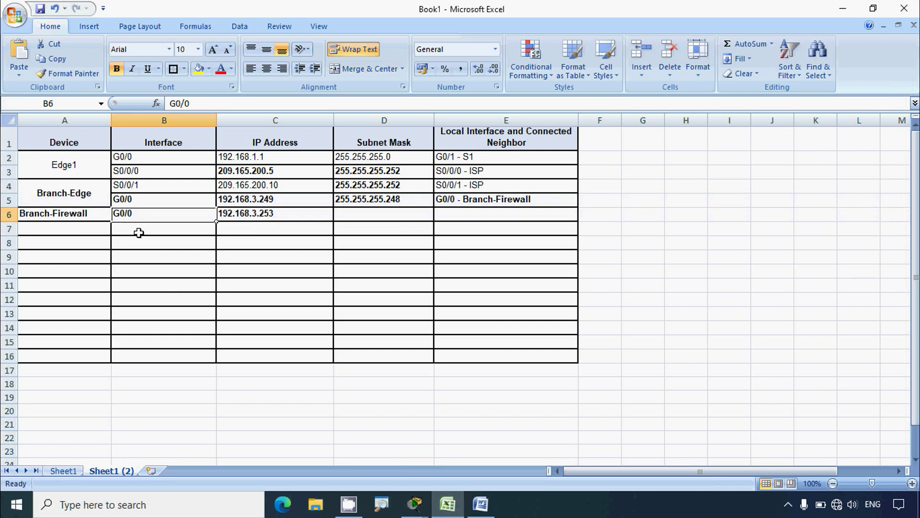
Step: Switch to the Admin-PC command prompt, run show ip interface brief on Branch-Firewall, and examine its two GigabitEthernet interfaces
click(415, 504)
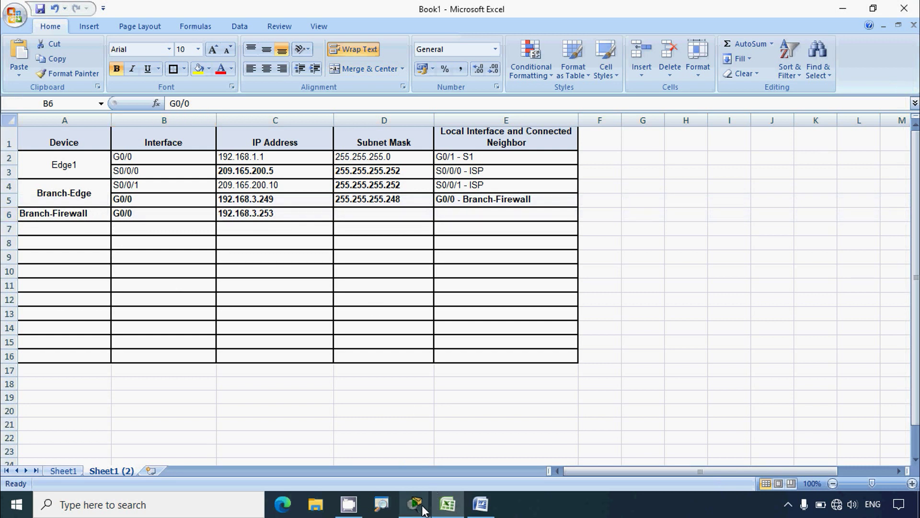
click(450, 470)
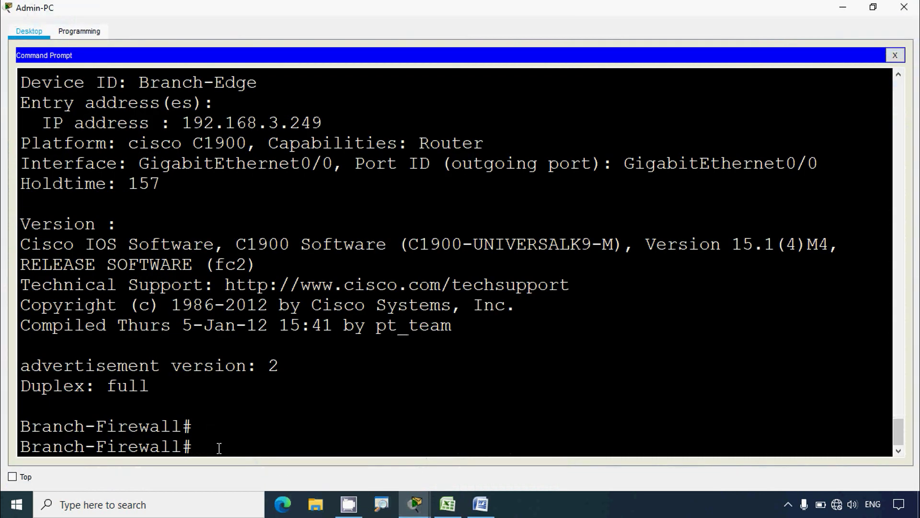
text(show ip interfae)
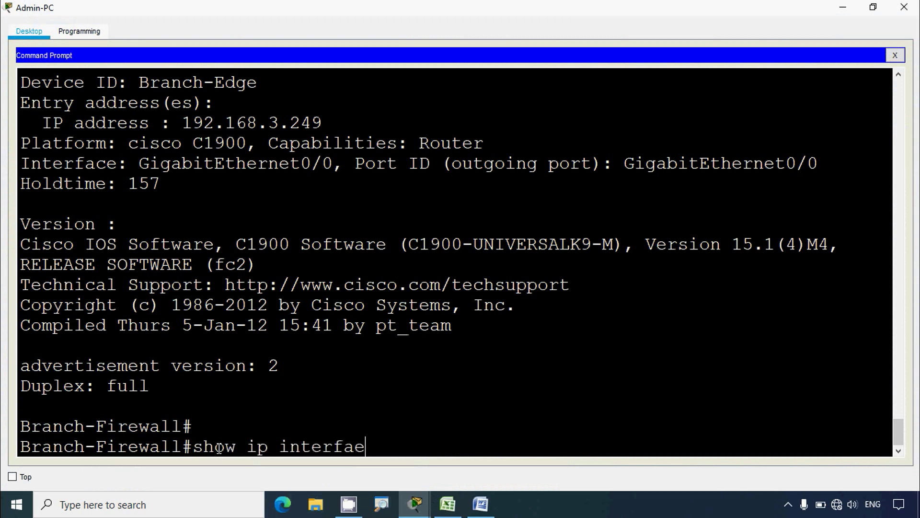
key(BackSpace)
text(ce brief)
key(Return)
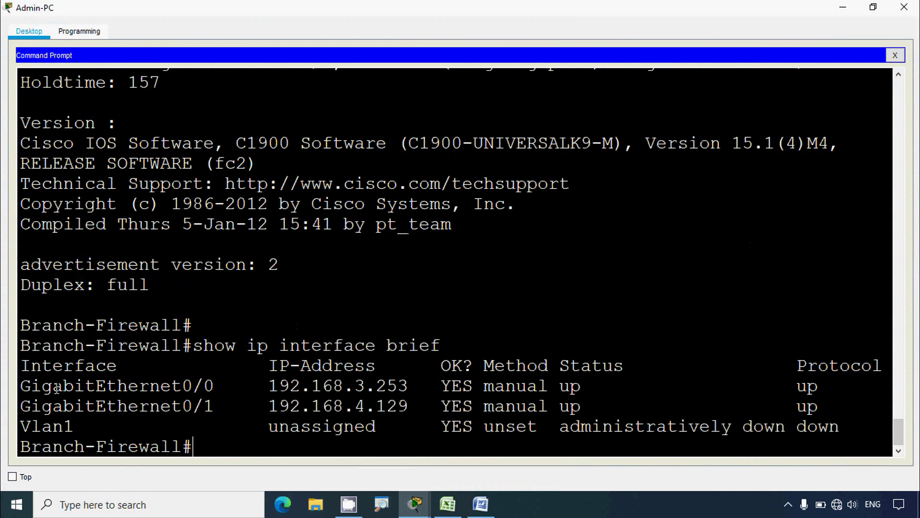
drag(25, 388, 210, 388)
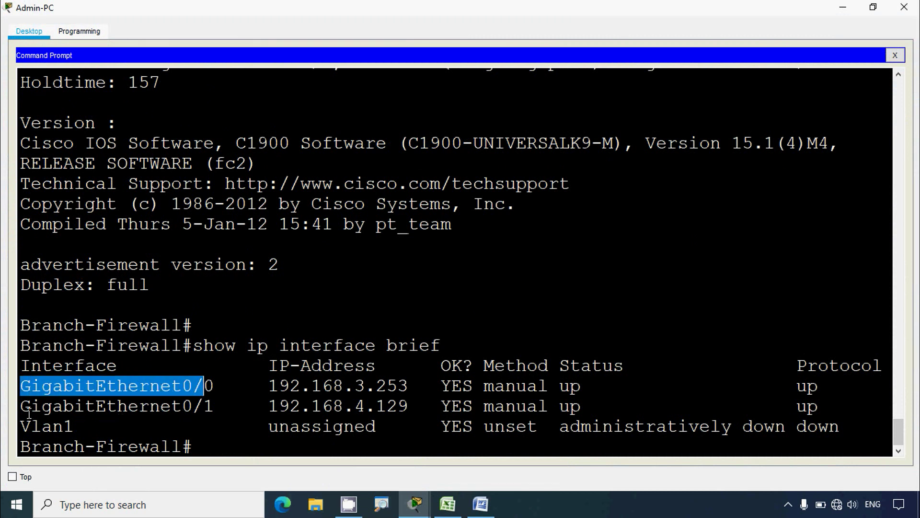
drag(21, 406, 215, 406)
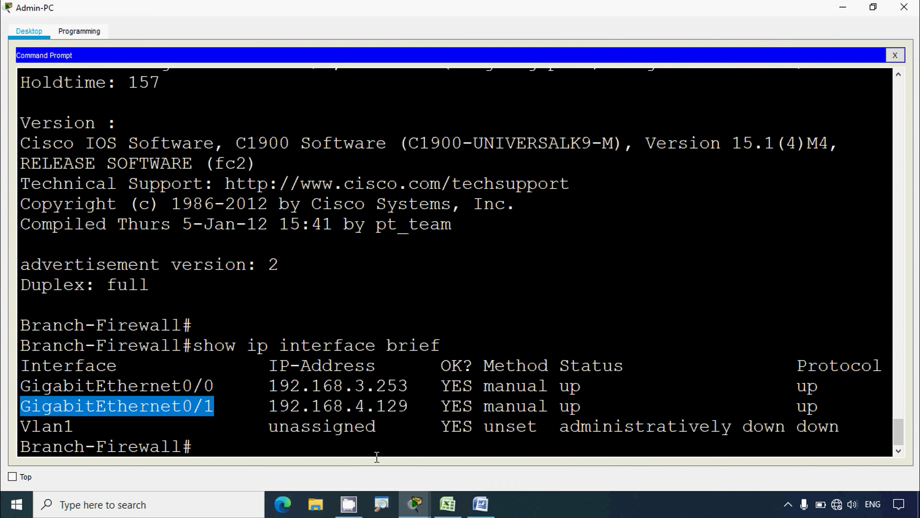
Step: In the Excel addressing table, merge and center the Branch-Firewall device cell across A6:A7 with middle vertical alignment
click(448, 504)
click(137, 230)
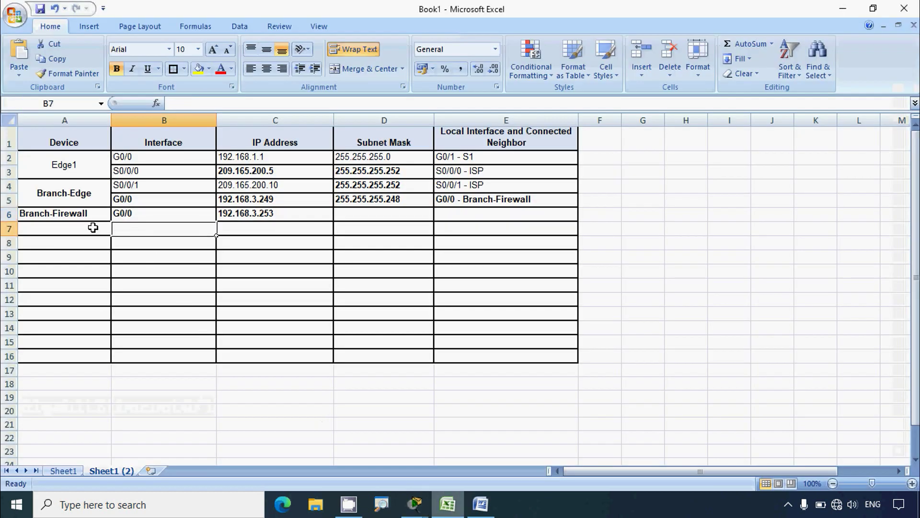
drag(78, 212, 86, 228)
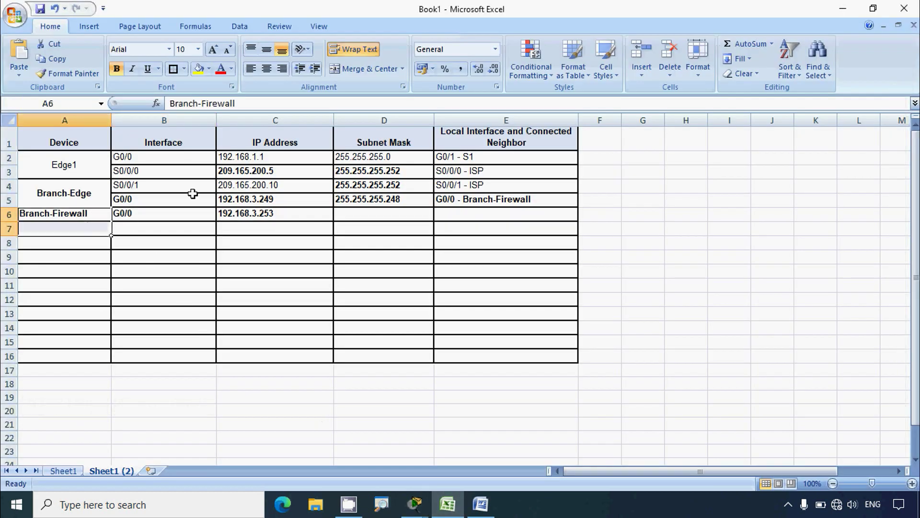
click(357, 75)
click(267, 51)
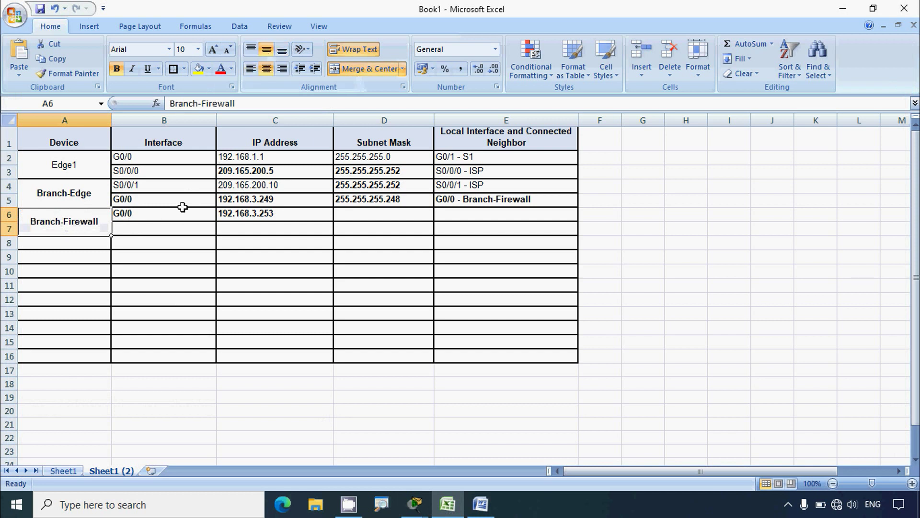
Step: Enter G0/1 as Branch-Firewall's second interface in cell B7
click(174, 228)
text(g)
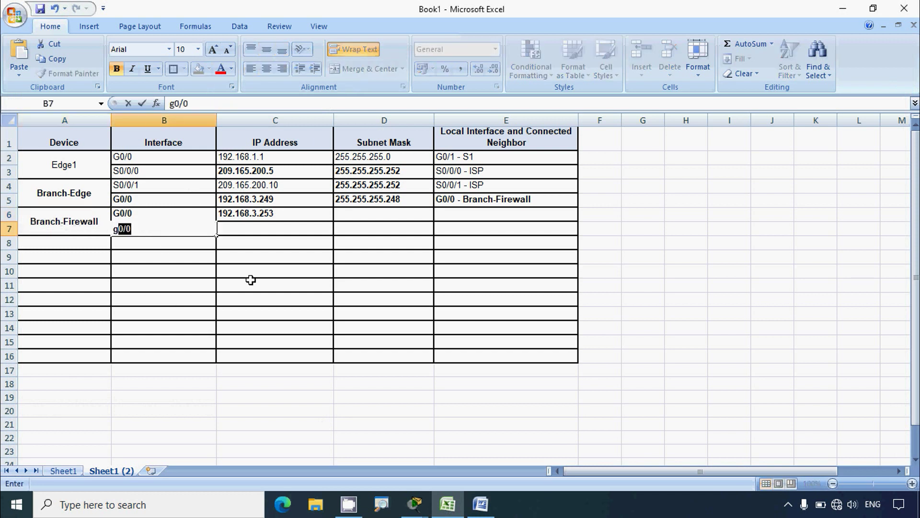
text(0/1)
key(Return)
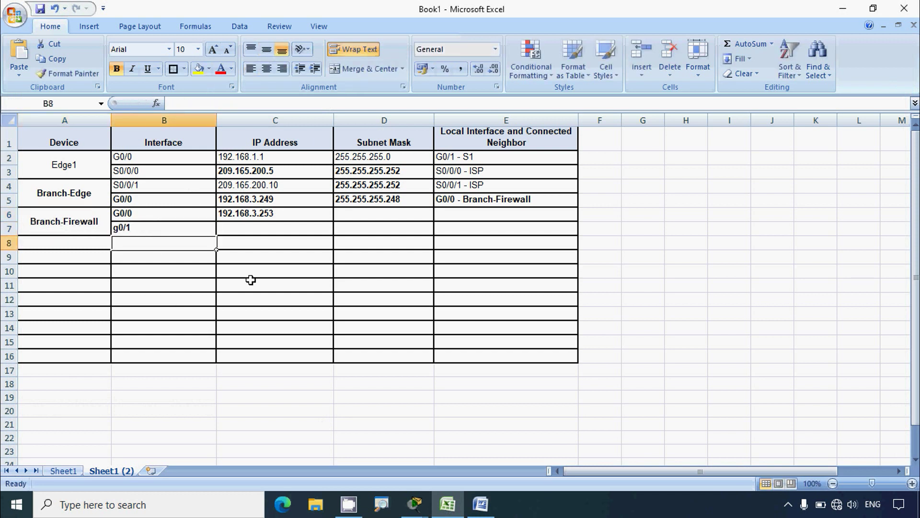
click(244, 230)
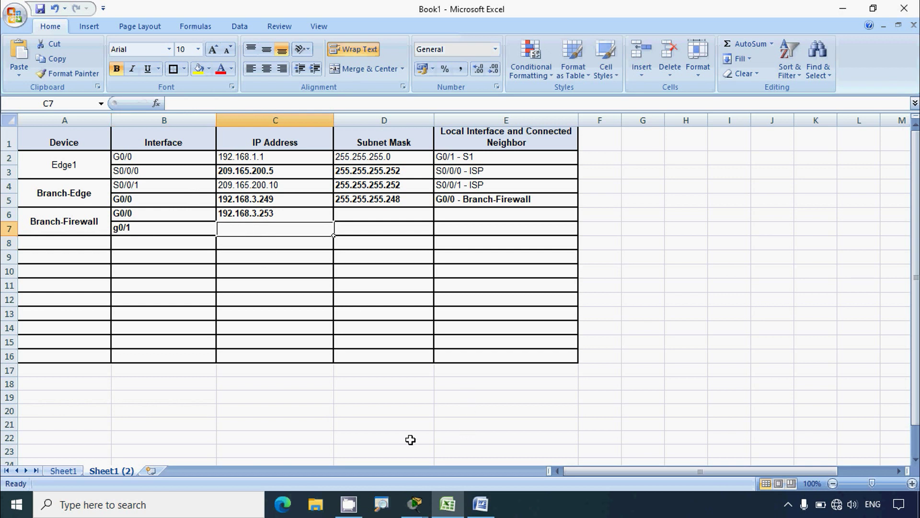
double_click(117, 228)
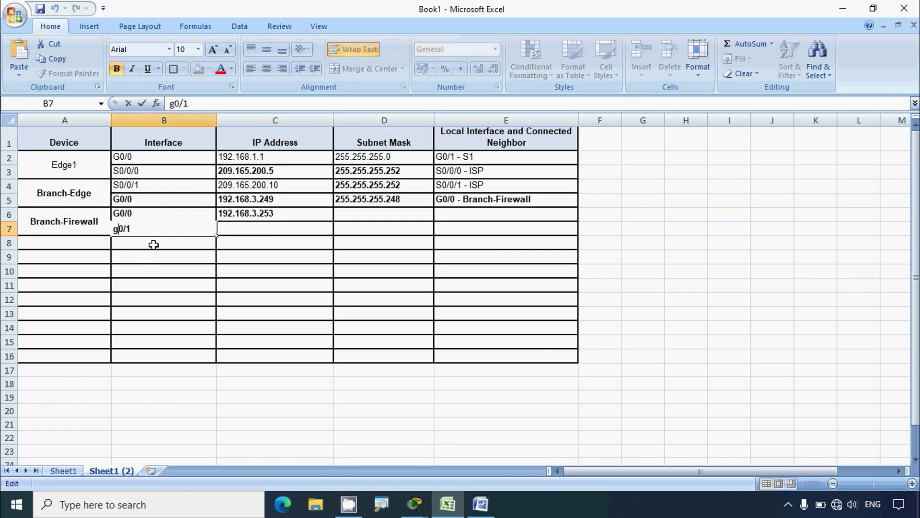
key(BackSpace)
text(G)
key(Return)
Step: Copy GigabitEthernet0/1's address 192.168.4.129 from the Branch-Firewall output into cell C7 of the Excel addressing table
click(271, 229)
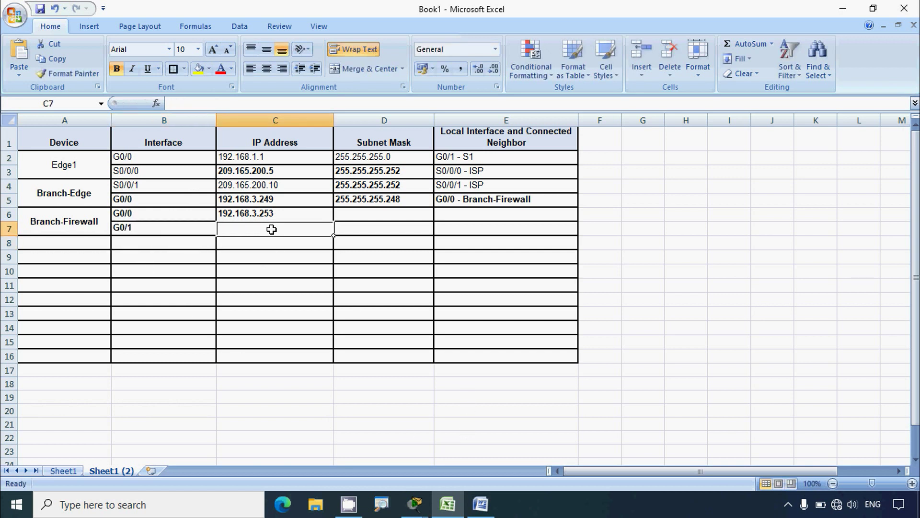
click(843, 10)
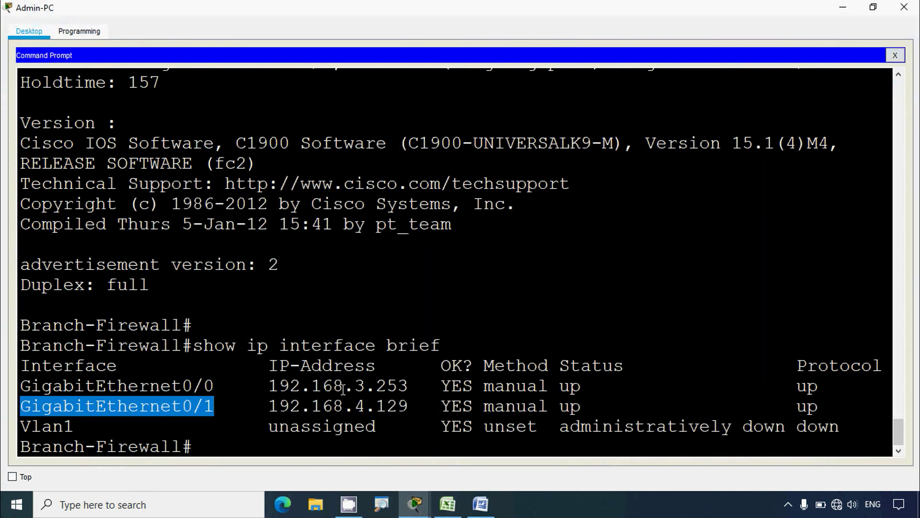
drag(270, 405, 408, 406)
right_click(366, 397)
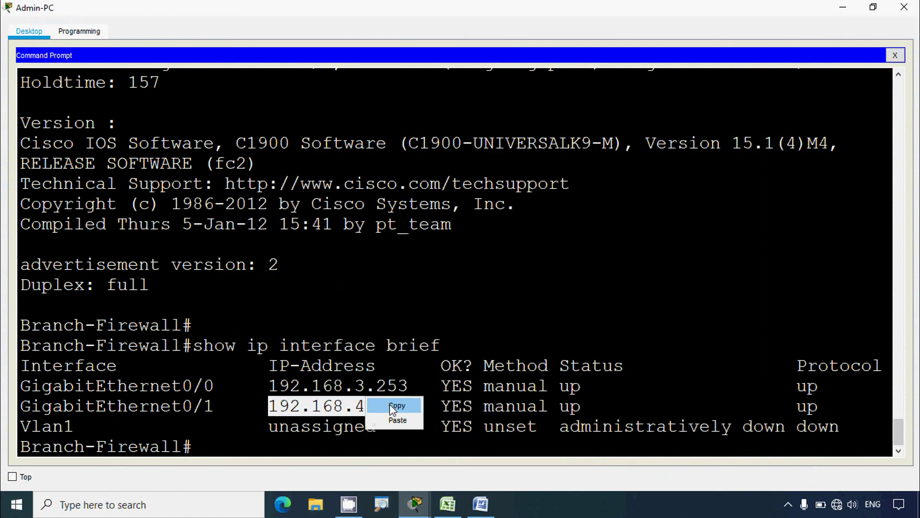
click(392, 406)
click(447, 503)
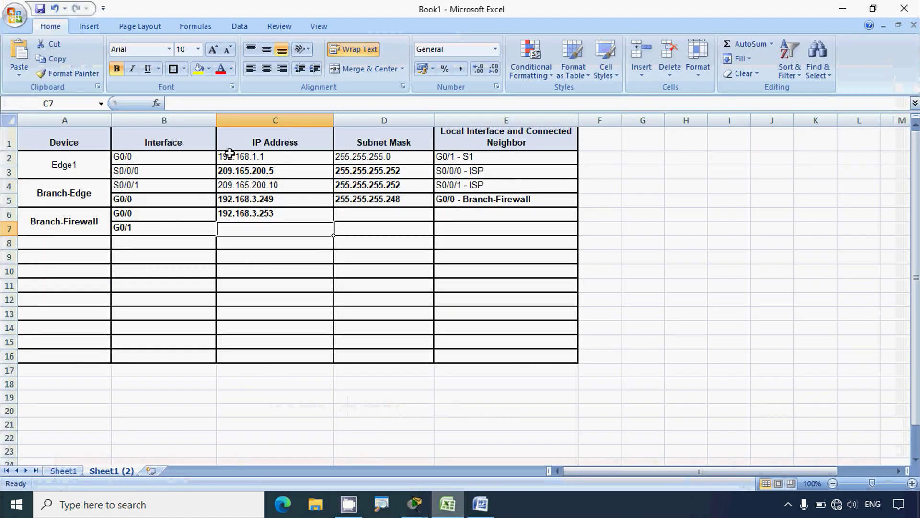
click(232, 102)
key(ctrl+v)
click(310, 282)
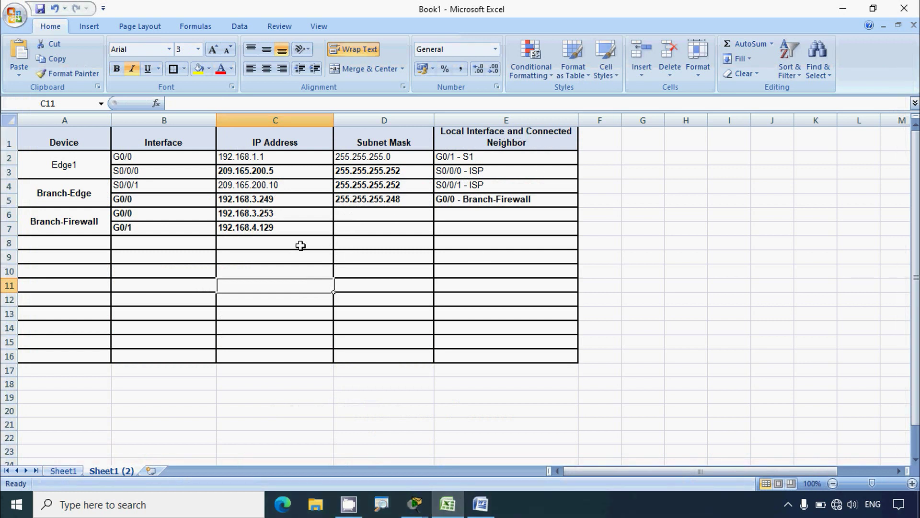
Step: Check Branch-Firewall's empty G0/0 subnet mask entry, and run SHOW Interface g0/0 in the Admin-PC command prompt
click(288, 217)
click(344, 217)
click(266, 213)
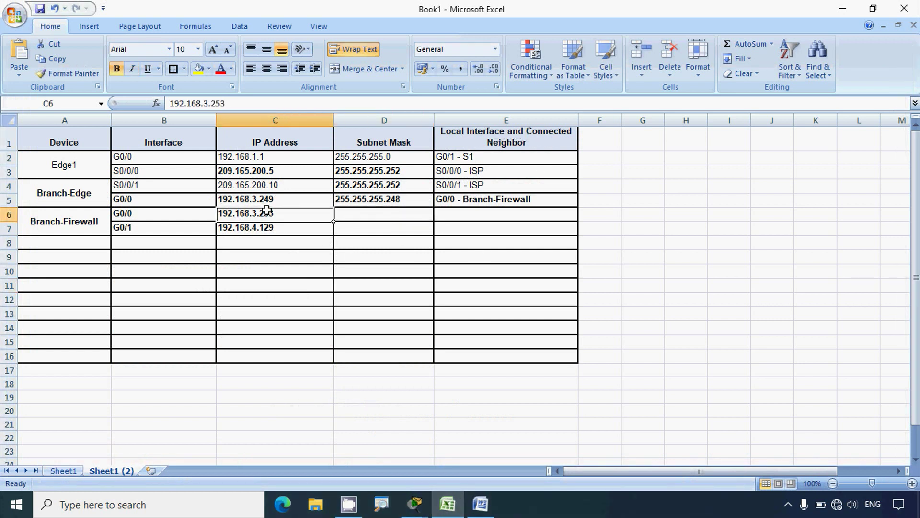
mouse_move(412, 509)
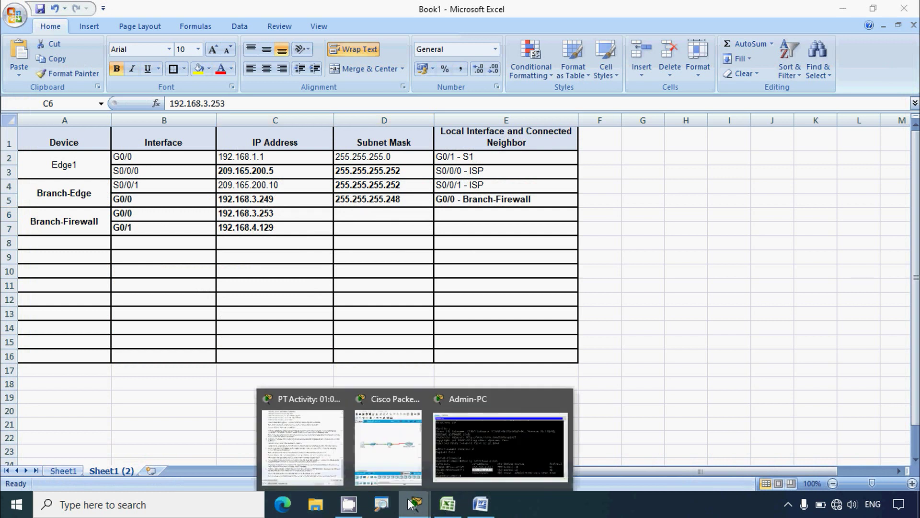
click(489, 462)
click(277, 454)
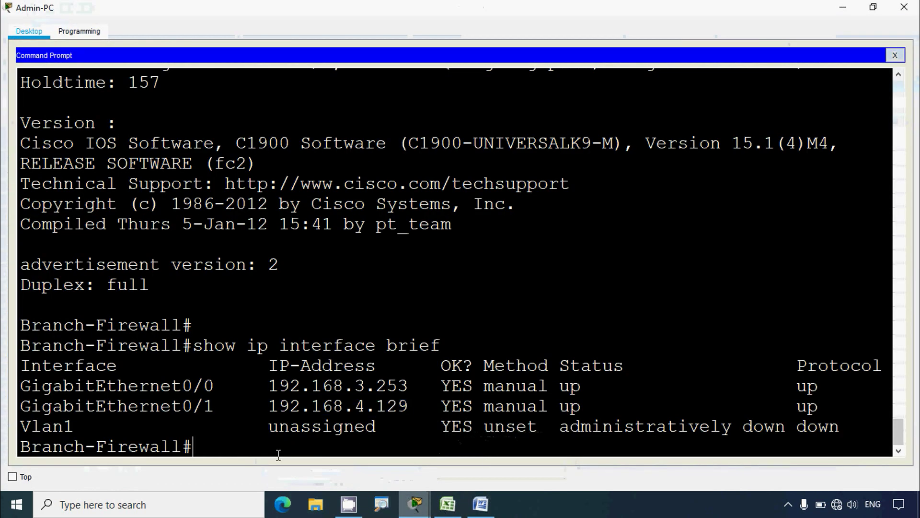
text(SHOW Interface)
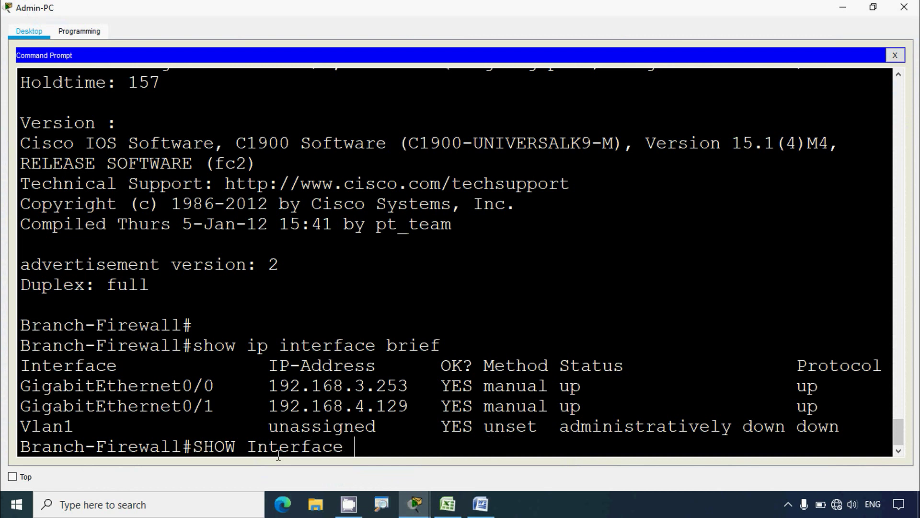
text( g0/1)
key(Return)
key(space)
Step: Locate the prefix length of GigabitEthernet0/0's Internet address in the interface output
scroll(319, 408, up, 3)
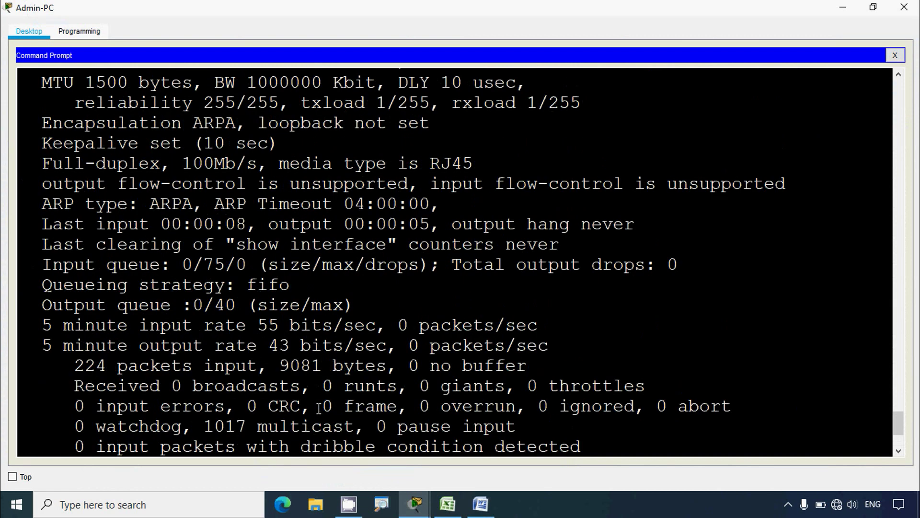
scroll(319, 408, up, 2)
scroll(376, 299, up, 2)
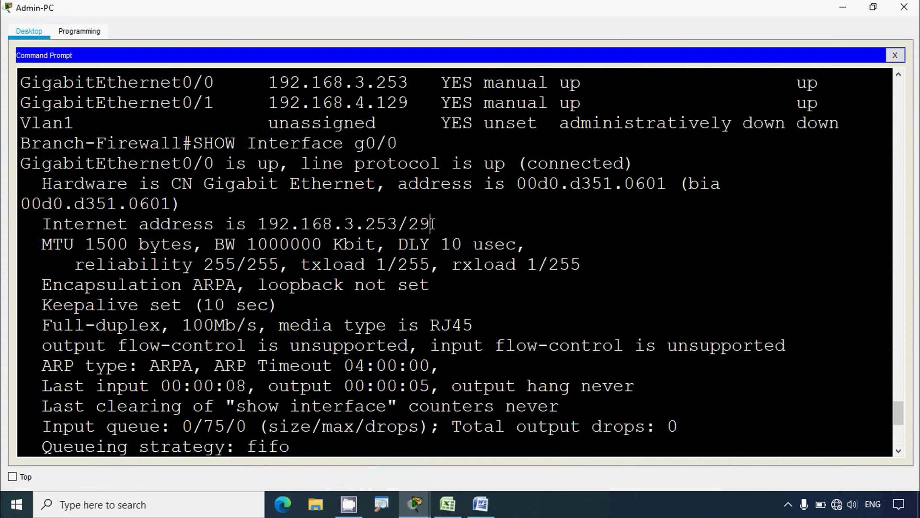
drag(430, 224, 398, 224)
Step: Enter 255.255.255.248 as the subnet mask for Branch-Firewall's G0/0 in cell D6 of the Excel addressing table
click(447, 504)
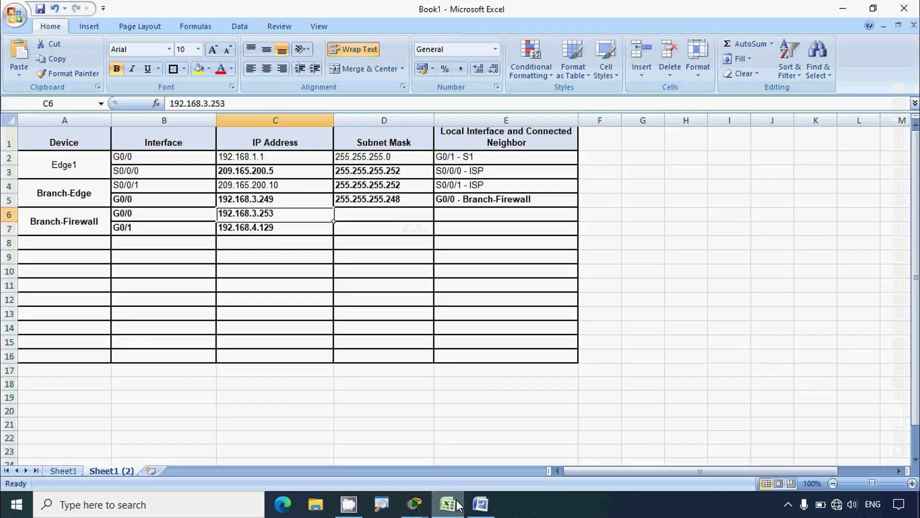
click(368, 214)
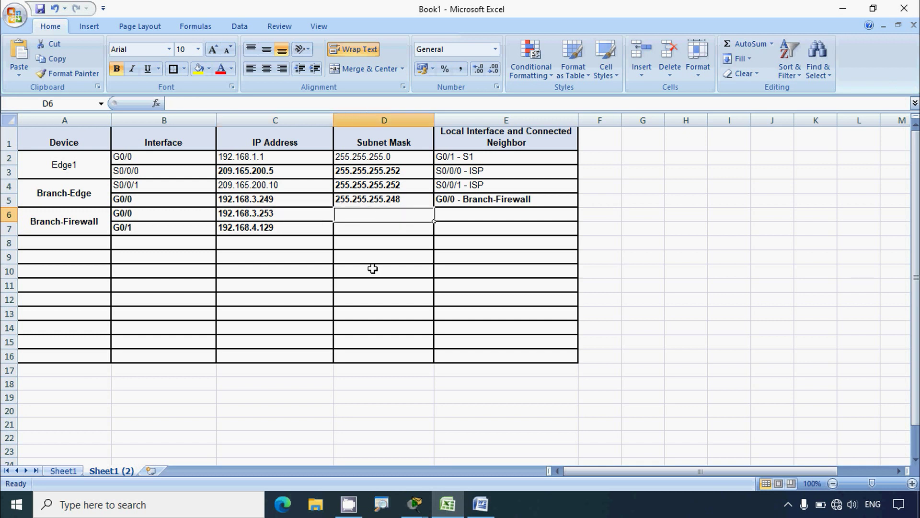
text(255.255.255.248)
key(Return)
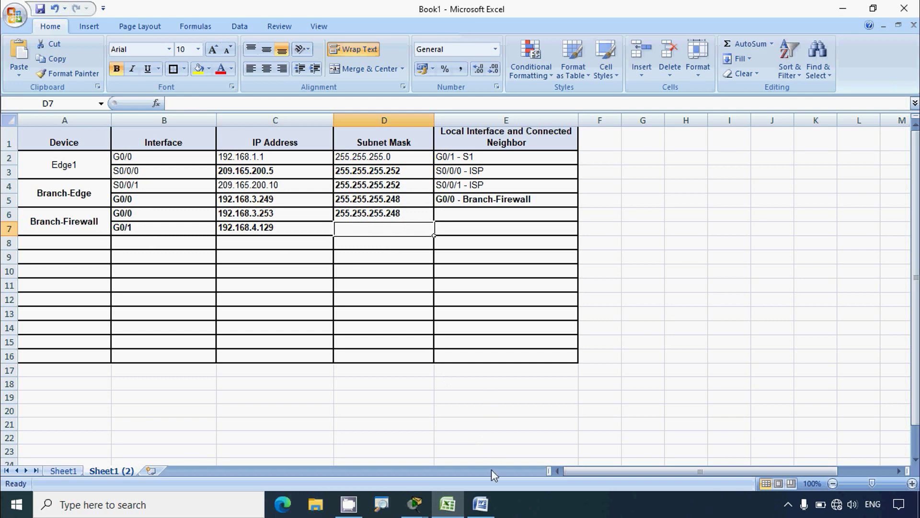
Step: Switch to the Admin-PC command prompt and run show interface g0/1 on Branch-Firewall through to the end of its output
click(459, 505)
click(407, 440)
key(Return)
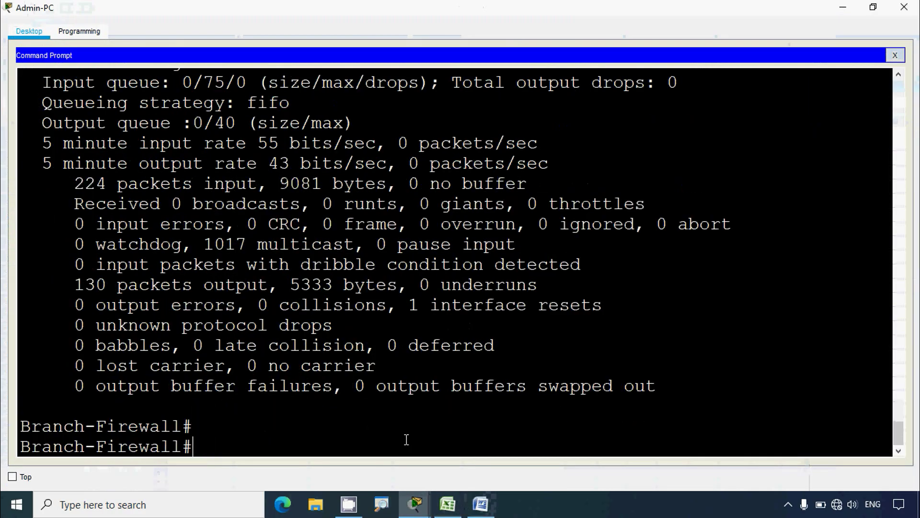
text(interf)
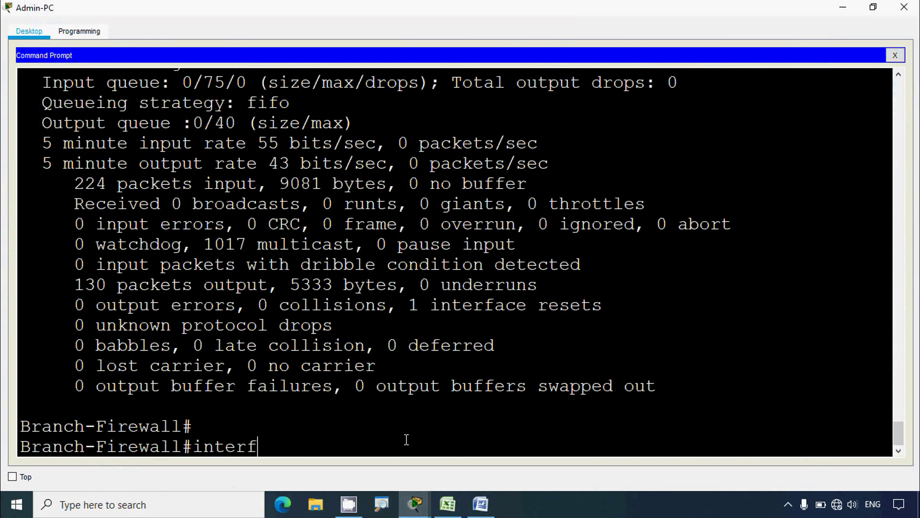
key(BackSpace)
key(BackSpace)
key(BackSpace)
key(BackSpace)
text(show int)
text(3erf)
key(BackSpace)
key(BackSpace)
key(BackSpace)
key(BackSpace)
text(ter)
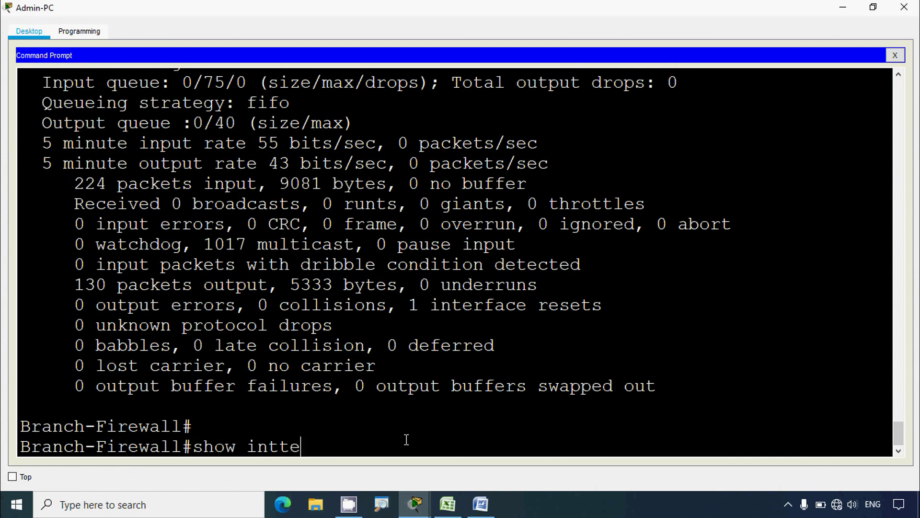
key(BackSpace)
key(BackSpace)
key(BackSpace)
text(erface)
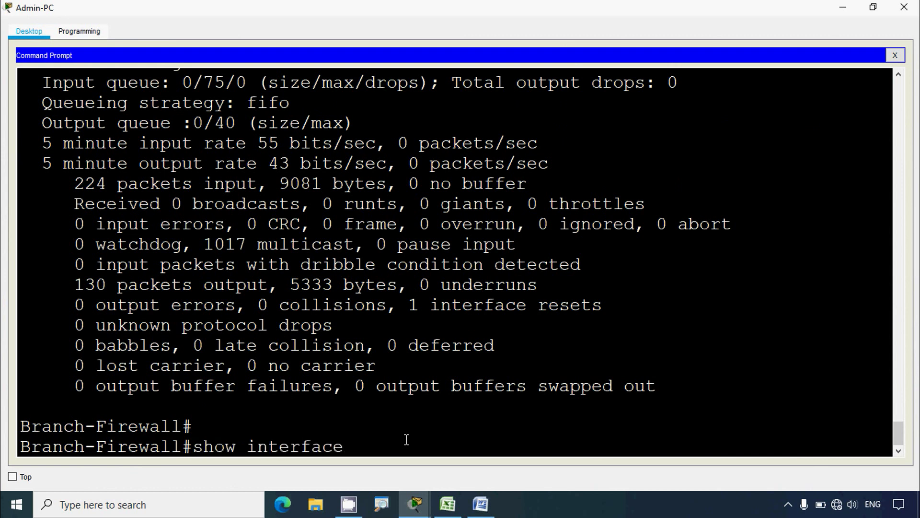
text( g0/0)
key(Return)
key(space)
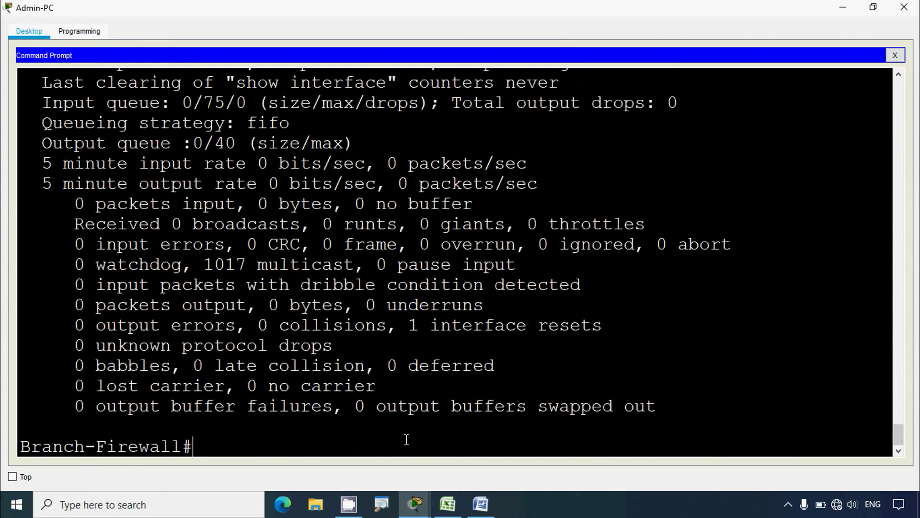
Step: Locate the prefix length of GigabitEthernet0/1's Internet address in the interface output
scroll(497, 344, up, 2)
scroll(479, 345, up, 2)
scroll(412, 251, up, 1)
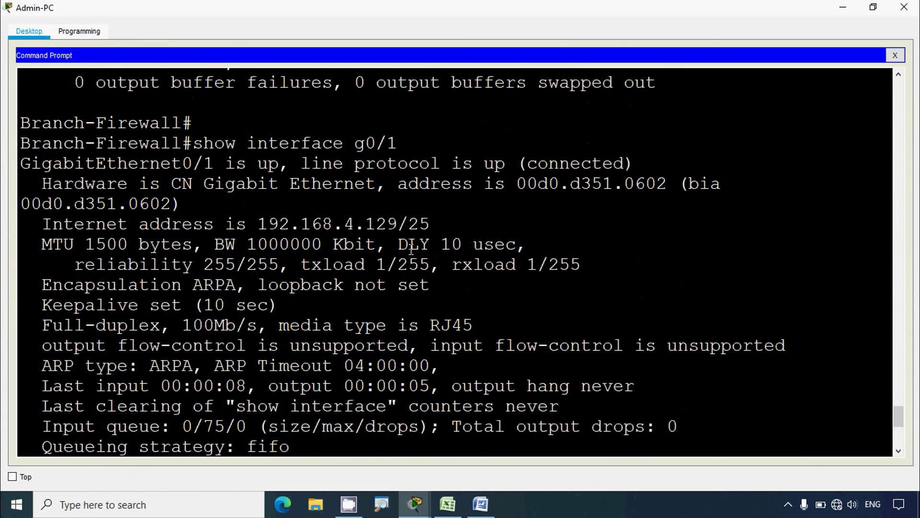
drag(400, 227, 430, 226)
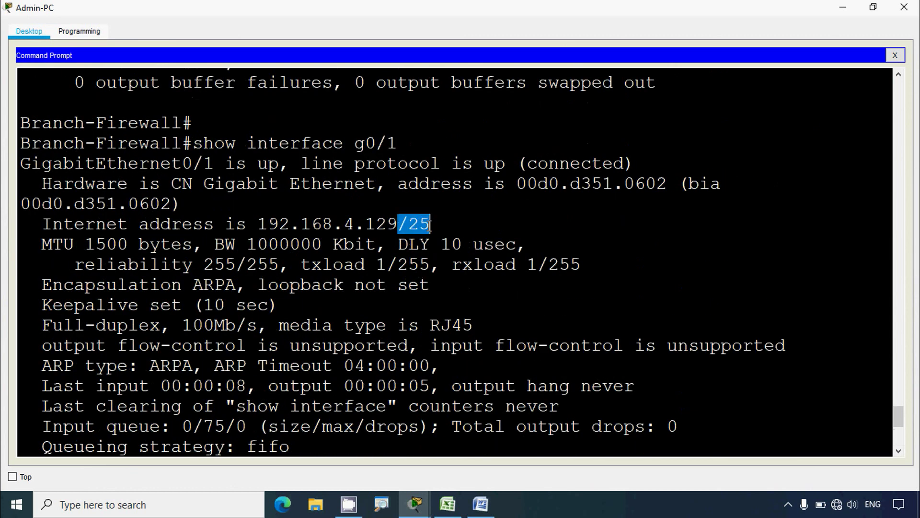
Step: Enter 255.255.255.128 as the subnet mask for Branch-Firewall's G0/1 in cell D7 of the Excel addressing table
click(843, 7)
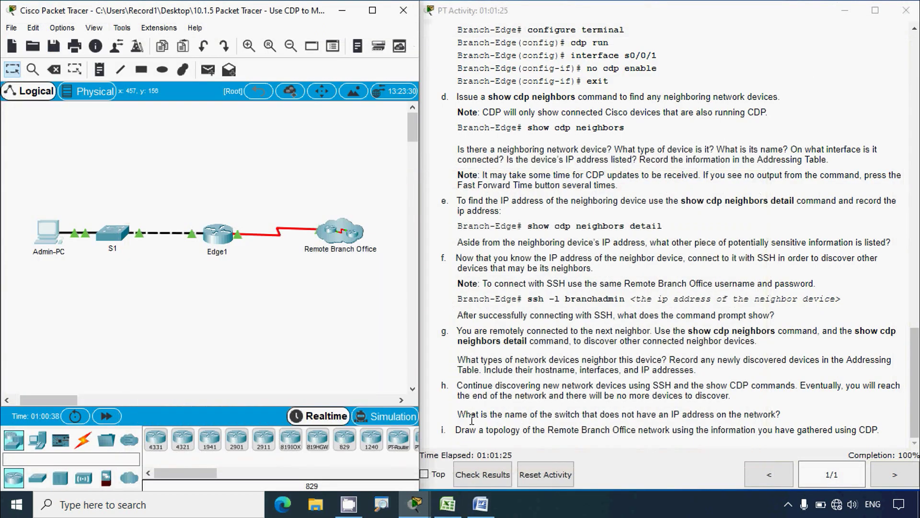
click(447, 503)
text(2)
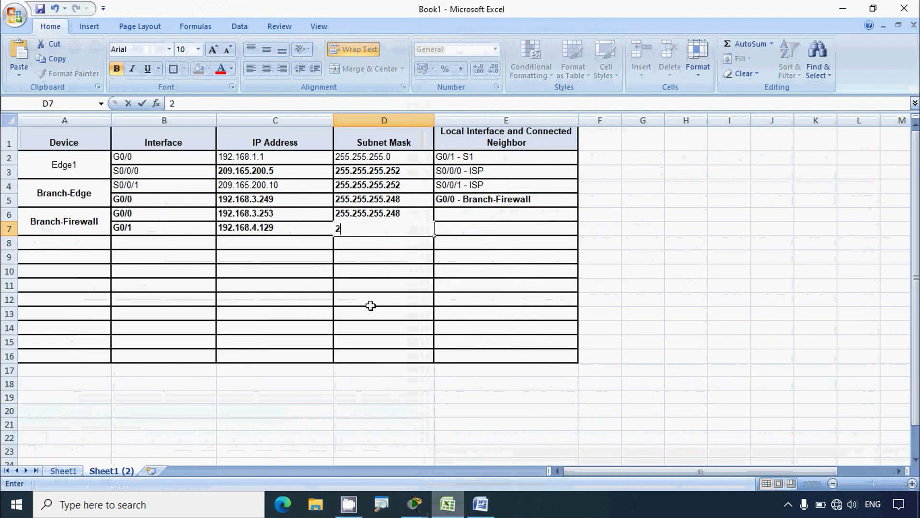
text(55.255.255)
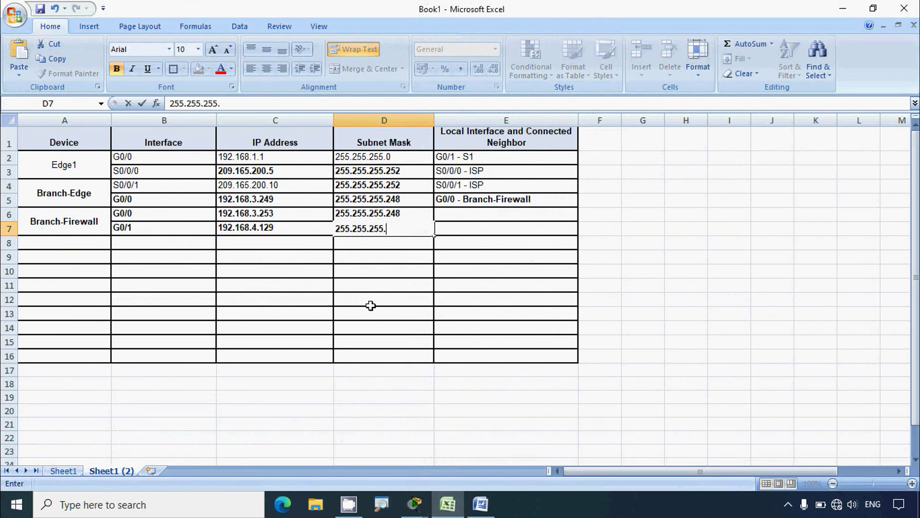
text(.128)
click(374, 323)
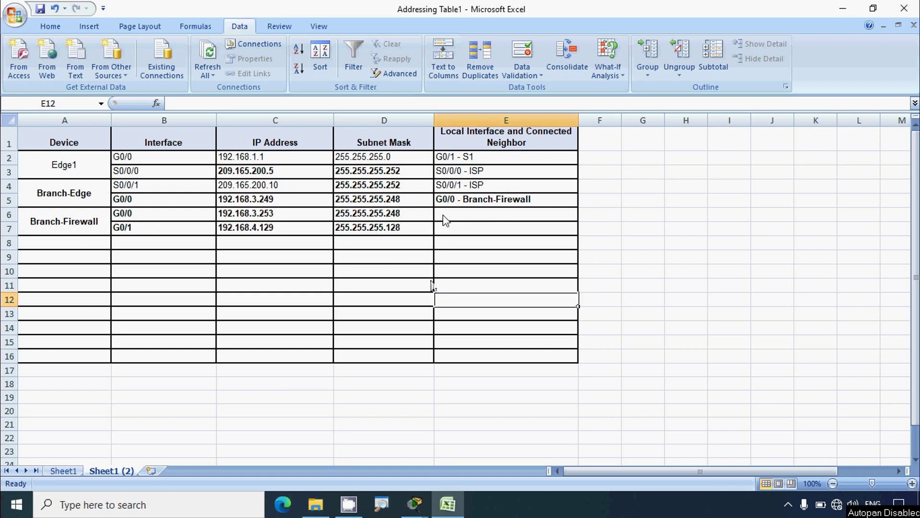
Step: Return to the Admin-PC command prompt and run show cdp neighbor on Branch-Firewall
mouse_move(415, 503)
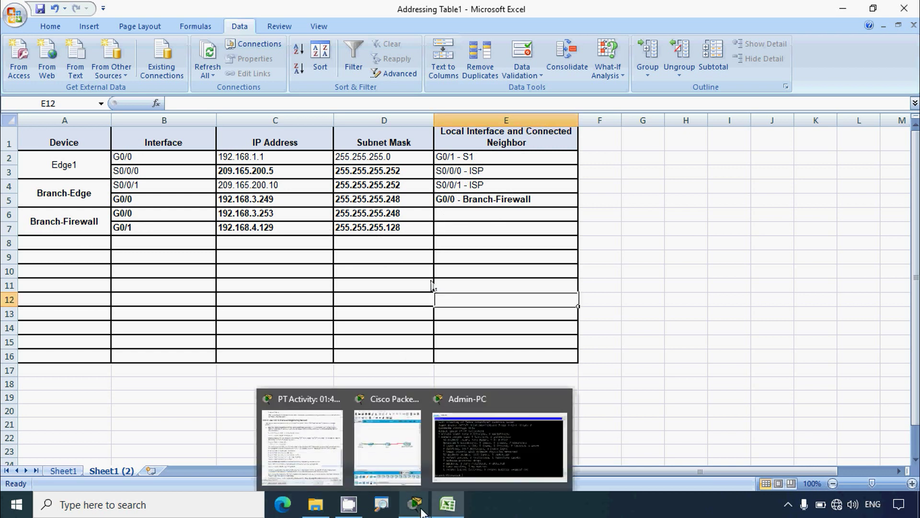
click(460, 472)
scroll(221, 415, down, 5)
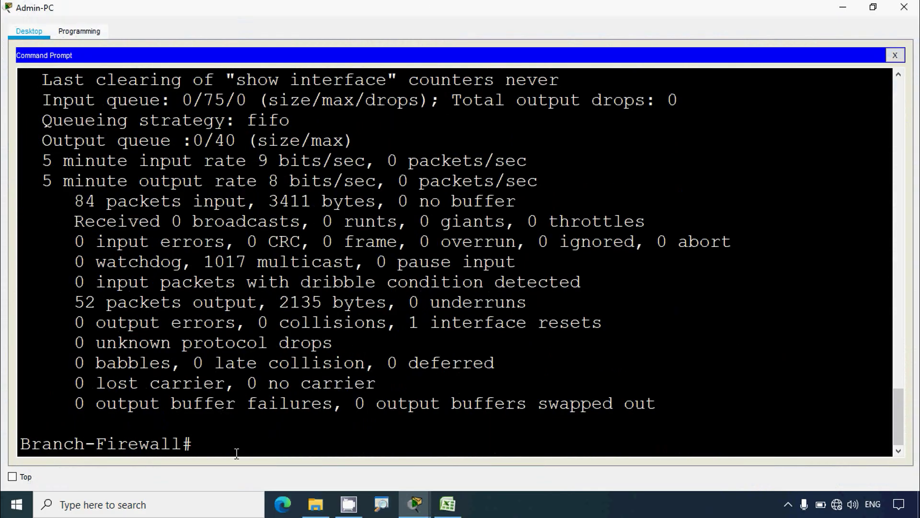
text(show cdp n)
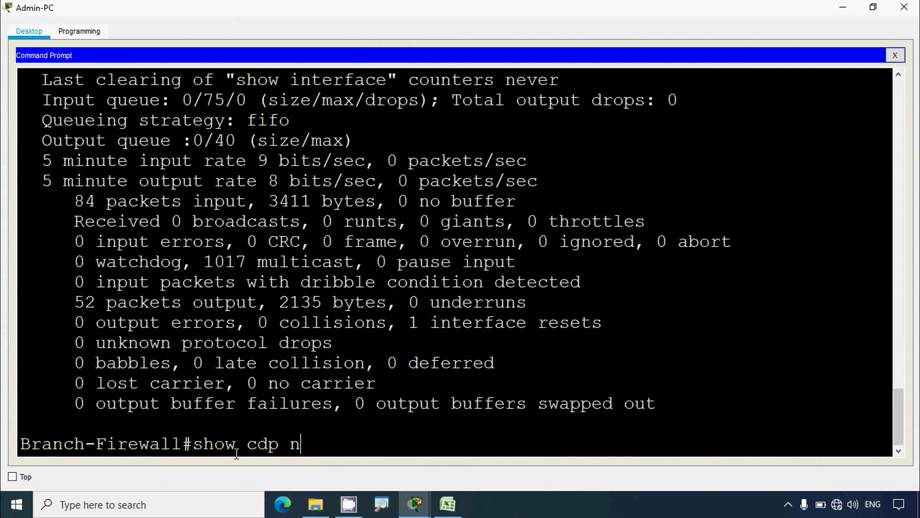
text(ieeighbor)
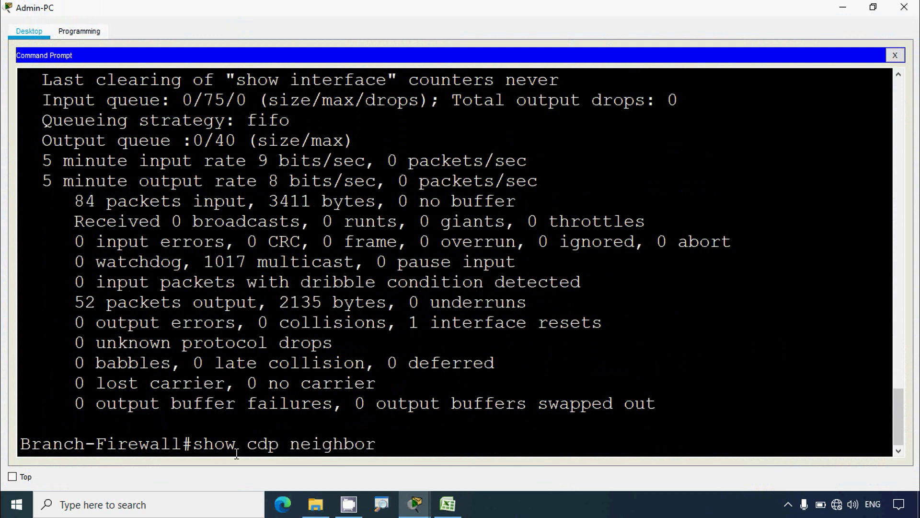
key(Return)
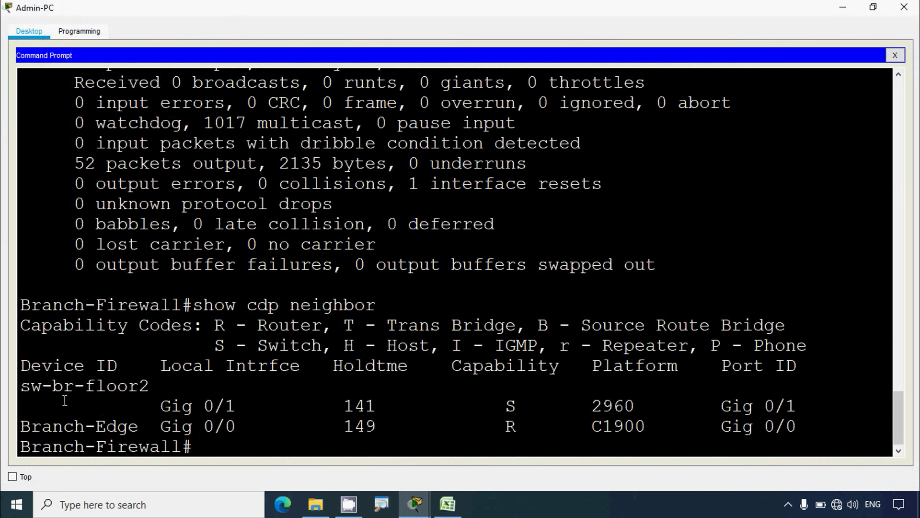
Step: Examine the device IDs, local interfaces and port IDs of Branch-Firewall's neighbors in the CDP output
drag(22, 389, 146, 386)
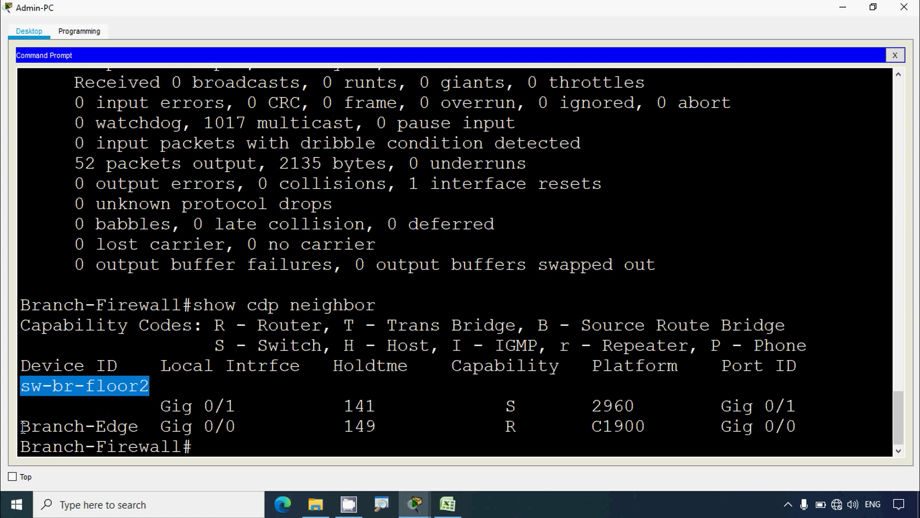
drag(22, 427, 135, 433)
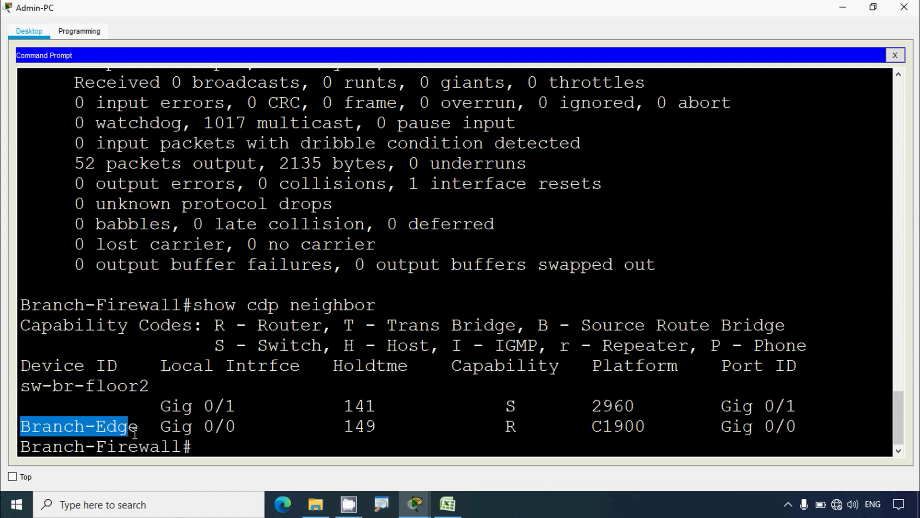
drag(161, 367, 298, 367)
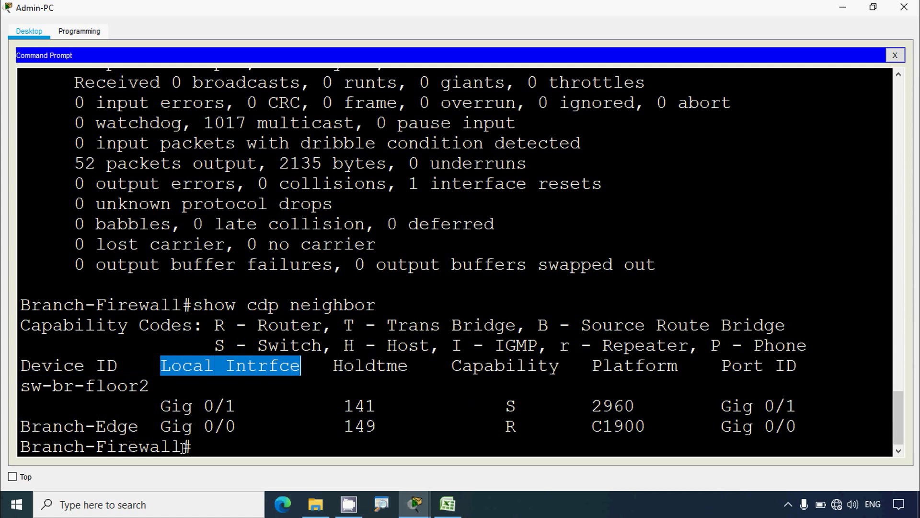
drag(182, 447, 27, 451)
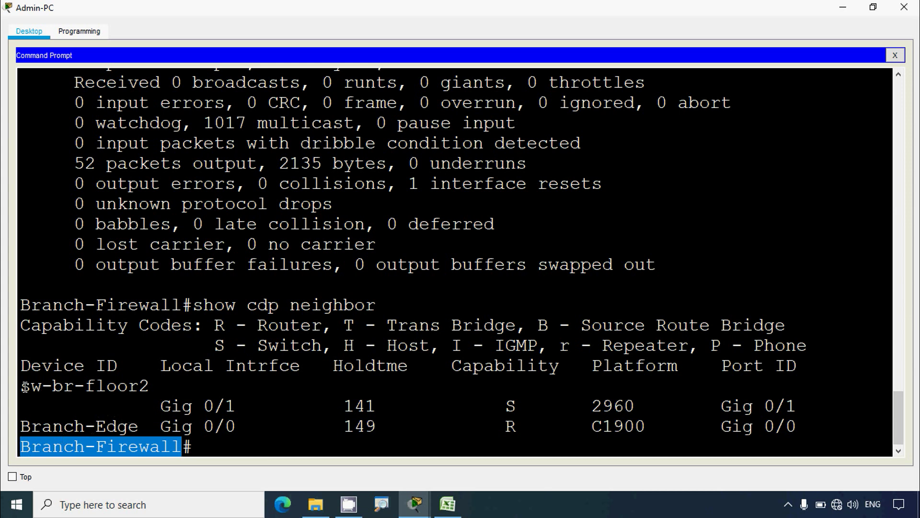
drag(24, 386, 150, 387)
drag(25, 426, 232, 408)
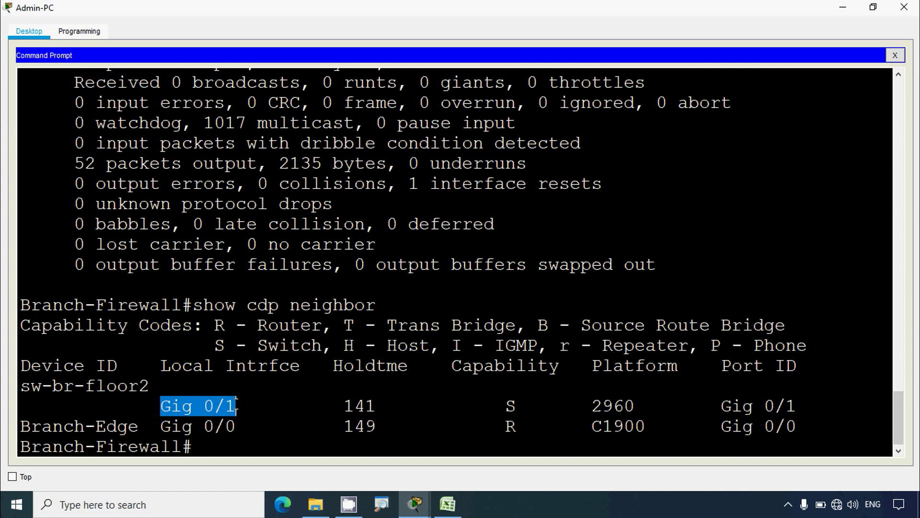
drag(182, 447, 25, 449)
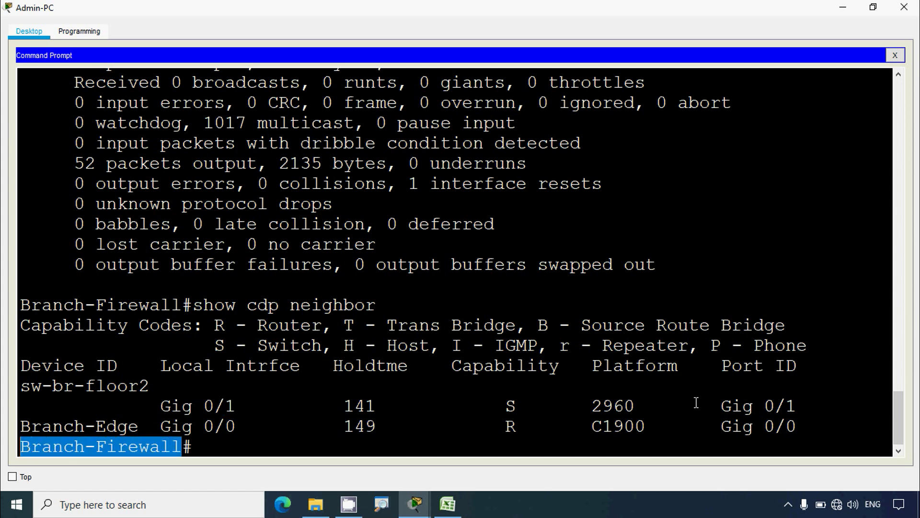
drag(719, 406, 795, 408)
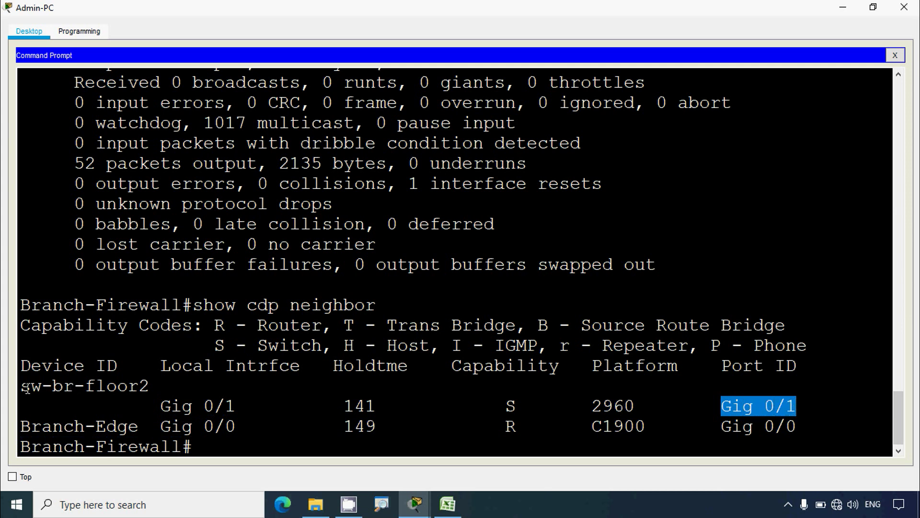
Step: Select Branch-Firewall's G0/0 neighbor cell E6 in the Excel addressing table, and copy the neighbor name Branch-Edge from the CDP output
click(447, 504)
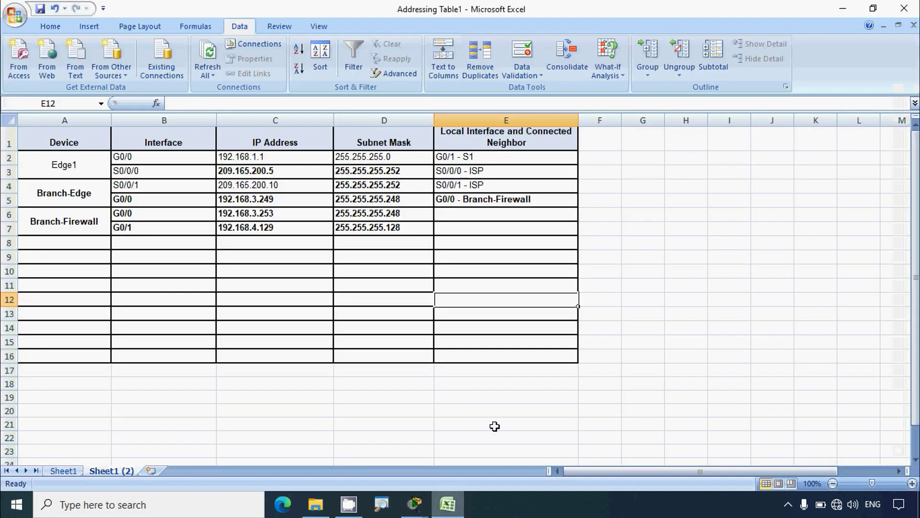
click(124, 214)
click(14, 216)
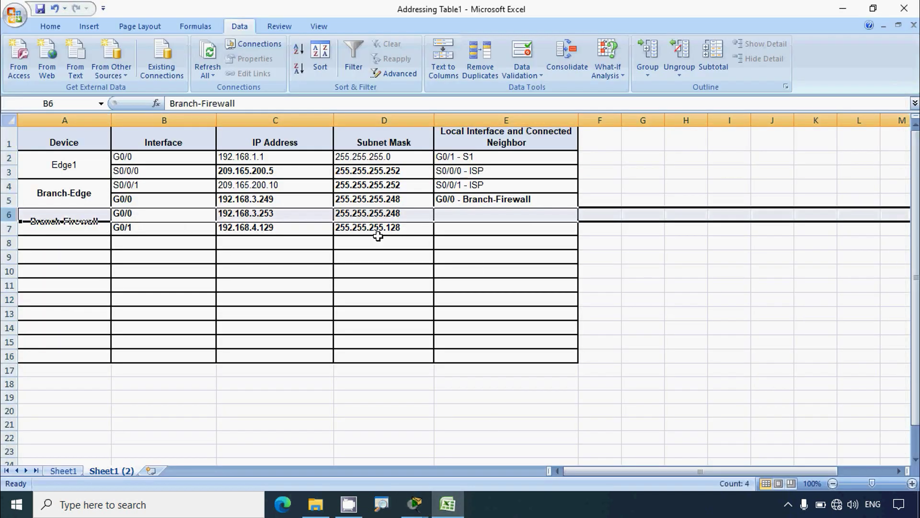
click(469, 215)
click(836, 11)
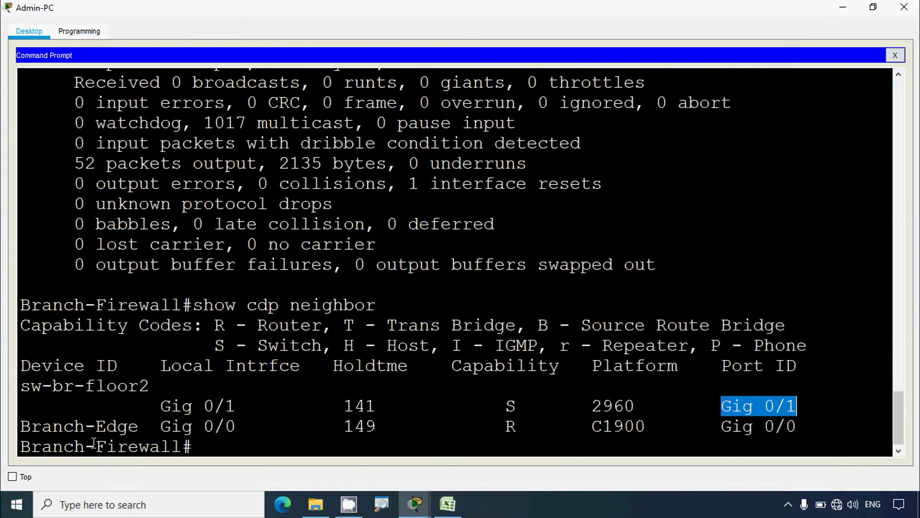
drag(181, 447, 34, 448)
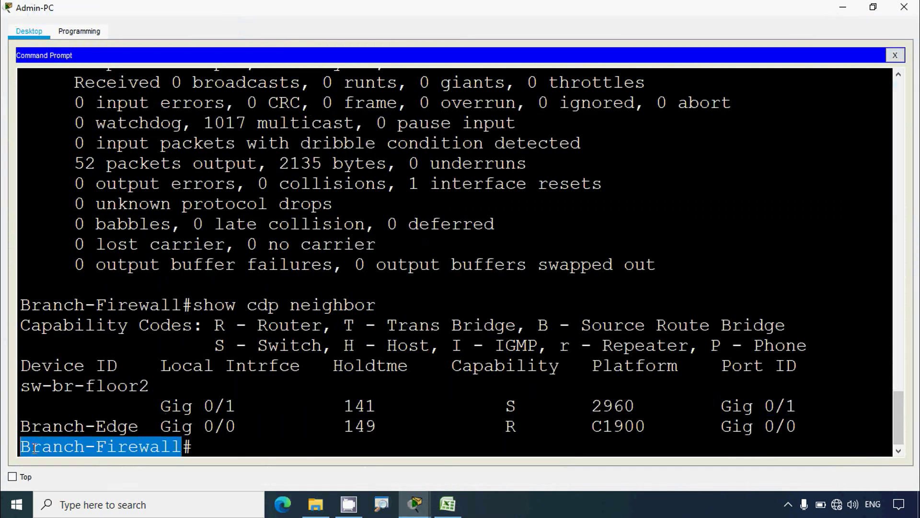
drag(236, 426, 20, 426)
key(ctrl+c)
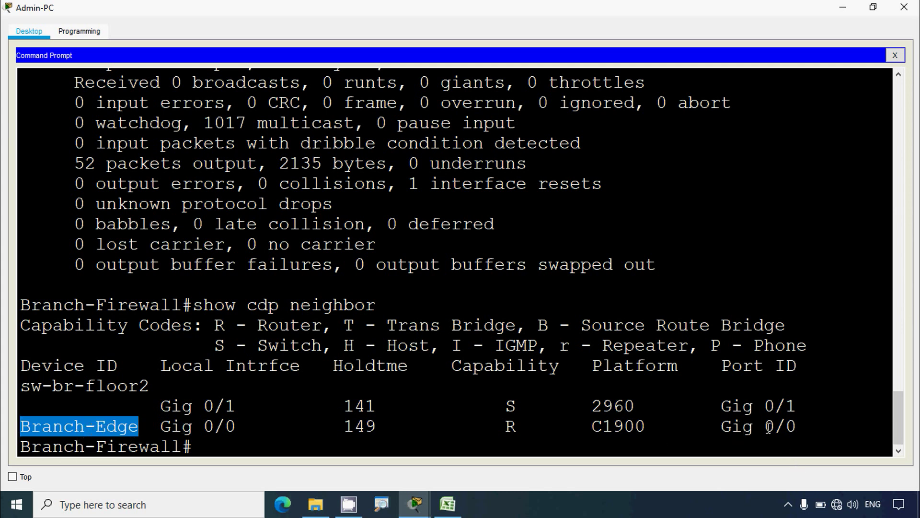
Step: Enter G0/0 - Branch-Edge in cell E6 of the Excel addressing table, using the copied name, and return to the Admin-PC command prompt
click(447, 504)
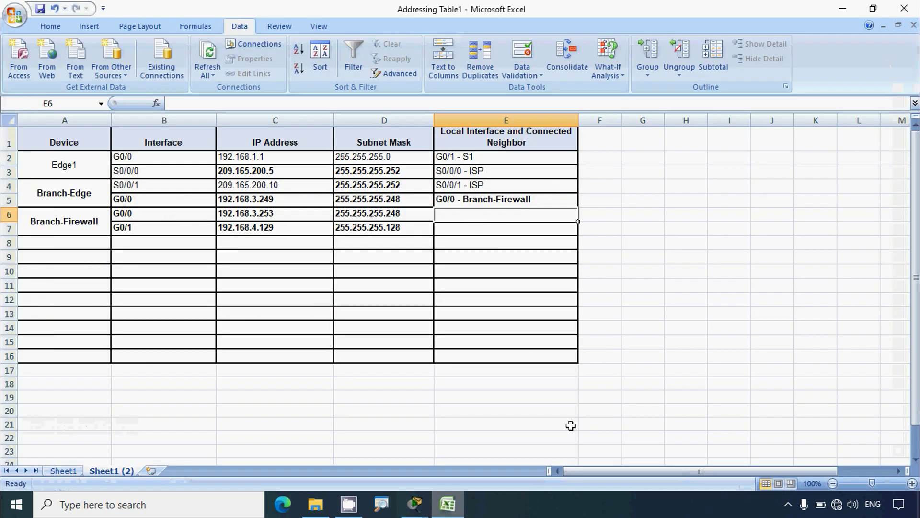
text(G0)
text(/0)
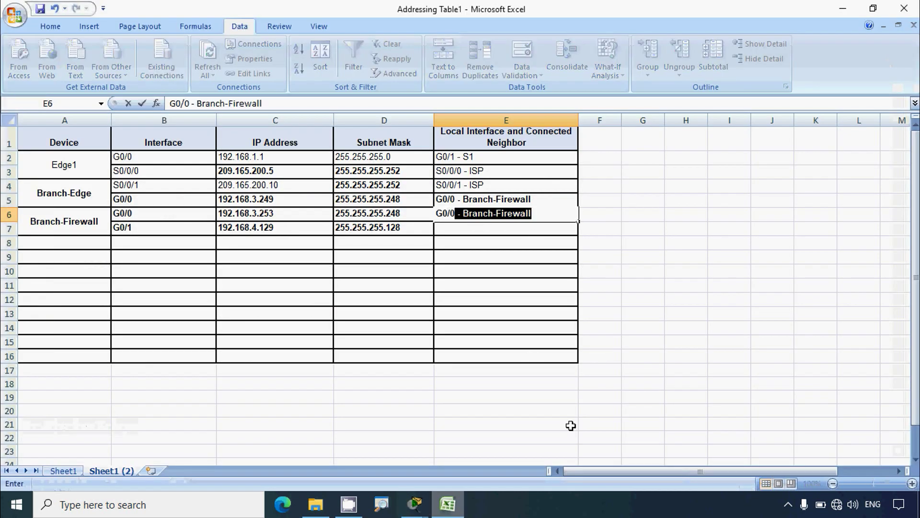
text( -)
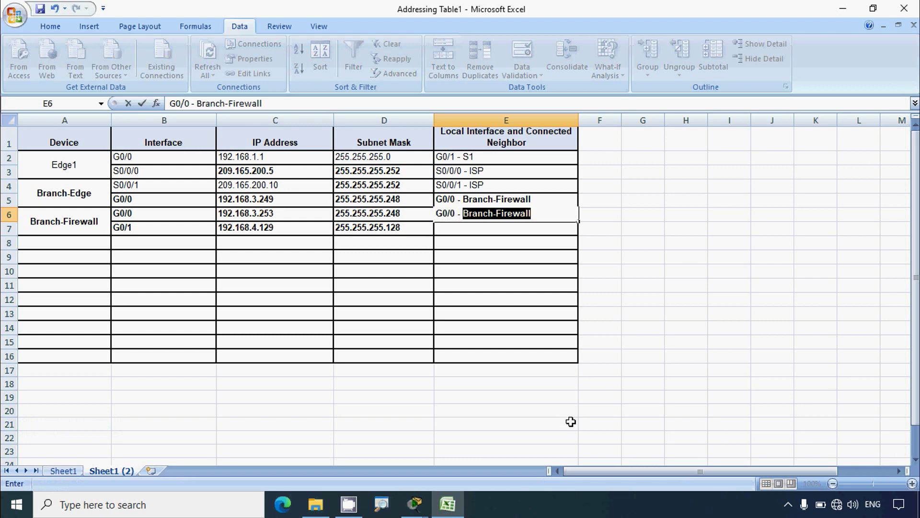
key(BackSpace)
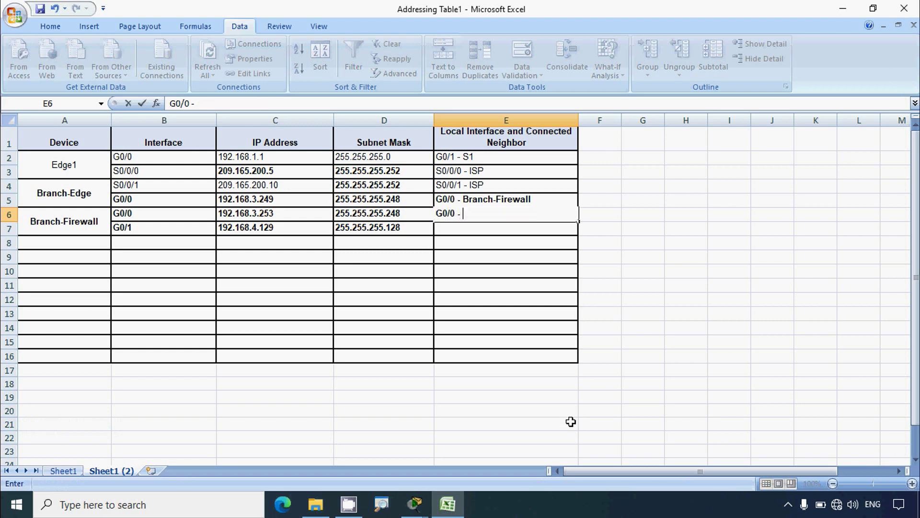
right_click(474, 219)
click(498, 253)
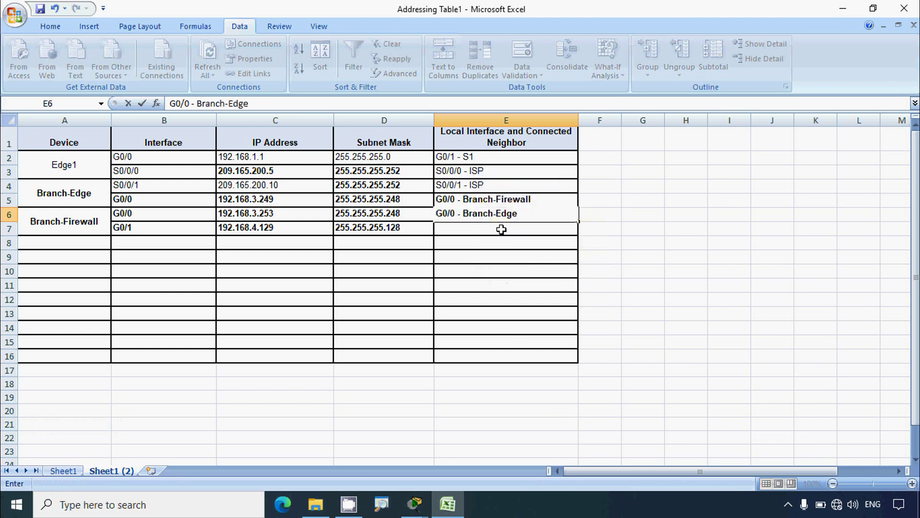
click(195, 229)
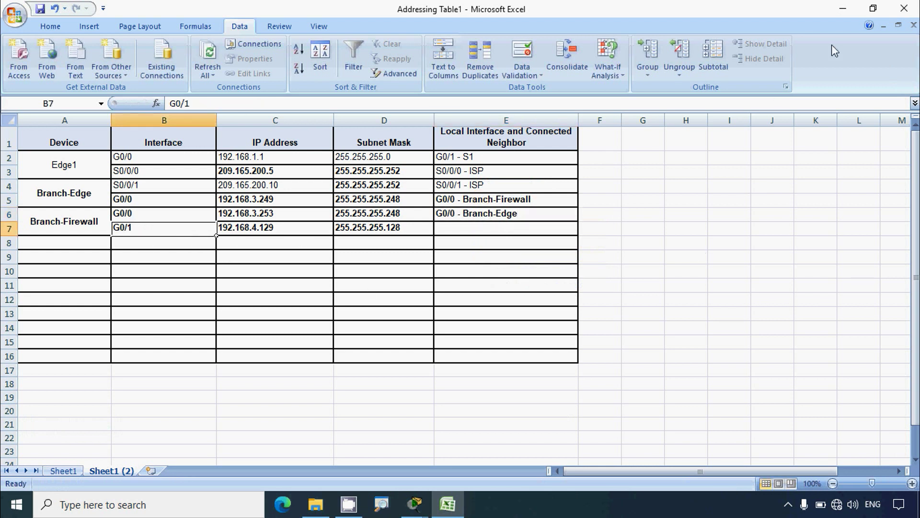
click(843, 8)
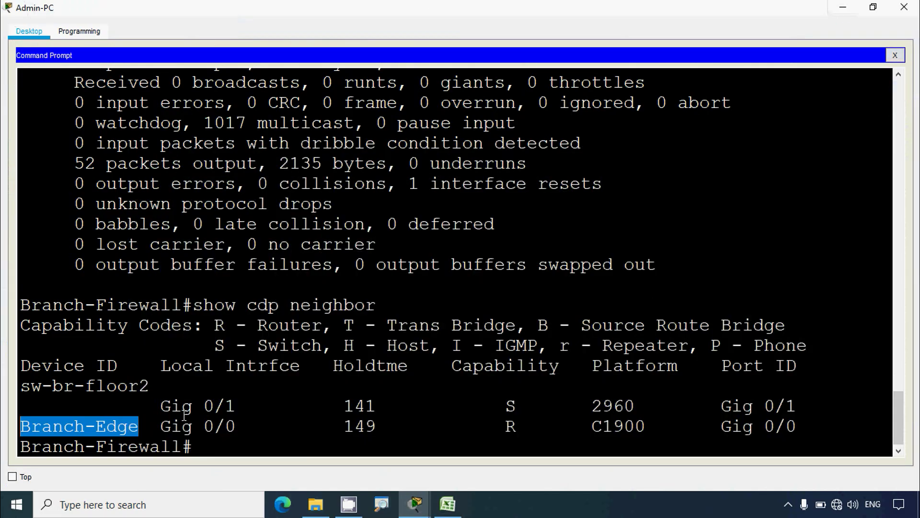
Step: Examine the Gig 0/1 entry in Branch-Firewall's CDP output and copy its neighbor name sw-br-floor2
drag(162, 406, 235, 405)
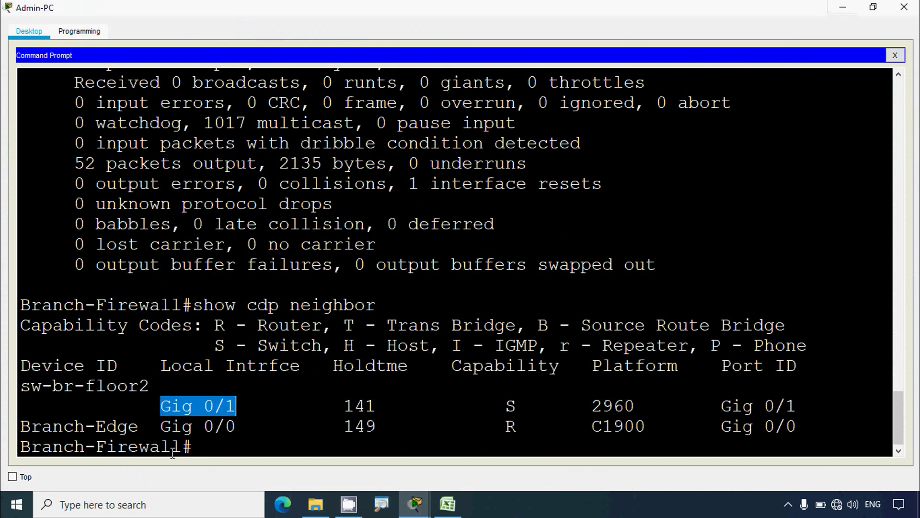
drag(181, 446, 18, 450)
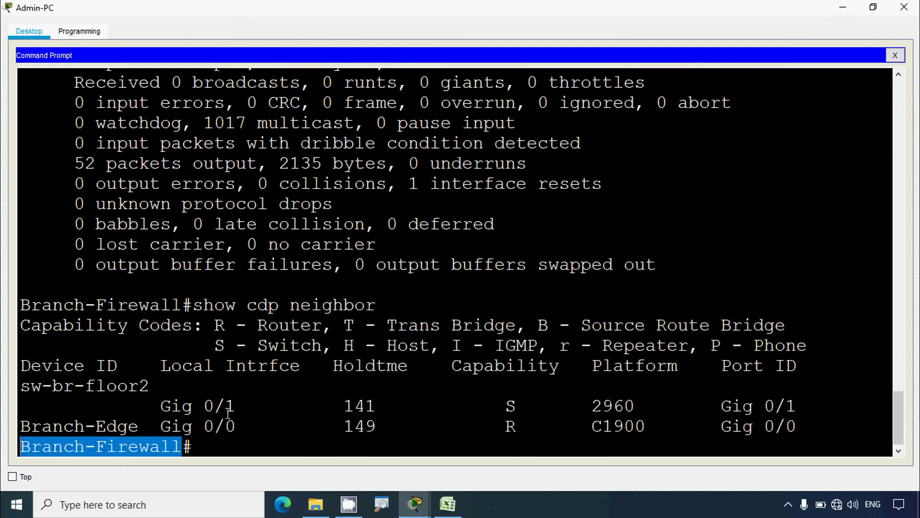
drag(235, 406, 161, 406)
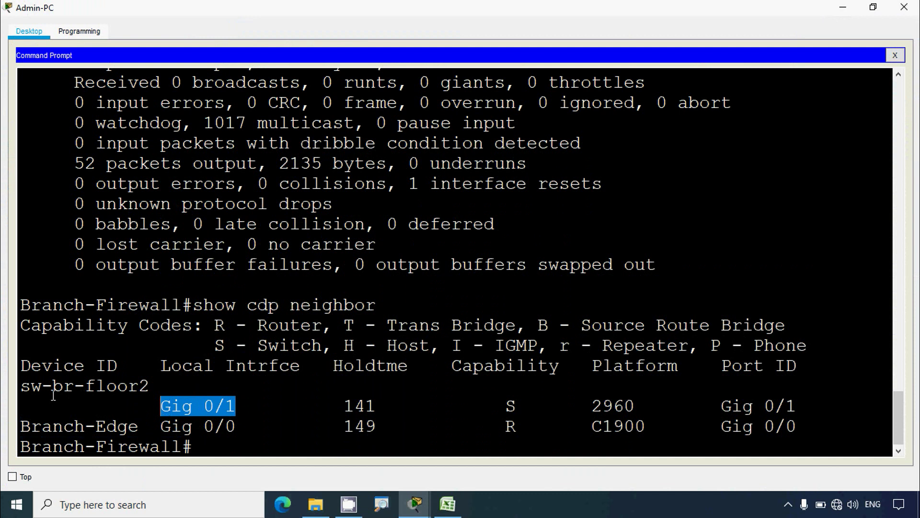
drag(19, 387, 149, 386)
key(ctrl+c)
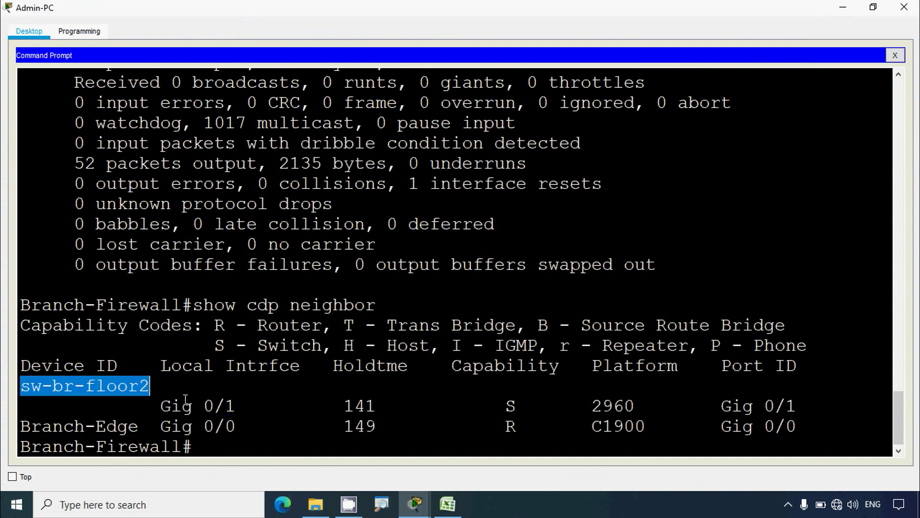
drag(721, 406, 796, 408)
click(843, 7)
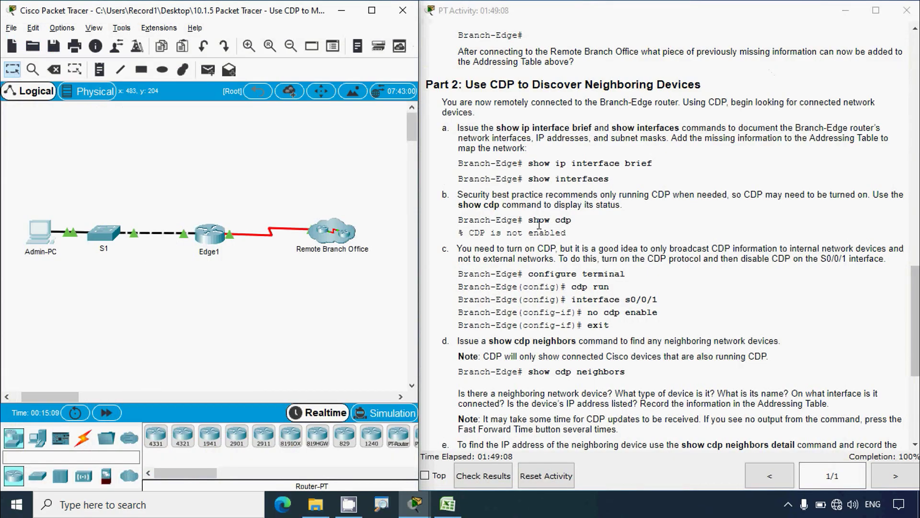
Step: Enter G0/1 - sw-br-floor2 in cell E7 of the Excel addressing table, using the copied neighbor name
click(447, 503)
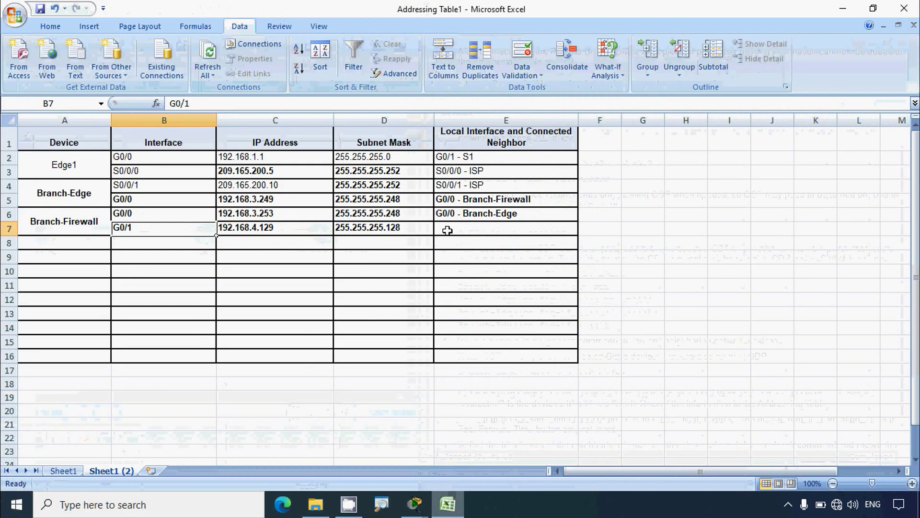
click(444, 229)
text(G)
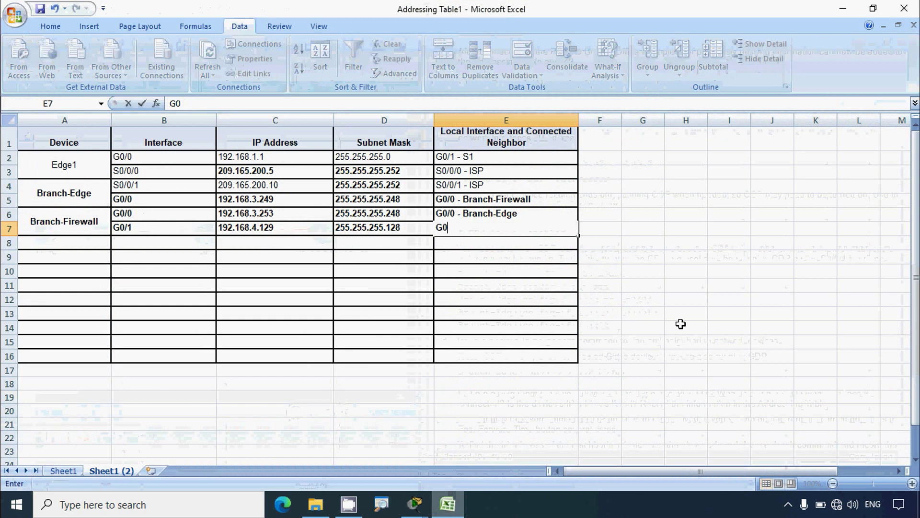
text(0/1)
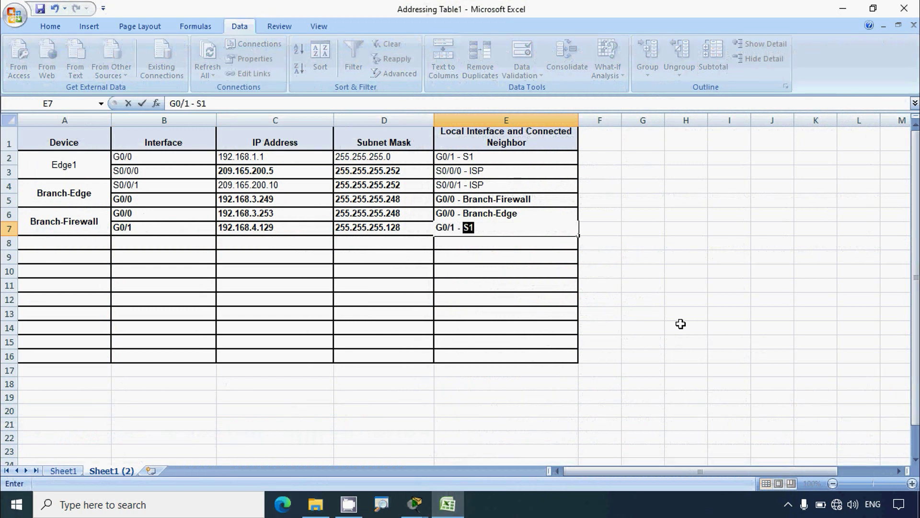
text( -)
key(BackSpace)
right_click(491, 230)
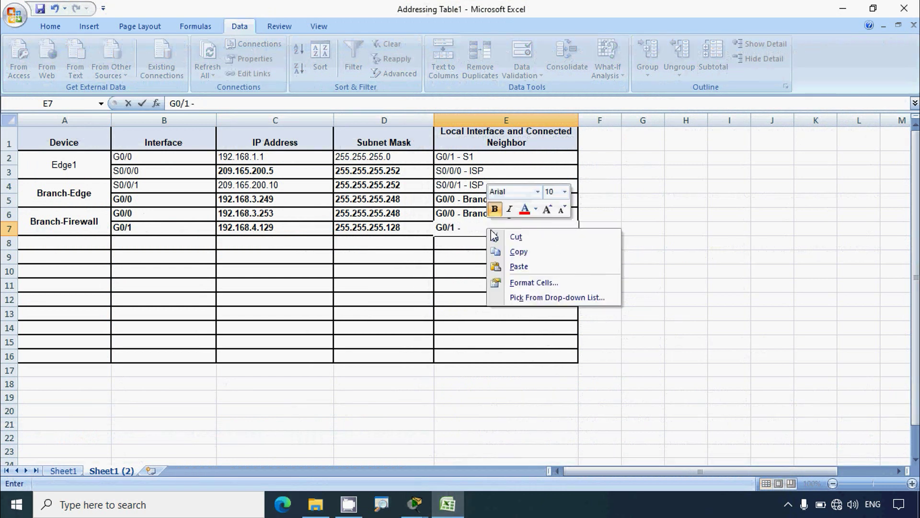
click(500, 266)
key(Return)
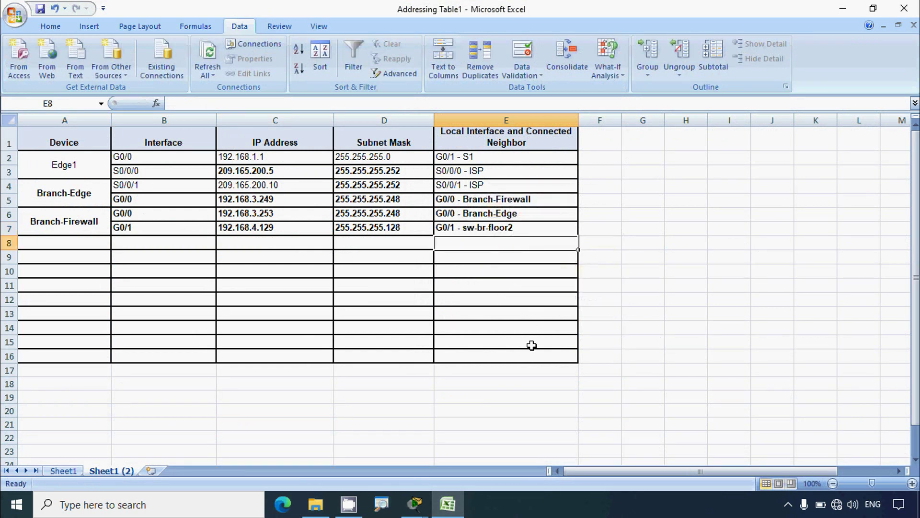
click(449, 411)
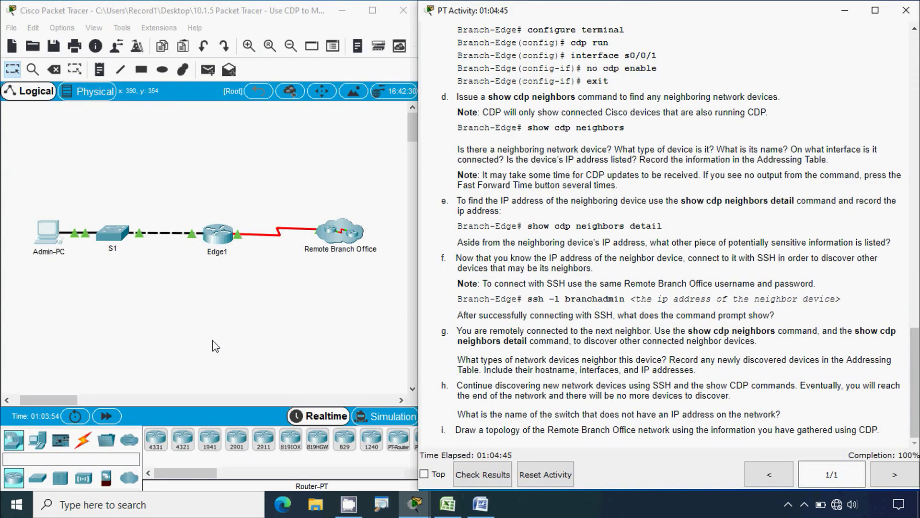
Step: Copy the device ID sw-br-floor2 from the CDP output on Admin-PC and enter it in Device cell A8 in Excel
click(47, 238)
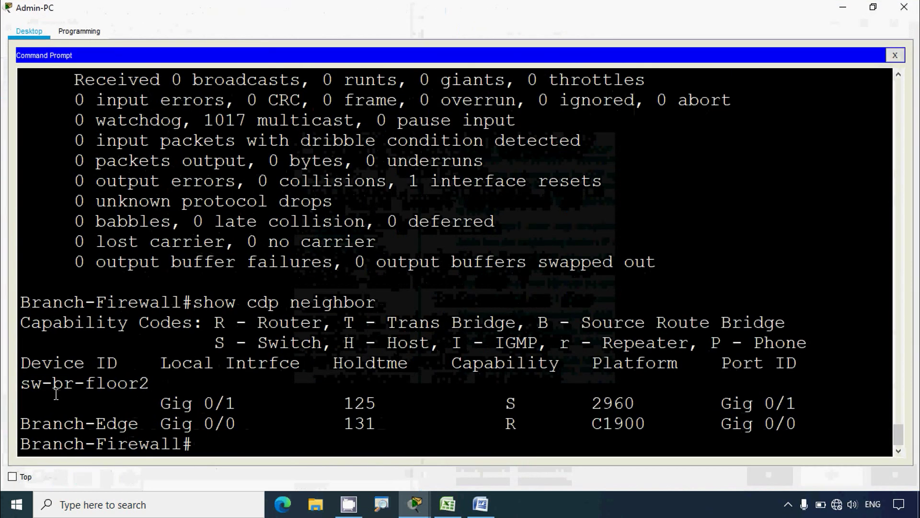
drag(20, 383, 161, 390)
key(ctrl+c)
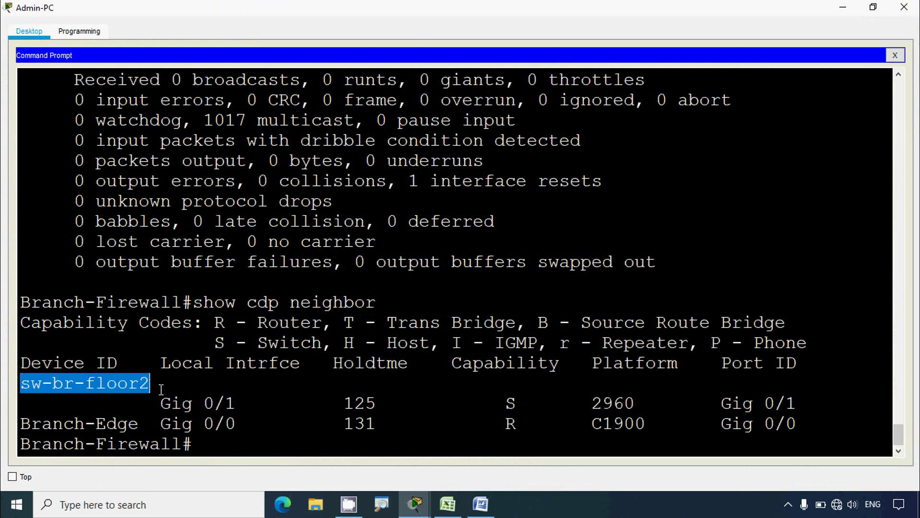
drag(28, 427, 151, 426)
click(447, 503)
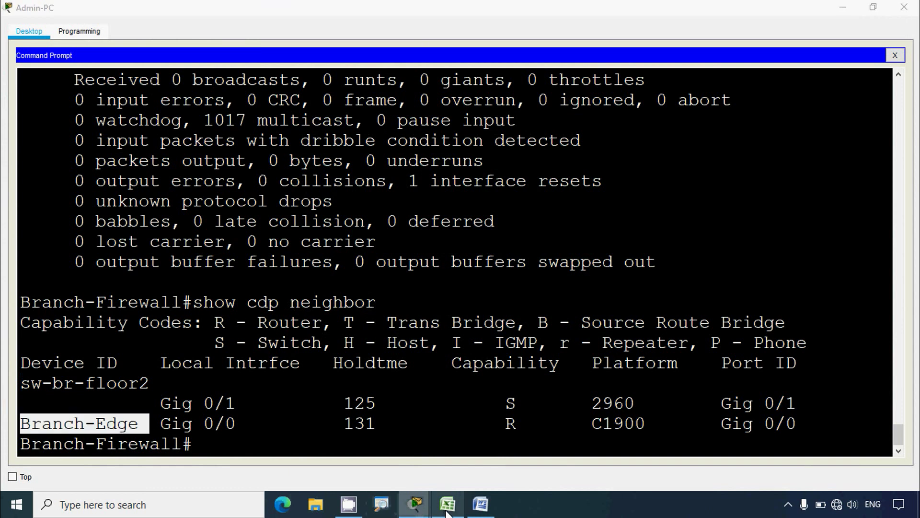
click(79, 246)
click(183, 106)
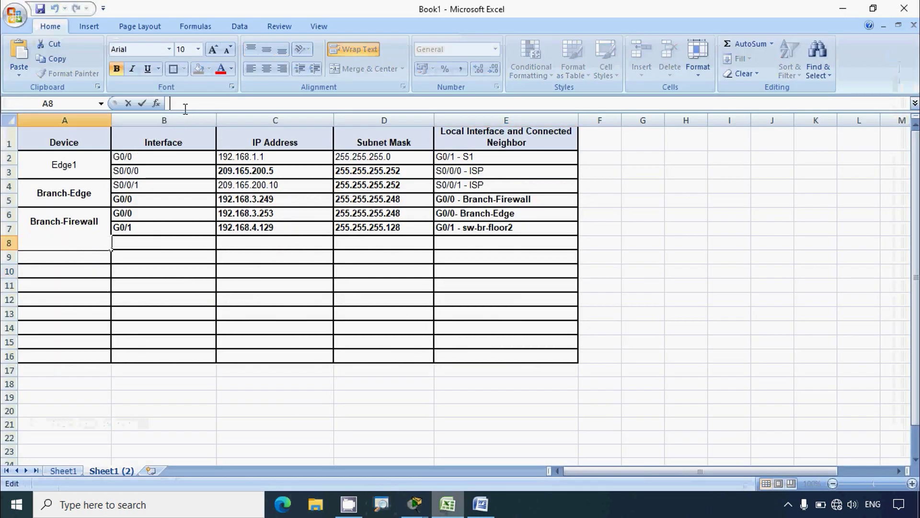
key(ctrl+v)
click(142, 282)
Step: Center the device name in cell A8 both vertically and horizontally
click(80, 245)
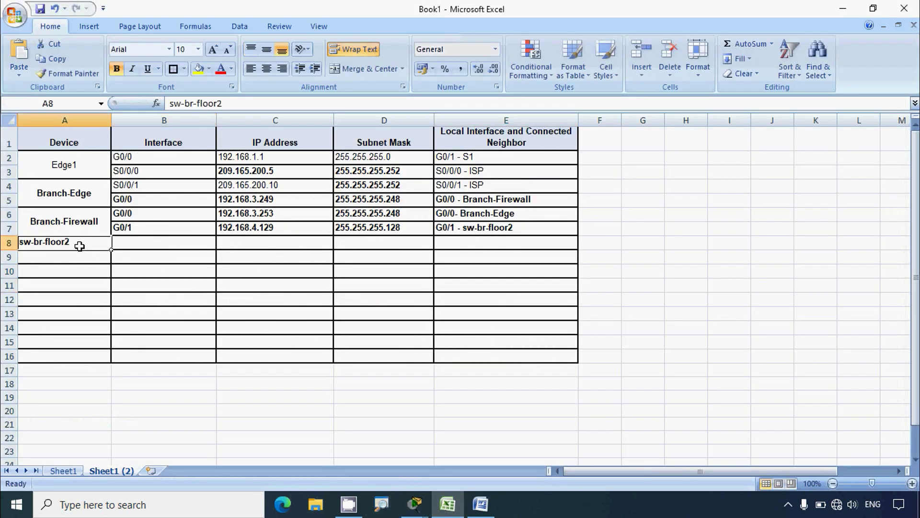
click(282, 69)
click(266, 49)
click(267, 68)
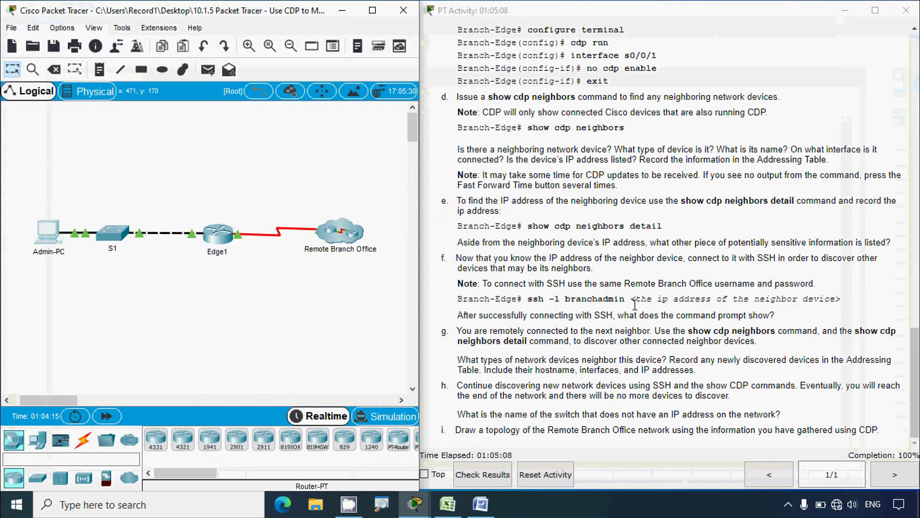
Step: Open the Admin-PC command prompt in a maximized window and locate neighbor sw-br-floor2 in the CDP output
click(579, 357)
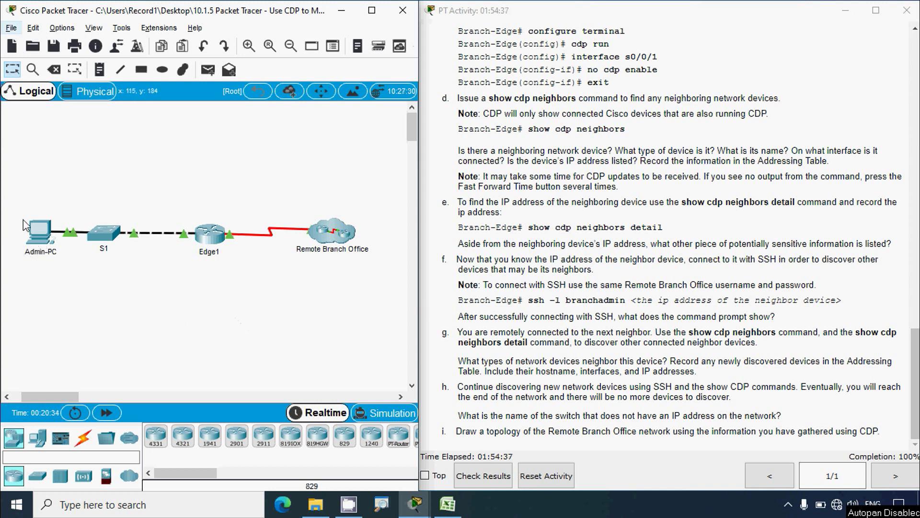
click(41, 232)
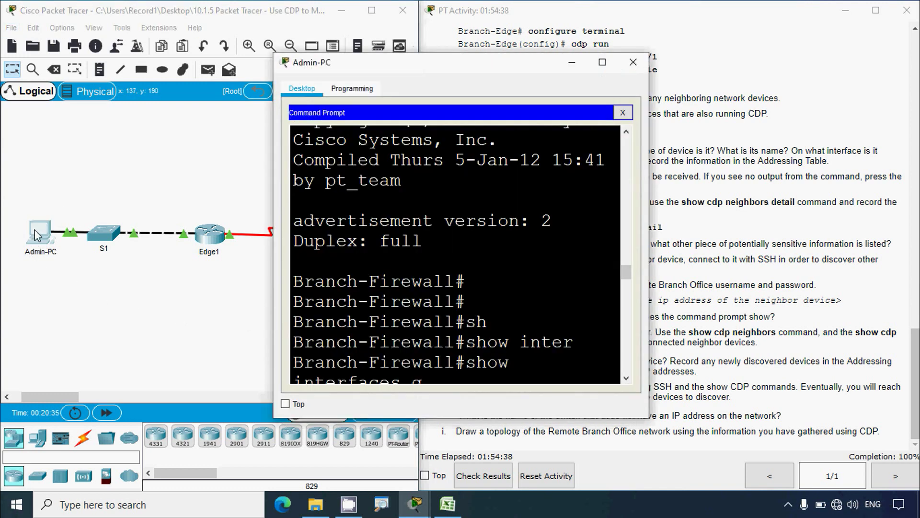
click(603, 62)
click(221, 437)
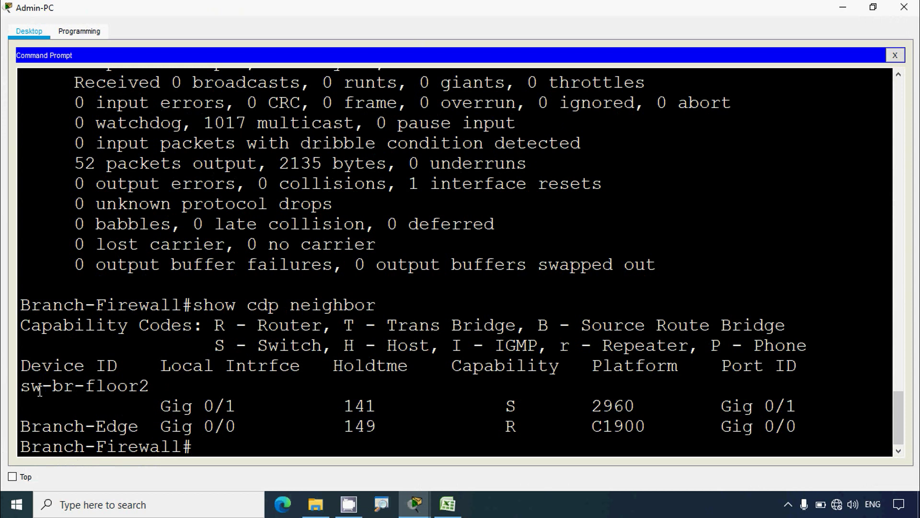
drag(28, 387, 151, 387)
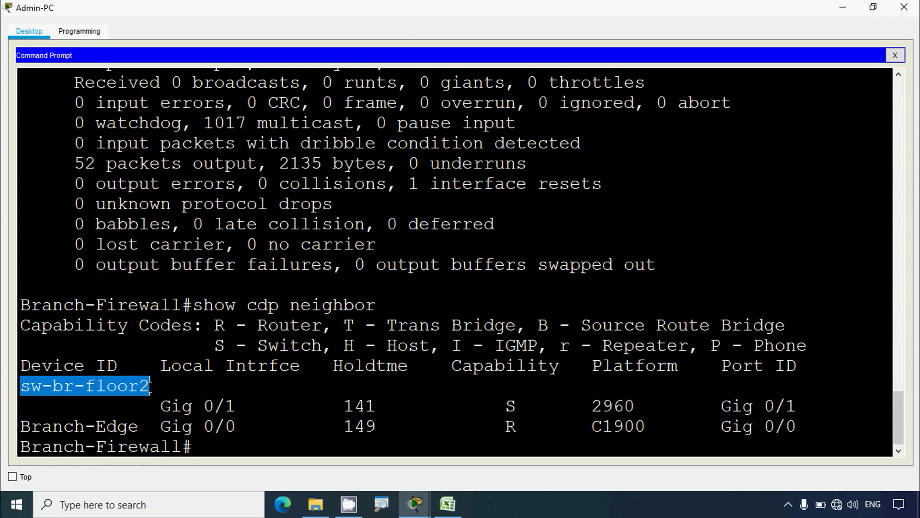
click(201, 443)
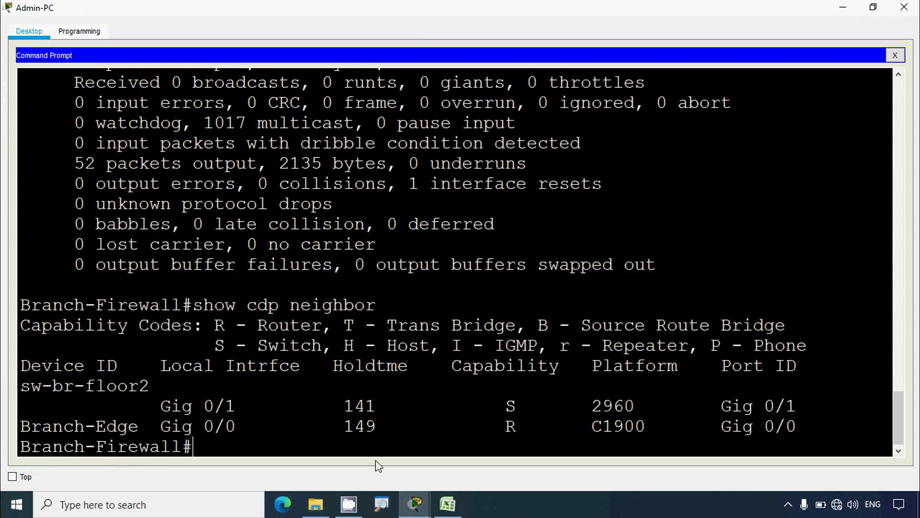
Step: Run show cdp neighbor again on Branch-Firewall, leaving out the detail keyword
text(show cdp neigh)
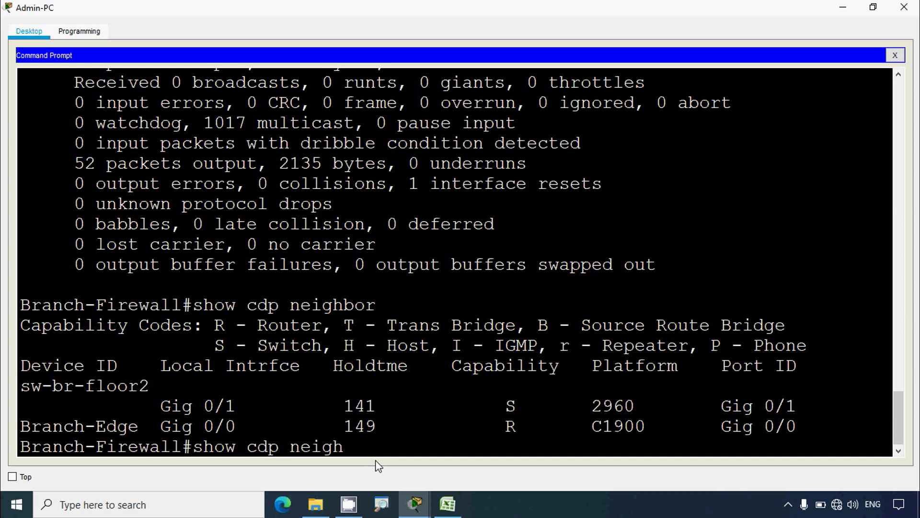
text(bor detail)
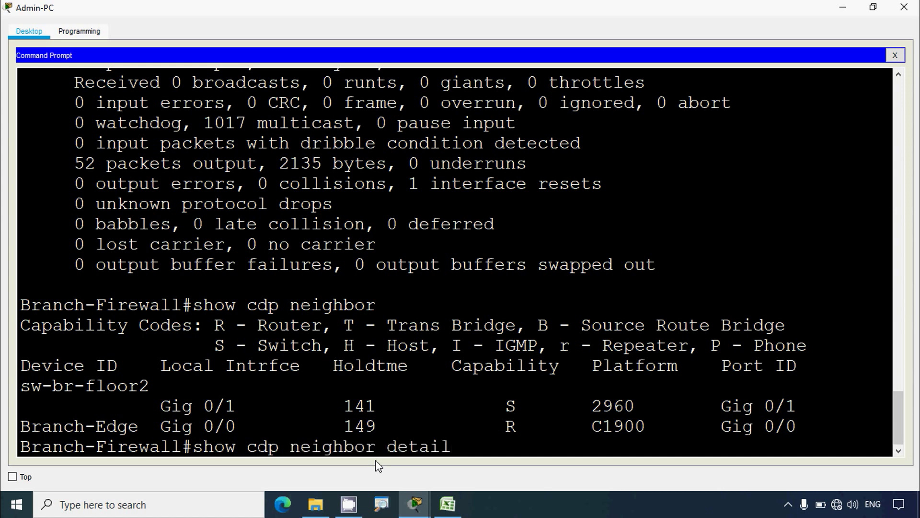
key(BackSpace)
key(BackSpace)
key(BackSpace)
key(BackSpace)
key(BackSpace)
key(BackSpace)
key(BackSpace)
key(Return)
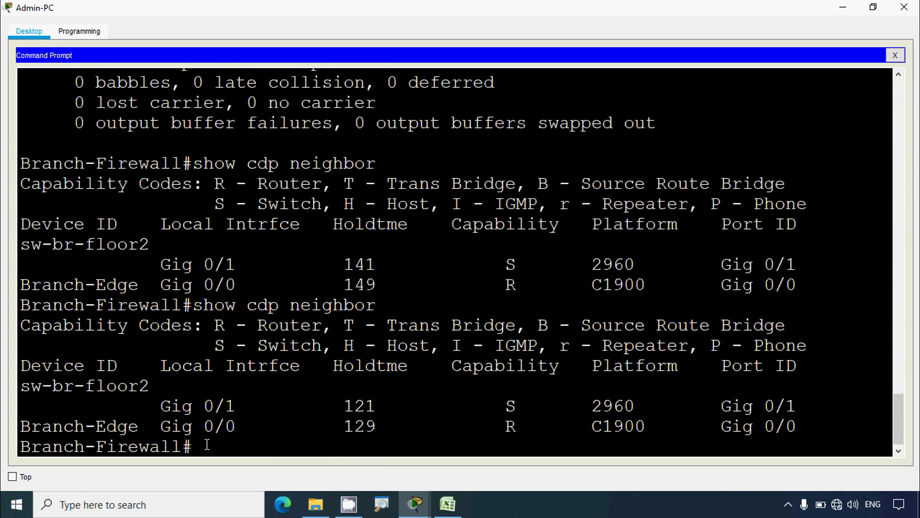
Step: Run show cdp neighbor detail on Branch-Firewall and bring up the sw-br-floor2 entry in the output
key(Up)
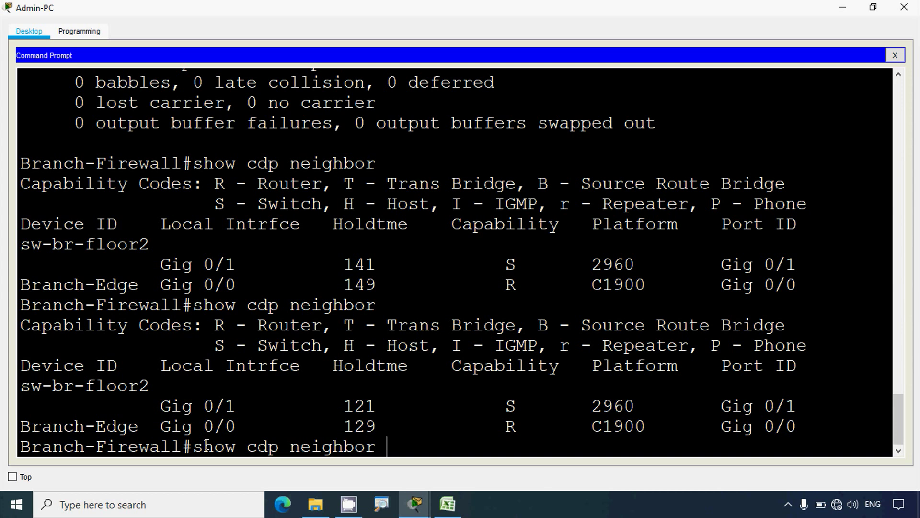
text(detail)
key(Return)
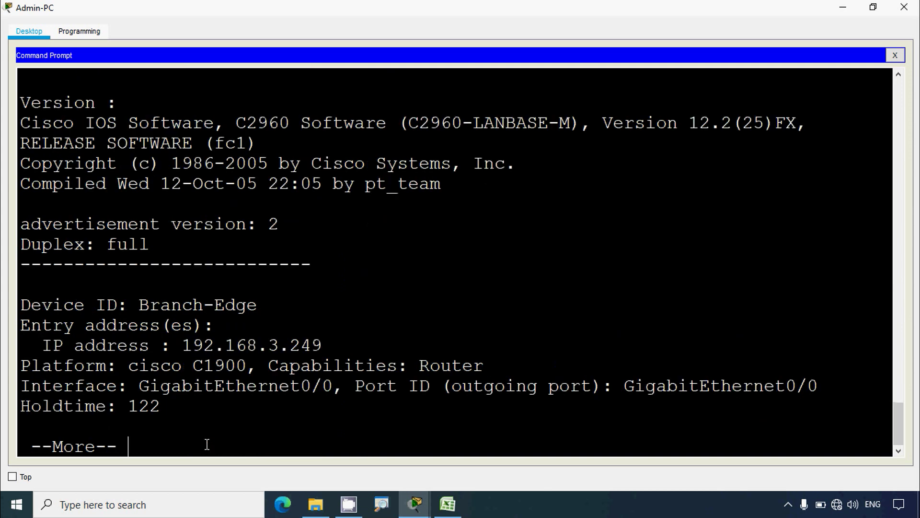
key(space)
scroll(235, 372, up, 2)
scroll(236, 373, up, 5)
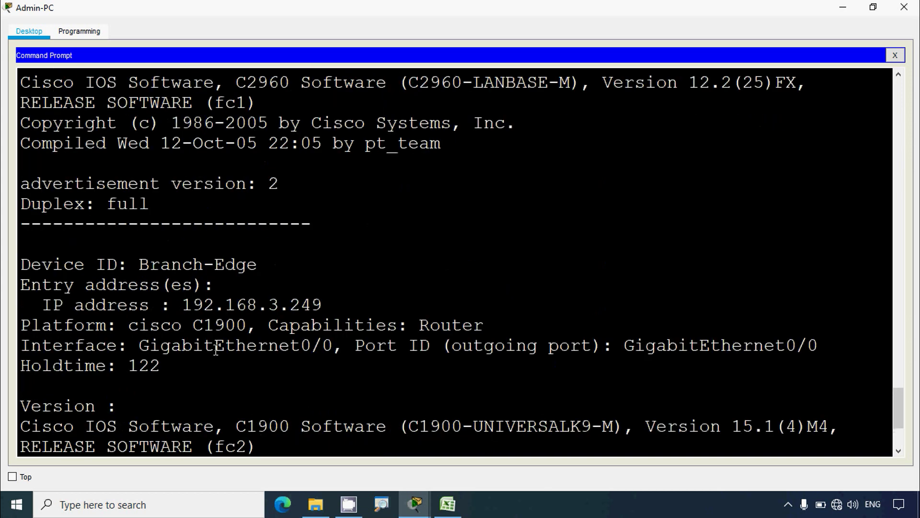
scroll(216, 349, up, 4)
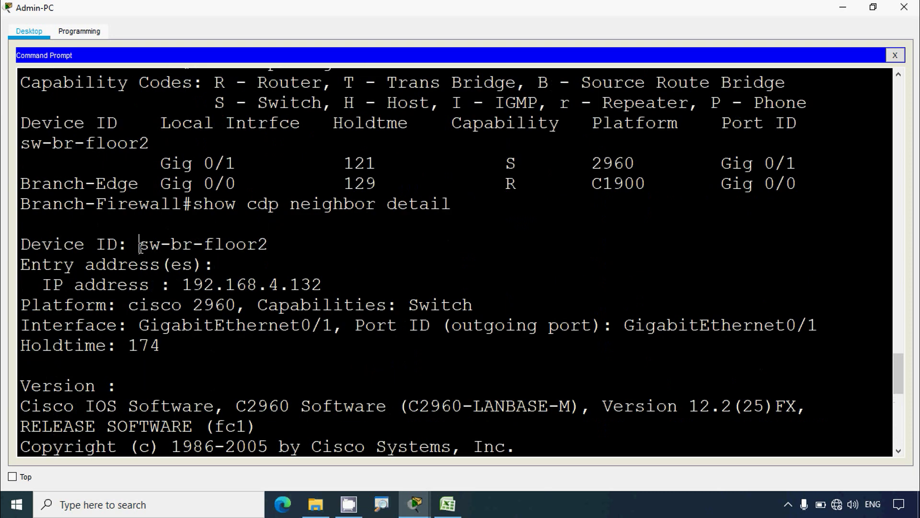
Step: Copy the device ID sw-br-floor2 from the detailed CDP output into Device cell A8 of the Excel addressing table
drag(139, 247, 269, 245)
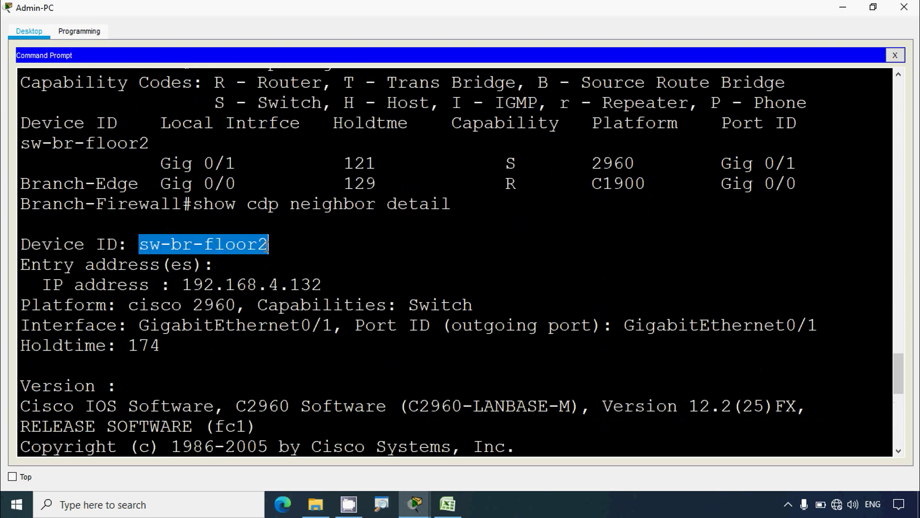
right_click(266, 246)
click(274, 248)
click(447, 503)
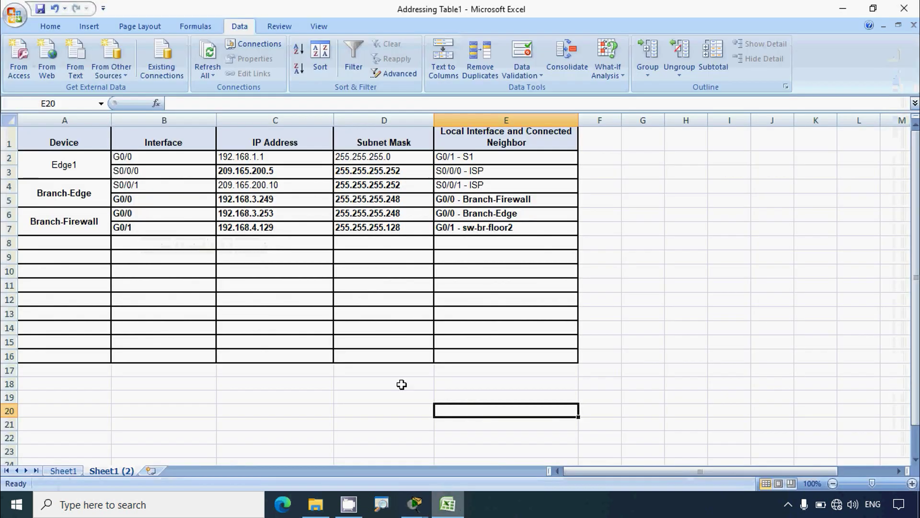
click(99, 245)
click(197, 102)
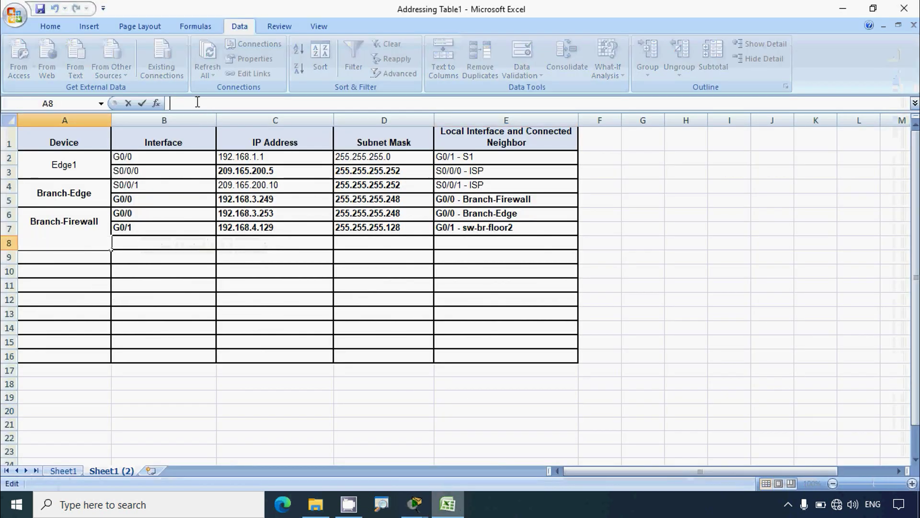
key(ctrl+v)
click(150, 271)
click(152, 243)
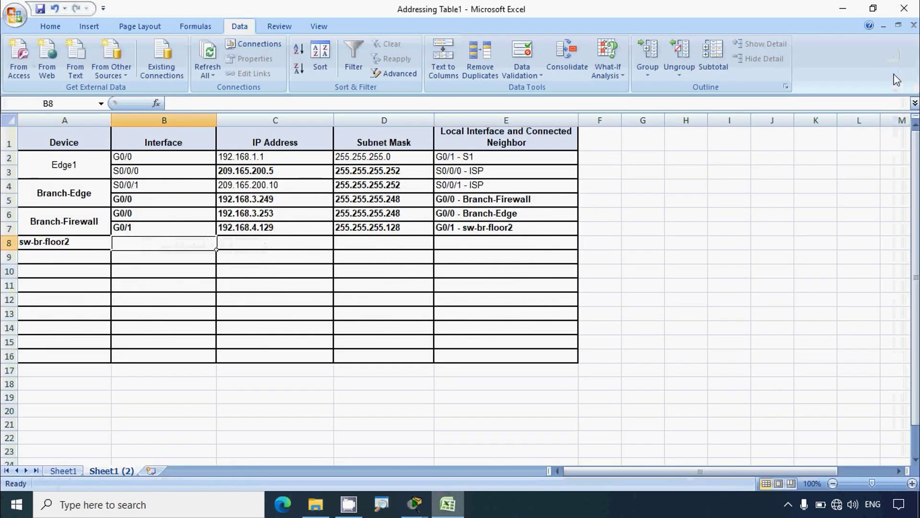
Step: Copy sw-br-floor2's IP address 192.168.4.132 from the detailed CDP output into IP Address cell C8 of the Excel addressing table
click(843, 8)
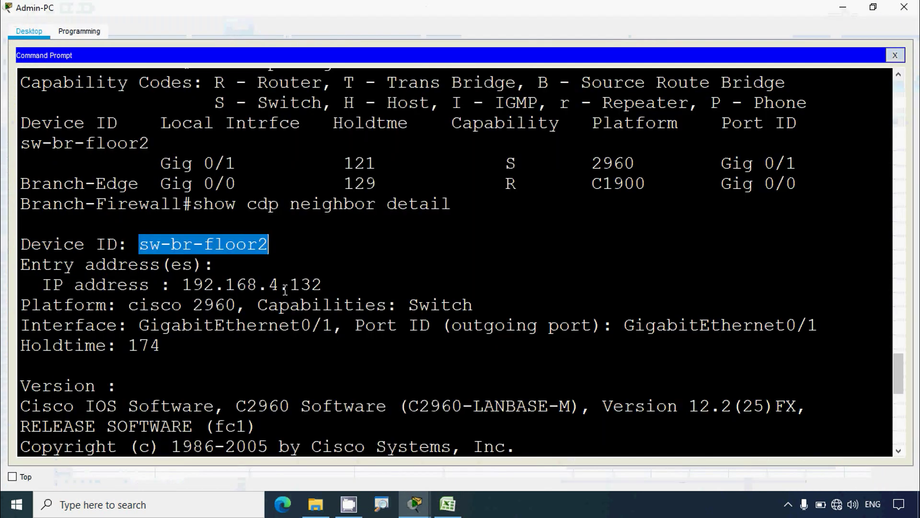
drag(186, 285, 320, 284)
right_click(311, 289)
click(312, 291)
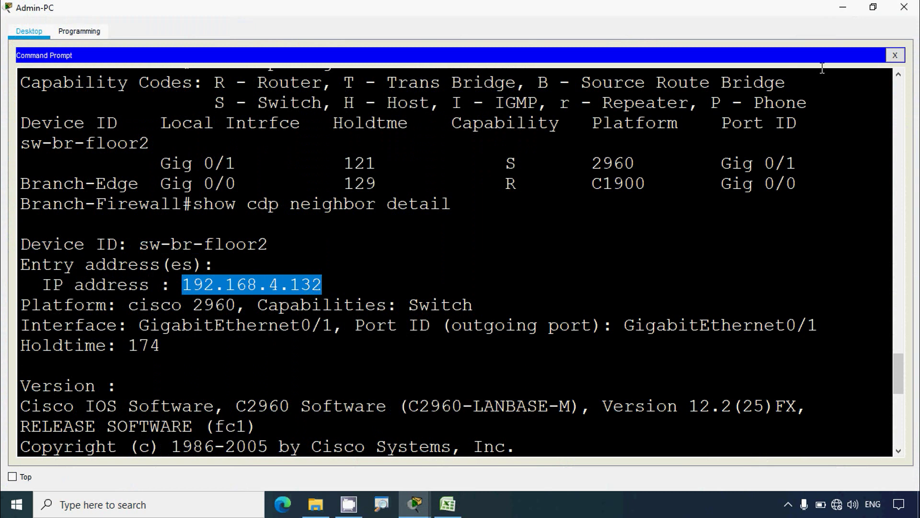
click(842, 8)
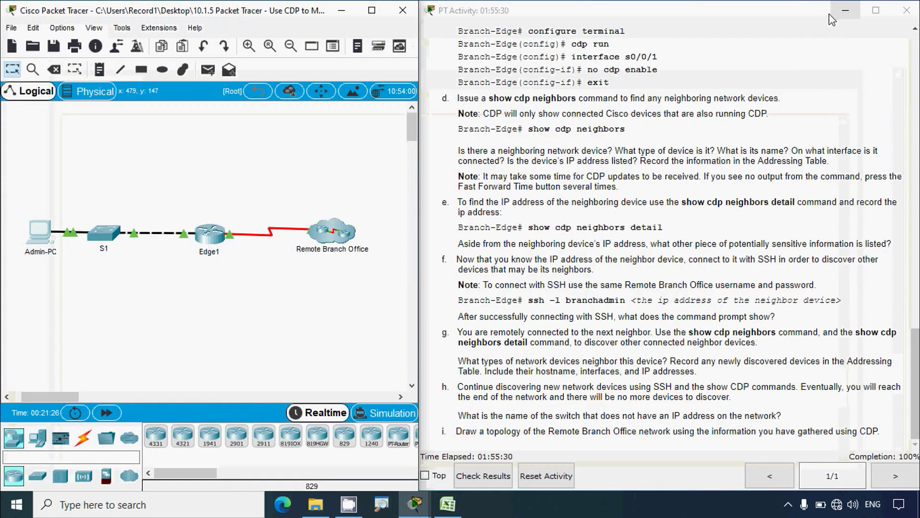
click(448, 504)
click(242, 239)
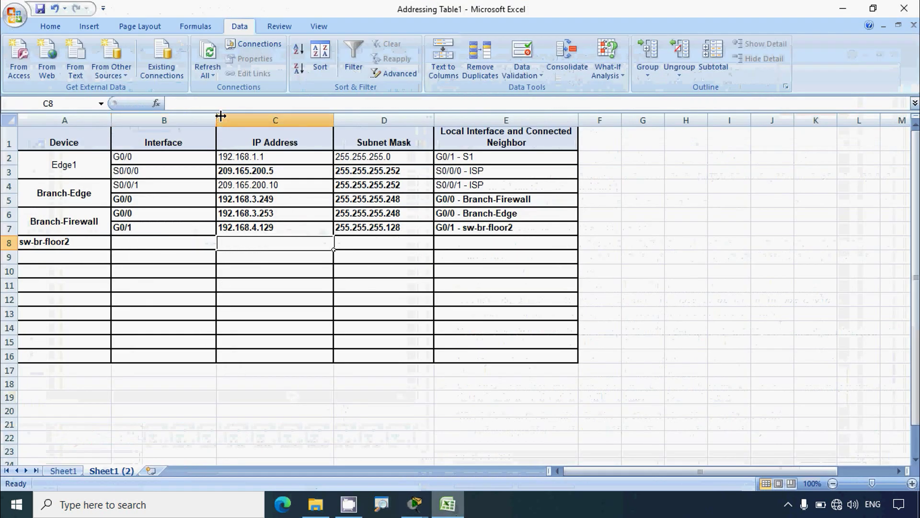
click(229, 104)
key(ctrl+v)
click(248, 258)
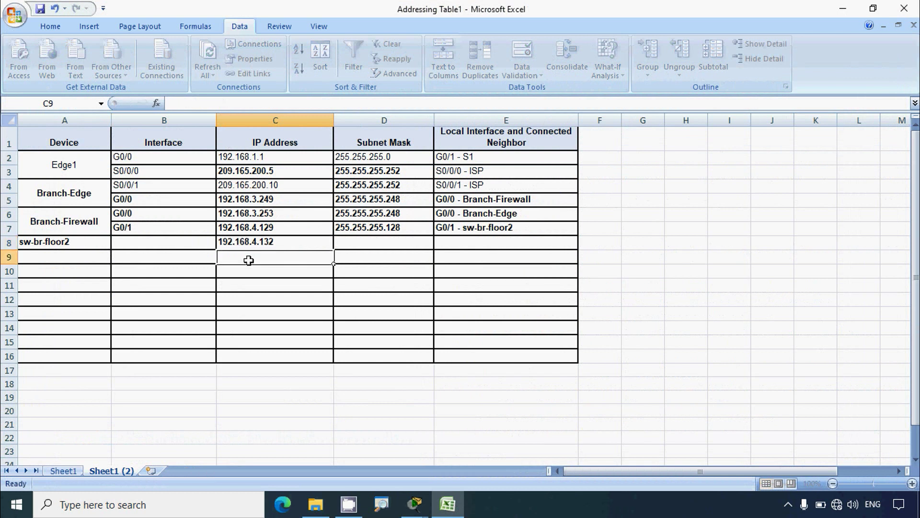
Step: Look up sw-br-floor2's outgoing port in the CDP output and record it as G0/1 in Interface cell B8
click(160, 239)
click(441, 507)
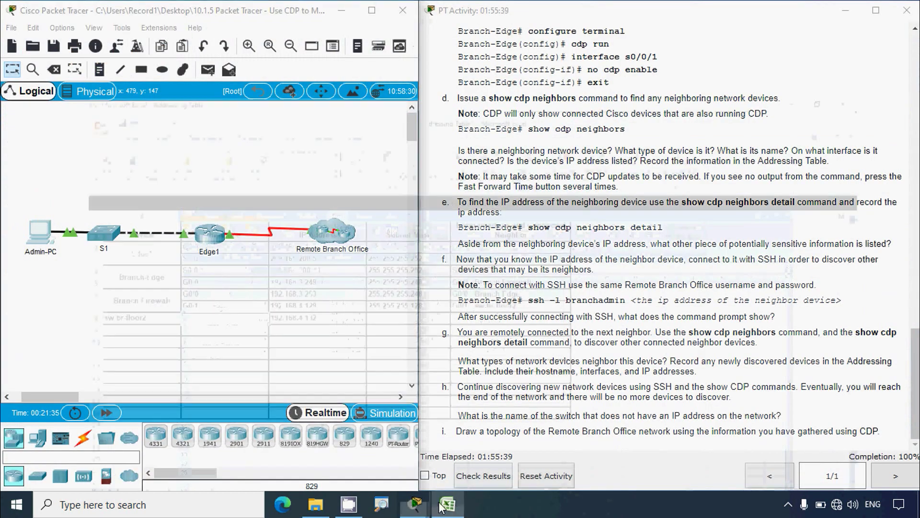
click(440, 507)
mouse_move(415, 503)
click(461, 462)
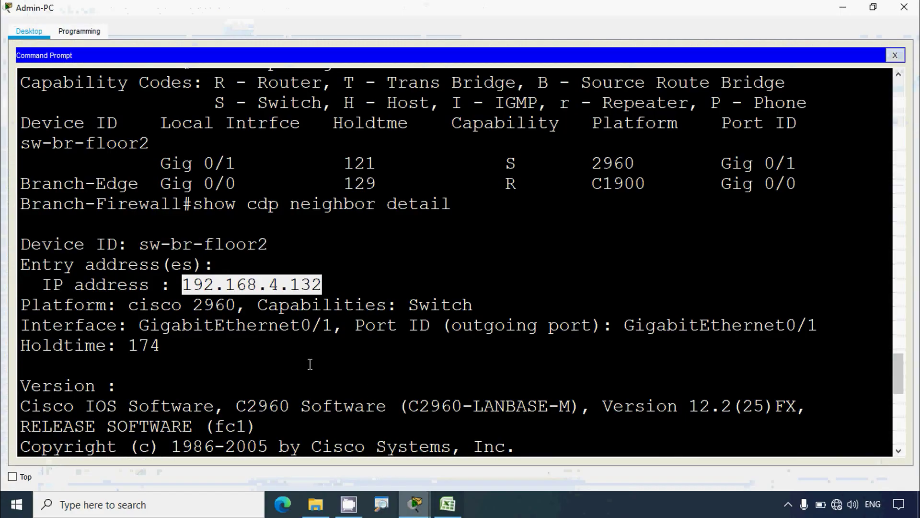
drag(627, 325, 818, 327)
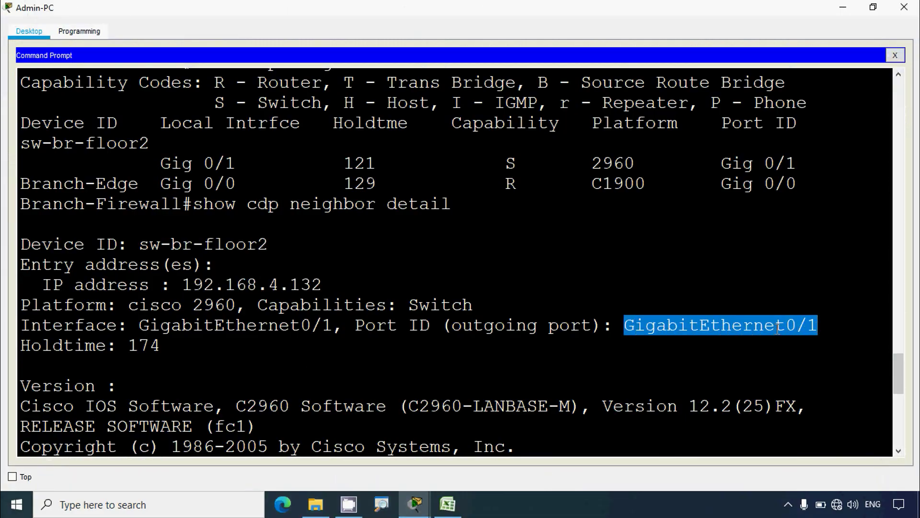
scroll(295, 364, down, 1)
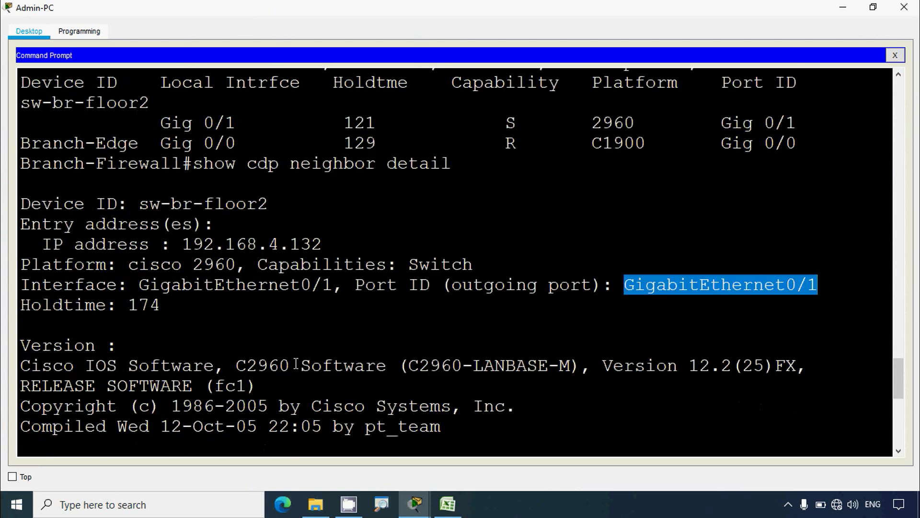
click(560, 306)
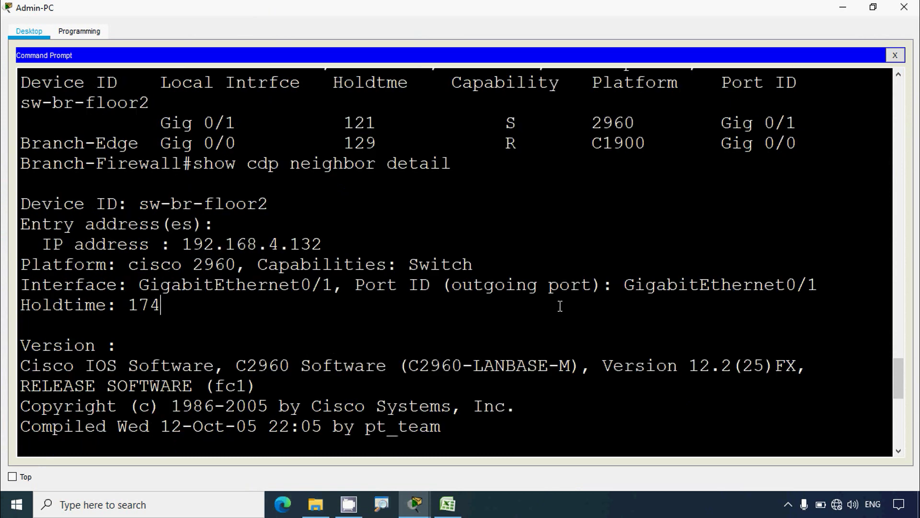
drag(623, 286, 814, 287)
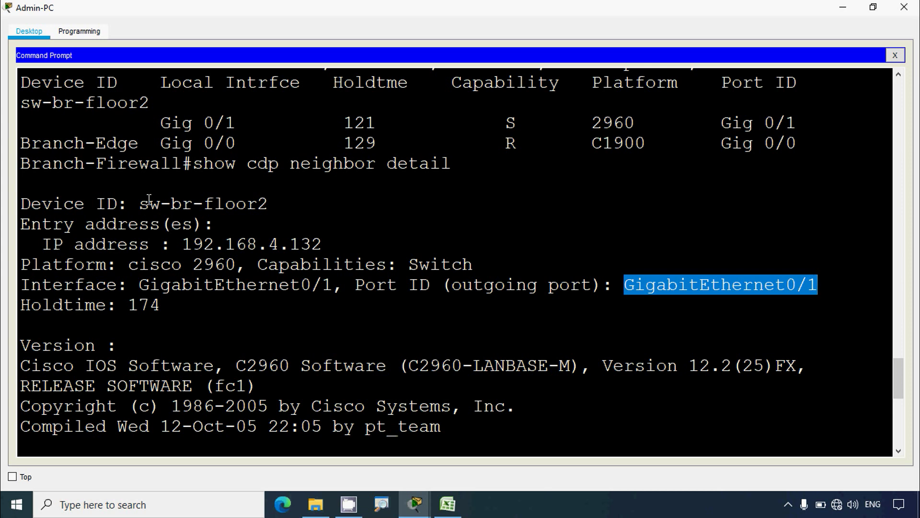
drag(147, 204, 225, 205)
click(843, 7)
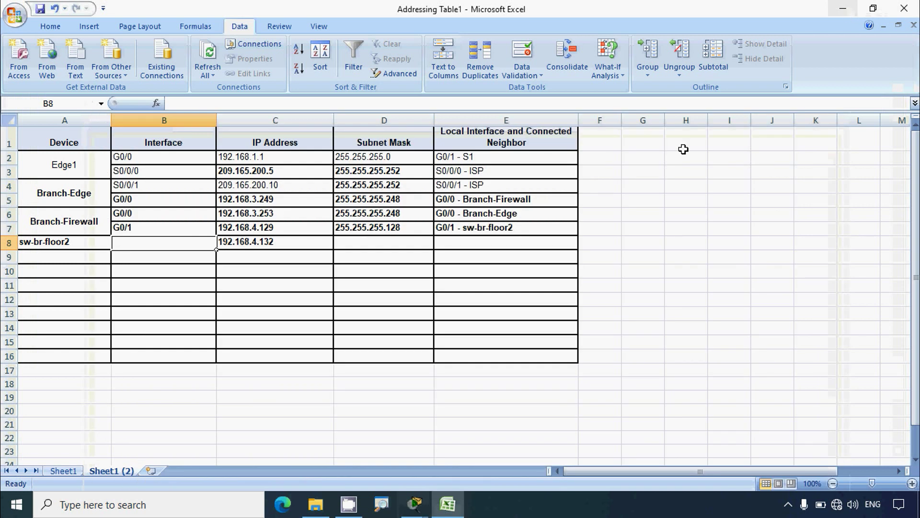
click(484, 258)
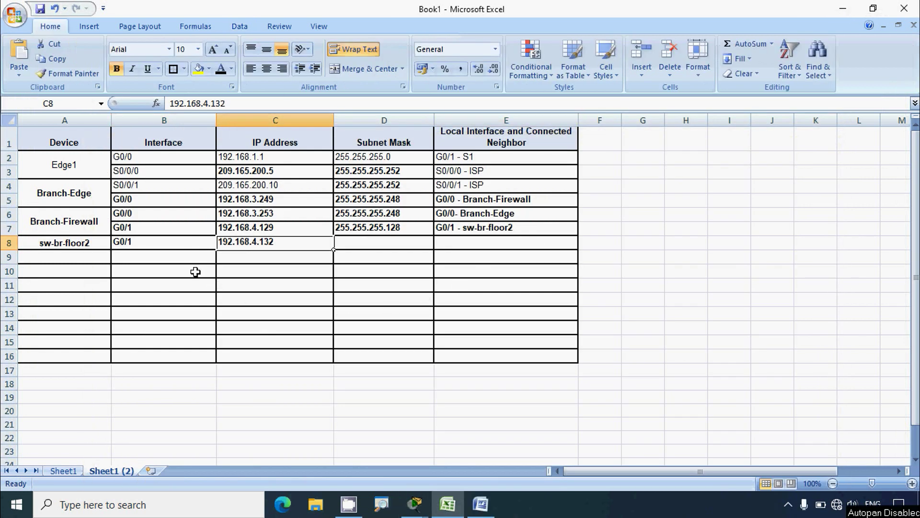
Step: Review the sw-br-floor2 row of the addressing table, checking the IP address recorded in cell C8
click(7, 243)
click(198, 263)
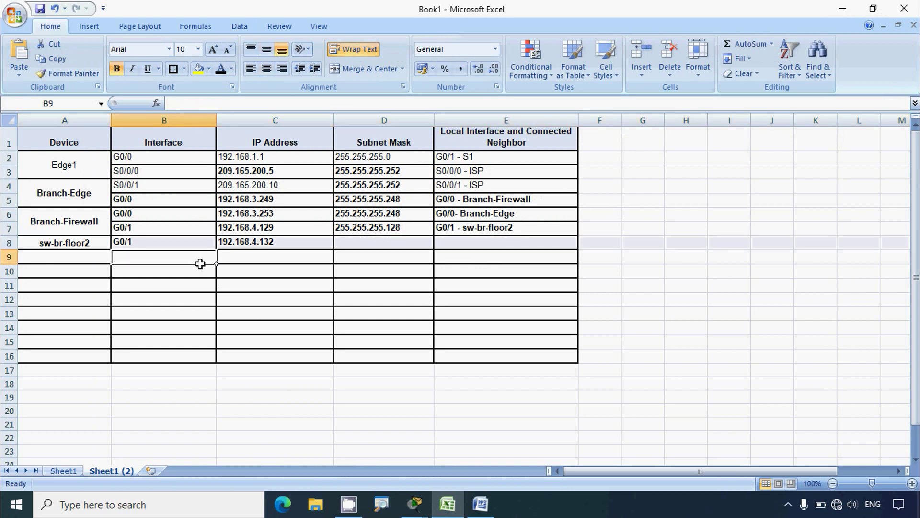
click(240, 241)
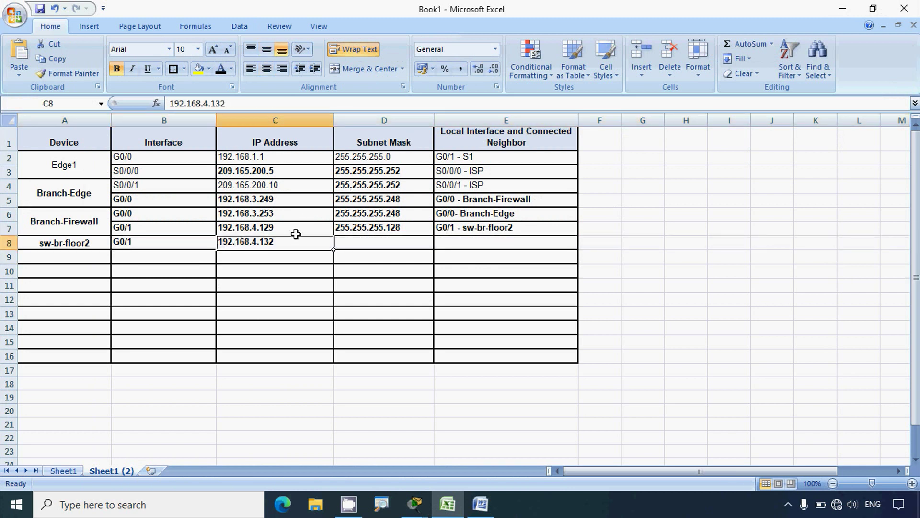
drag(235, 103, 139, 106)
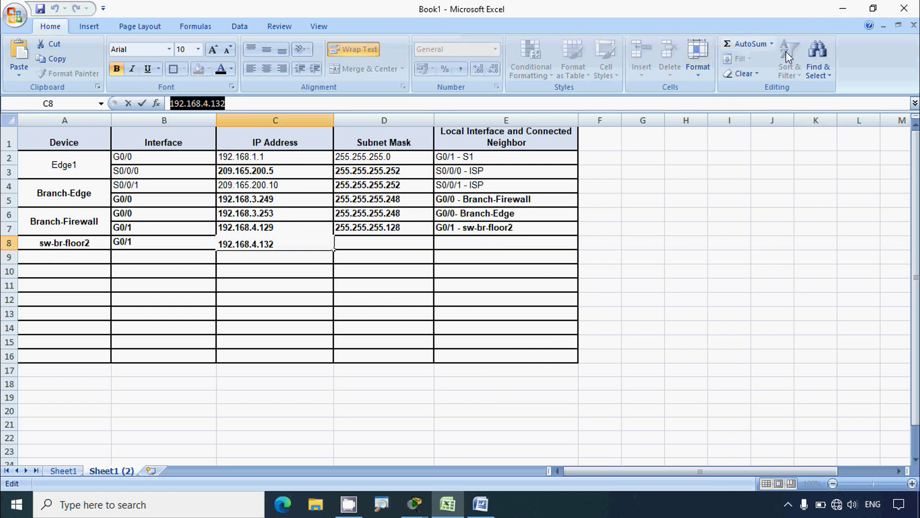
Step: Begin an ssh -l command at the Branch-Firewall prompt, using the username branchadmin copied from the activity instructions
click(842, 8)
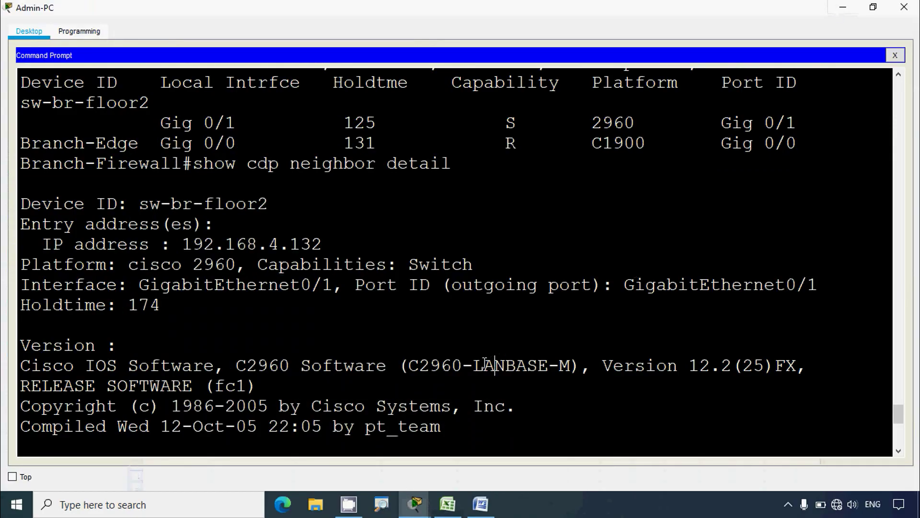
key(Return)
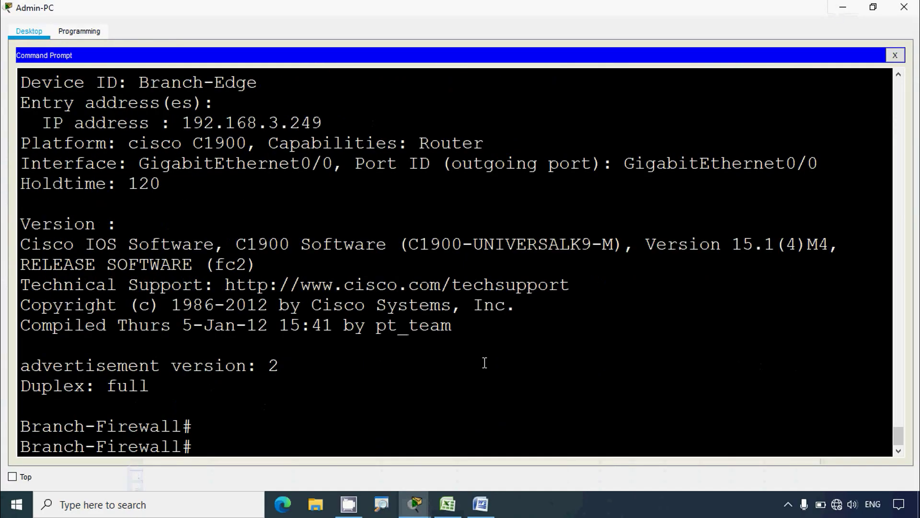
text(ssho)
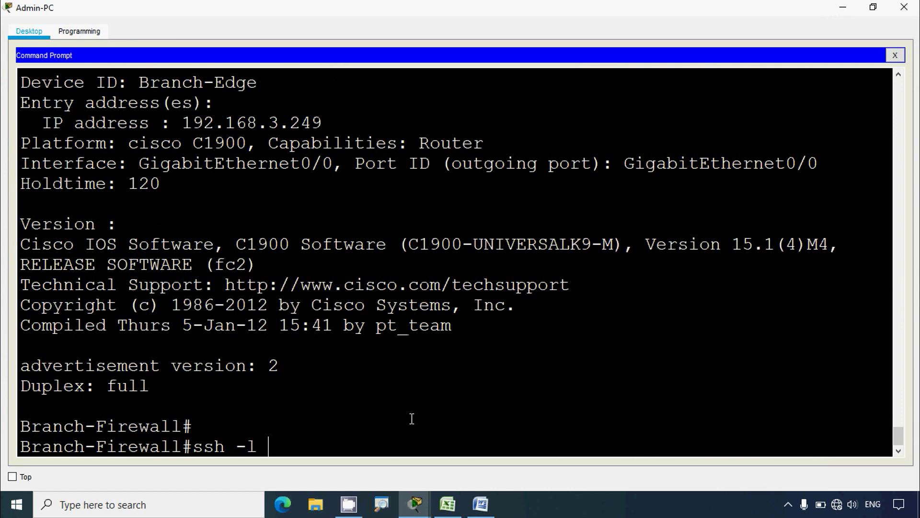
mouse_move(410, 503)
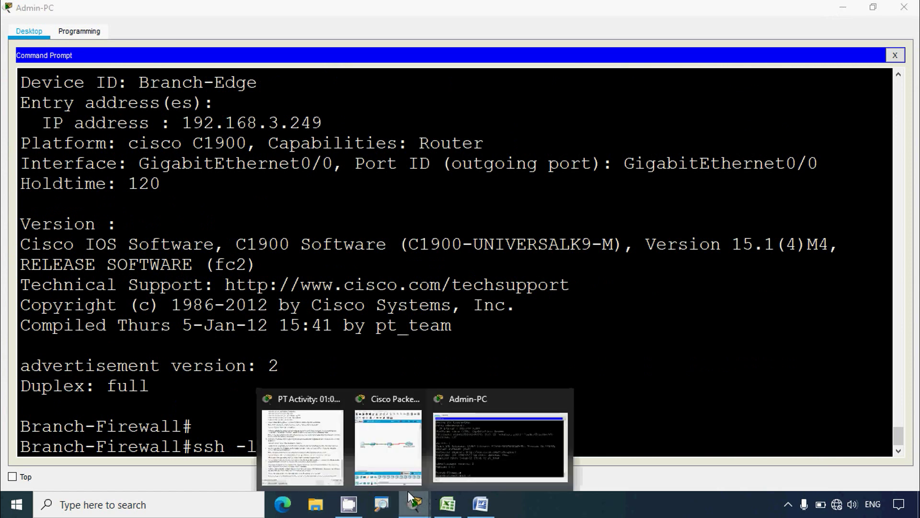
click(341, 432)
scroll(602, 381, up, 10)
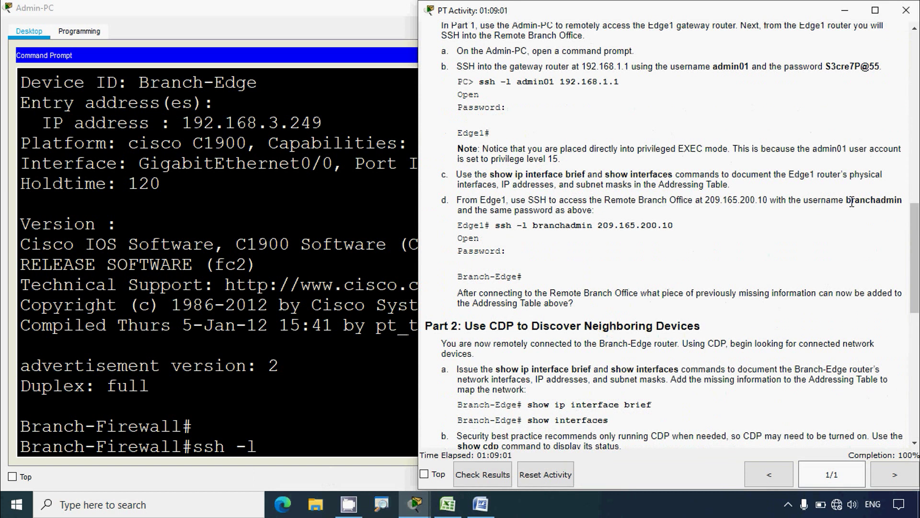
drag(846, 200, 902, 202)
right_click(274, 445)
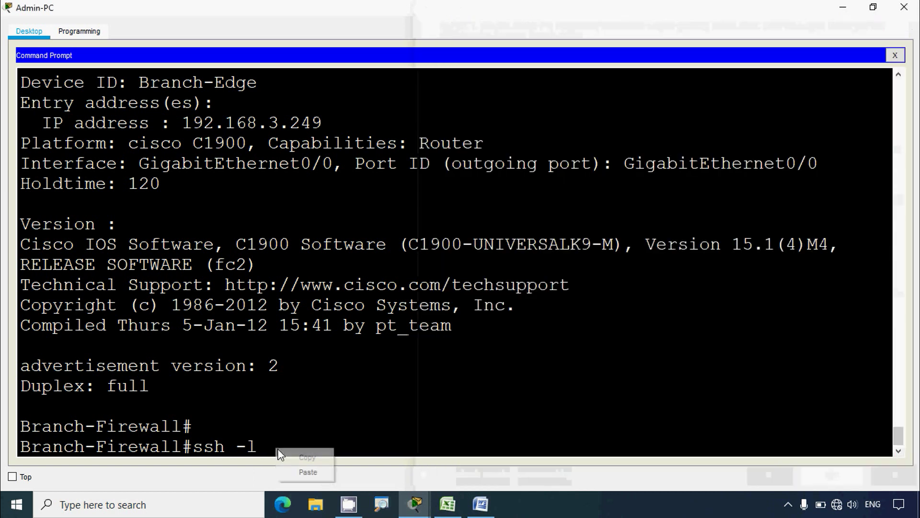
click(297, 472)
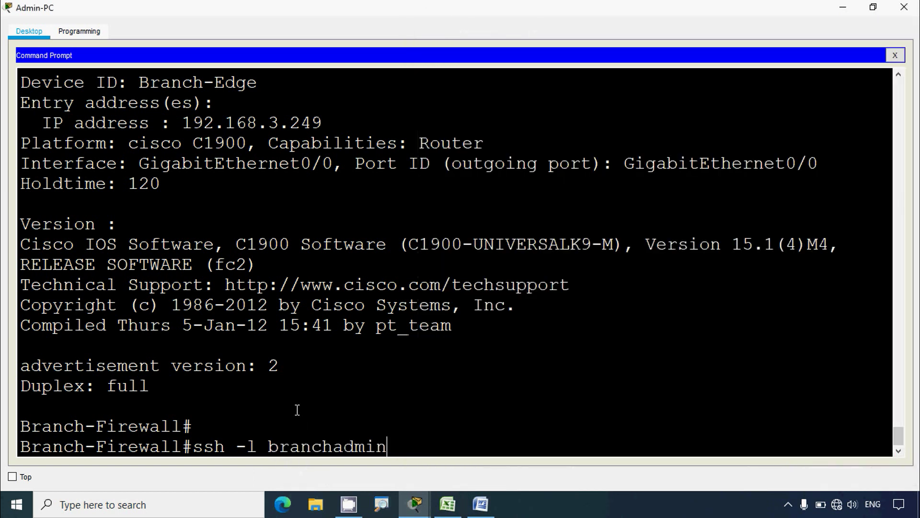
Step: Complete the SSH command with 192.168.4.132 copied from the sw-br-floor2 CDP entry and run it
scroll(297, 408, up, 5)
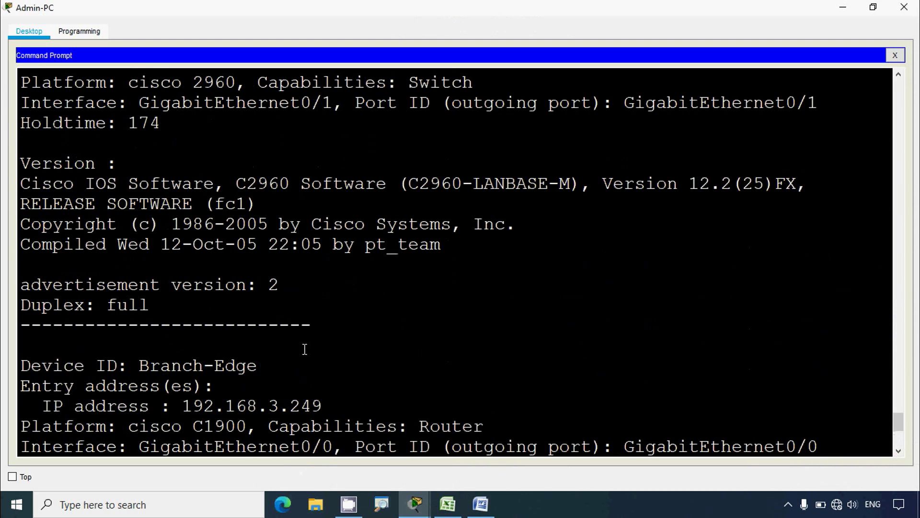
scroll(305, 349, up, 2)
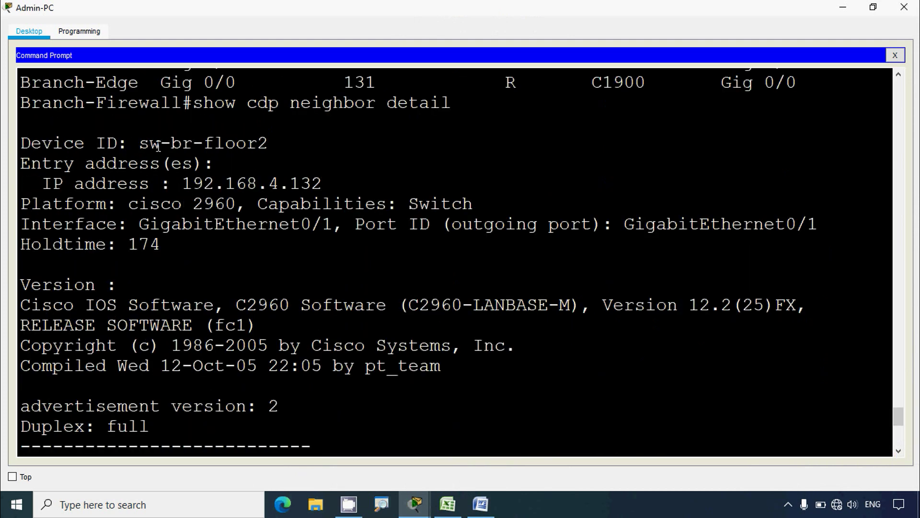
drag(188, 184, 324, 185)
right_click(302, 181)
click(331, 187)
scroll(324, 310, down, 3)
scroll(329, 367, down, 3)
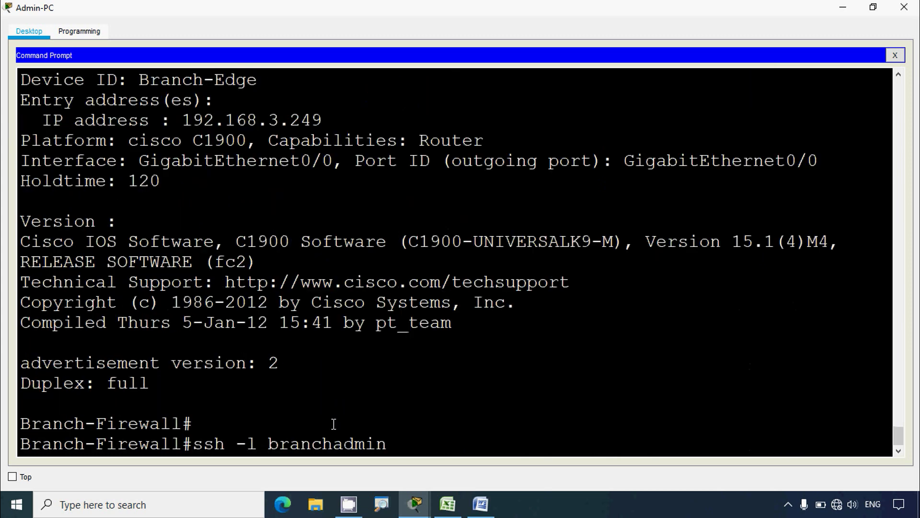
right_click(419, 441)
click(403, 438)
right_click(420, 449)
click(445, 470)
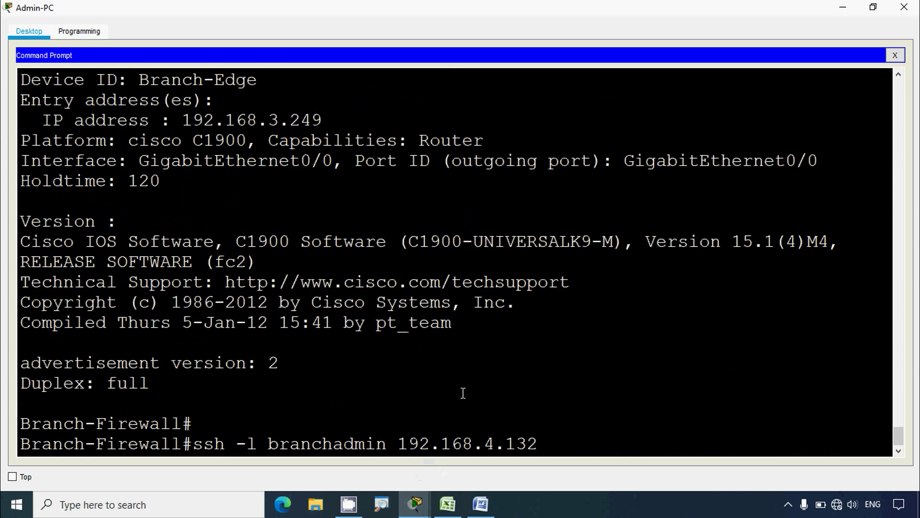
key(Return)
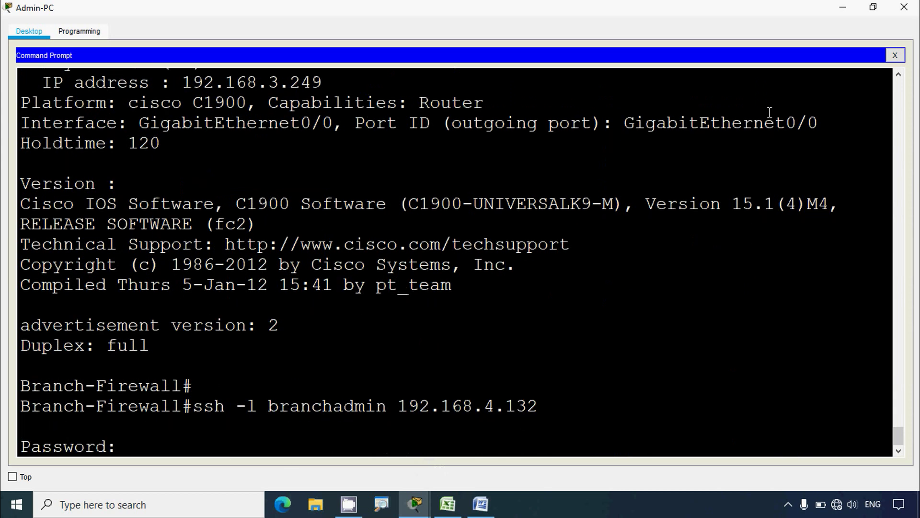
Step: Copy the SSH password from the activity instructions and submit it at the Password prompt to log in to sw-br-floor2
click(843, 7)
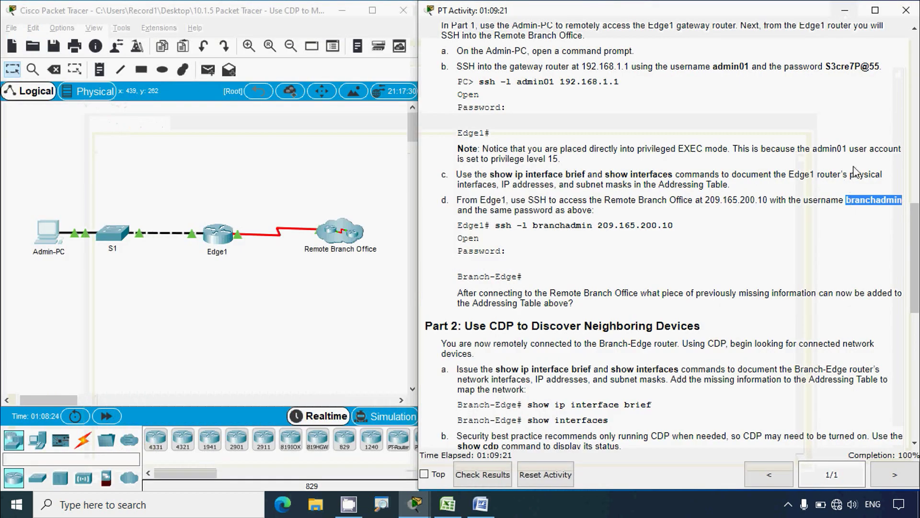
drag(827, 64, 875, 64)
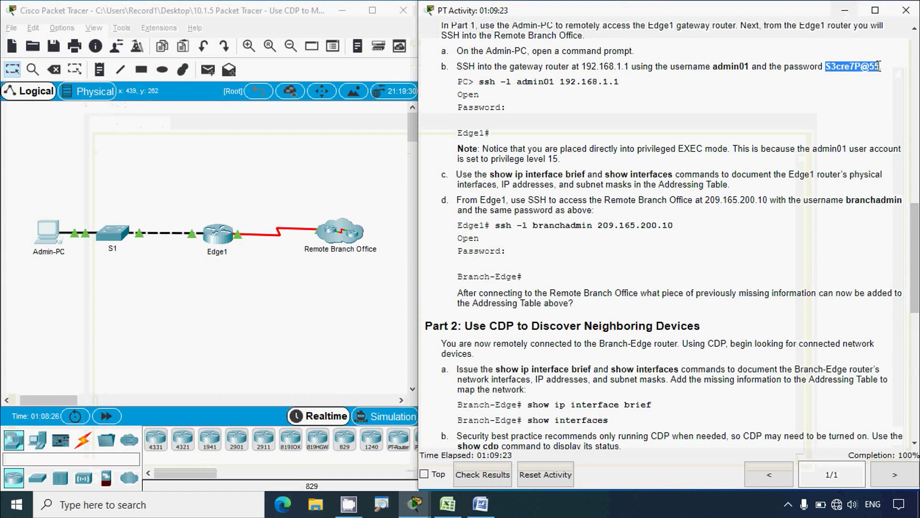
click(55, 223)
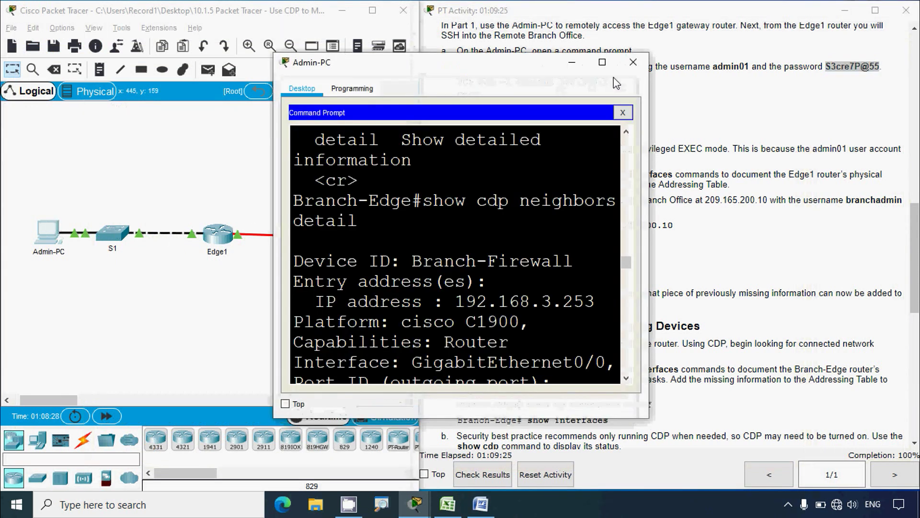
click(598, 61)
key(ctrl+v)
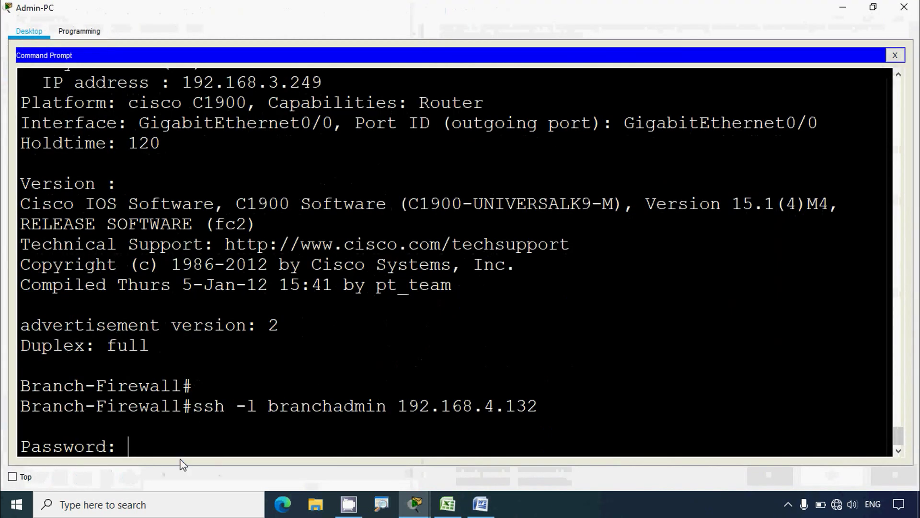
key(Return)
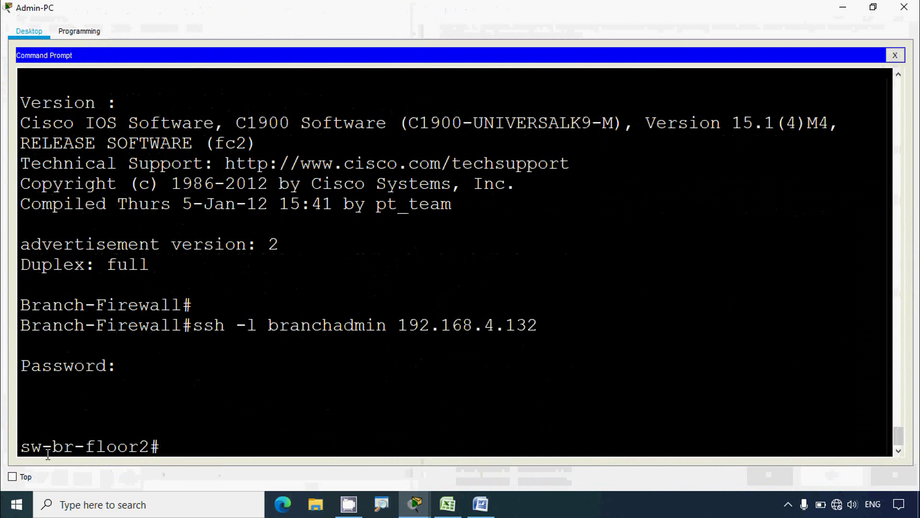
drag(20, 447, 173, 447)
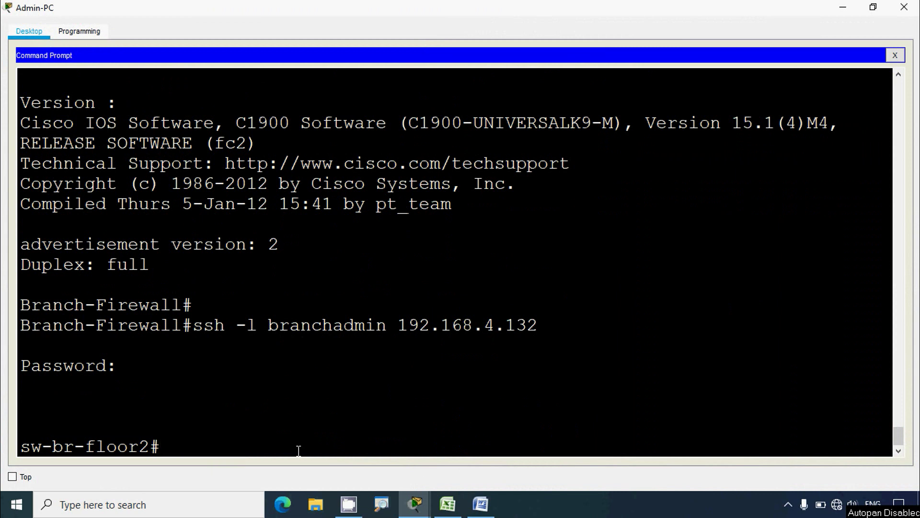
Step: Run show ip interface brief on sw-br-floor2 and examine the full interface list, especially the active ports and Vlan1
text(show ip i)
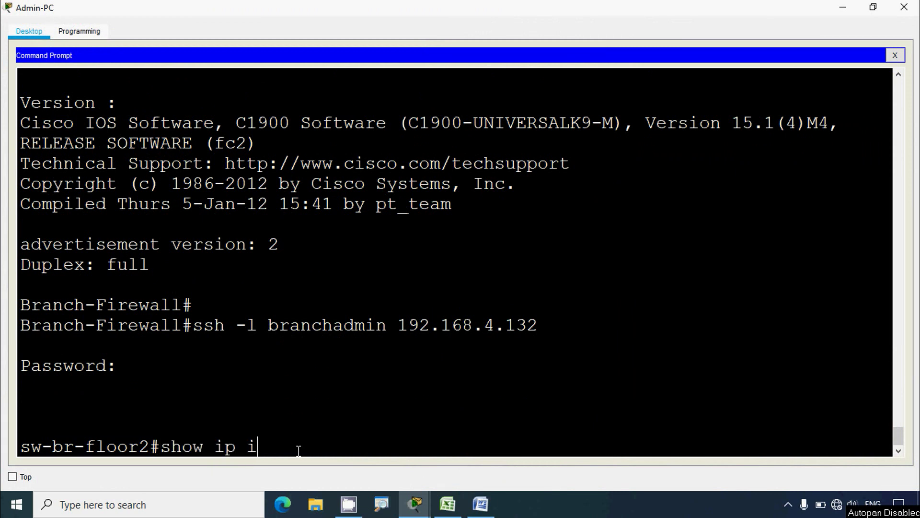
text(nterface brief)
key(Return)
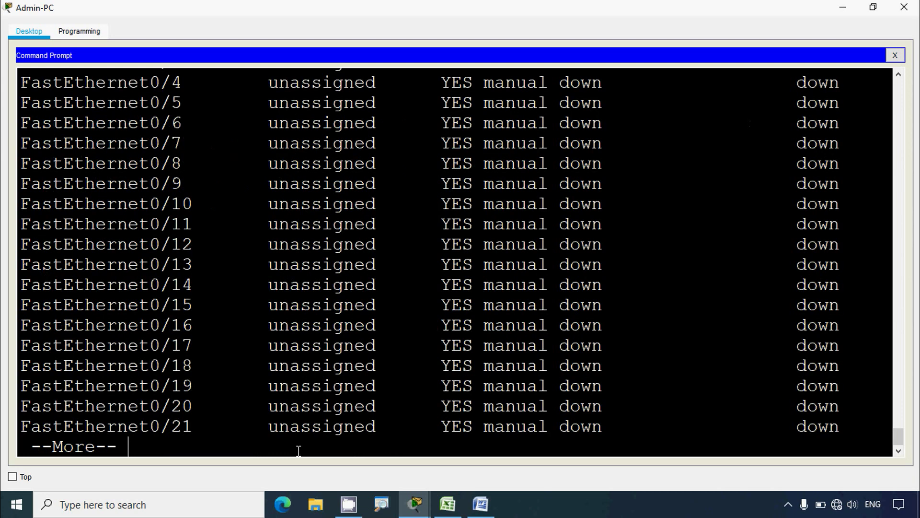
key(space)
scroll(304, 400, up, 6)
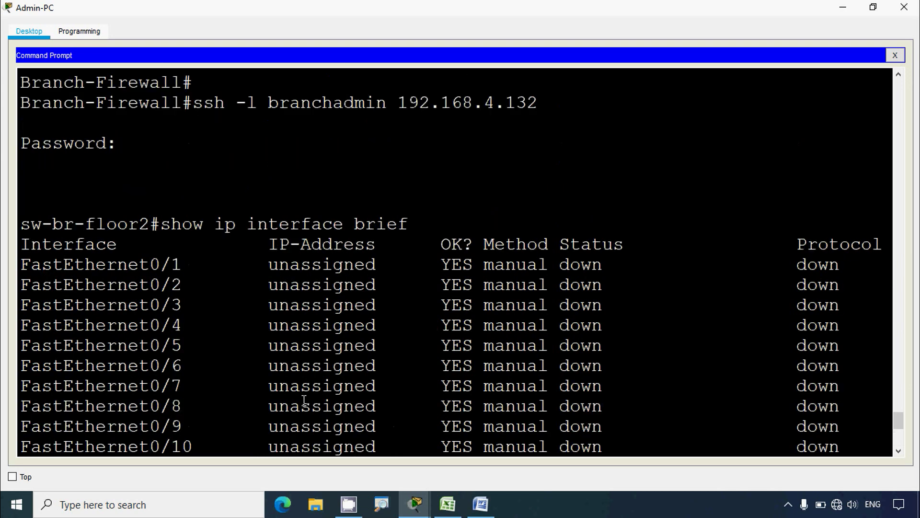
scroll(695, 297, down, 2)
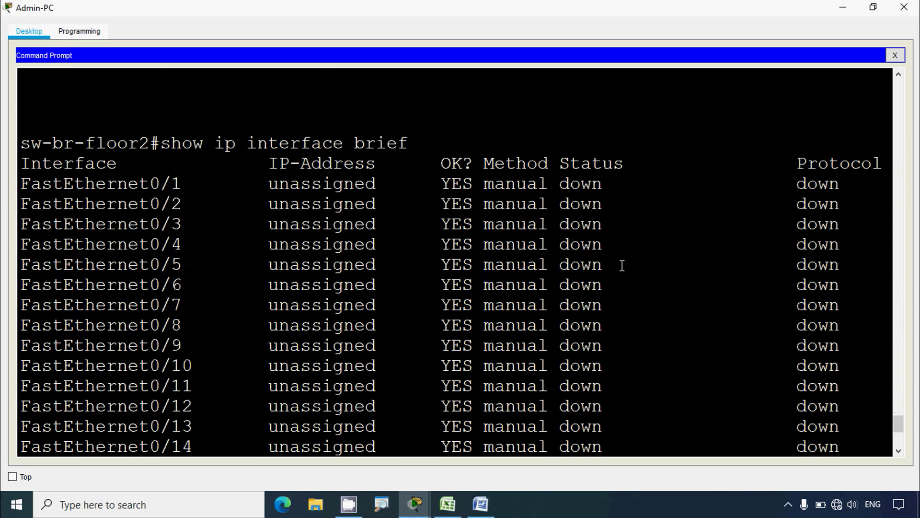
scroll(611, 220, down, 5)
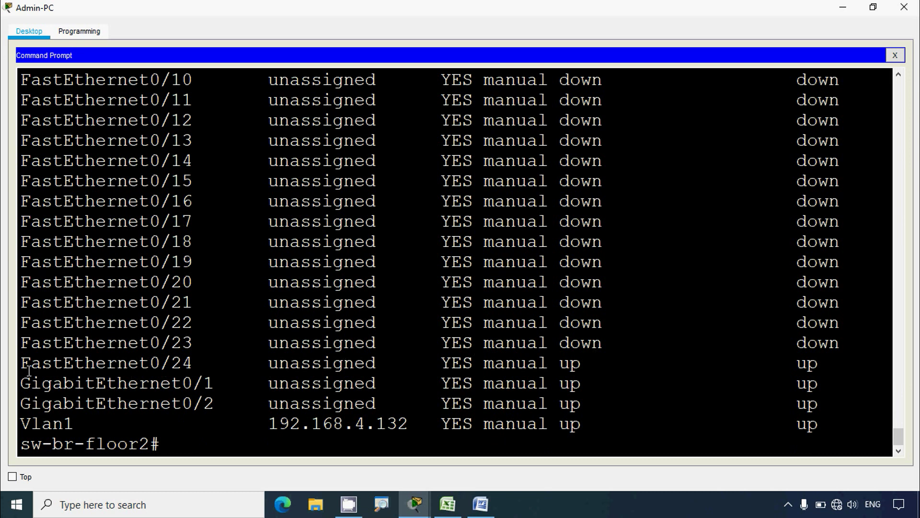
drag(21, 363, 841, 417)
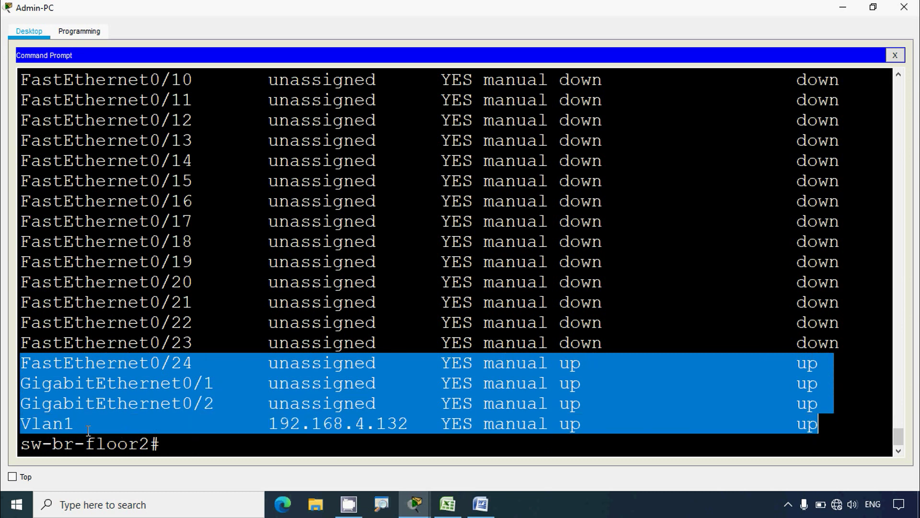
double_click(31, 424)
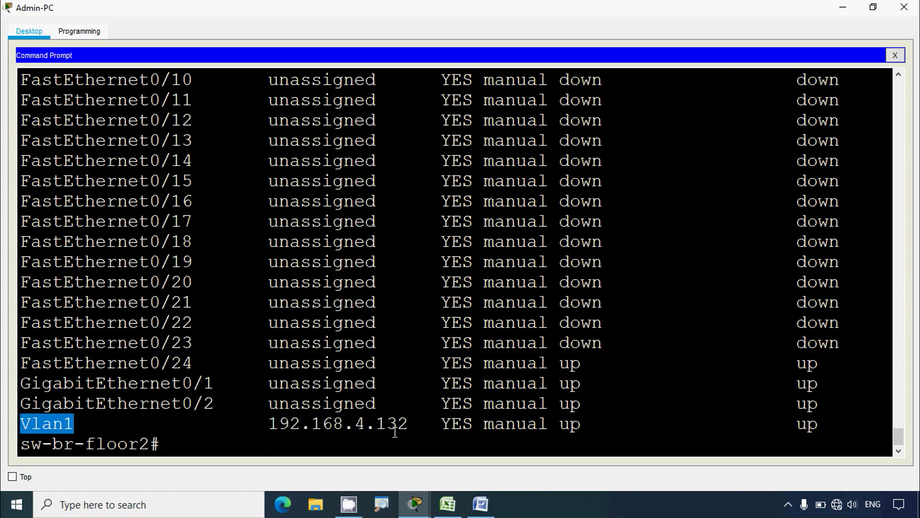
Step: Switch to the Excel addressing table and set the sw-br-floor2 interface in cell B8 to VLAN1
click(446, 504)
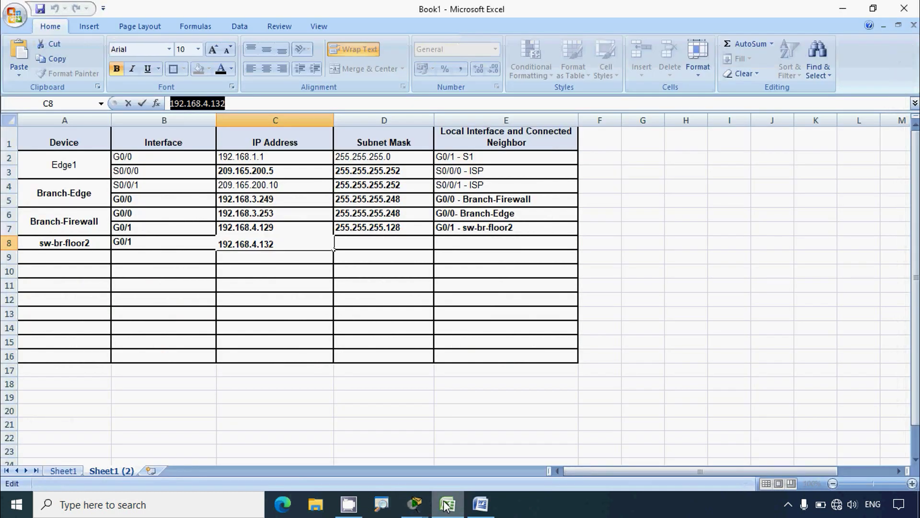
click(168, 341)
click(145, 242)
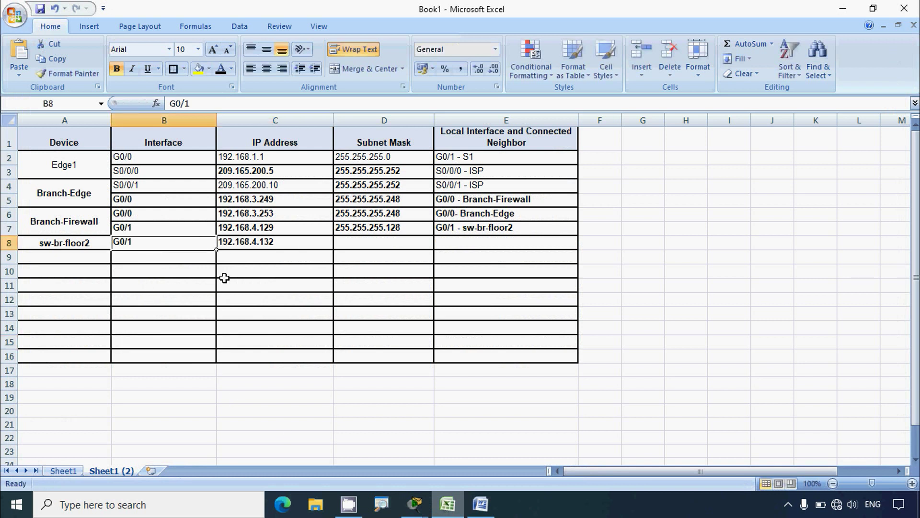
text(VLAN)
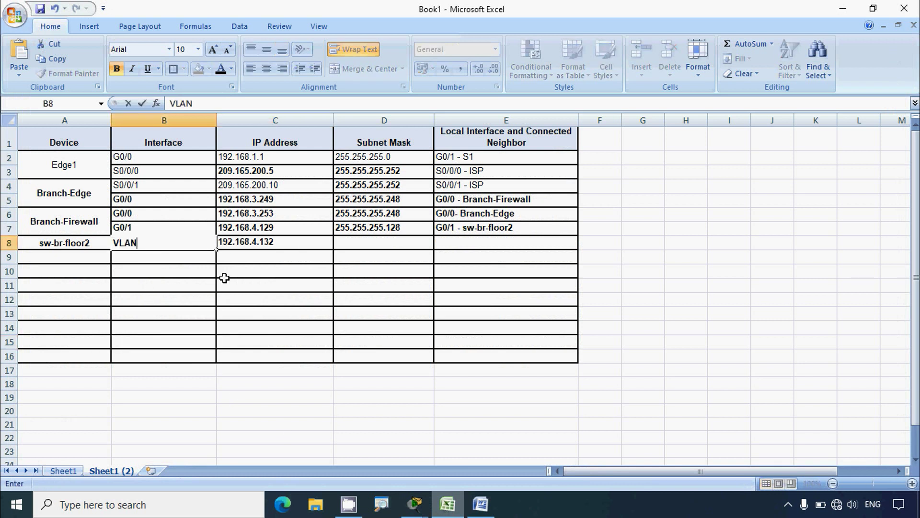
text(1)
key(Return)
click(224, 277)
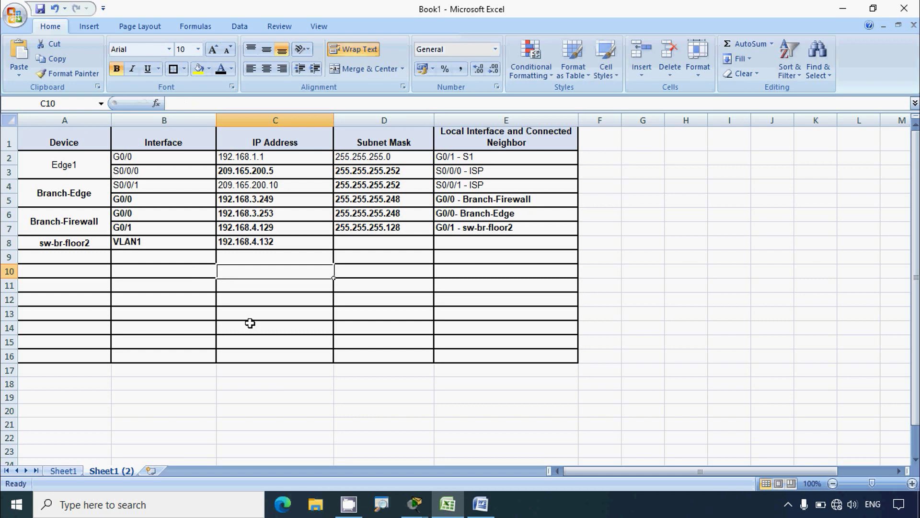
Step: Return to the Admin-PC command prompt, run show interfaces vlan 1 on sw-br-floor2 and check the prefix length of its internet address
click(844, 11)
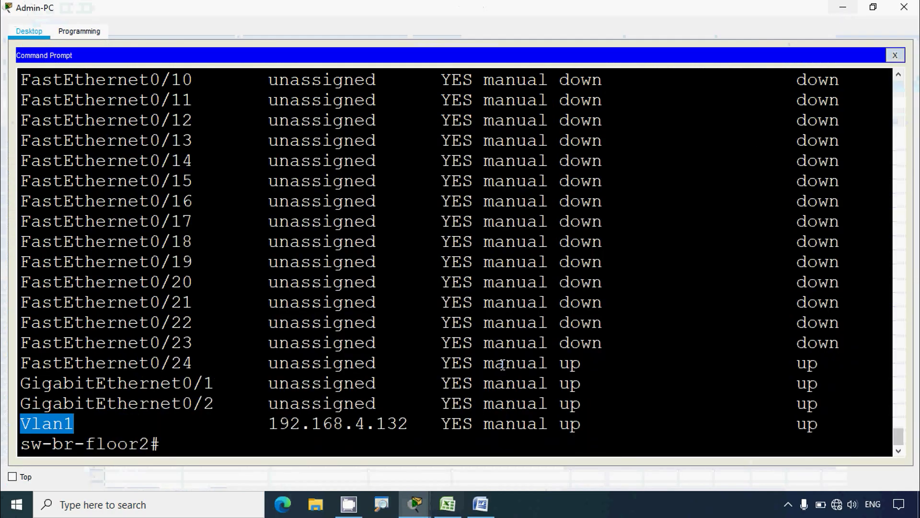
click(246, 440)
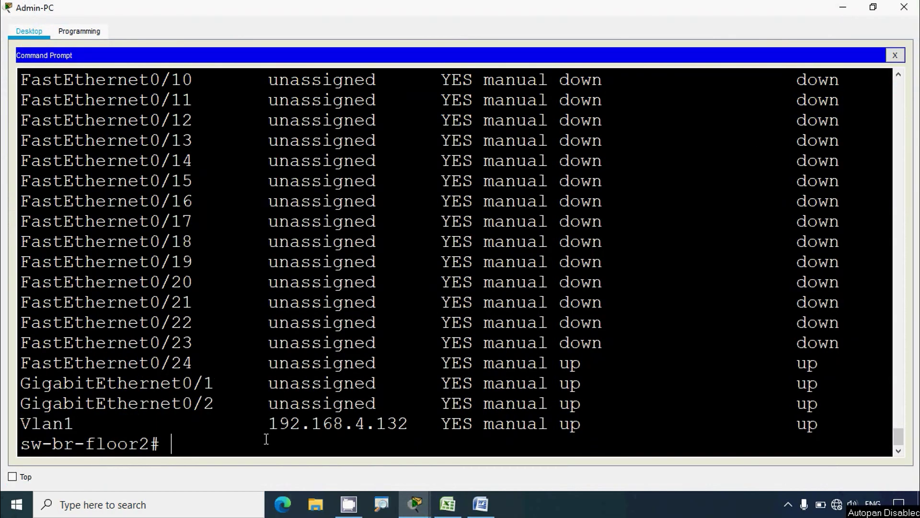
text(show interface)
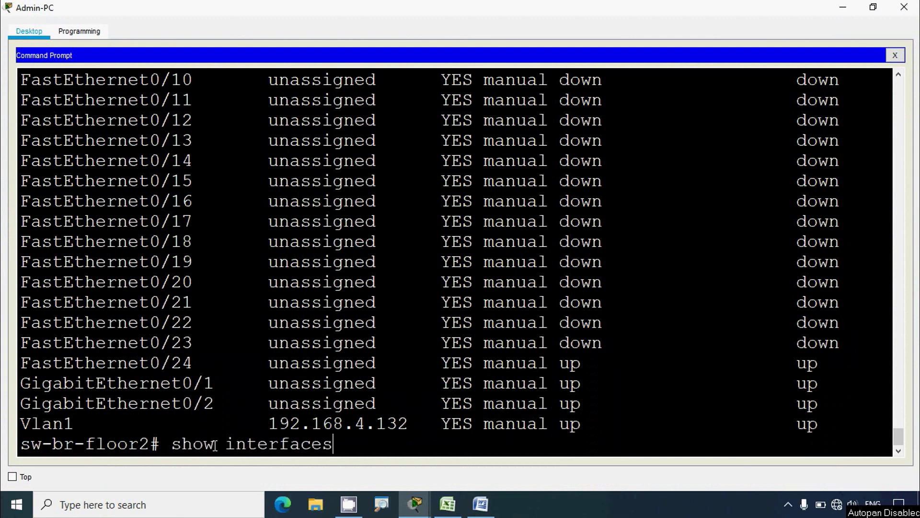
text(s)
key(BackSpace)
text(s vlab)
key(BackSpace)
text(n 1)
key(Return)
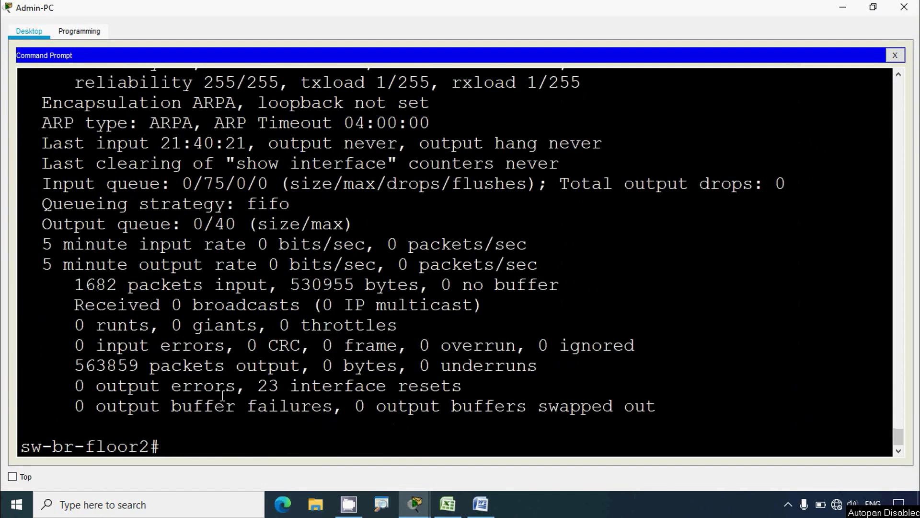
scroll(223, 395, up, 4)
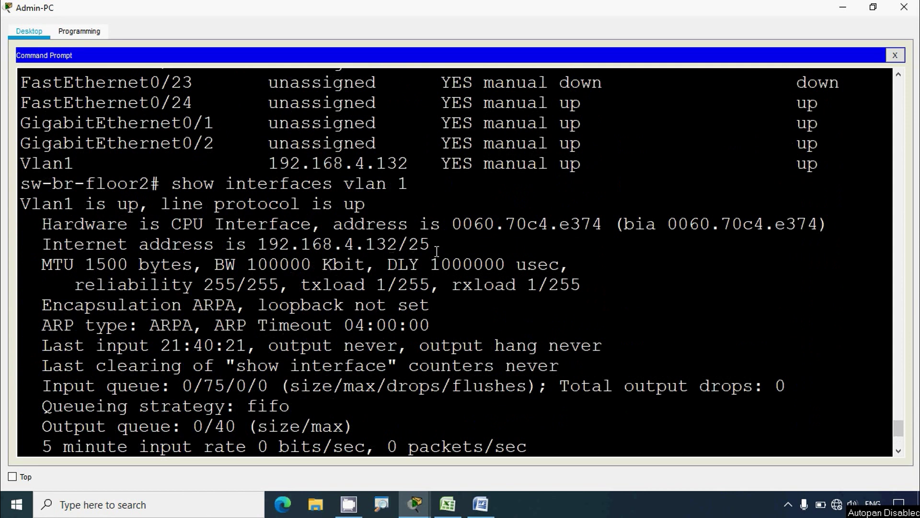
drag(431, 246, 363, 246)
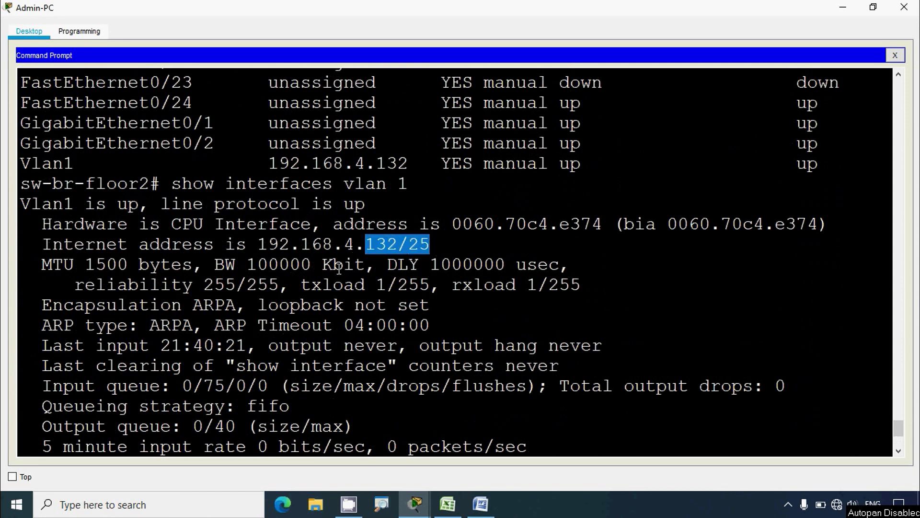
Step: In the Excel table, fill the sw-br-floor2 subnet mask in cell D8 with 255.255.255.128 from the cell above
click(843, 8)
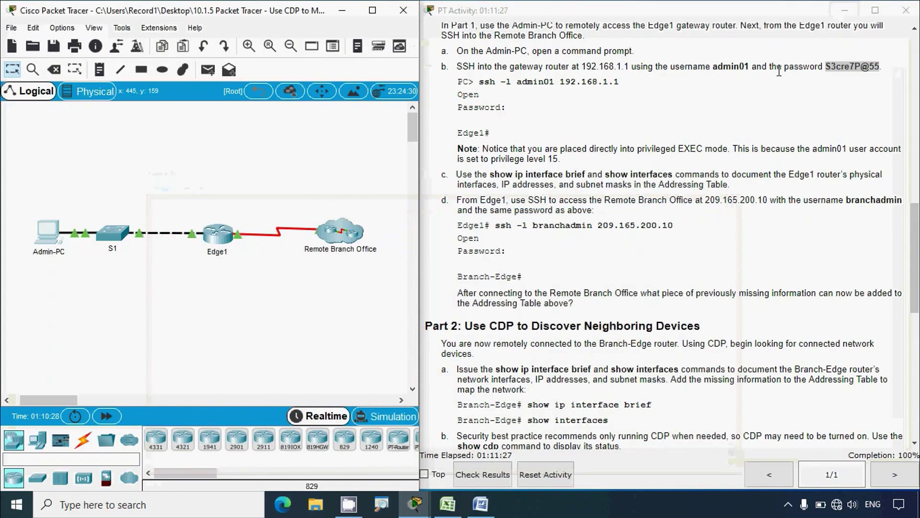
click(447, 503)
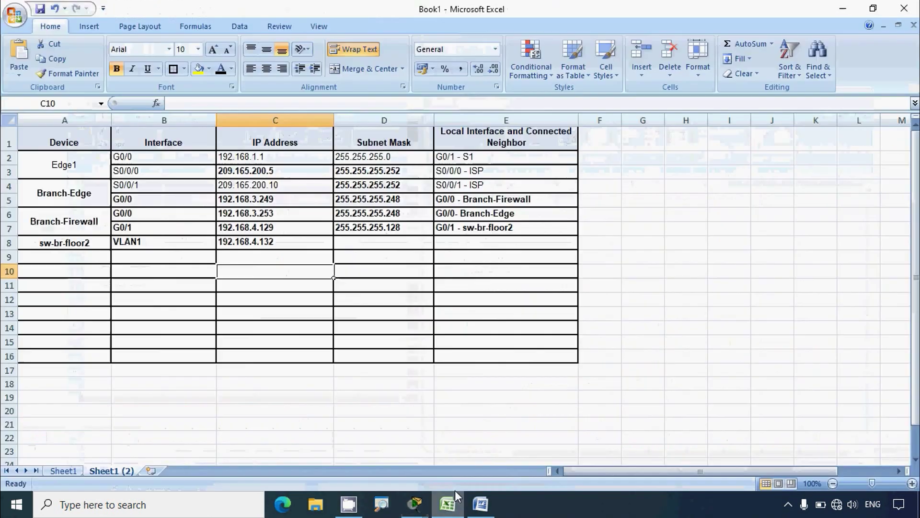
click(372, 245)
key(ctrl+d)
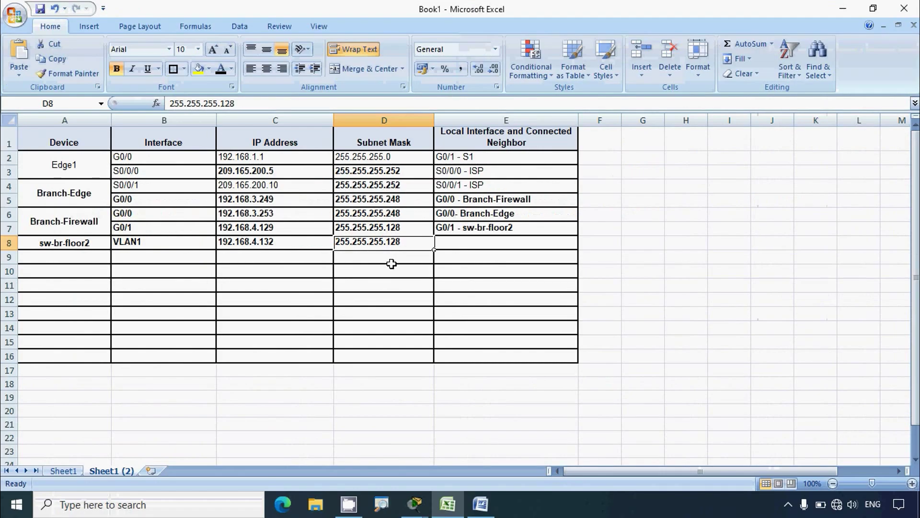
click(391, 262)
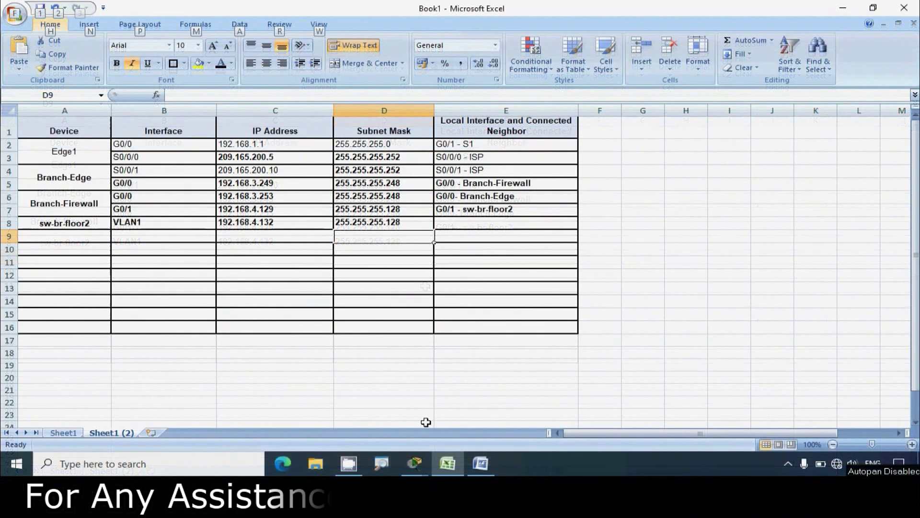
Step: Review the active sw-br-floor2 interfaces in the Admin-PC command prompt and record Fa0/24 in cell B9 of the Excel table
mouse_move(418, 456)
click(489, 411)
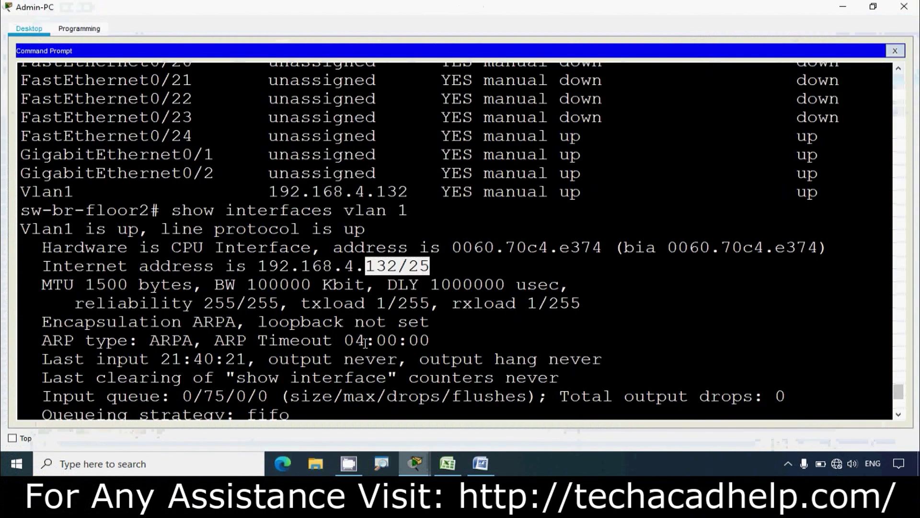
scroll(365, 341, up, 1)
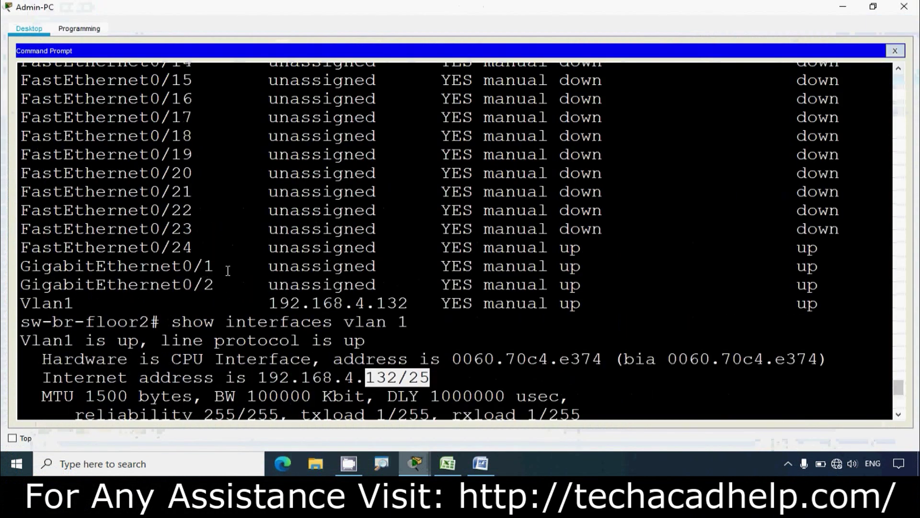
drag(838, 306, 18, 253)
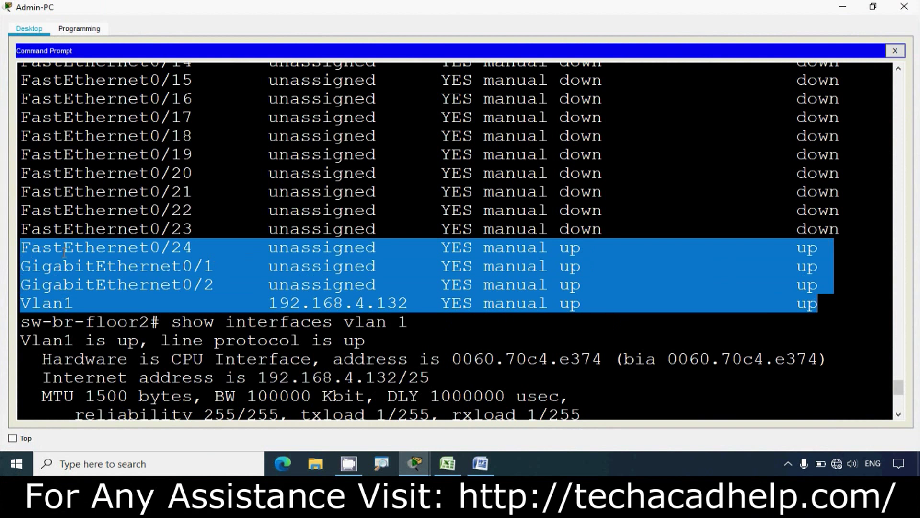
click(98, 257)
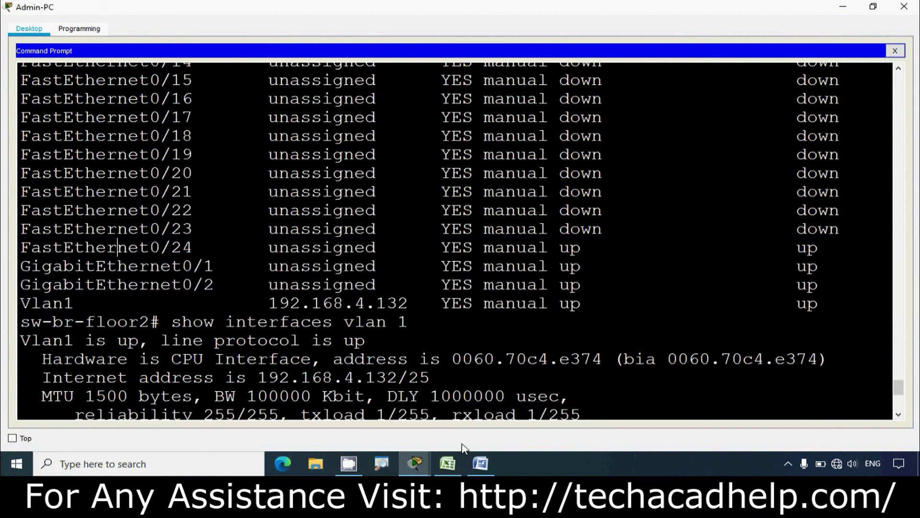
click(449, 462)
click(128, 237)
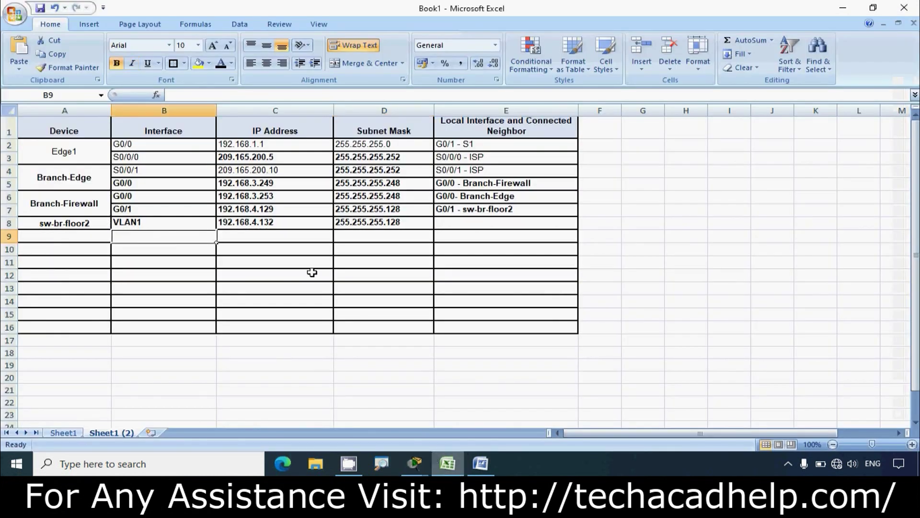
text(Fa)
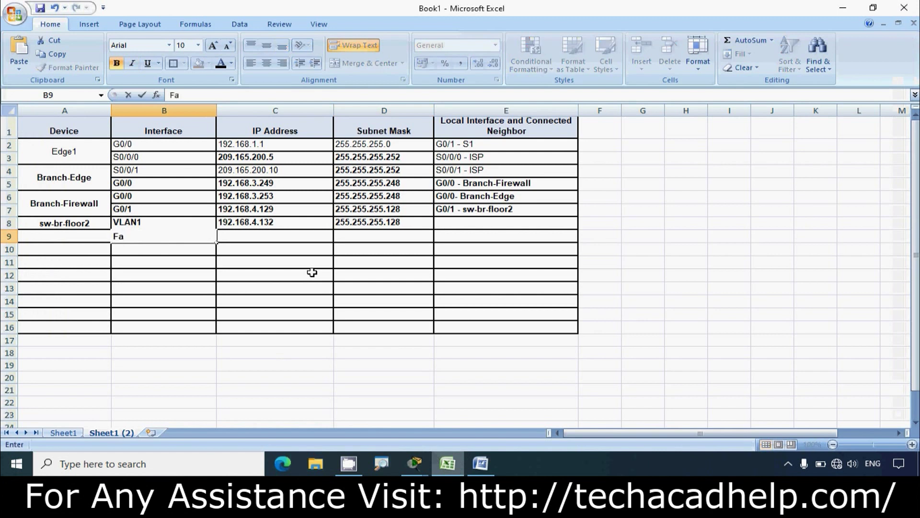
text(0/24)
key(Return)
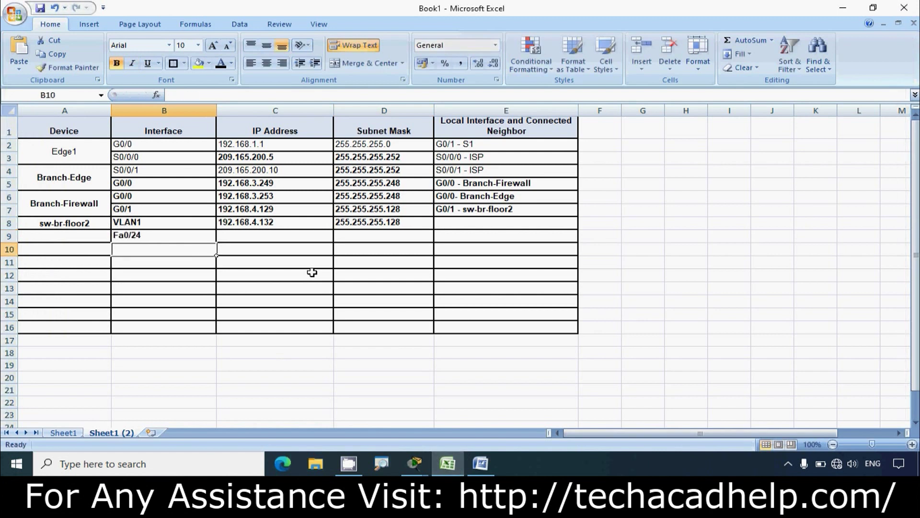
Step: Check the GigabitEthernet entries in the command prompt and record G0/1 and G0/2 in cells B10 and B11 of the Excel table
key(alt+Tab)
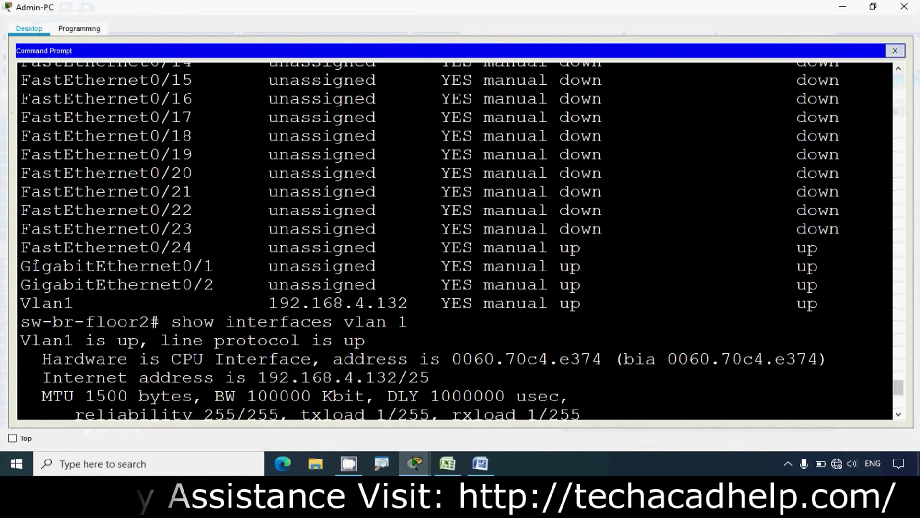
drag(21, 266, 839, 290)
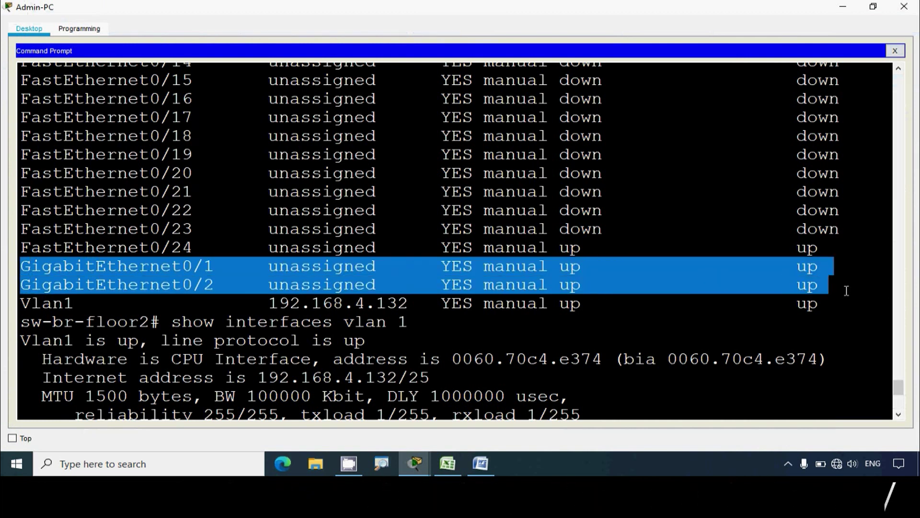
key(alt+Tab)
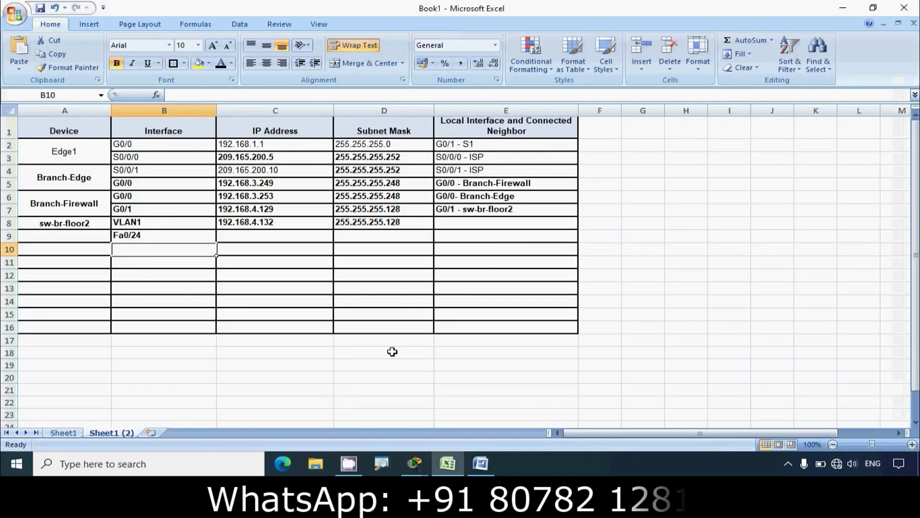
text(G0/1)
key(Return)
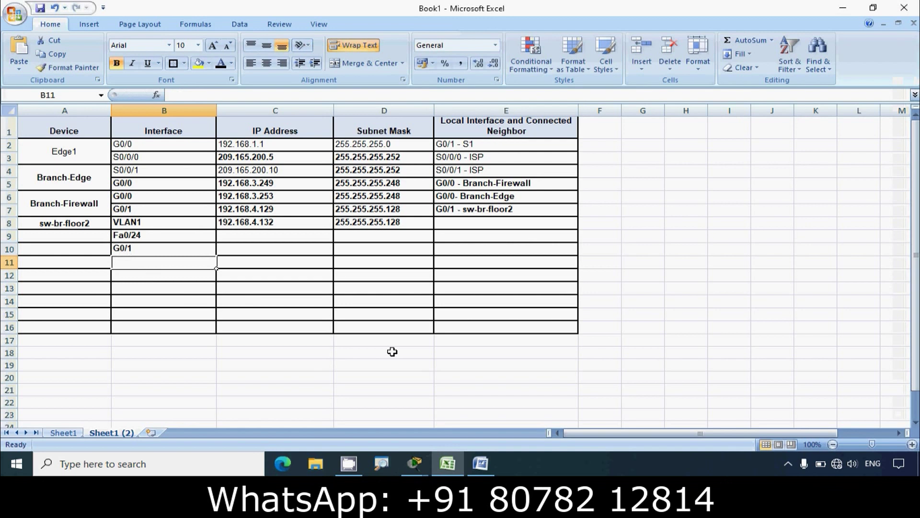
text(G0/2)
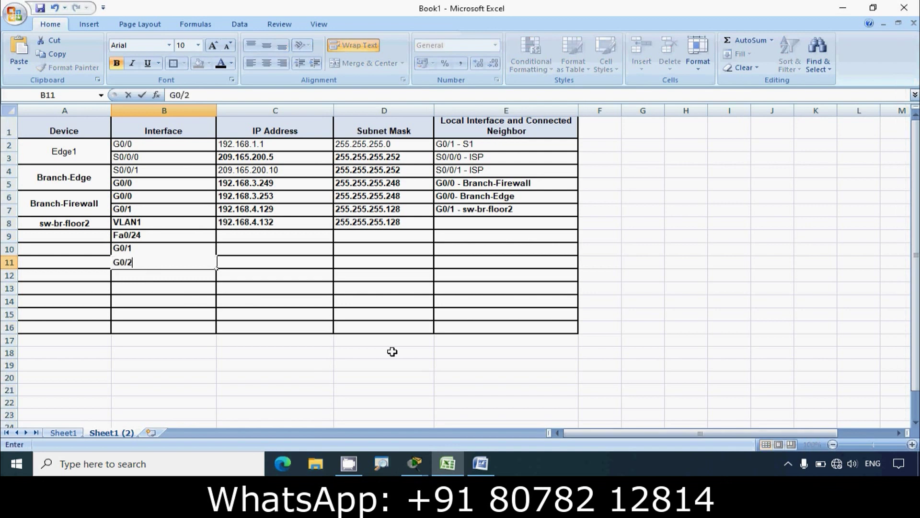
key(Return)
Step: In the Admin-PC command prompt, check the status and protocol of FastEthernet0/24, GigabitEthernet0/1, GigabitEthernet0/2 and Vlan1 on sw-br-floor2
key(alt+Tab)
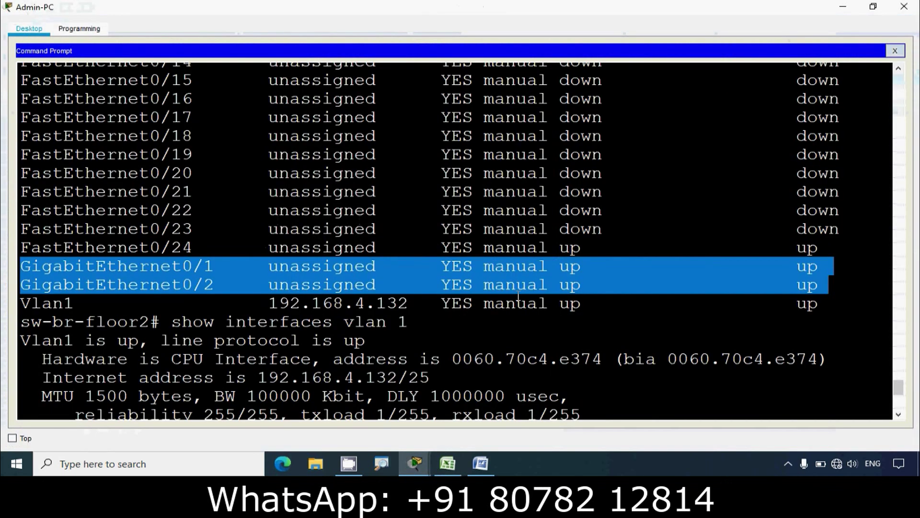
click(567, 292)
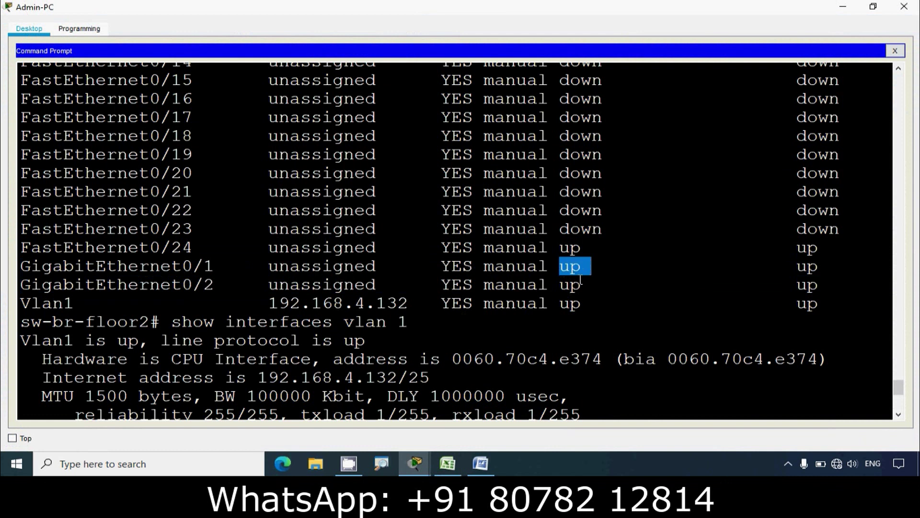
drag(571, 304, 635, 302)
drag(774, 251, 840, 254)
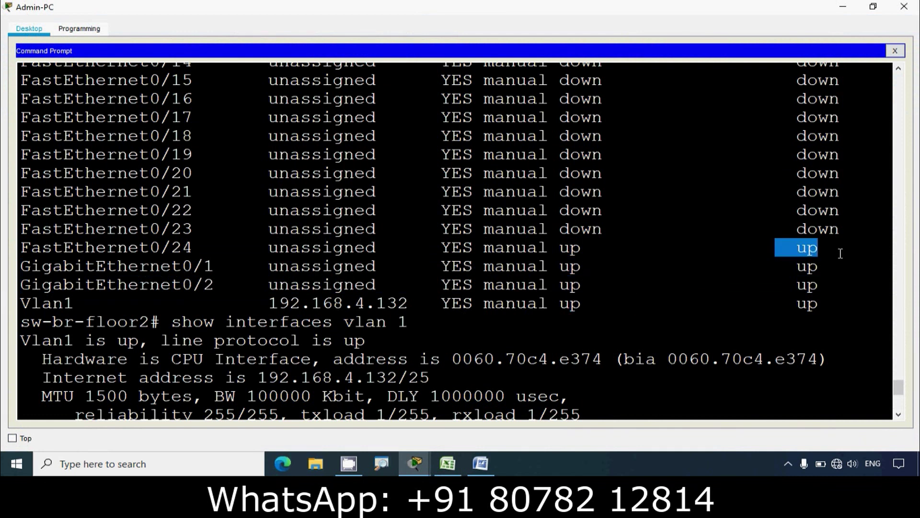
drag(788, 268, 830, 290)
Step: Return to the Excel table and merge and center the sw-br-floor2 device cells A8 to A11
key(alt+Tab)
click(308, 301)
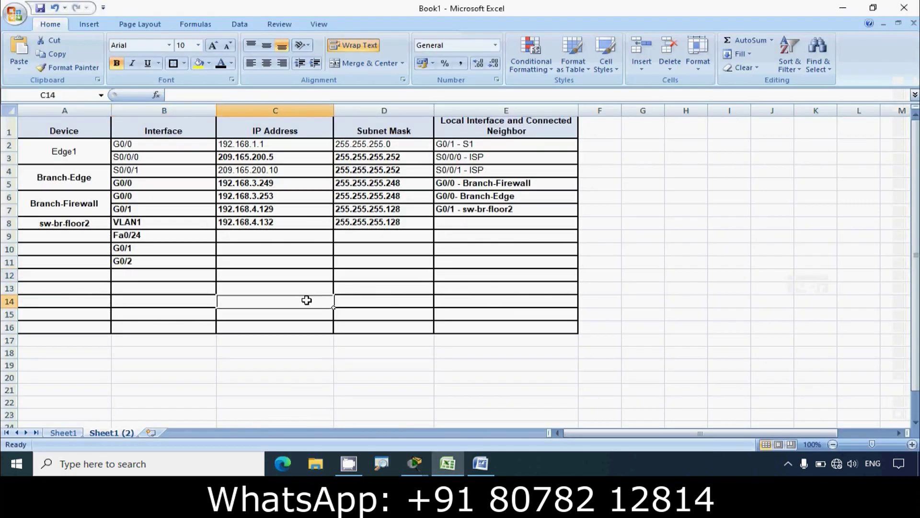
drag(82, 223, 82, 261)
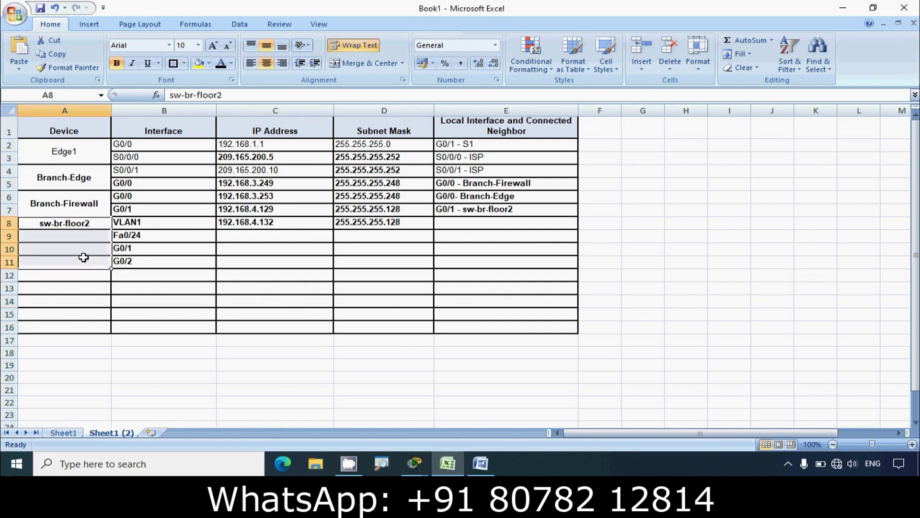
click(362, 64)
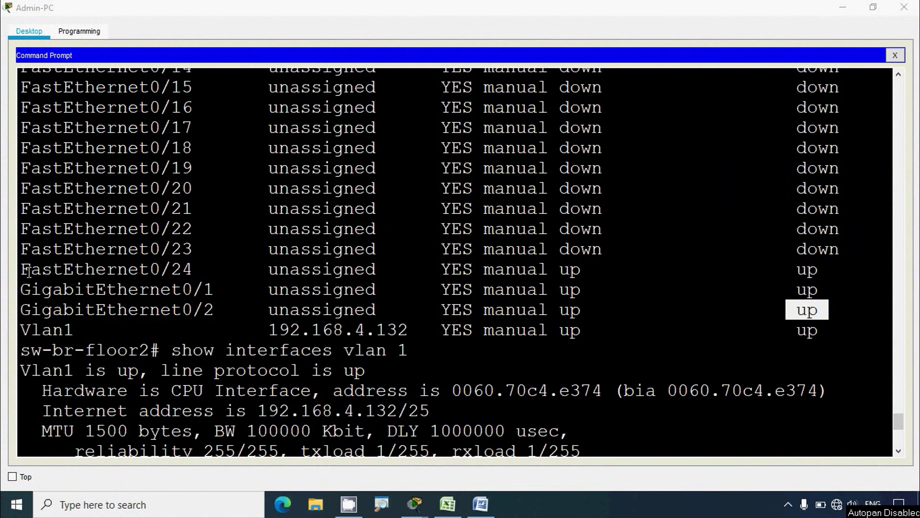
Step: Compare the IP assignments of the active sw-br-floor2 interfaces in the command prompt with their rows in the Excel table
drag(28, 271, 817, 310)
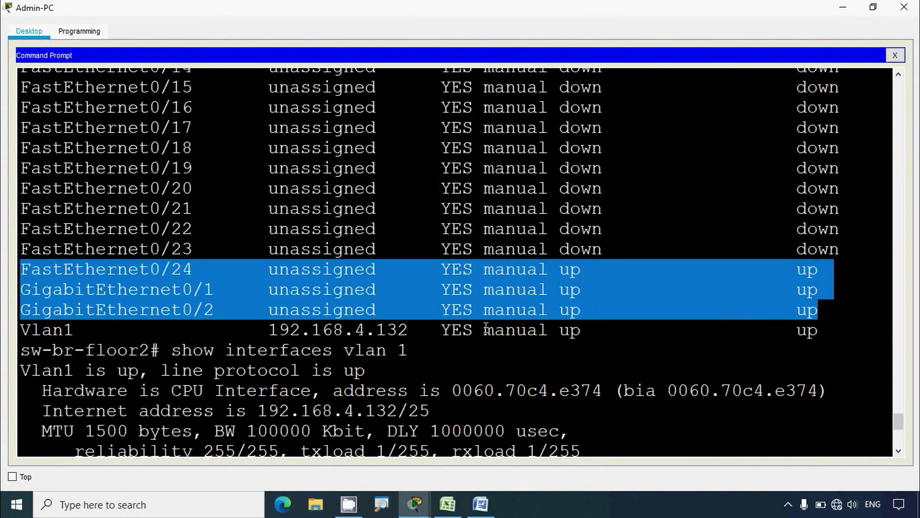
drag(46, 331, 446, 330)
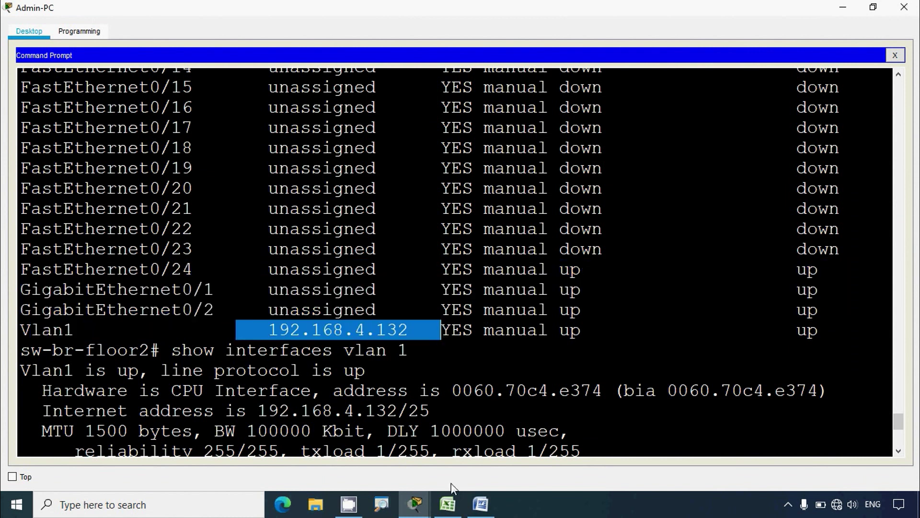
click(448, 503)
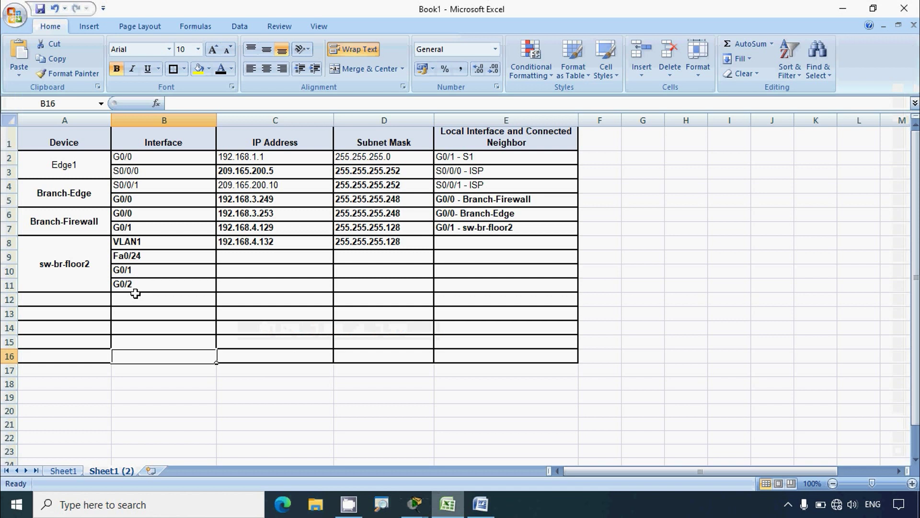
drag(134, 259, 430, 269)
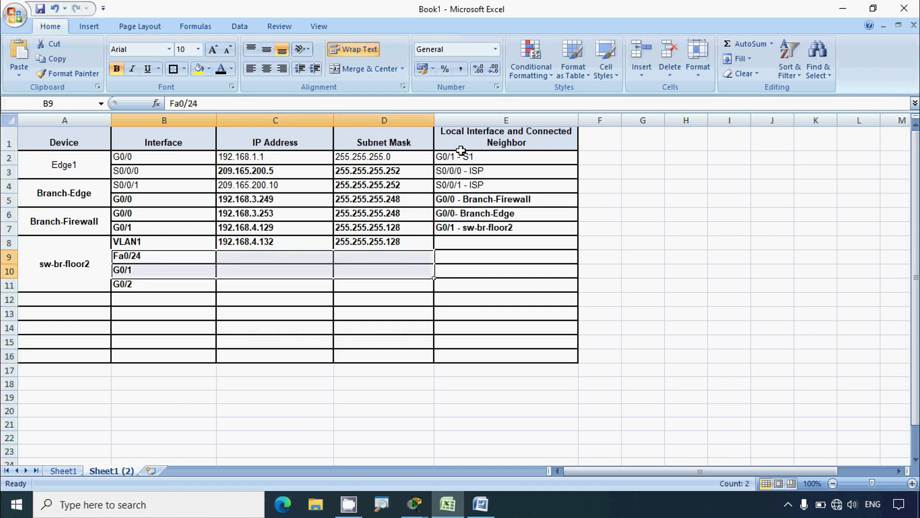
click(469, 255)
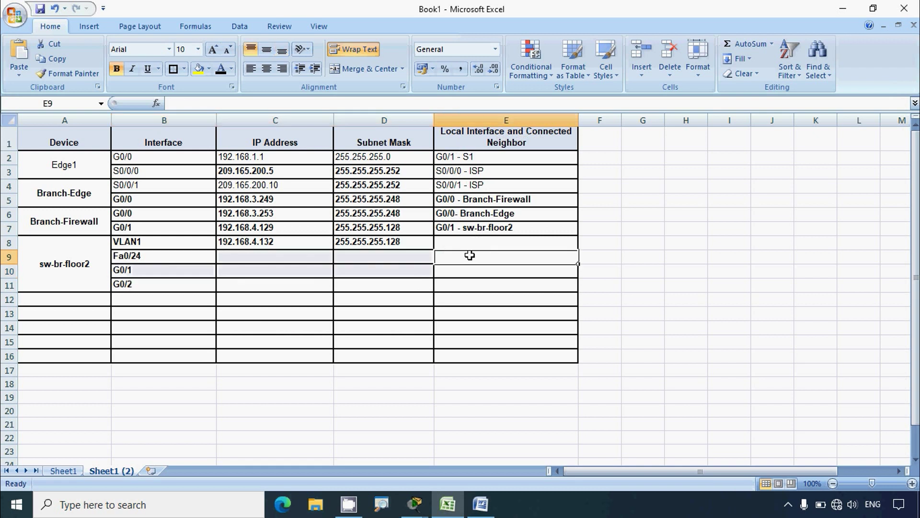
Step: Switch to the Admin-PC command prompt and run show cdp neighbor on sw-br-floor2
click(419, 504)
click(339, 426)
key(Return)
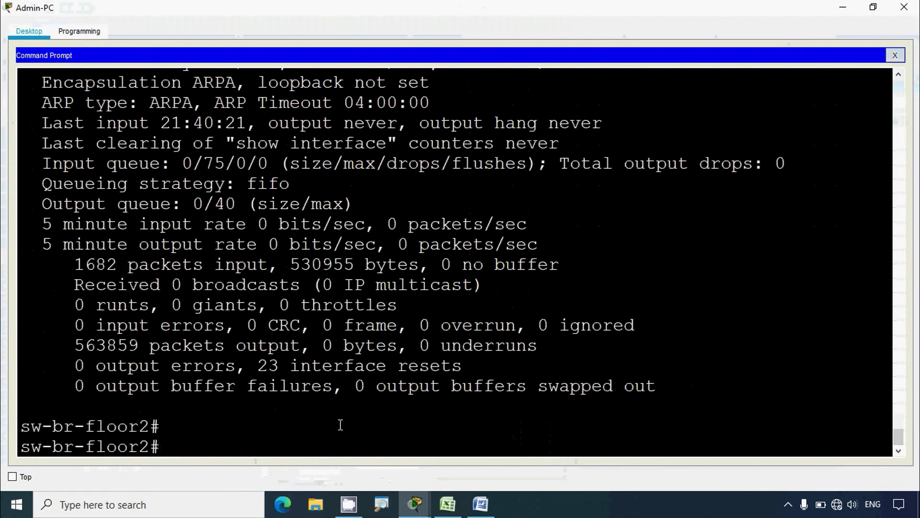
text(show cdp ne)
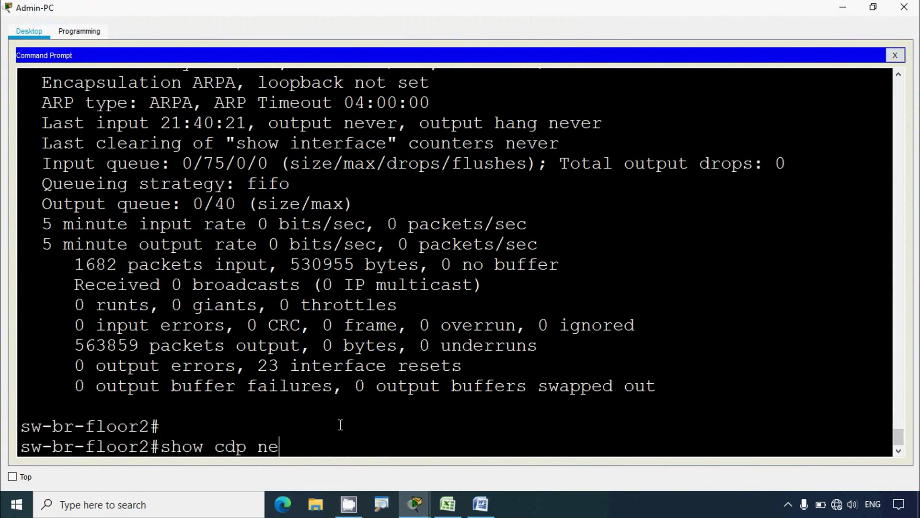
text(ighbor)
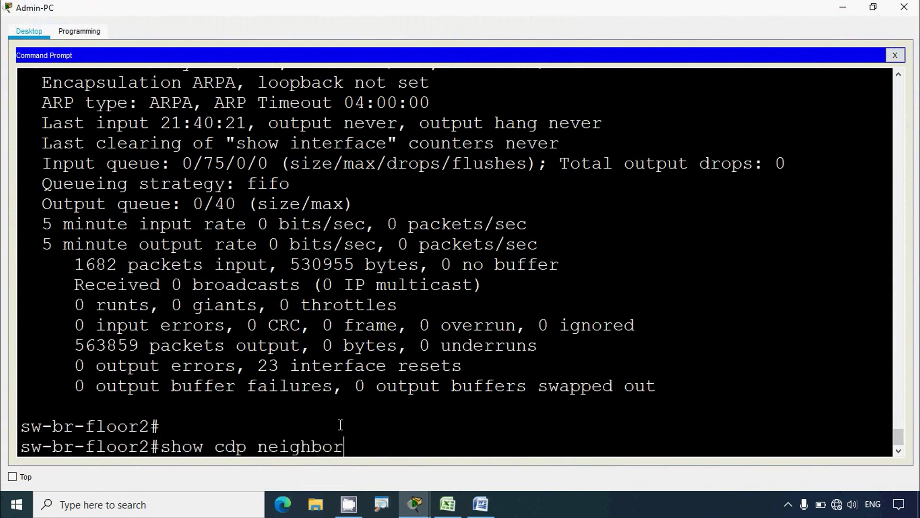
key(Return)
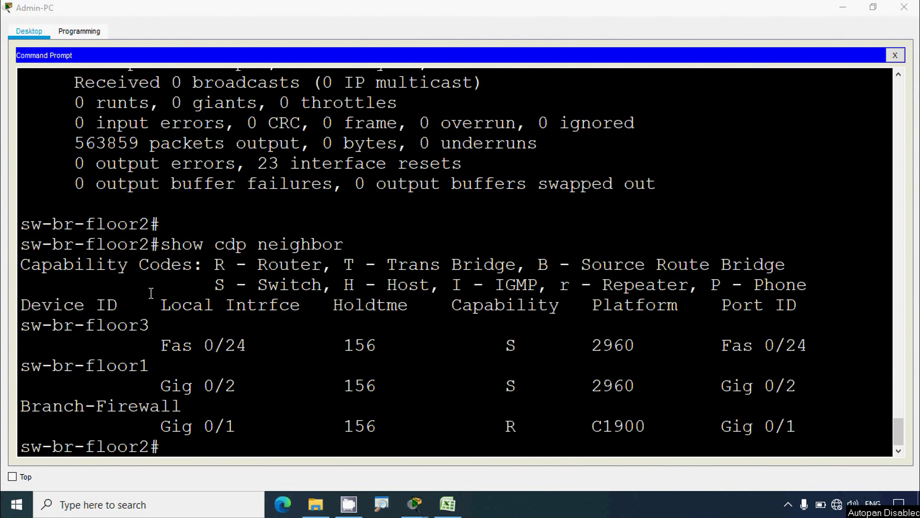
Step: Examine the local interface and port ID of the sw-br-floor3 neighbor entry and copy the device ID sw-br-floor3
click(447, 503)
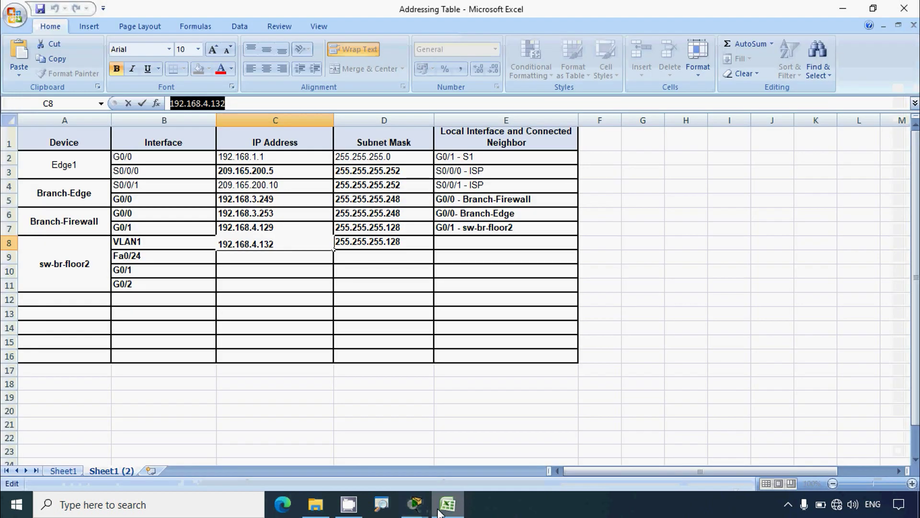
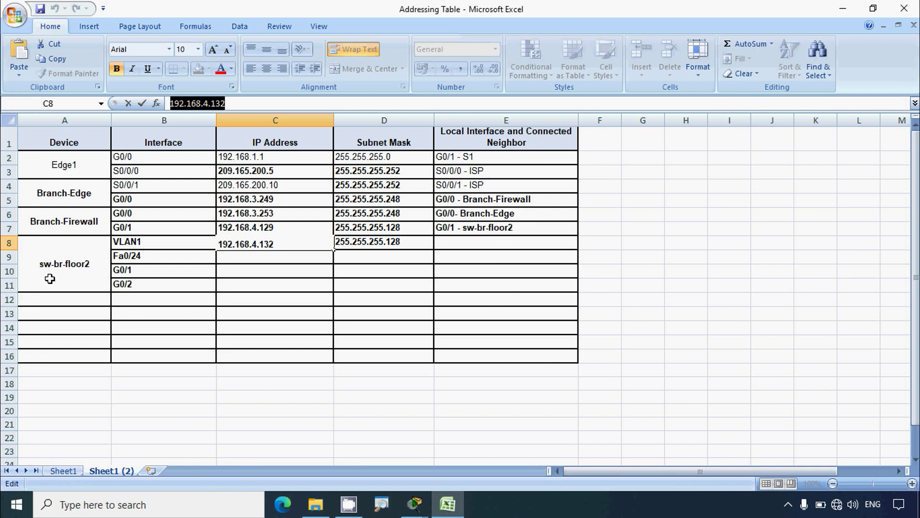
click(447, 508)
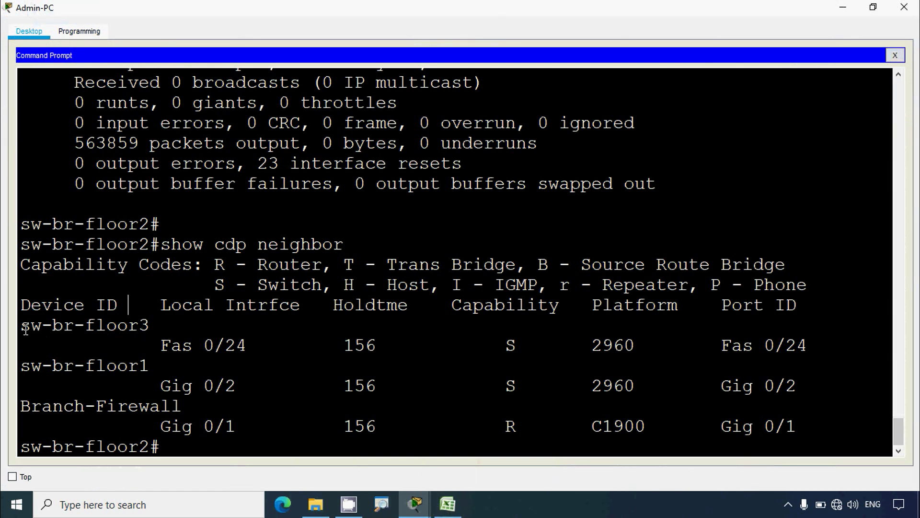
drag(25, 329, 149, 332)
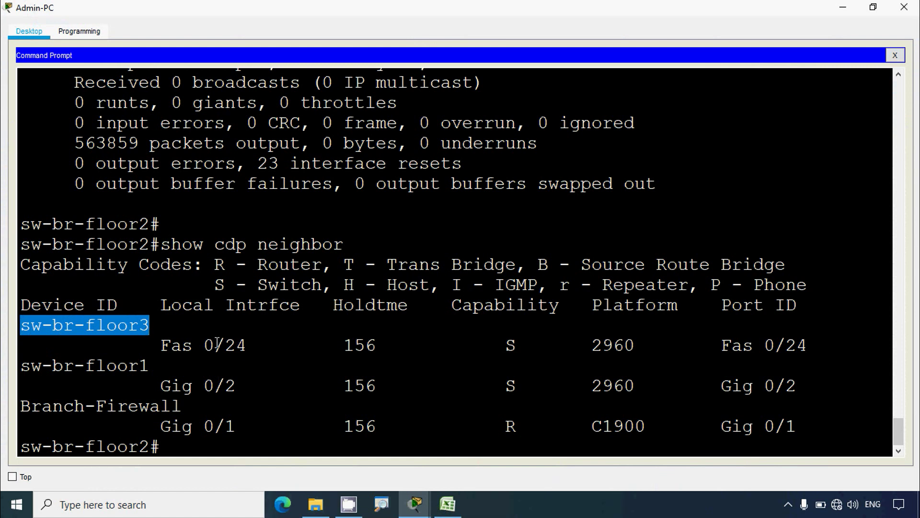
drag(163, 346, 248, 346)
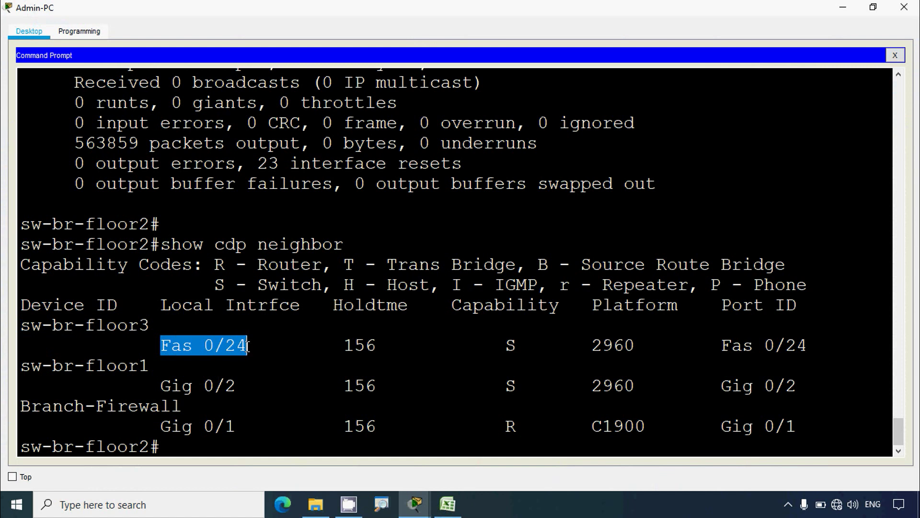
drag(154, 447, 21, 445)
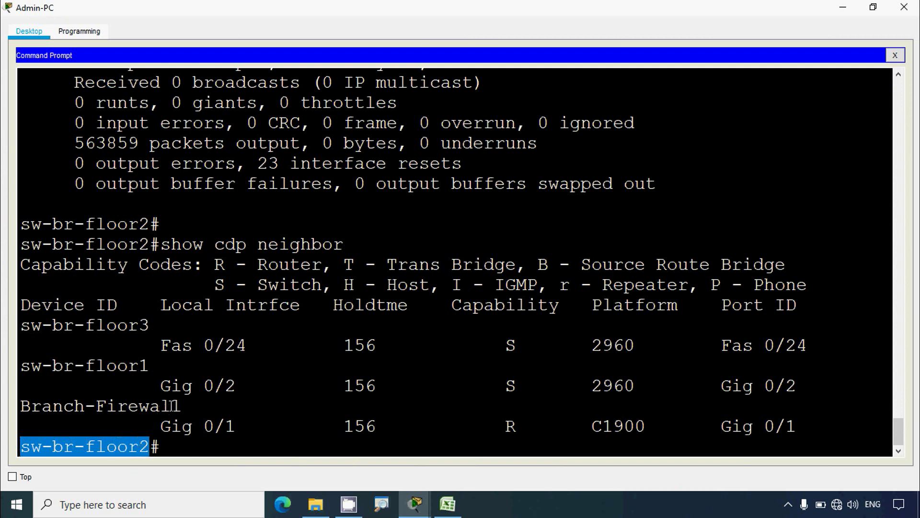
drag(720, 346, 804, 346)
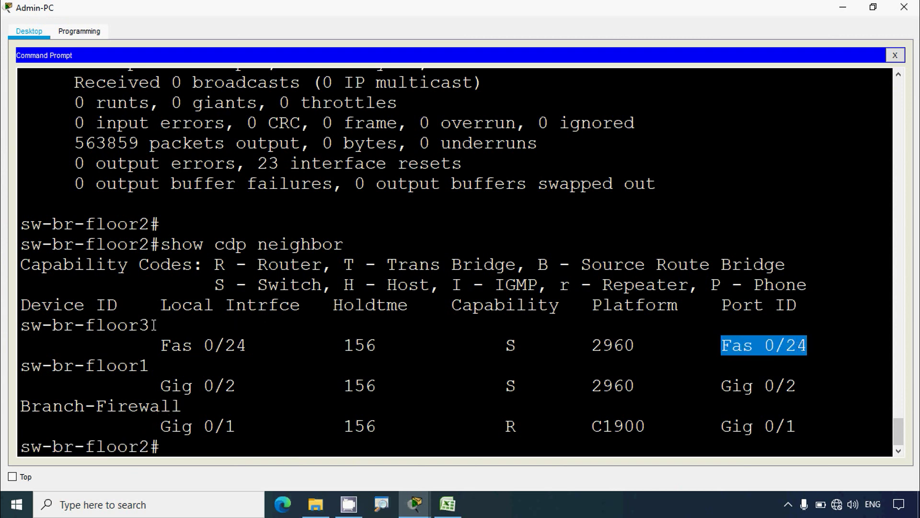
drag(154, 325, 21, 327)
right_click(23, 331)
click(50, 335)
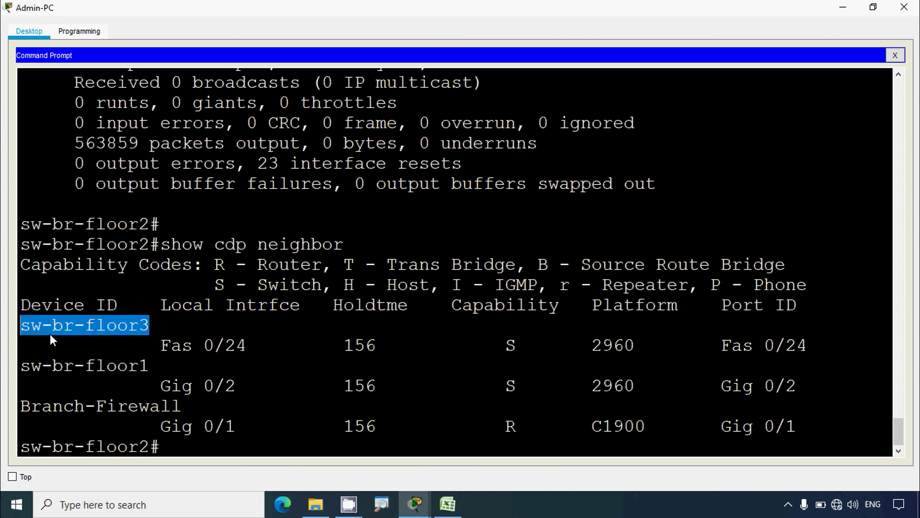
Step: Record Fa0/24 - sw-br-floor3 as the connected neighbor in cell E9 of the Excel table
drag(721, 347, 803, 347)
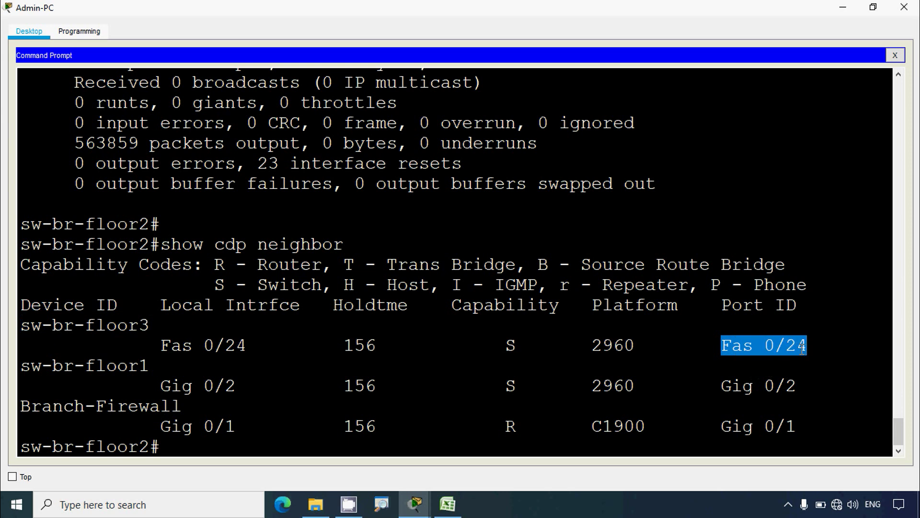
click(441, 511)
click(137, 258)
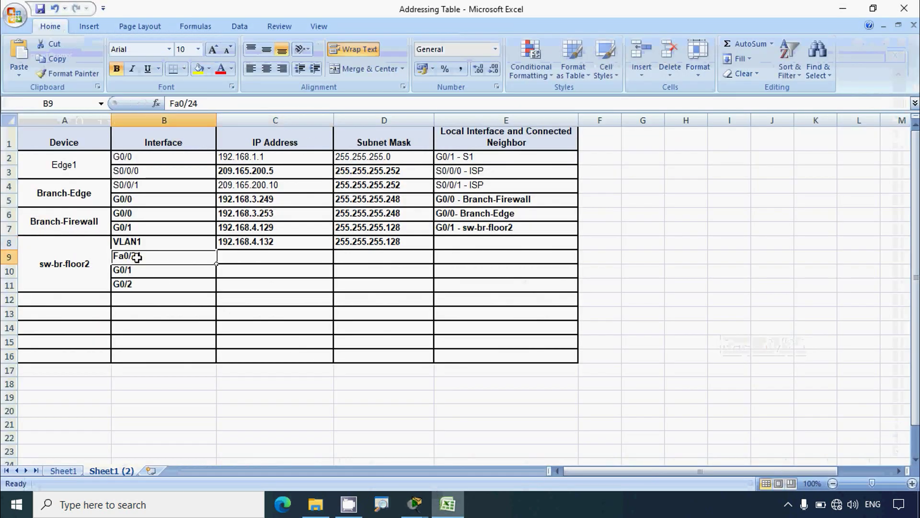
click(9, 257)
click(451, 257)
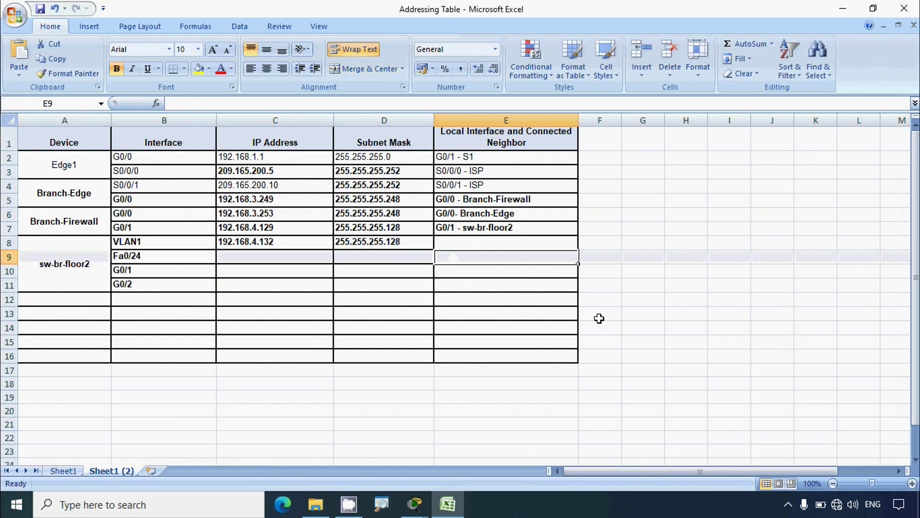
text(Fa0/24 -)
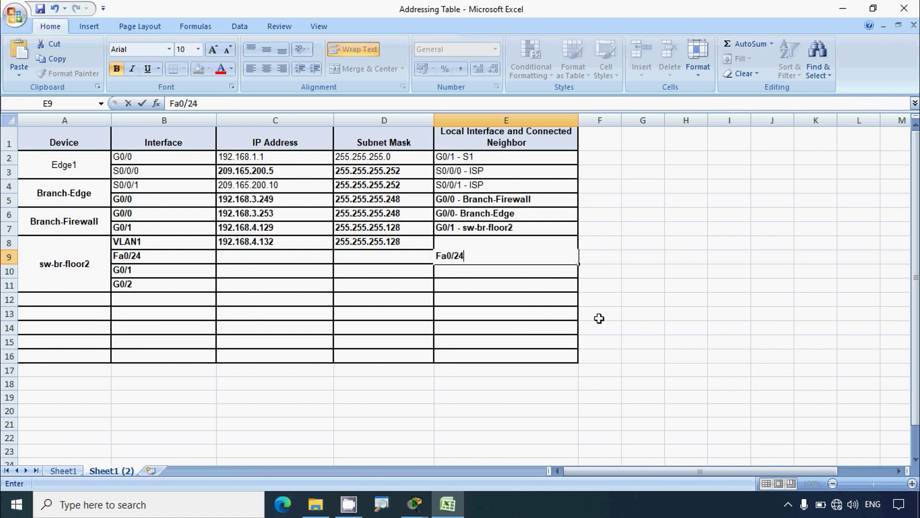
right_click(479, 258)
click(495, 301)
key(Return)
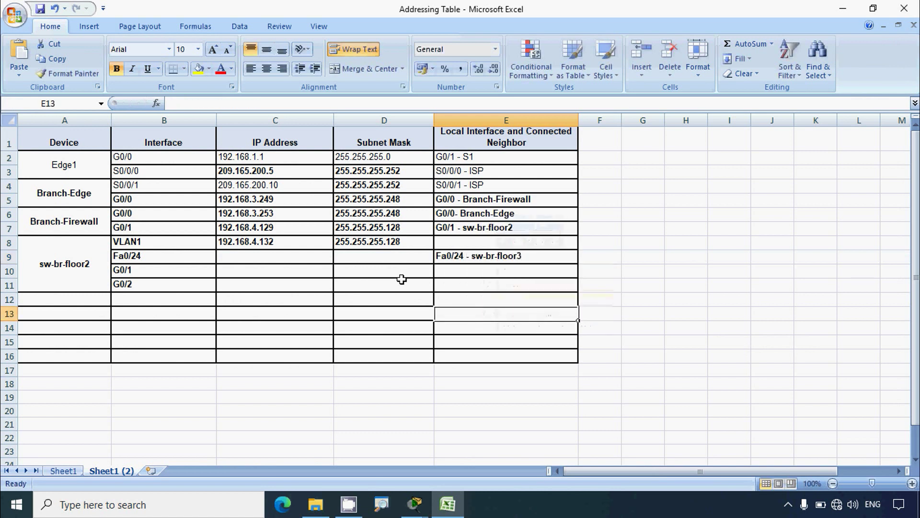
Step: Switch to the Admin-PC command prompt, examine the interfaces of the sw-br-floor1 neighbor entry and copy the device ID sw-br-floor1
click(400, 275)
click(840, 11)
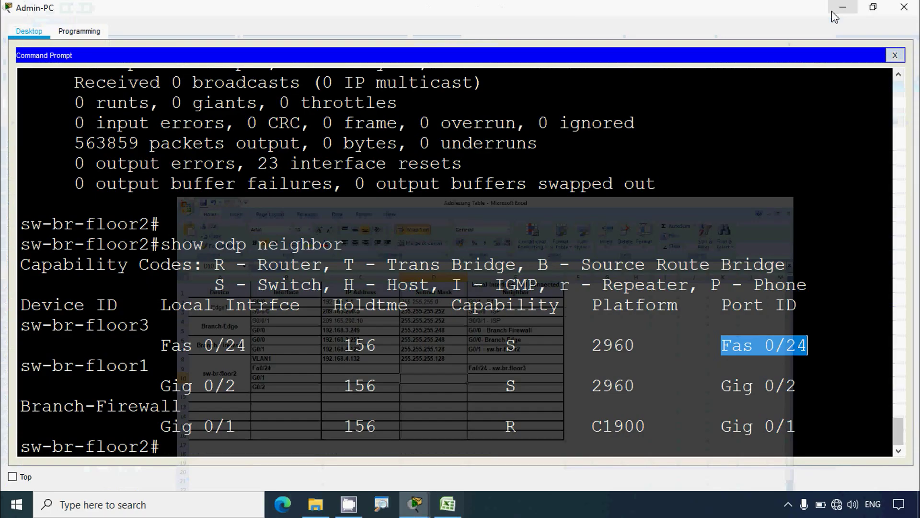
click(601, 304)
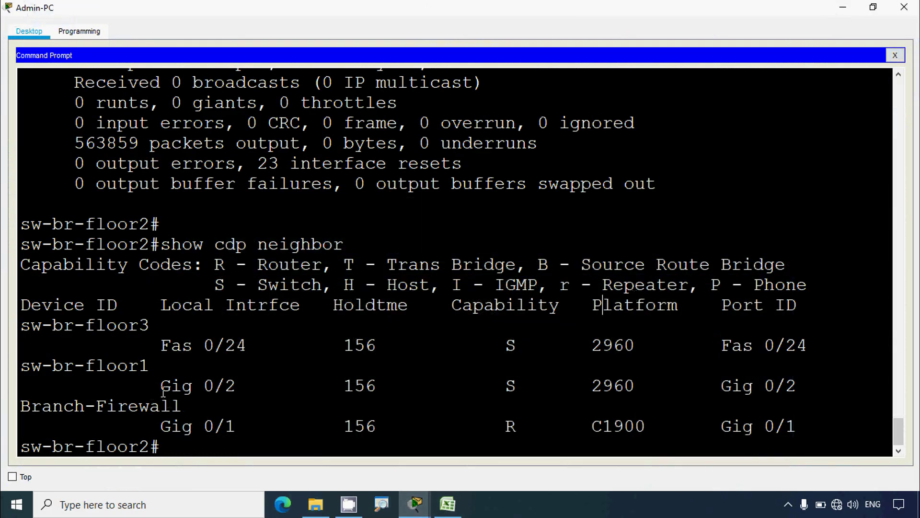
drag(166, 388, 236, 387)
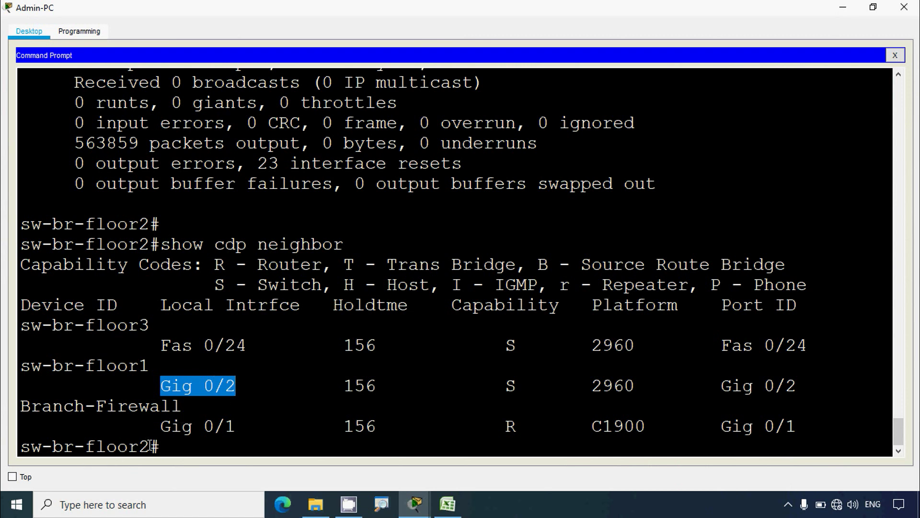
drag(149, 446, 21, 447)
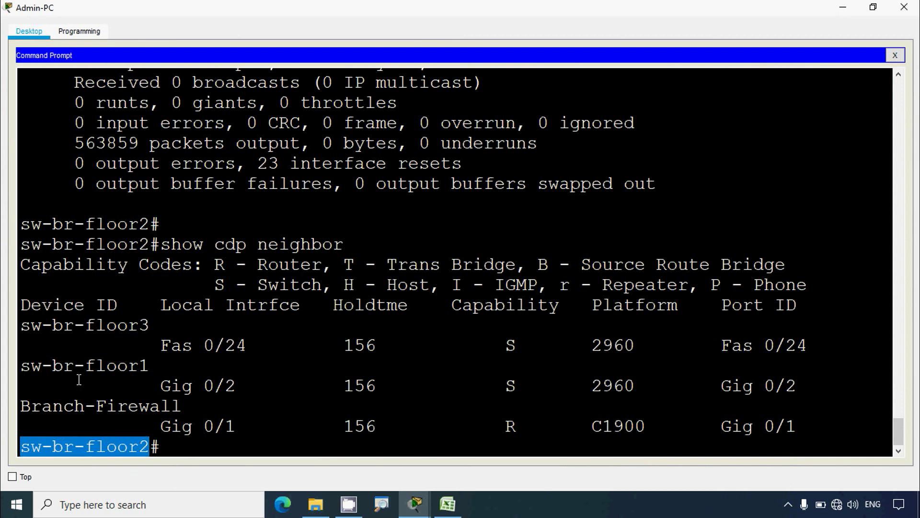
drag(23, 366, 152, 368)
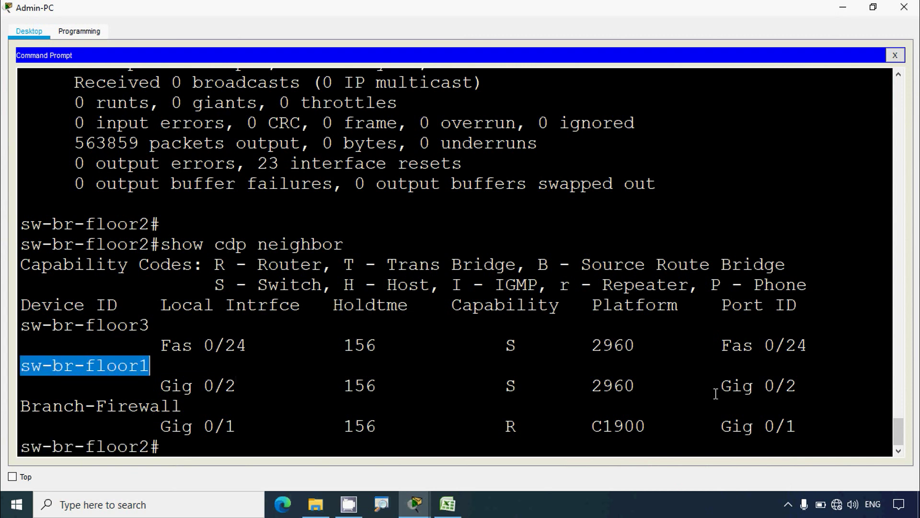
drag(721, 386, 798, 385)
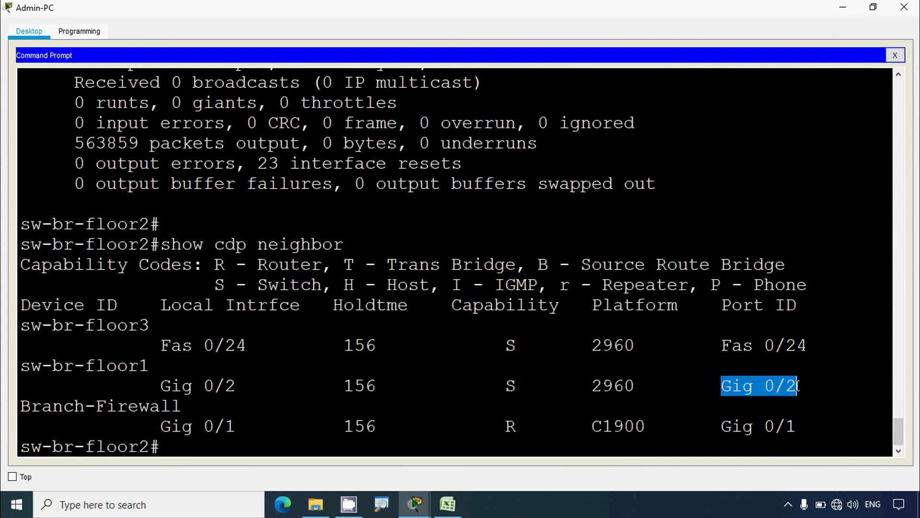
drag(149, 366, 21, 367)
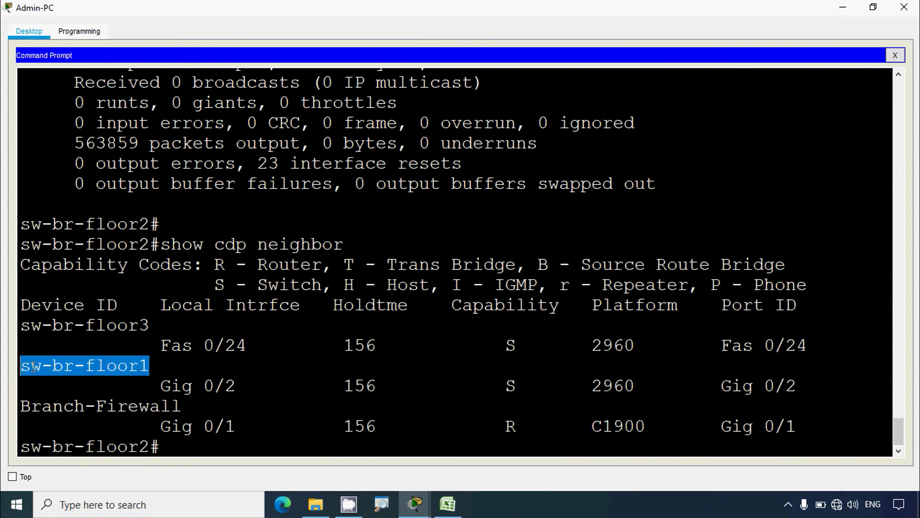
right_click(21, 367)
click(46, 375)
Step: Record G0/2 - sw-br-floor1 as the connected neighbor in cell E11 of the Excel table
click(843, 8)
click(441, 511)
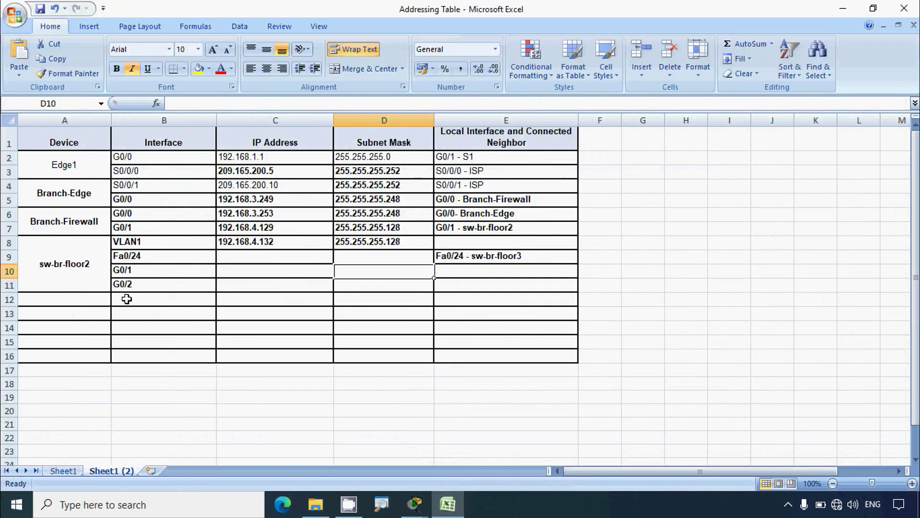
click(13, 286)
click(469, 285)
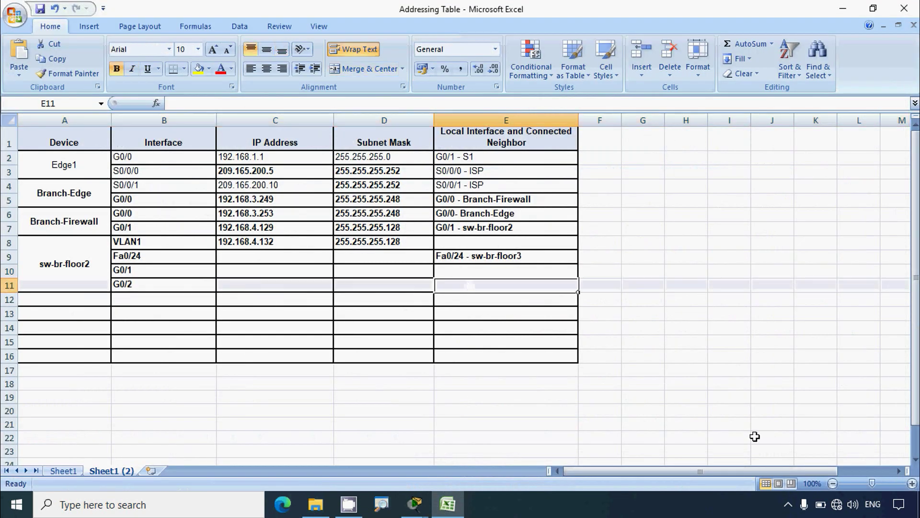
text(G)
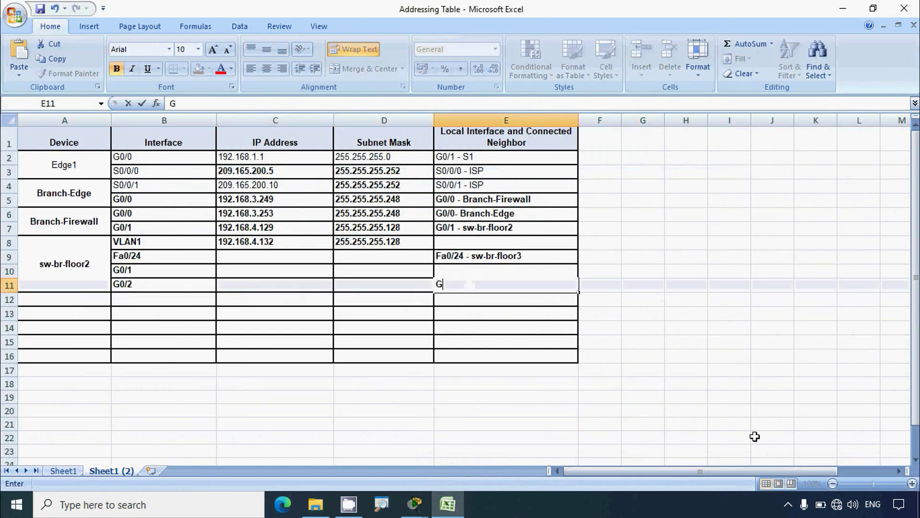
text(0/2 -)
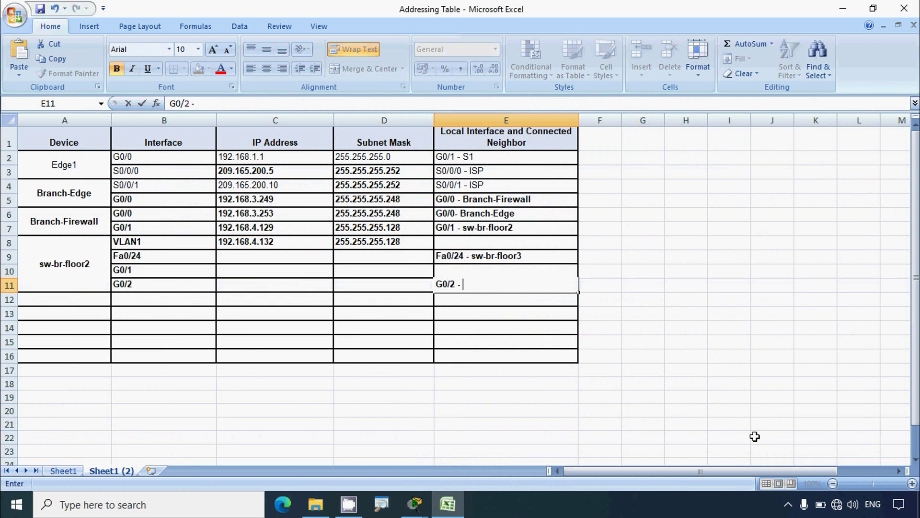
right_click(471, 284)
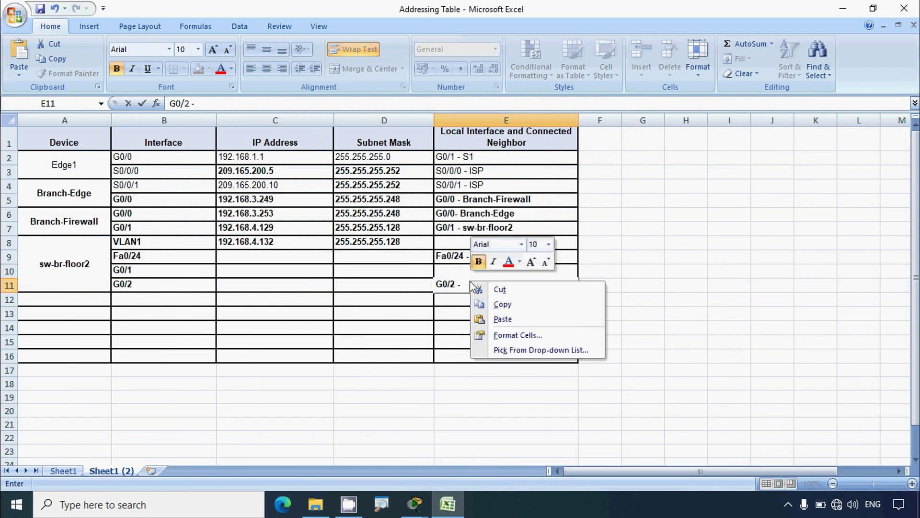
click(493, 317)
click(490, 322)
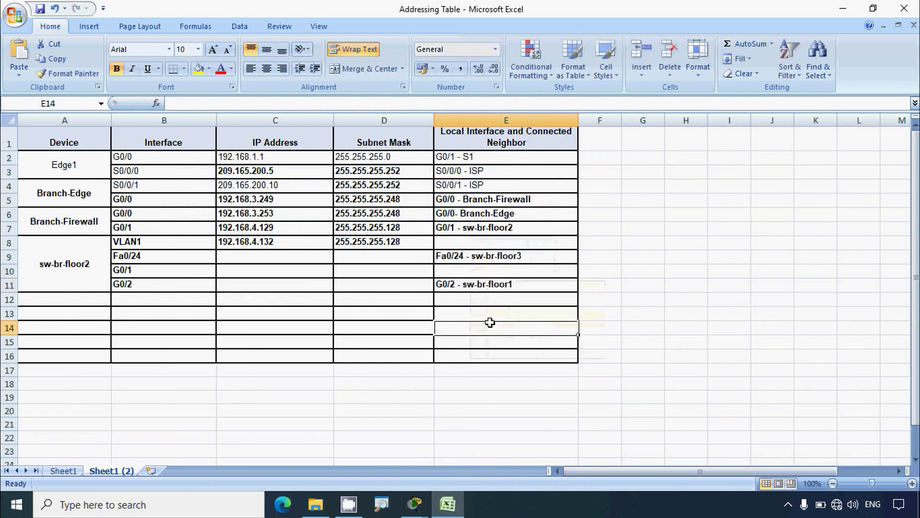
Step: Switch back to the Admin-PC command prompt, examine the Branch-Firewall neighbor entry's interfaces and copy the device ID Branch-Firewall
key(alt+Tab)
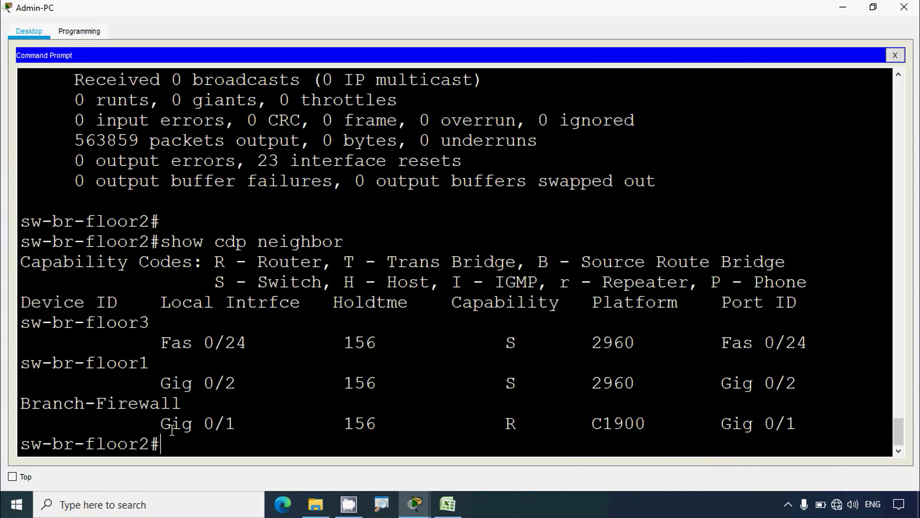
drag(162, 424, 237, 424)
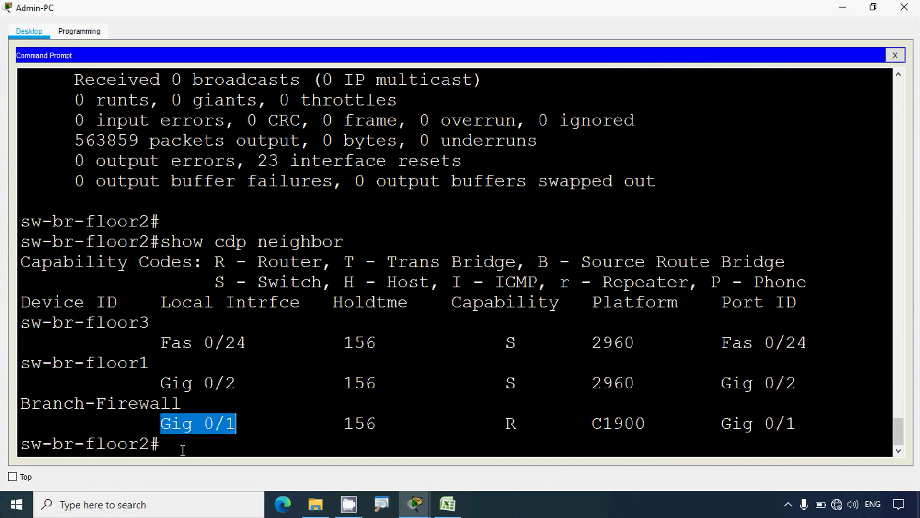
drag(152, 445, 12, 443)
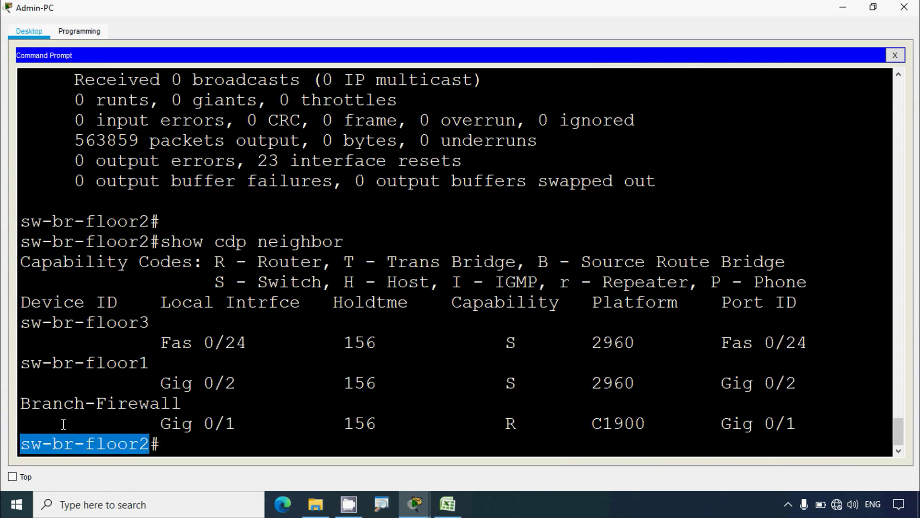
drag(27, 405, 181, 405)
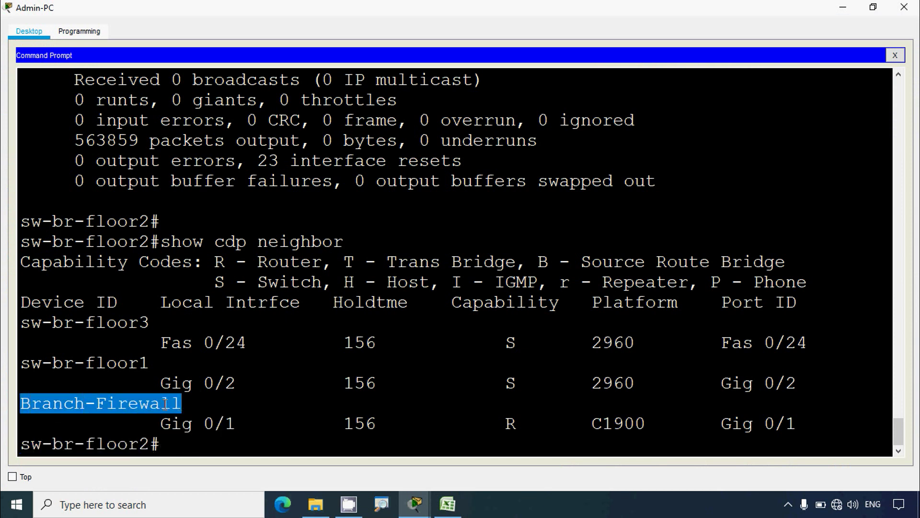
right_click(166, 405)
click(174, 414)
drag(724, 425, 800, 426)
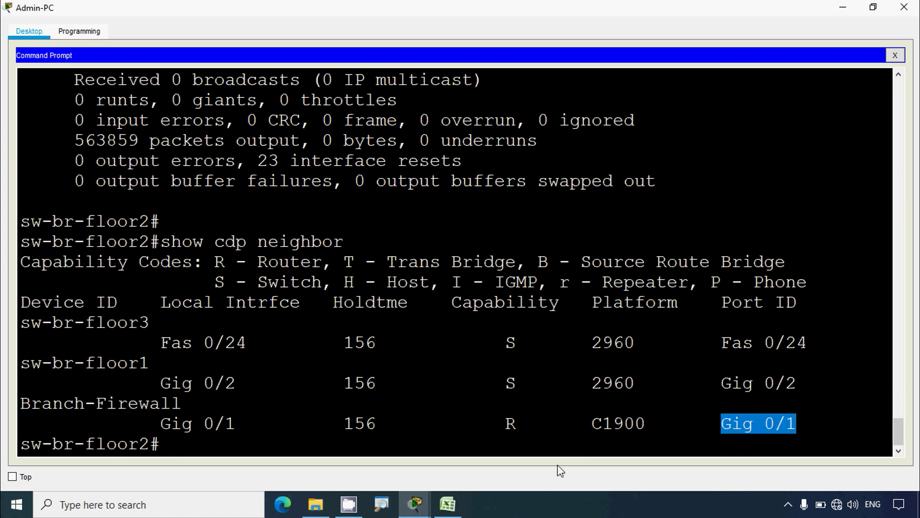
Step: Record G0/1 - Branch-Firewall as the connected neighbor in cell E10 of the Excel table
click(448, 503)
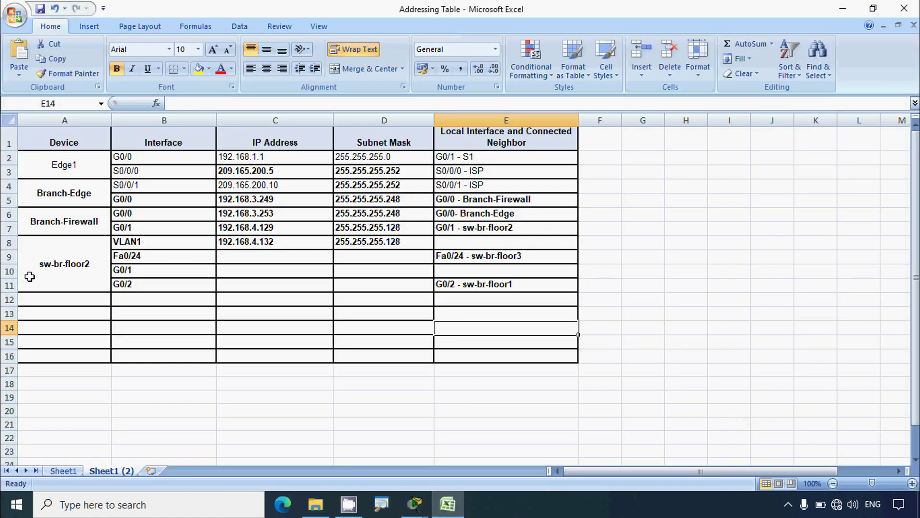
click(9, 271)
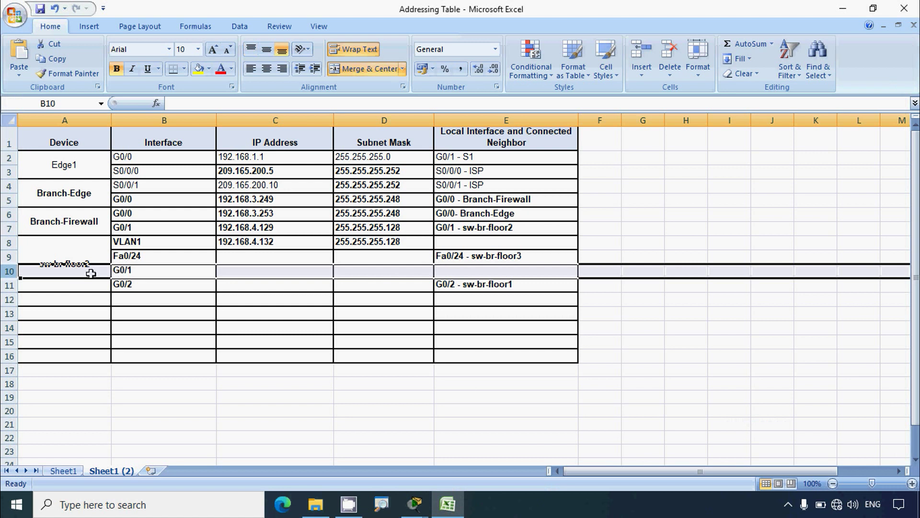
click(79, 289)
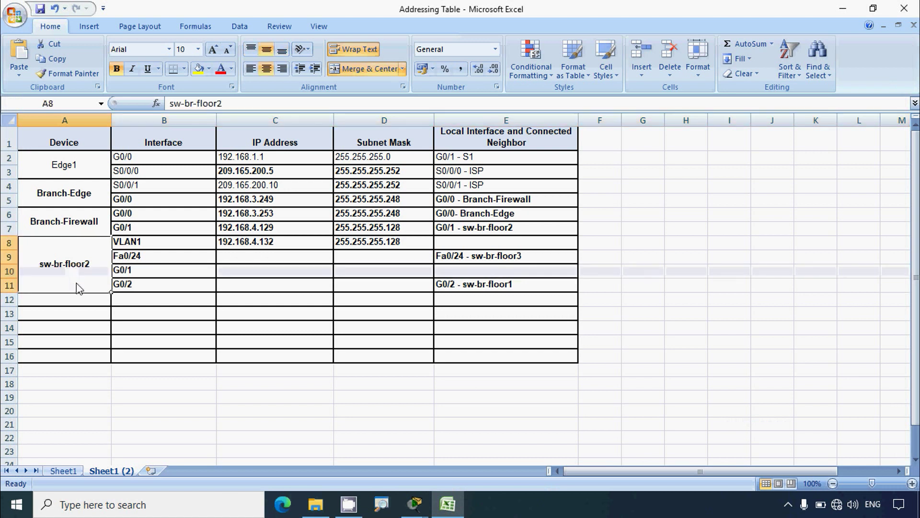
click(458, 273)
text(G0/1 -)
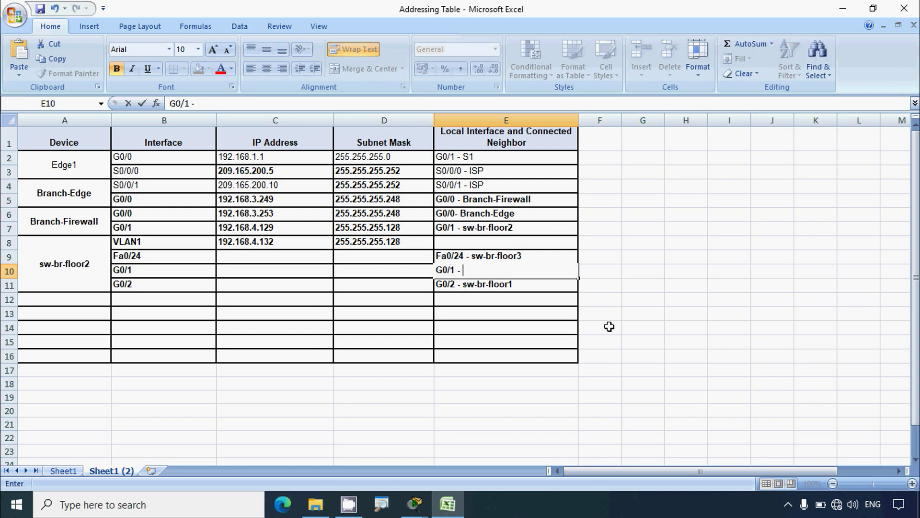
right_click(468, 271)
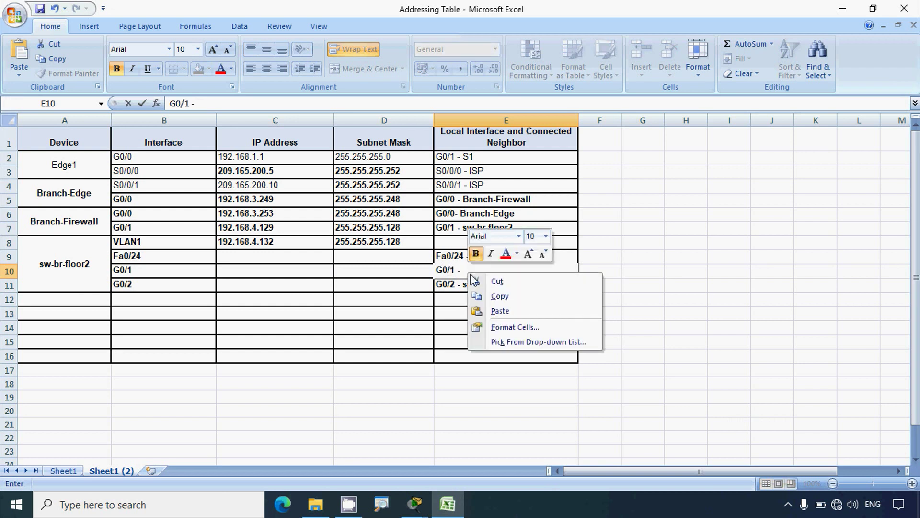
click(494, 311)
click(493, 314)
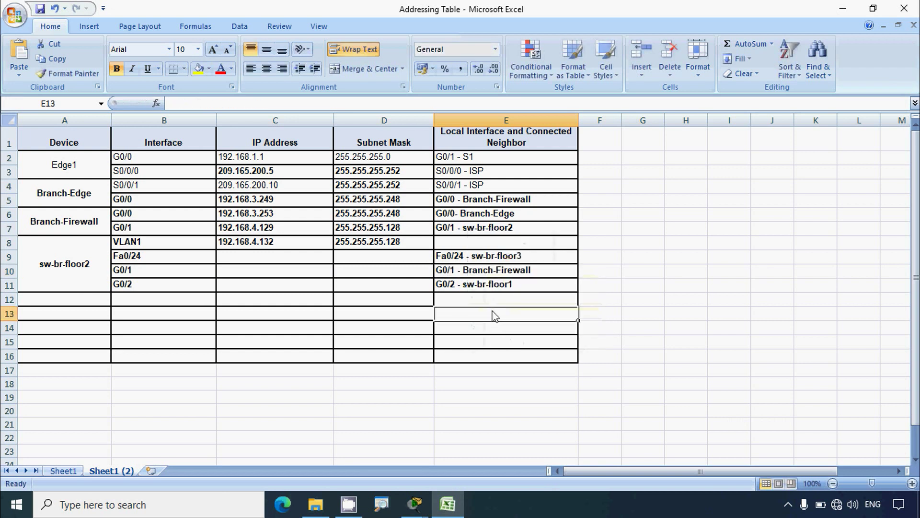
Step: Compare the neighbor entries in the Branch-Firewall rows with those in the sw-br-floor2 rows of the Excel table
click(470, 272)
click(467, 231)
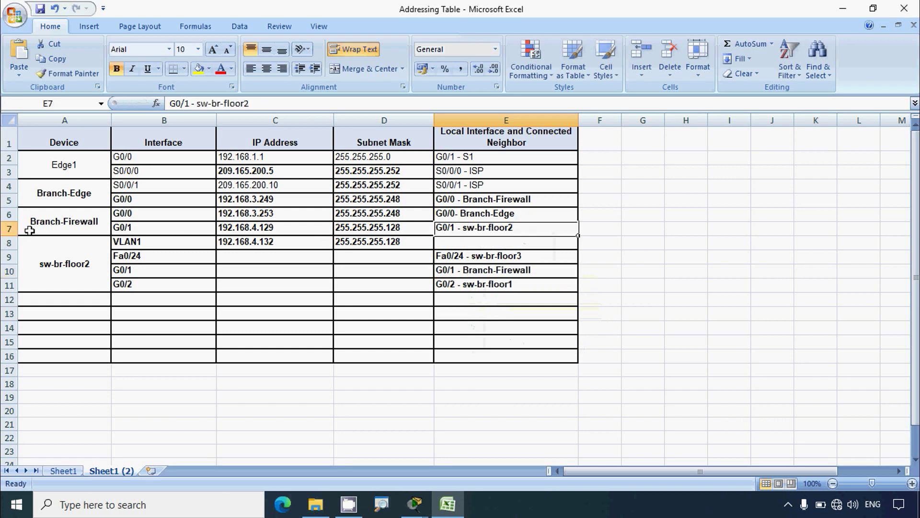
click(9, 227)
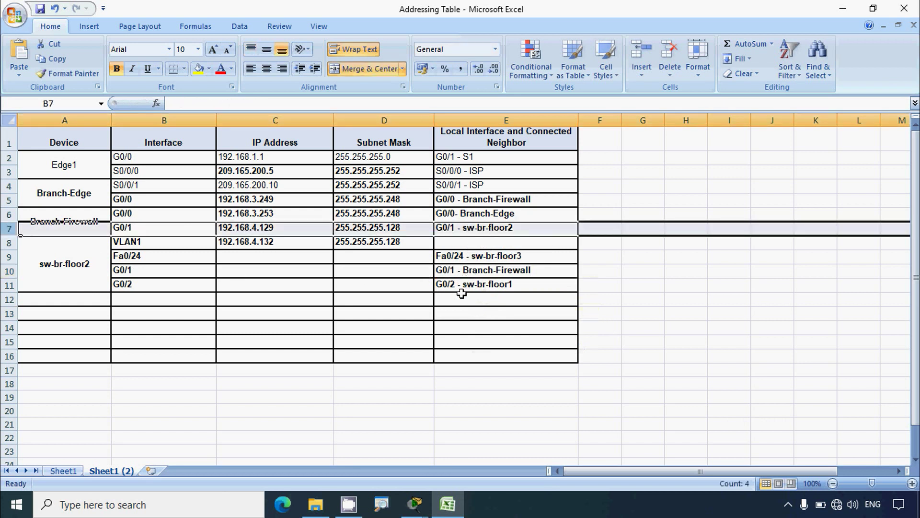
click(453, 215)
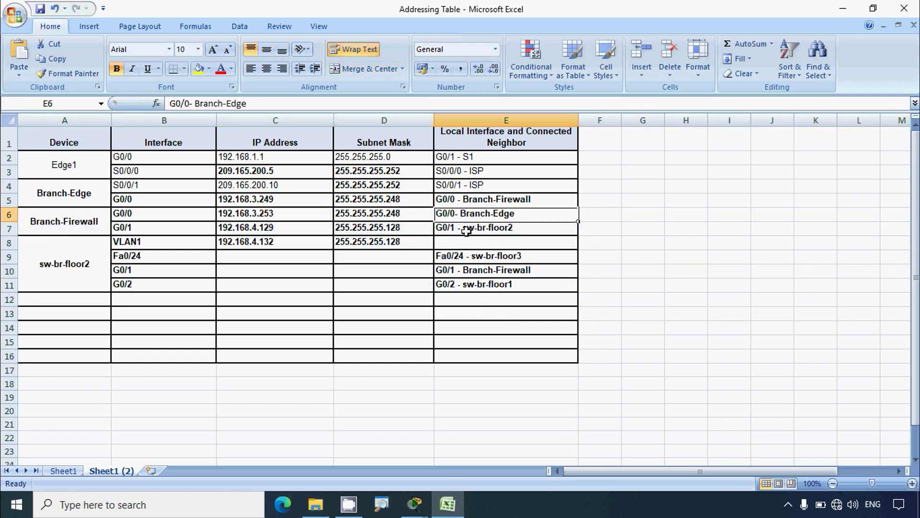
click(466, 231)
click(15, 228)
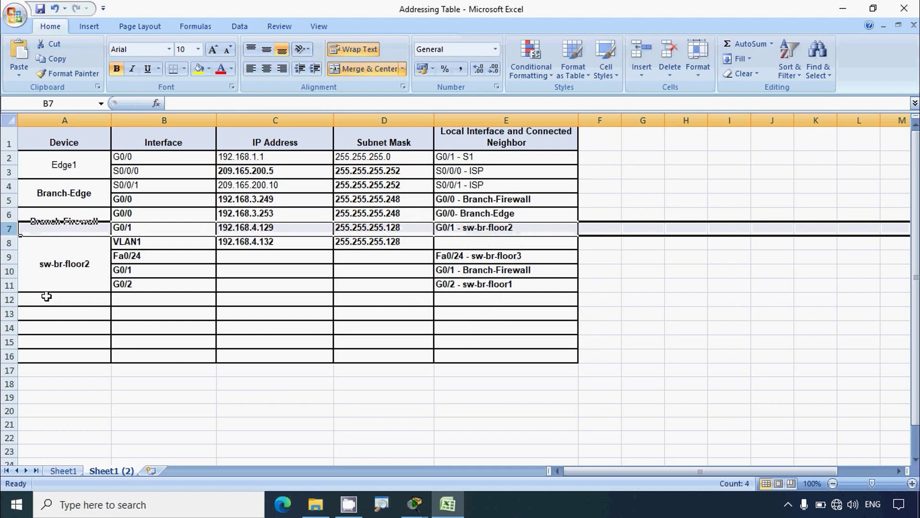
click(118, 284)
click(441, 285)
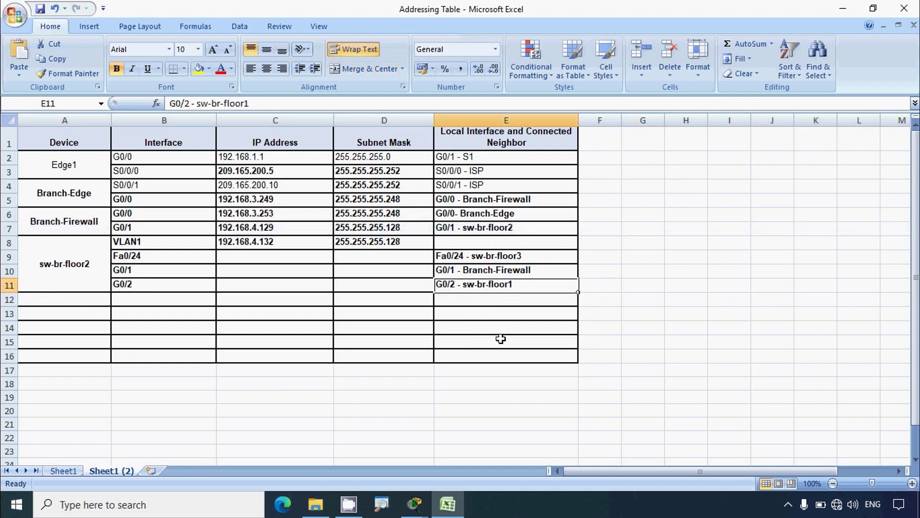
Step: Switch to the Admin-PC command prompt and run show cdp neighbor detail on sw-br-floor2 through to the end of the output
key(alt+Tab)
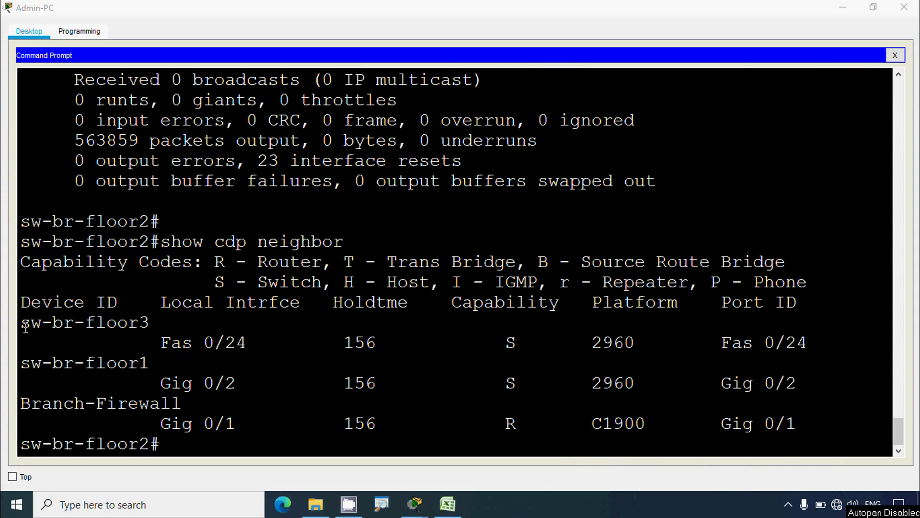
drag(21, 324, 151, 324)
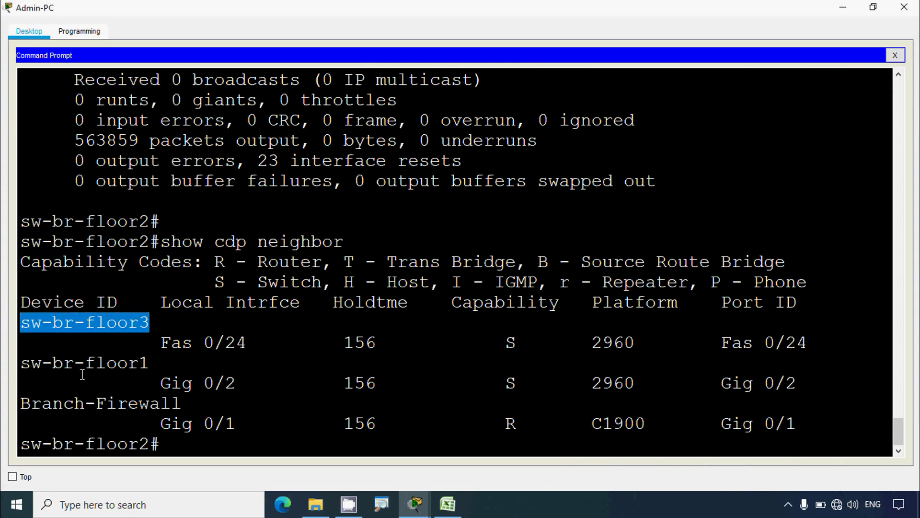
drag(21, 365, 151, 365)
click(181, 448)
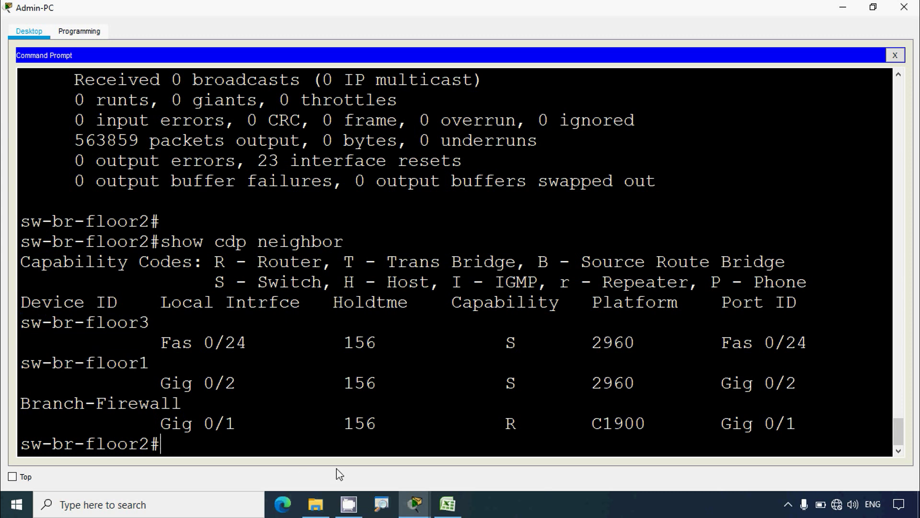
text(show cdp neig)
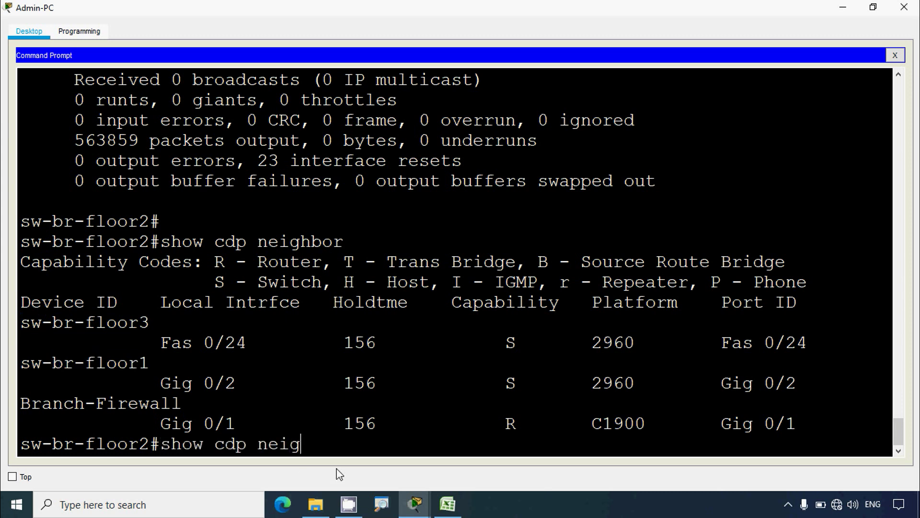
text(hbor deta)
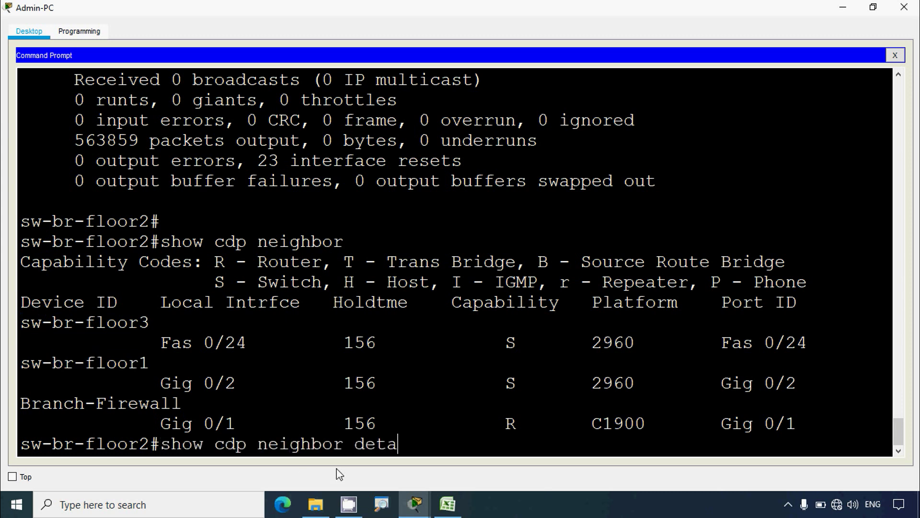
text(il)
key(Return)
key(space)
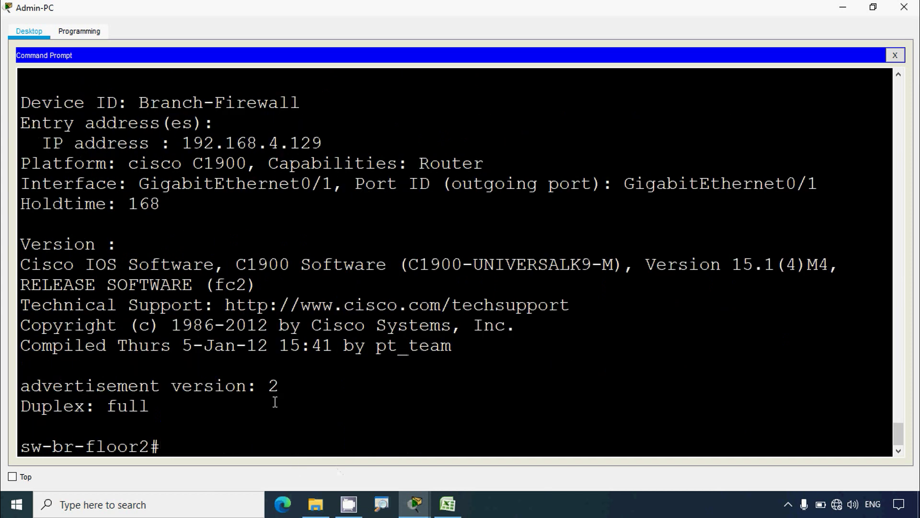
Step: Find the sw-br-floor3 entry in the show cdp neighbor detail output and copy its device ID
scroll(275, 402, up, 2)
scroll(260, 386, up, 15)
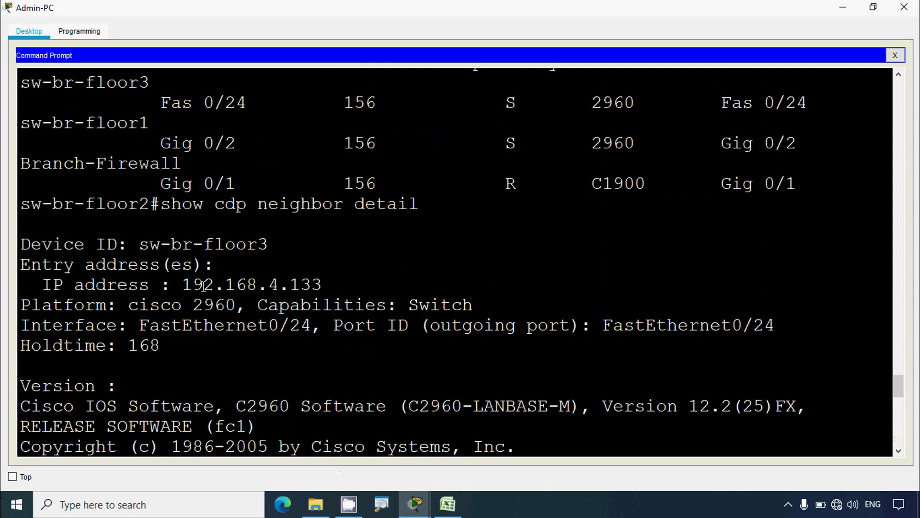
scroll(203, 287, up, 3)
scroll(204, 286, down, 3)
drag(142, 245, 269, 241)
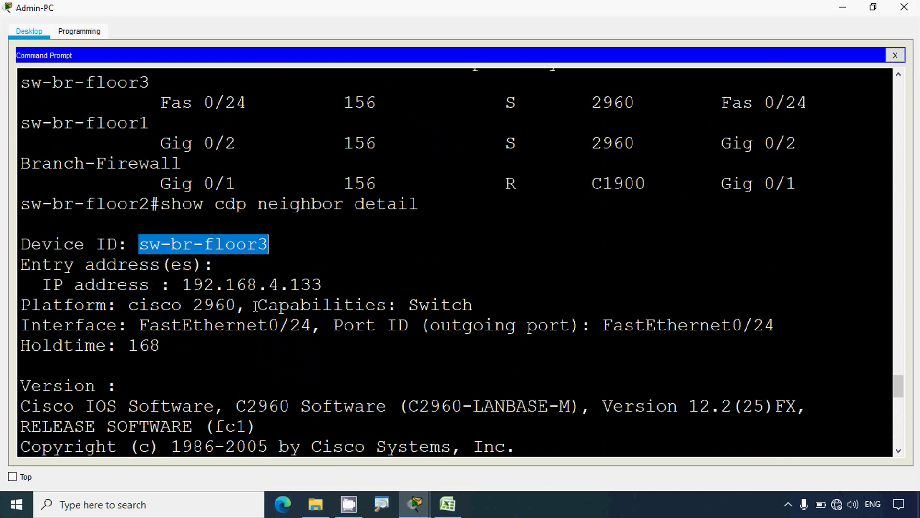
scroll(255, 305, down, 2)
drag(187, 205, 252, 205)
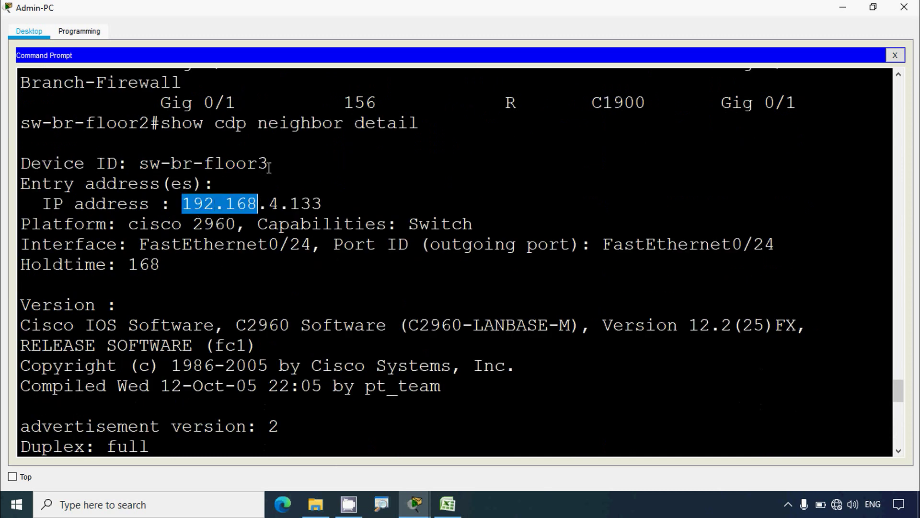
drag(269, 163, 139, 165)
key(ctrl+c)
right_click(149, 165)
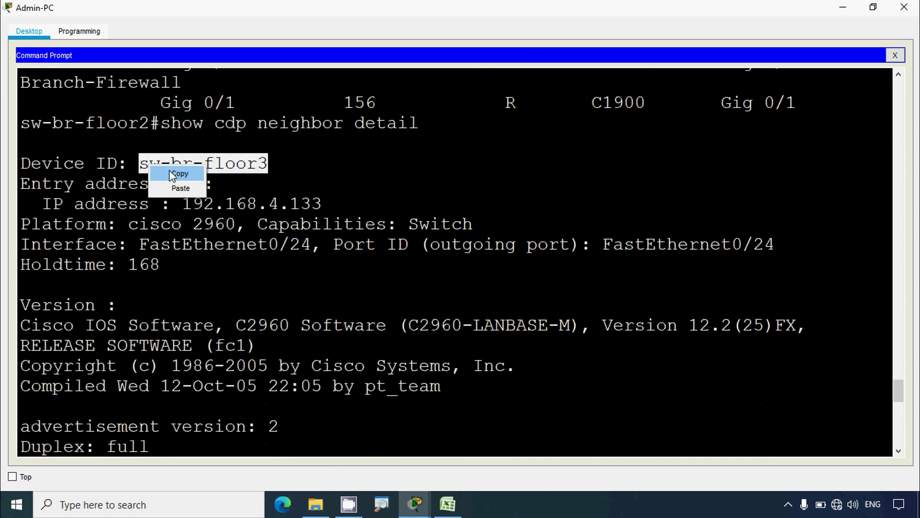
click(173, 176)
Step: Switch to the Excel addressing table and record sw-br-floor3 as the device in cell A12
click(447, 504)
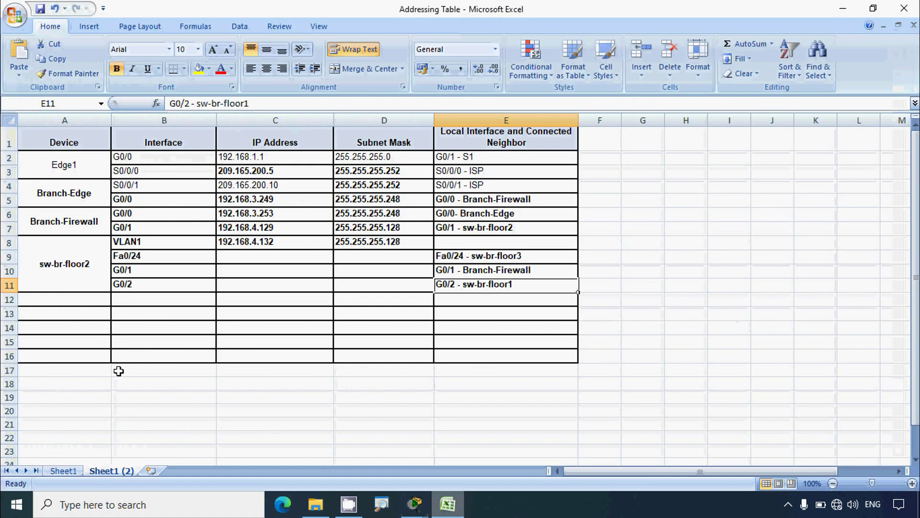
click(90, 302)
click(184, 104)
key(ctrl+v)
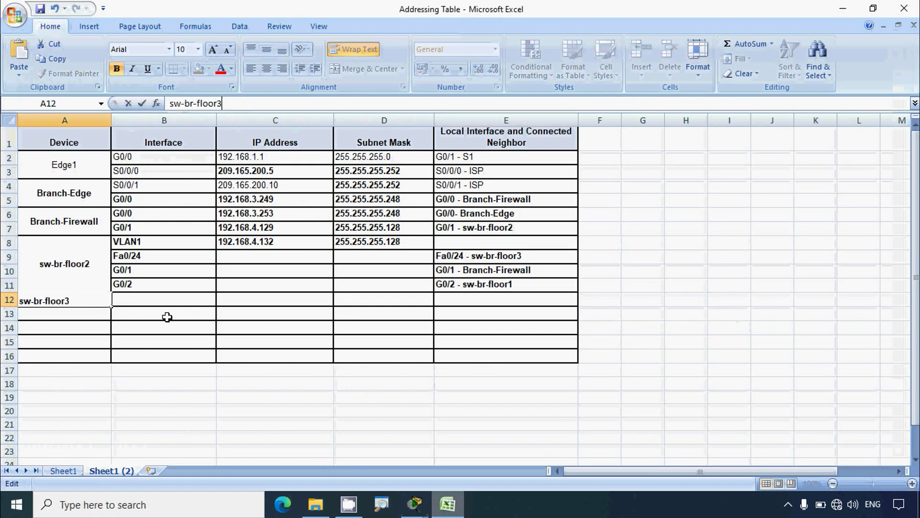
click(148, 300)
Step: Copy sw-br-floor3's IP address from the Admin-PC command prompt and record 192.168.4.133 in cell C12 of the Excel table
click(447, 503)
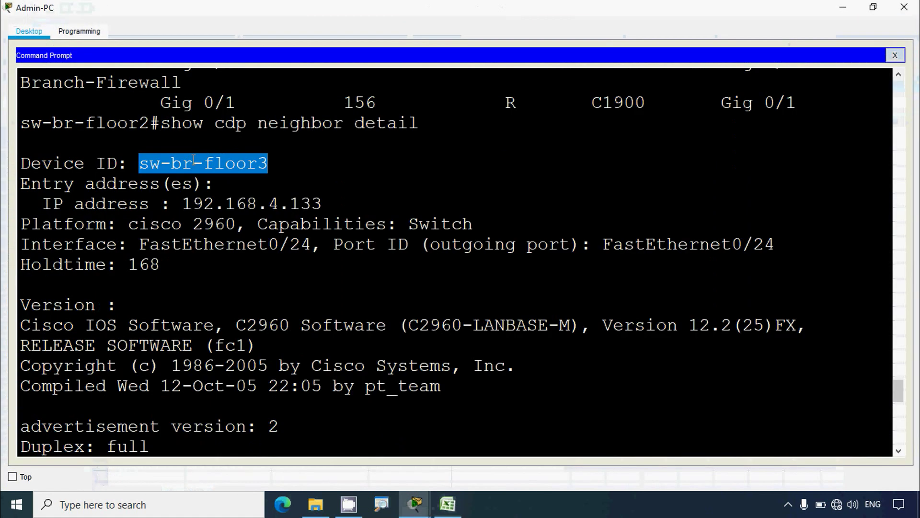
drag(183, 205, 322, 205)
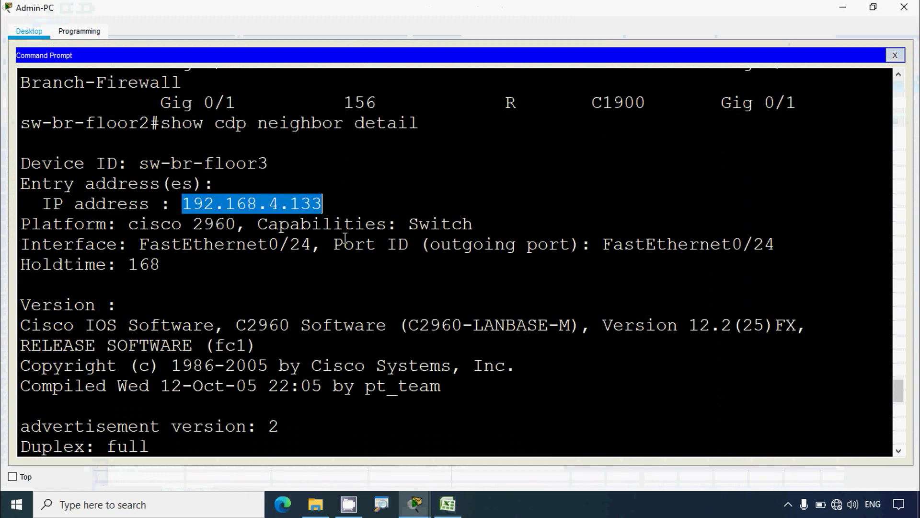
click(447, 503)
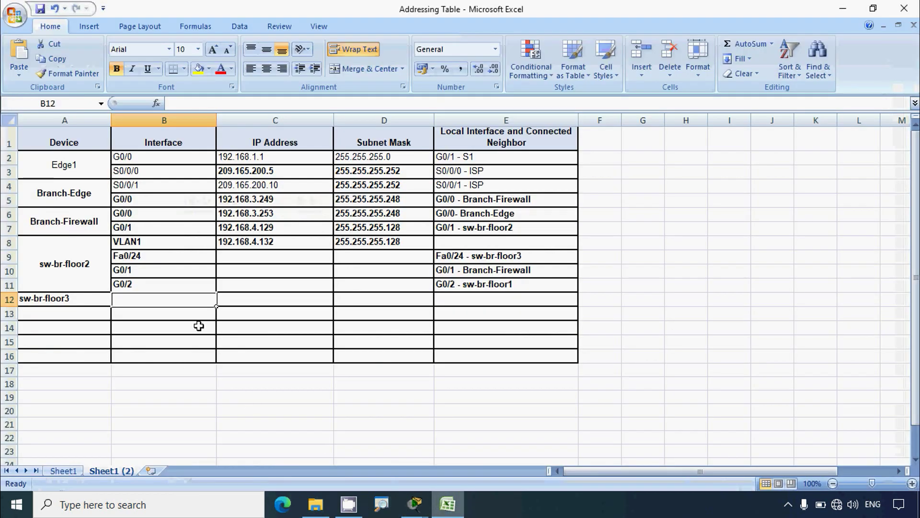
click(261, 300)
click(185, 107)
text(192.168.4.133)
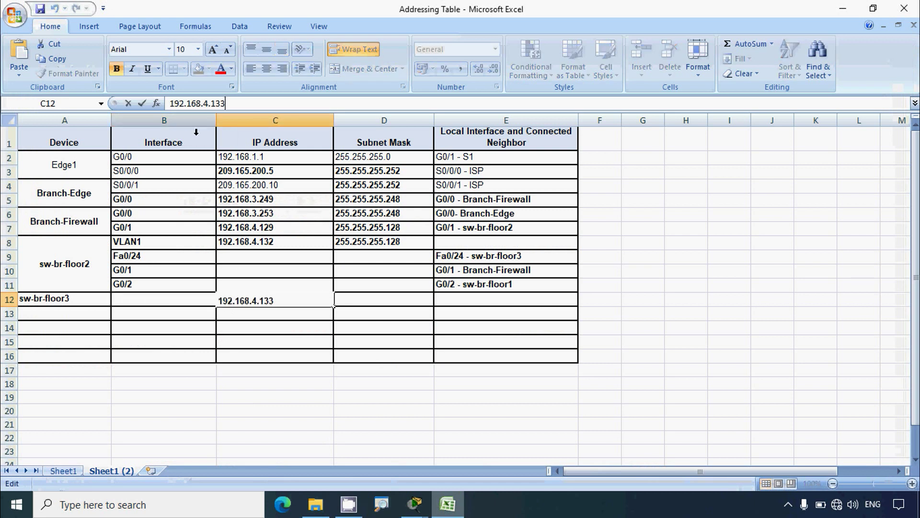
click(252, 337)
click(260, 299)
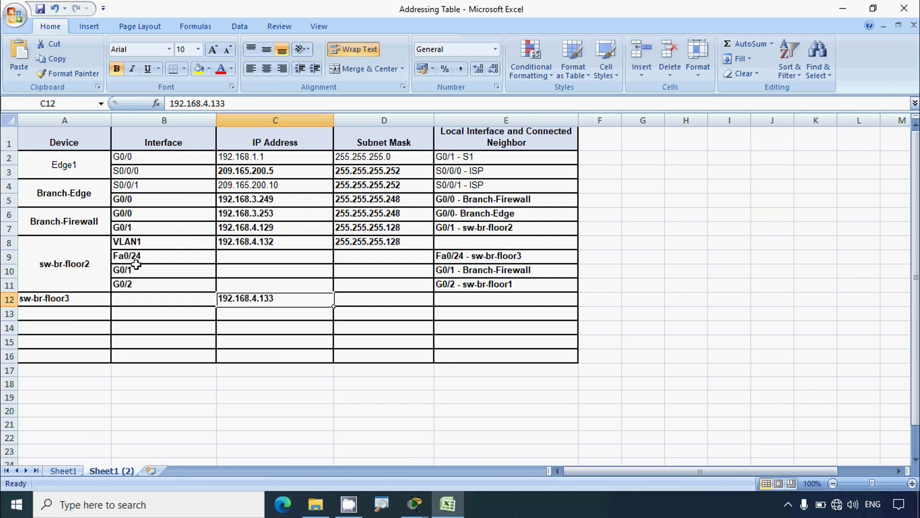
Step: Copy the subnet mask 255.255.255.128 from the sw-br-floor2 VLAN1 row into cell D12 for sw-br-floor3
click(246, 243)
click(274, 298)
click(365, 242)
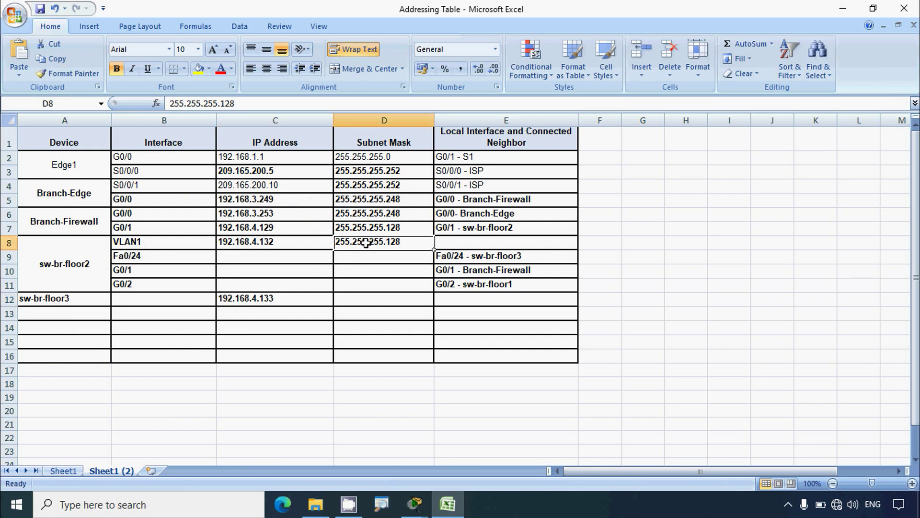
key(ctrl+c)
click(343, 301)
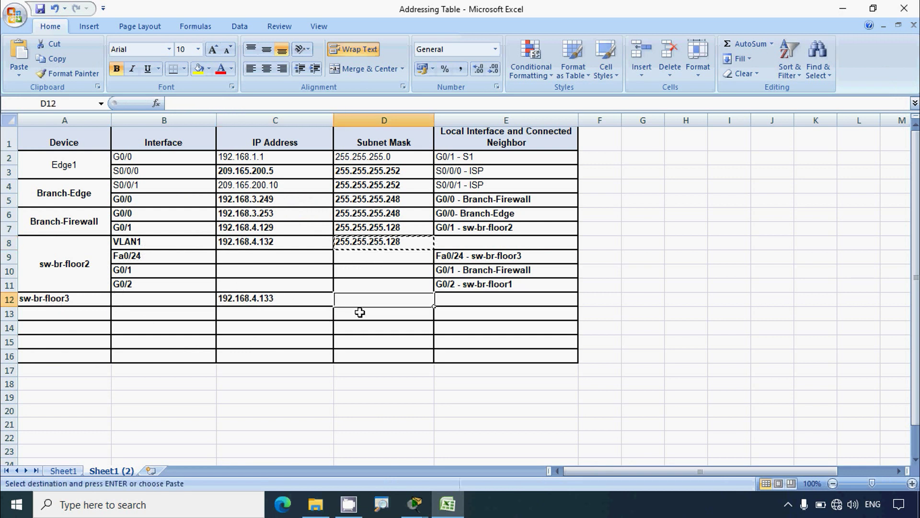
key(ctrl+v)
Step: Switch to the Admin-PC command prompt and highlight the outgoing port ID in the sw-br-floor3 neighbor entry
click(415, 503)
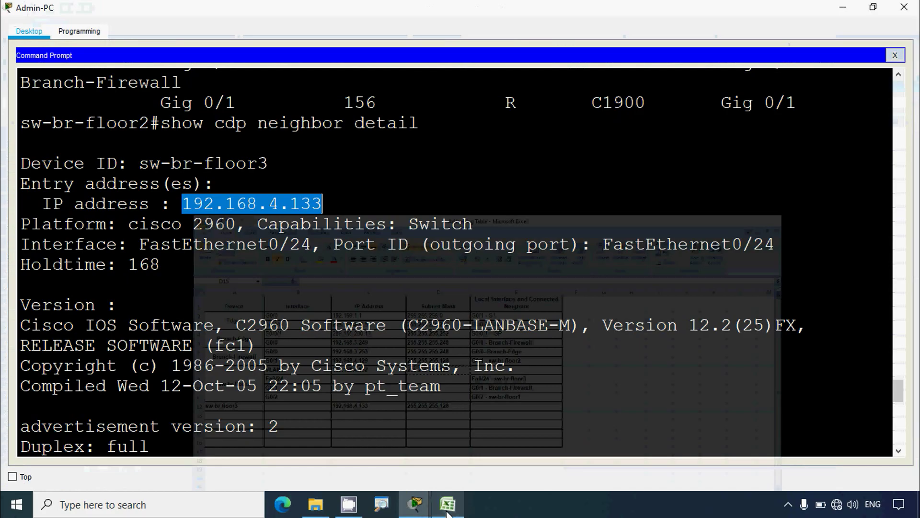
click(340, 343)
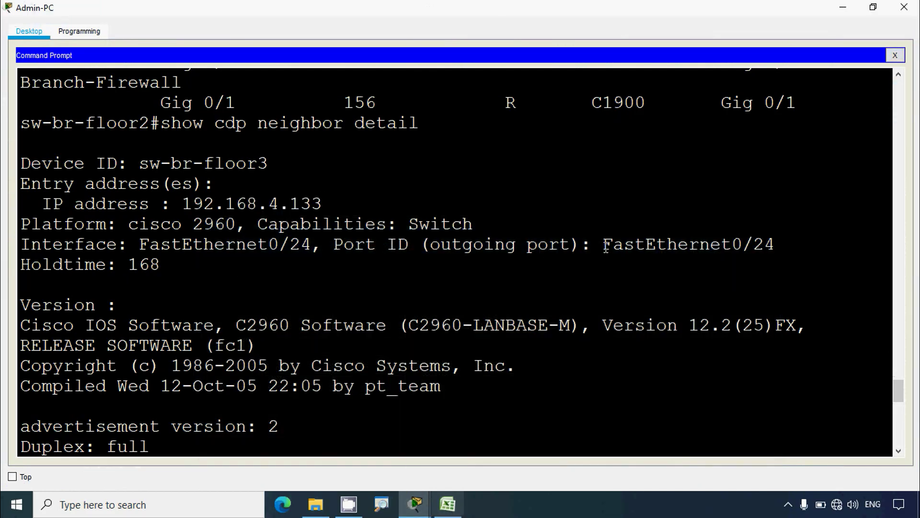
drag(605, 245, 774, 248)
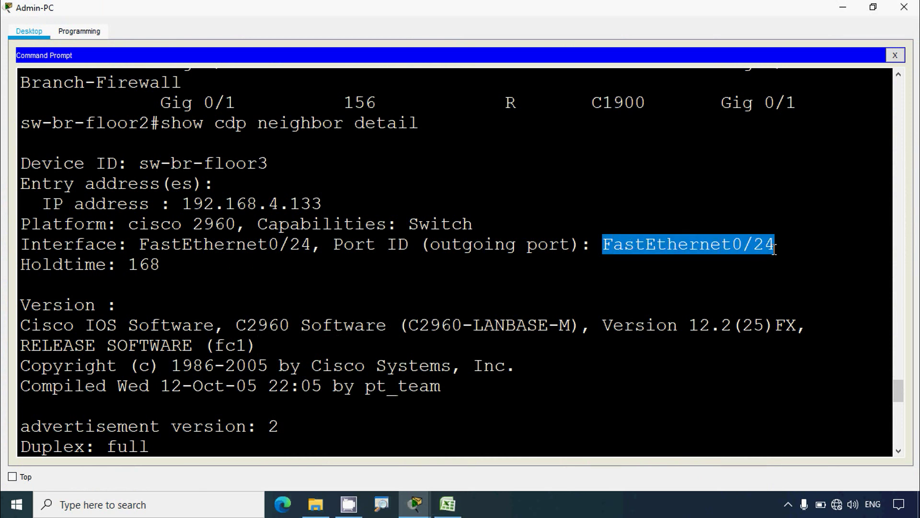
Step: Examine the sw-br-floor3 entry in the CDP neighbor detail output for its IP address and outgoing port
drag(183, 204, 325, 206)
drag(603, 246, 773, 251)
click(738, 276)
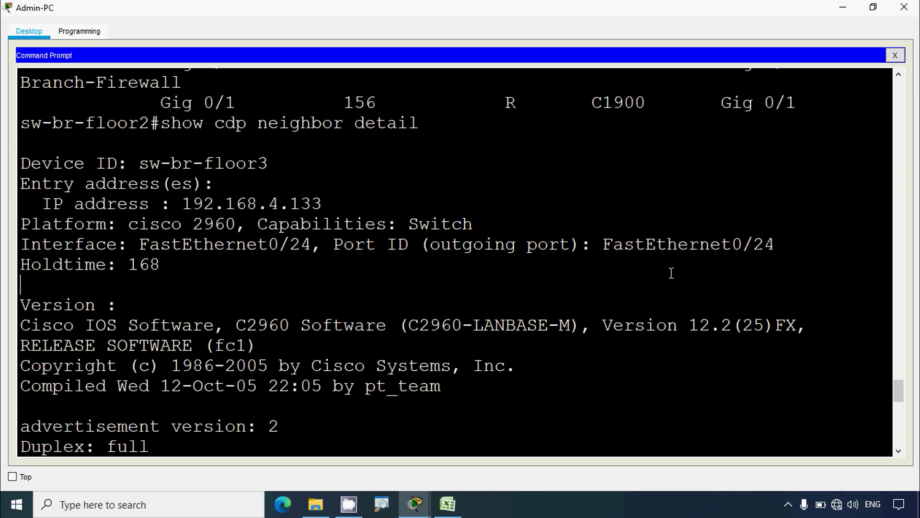
drag(605, 247, 776, 243)
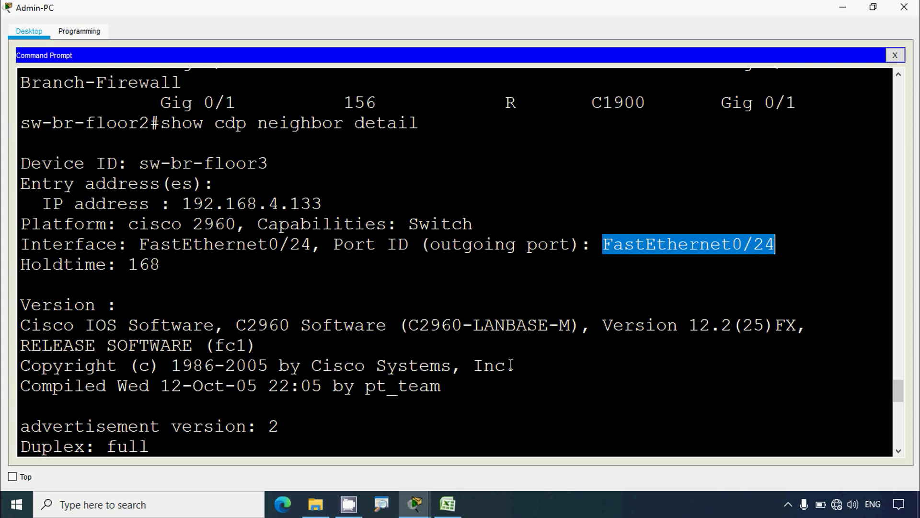
click(447, 503)
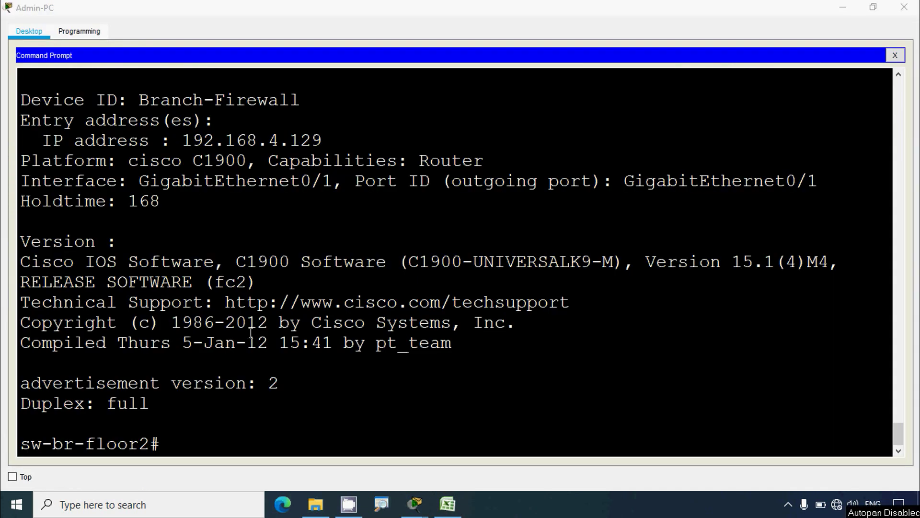
scroll(251, 332, up, 6)
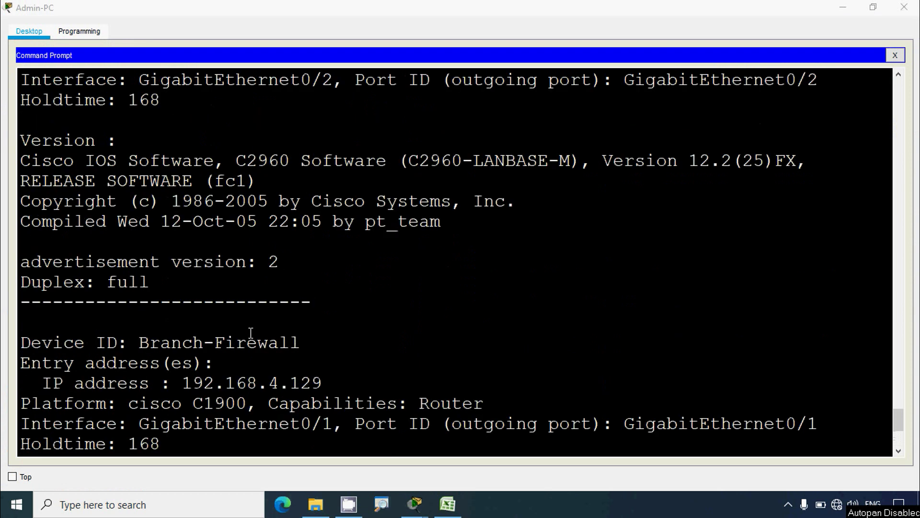
scroll(250, 332, up, 7)
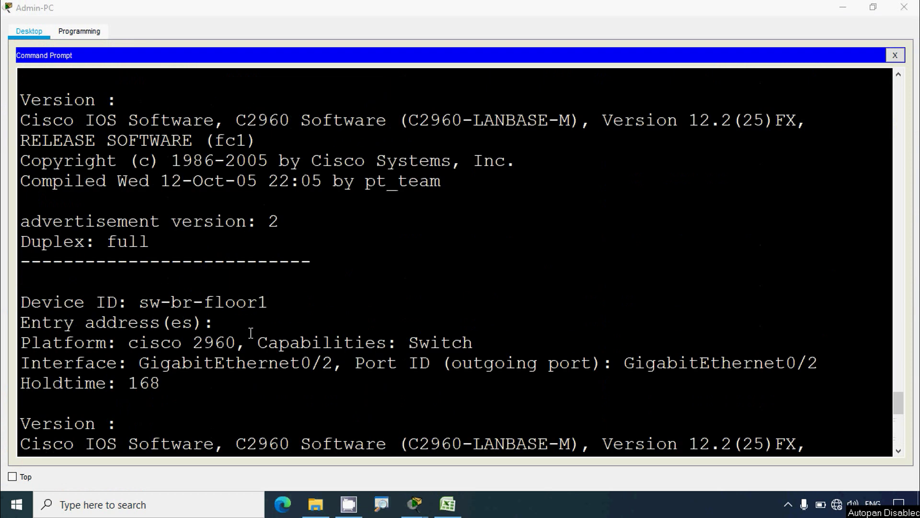
scroll(251, 333, up, 6)
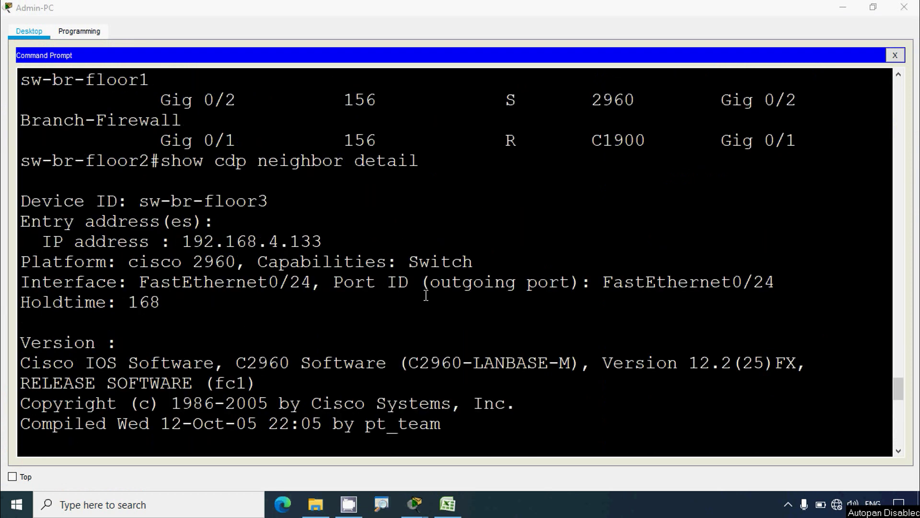
drag(187, 241, 322, 242)
click(270, 360)
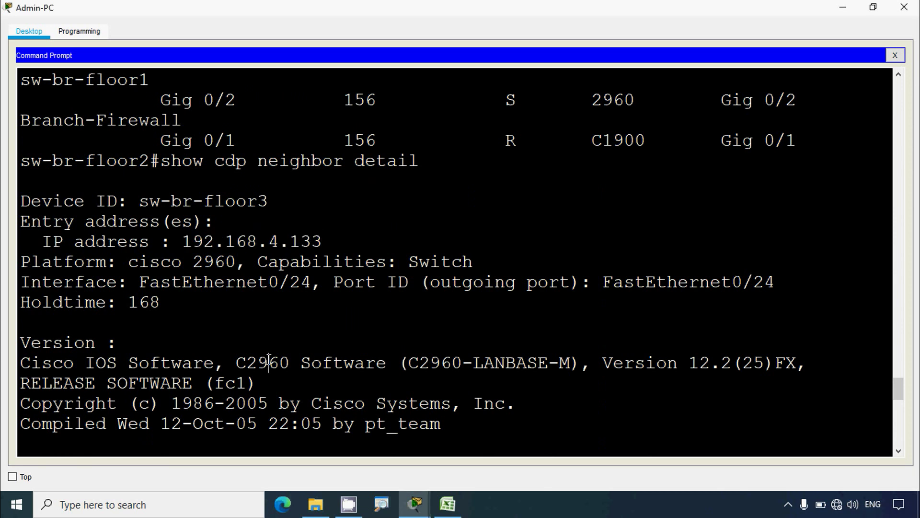
Step: Begin an SSH command with the login name branchadmin at the sw-br-floor2 prompt
key(Return)
text(ssh)
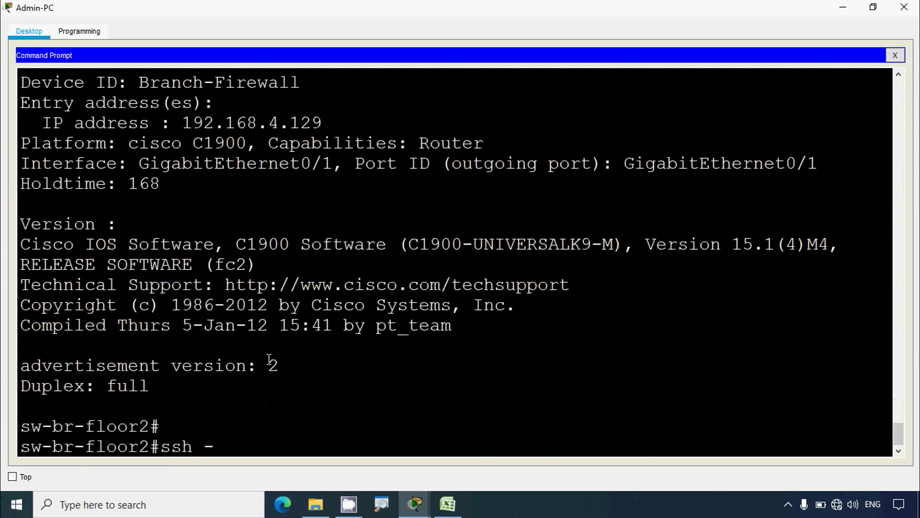
text( -l branchadmin)
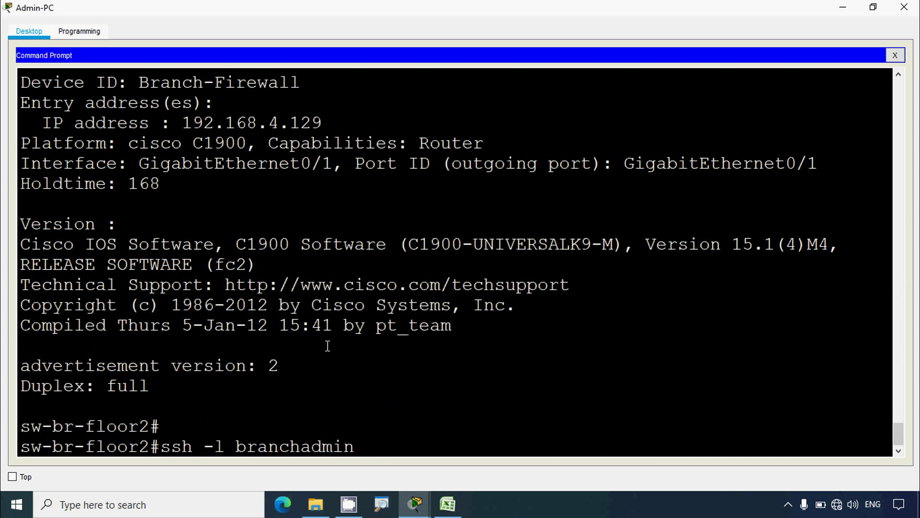
Step: Copy sw-br-floor3's IP address 192.168.4.133 from the CDP output into the SSH command and run it
scroll(328, 346, up, 10)
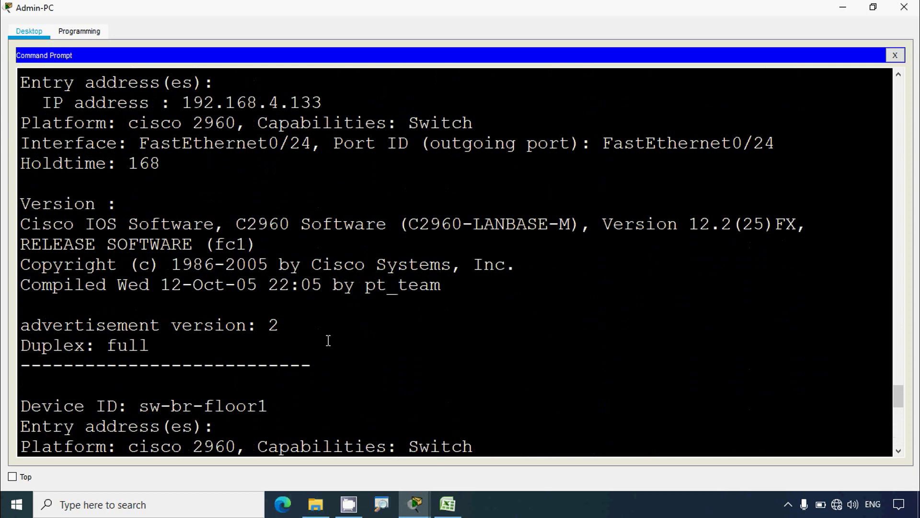
scroll(328, 340, up, 2)
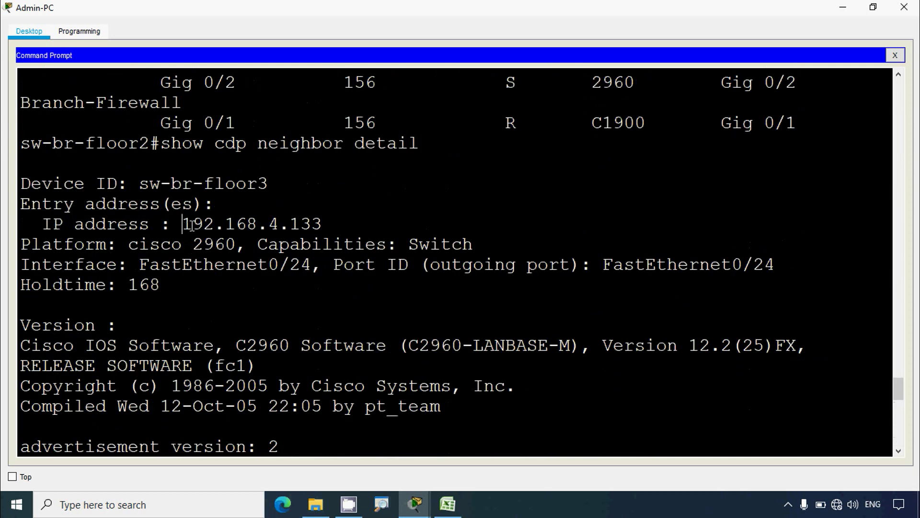
drag(191, 225, 322, 224)
right_click(322, 223)
click(330, 231)
scroll(378, 290, down, 2)
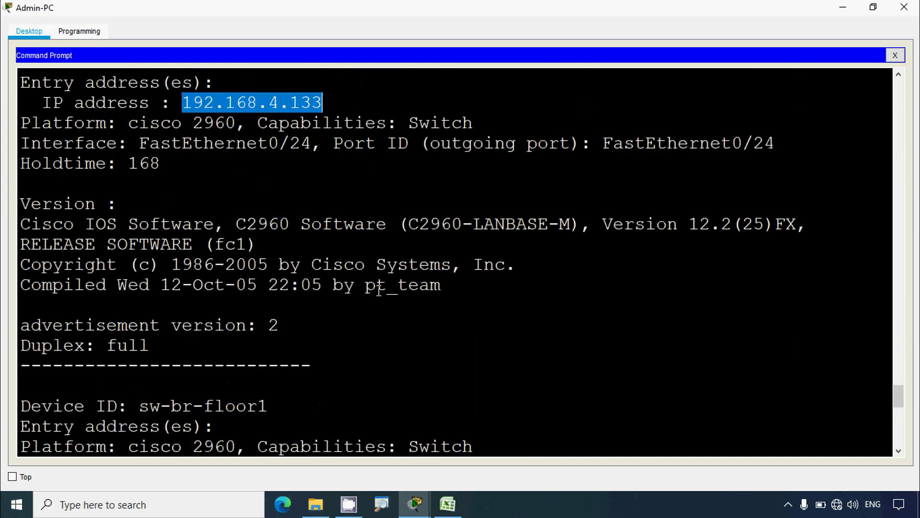
scroll(379, 290, down, 5)
scroll(890, 406, down, 6)
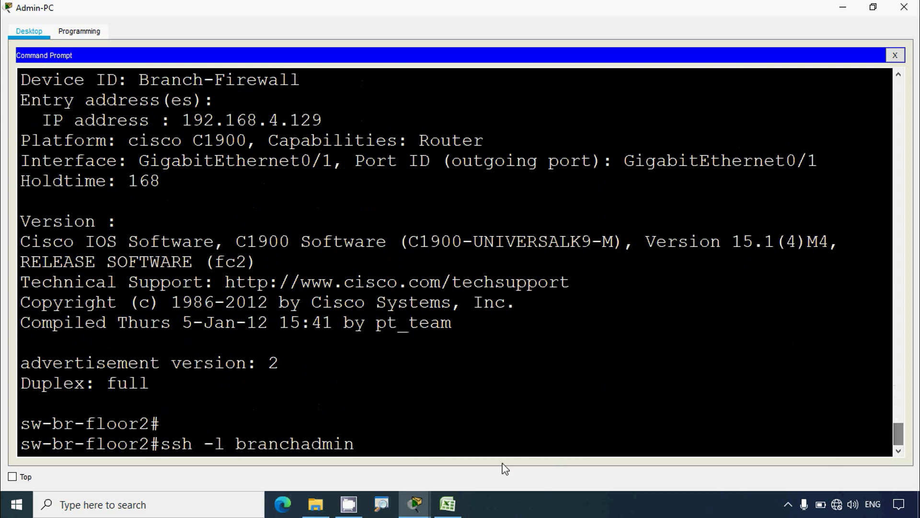
right_click(418, 445)
click(449, 469)
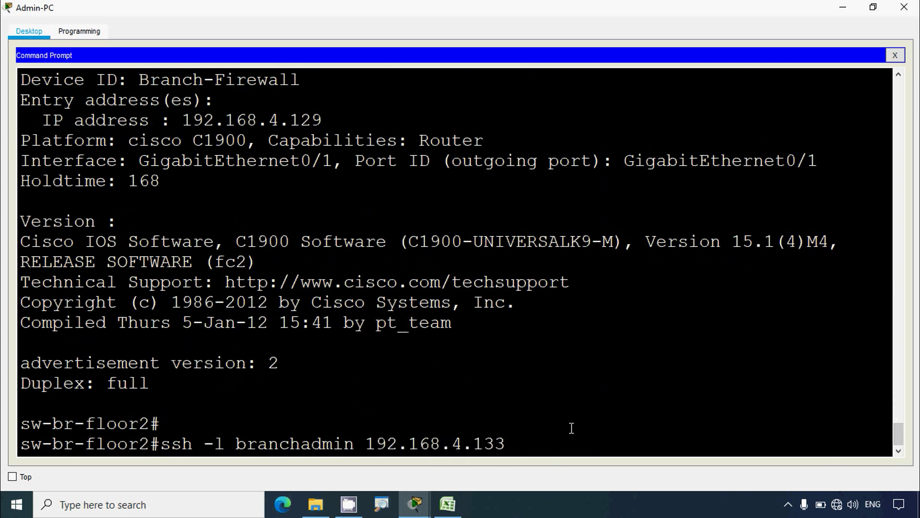
key(Return)
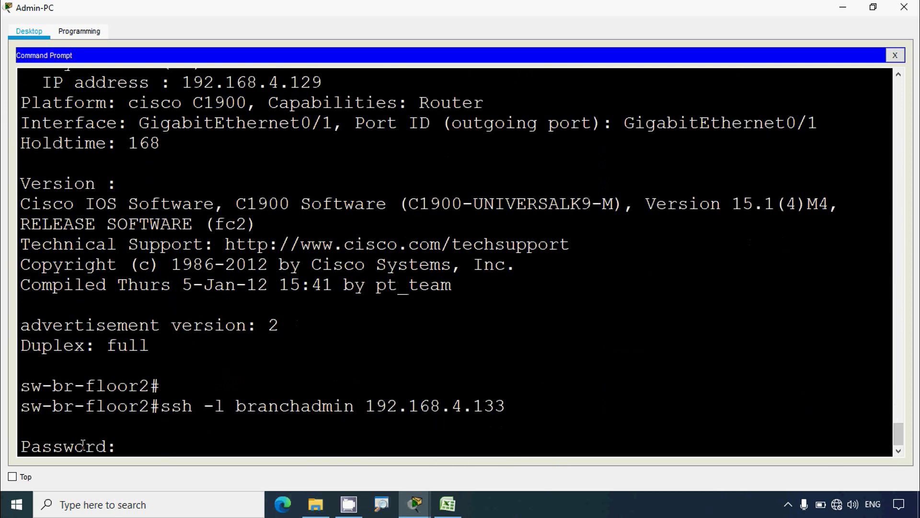
Step: Look up the account password in the activity instructions and try it at the SSH password prompt
click(415, 508)
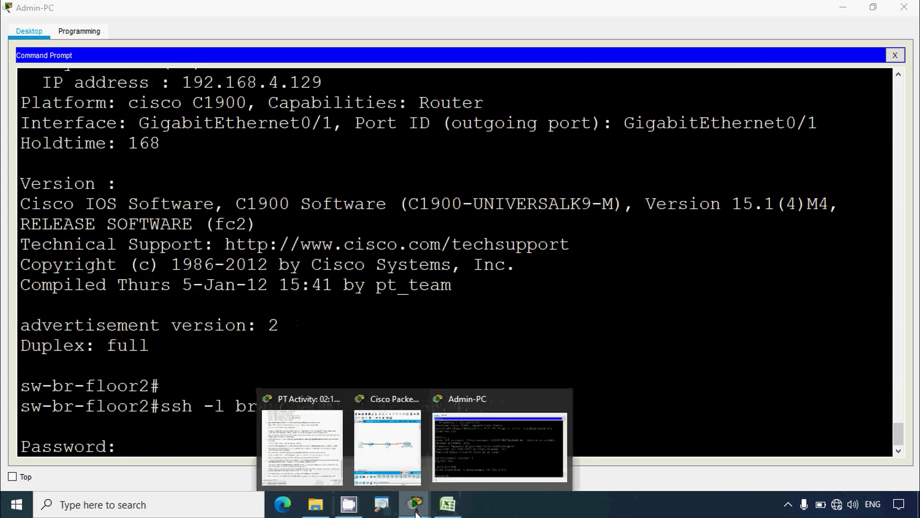
click(333, 479)
drag(914, 341, 913, 154)
click(835, 310)
drag(827, 307, 871, 307)
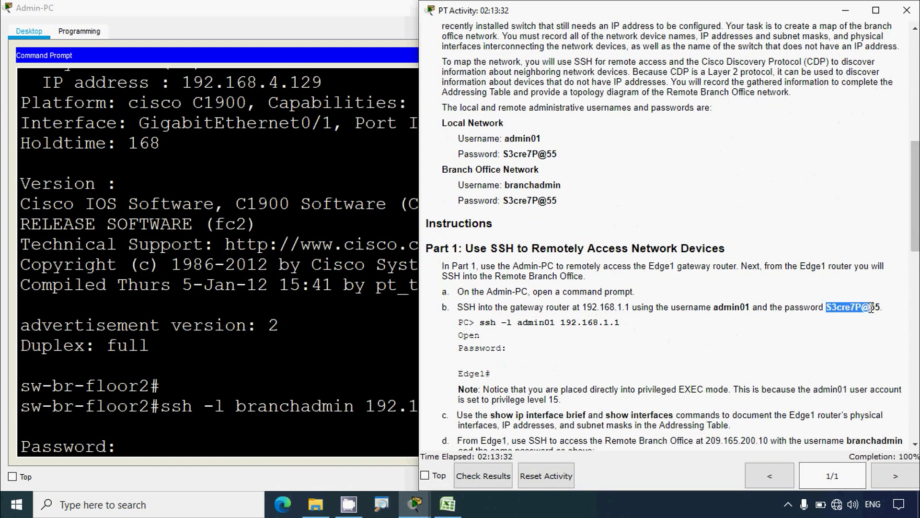
click(237, 455)
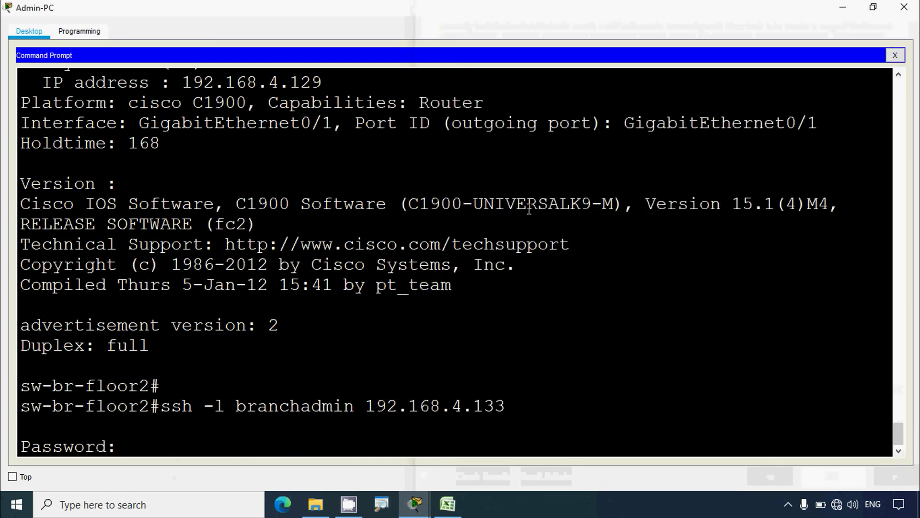
key(Return)
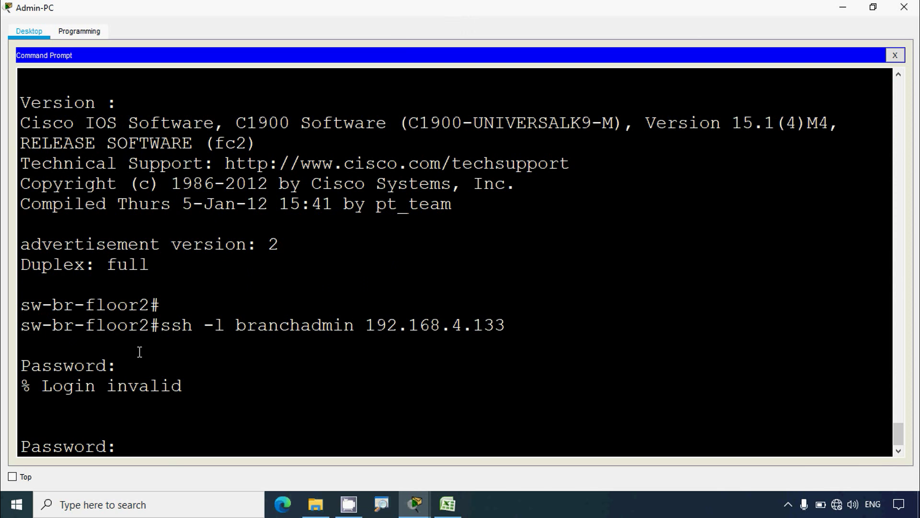
Step: Switch to the Excel Addressing Table and copy VLAN1 from B8 into sw-br-floor3's Interface cell B12
key(alt+Tab)
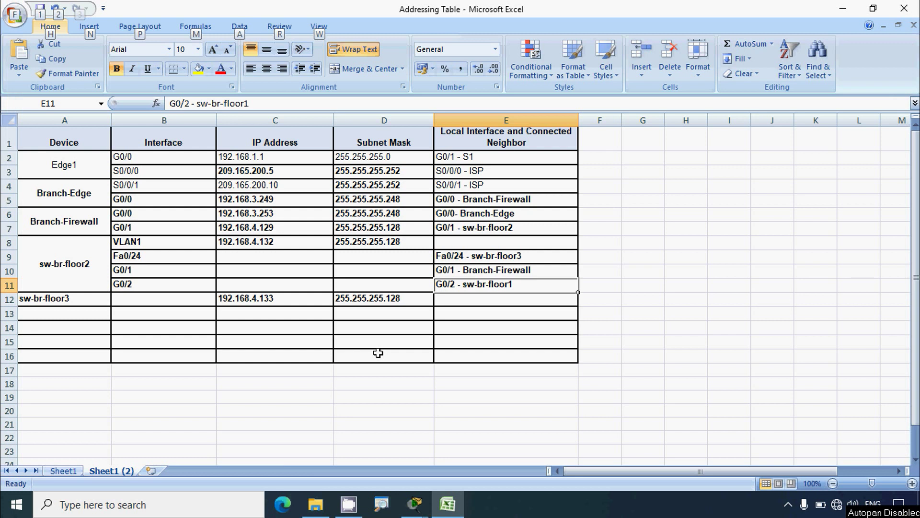
drag(153, 300, 153, 328)
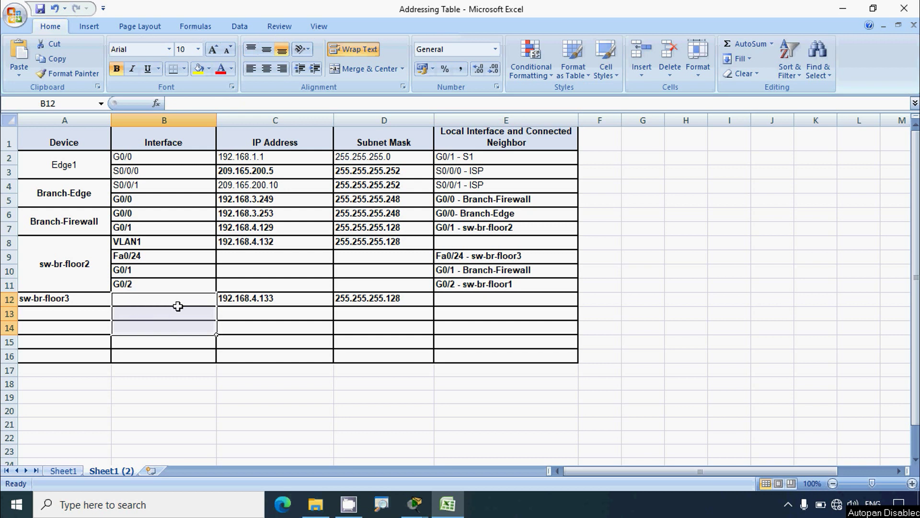
click(249, 302)
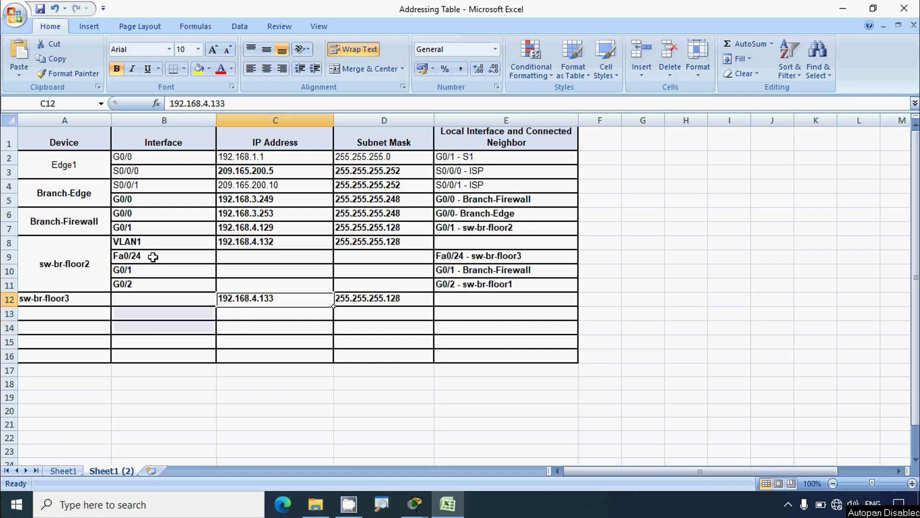
click(148, 241)
key(ctrl+c)
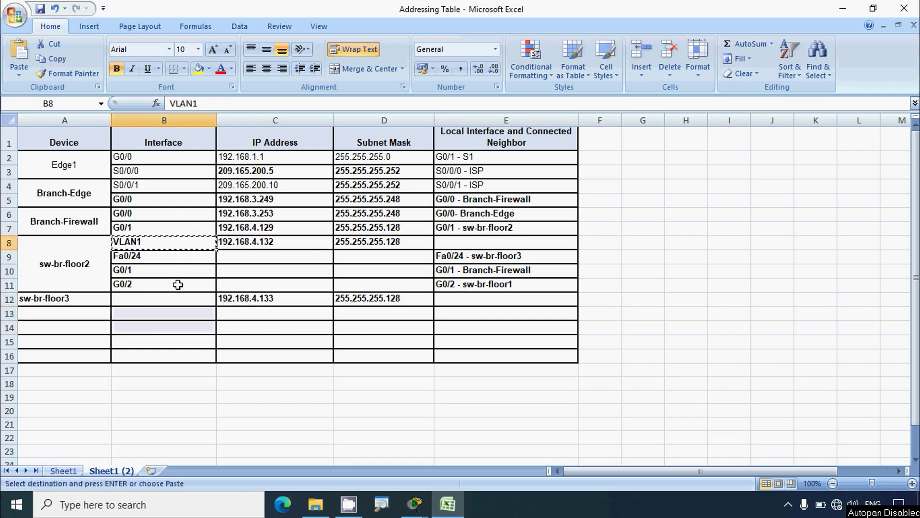
click(144, 298)
key(ctrl+v)
click(152, 315)
click(157, 302)
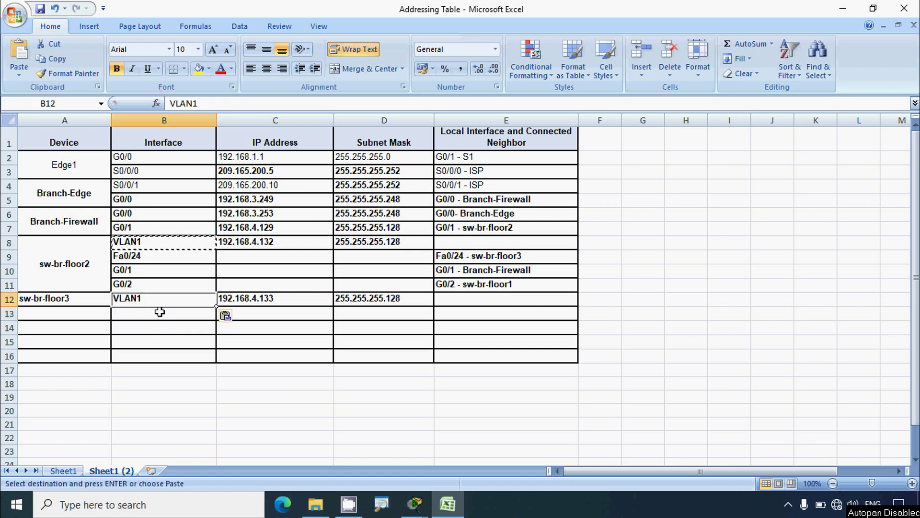
Step: Check sw-br-floor2's Fa0/24 row and enter FA0/24 as the second sw-br-floor3 interface in B13
click(15, 259)
click(131, 258)
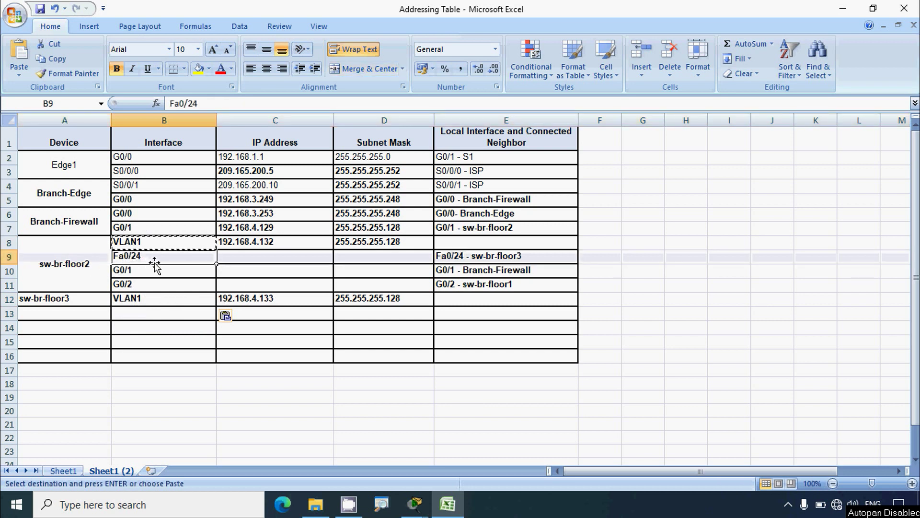
click(470, 260)
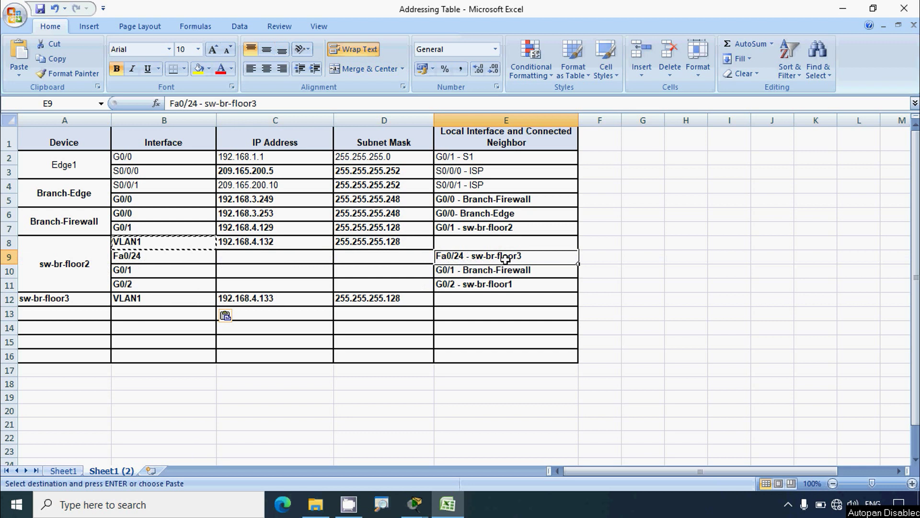
click(186, 315)
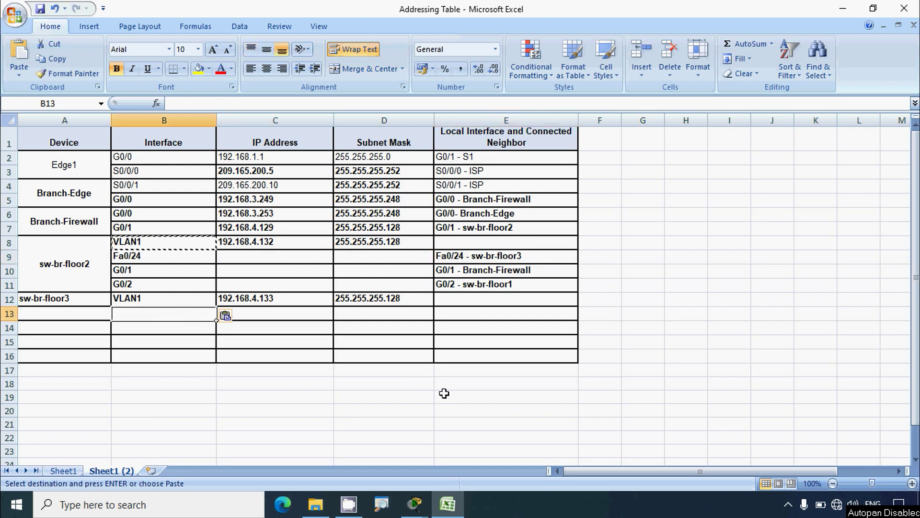
text(F0)
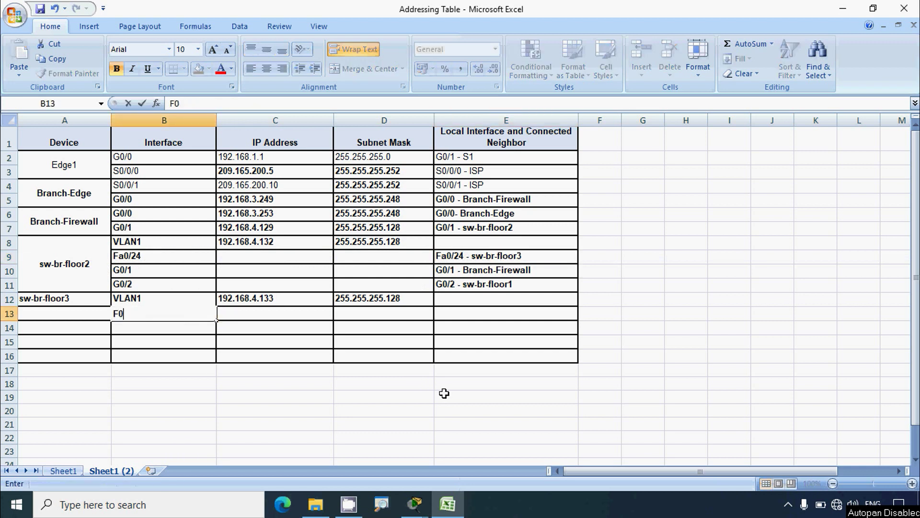
key(BackSpace)
key(BackSpace)
text(A0/24)
key(Tab)
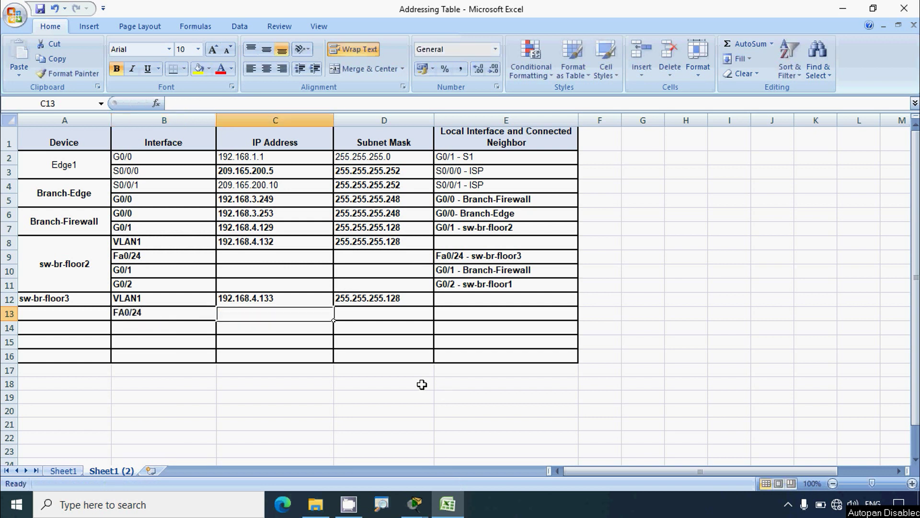
Step: Copy the neighbor entry from E9 into E12 and change it to Fa0/24 - sw-br-floor2
key(Tab)
key(Tab)
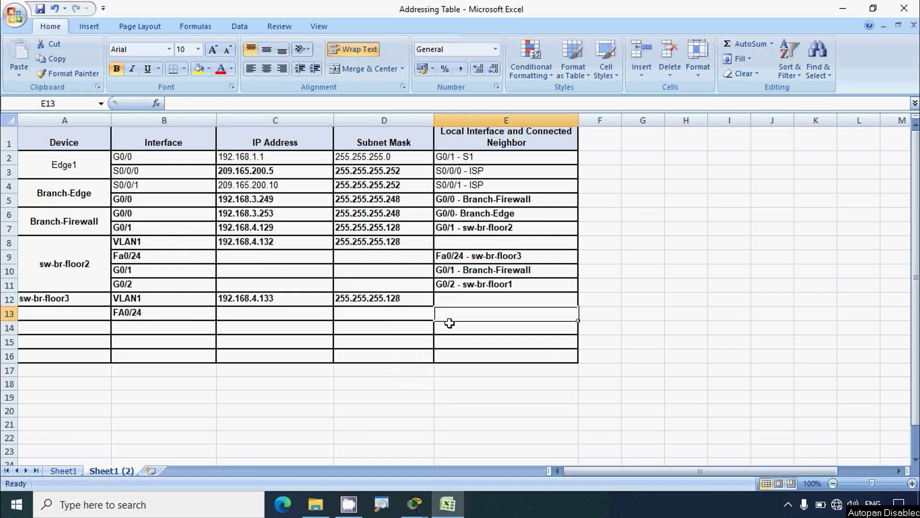
click(453, 258)
key(ctrl+c)
click(474, 298)
key(ctrl+v)
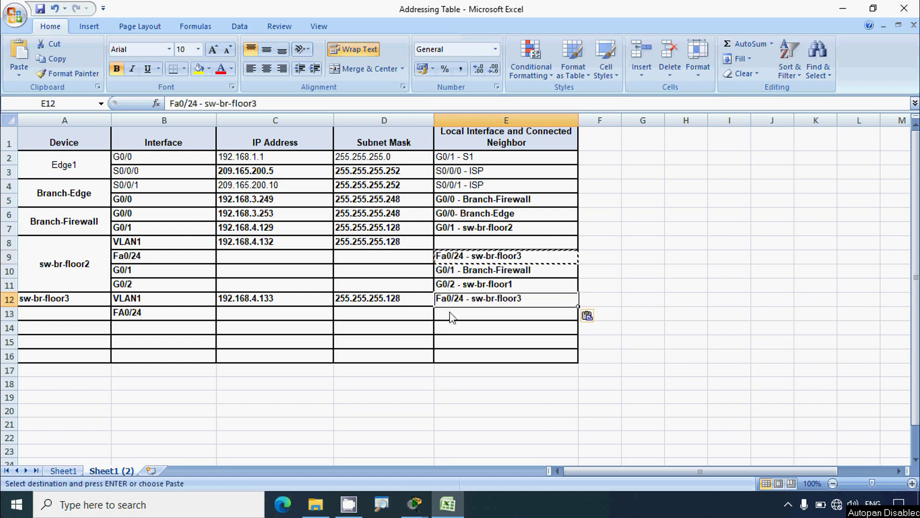
double_click(536, 299)
key(BackSpace)
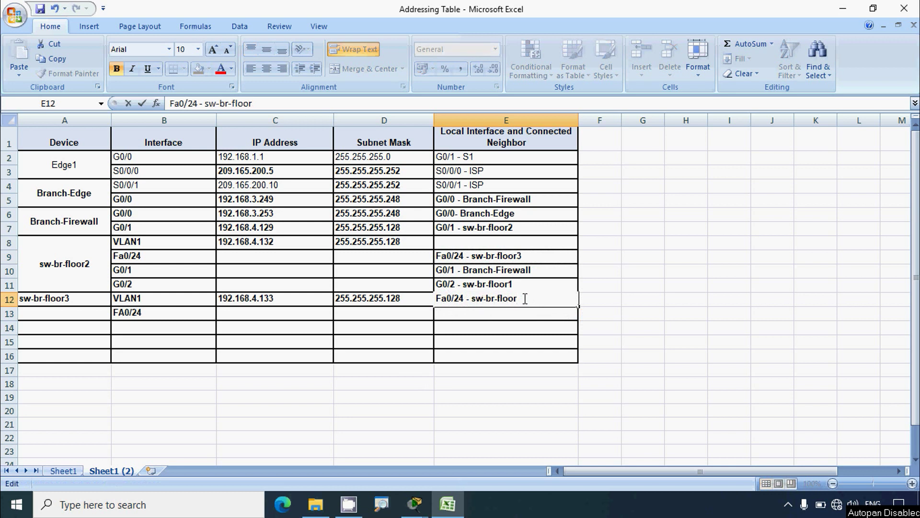
key(Return)
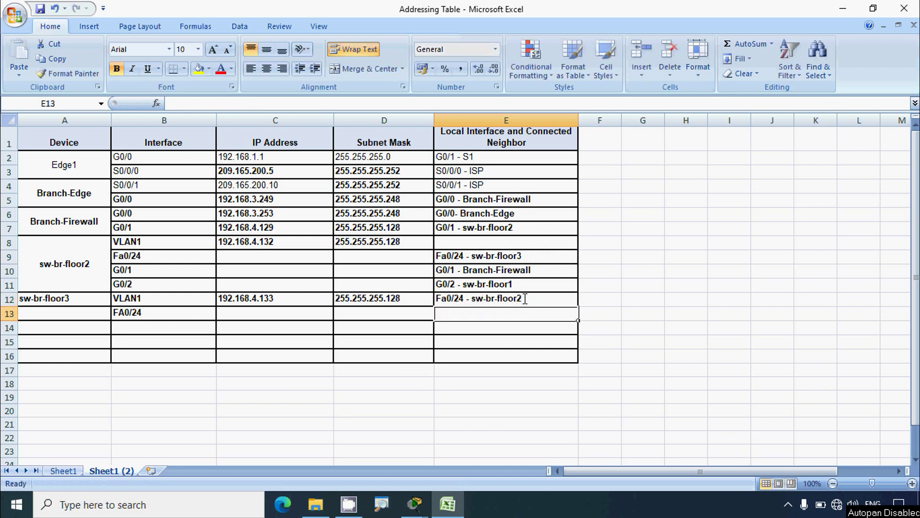
Step: Switch to the Admin-PC command prompt and copy the sw-br-floor1 device ID from sw-br-floor2's CDP neighbor details
key(alt+Tab)
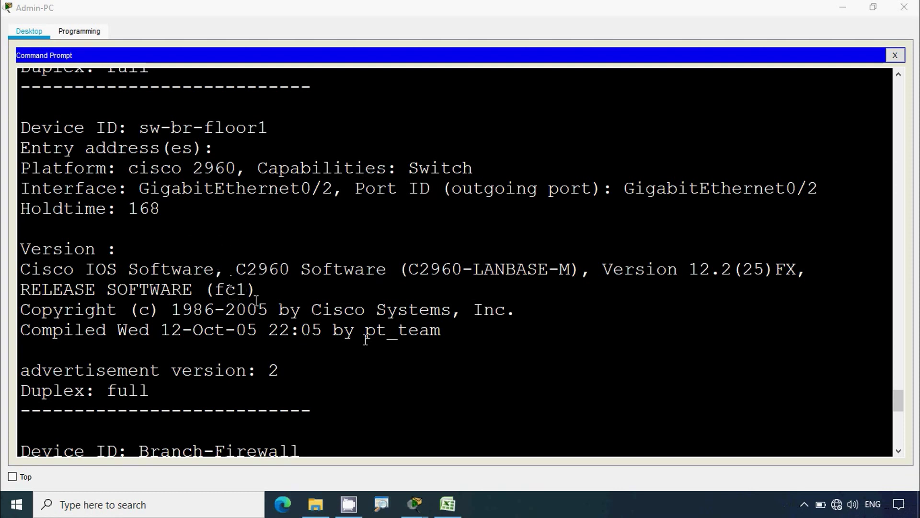
scroll(257, 300, up, 5)
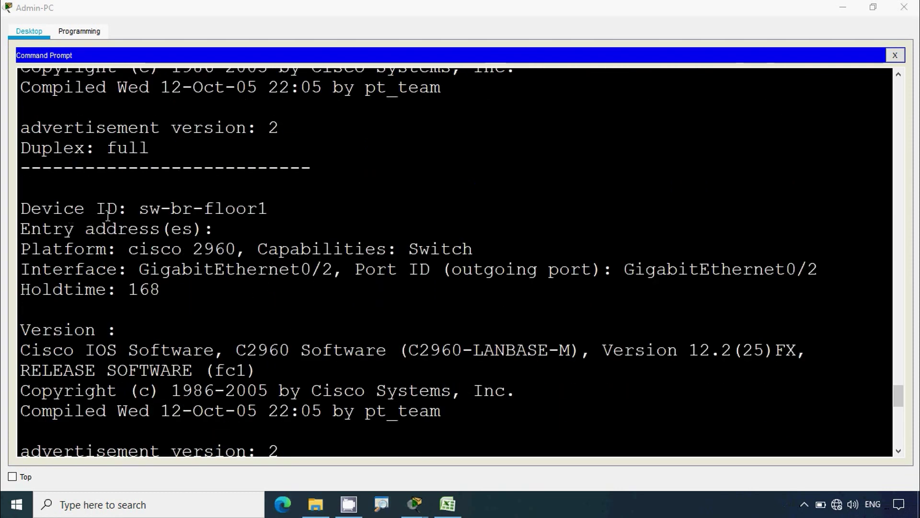
drag(139, 211, 269, 212)
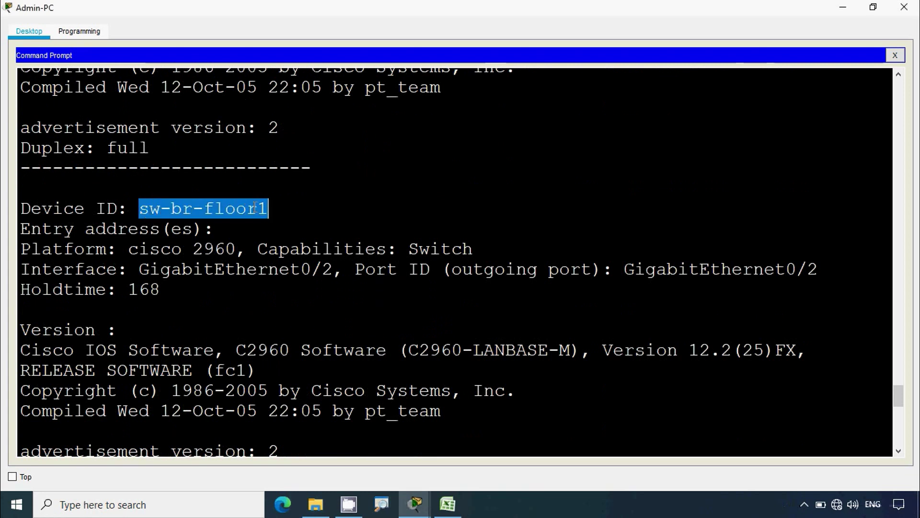
right_click(255, 208)
click(278, 214)
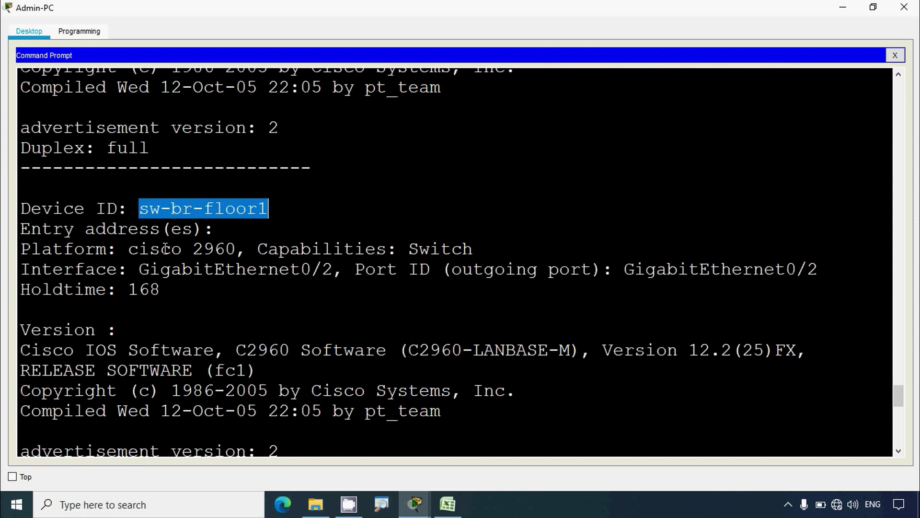
Step: Examine sw-br-floor1's platform, local interface and outgoing port in sw-br-floor2's CDP neighbor details
drag(129, 253, 247, 258)
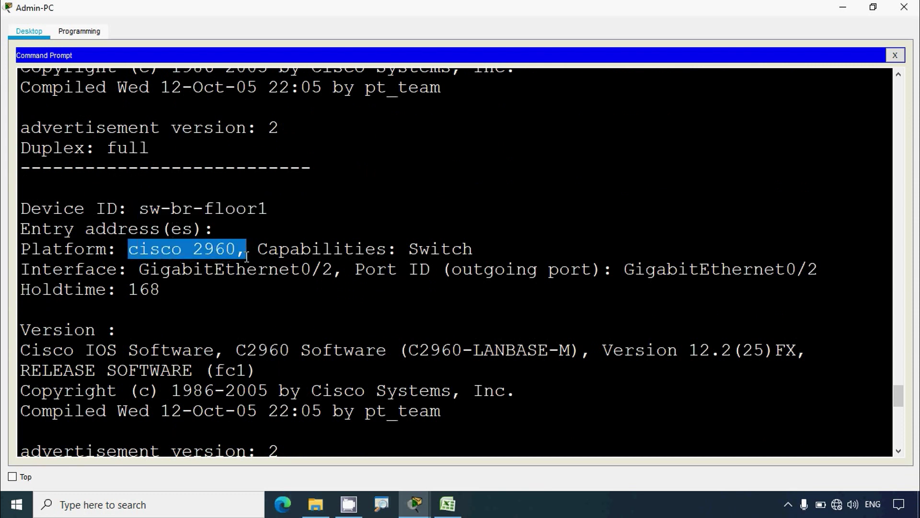
drag(624, 272, 819, 276)
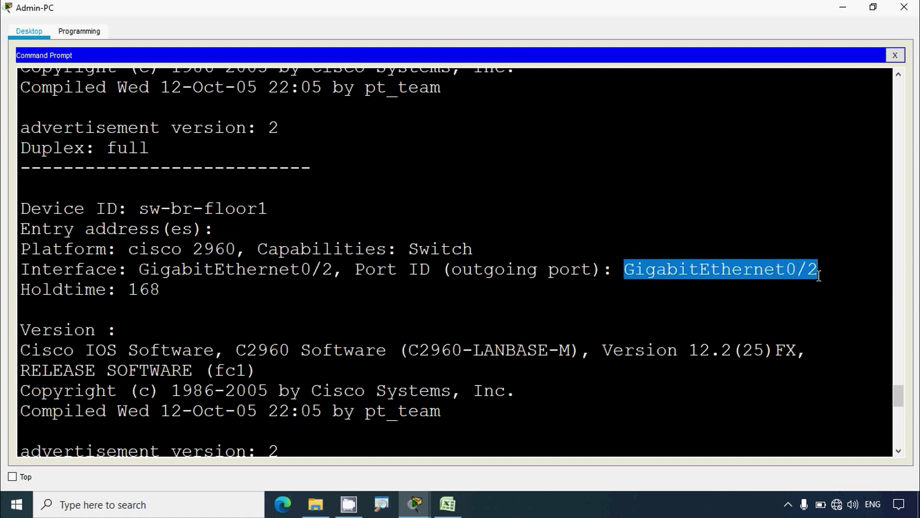
drag(138, 271, 332, 273)
scroll(322, 350, down, 7)
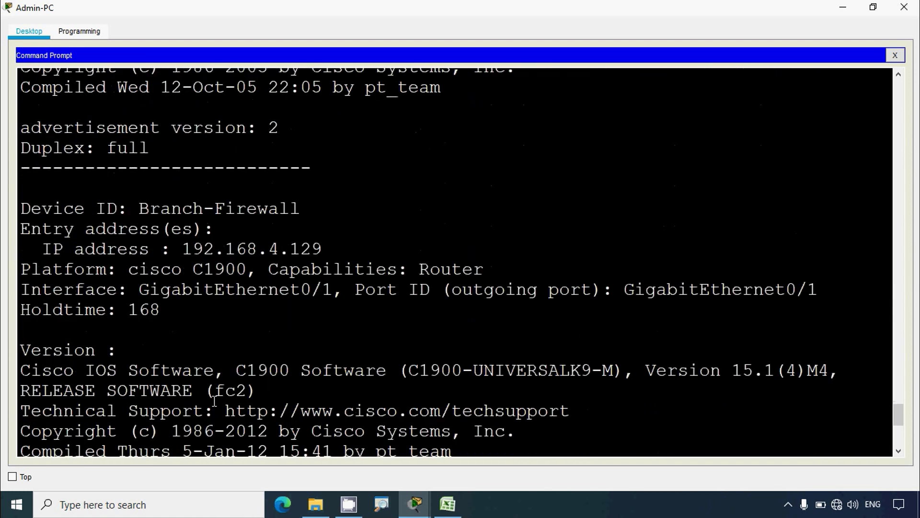
scroll(194, 417, down, 2)
drag(162, 353, 19, 352)
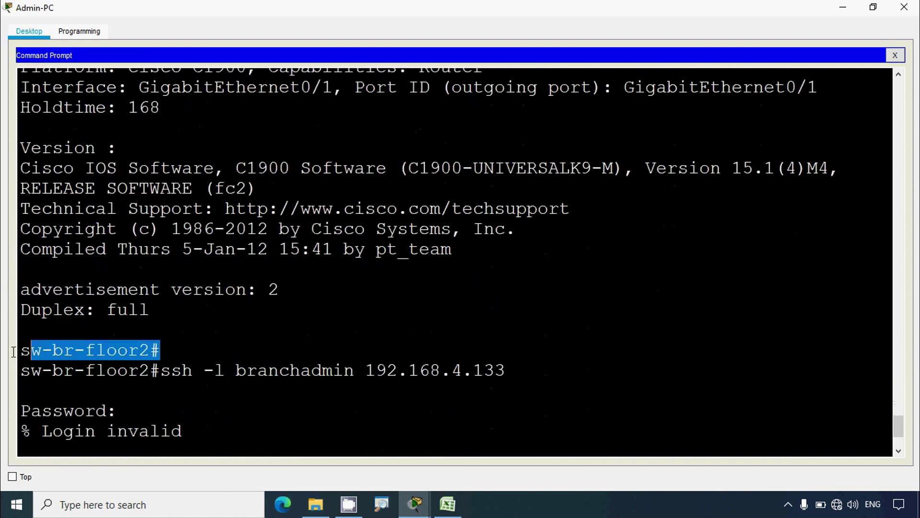
scroll(168, 357, up, 9)
scroll(169, 357, up, 6)
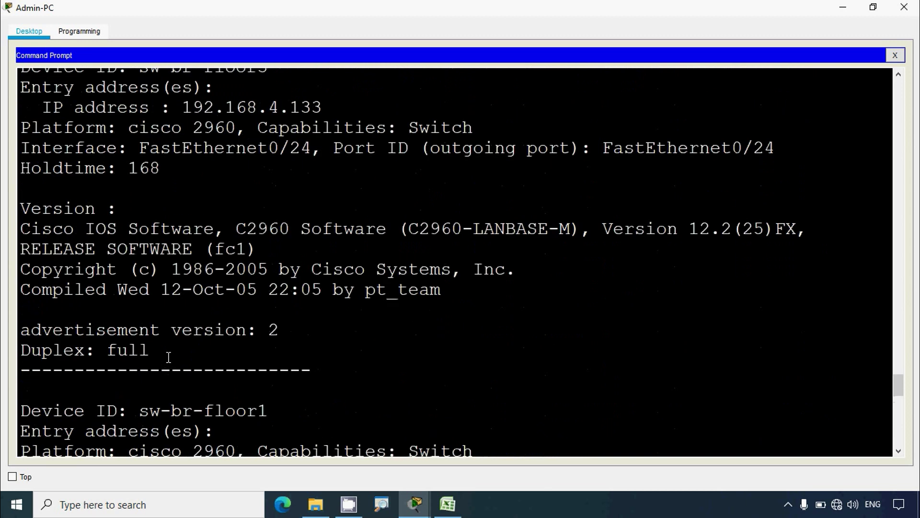
scroll(169, 357, down, 2)
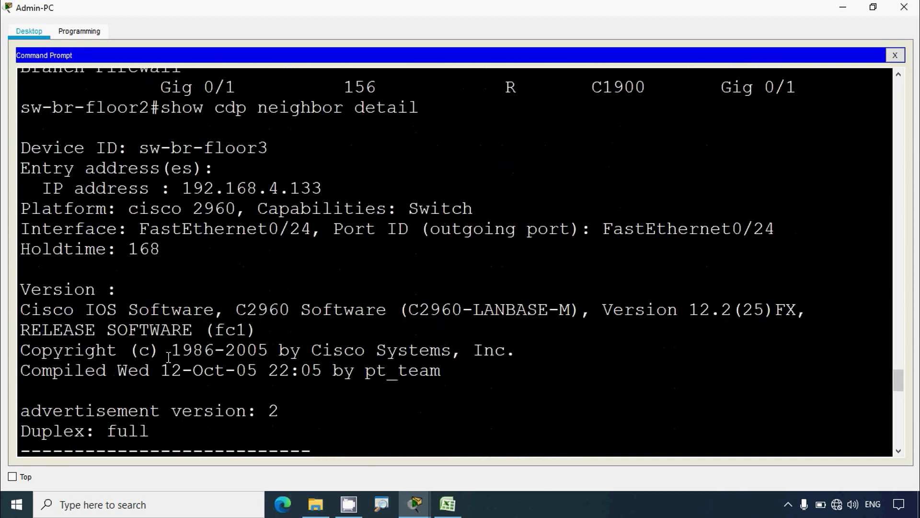
scroll(169, 357, up, 3)
scroll(208, 368, down, 5)
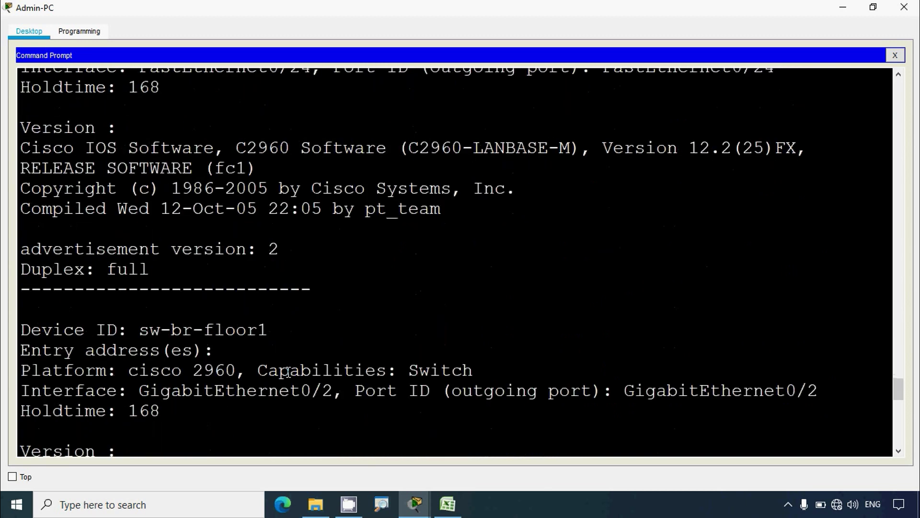
scroll(231, 370, down, 3)
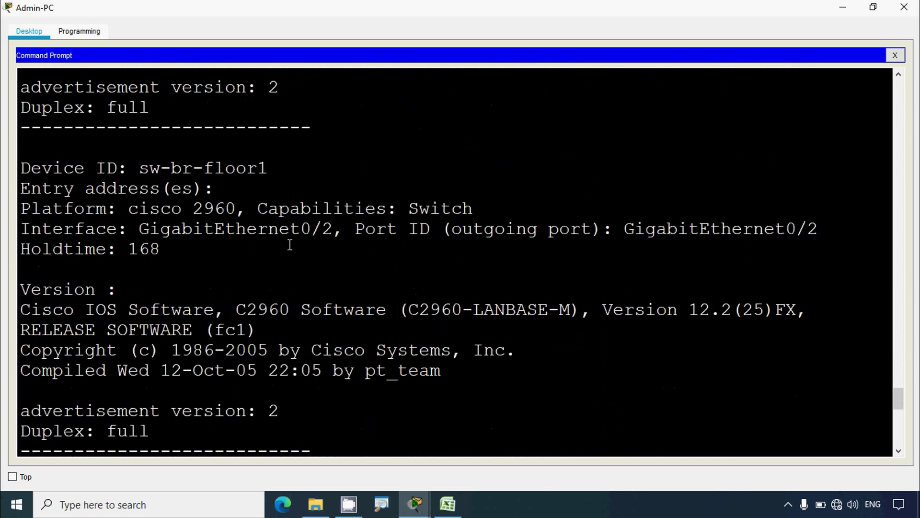
click(623, 230)
drag(626, 231, 818, 230)
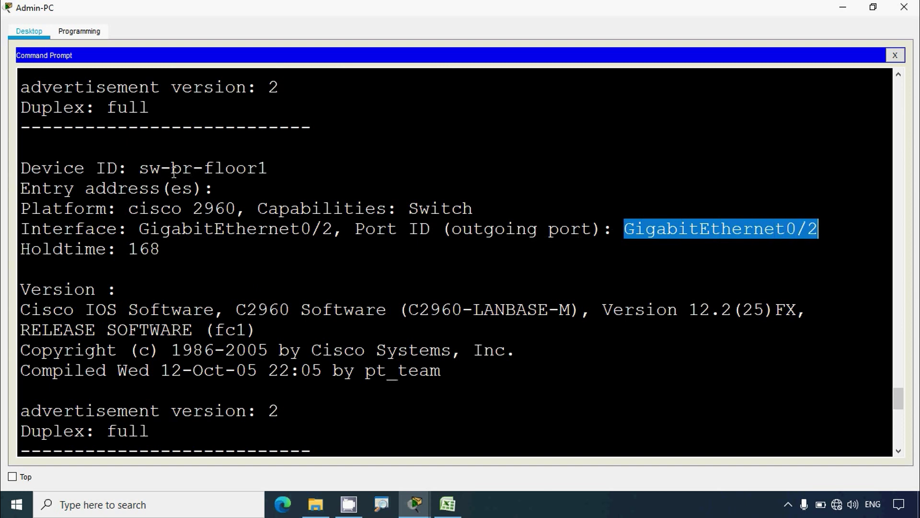
drag(139, 168, 268, 168)
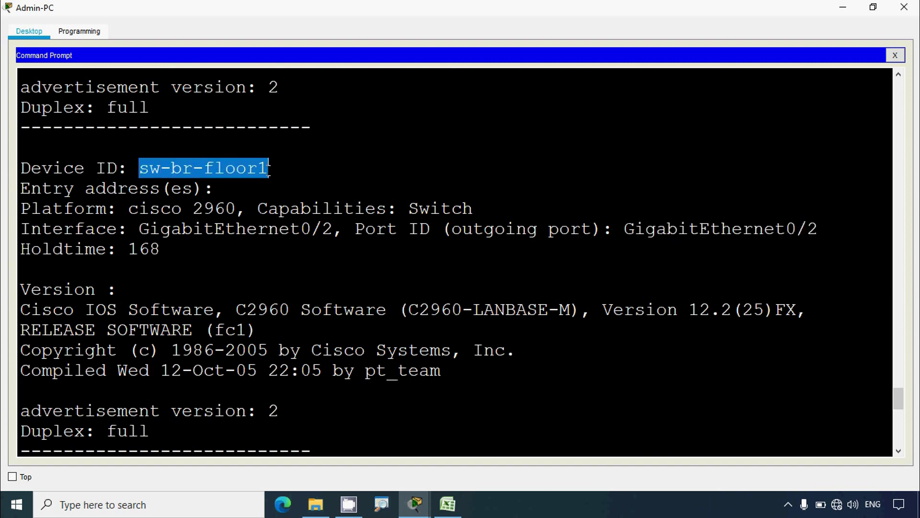
Step: Switch to the Excel Addressing Table and enter sw-br-floor1 in Device cell A15 with G0/2 as its interface in B15
click(447, 503)
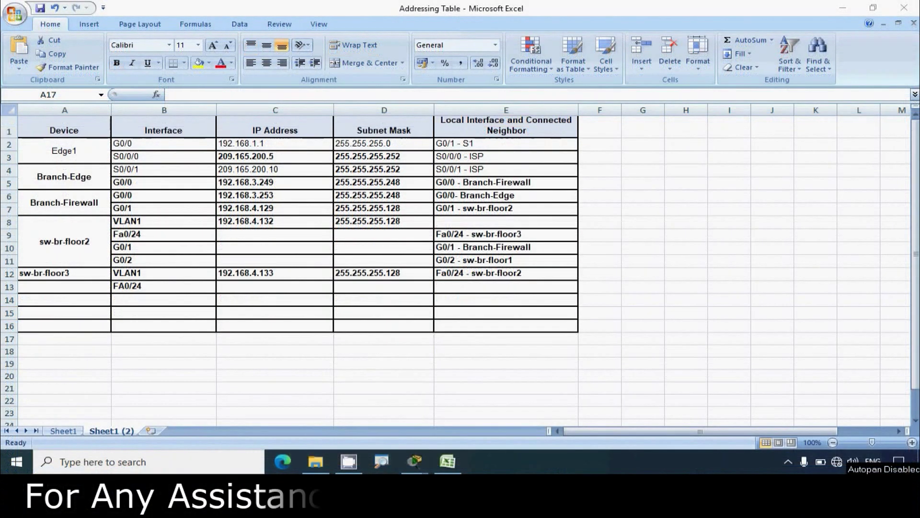
click(100, 315)
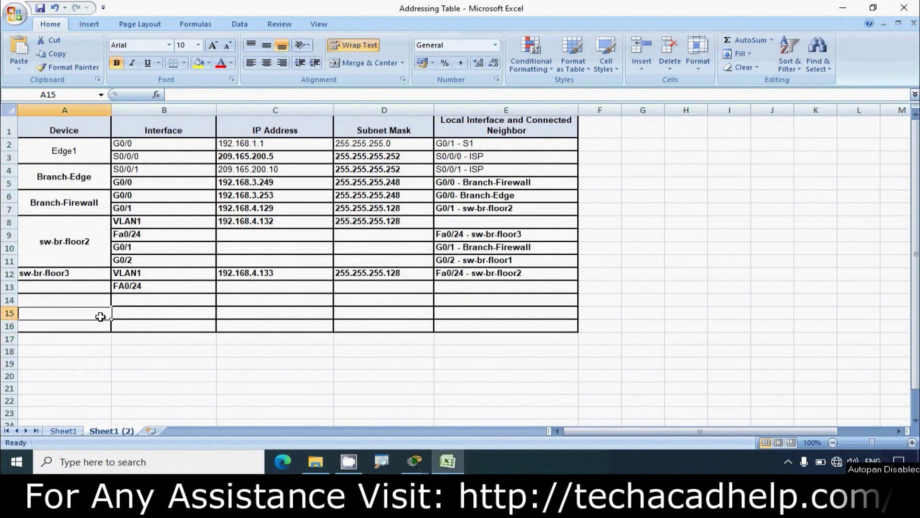
key(F2)
text(sw-br-floor1)
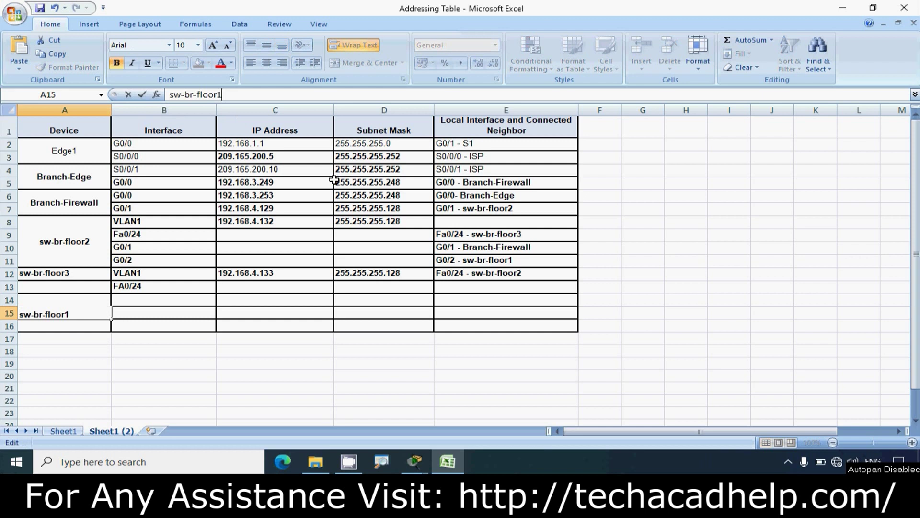
click(209, 374)
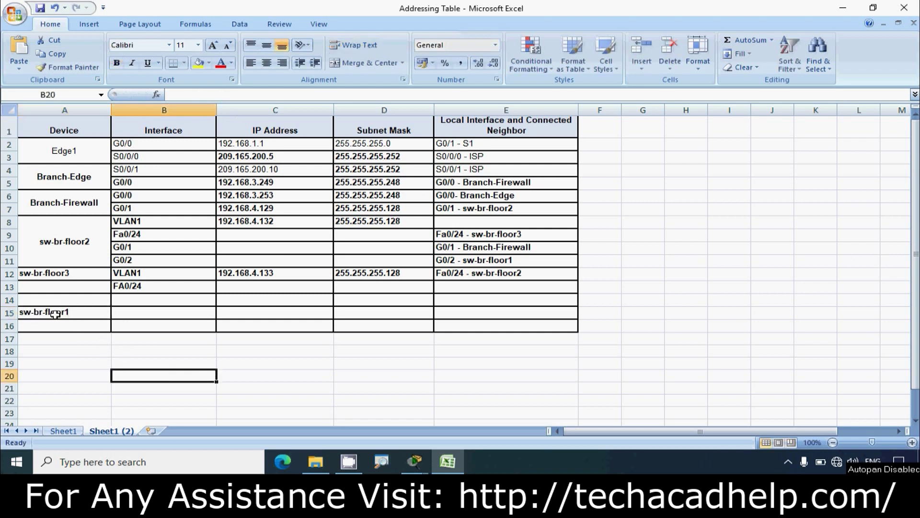
click(114, 312)
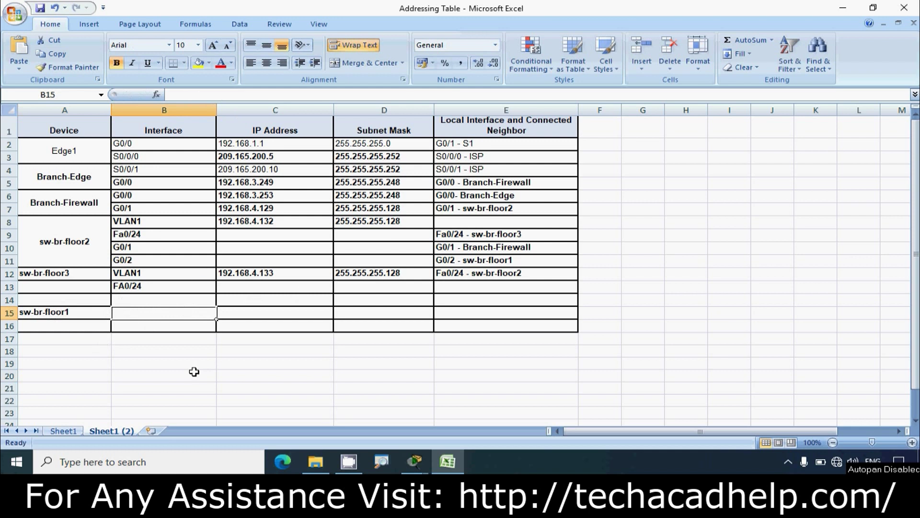
text(G0/2)
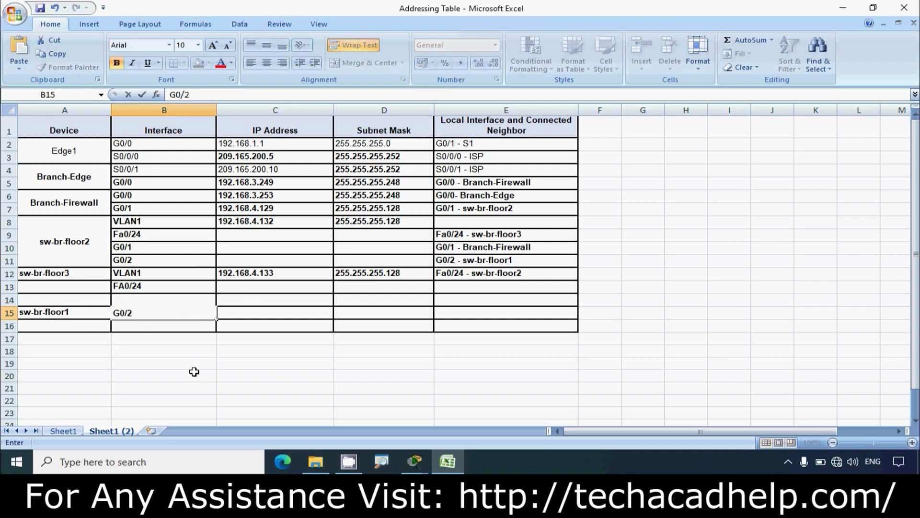
click(161, 313)
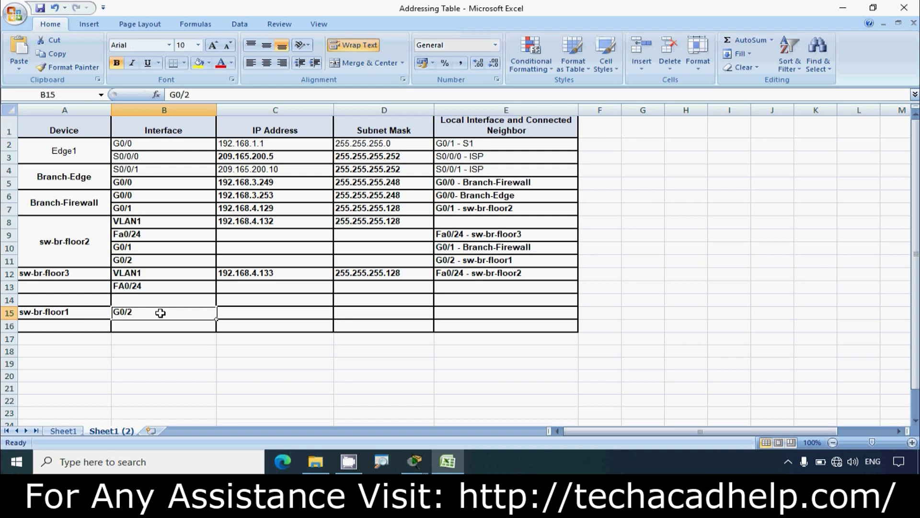
click(10, 261)
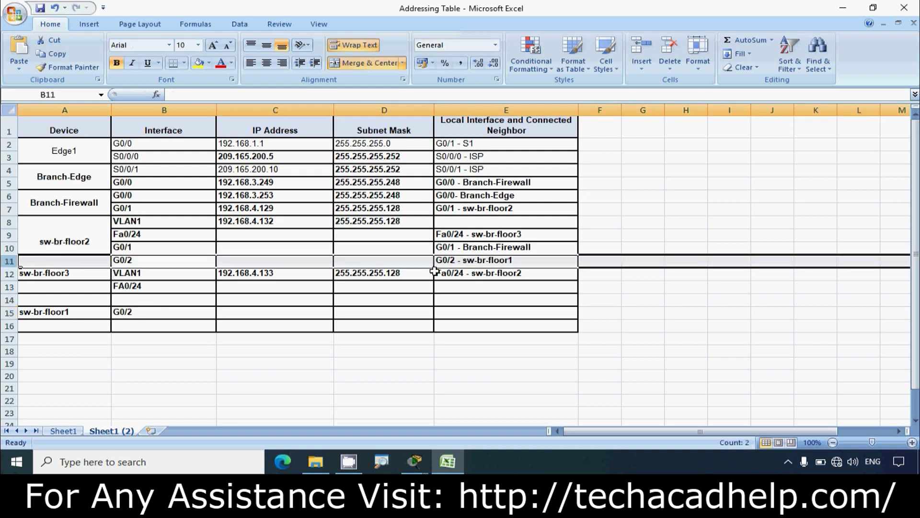
click(464, 261)
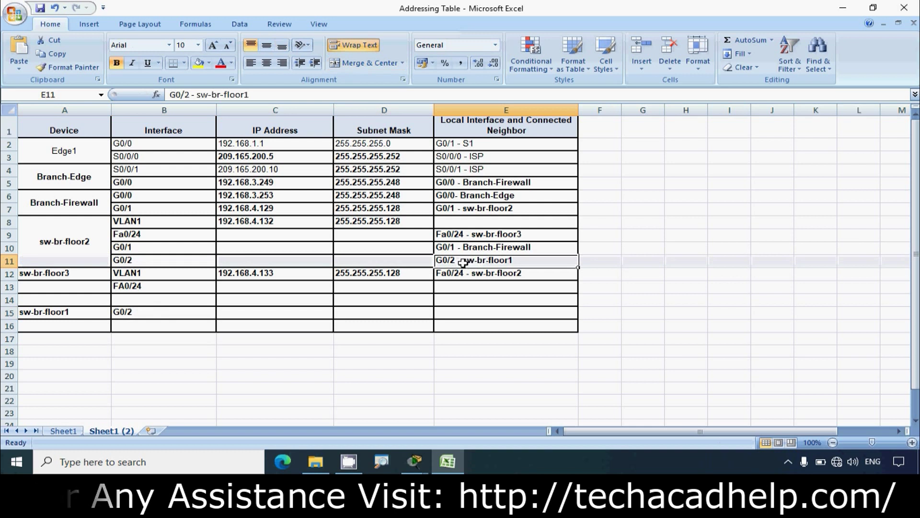
key(Delete)
key(ctrl+z)
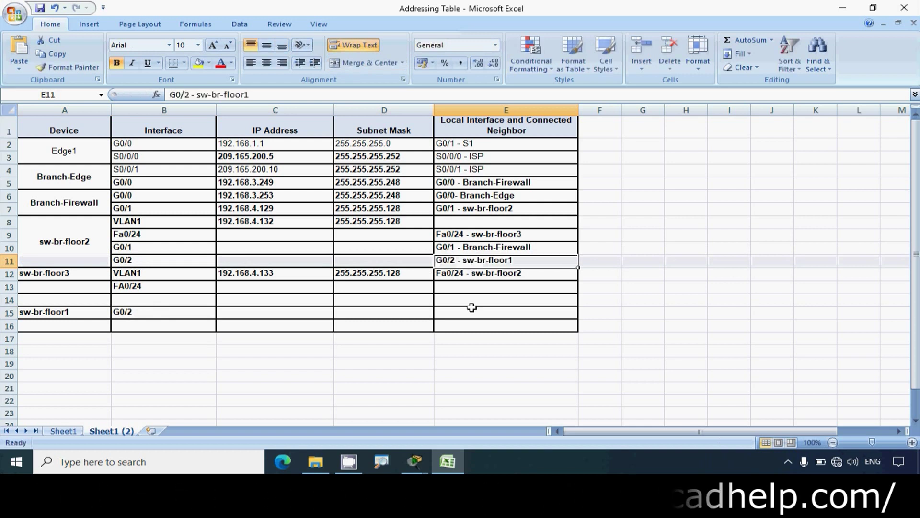
click(623, 271)
text(`)
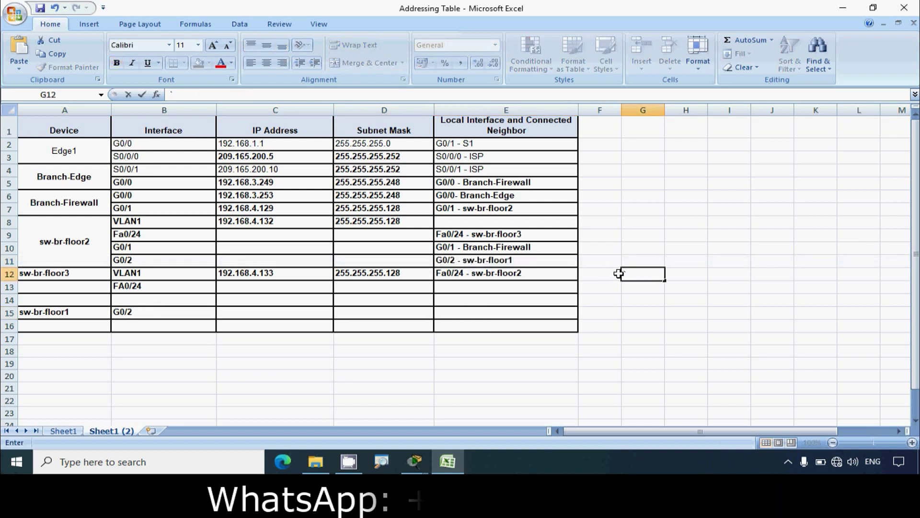
key(BackSpace)
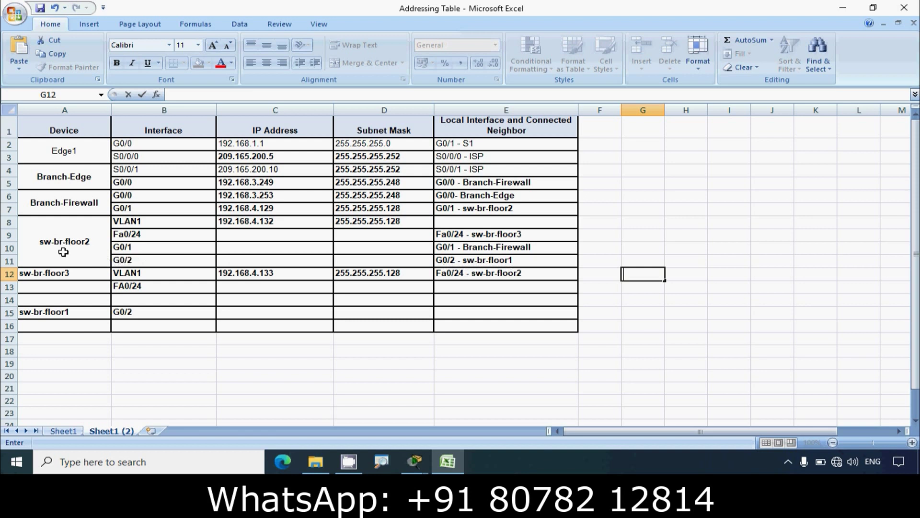
Step: Enter G0/2 - sw-br-floor2 as sw-br-floor1's local interface and connected neighbor in E15
click(446, 315)
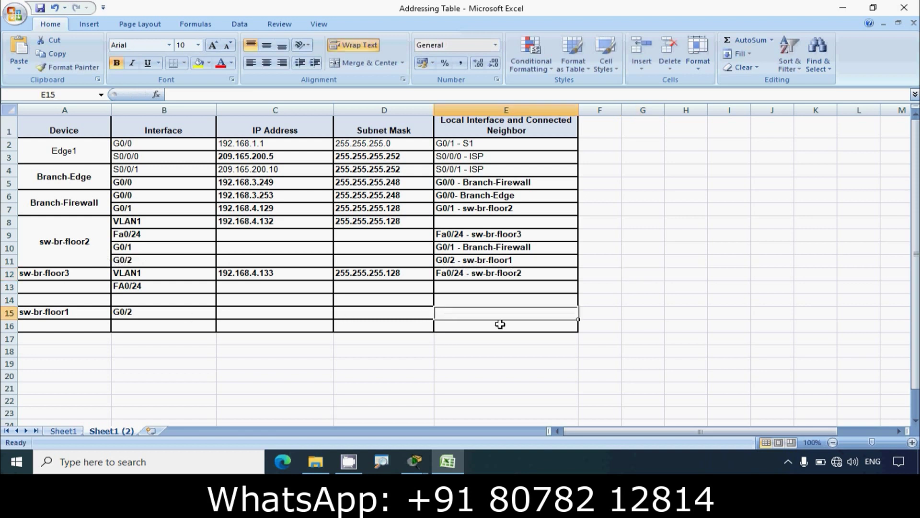
text(G0/2 -)
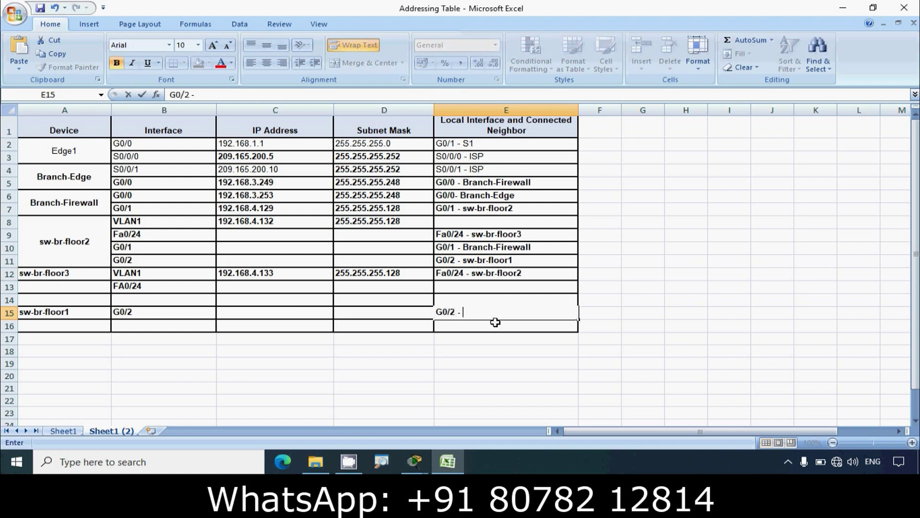
text( S)
key(BackSpace)
text(sw-br-floo)
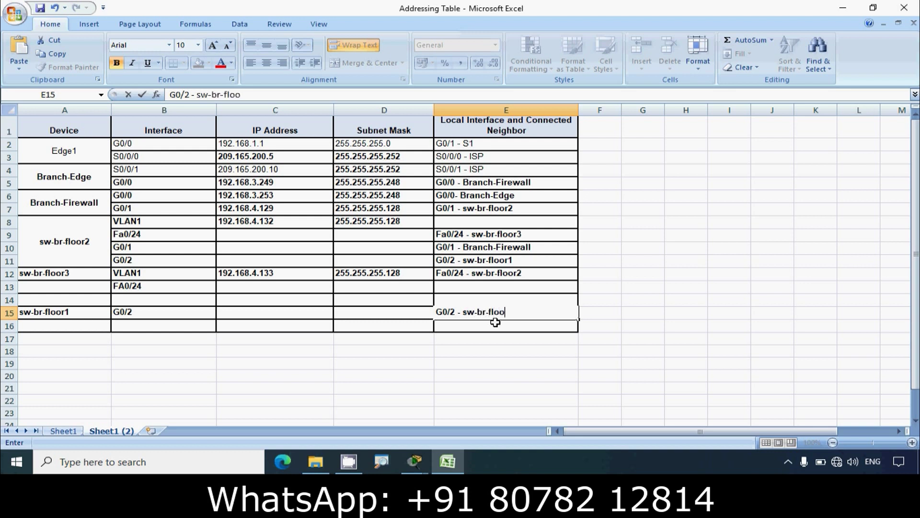
text(2)
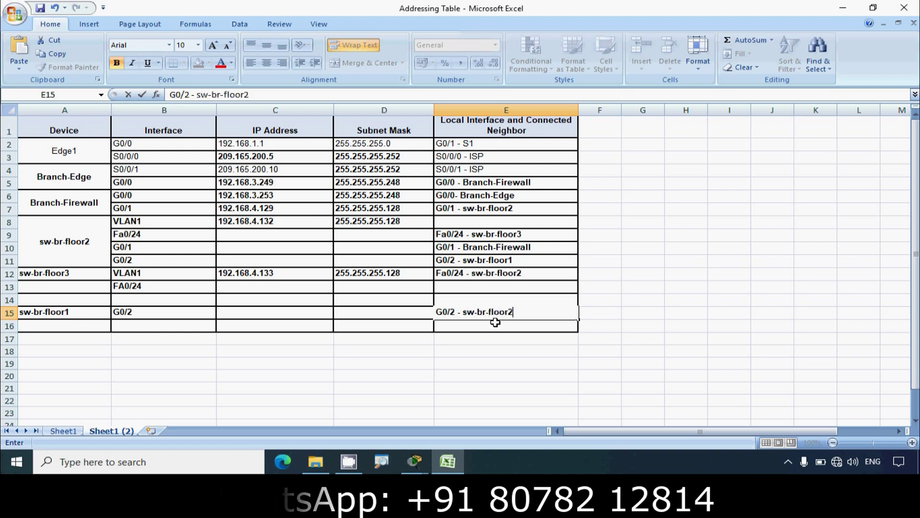
key(ctrl+Return)
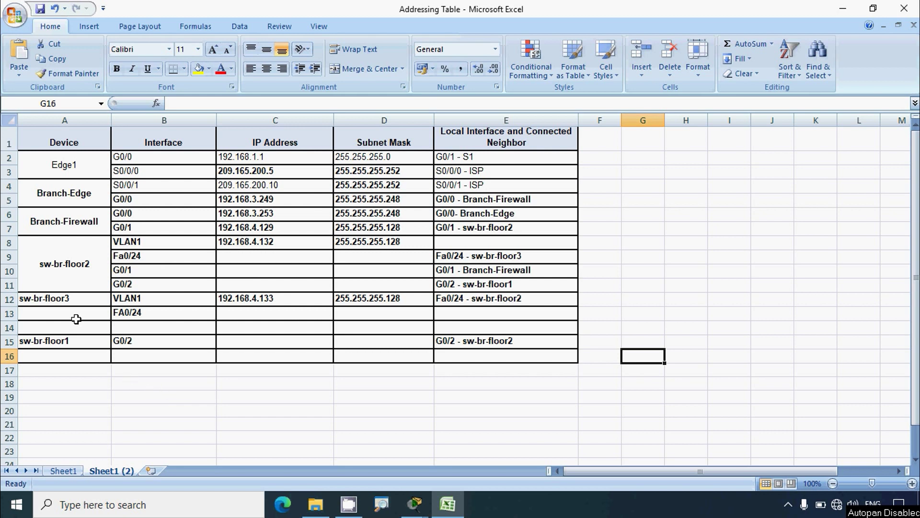
click(75, 301)
click(76, 340)
click(72, 298)
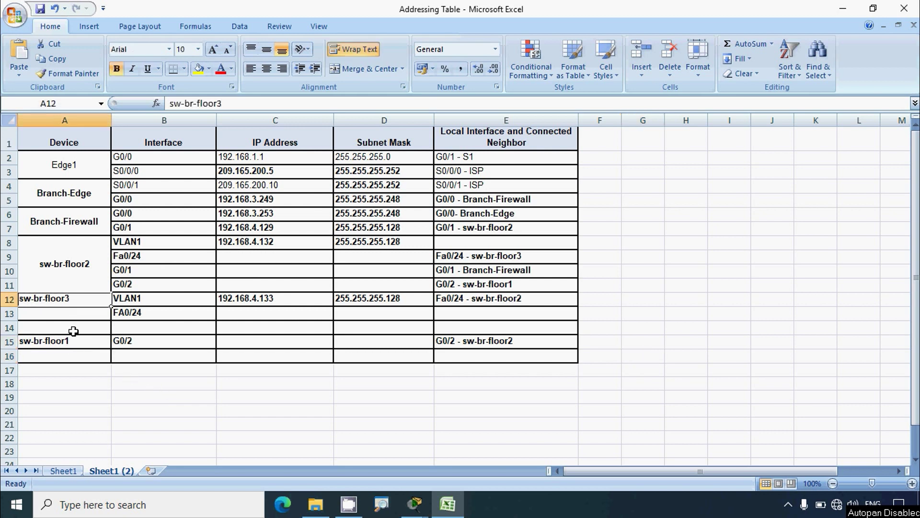
click(74, 342)
click(127, 326)
click(132, 355)
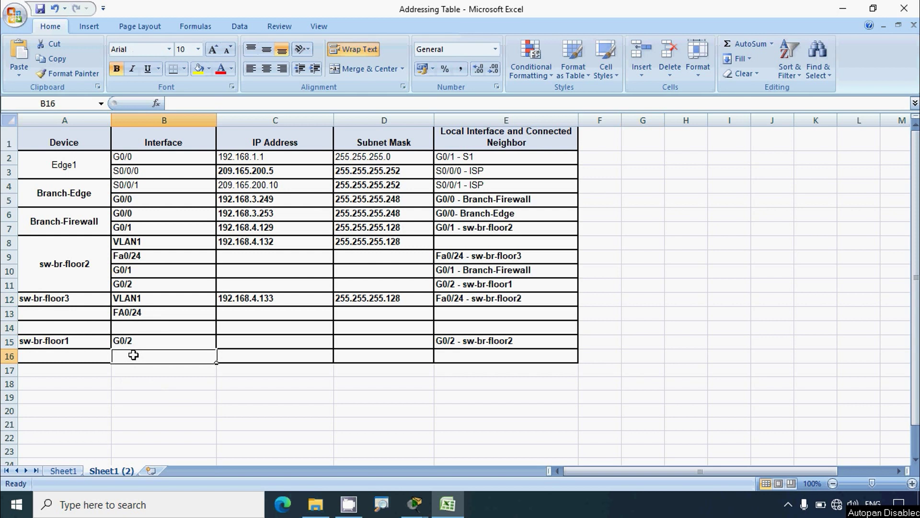
click(151, 324)
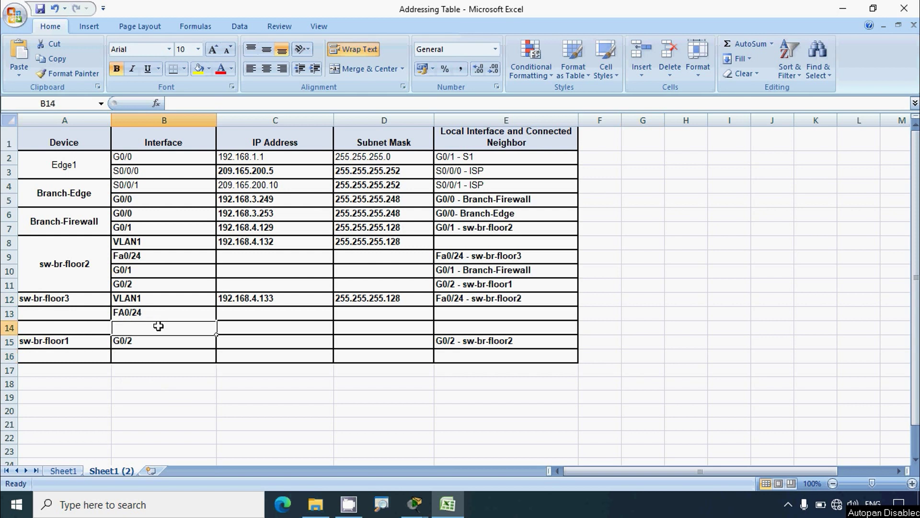
click(168, 353)
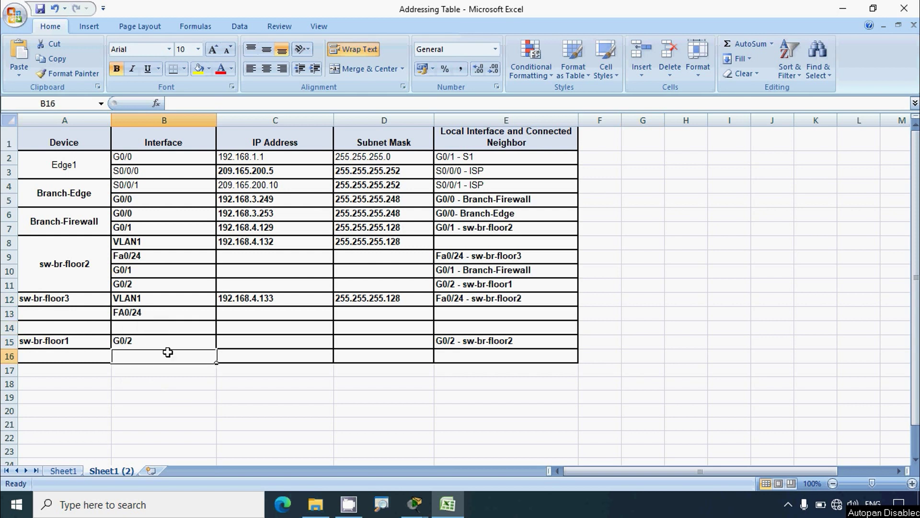
Step: Switch to the Admin-PC command prompt and examine whether an entry address is listed for sw-br-floor1 in the CDP neighbor details
click(166, 330)
click(167, 358)
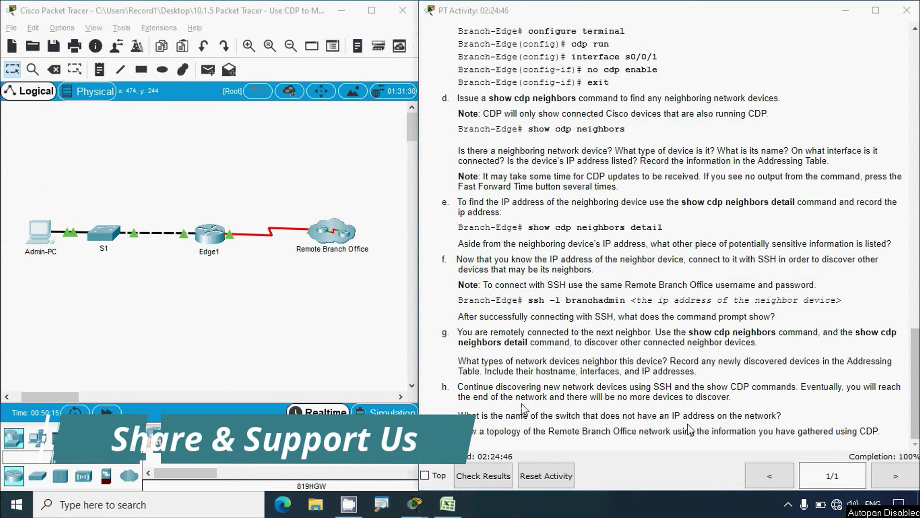
click(40, 232)
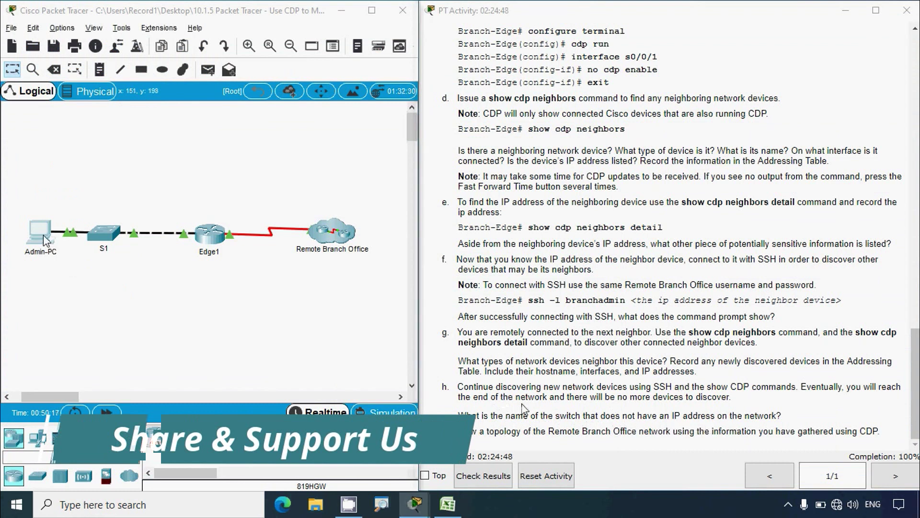
double_click(605, 63)
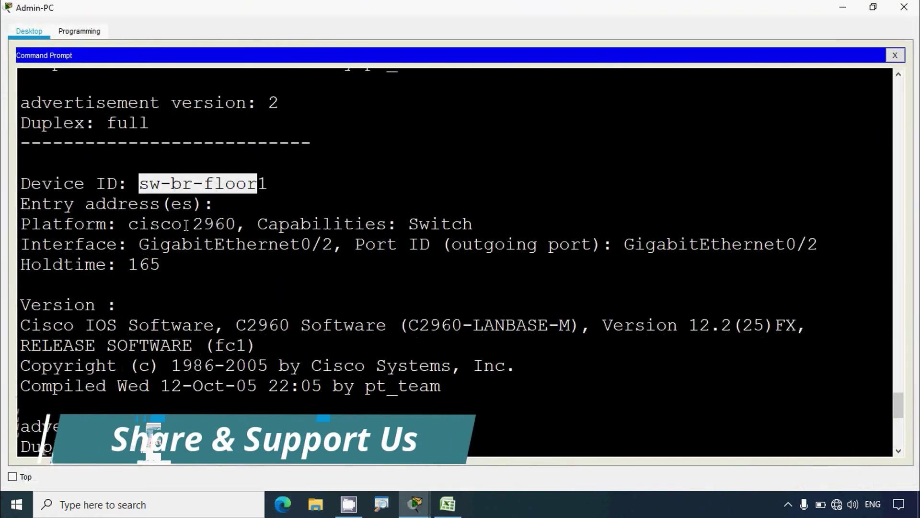
click(174, 197)
drag(139, 184, 268, 184)
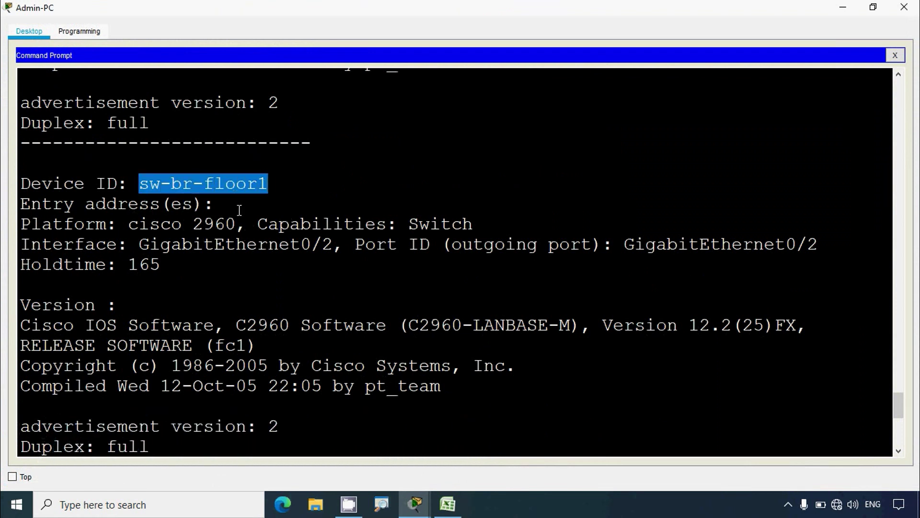
click(629, 286)
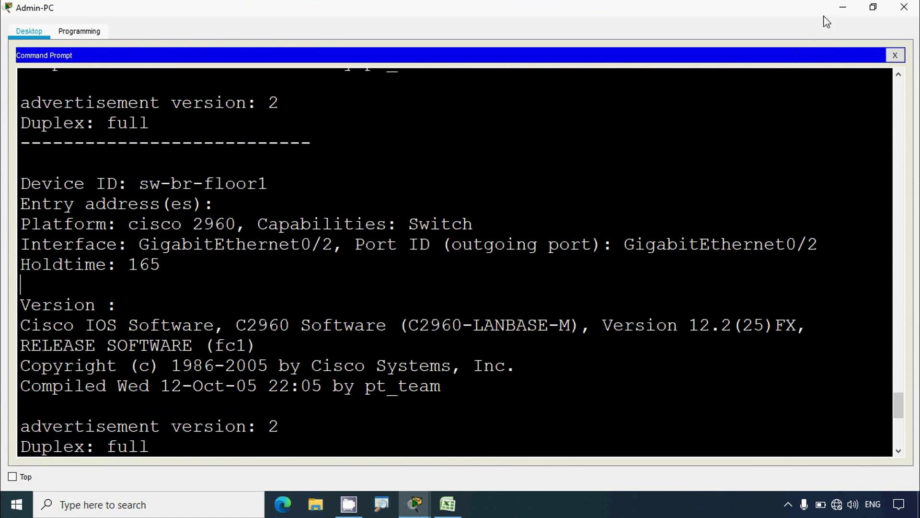
click(843, 7)
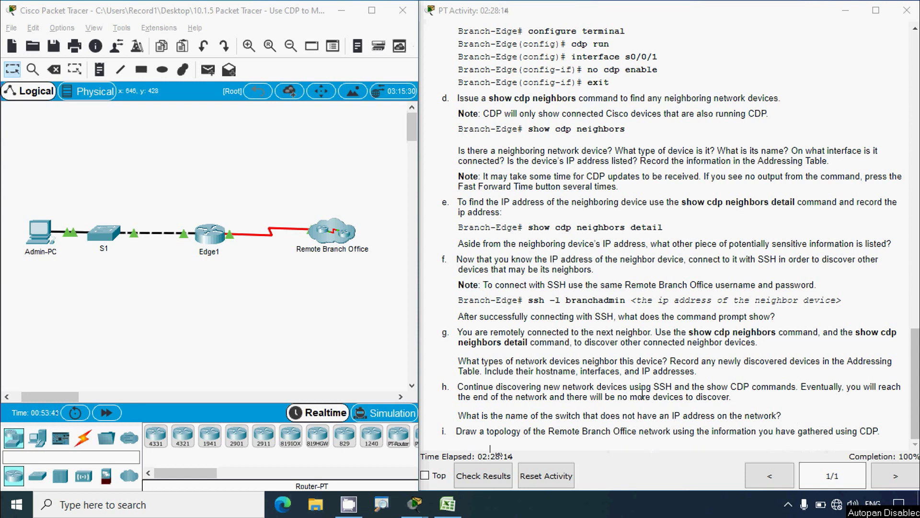
Step: Switch to the Excel Addressing Table and review the recorded devices in A12:A16
click(448, 503)
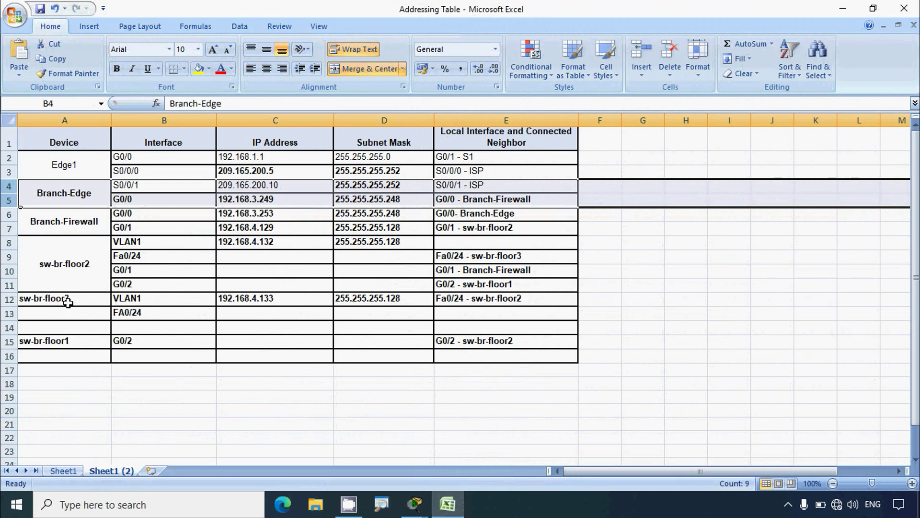
drag(68, 300, 70, 354)
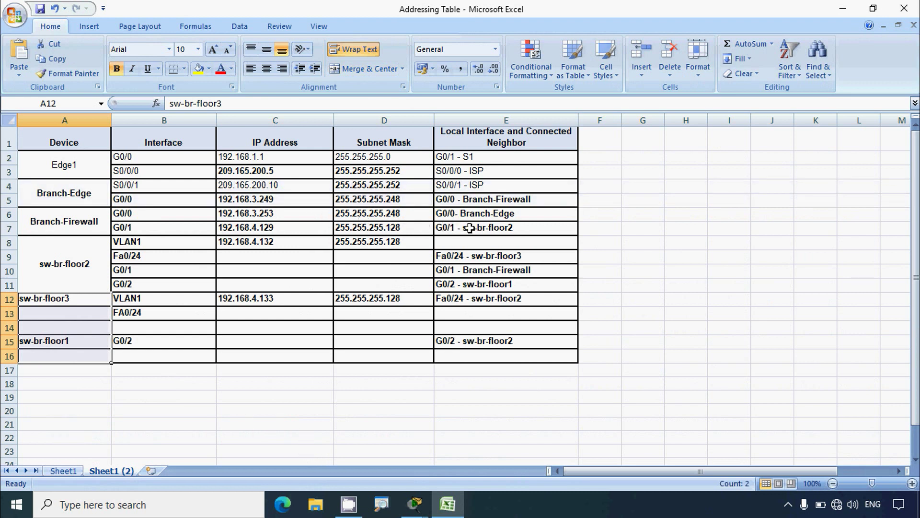
click(455, 508)
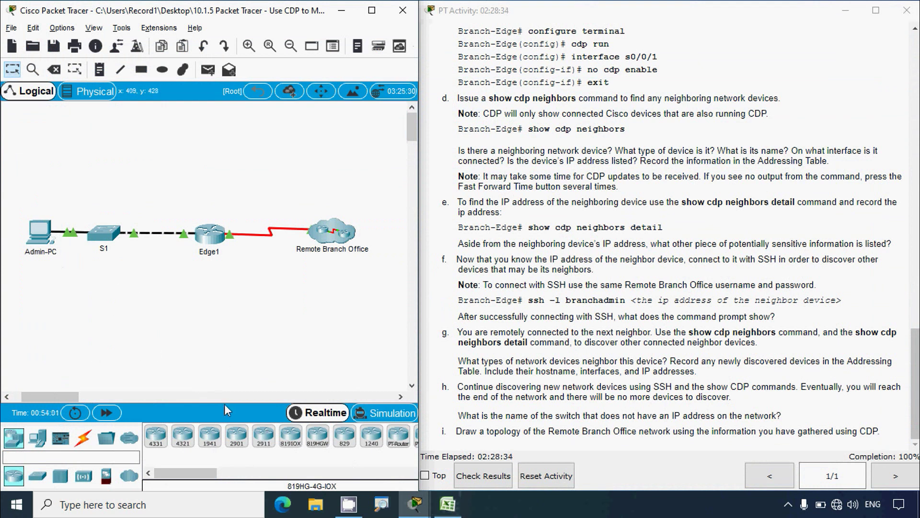
Step: Switch to Packet Tracer, place a new PC below Admin-PC and rename it Admin-PC1
click(37, 437)
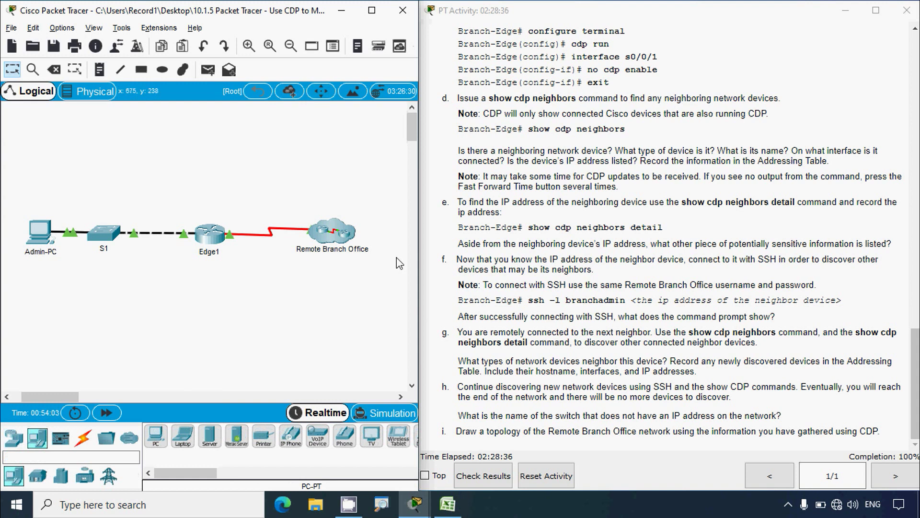
click(155, 436)
click(37, 315)
click(37, 317)
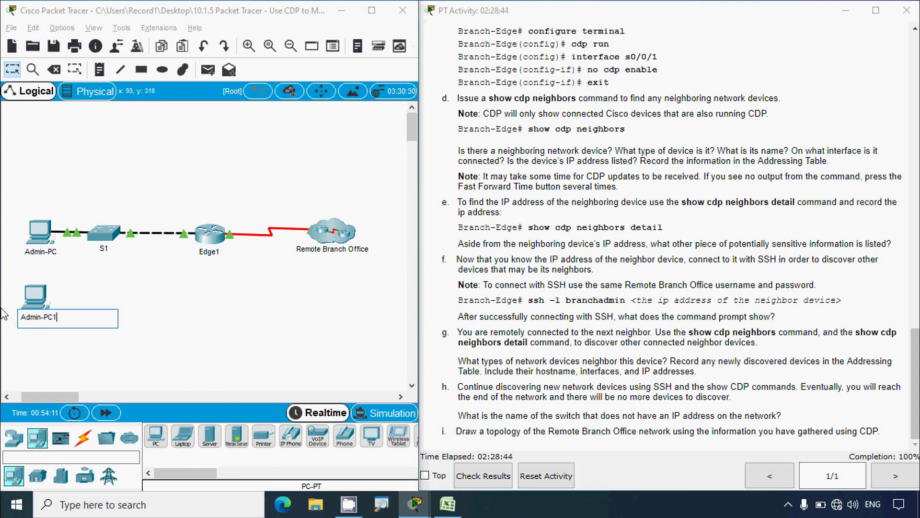
click(143, 356)
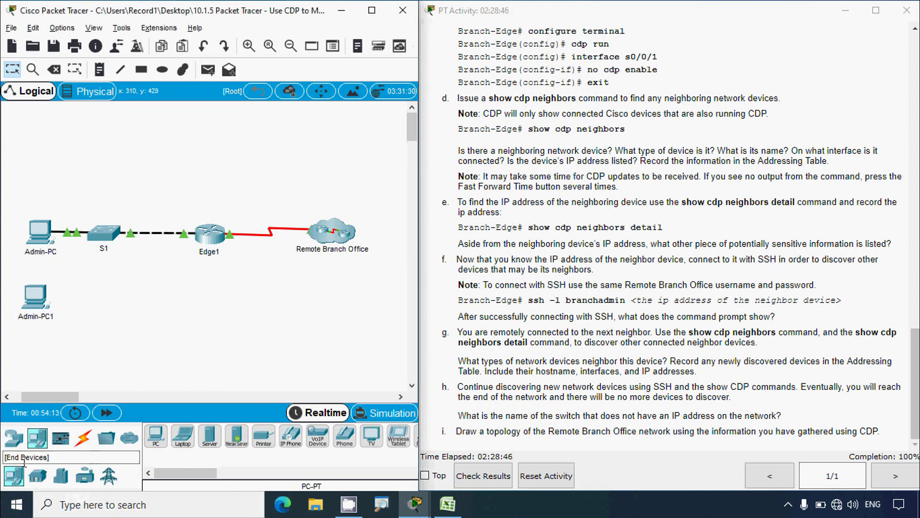
Step: Place a 2960 switch beside Admin-PC1, rename it S2 and position it below S1
click(14, 437)
click(37, 477)
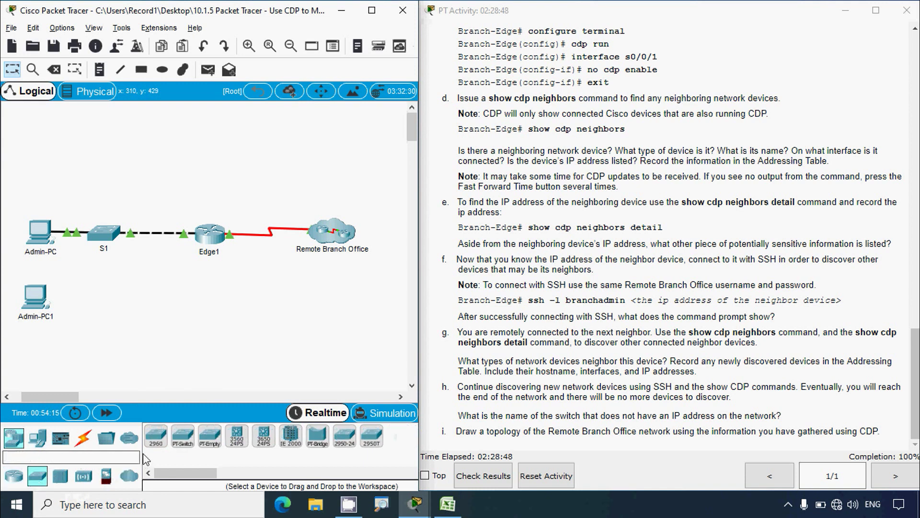
click(156, 435)
click(120, 302)
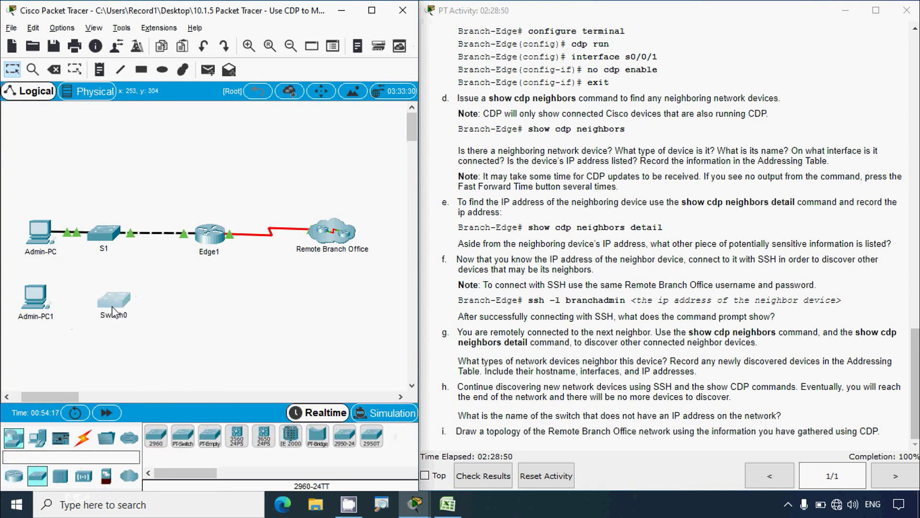
click(119, 317)
drag(133, 317, 104, 318)
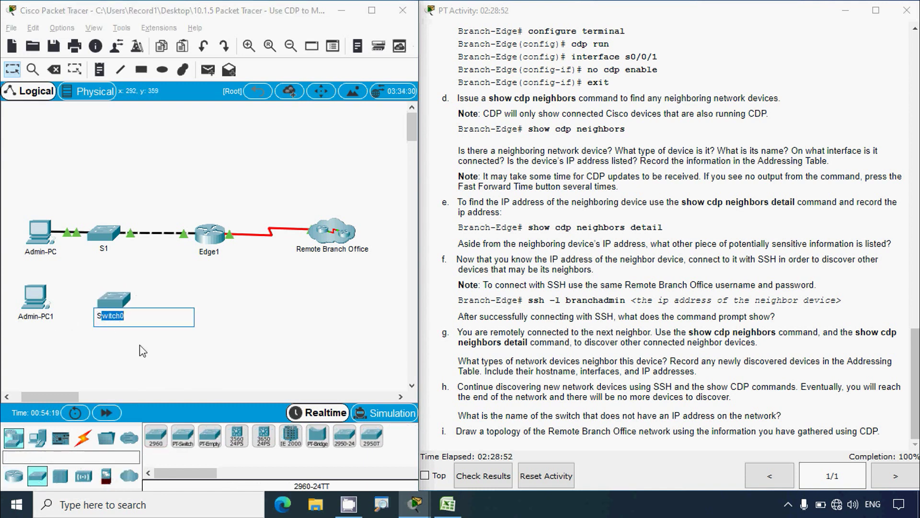
text(2)
click(117, 297)
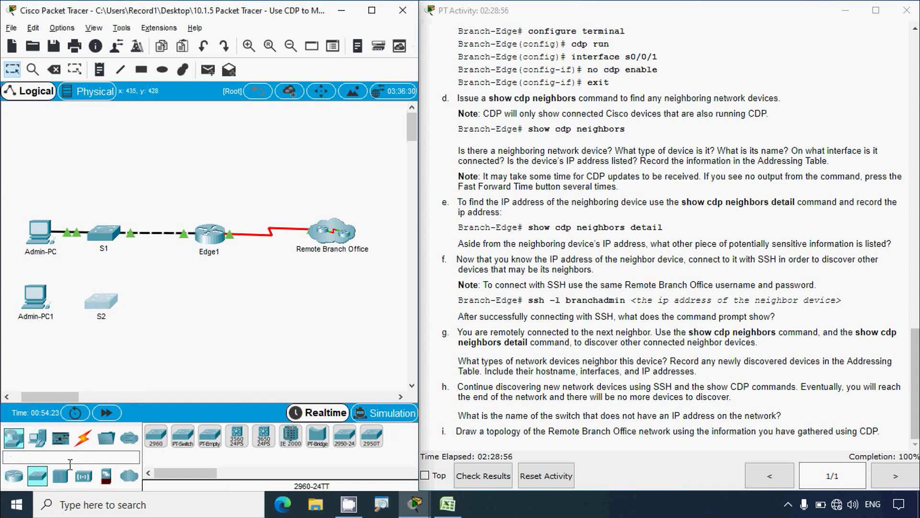
Step: Place a 2911 router beside S2 and rename it Edge
click(14, 476)
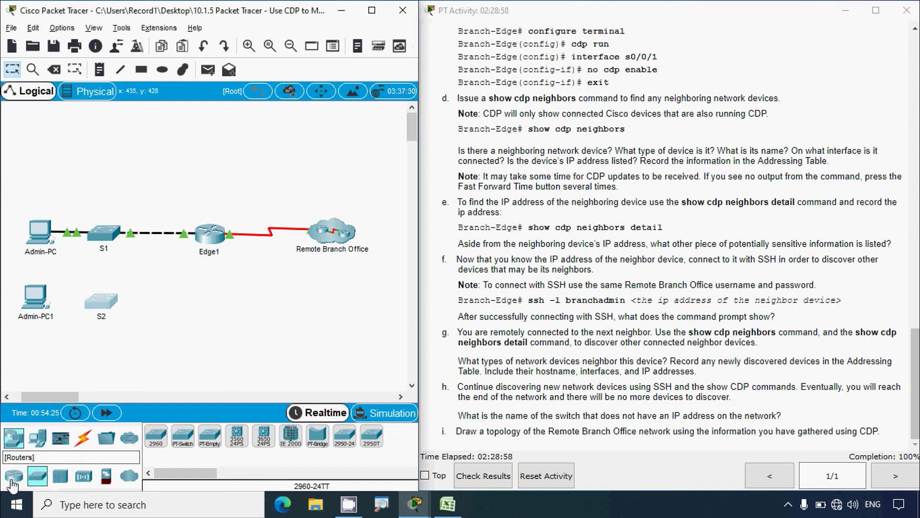
click(264, 436)
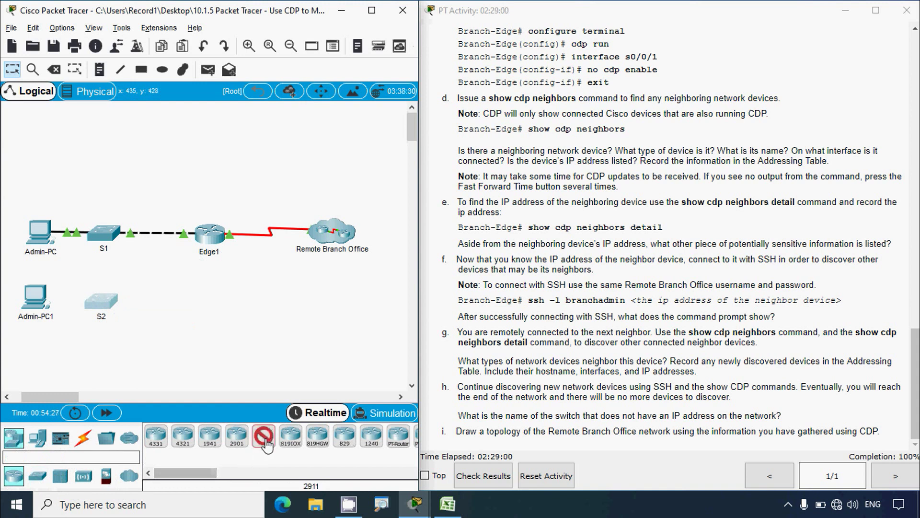
click(176, 301)
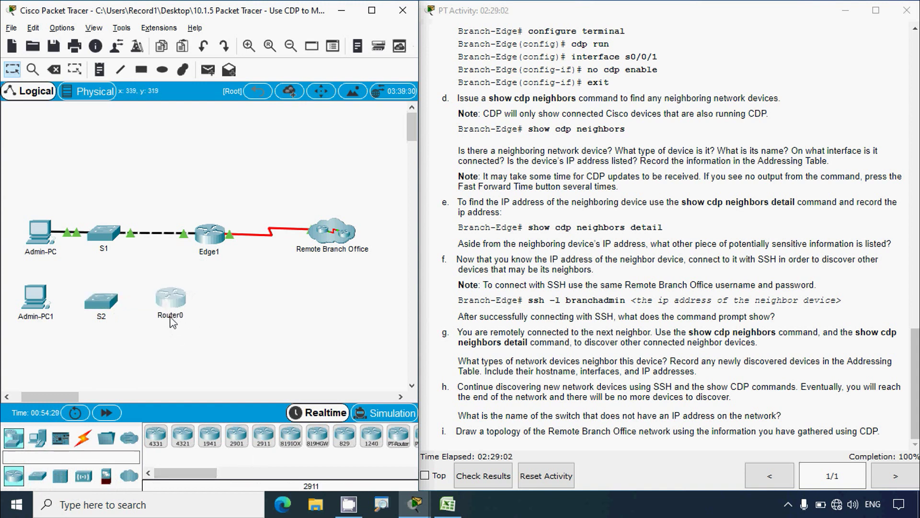
click(172, 318)
text(Ed)
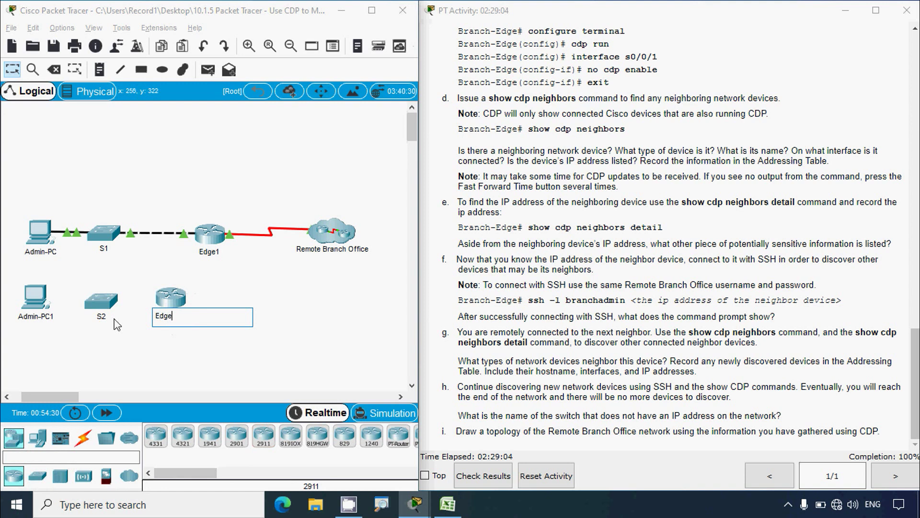
text(ge)
key(Return)
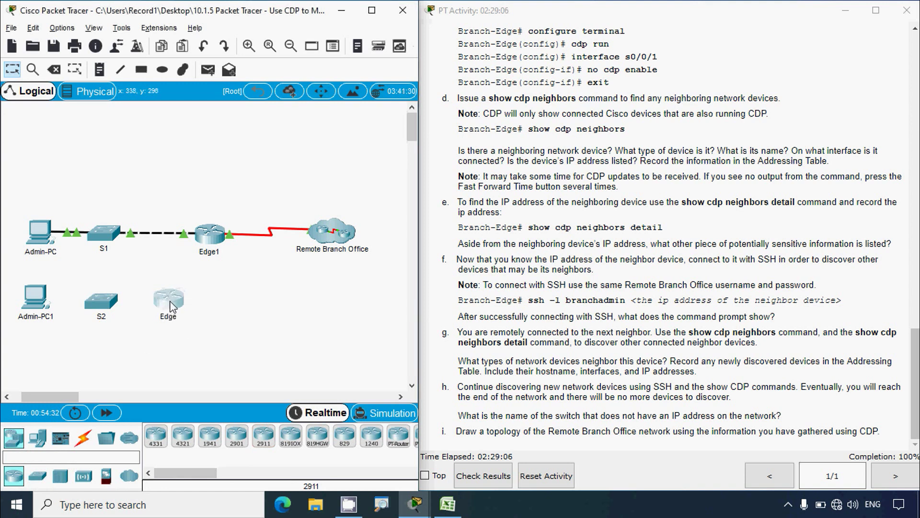
Step: Check Edge1's connection to S1 in E2 of the Excel Addressing Table and return to Packet Tracer
click(459, 503)
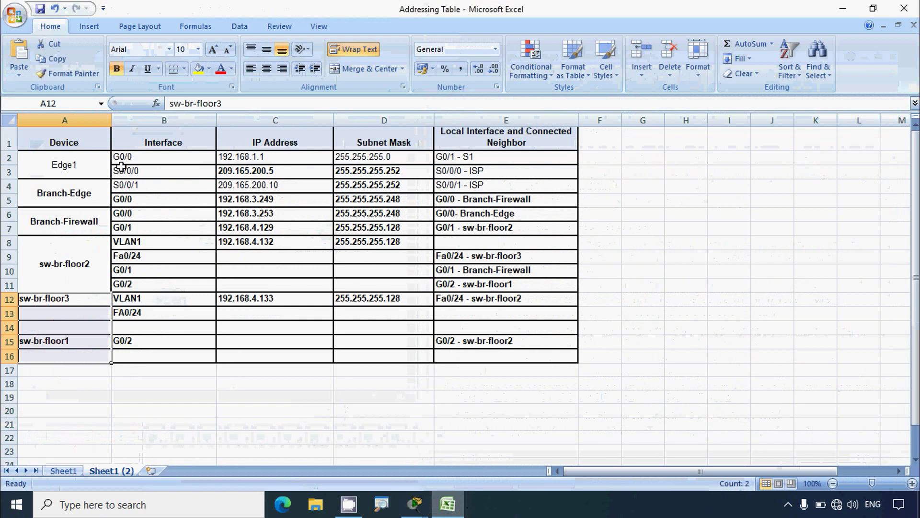
click(443, 161)
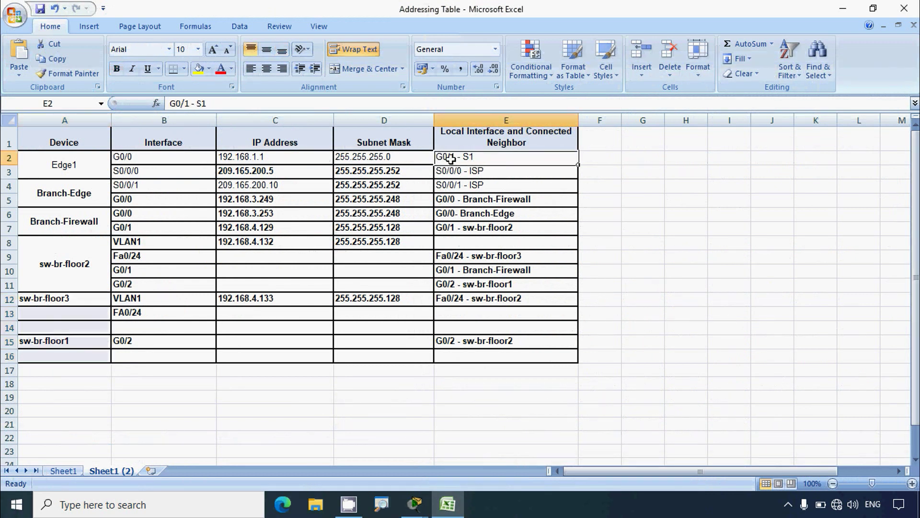
click(842, 8)
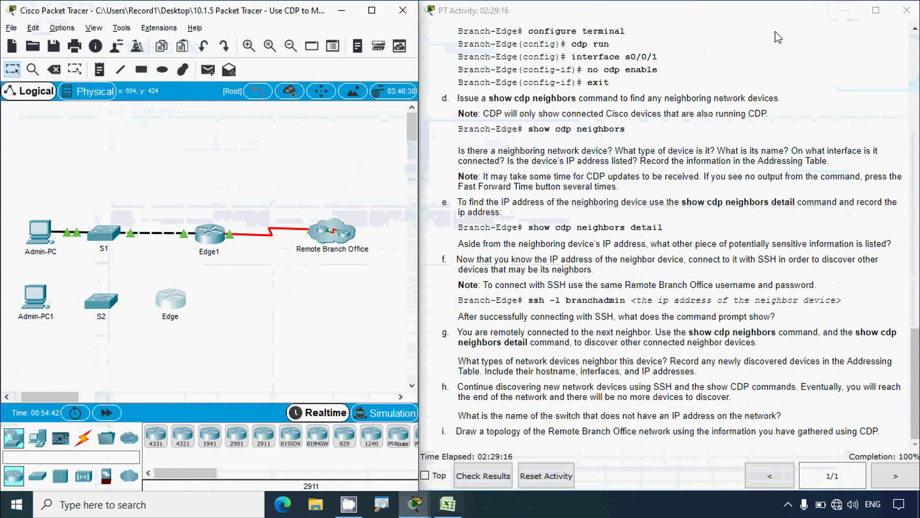
Step: Connect the Edge router to S2's GigabitEthernet0/1 with a copper straight-through cable and move S2 slightly away from Edge
click(83, 437)
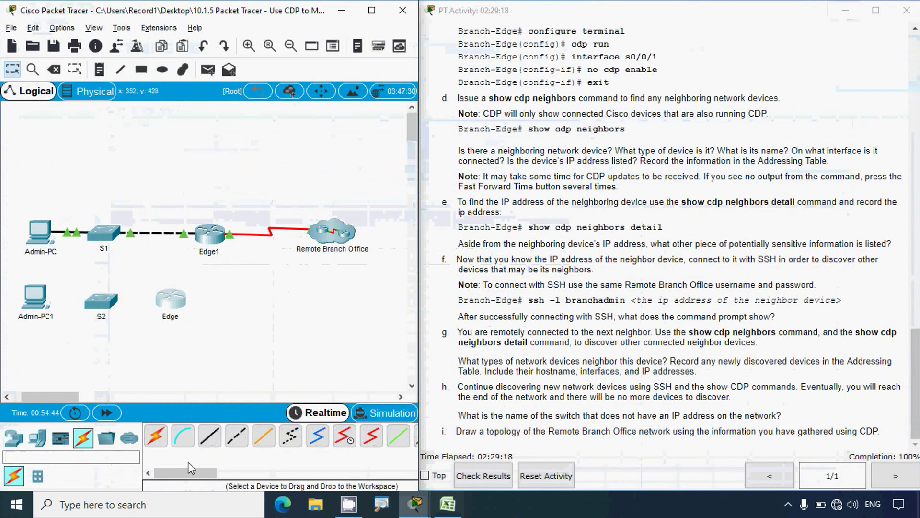
click(201, 444)
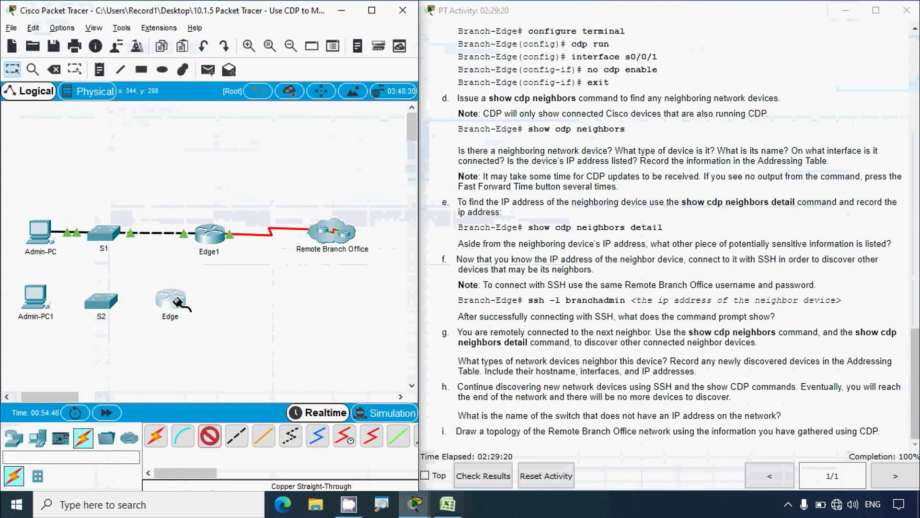
click(176, 300)
click(225, 349)
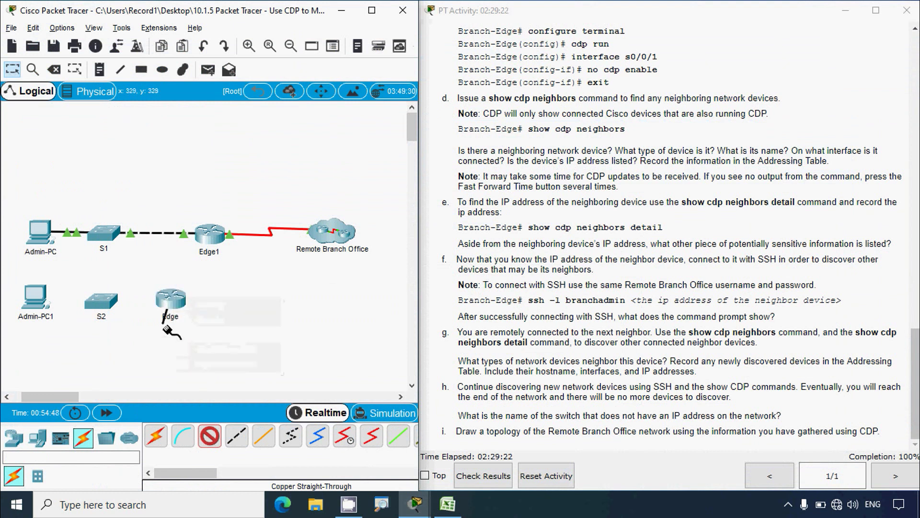
click(103, 305)
click(164, 387)
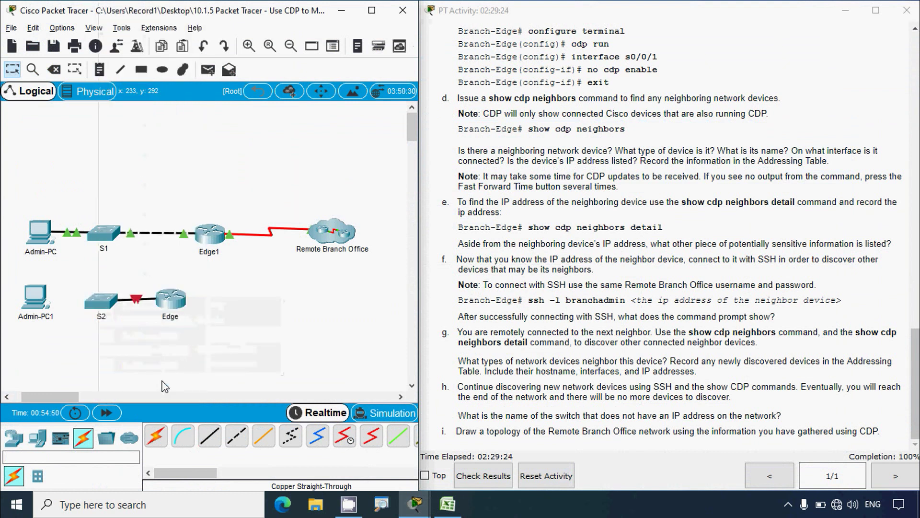
drag(109, 301, 99, 301)
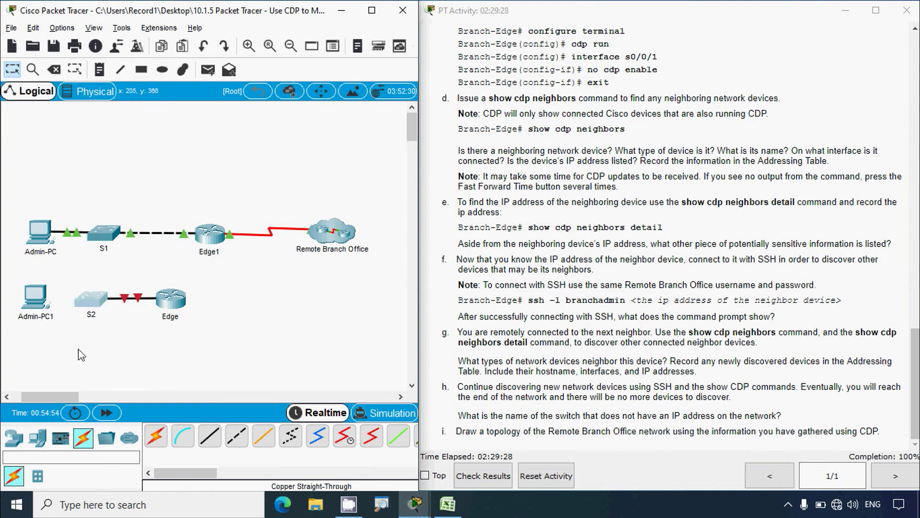
click(135, 355)
Step: Connect S2's FastEthernet0/1 to Admin-PC1's FastEthernet0 with a copper straight-through cable and move Admin-PC1 slightly away from S2
click(213, 440)
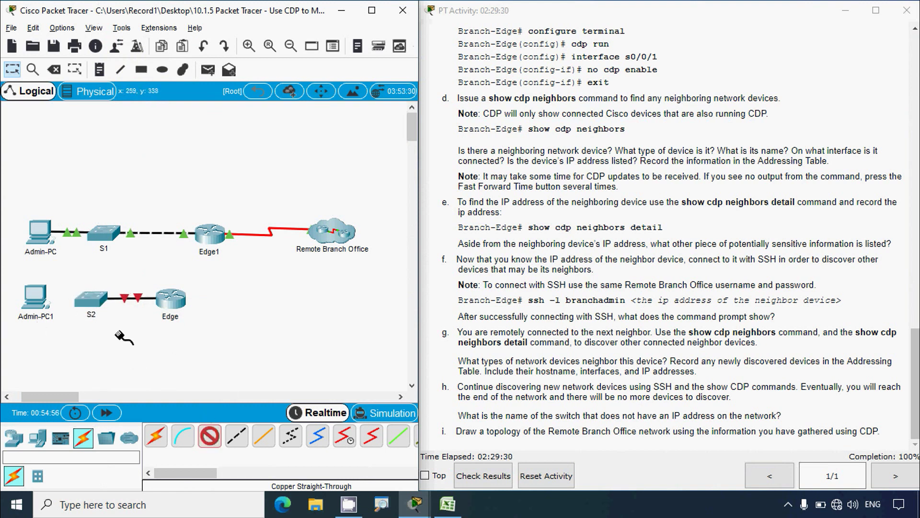
click(93, 301)
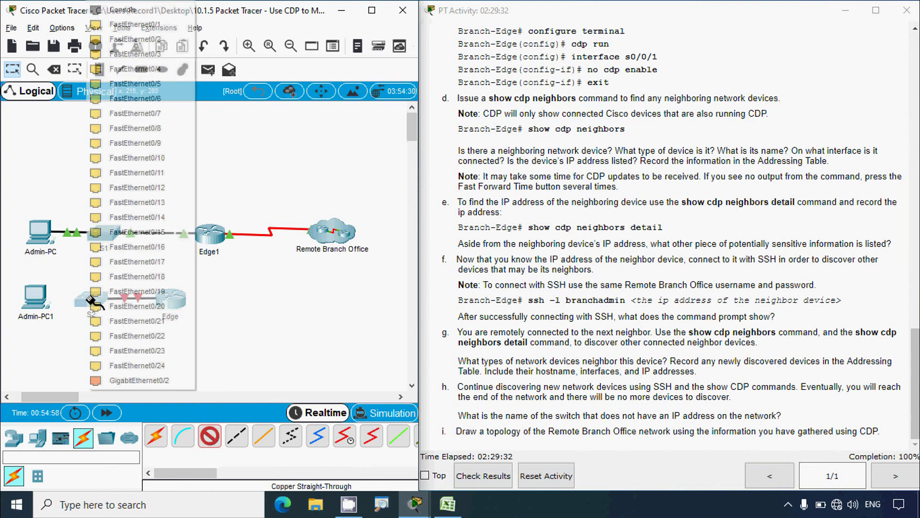
click(122, 27)
click(35, 292)
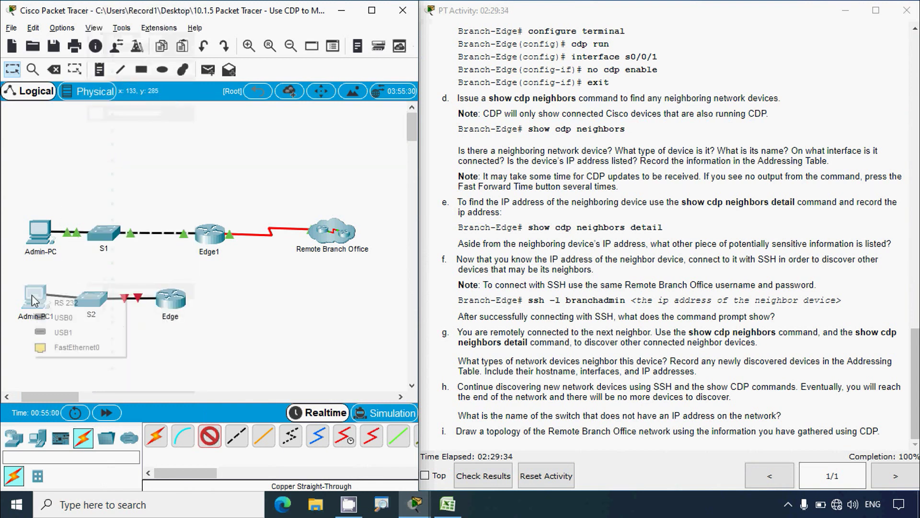
click(77, 346)
drag(30, 309, 25, 302)
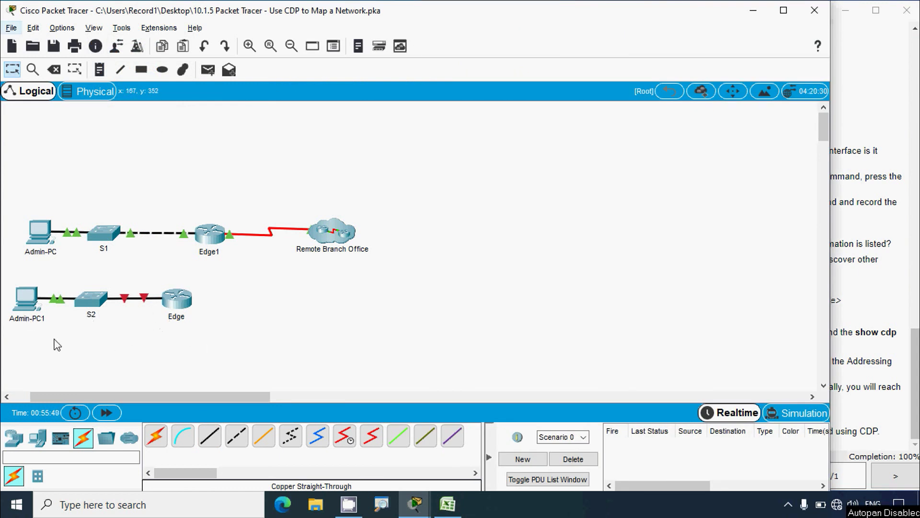
Step: Close Admin-PC's command prompt and examine its FastEthernet0 IP configuration
click(42, 249)
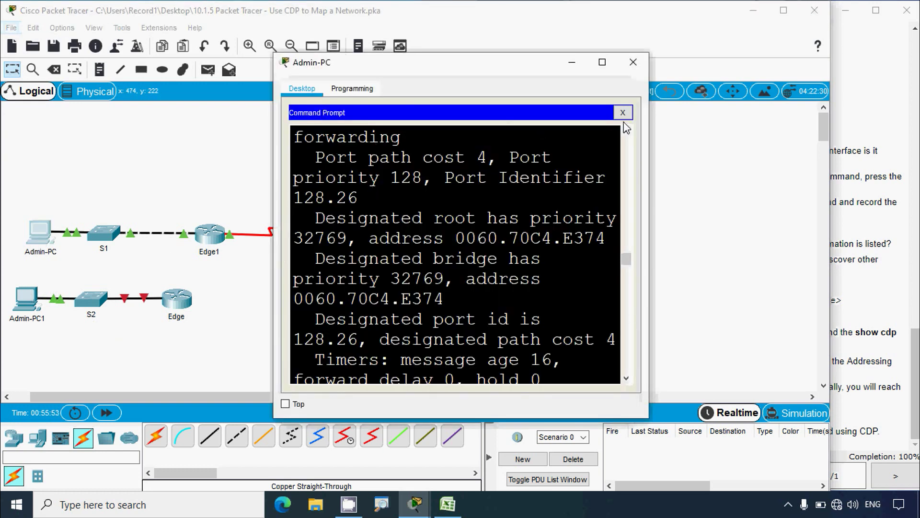
click(623, 113)
click(341, 169)
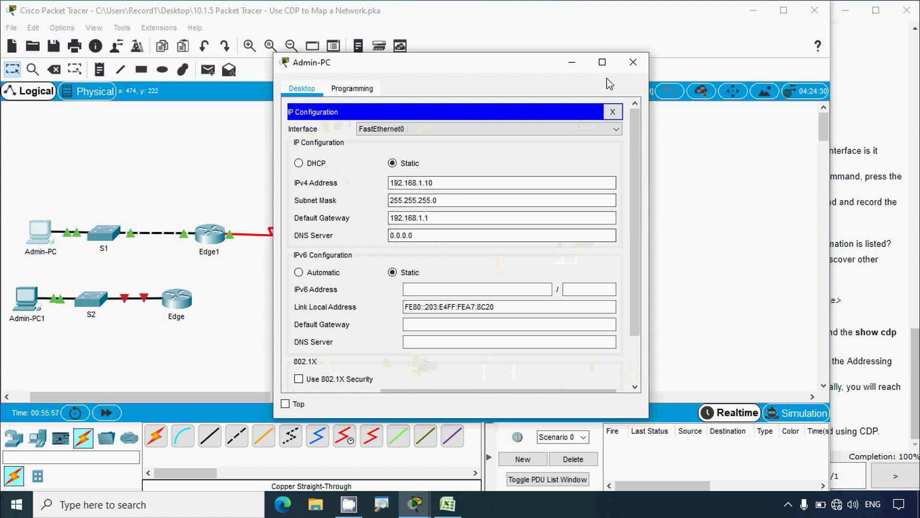
Step: Close the Admin-PC window and move the Edge router slightly away from S2
click(634, 62)
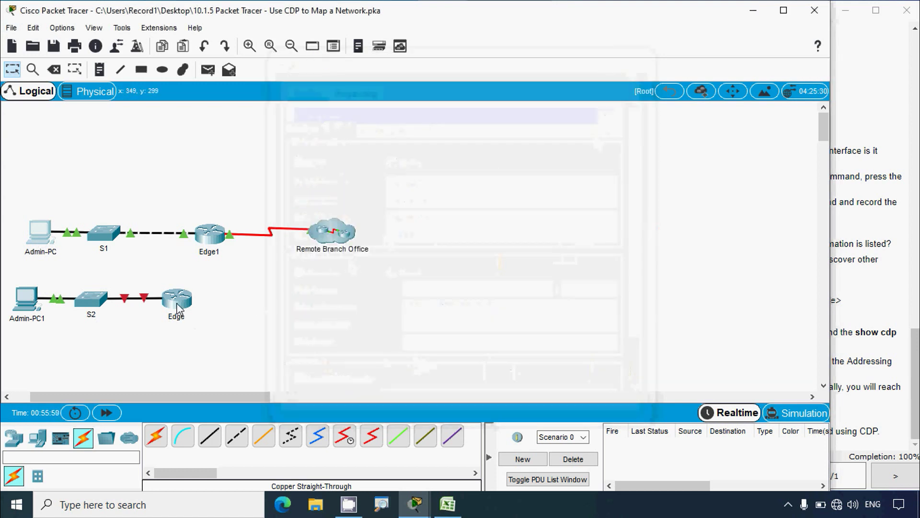
drag(178, 308, 182, 303)
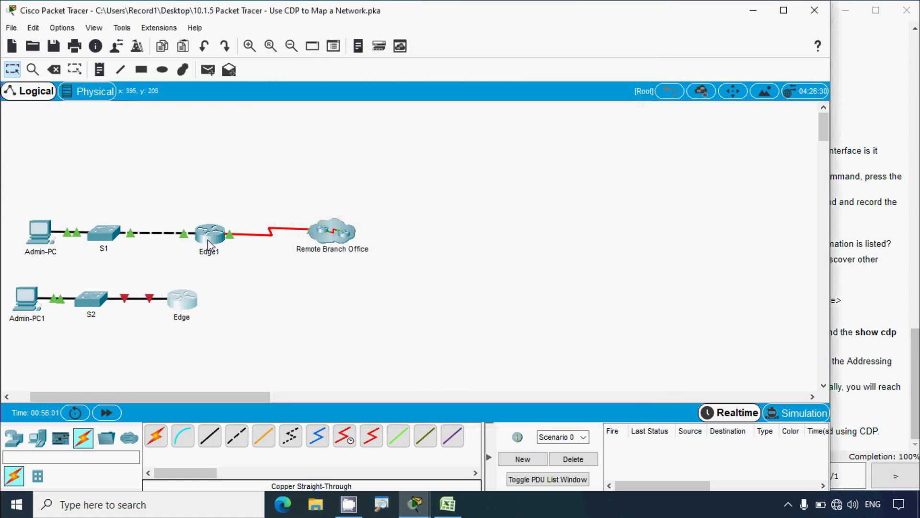
click(242, 293)
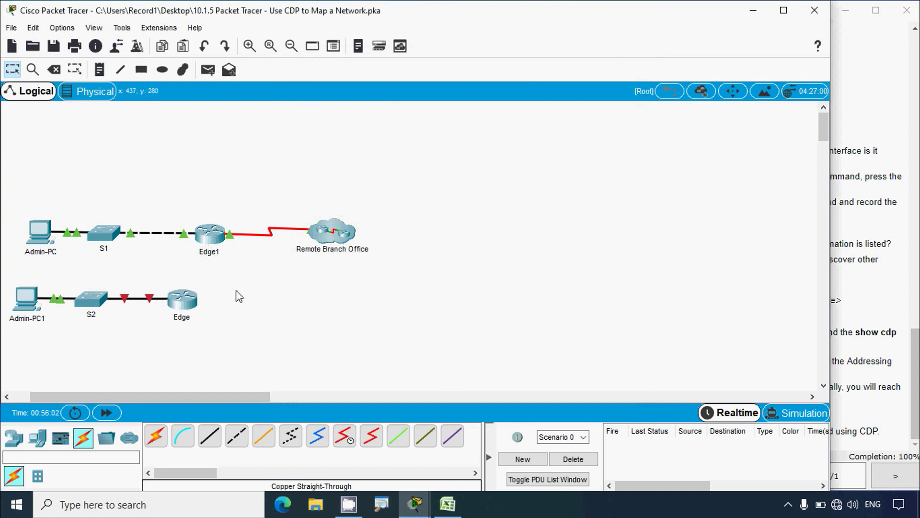
Step: Copy the device name Branch-Edge from A4 of the Excel Addressing Table and return to Packet Tracer
click(449, 504)
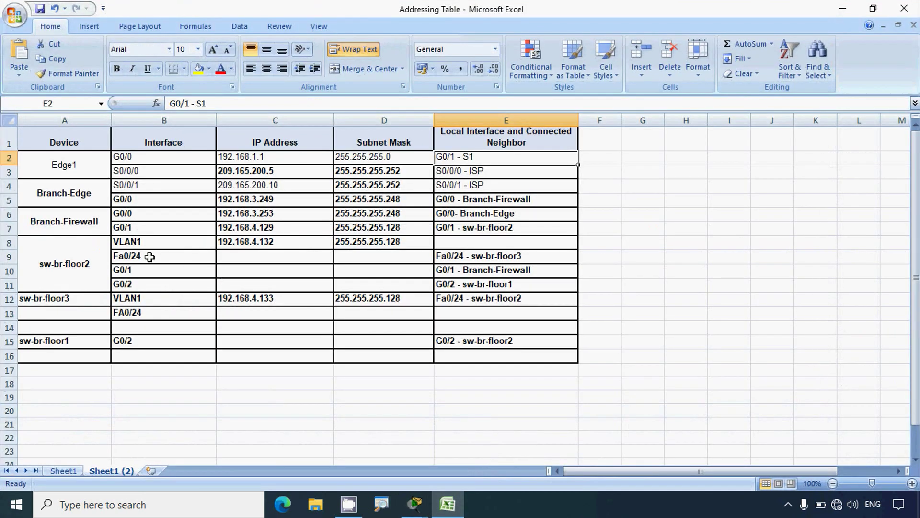
click(65, 205)
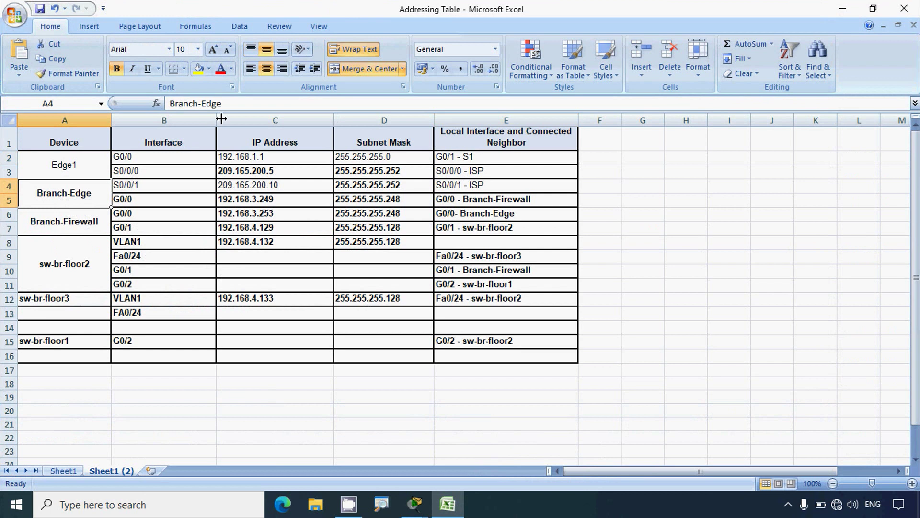
drag(222, 103, 139, 106)
key(ctrl+c)
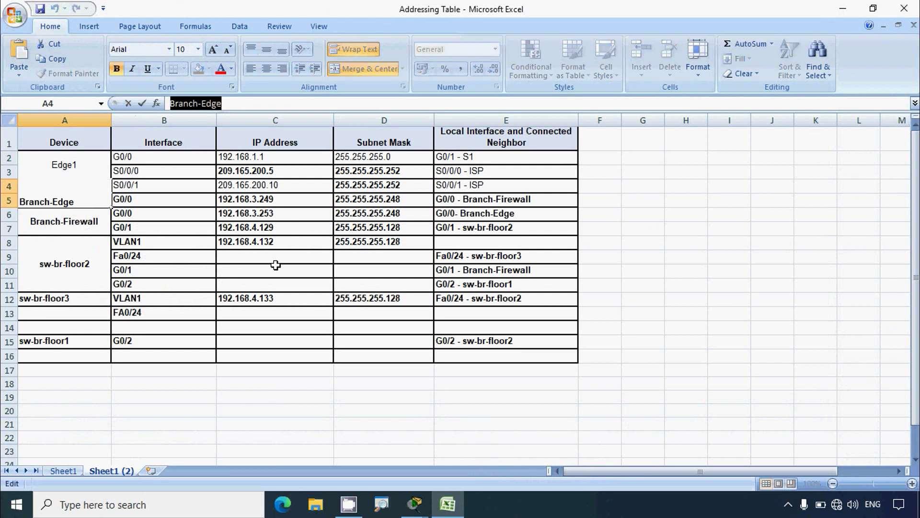
click(679, 297)
click(841, 14)
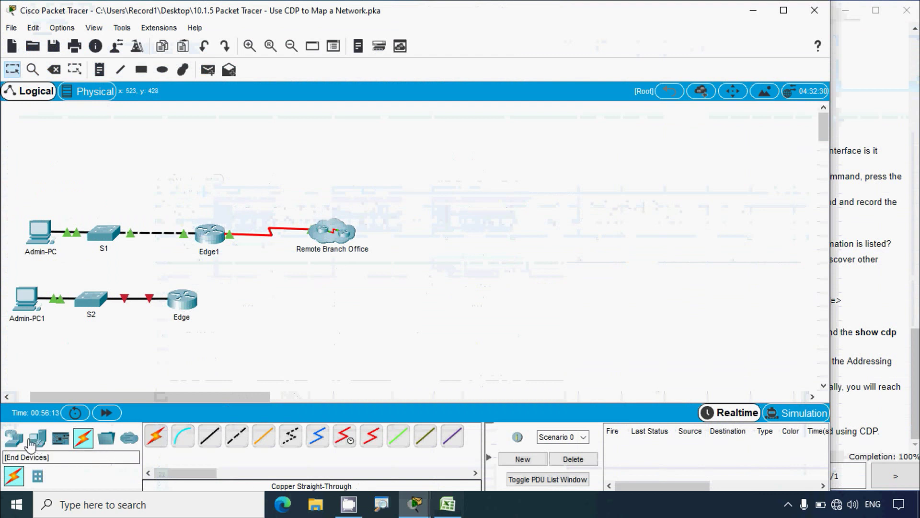
Step: Add a 2911 router to the workspace, to the right of the Edge router
click(13, 438)
click(265, 445)
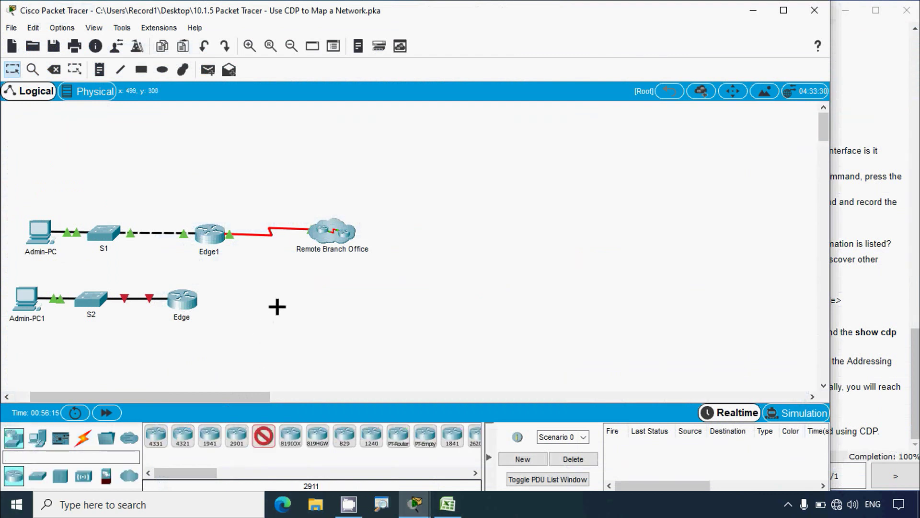
click(275, 305)
drag(275, 307, 261, 322)
Step: Try to name the new 2911 router Branch-Edge
click(290, 325)
key(ctrl+v)
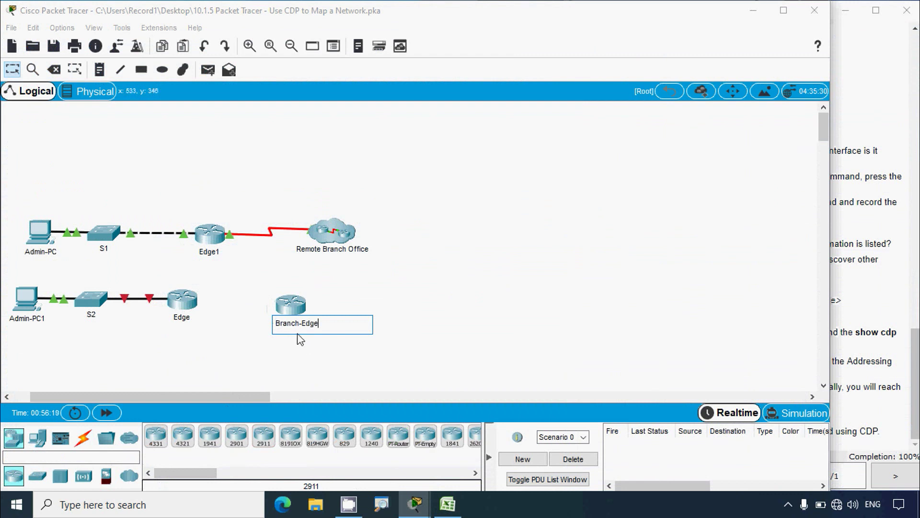
key(Return)
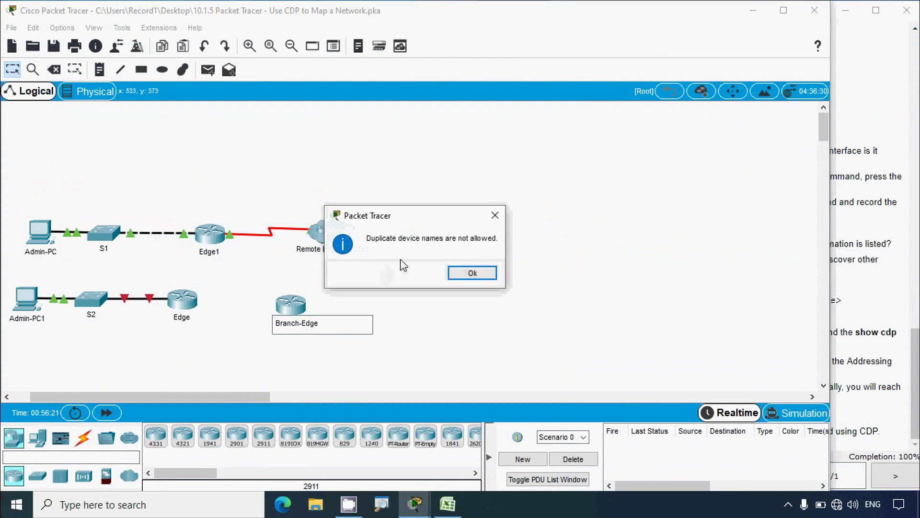
click(472, 273)
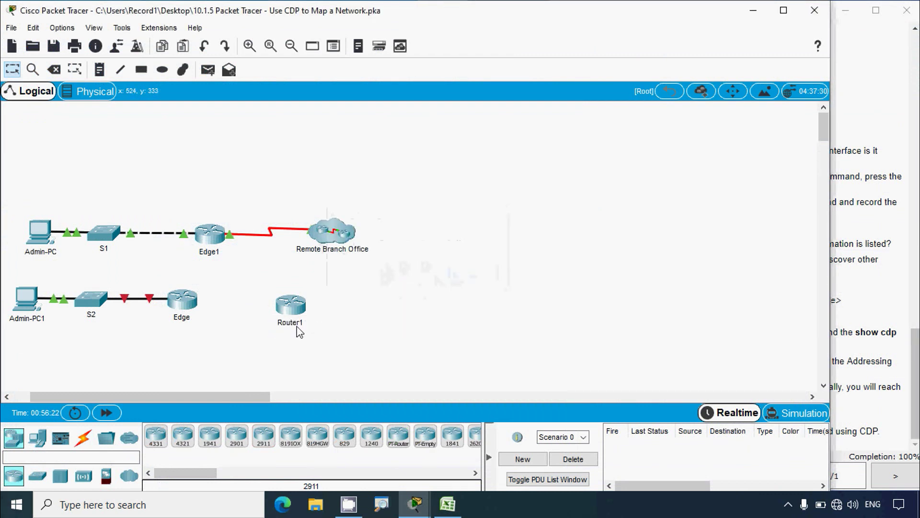
Step: Rename the new 2911 router Branch-Edge1 and shift it slightly away from Edge
click(288, 324)
drag(311, 323, 244, 330)
key(ctrl+v)
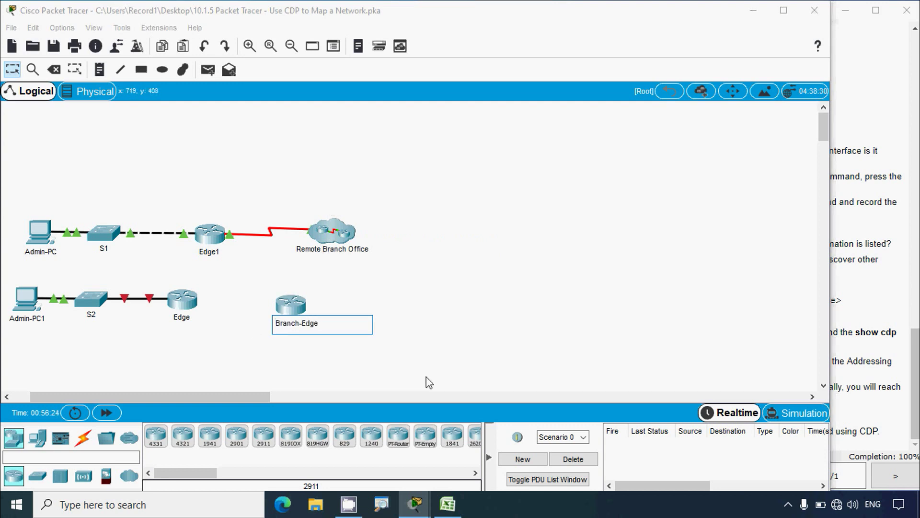
click(295, 310)
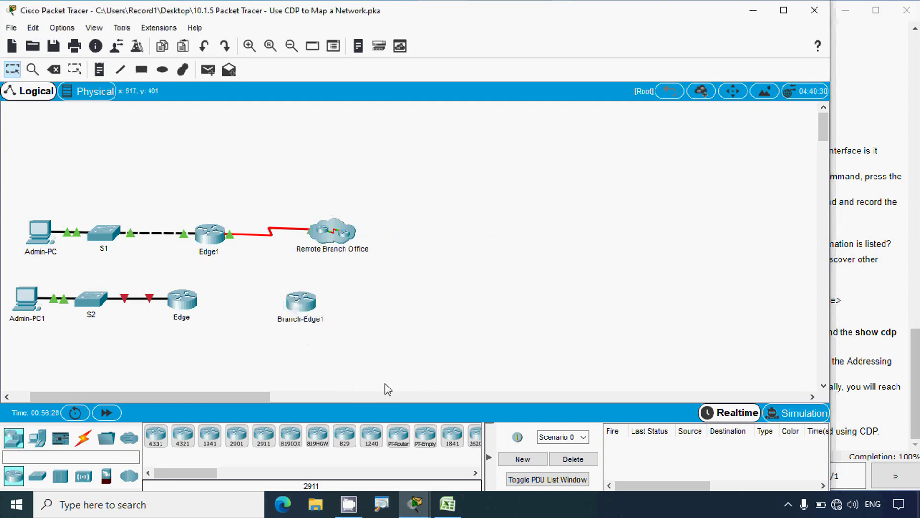
Step: Look over the Excel Addressing Table and check the Edge router's device window in Packet Tracer
click(448, 504)
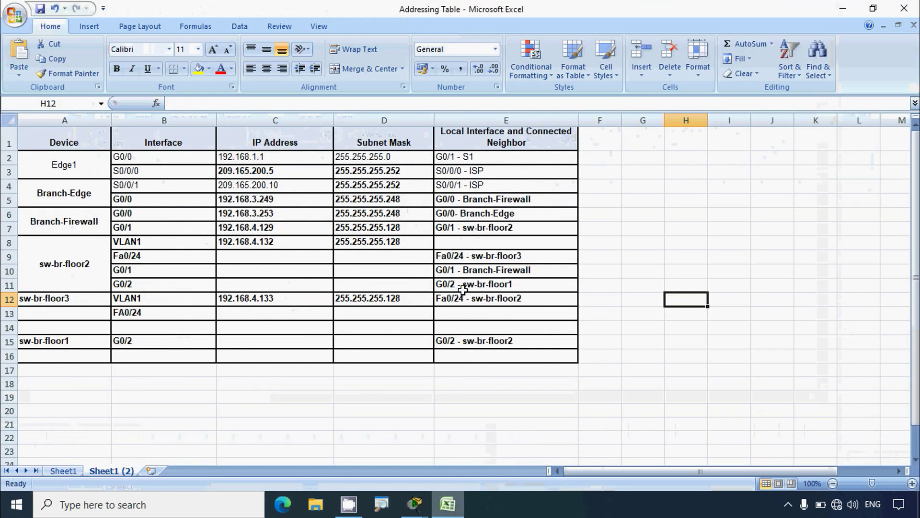
click(444, 503)
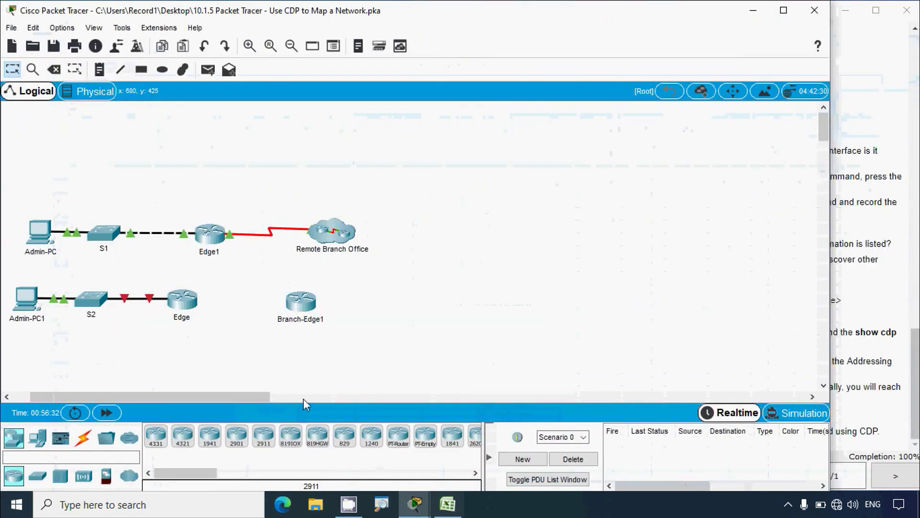
click(188, 300)
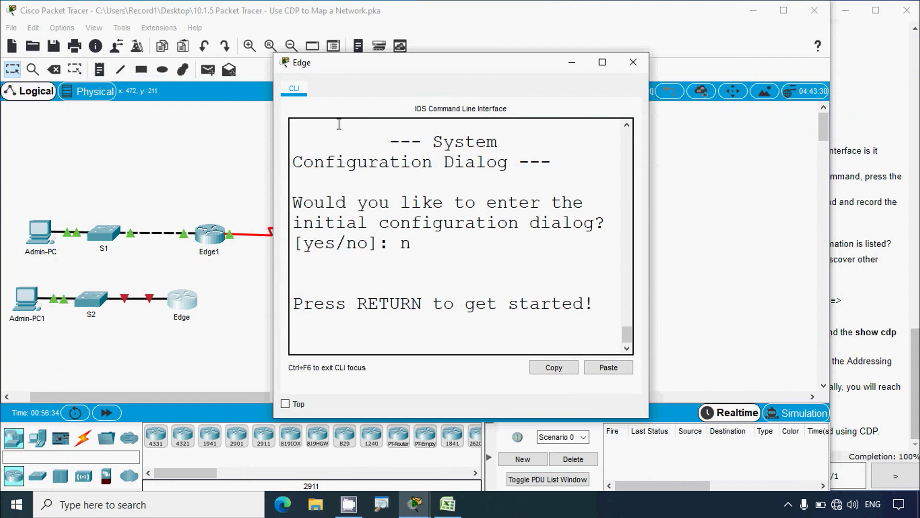
click(633, 61)
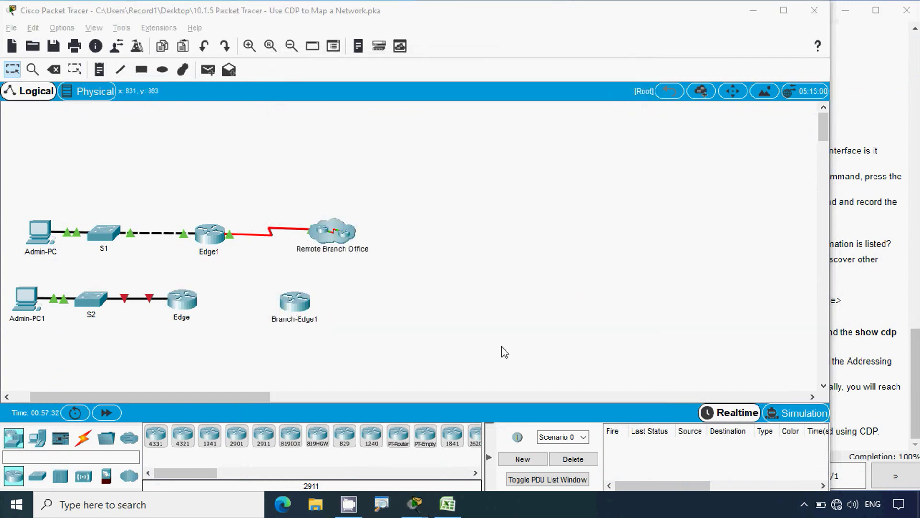
click(182, 300)
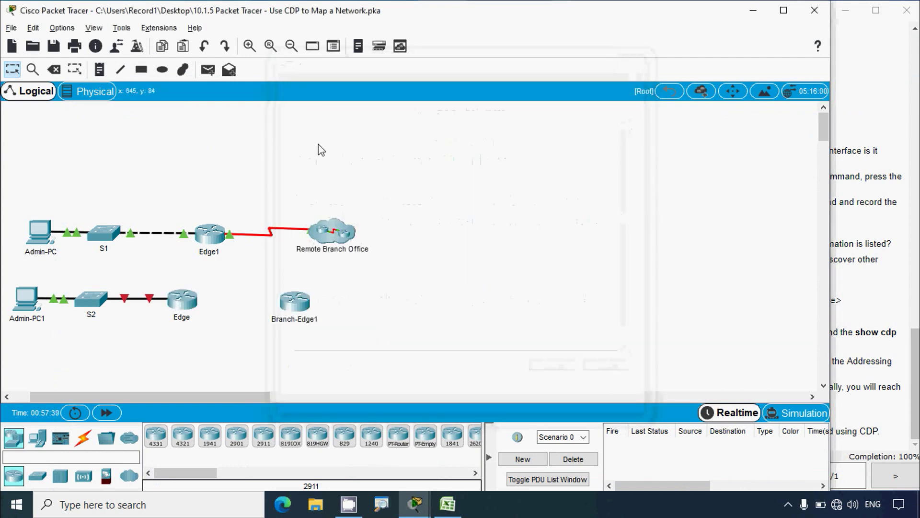
Step: Make the devices' Physical view available by turning off the Hide Physical Tab preference
click(62, 28)
click(79, 40)
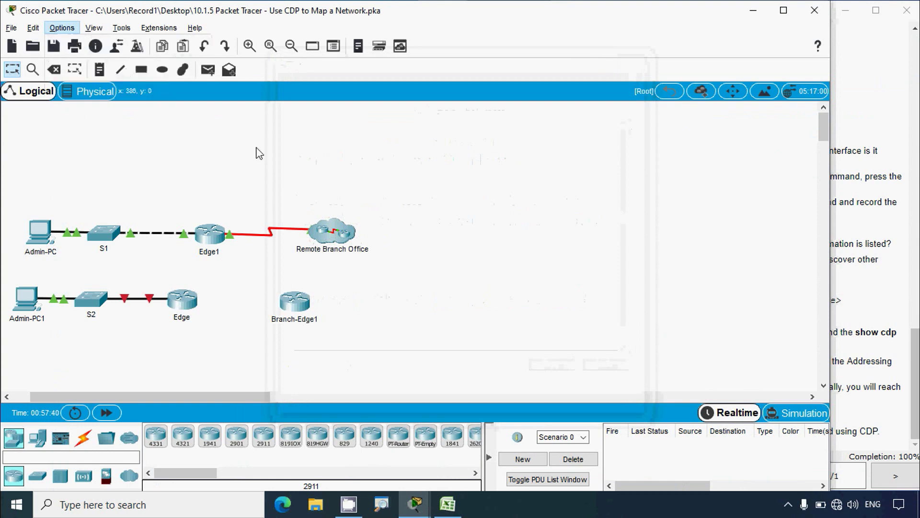
click(263, 37)
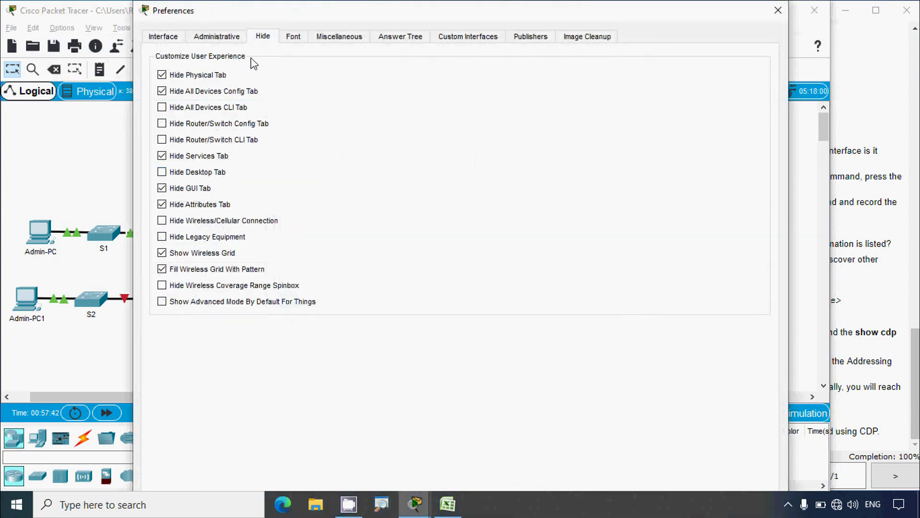
click(163, 76)
click(778, 10)
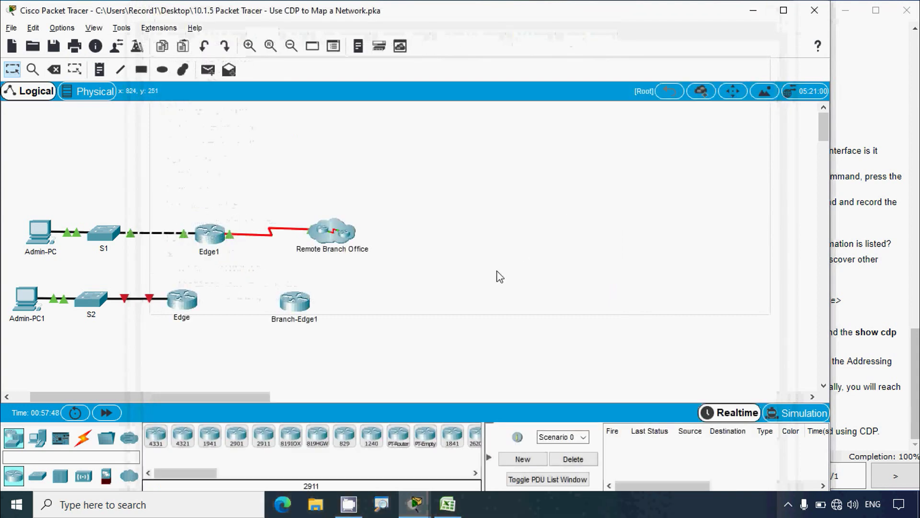
Step: Install an HWIC-2T serial module in the Edge router's slot nearest its built-in ports
click(183, 301)
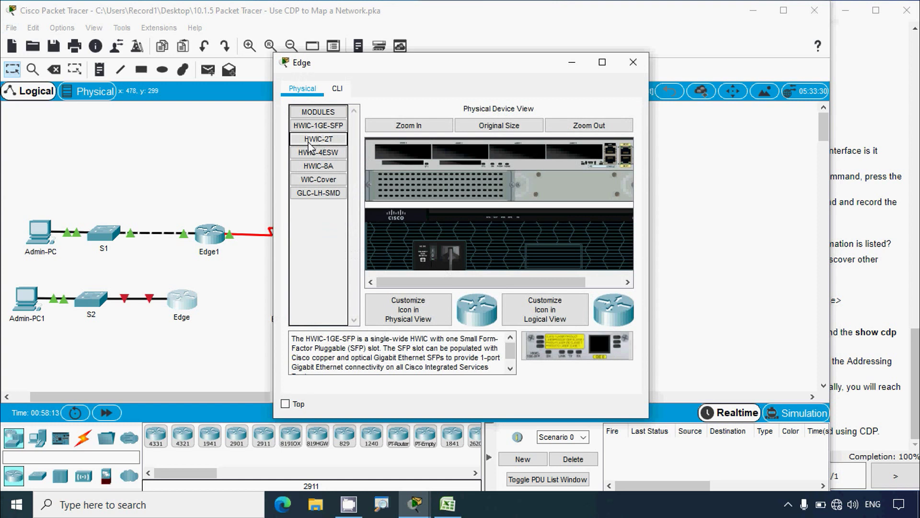
drag(316, 140, 550, 174)
click(633, 63)
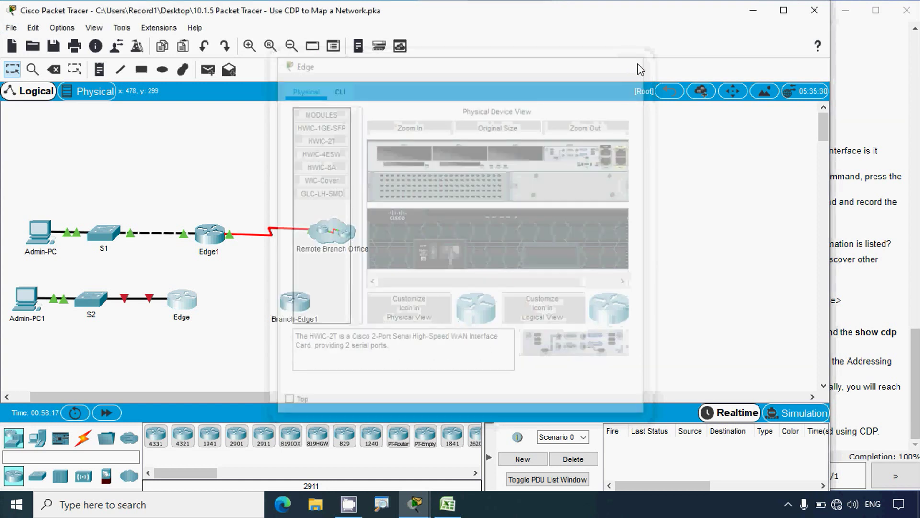
Step: Install an HWIC-2T serial module in Branch-Edge1's slot nearest its built-in ports
click(303, 301)
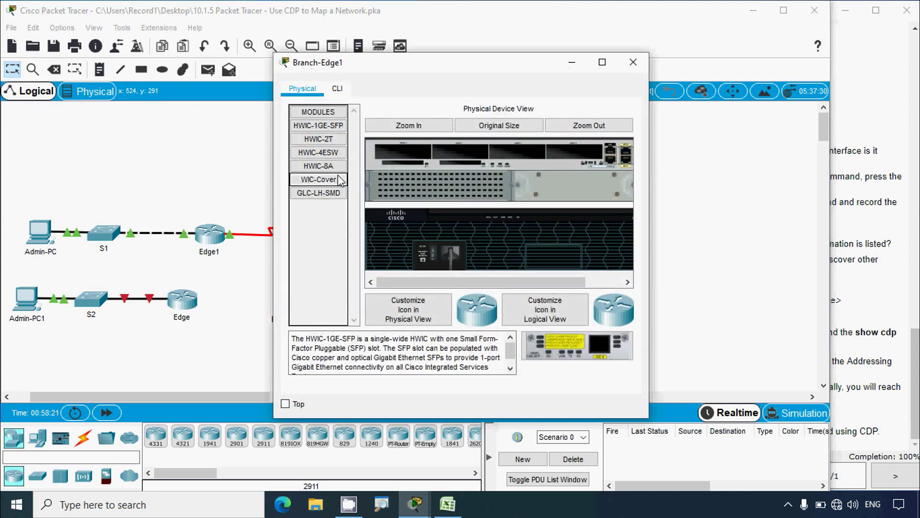
drag(318, 138, 552, 154)
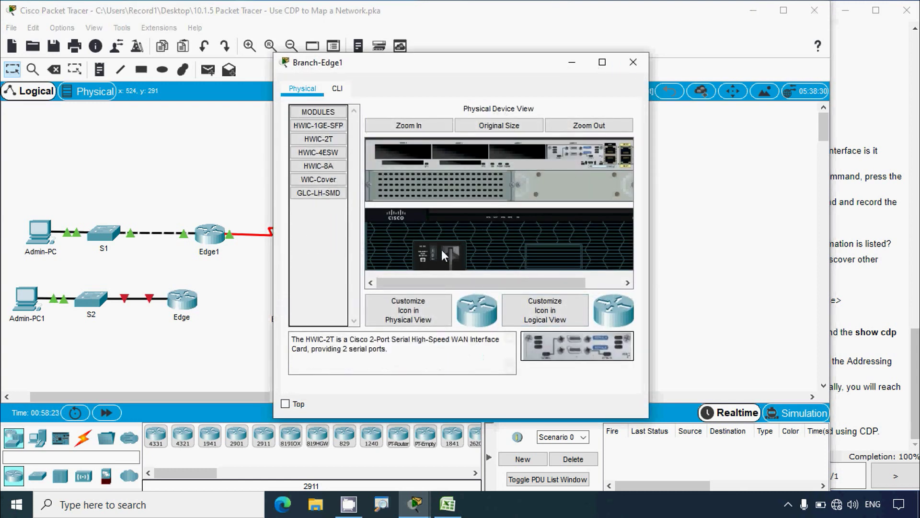
click(633, 62)
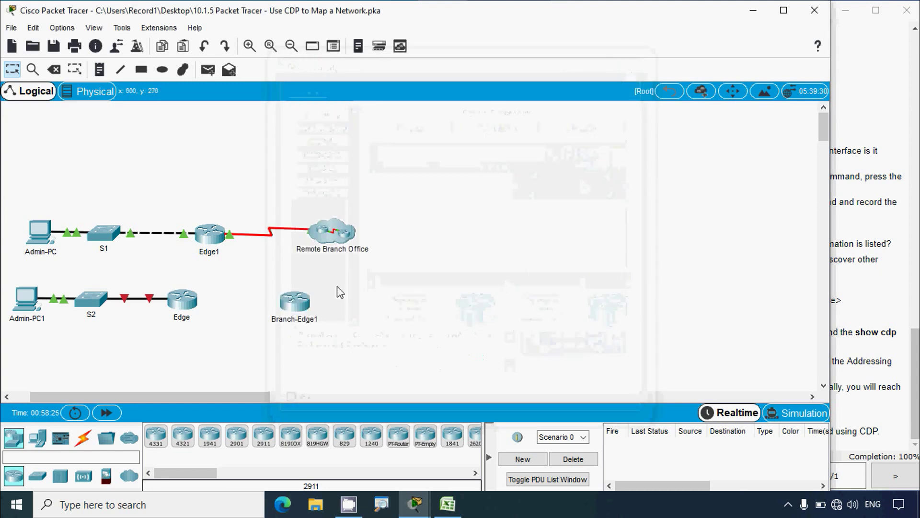
Step: Check Edge1's serial interface and its connected neighbor in row 3 of the Excel Addressing Table, and return to Packet Tracer
click(447, 504)
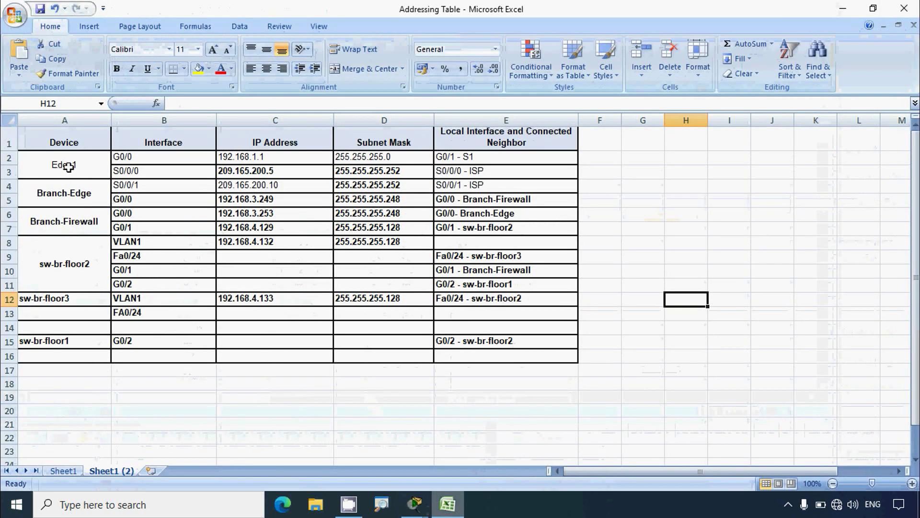
click(9, 171)
click(129, 173)
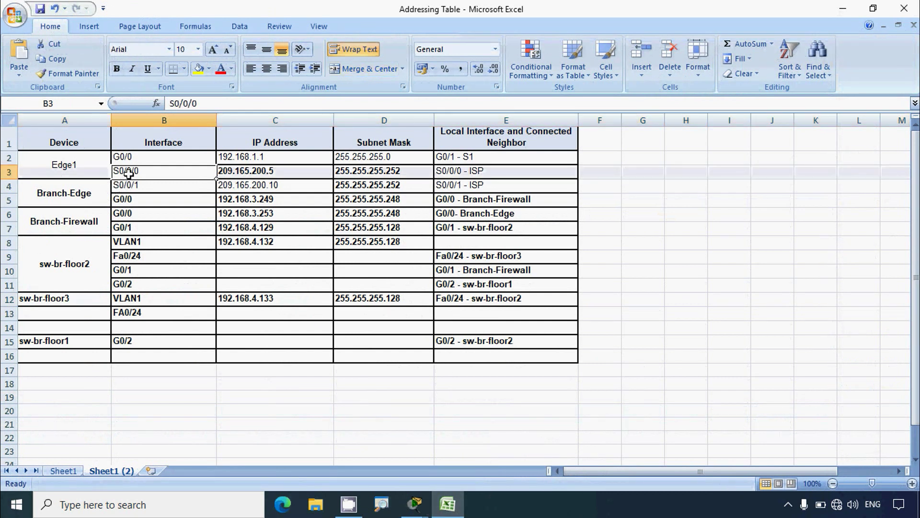
click(445, 174)
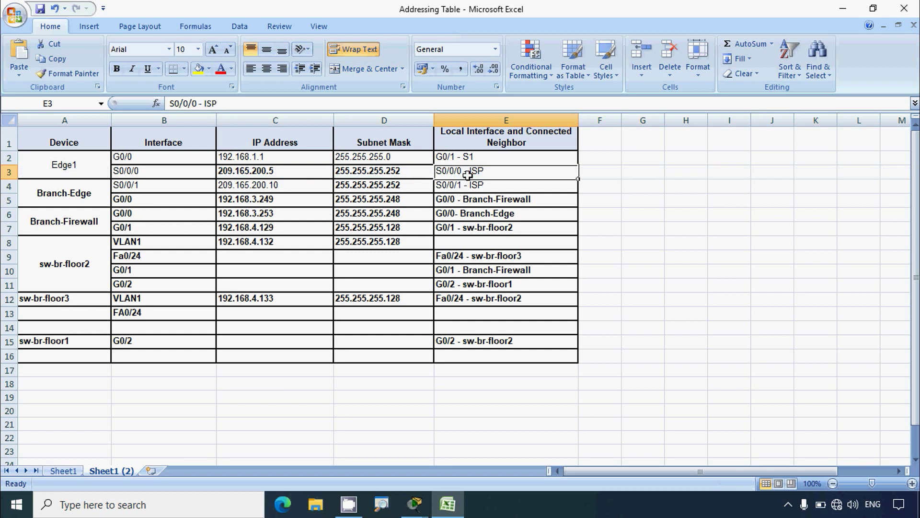
click(850, 11)
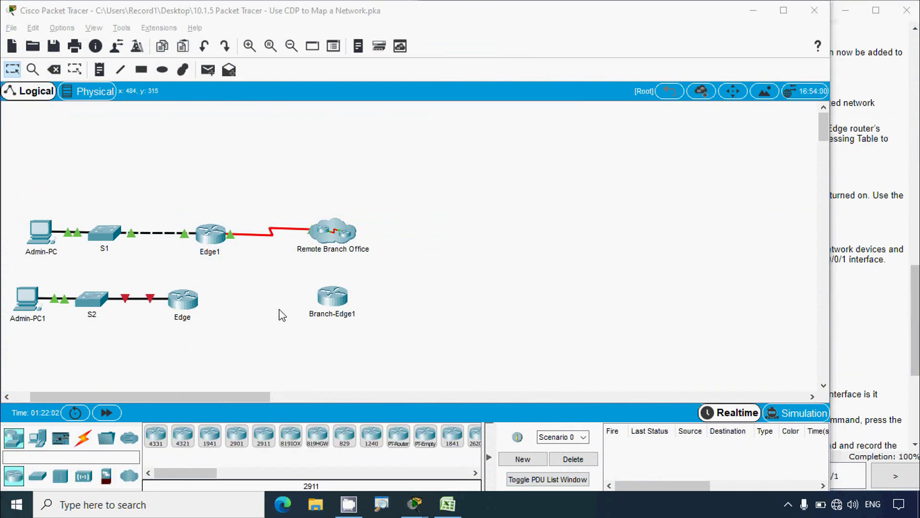
click(446, 503)
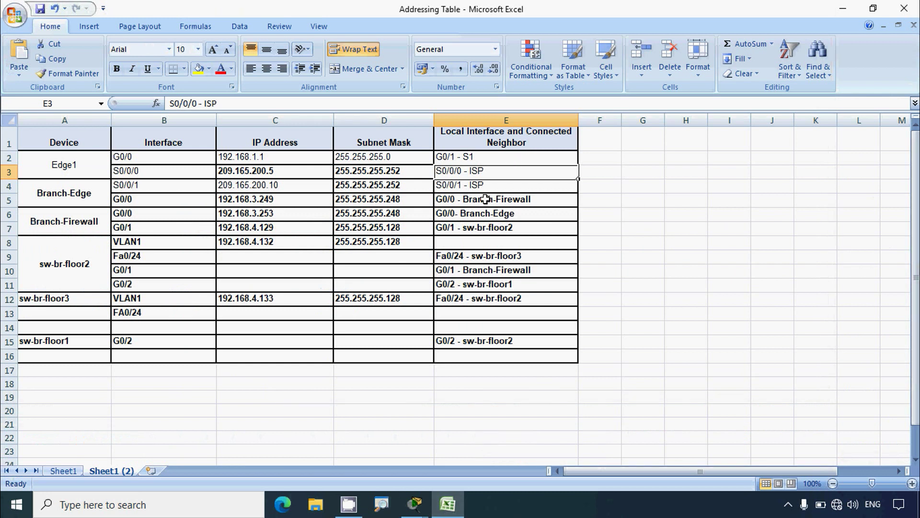
click(447, 503)
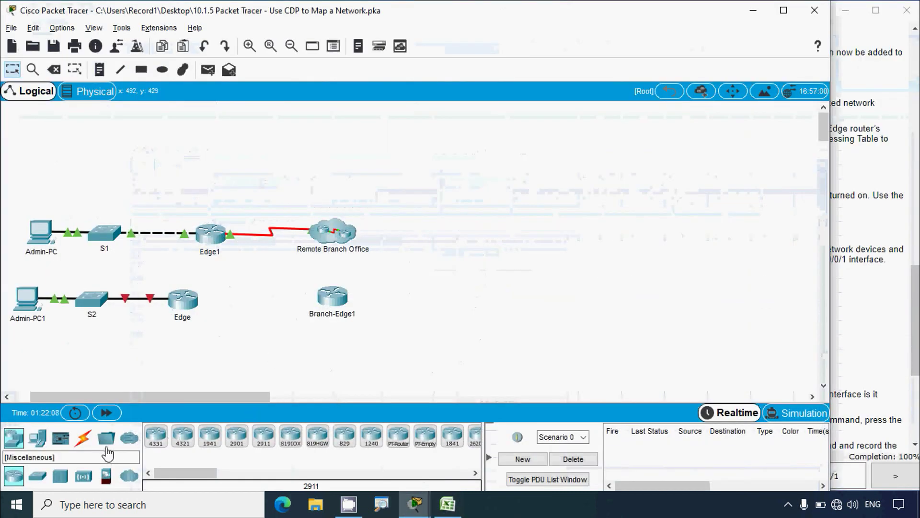
Step: Add another 2911 router between Edge and Branch-Edge1, slightly above them
click(264, 436)
click(241, 275)
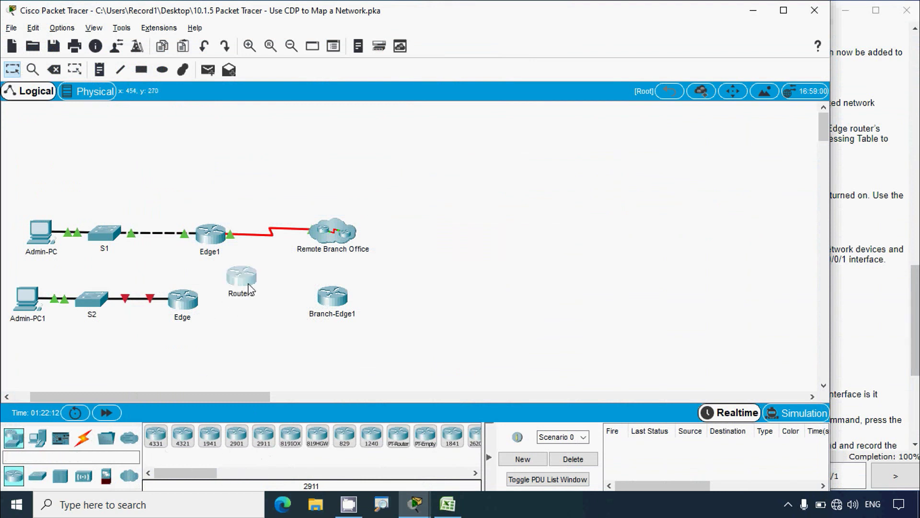
drag(241, 275, 258, 274)
Step: Try to rename the newly added 2911 router as ISP
click(257, 293)
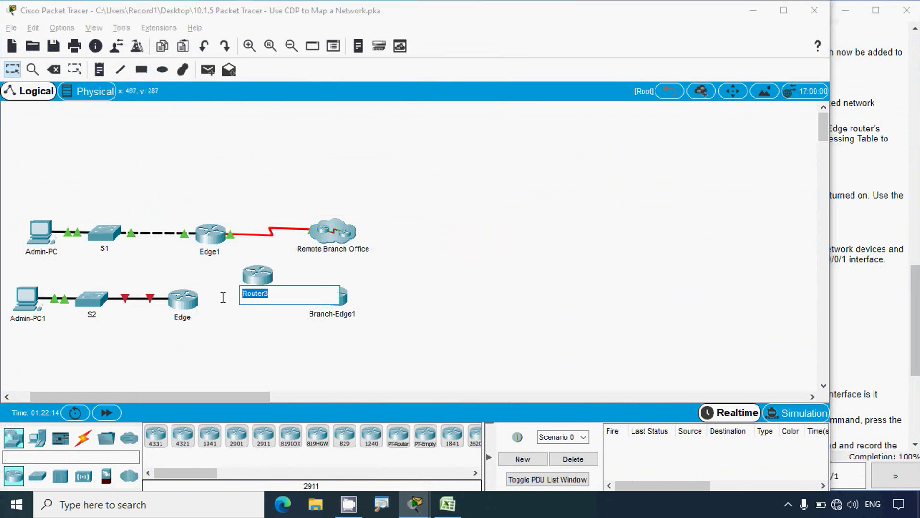
text(ISp)
click(267, 362)
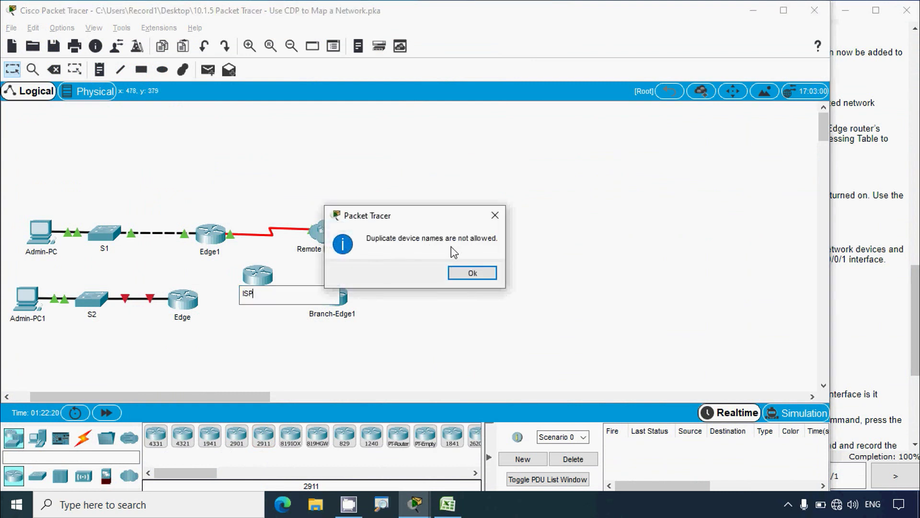
click(472, 273)
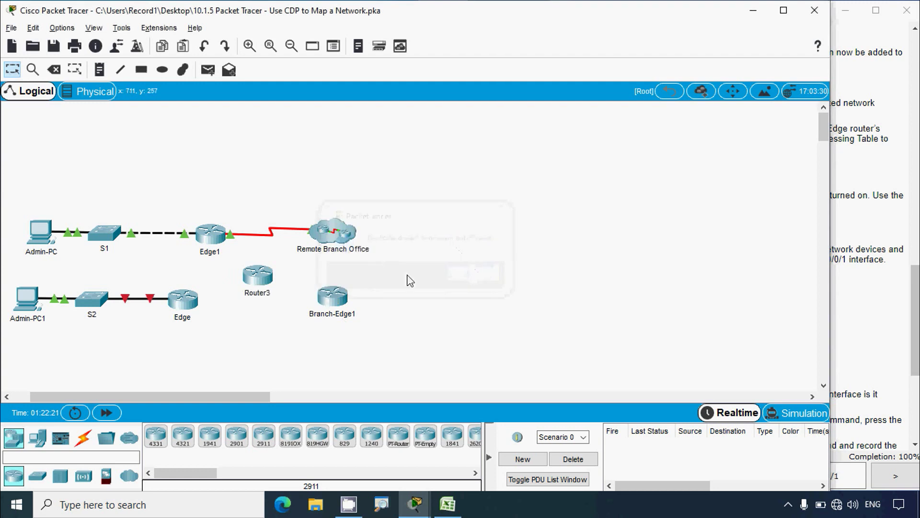
Step: Rename the newly added router between Edge and Branch-Edge1 as ISP1
click(256, 295)
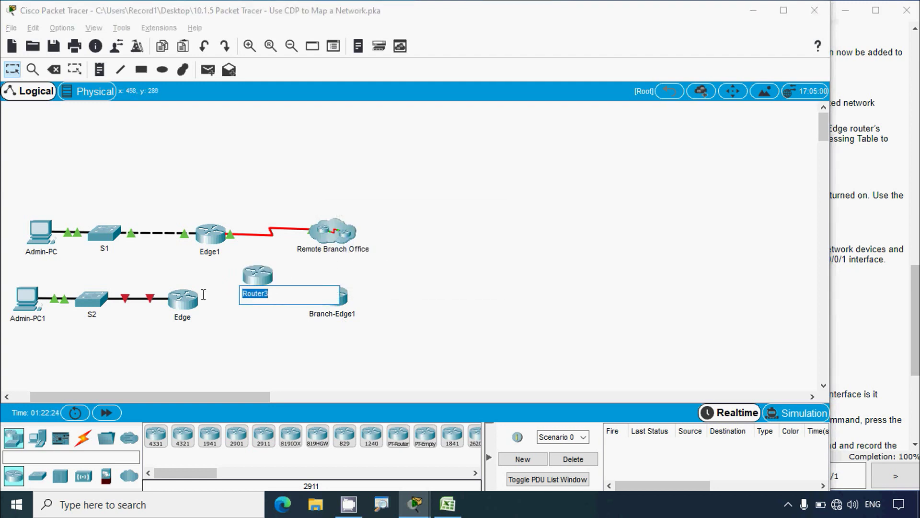
text(ISP1)
key(Return)
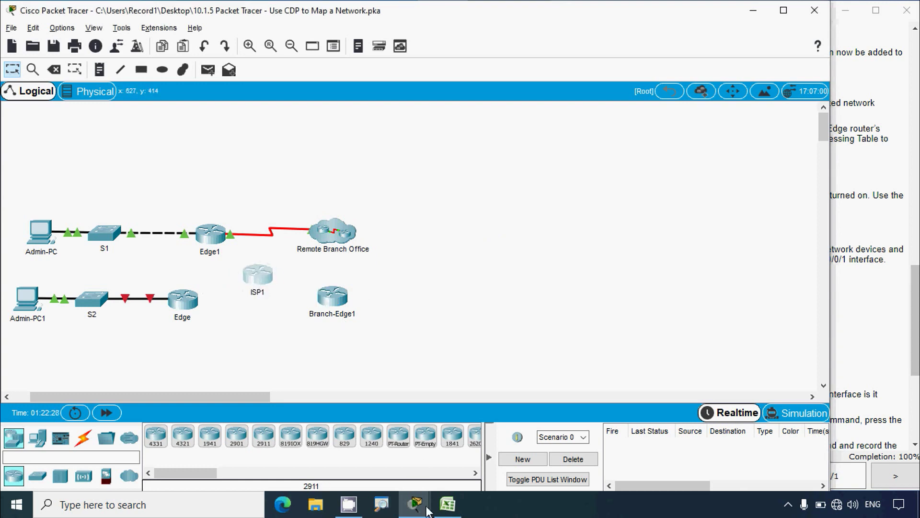
Step: Check the Edge1 and Branch-Edge serial links to ISP in the Excel Addressing Table and the activity's CDP instructions, and return to Packet Tracer
click(447, 504)
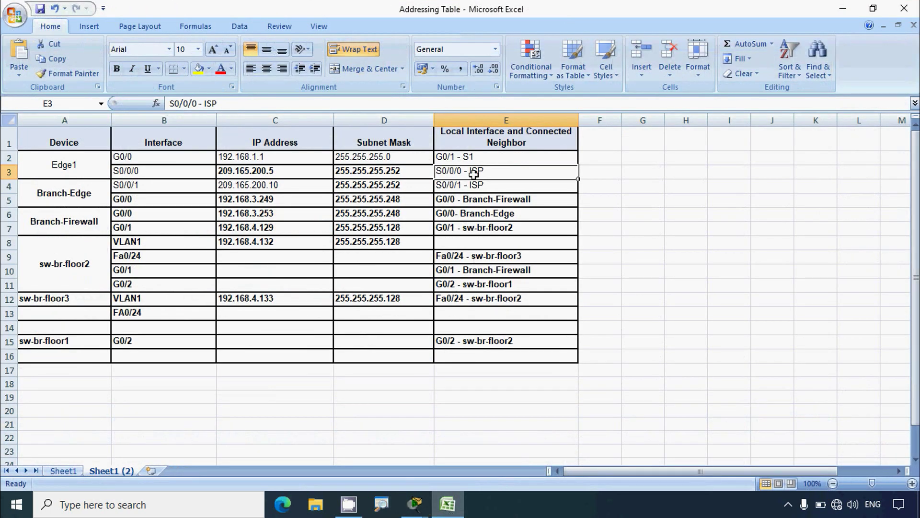
mouse_move(415, 503)
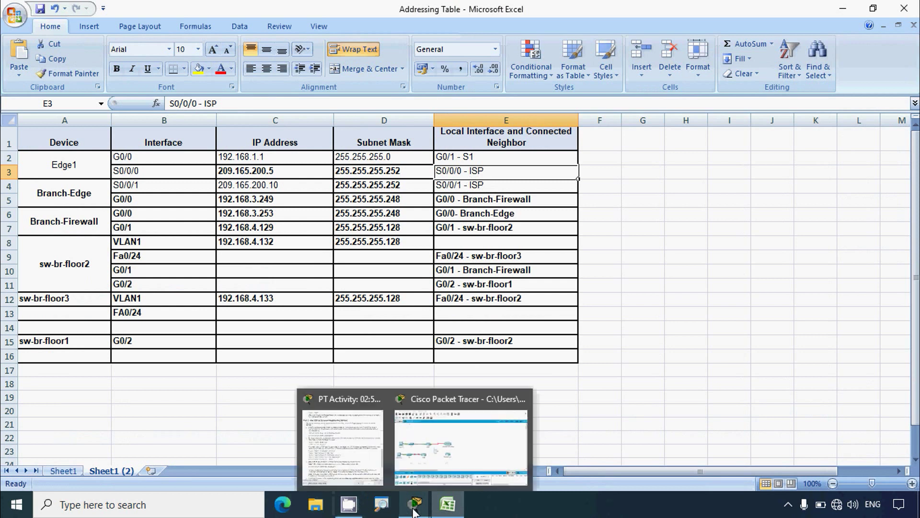
click(334, 459)
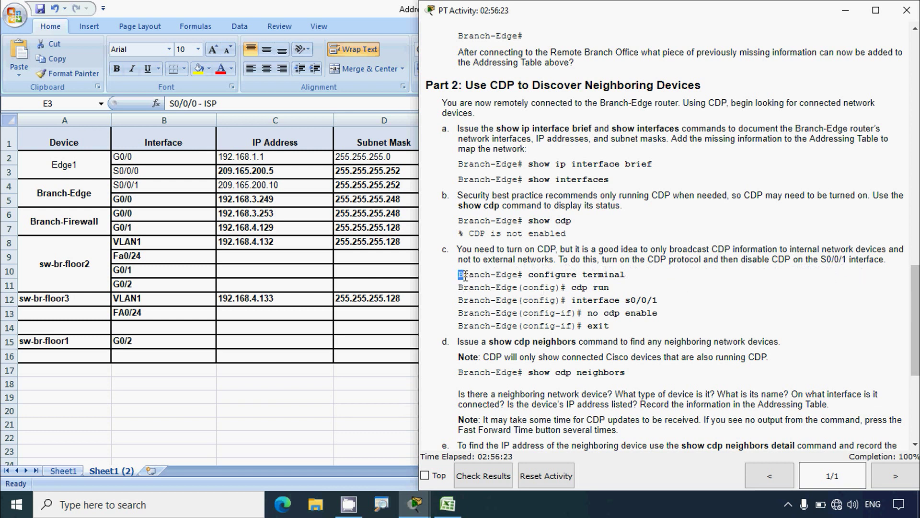
drag(465, 276, 526, 276)
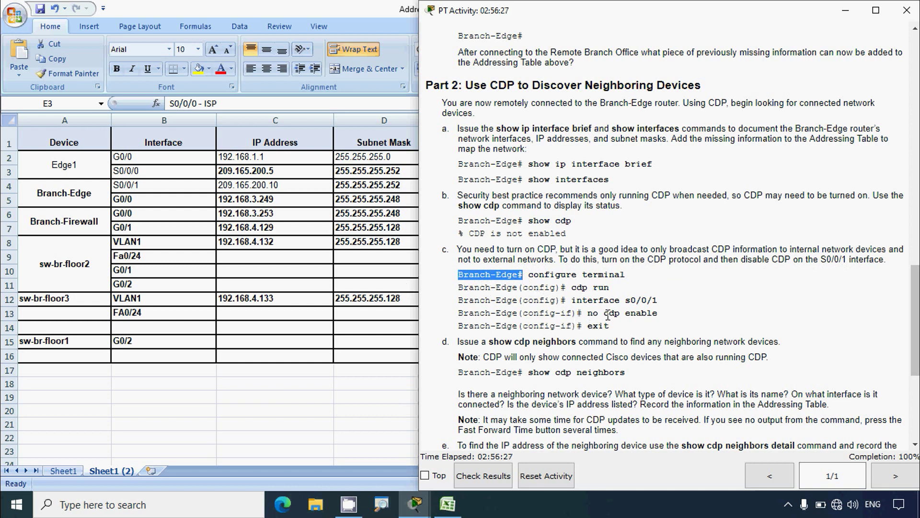
key(alt+Tab)
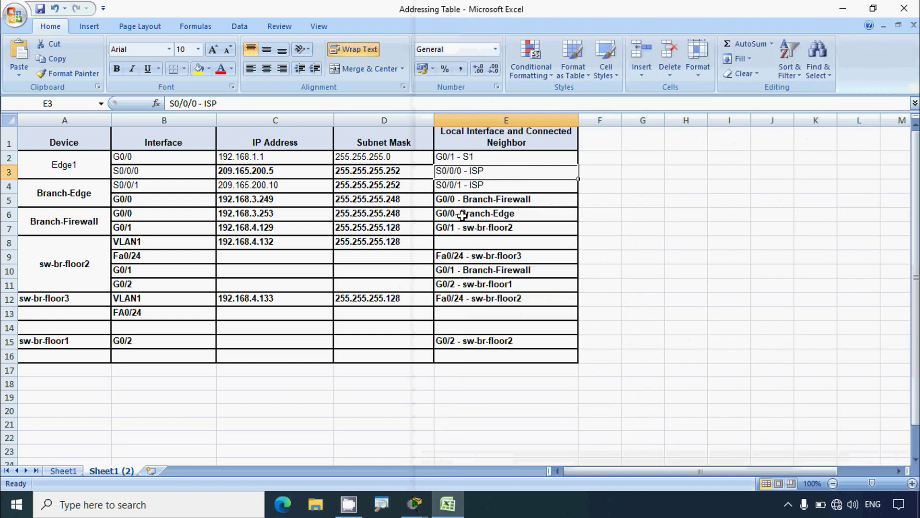
click(477, 187)
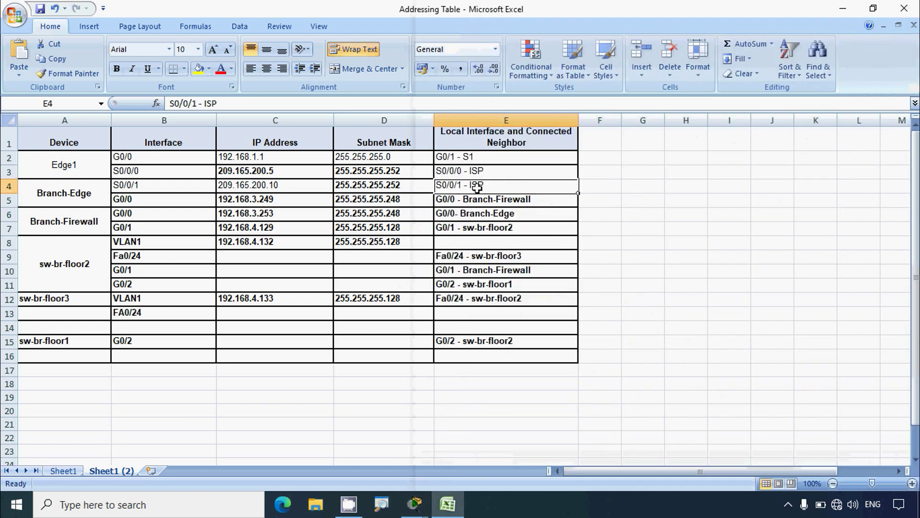
click(101, 199)
click(450, 187)
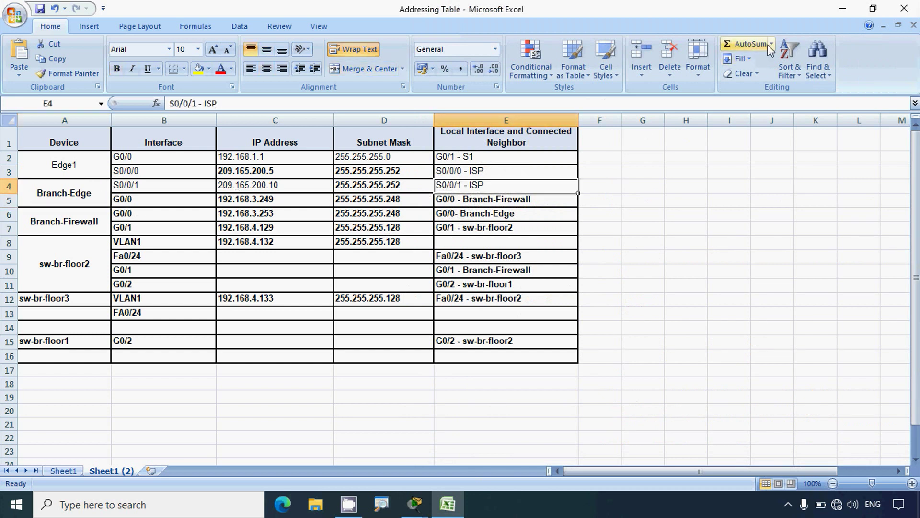
mouse_move(414, 503)
click(423, 458)
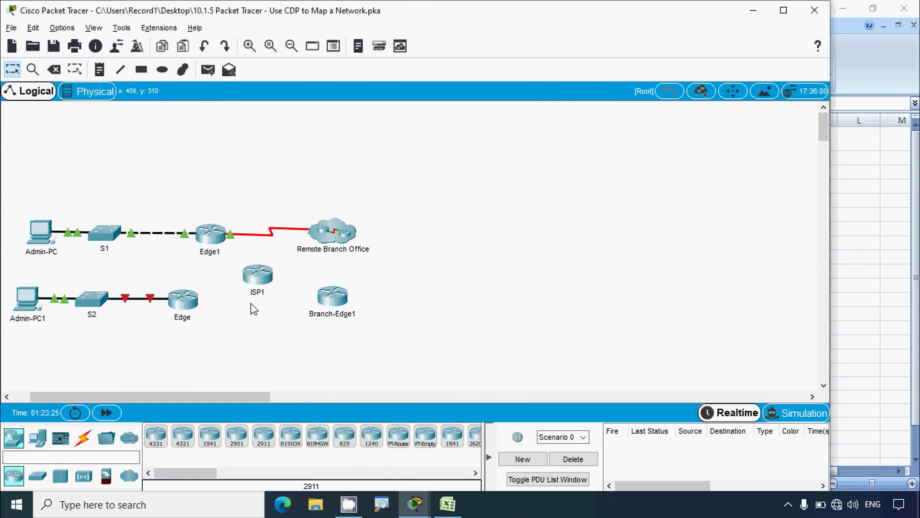
Step: Install an HWIC-2T serial module in ISP1's slot nearest its built-in ports
click(258, 281)
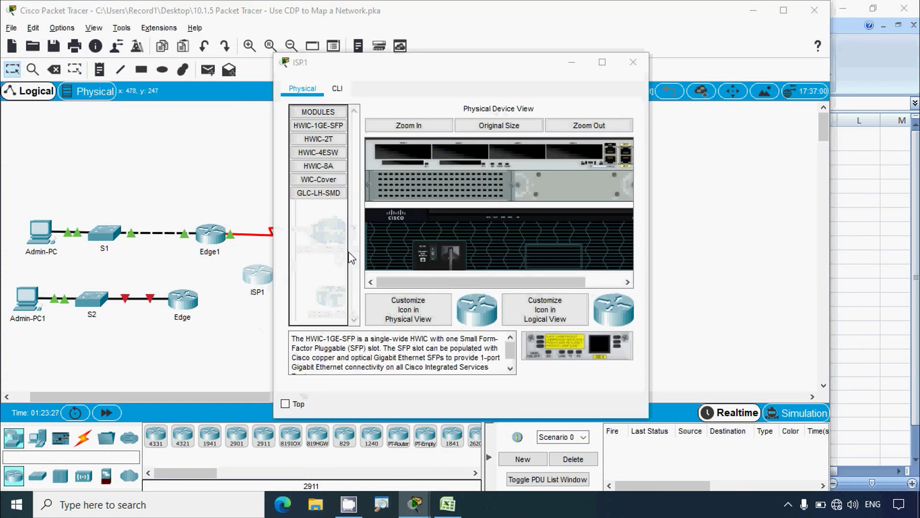
click(318, 139)
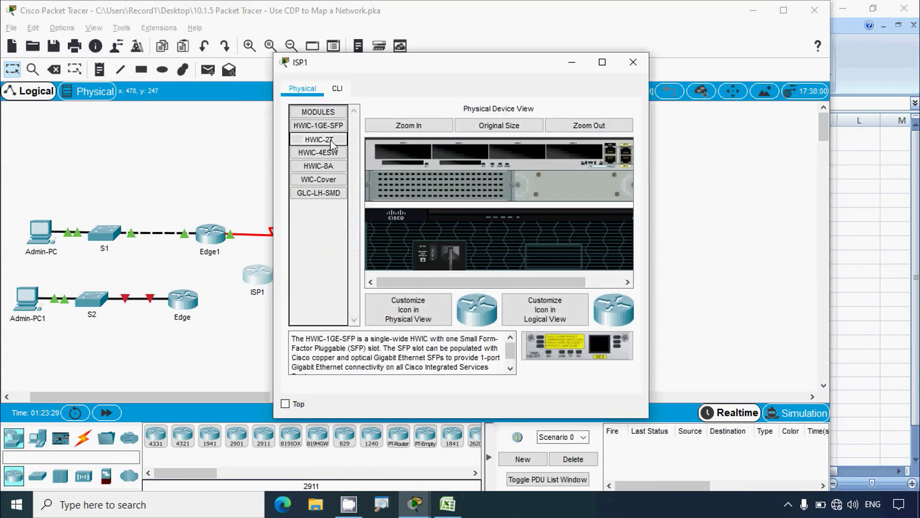
drag(563, 342, 571, 156)
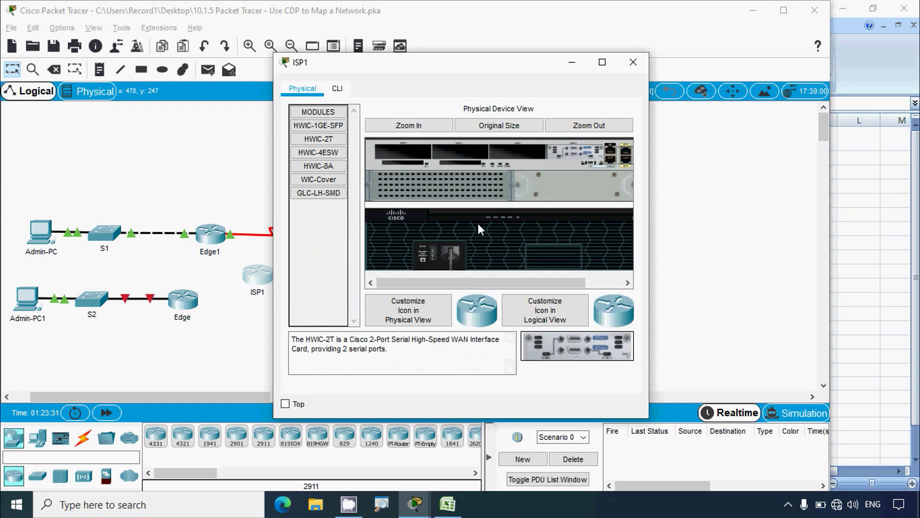
click(633, 62)
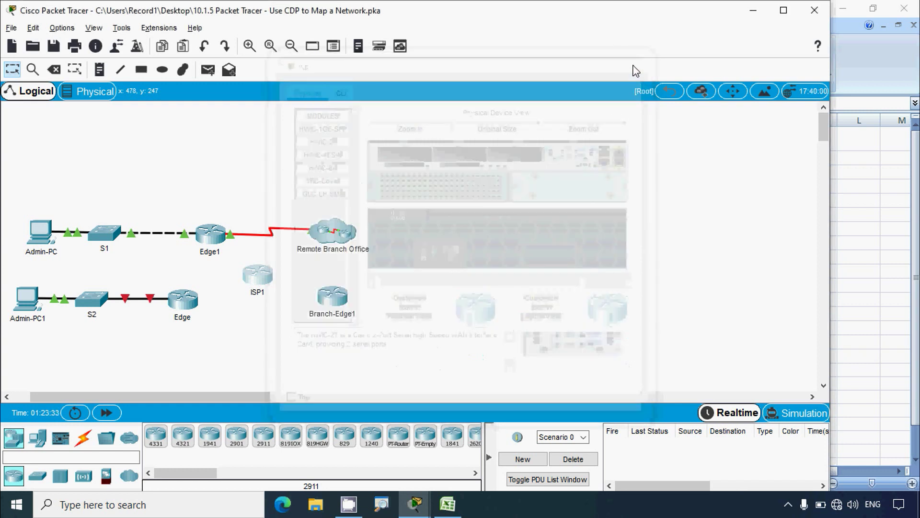
double_click(259, 275)
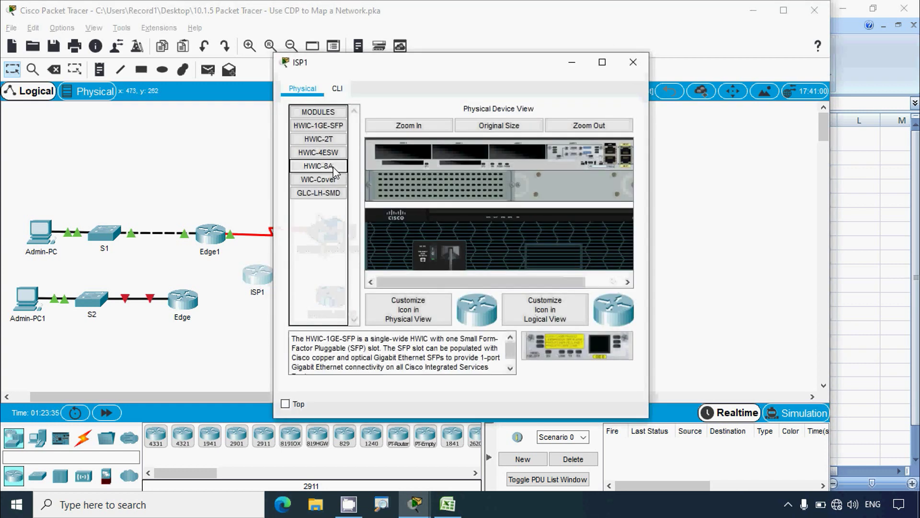
click(633, 61)
Step: Following row 3 of the Excel Addressing Table, connect Edge's Serial0/0/0 to ISP1's Serial0/0/0 with a Serial DCE cable in Packet Tracer
key(alt+Tab)
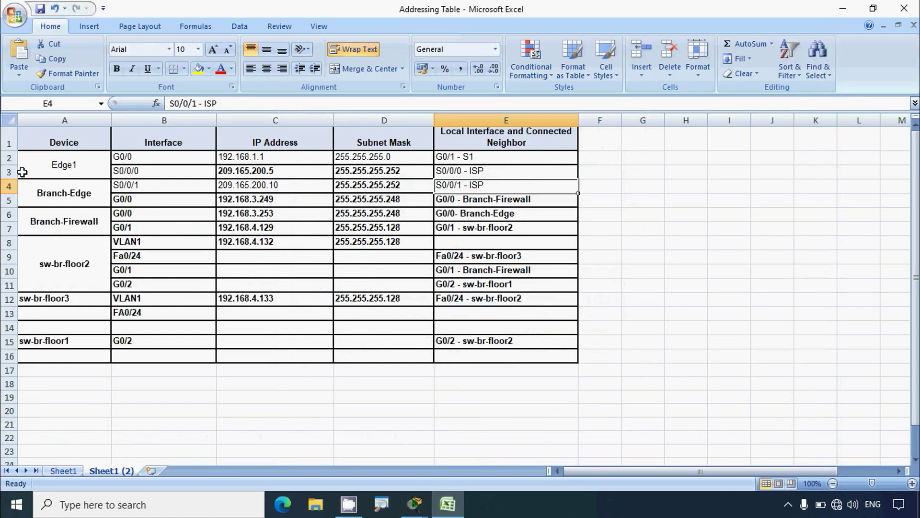
click(9, 171)
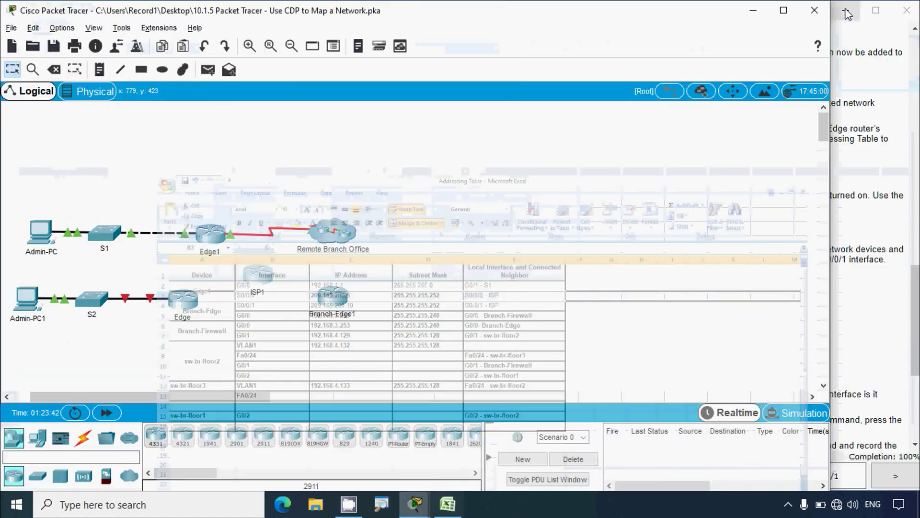
click(843, 8)
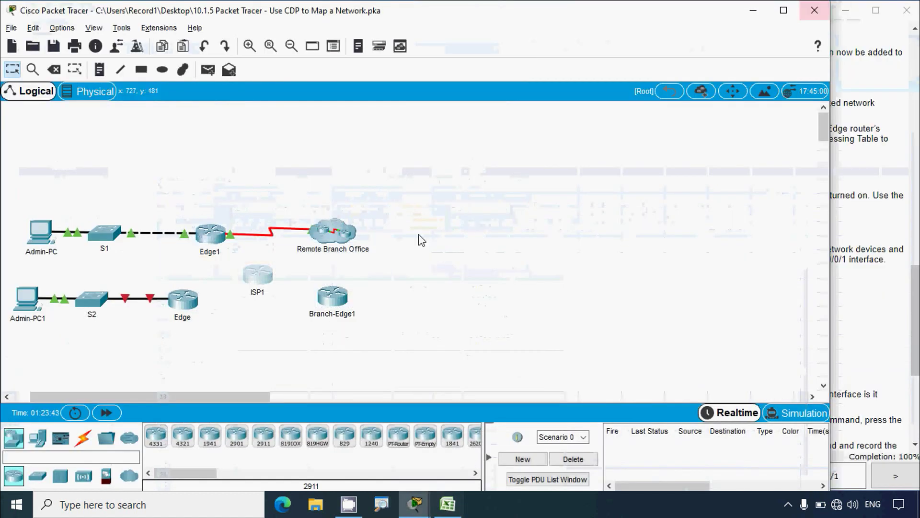
click(83, 438)
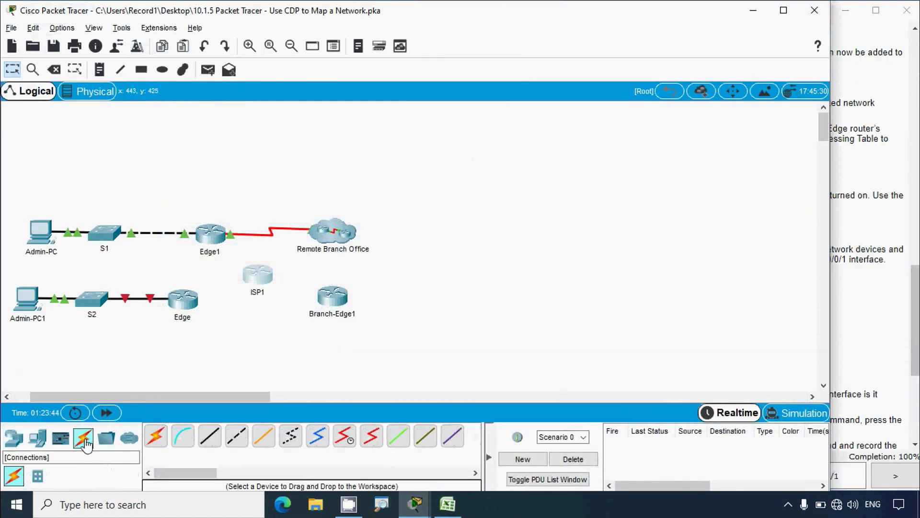
click(348, 444)
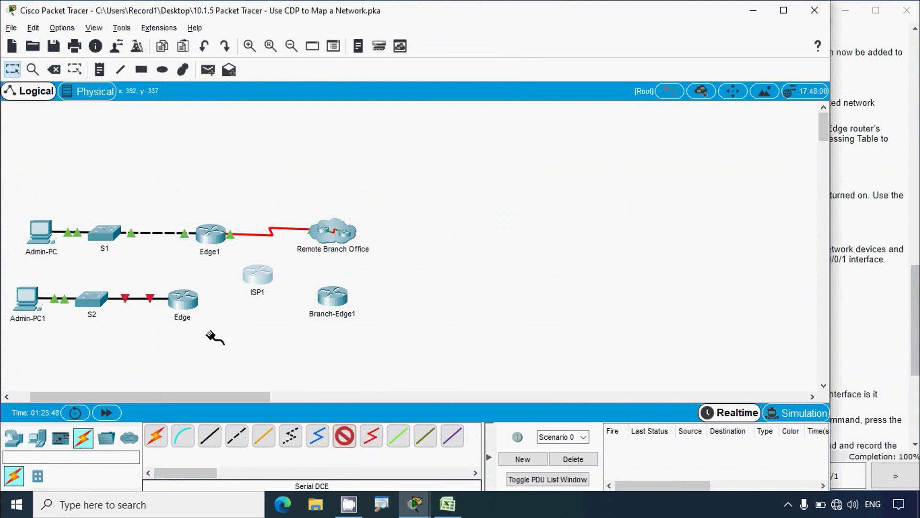
click(184, 296)
click(221, 357)
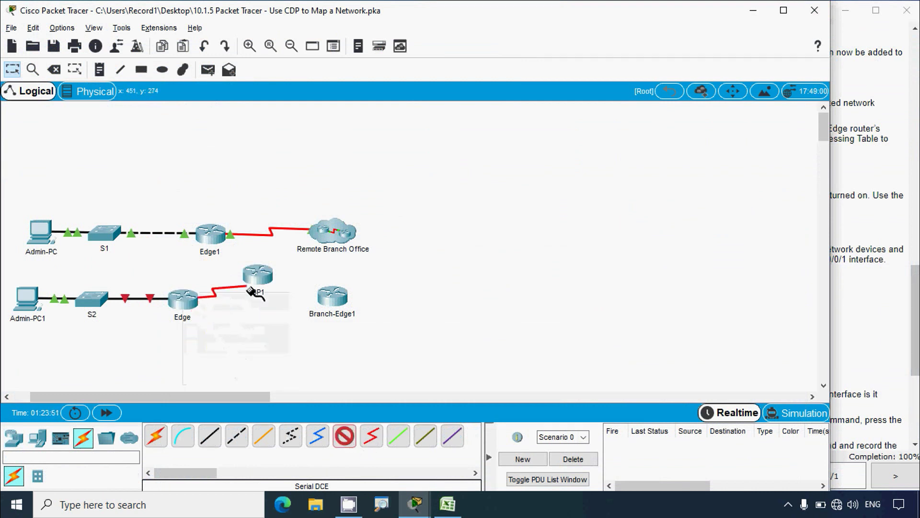
click(257, 276)
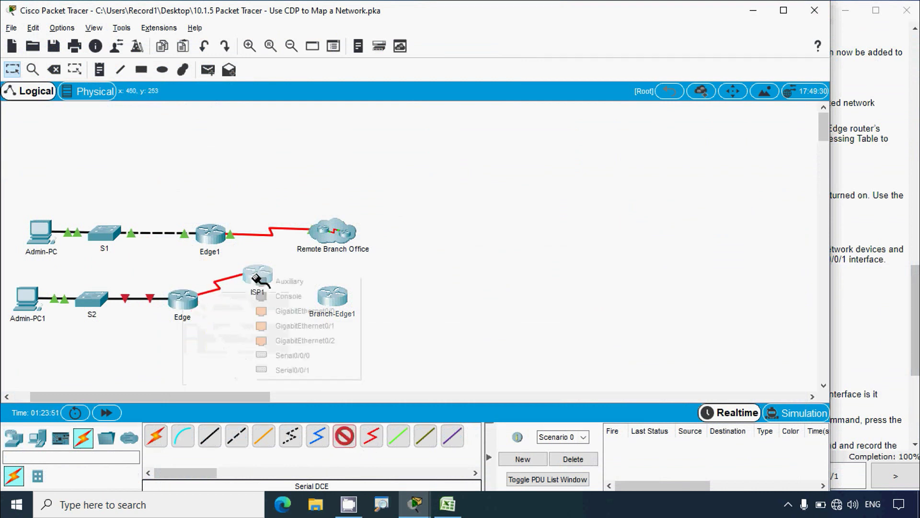
click(299, 355)
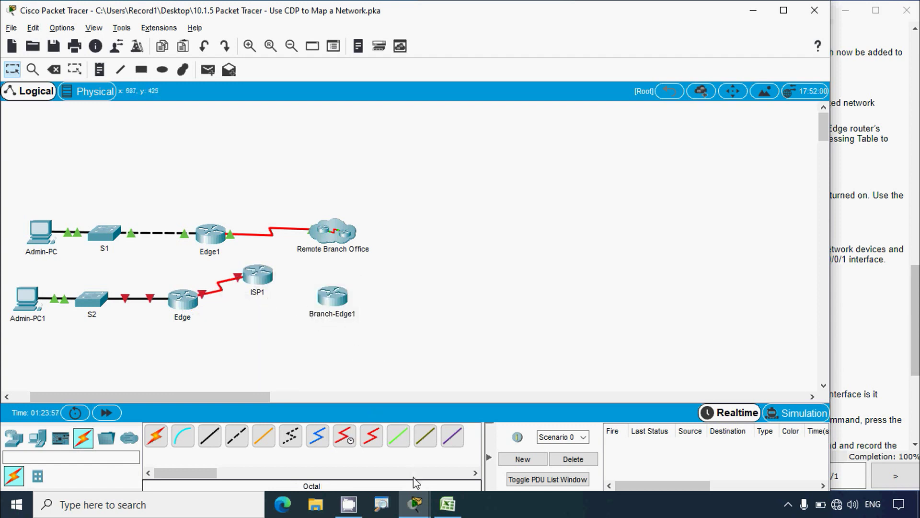
Step: Following row 4 of the Excel Addressing Table, connect ISP1's Serial0/0/1 to Branch-Edge1's Serial0/0/1 with a Serial DCE cable in Packet Tracer
click(416, 504)
click(447, 504)
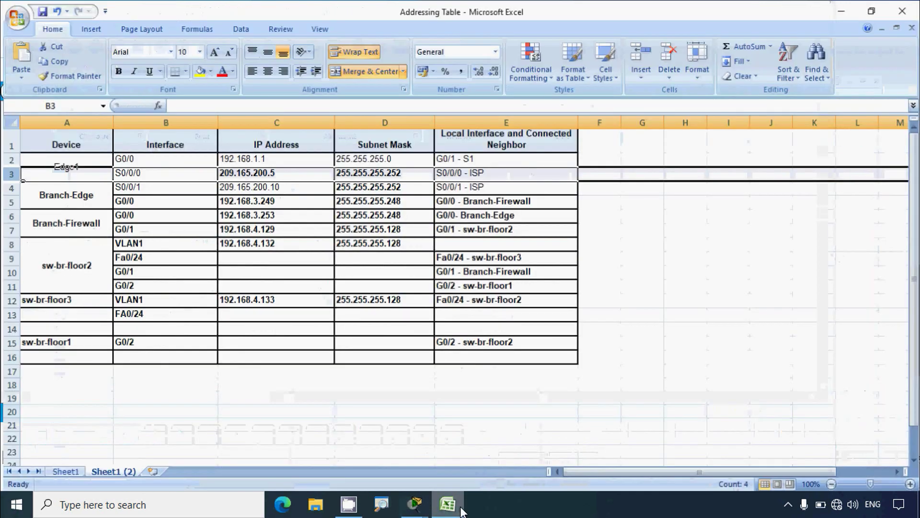
click(461, 186)
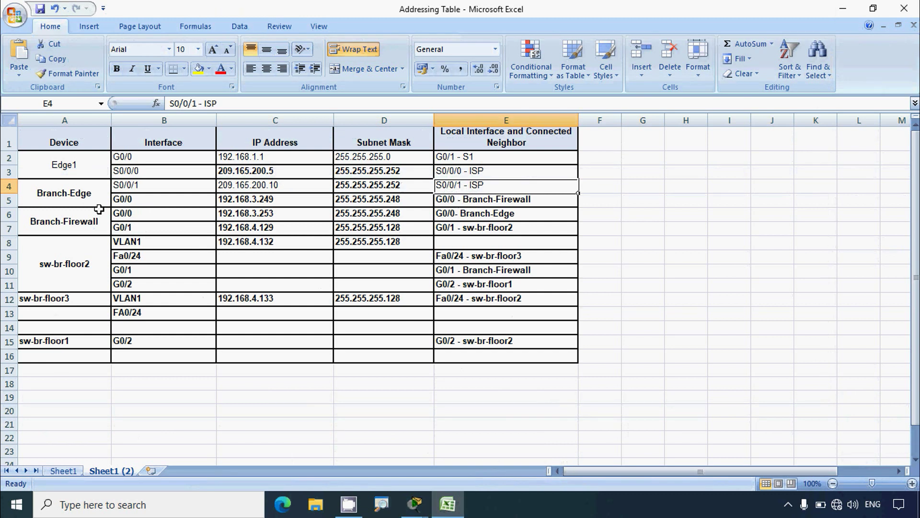
click(139, 186)
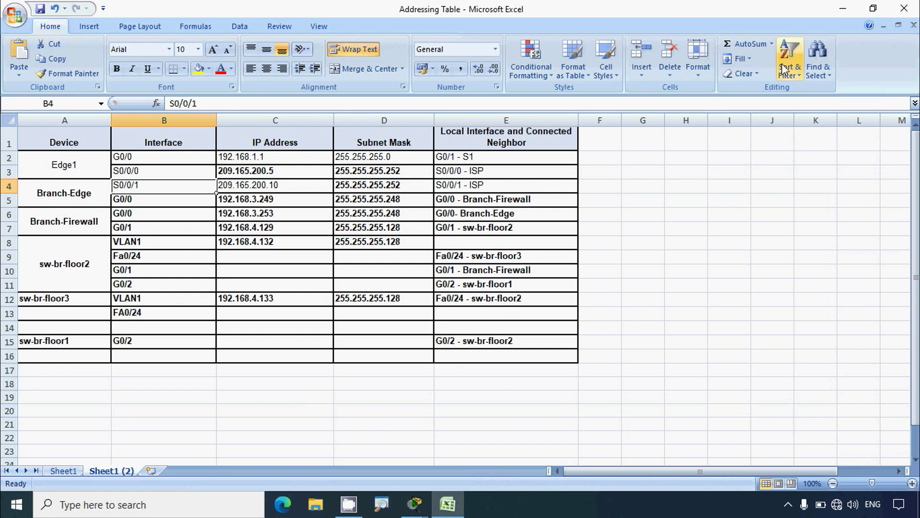
click(843, 8)
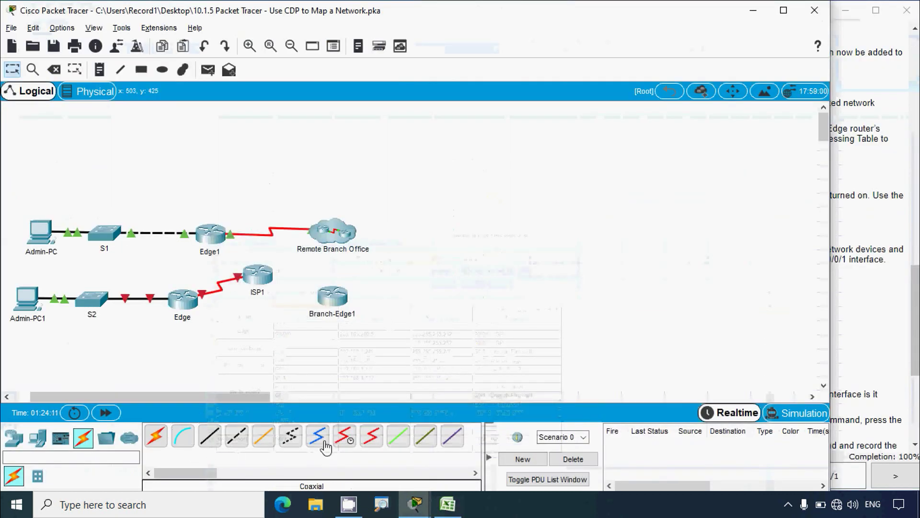
click(344, 436)
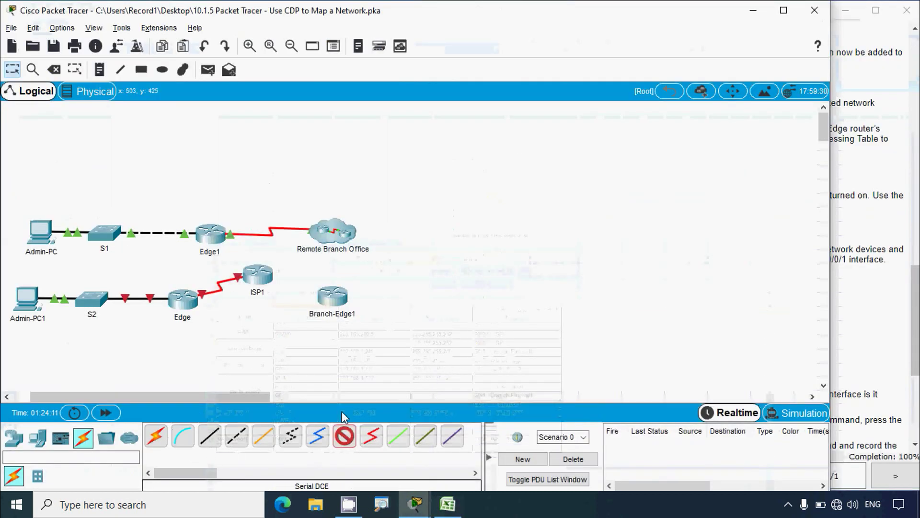
click(259, 276)
click(306, 352)
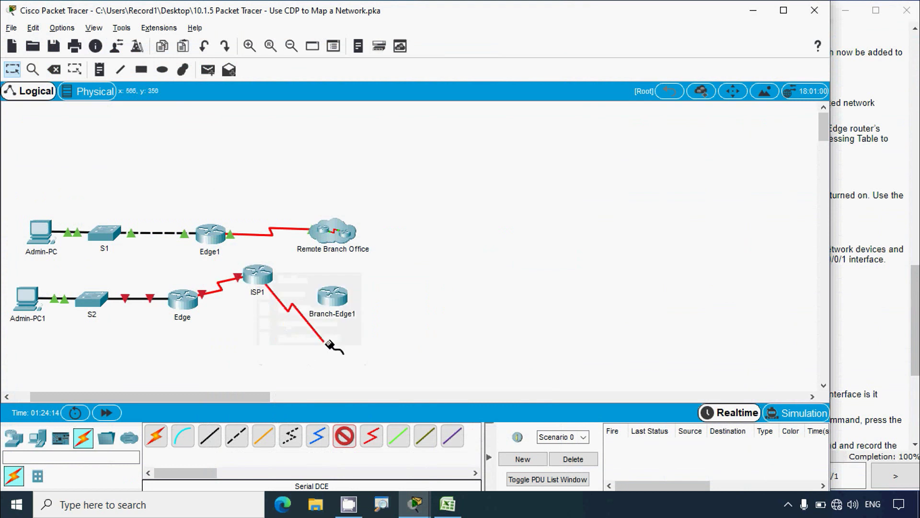
click(330, 297)
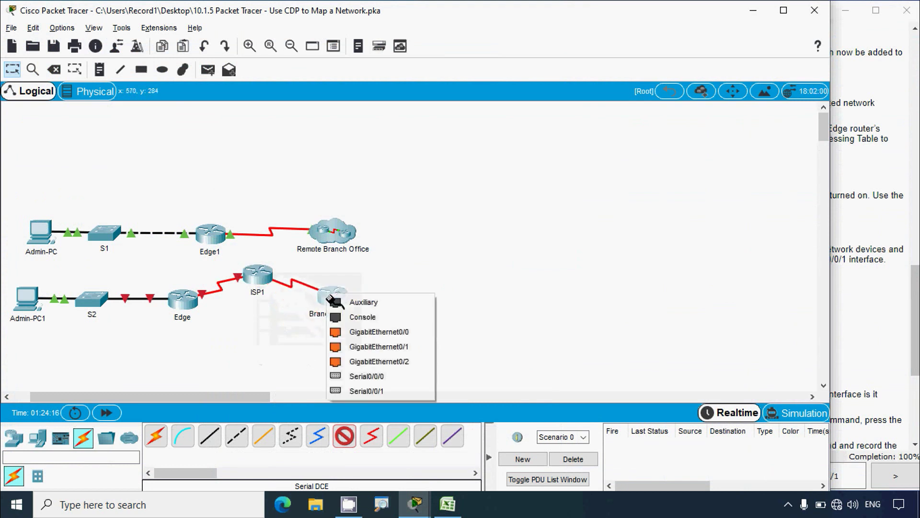
click(367, 390)
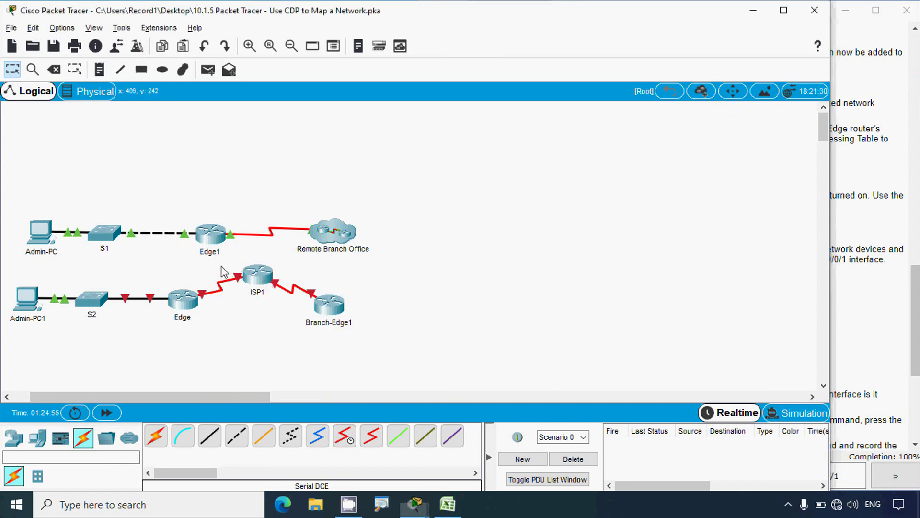
drag(214, 263, 267, 291)
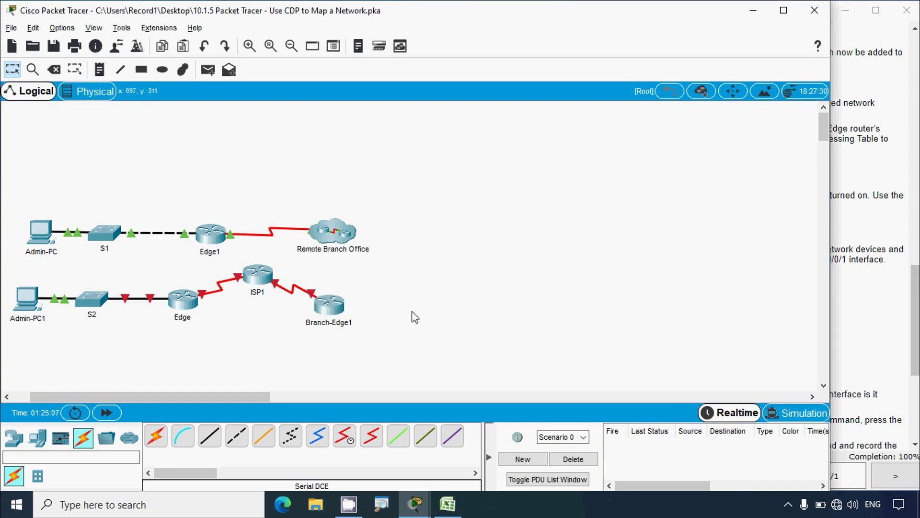
Step: Check the Branch-Firewall entry in the Excel Addressing Table and add a 2911 router beside Branch-Edge1 in Packet Tracer
click(451, 507)
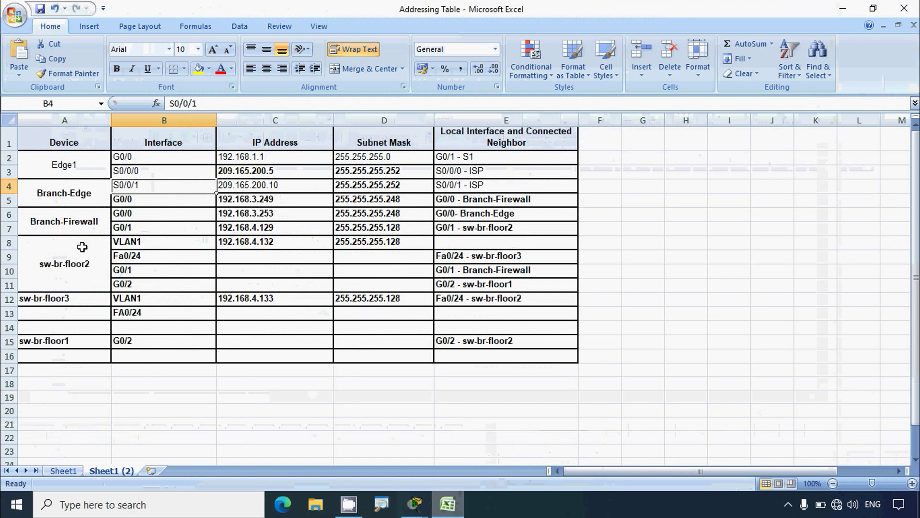
click(59, 230)
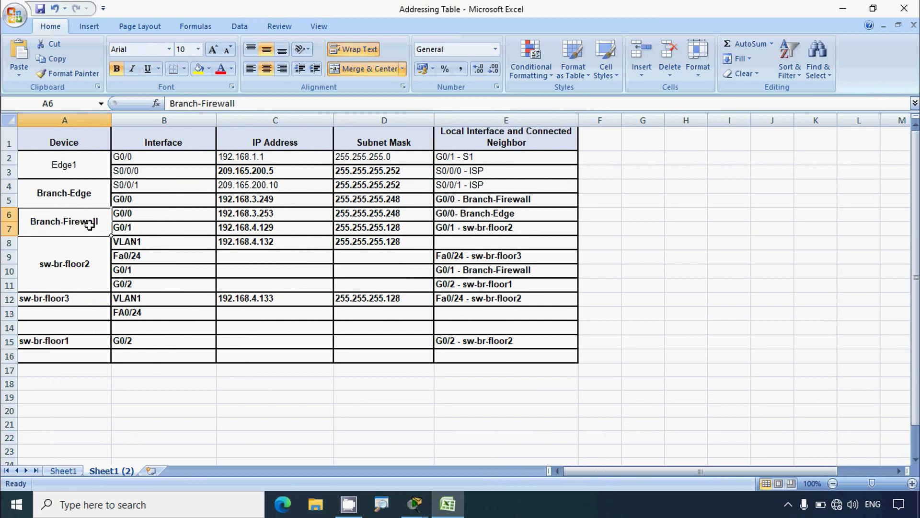
click(842, 8)
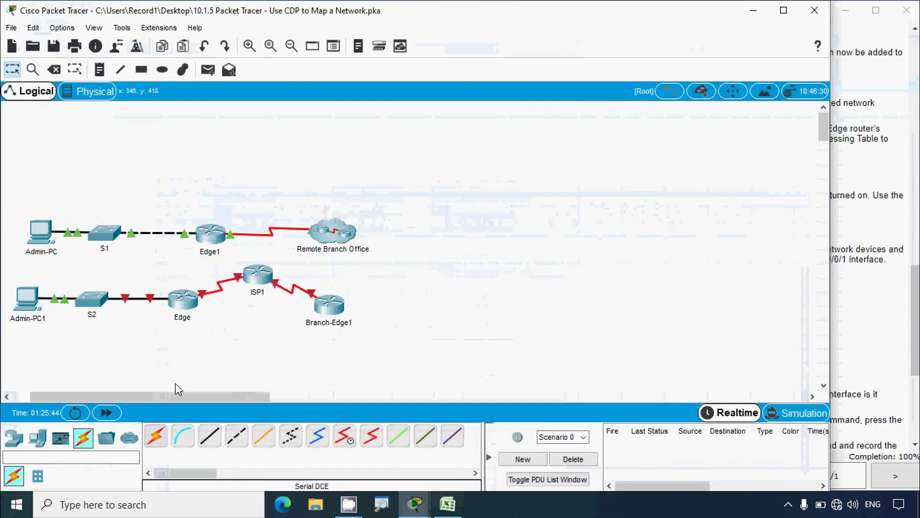
click(14, 438)
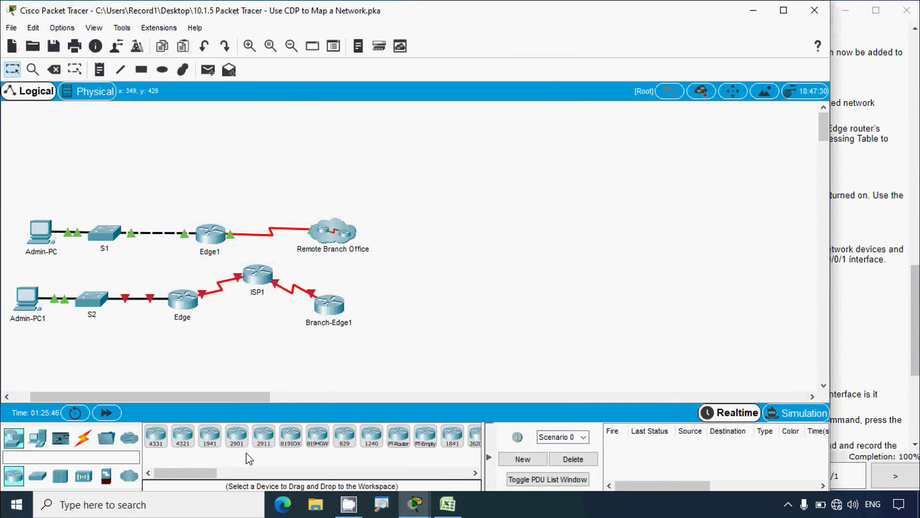
click(263, 433)
click(416, 311)
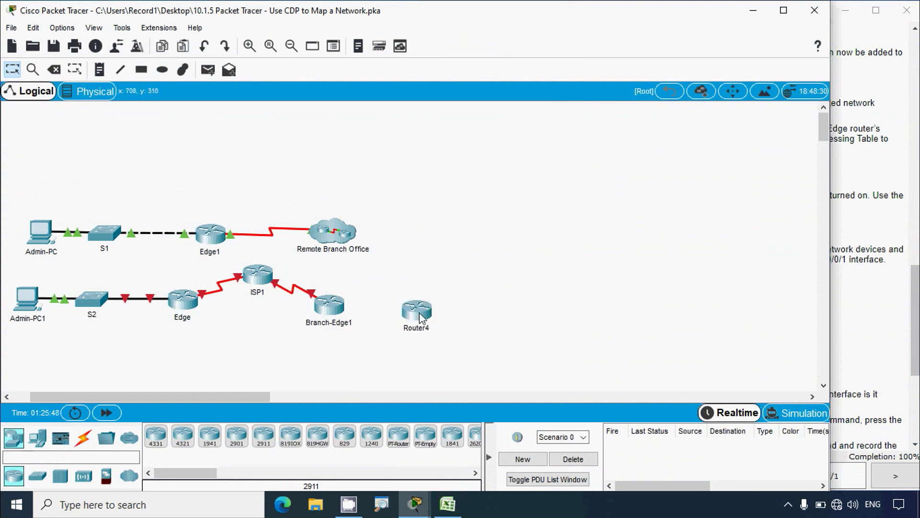
Step: Copy the Branch-Firewall name from Excel, rename the new router Branch-Firewall1, and move it farther from Branch-Edge1
click(447, 503)
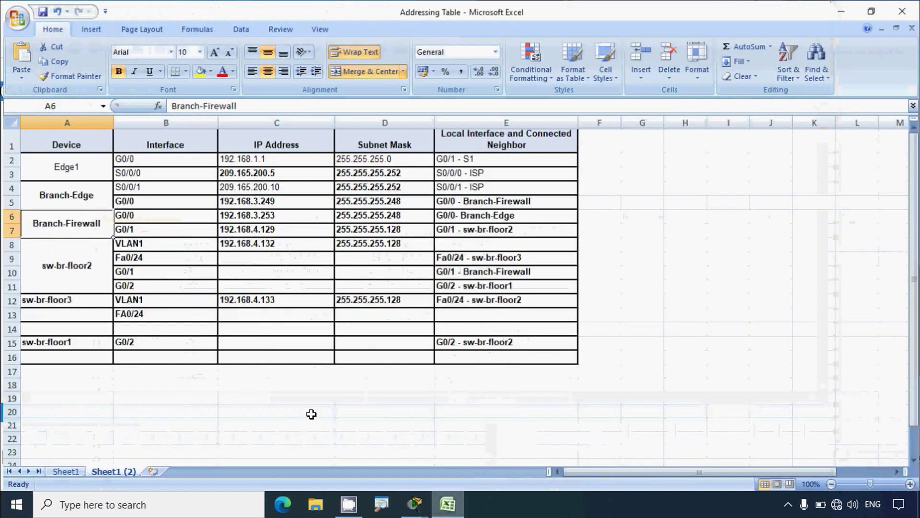
drag(248, 104, 168, 115)
key(ctrl+c)
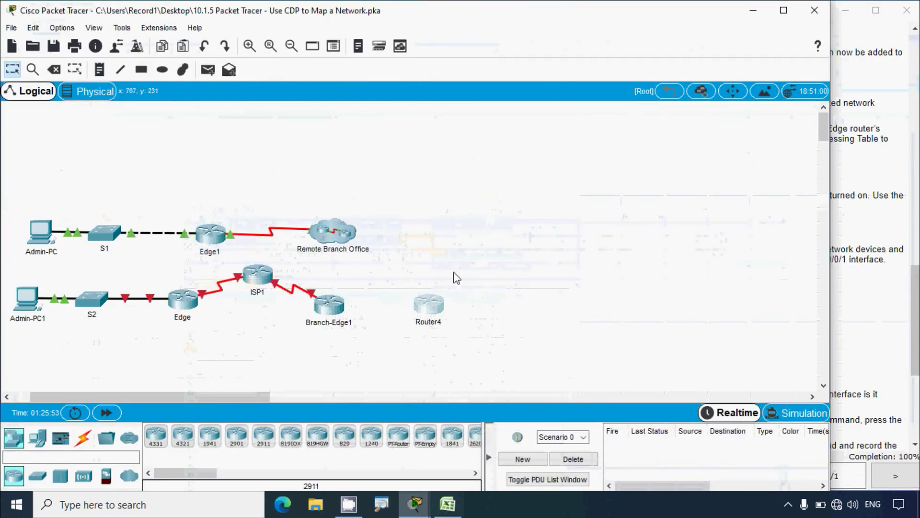
click(843, 8)
click(428, 324)
drag(441, 322, 382, 322)
key(ctrl+v)
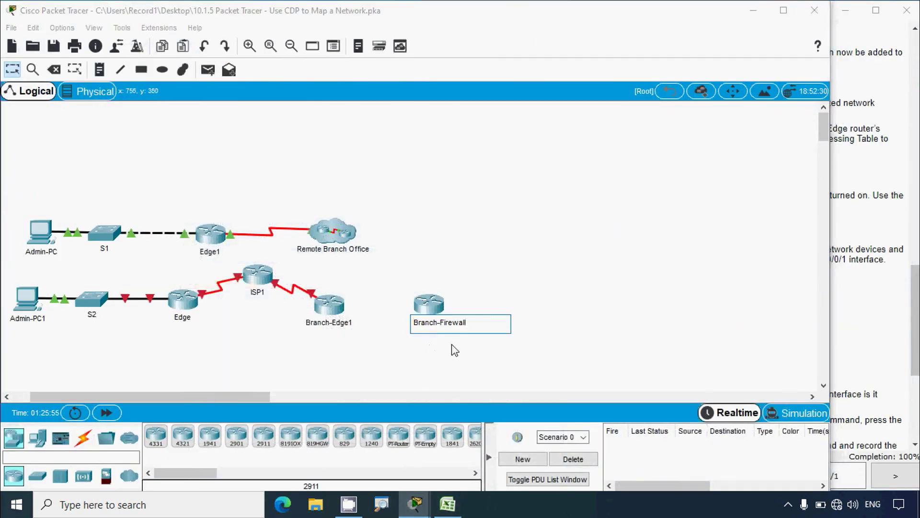
text(1)
click(455, 363)
drag(429, 303, 467, 303)
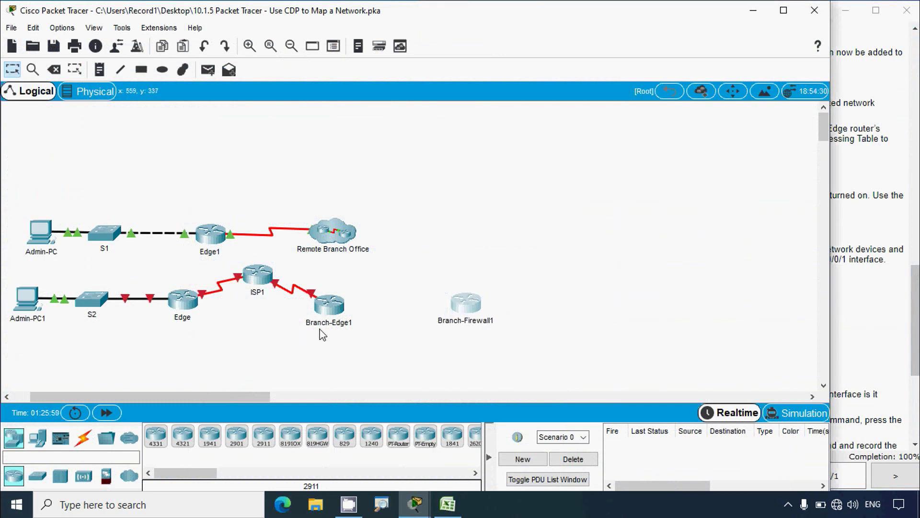
Step: Following row 6 of the Excel Addressing Table, connect Branch-Edge1's GigabitEthernet0/0 to Branch-Firewall1's GigabitEthernet0/0 with a Copper Cross-Over cable in Packet Tracer
click(447, 503)
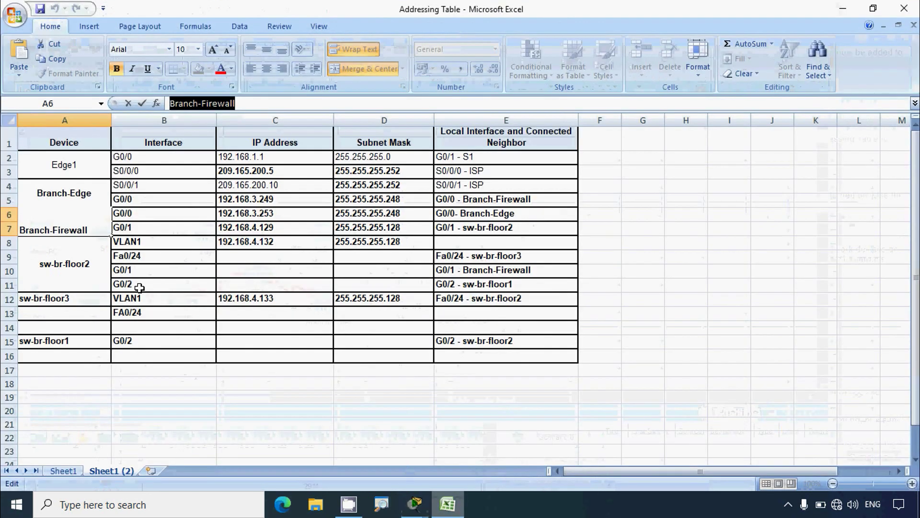
click(92, 260)
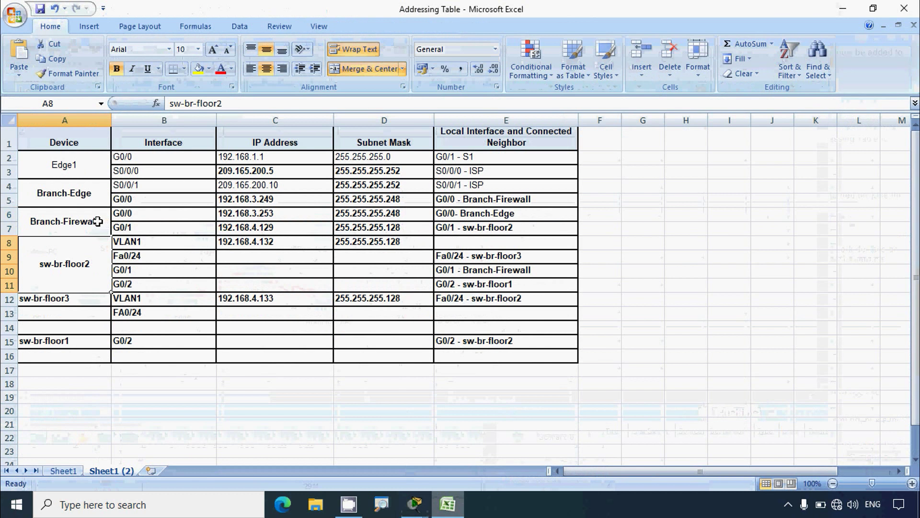
click(444, 217)
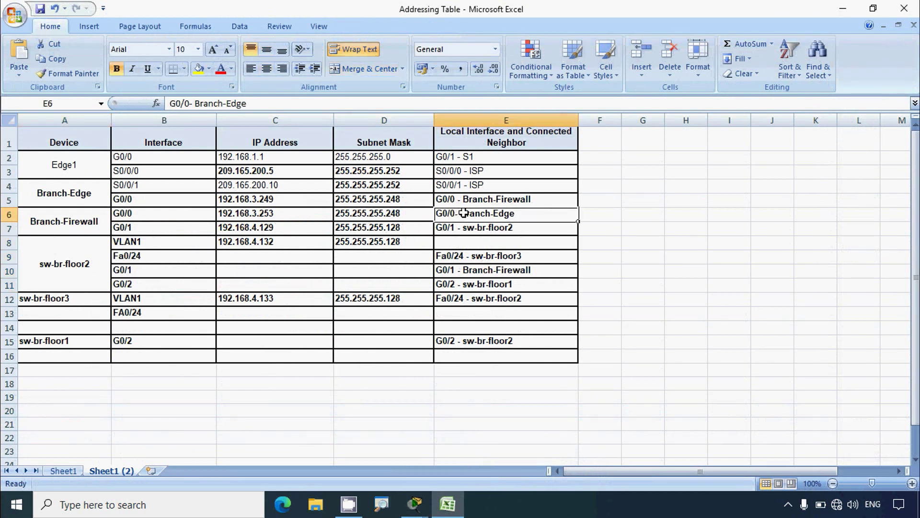
click(134, 215)
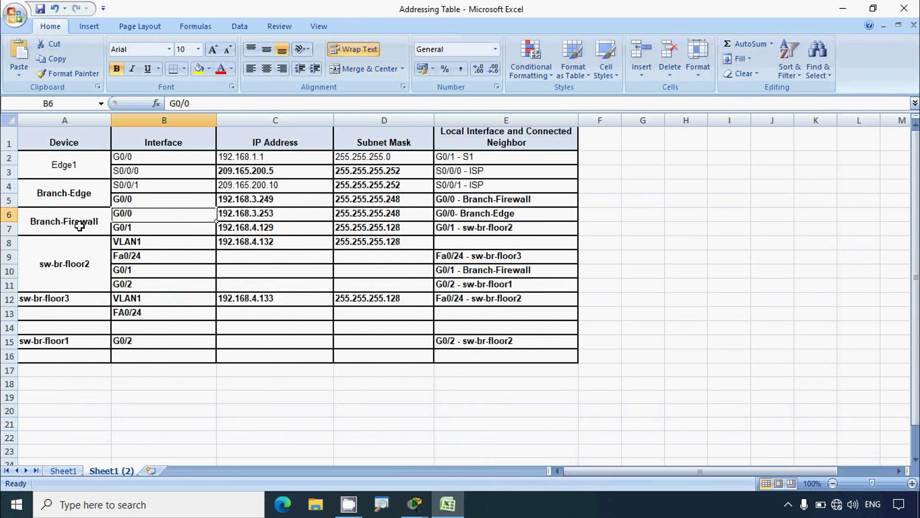
click(447, 213)
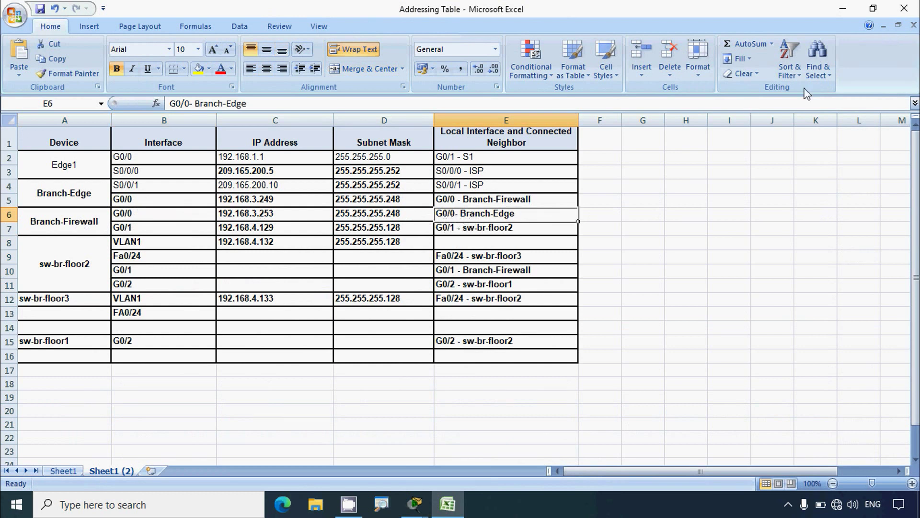
click(842, 9)
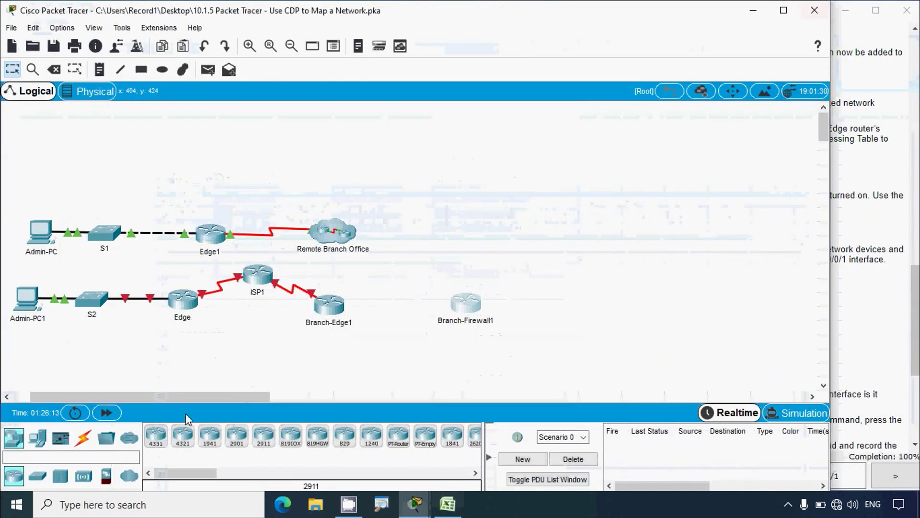
click(83, 438)
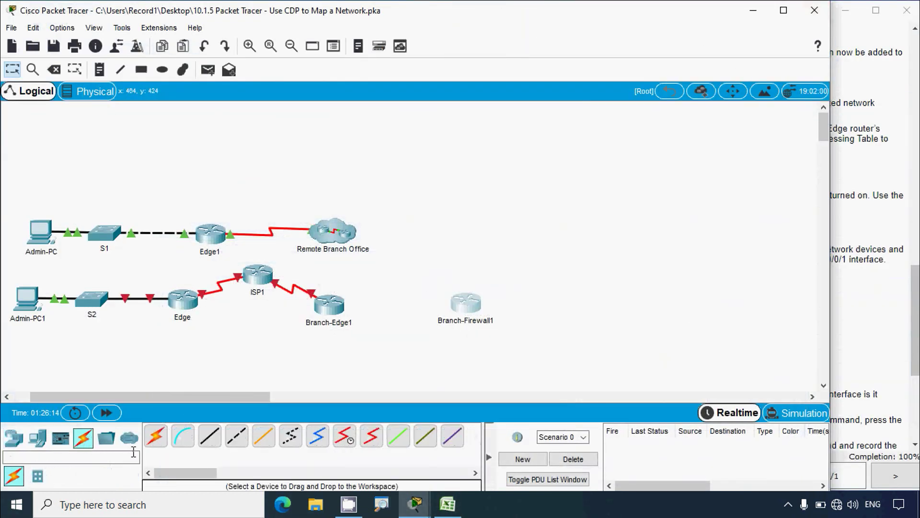
click(235, 437)
click(329, 306)
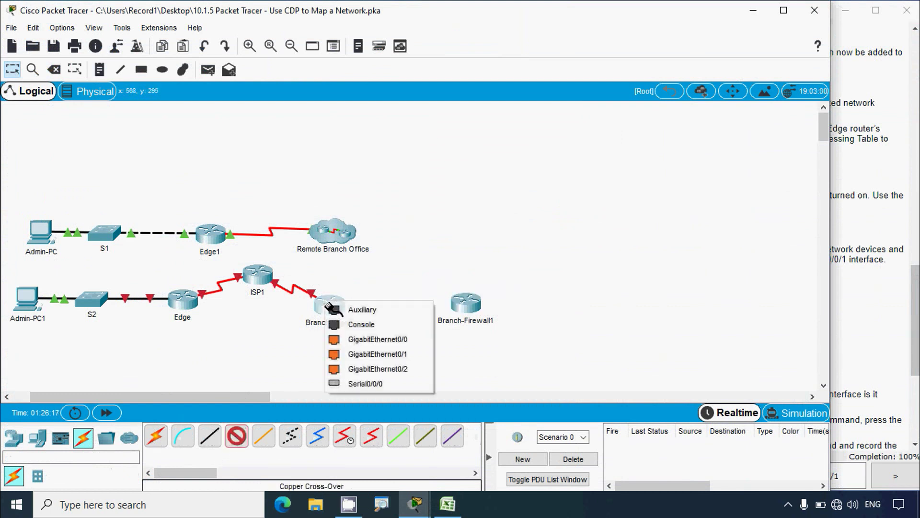
click(371, 338)
click(465, 306)
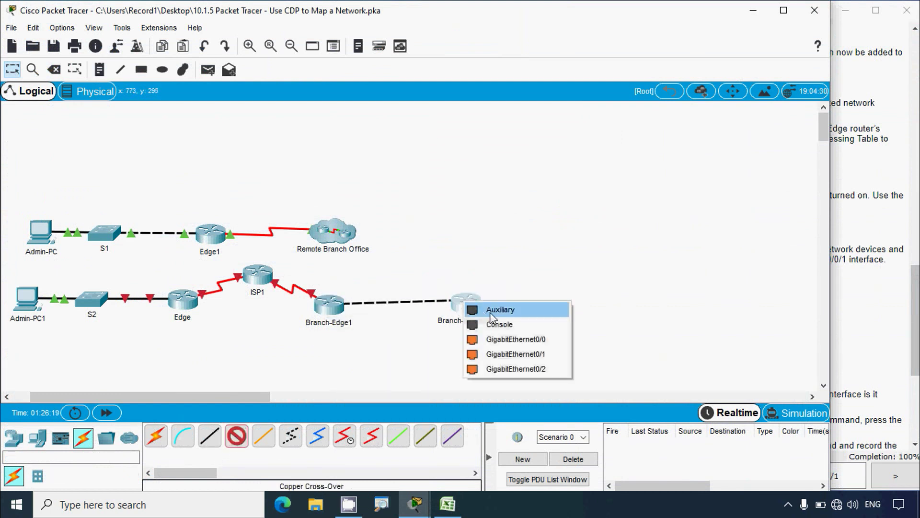
click(514, 339)
drag(469, 307, 474, 318)
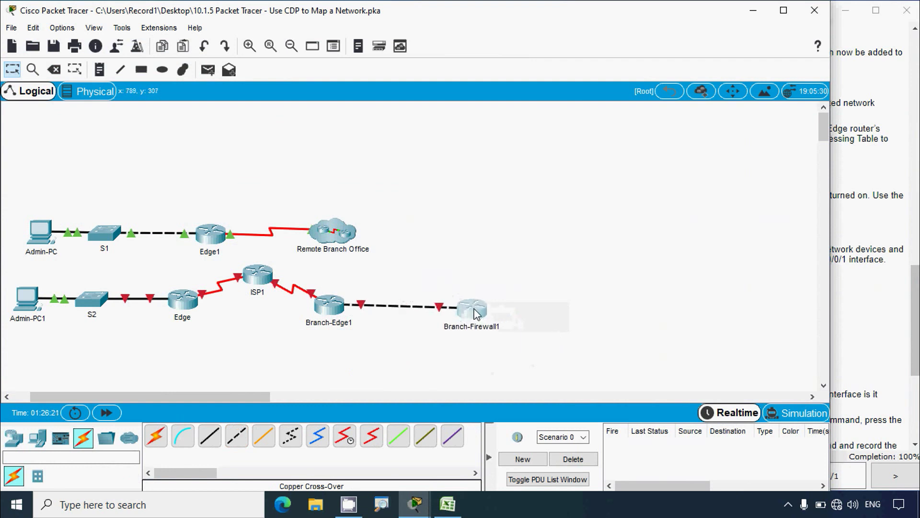
key(ctrl+z)
Step: Check Branch-Firewall's G0/1 neighbor in row 7 of the Excel Addressing Table and add a 2960 switch beside Branch-Firewall1 in Packet Tracer
key(alt+Tab)
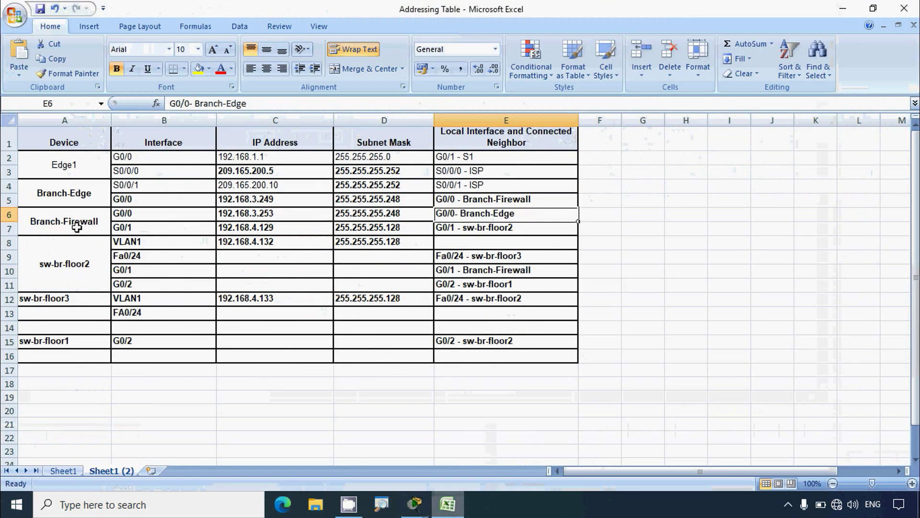
click(11, 228)
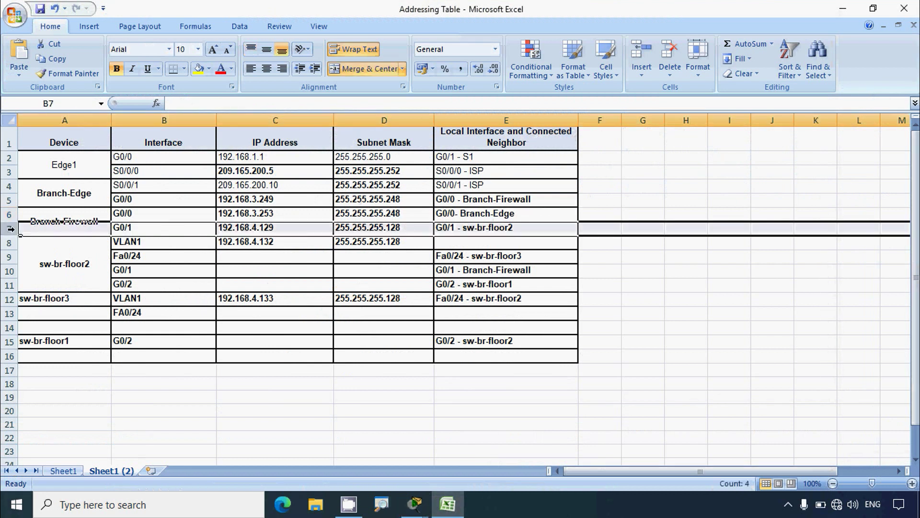
click(490, 228)
double_click(490, 228)
drag(490, 229, 477, 231)
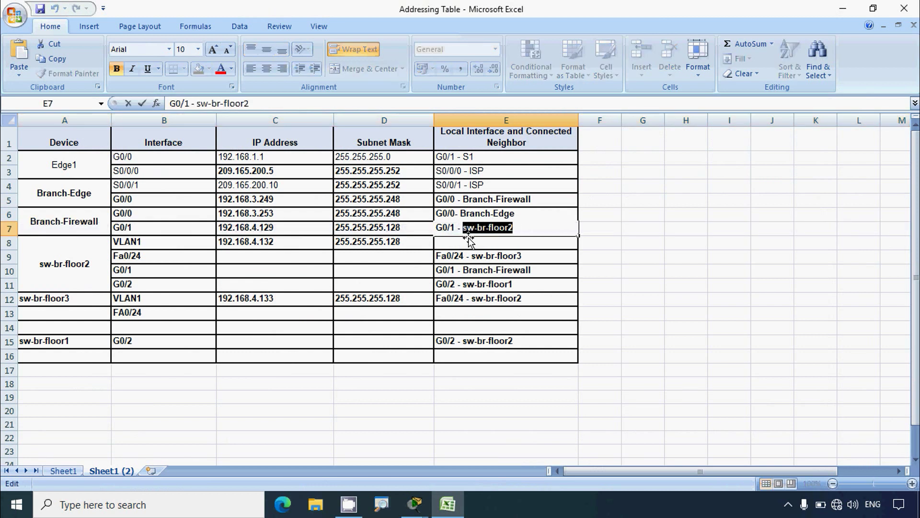
key(Escape)
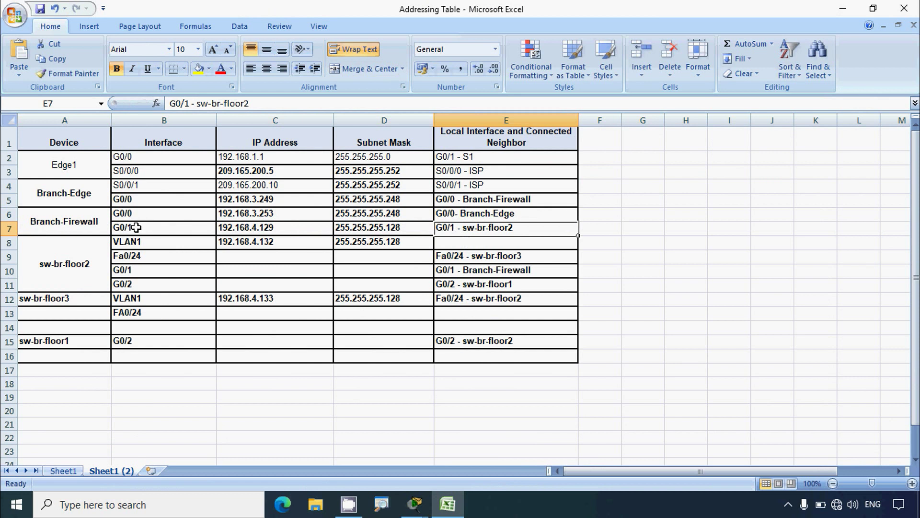
click(88, 229)
click(838, 11)
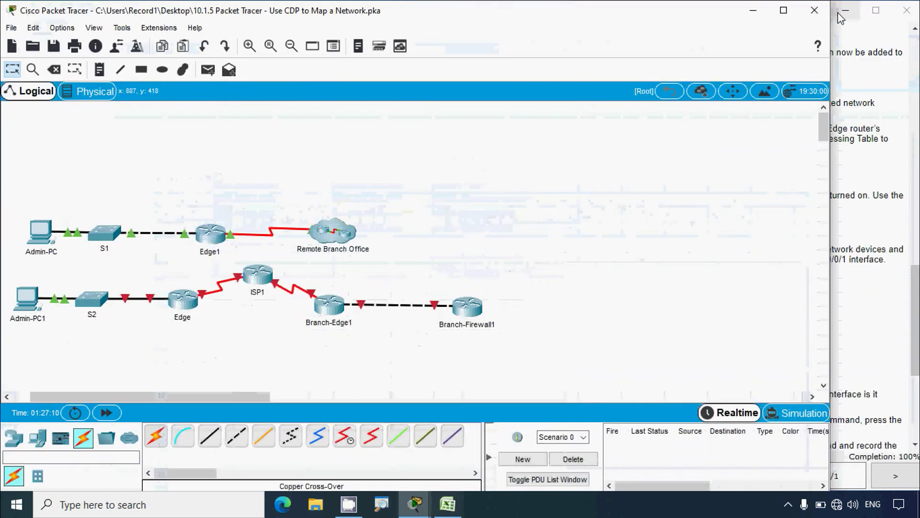
click(16, 438)
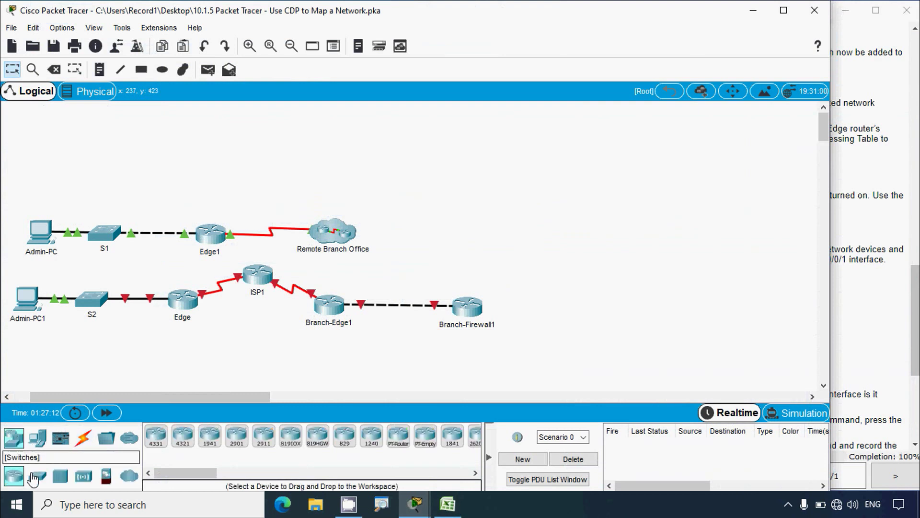
click(566, 305)
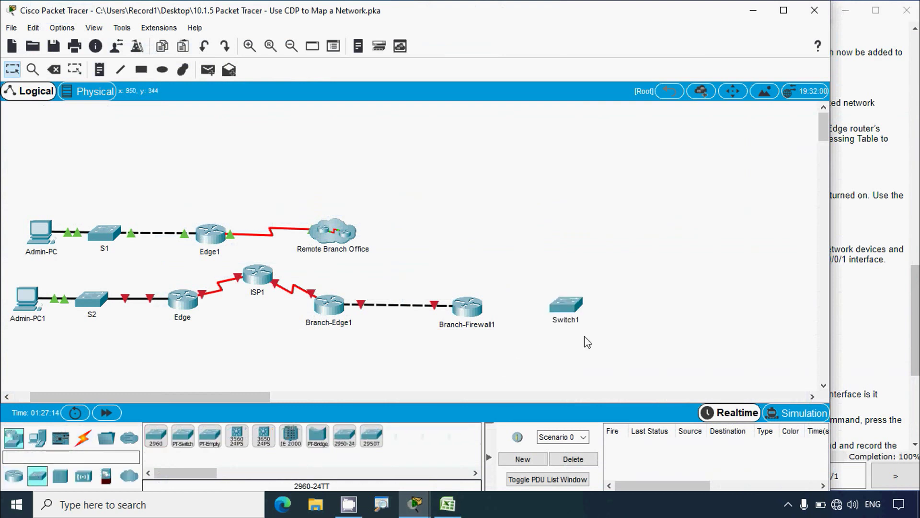
Step: Rename the new 2960 switch as sw1-br-floor2
click(554, 316)
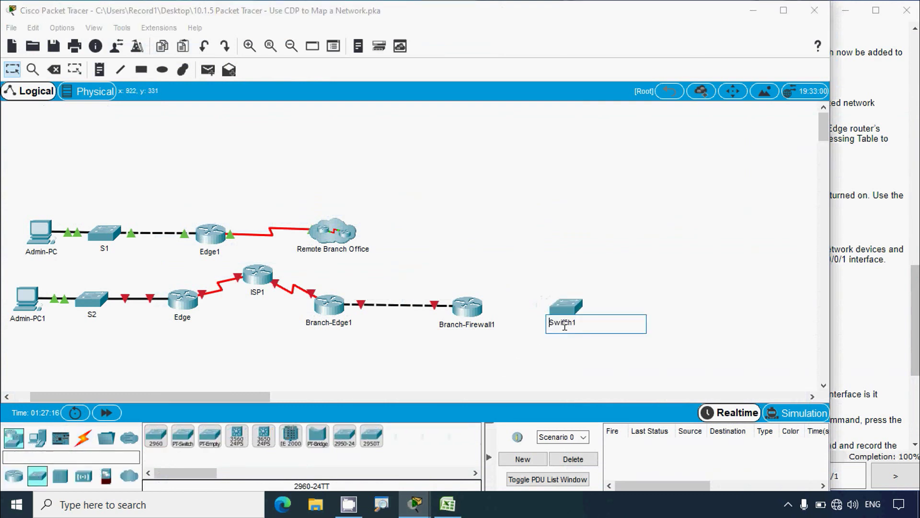
double_click(559, 322)
text(sw-br-floor2)
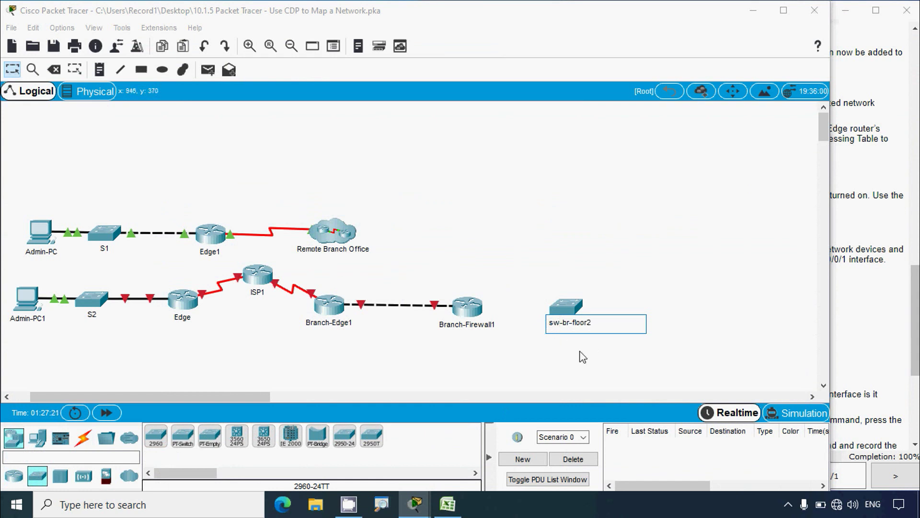
text(1)
key(Return)
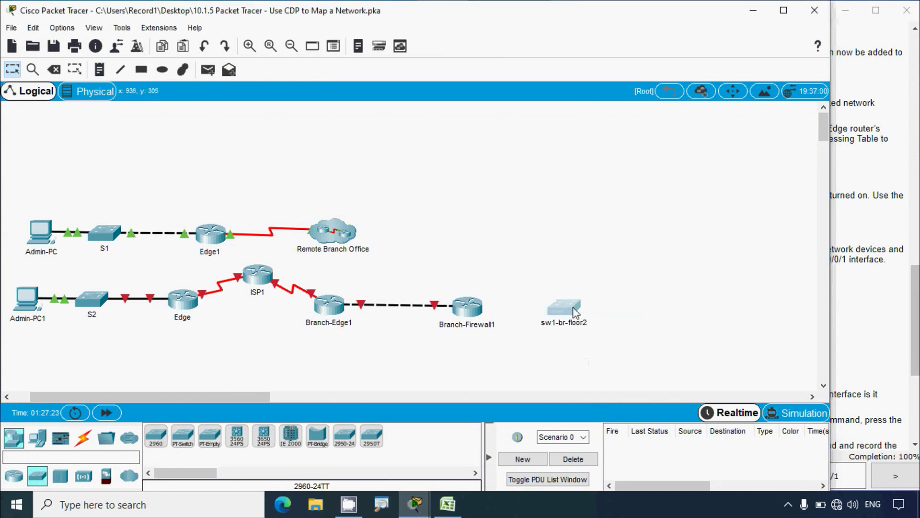
Step: Connect Branch-Firewall1's GigabitEthernet0/1 to sw1-br-floor2 with a Copper Straight-Through cable, checking the port against the Excel Addressing Table
click(83, 438)
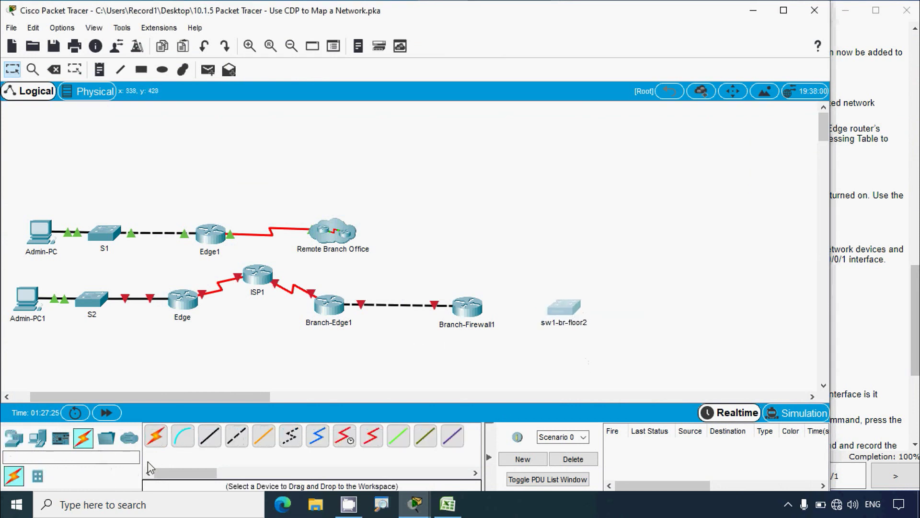
click(209, 443)
click(465, 307)
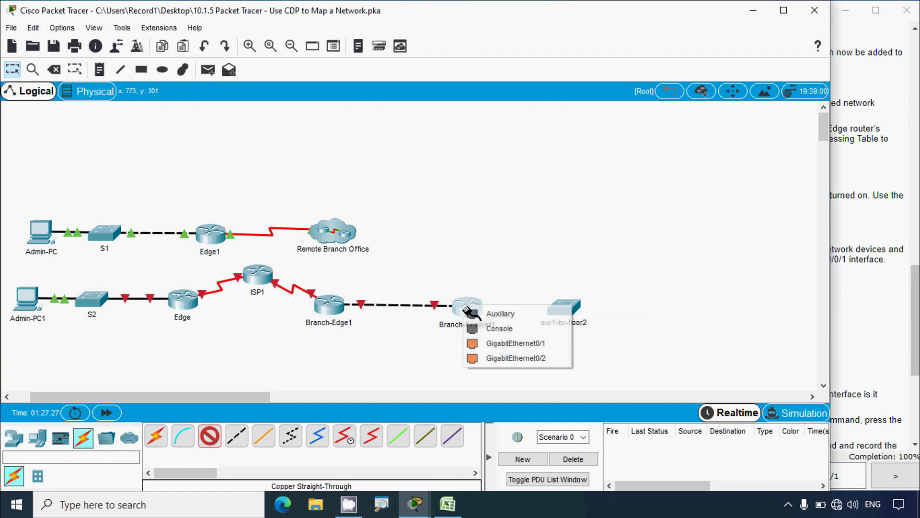
click(446, 510)
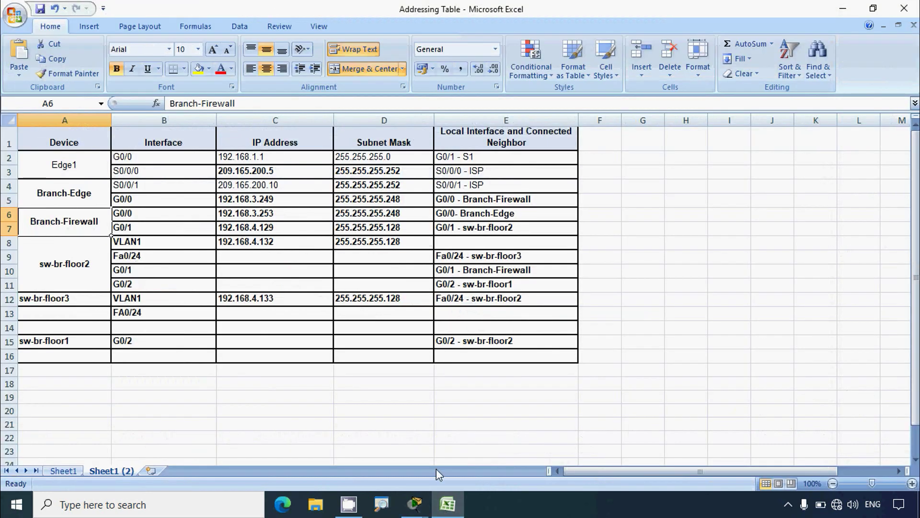
click(446, 504)
click(465, 306)
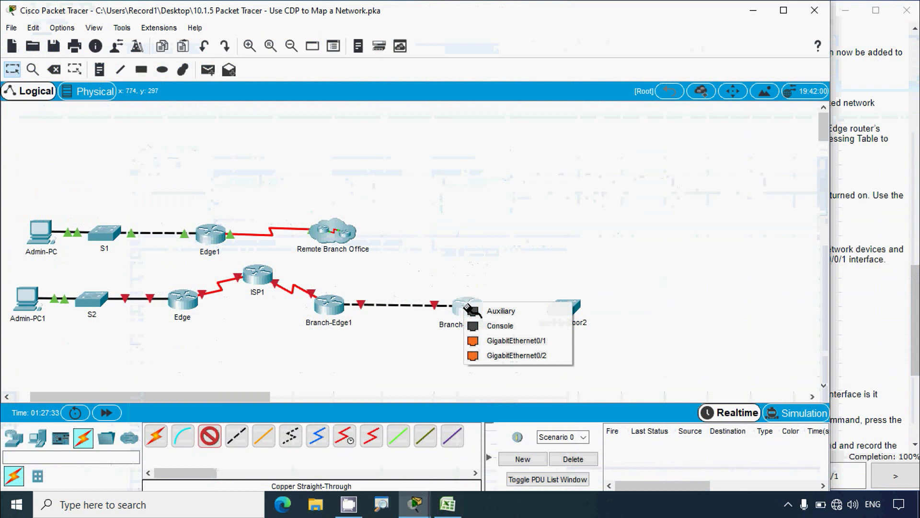
click(508, 342)
click(564, 306)
click(618, 381)
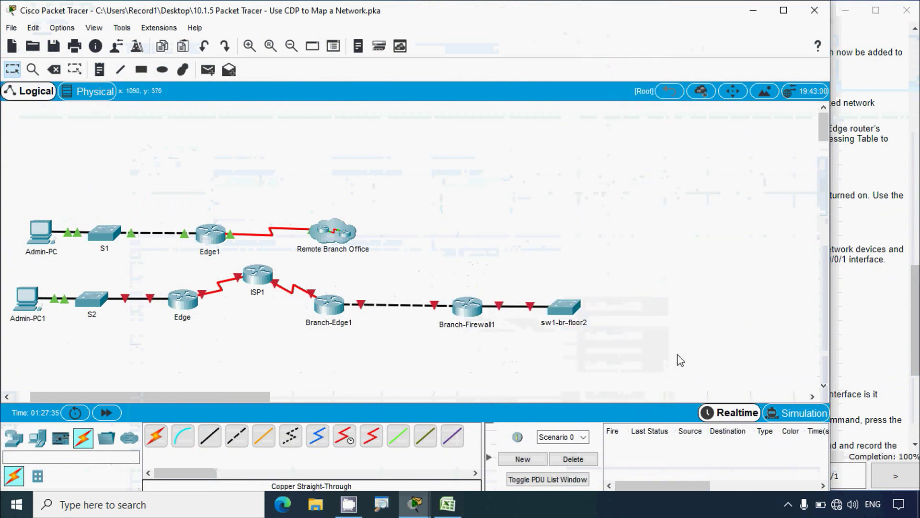
Step: Examine the neighbors of sw-br-floor2 in rows 9 to 11 of the Excel Addressing Table against the Packet Tracer topology
key(alt+Tab)
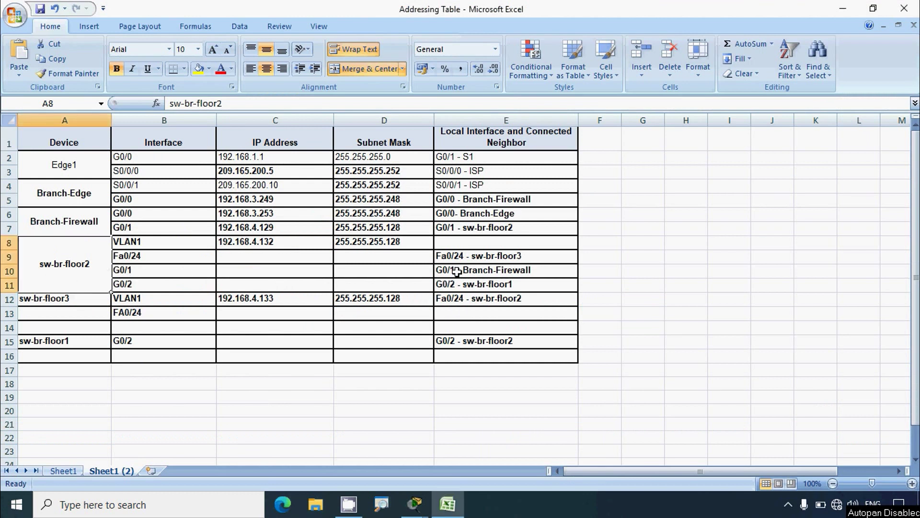
drag(463, 259, 473, 296)
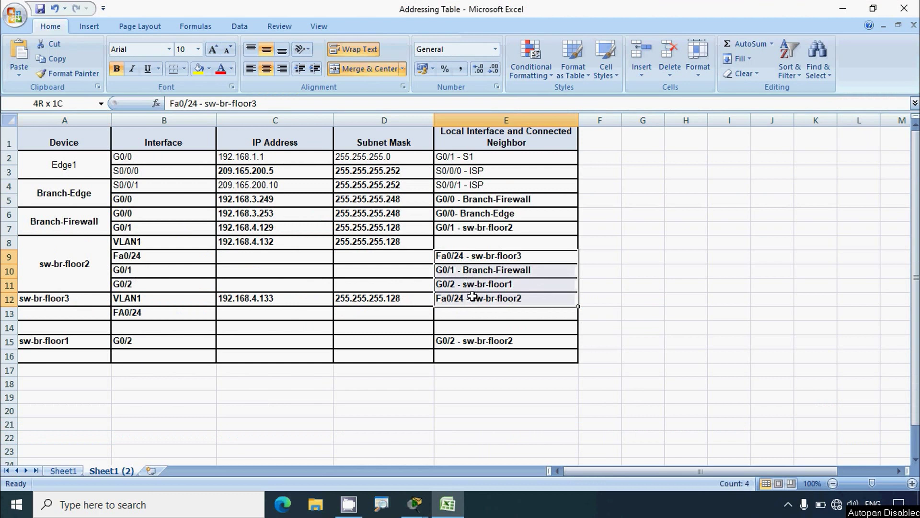
click(482, 272)
click(454, 506)
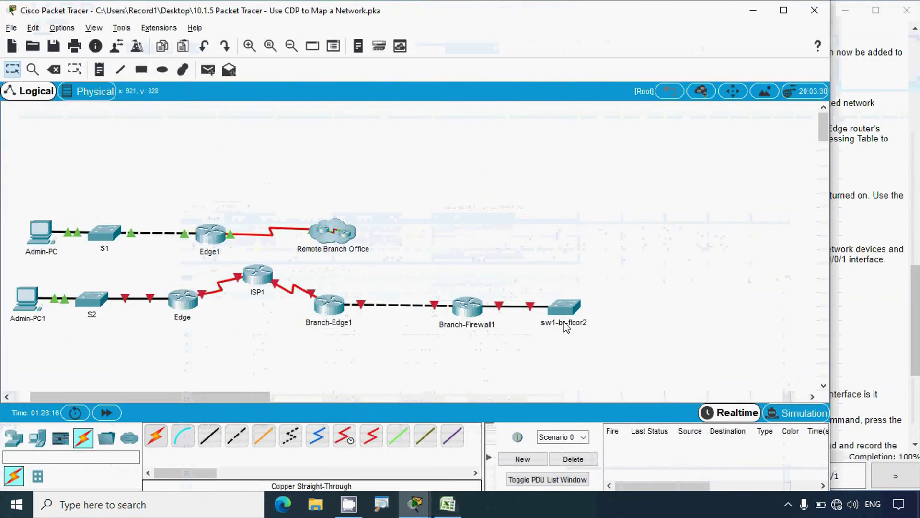
click(448, 503)
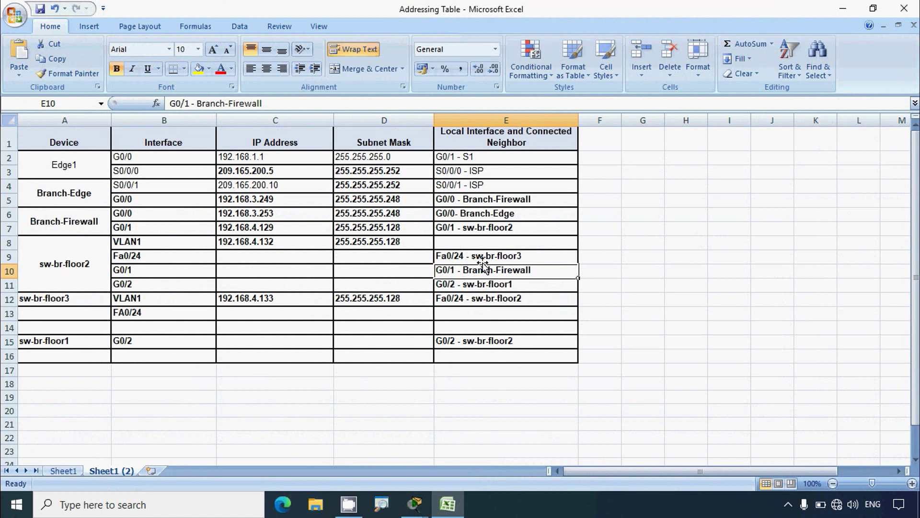
click(503, 283)
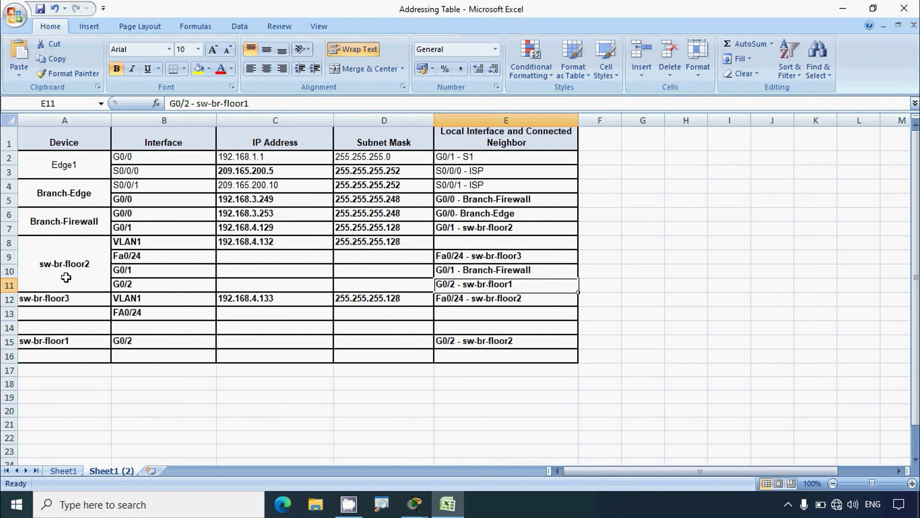
click(496, 257)
click(496, 284)
click(842, 9)
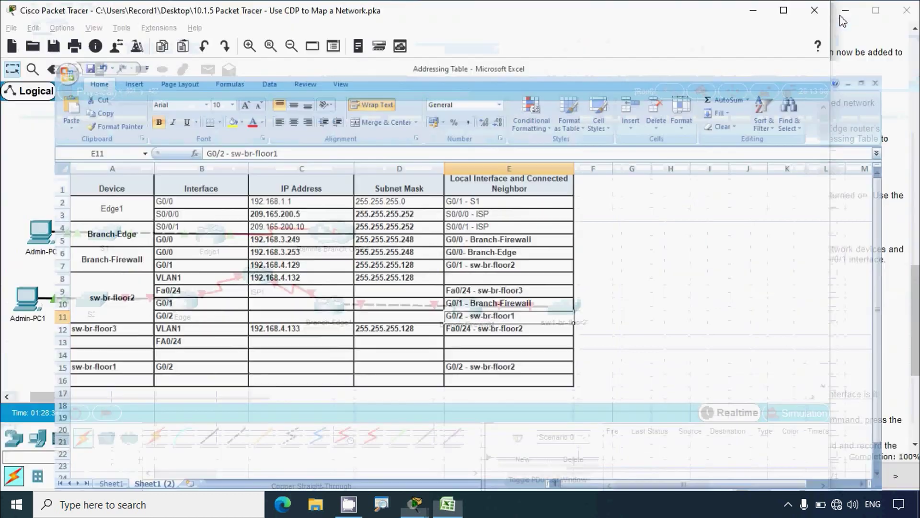
Step: Add two 2960 switches beyond sw1-br-floor2 in Packet Tracer, one above and one below its level
click(42, 437)
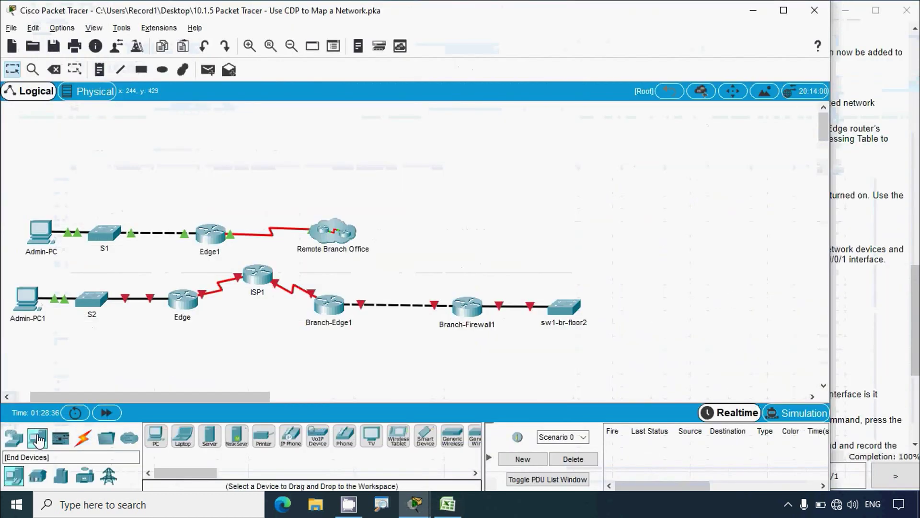
click(13, 437)
click(38, 476)
click(156, 437)
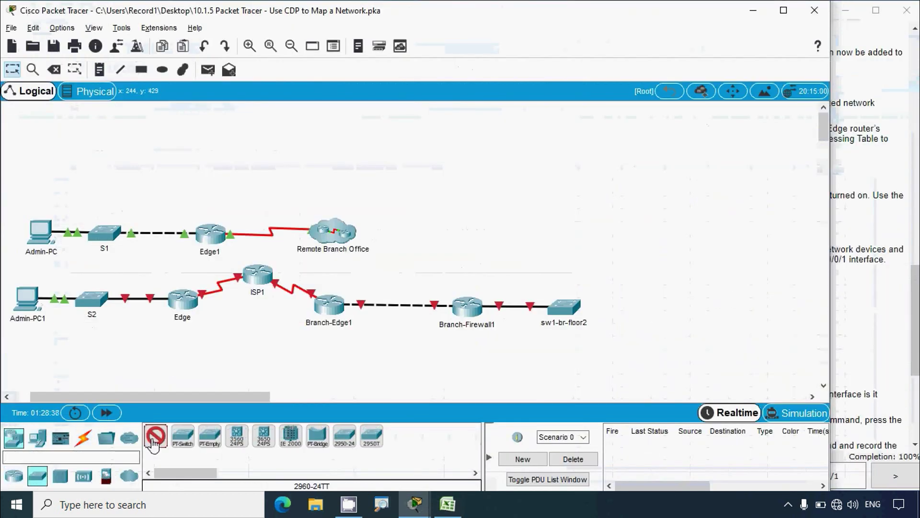
click(644, 268)
click(644, 344)
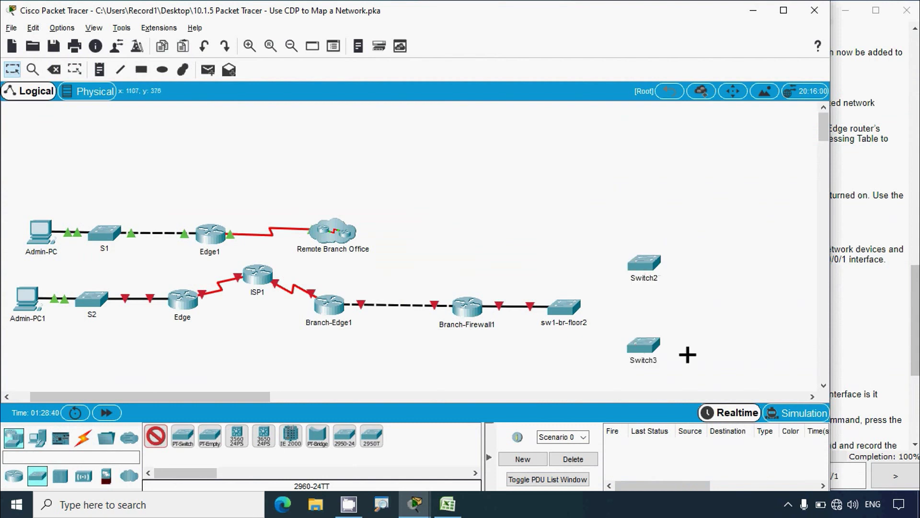
Step: Rename the upper new switch as sw1-br-floor1 and the lower one as sw1-br-floor3
click(573, 323)
key(ctrl+c)
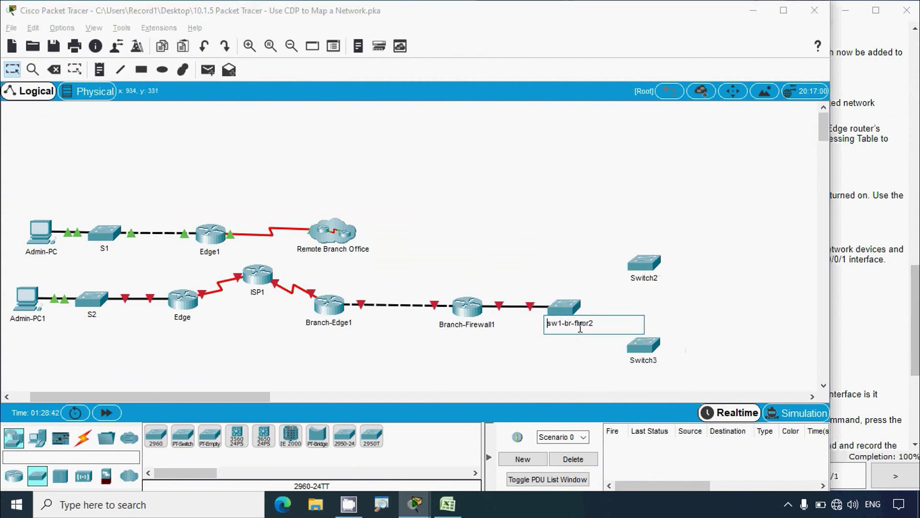
click(647, 277)
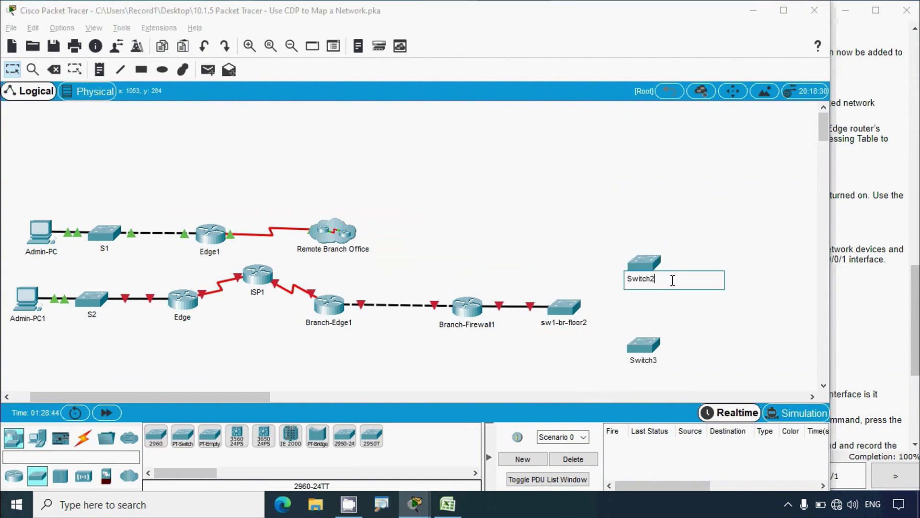
key(ctrl+v)
key(Return)
click(643, 360)
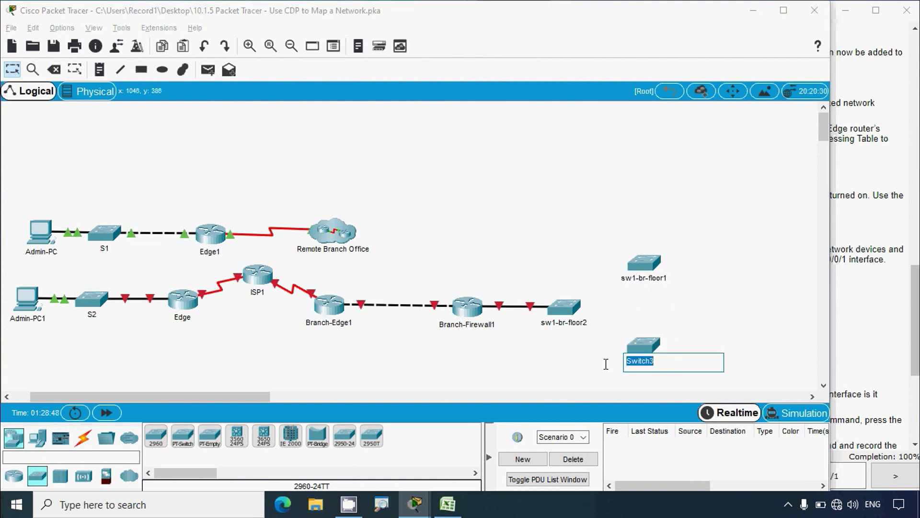
key(ctrl+v)
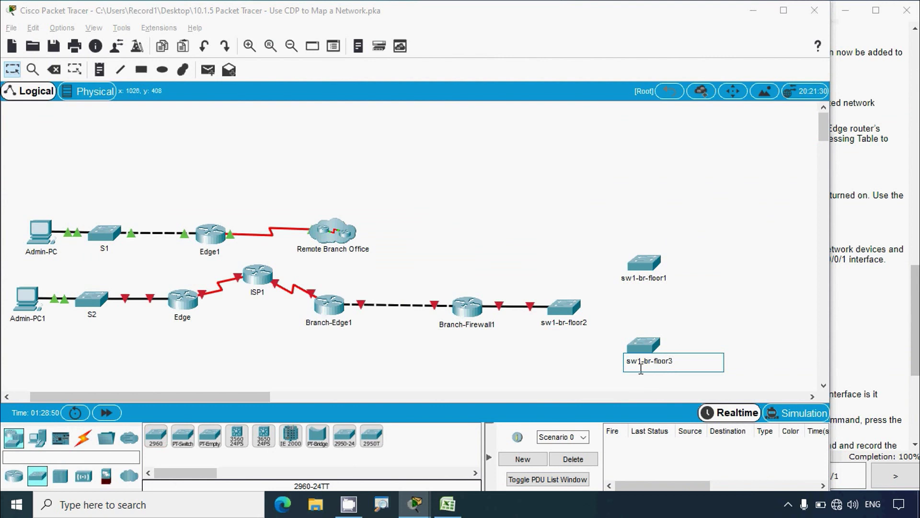
key(Return)
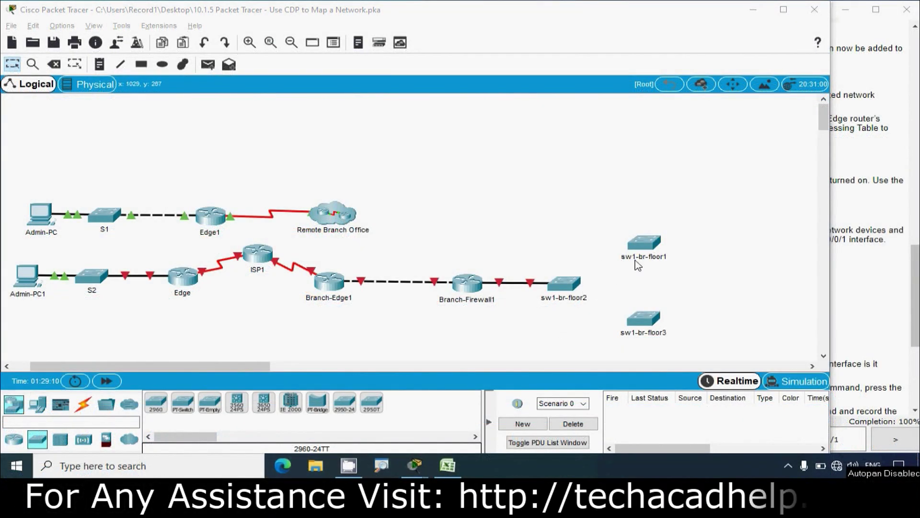
Step: Following row 9 of the Excel Addressing Table, connect sw1-br-floor2's FastEthernet0/24 to sw1-br-floor3 with a Copper Cross-Over cable in Packet Tracer
click(448, 465)
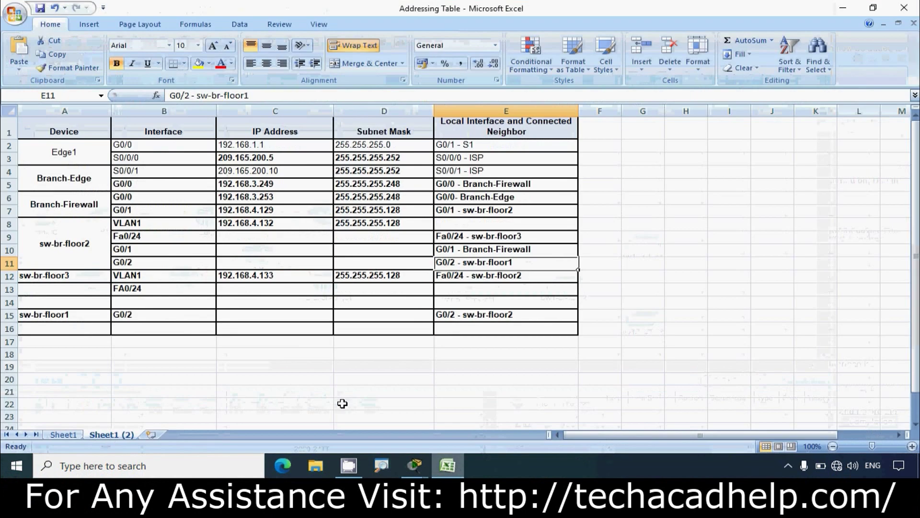
click(147, 236)
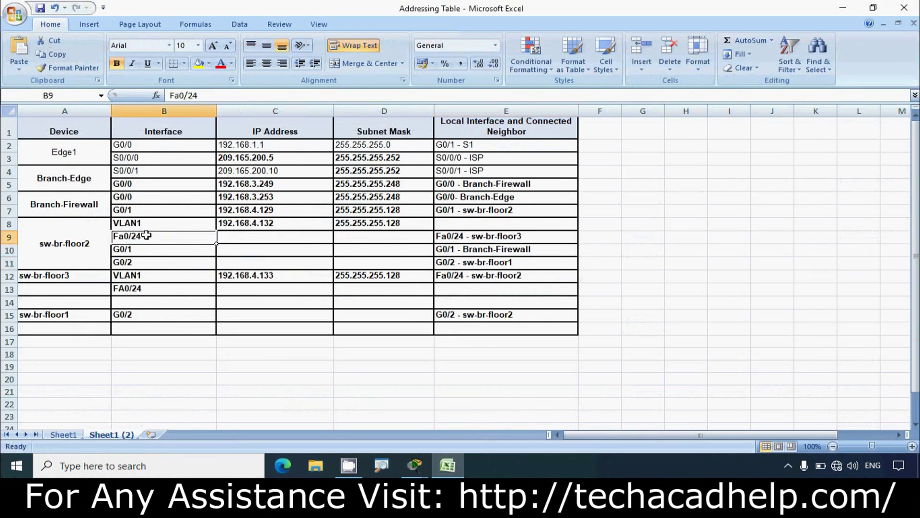
click(8, 236)
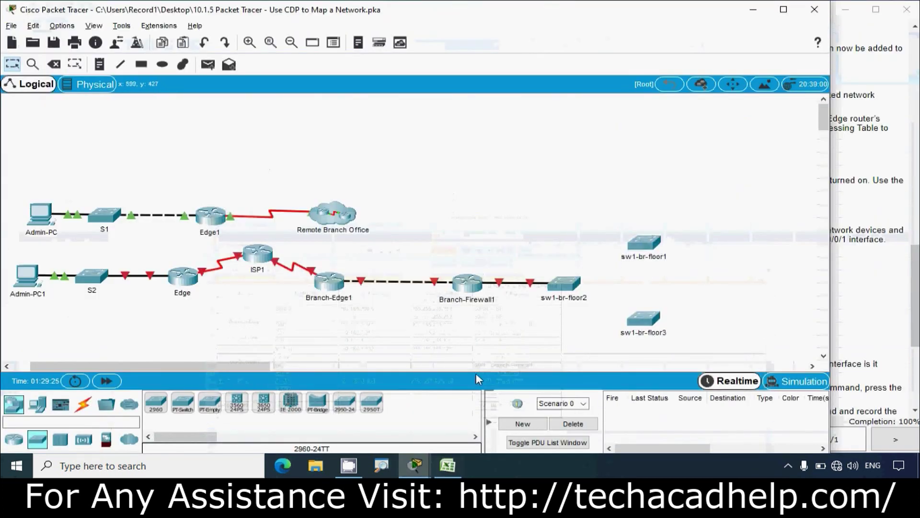
click(83, 404)
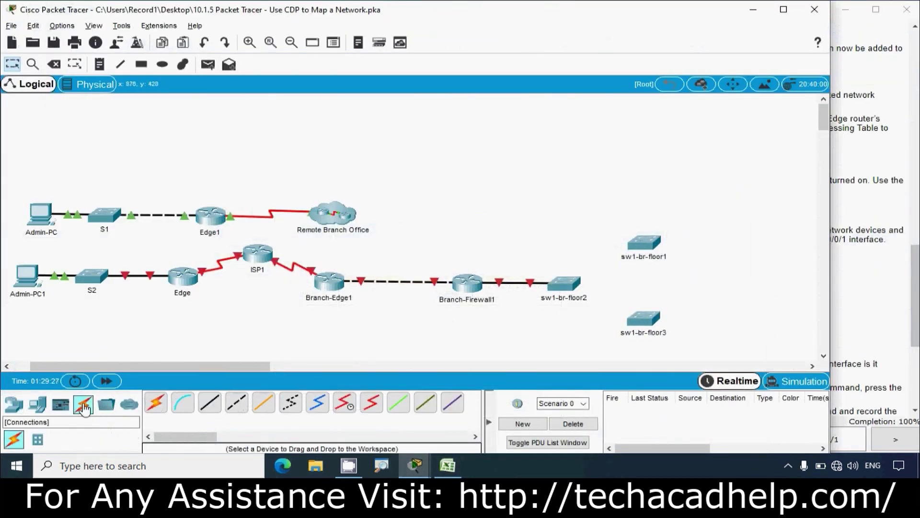
click(235, 408)
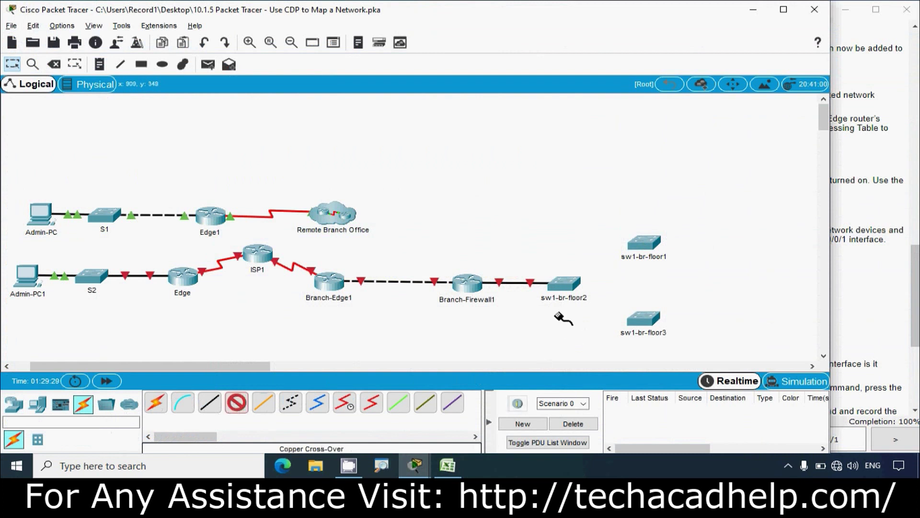
click(565, 291)
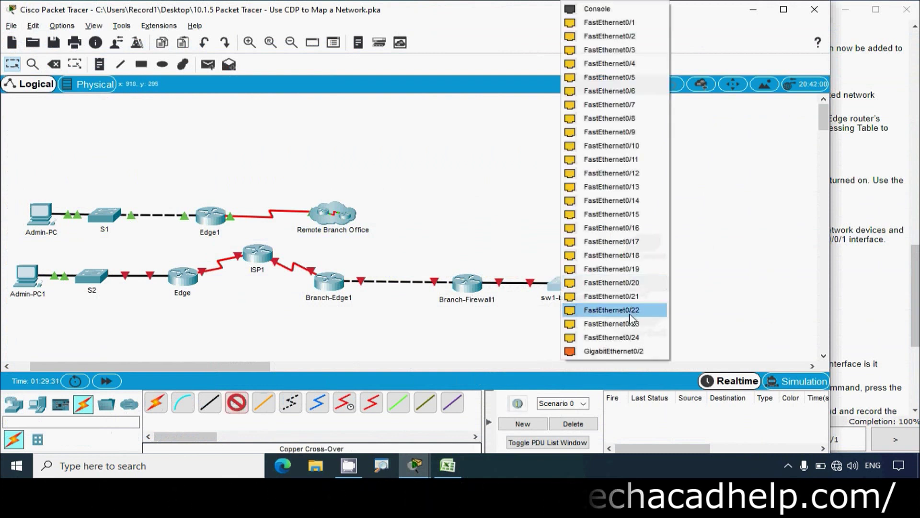
click(623, 337)
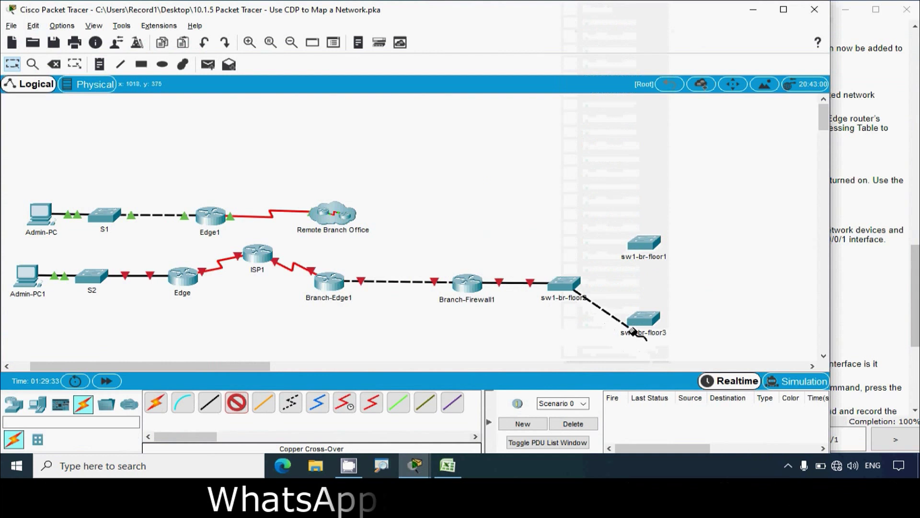
click(642, 322)
click(690, 323)
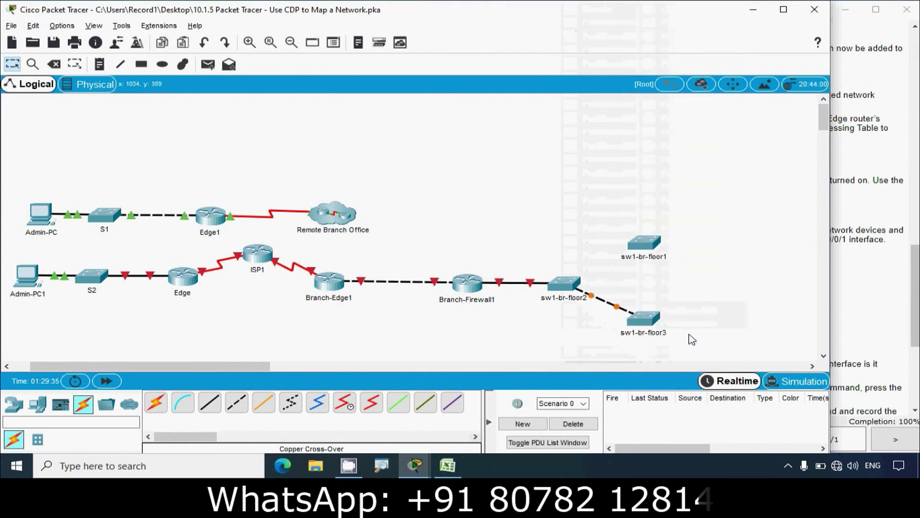
Step: Following row 11 of the Excel Addressing Table, connect sw1-br-floor2's GigabitEthernet0/2 to sw1-br-floor1 with a Copper Cross-Over cable in Packet Tracer
click(447, 465)
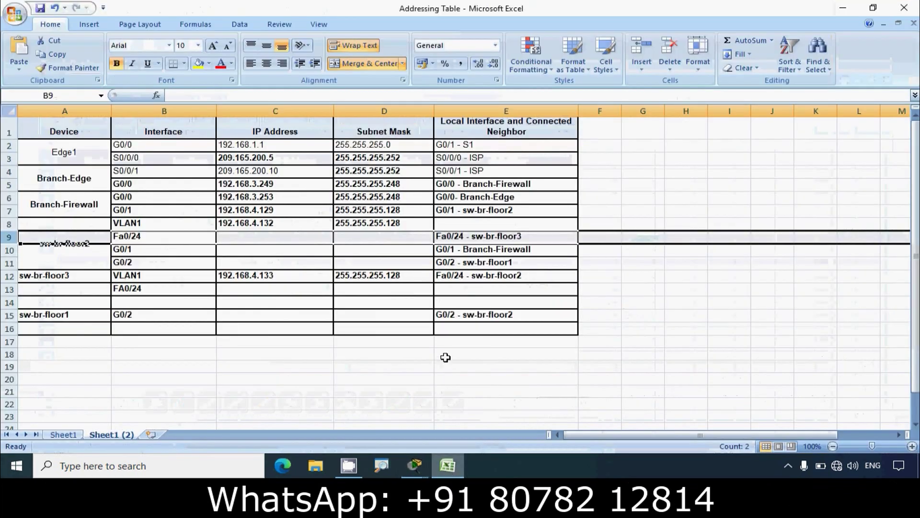
click(8, 263)
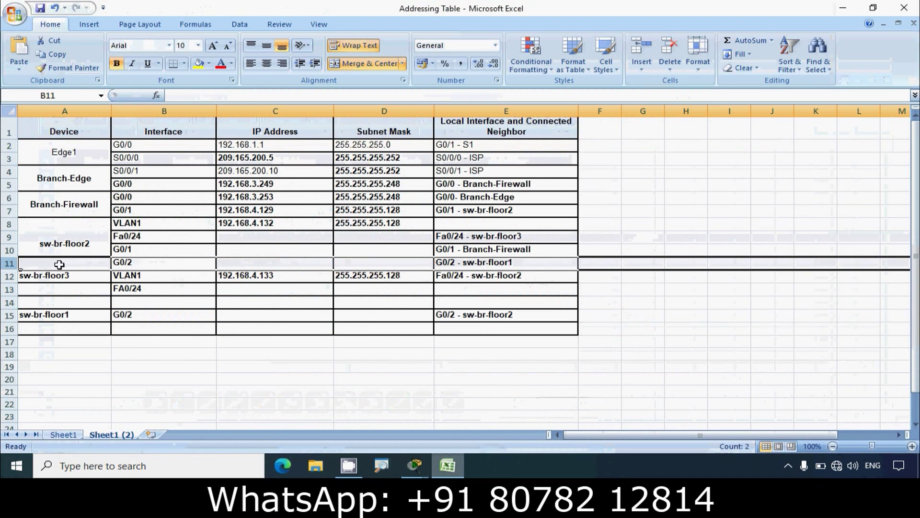
click(126, 262)
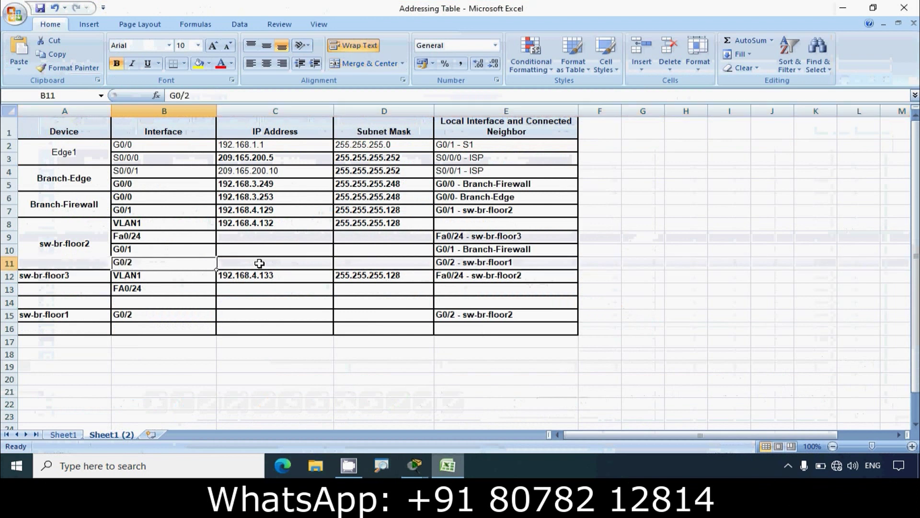
click(443, 264)
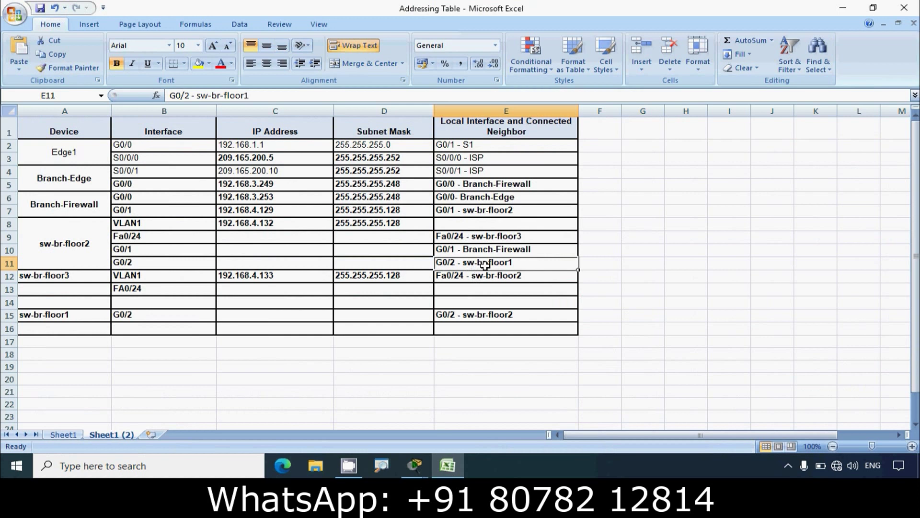
click(843, 8)
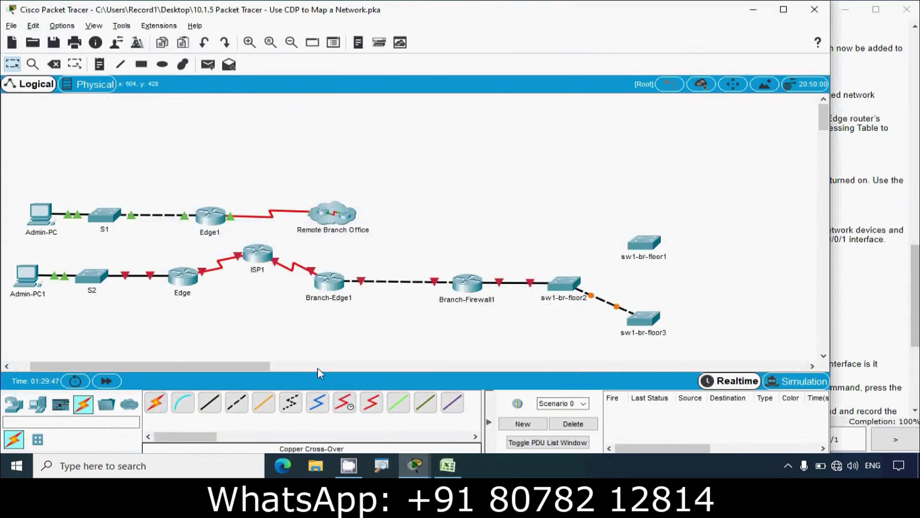
click(238, 409)
click(566, 283)
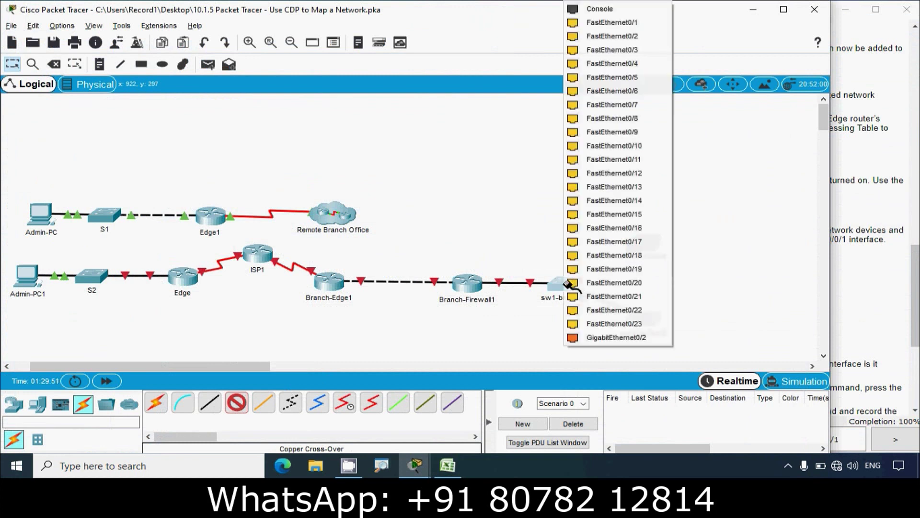
click(626, 335)
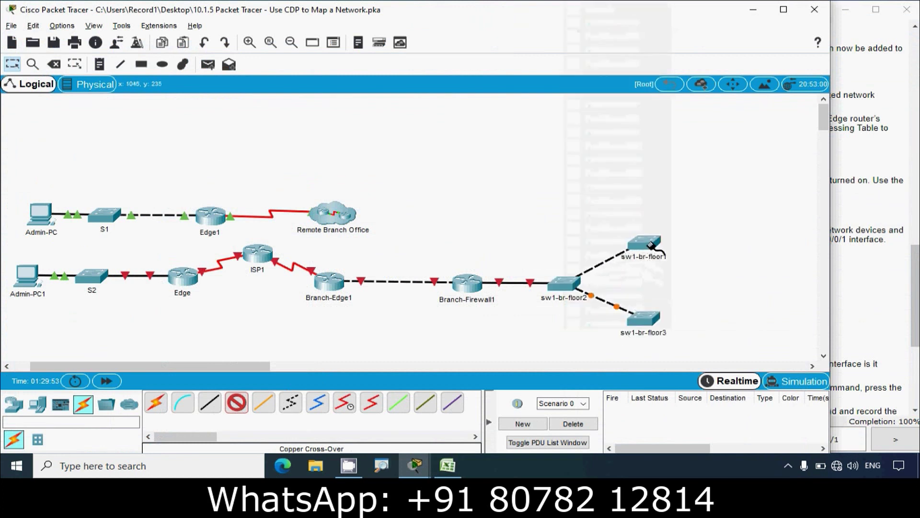
click(646, 246)
click(700, 364)
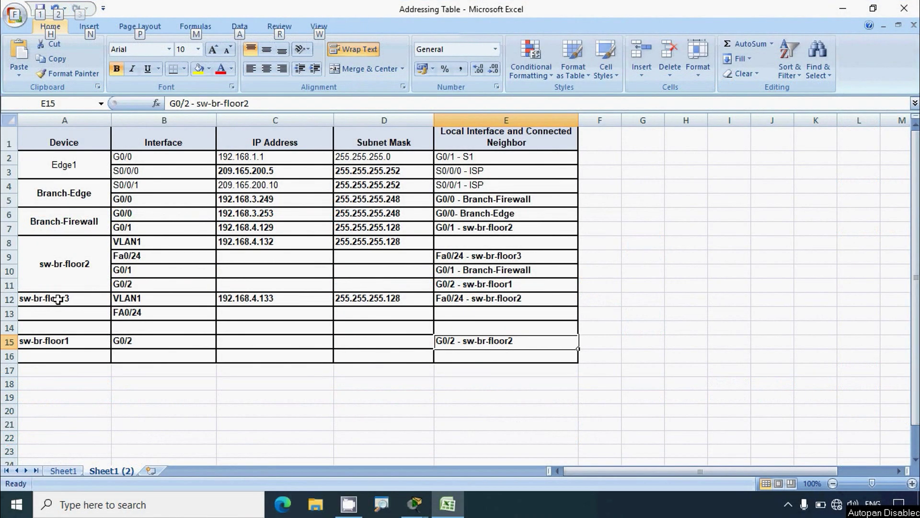
Step: Check the sw-br-floor3 and sw-br-floor1 rows in the Excel Addressing Table and move sw1-br-floor1 and sw1-br-floor3 farther apart in Packet Tracer
click(58, 299)
click(69, 340)
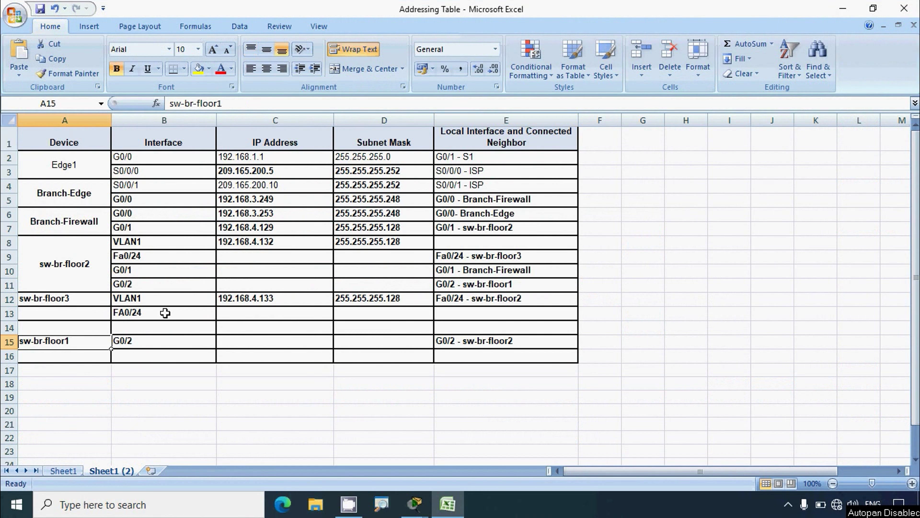
click(486, 298)
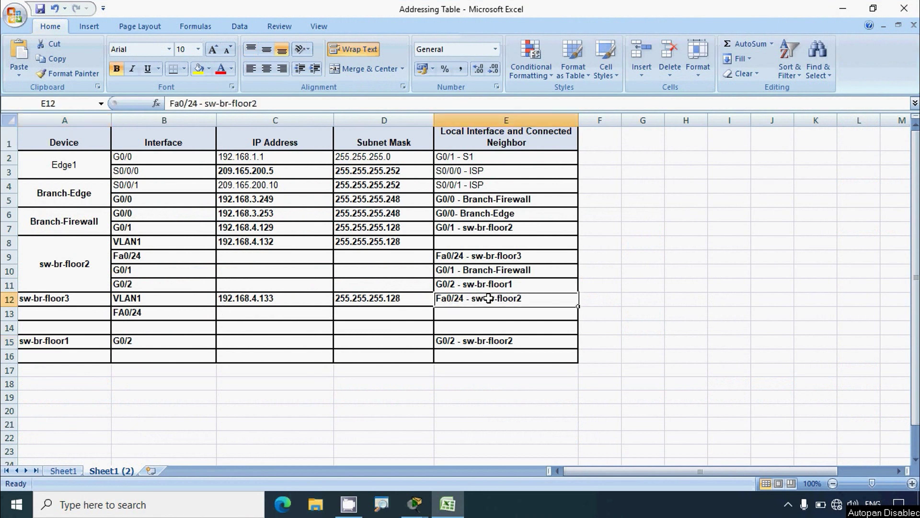
click(489, 340)
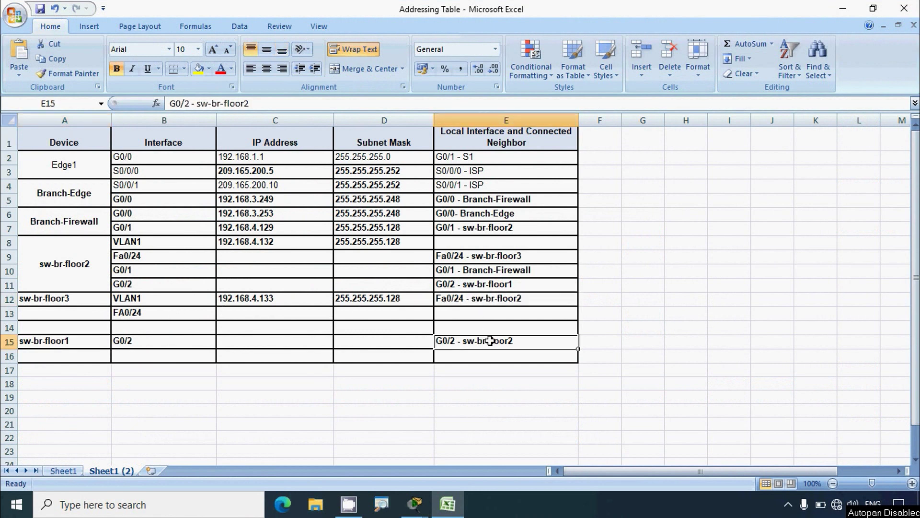
click(843, 11)
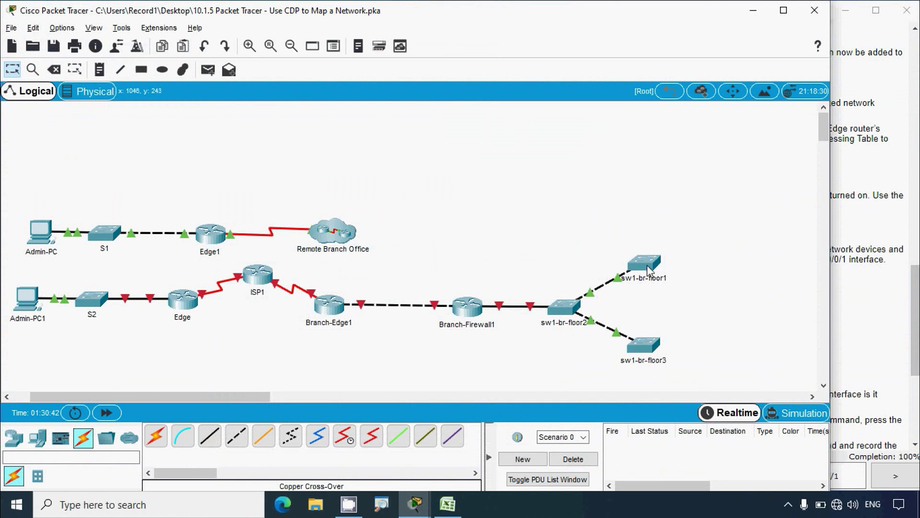
drag(647, 269, 638, 251)
drag(639, 348, 632, 363)
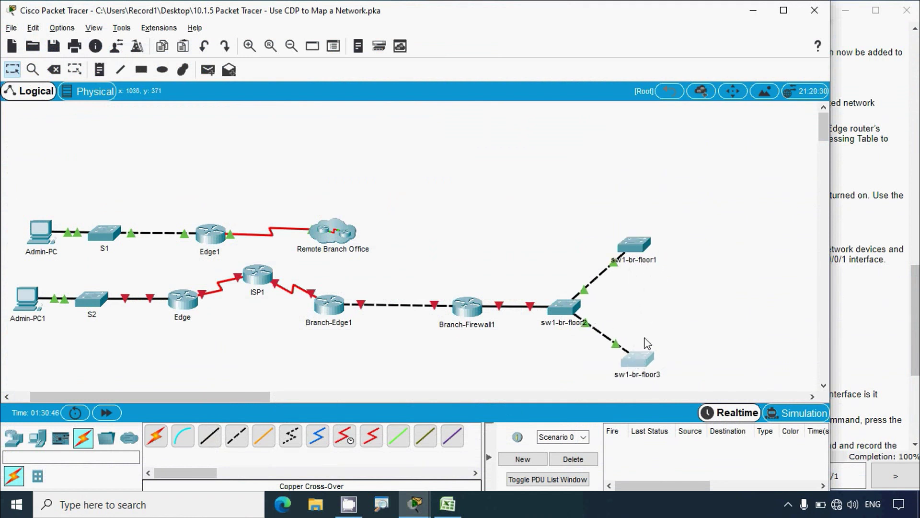
Step: Move sw1-br-floor1 and sw1-br-floor3 slightly farther from sw1-br-floor2, and open Admin-PC's Command Prompt in a maximized window
drag(644, 253, 651, 251)
drag(638, 368, 644, 367)
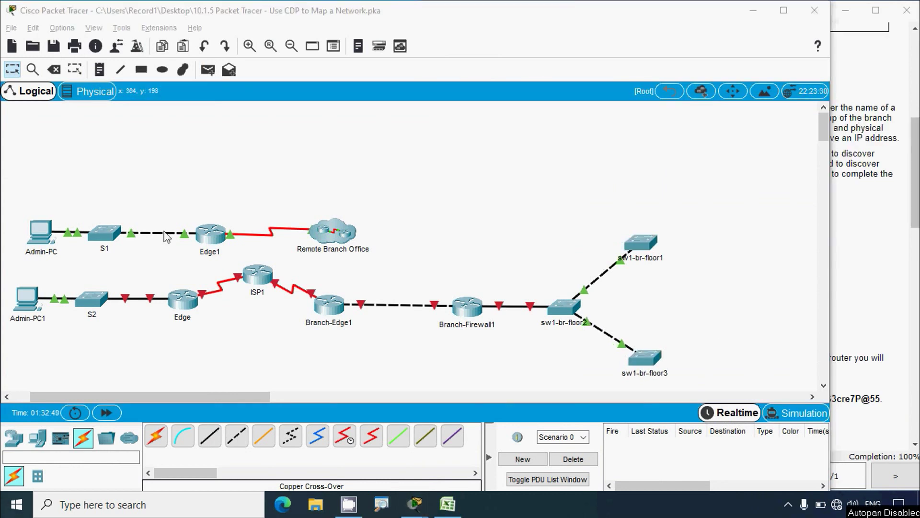
click(38, 236)
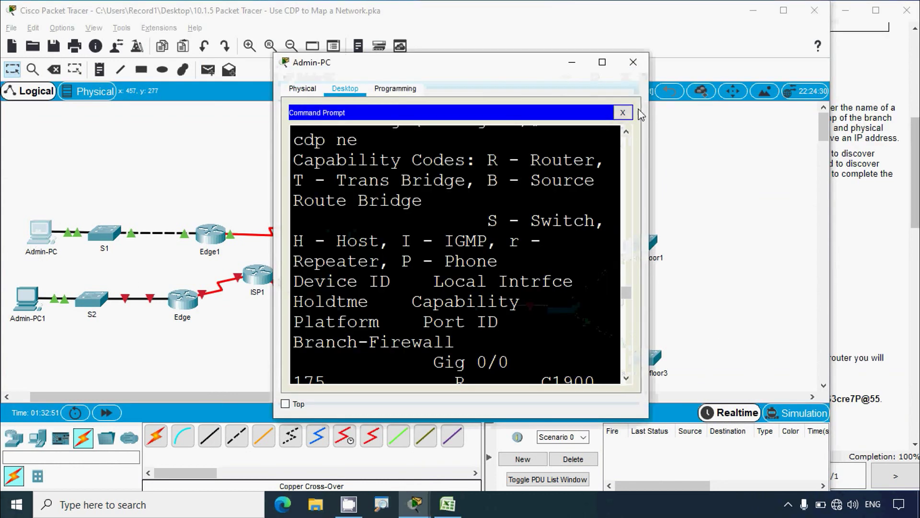
click(602, 64)
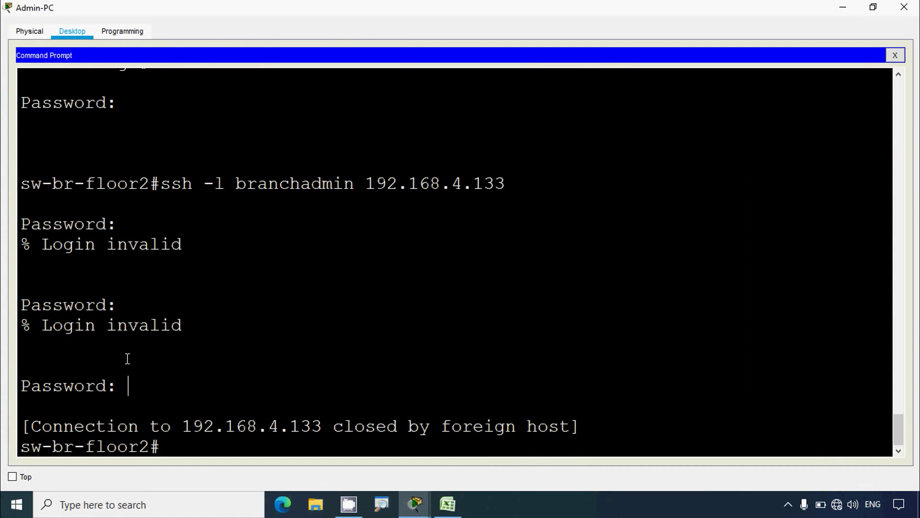
Step: Review the SSH login attempts to 192.168.4.133 in Admin-PC's Command Prompt and inspect sw1-br-floor1 and sw1-br-floor3 in the topology
drag(52, 325, 197, 328)
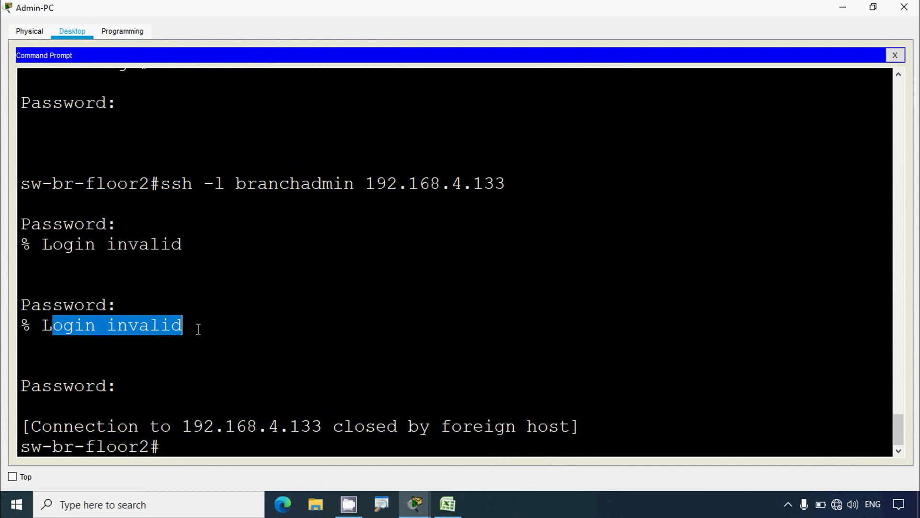
click(181, 440)
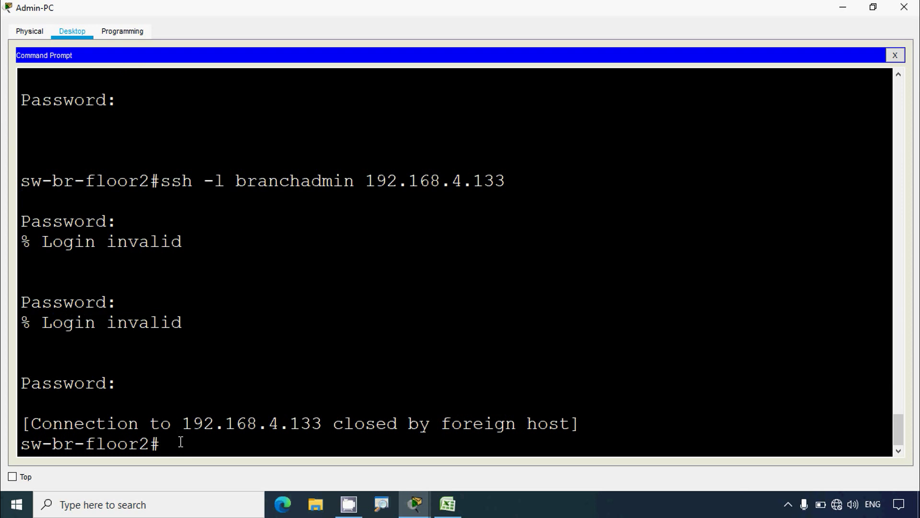
click(415, 503)
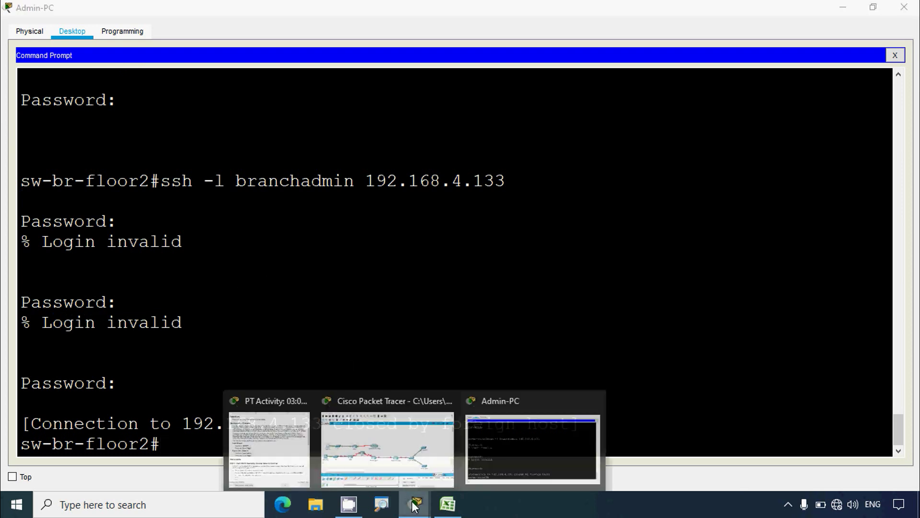
click(407, 467)
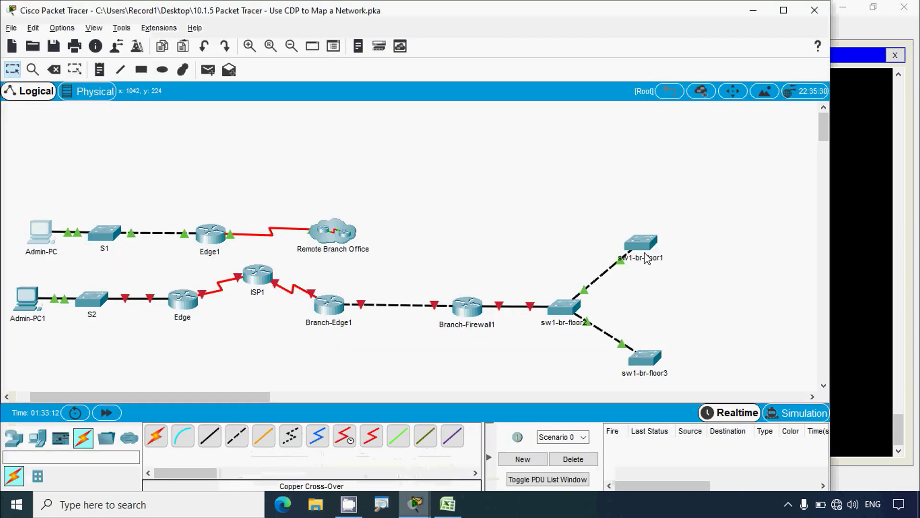
mouse_move(647, 355)
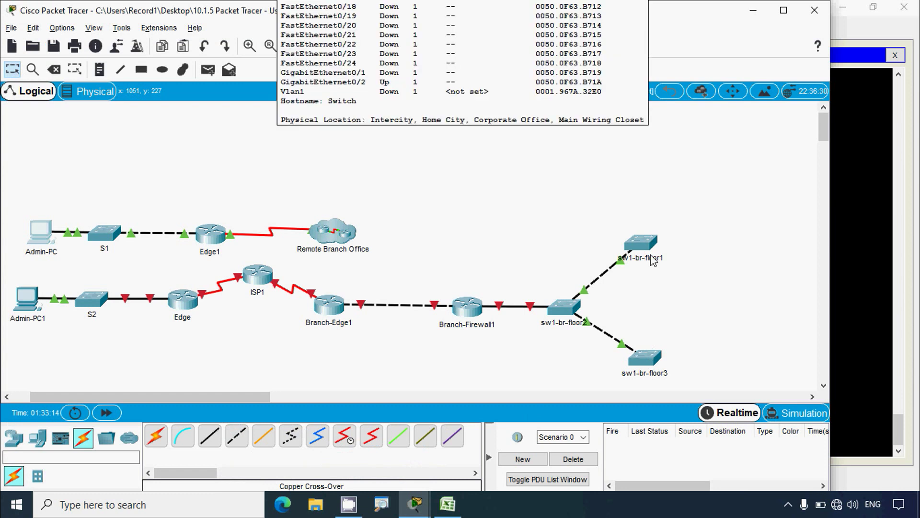
Step: Run show spanning-tree on sw-br-floor2 from Admin-PC's Command Prompt and examine the VLAN and Root ID details
click(415, 503)
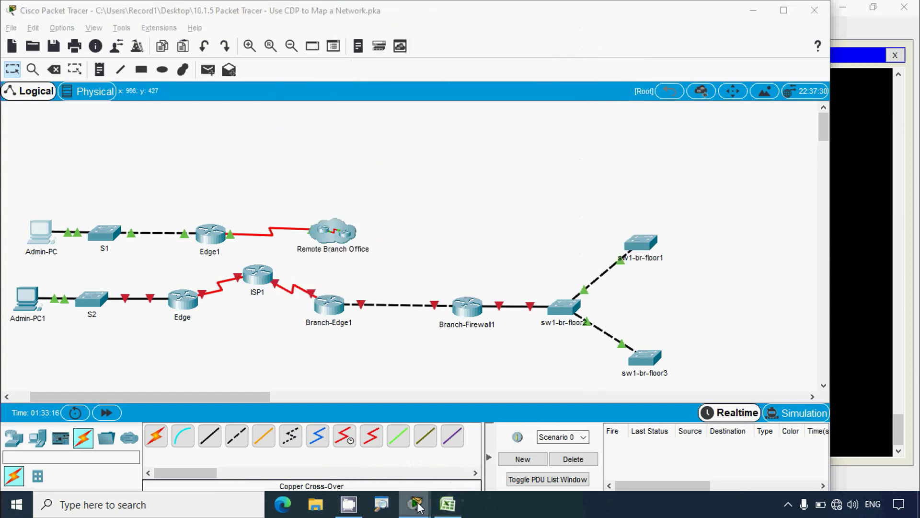
click(521, 463)
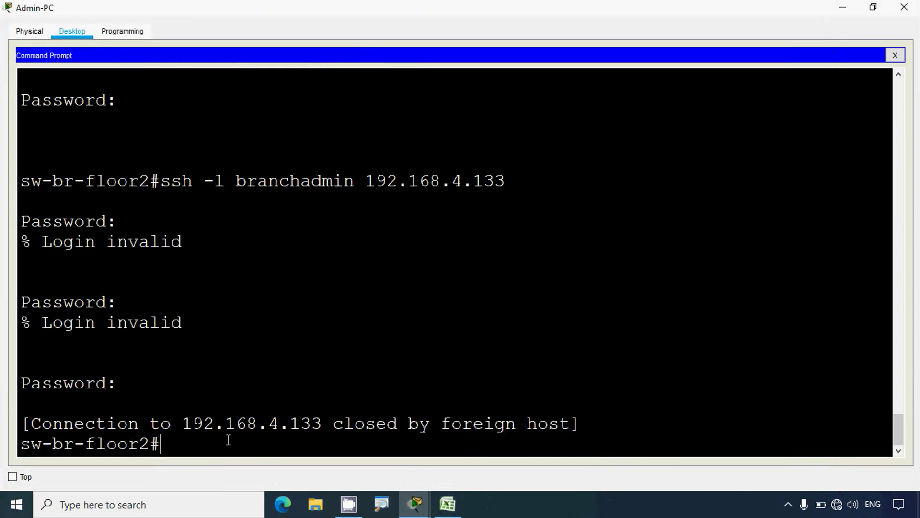
text(show spannin)
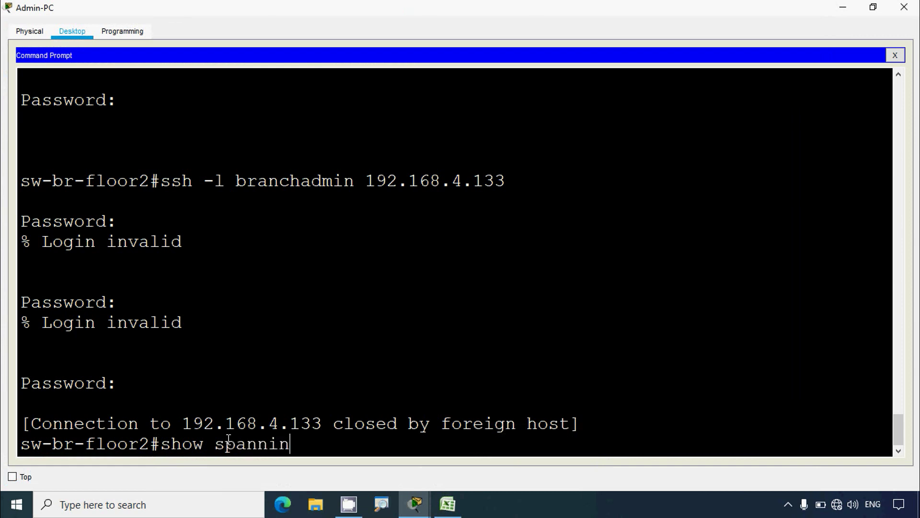
text(g-tree)
key(Return)
scroll(310, 374, up, 3)
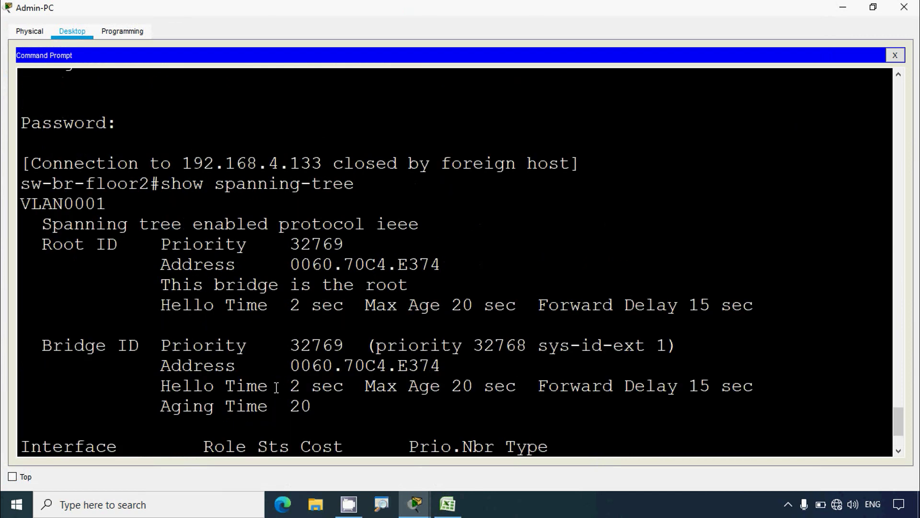
scroll(210, 295, down, 1)
drag(162, 285, 422, 286)
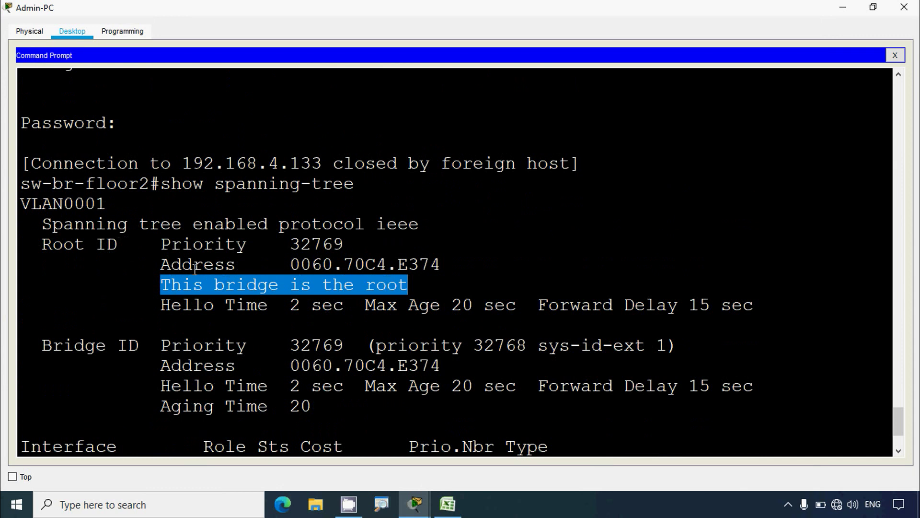
scroll(195, 287, down, 3)
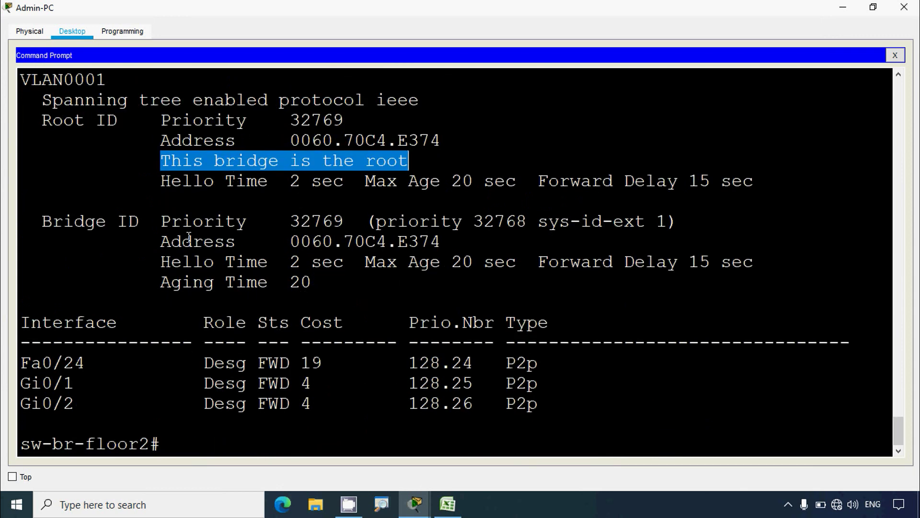
scroll(189, 238, up, 2)
drag(111, 166, 20, 164)
scroll(137, 283, down, 2)
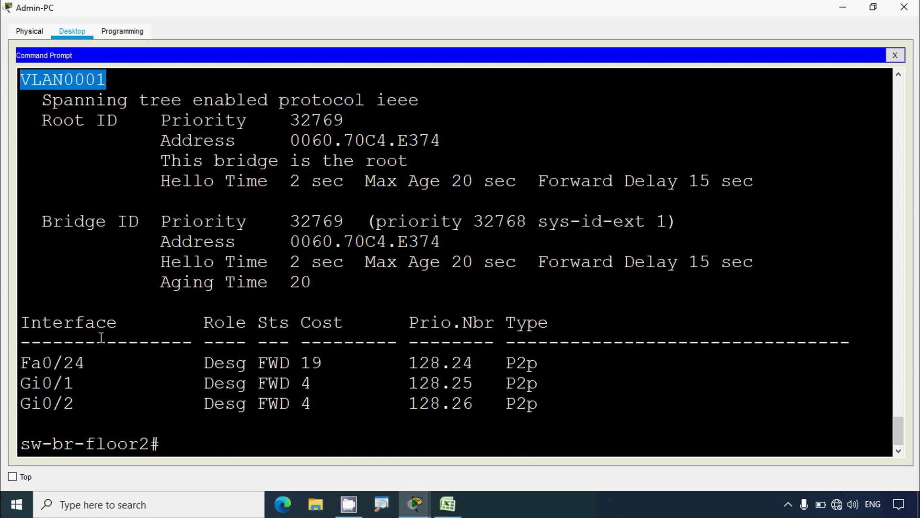
Step: Examine the spanning-tree role and status of sw-br-floor2's Fa0/24 and Gi0/2 interfaces, compare them with the topology, and minimize the Admin-PC window
drag(201, 362, 247, 383)
drag(21, 363, 85, 366)
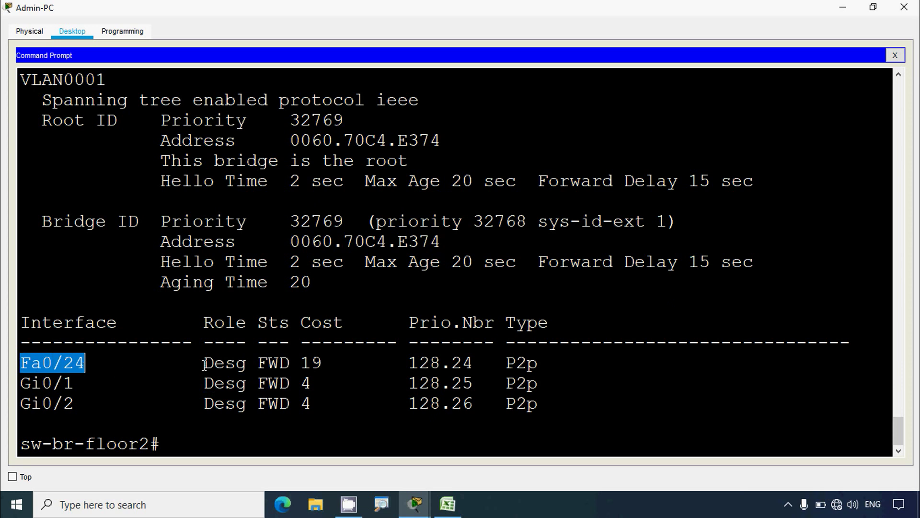
drag(202, 362, 246, 364)
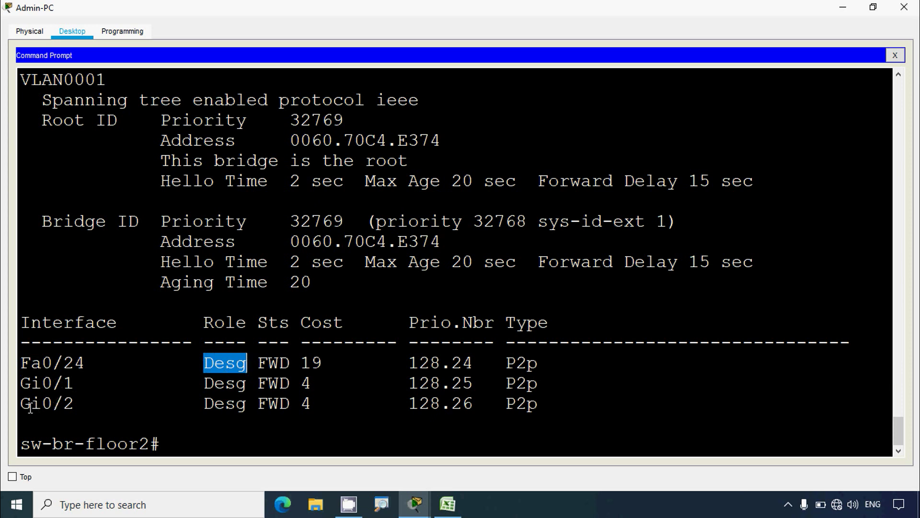
drag(20, 404, 86, 407)
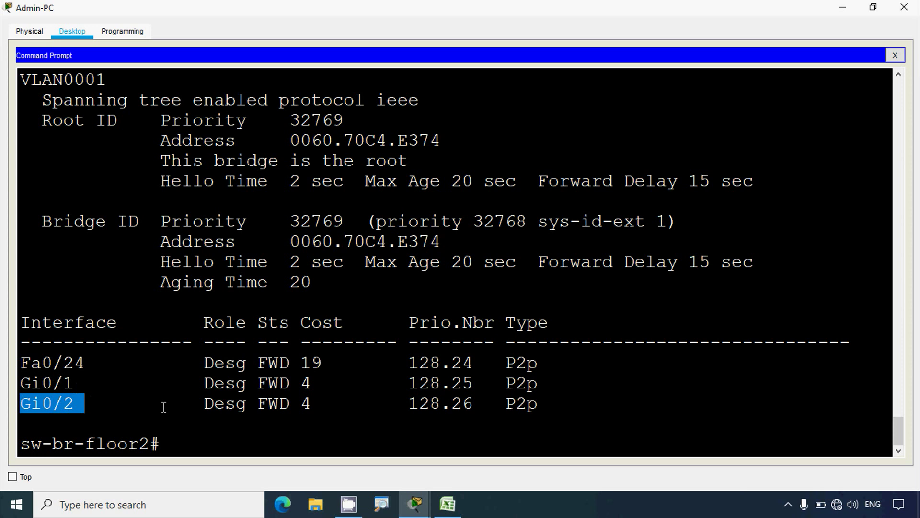
drag(194, 405, 215, 405)
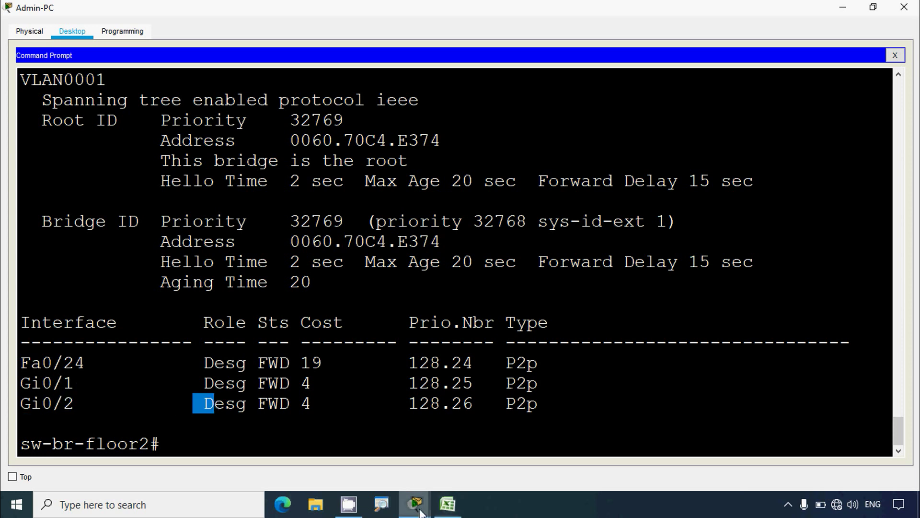
mouse_move(415, 503)
click(405, 464)
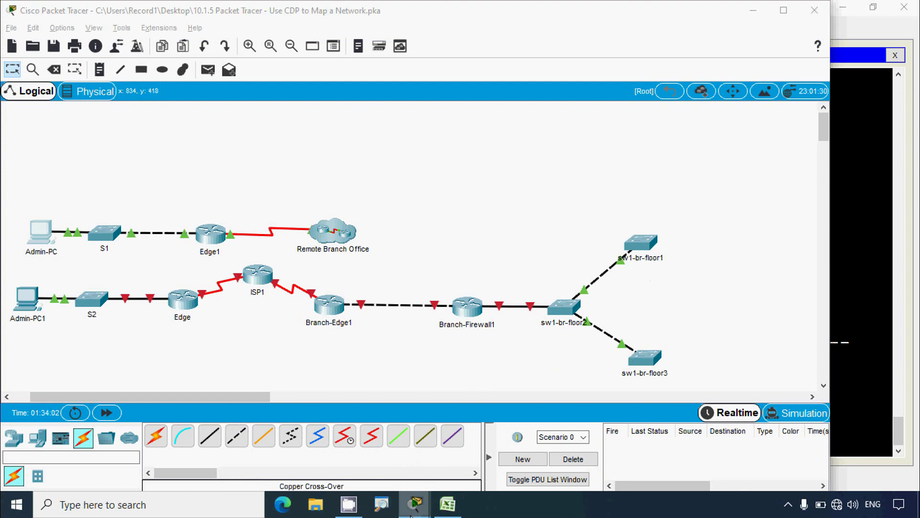
mouse_move(415, 503)
click(499, 456)
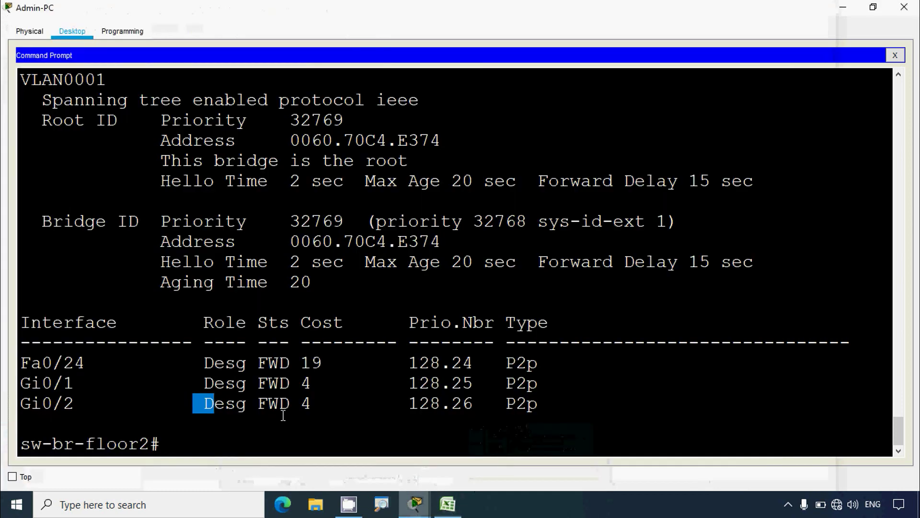
drag(259, 404, 291, 406)
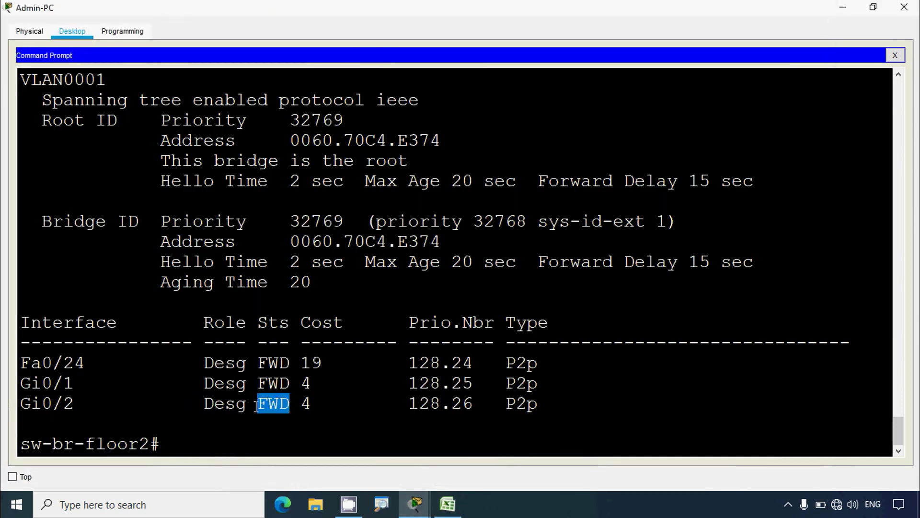
drag(204, 405, 254, 407)
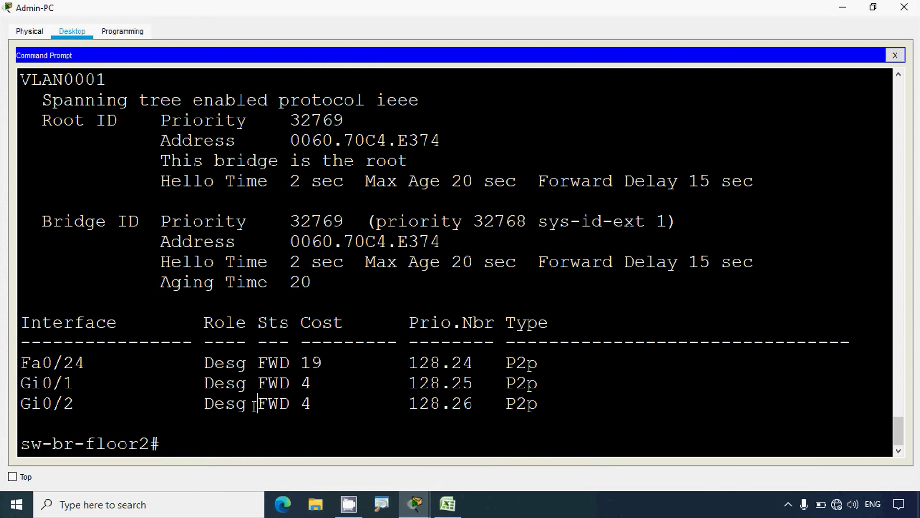
click(842, 7)
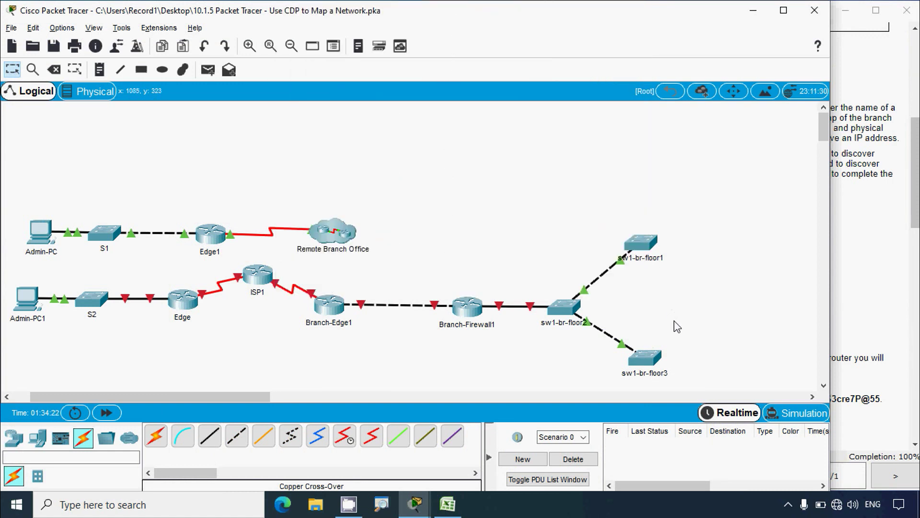
drag(694, 319, 631, 388)
drag(696, 203, 644, 295)
drag(695, 200, 647, 274)
click(701, 297)
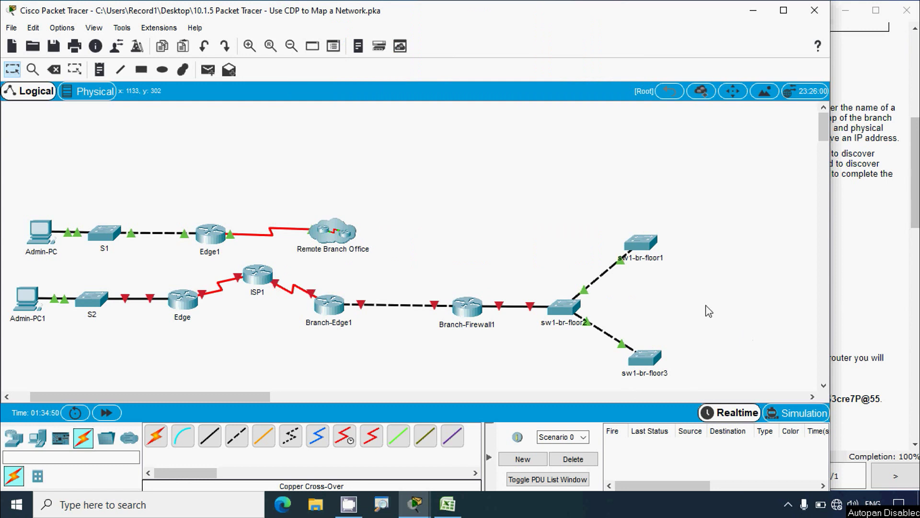
Step: Connect sw1-br-floor1's GigabitEthernet0/1 to sw1-br-floor3's GigabitEthernet0/2 with a Copper Cross-Over cable and fast-forward the simulation time
scroll(711, 335, down, 1)
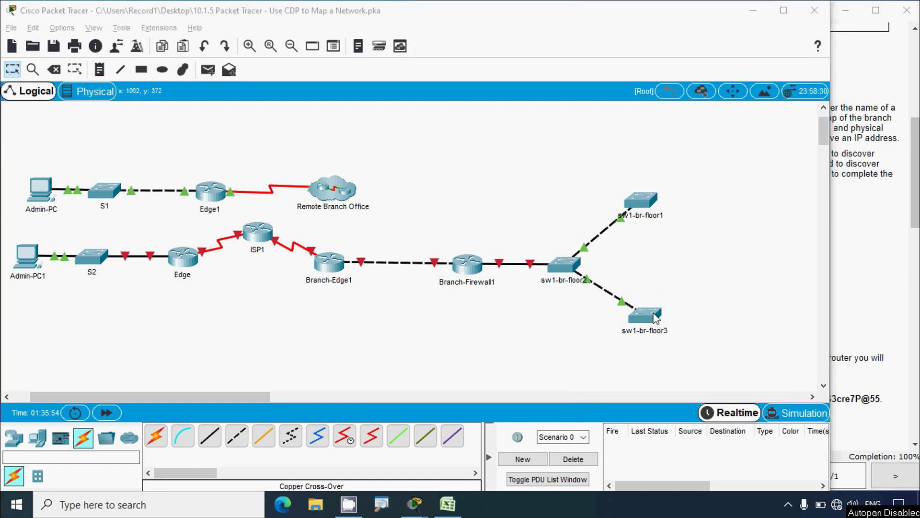
click(240, 442)
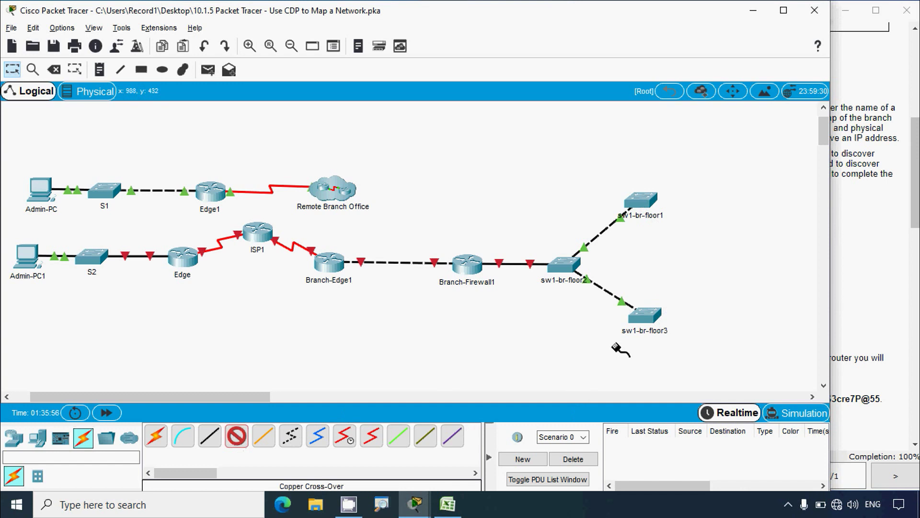
click(642, 200)
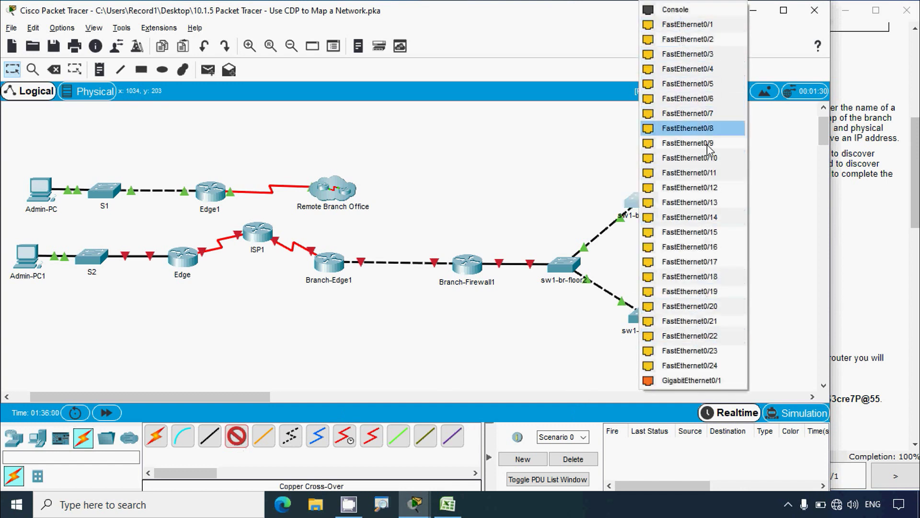
click(683, 382)
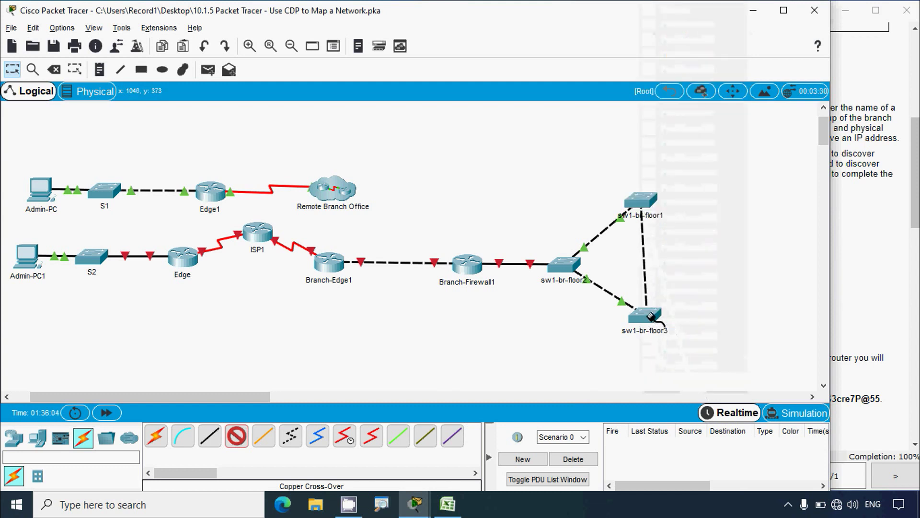
click(652, 316)
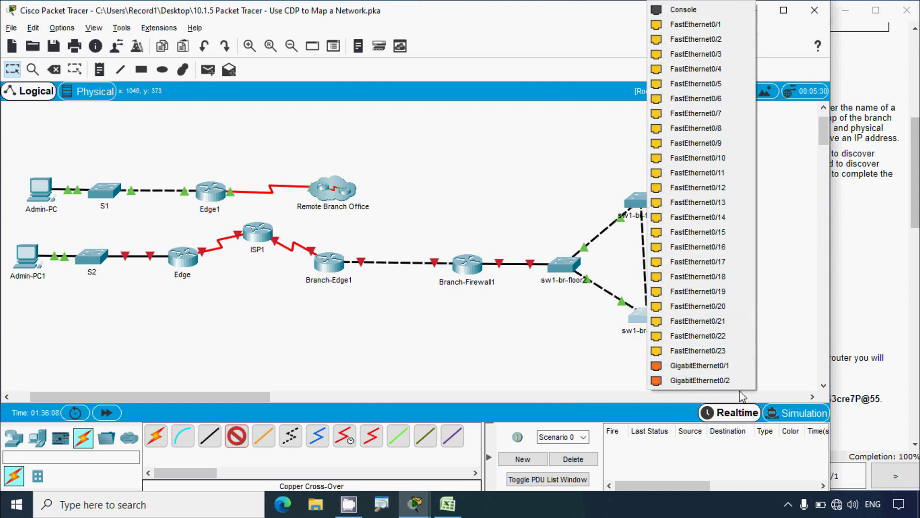
click(713, 380)
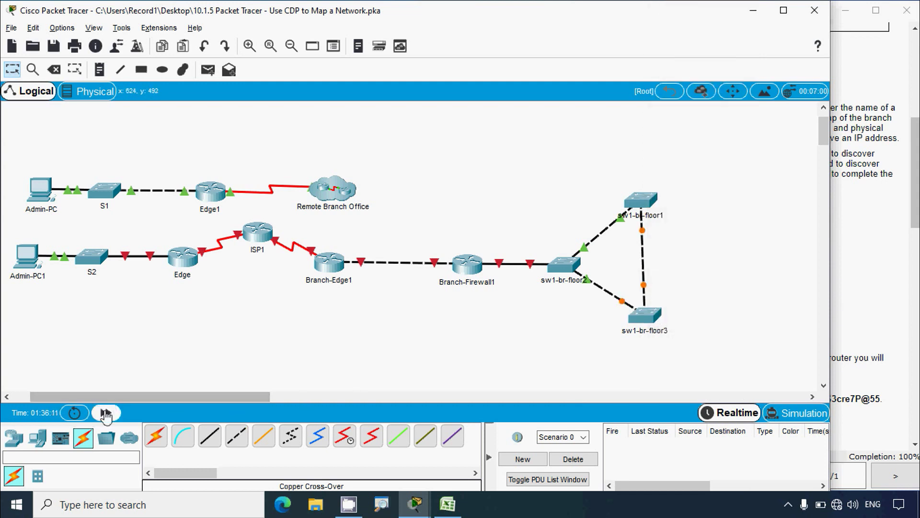
click(105, 413)
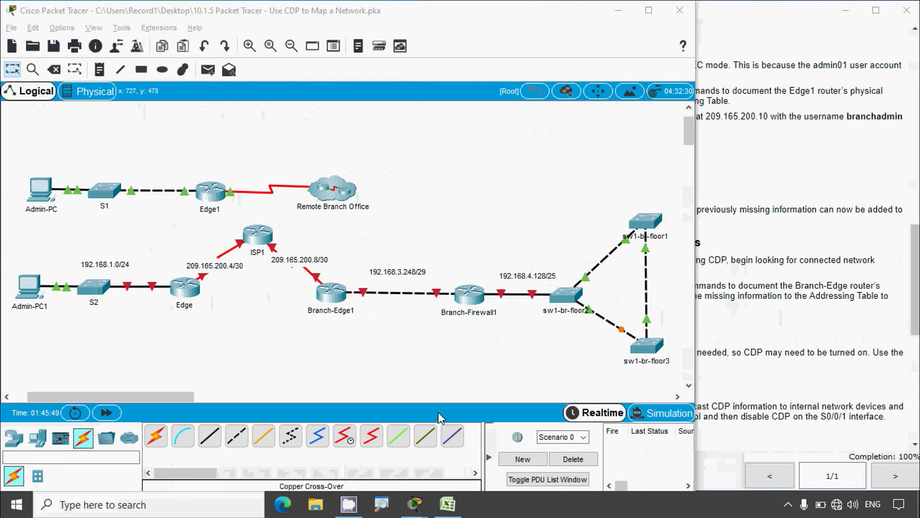
Step: Review the Addressing Table in Excel and the one in the PT Activity instructions, and return to the Packet Tracer topology
click(447, 504)
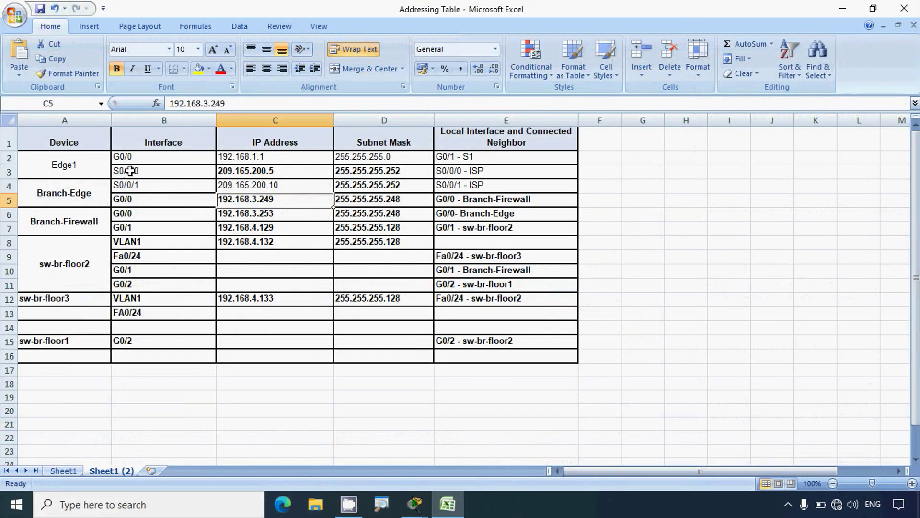
click(74, 142)
click(120, 142)
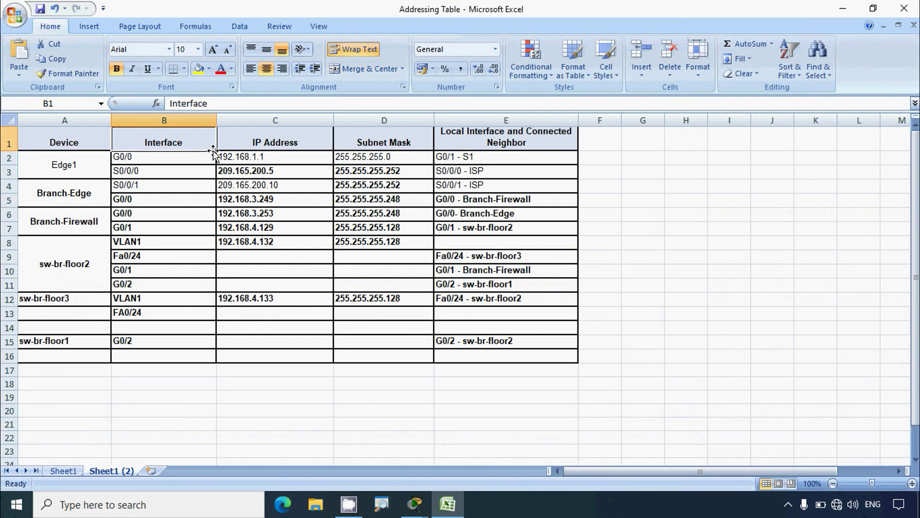
click(841, 14)
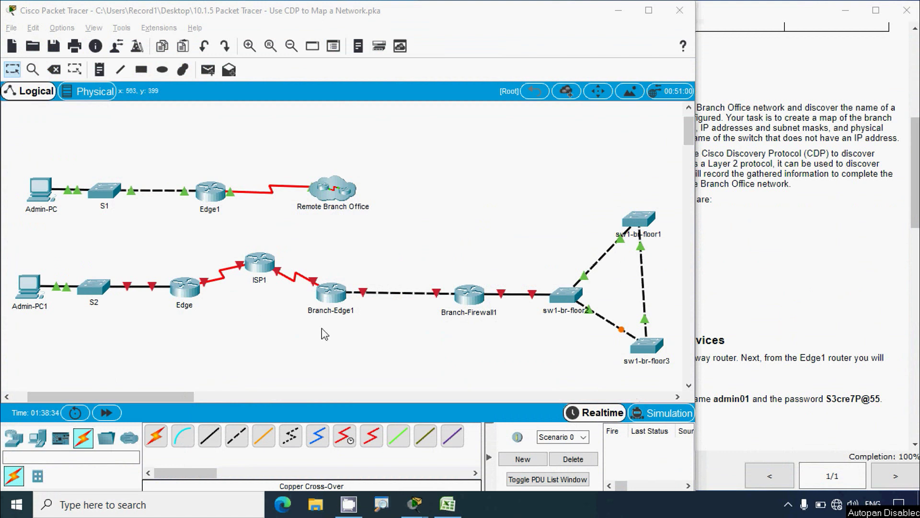
drag(915, 214, 911, 128)
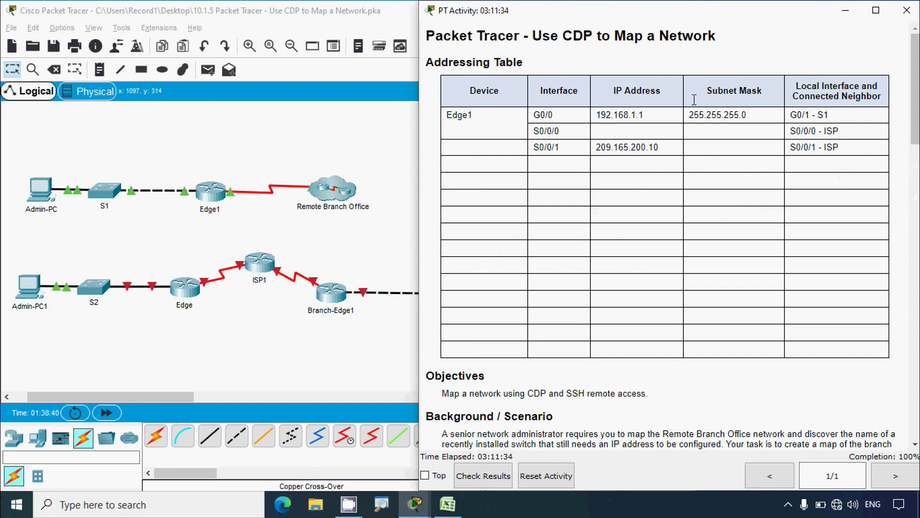
click(386, 158)
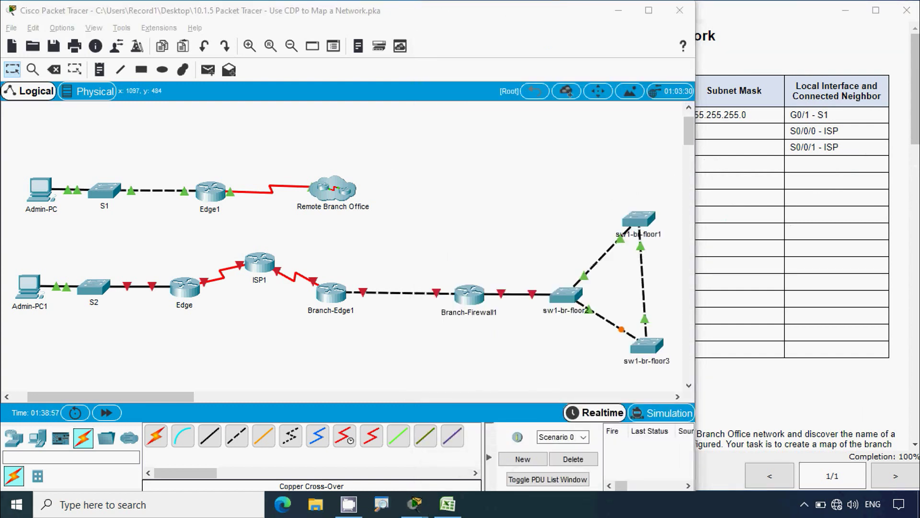